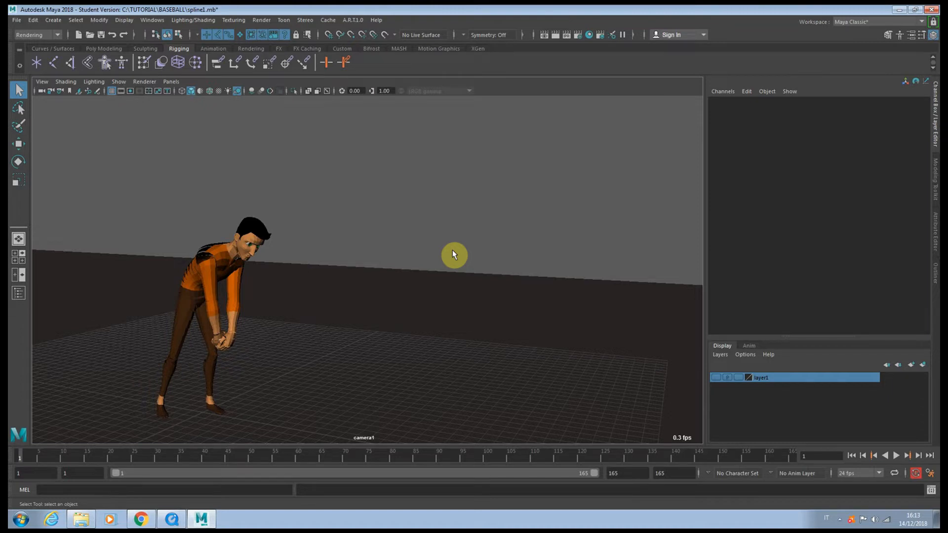
- Select all the character's controls and convert their stepped animation curves to smooth tangents in the Graph Editor
drag(148, 117, 582, 416)
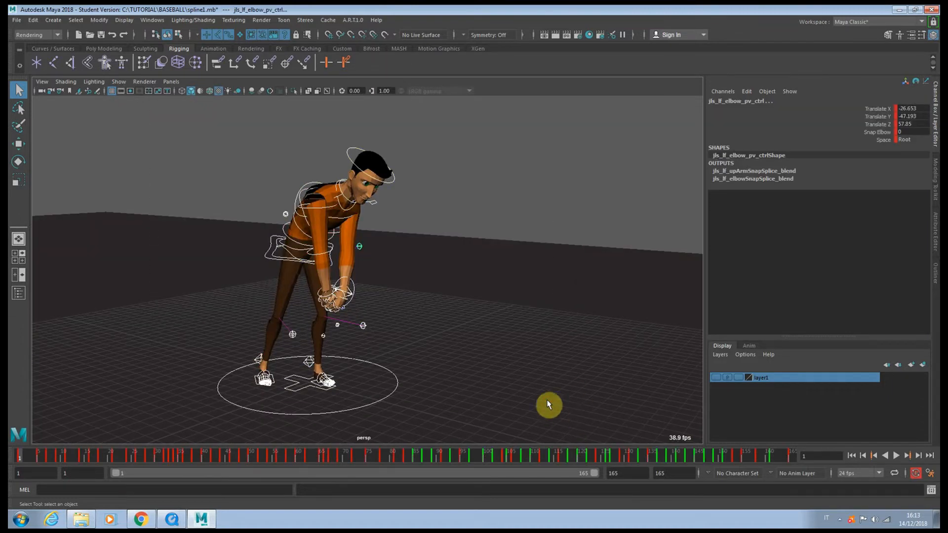
click(152, 19)
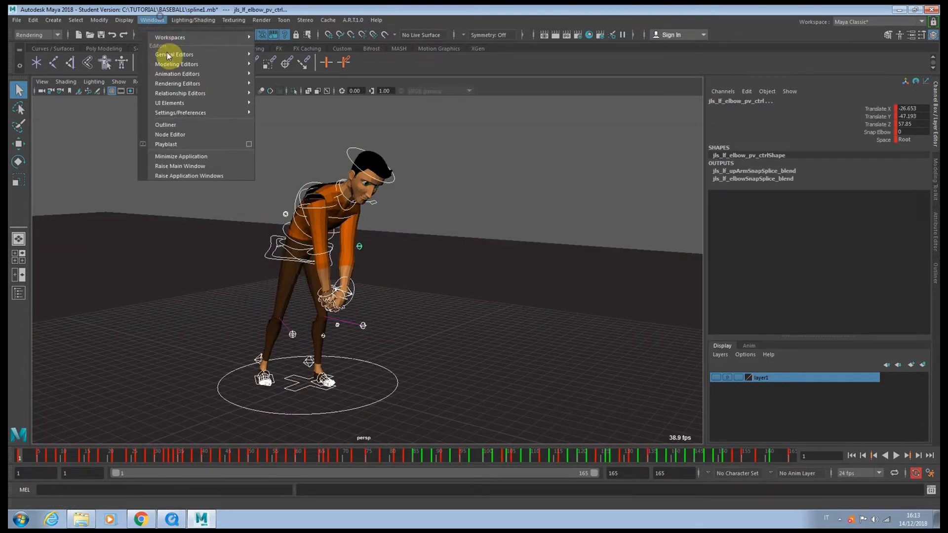
mouse_move(165, 79)
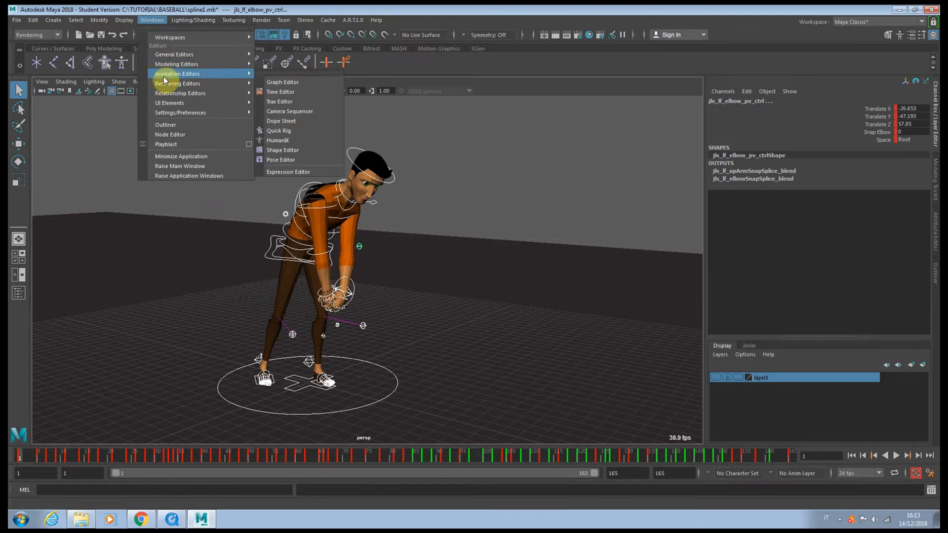
click(281, 82)
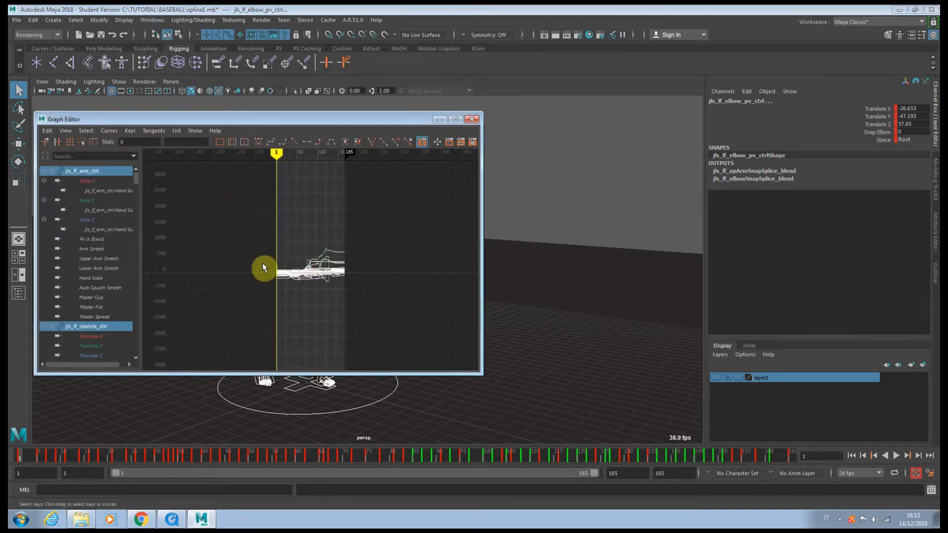
scroll(263, 260, up, 4)
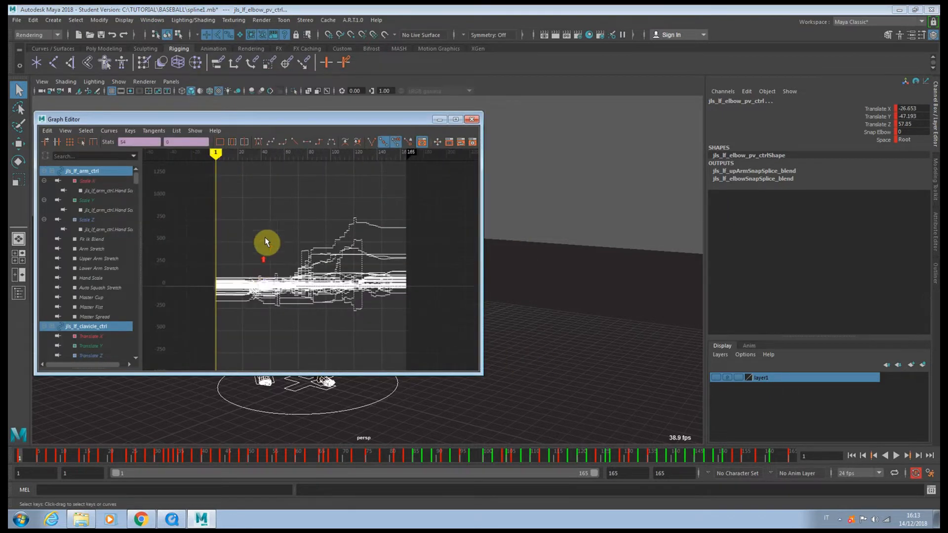
click(262, 141)
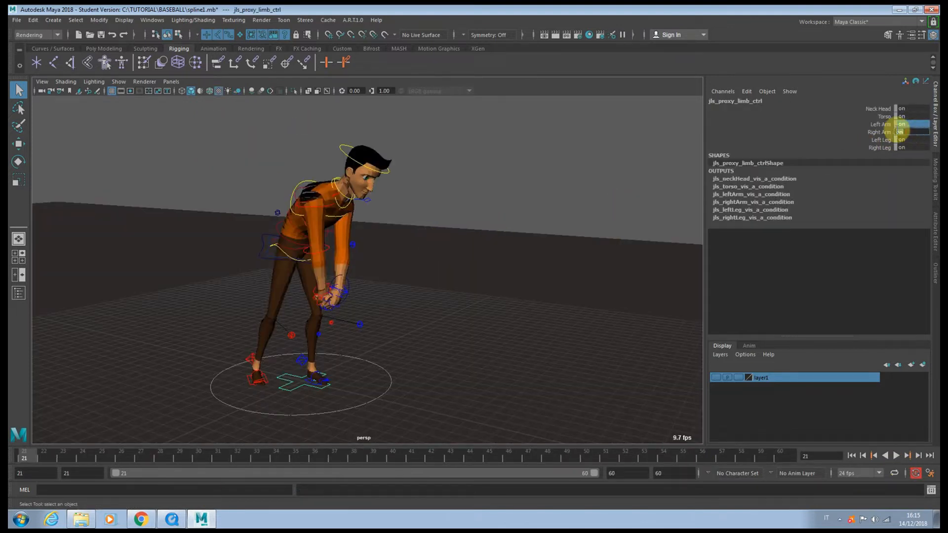
- Set Left Arm, Right Arm and Neck Head visibility to off on the proxy limb control
key(Return)
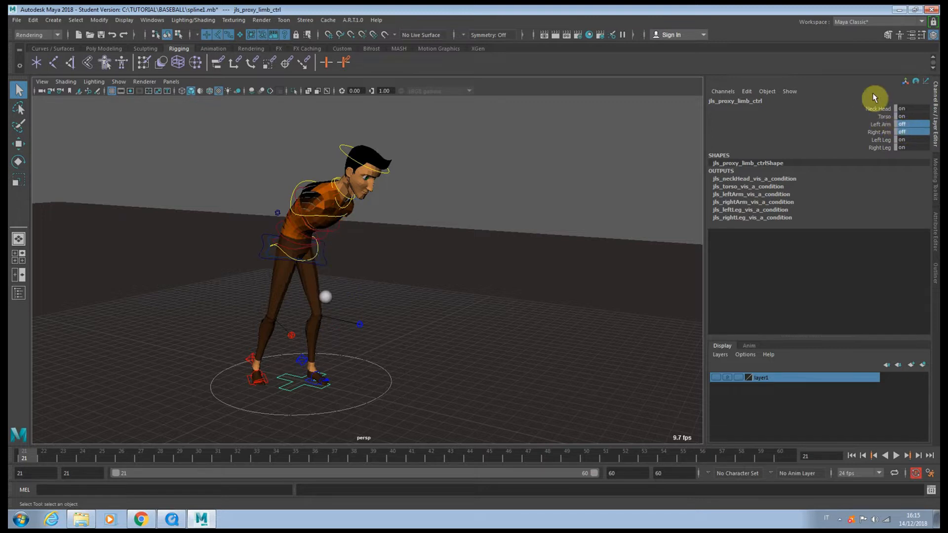
click(916, 107)
key(Return)
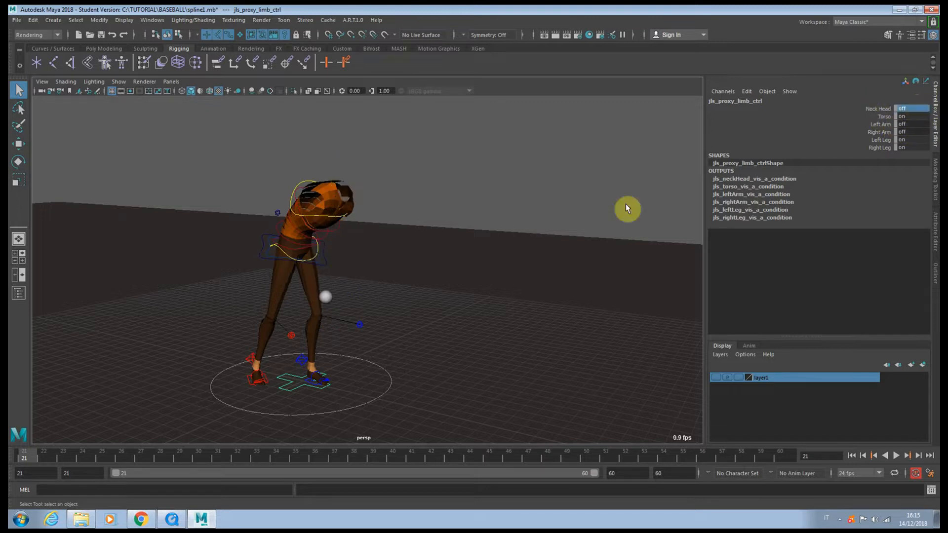
- Create an editable motion trail for the COG control, working in the camera1 view
click(331, 267)
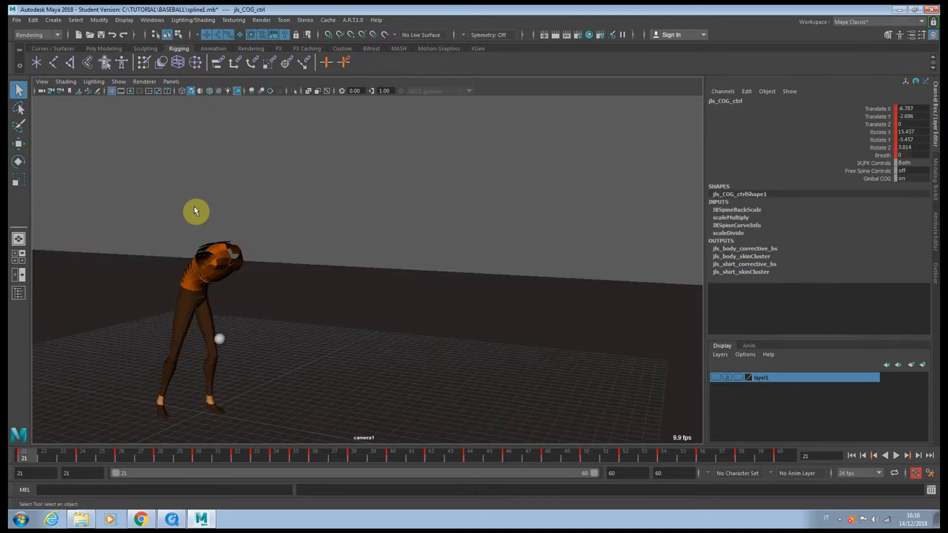
click(212, 48)
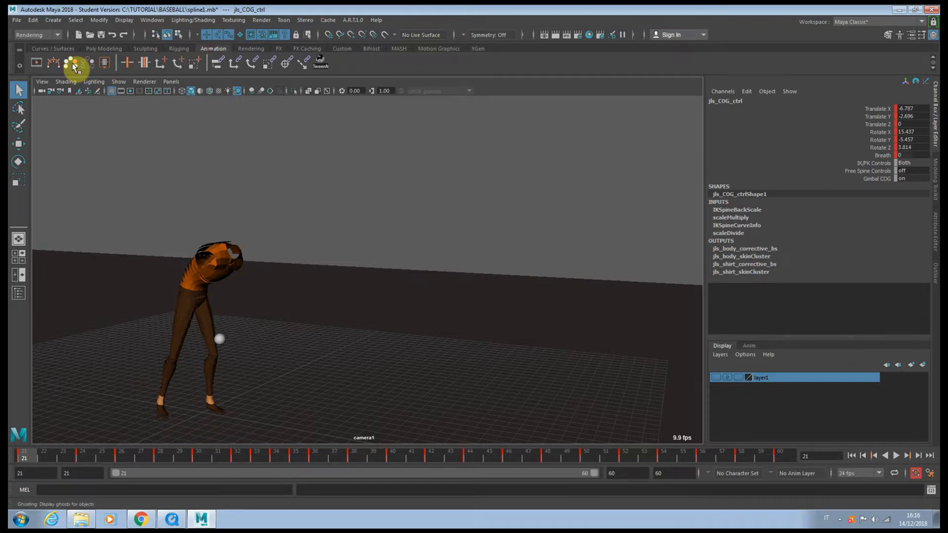
click(54, 62)
- Shift the COG motion-trail key at frame 24 slightly along Z, to Translate Z about -0.02
key(backslash)
right_drag(207, 330, 226, 269)
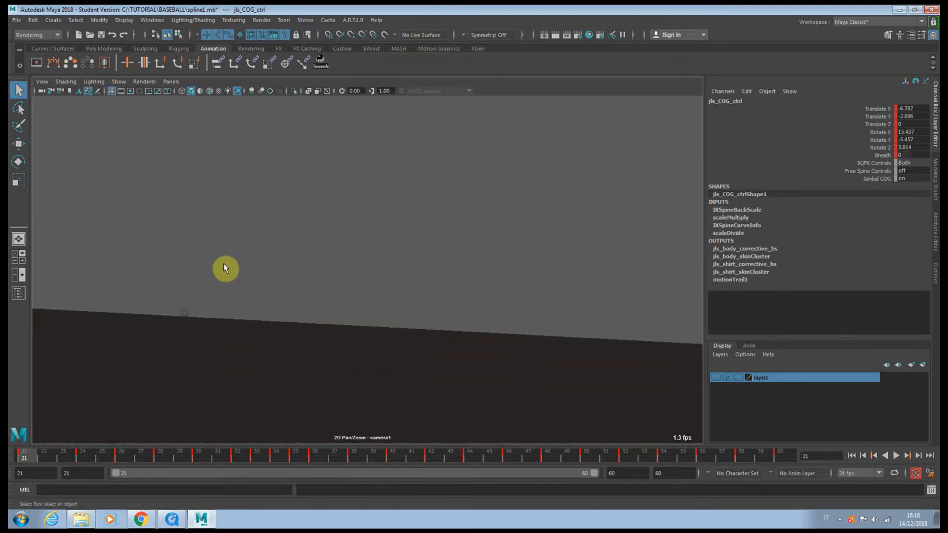
middle_drag(225, 268, 449, 171)
right_drag(450, 170, 393, 324)
middle_drag(80, 221, 413, 326)
right_drag(487, 308, 566, 376)
middle_drag(567, 375, 400, 315)
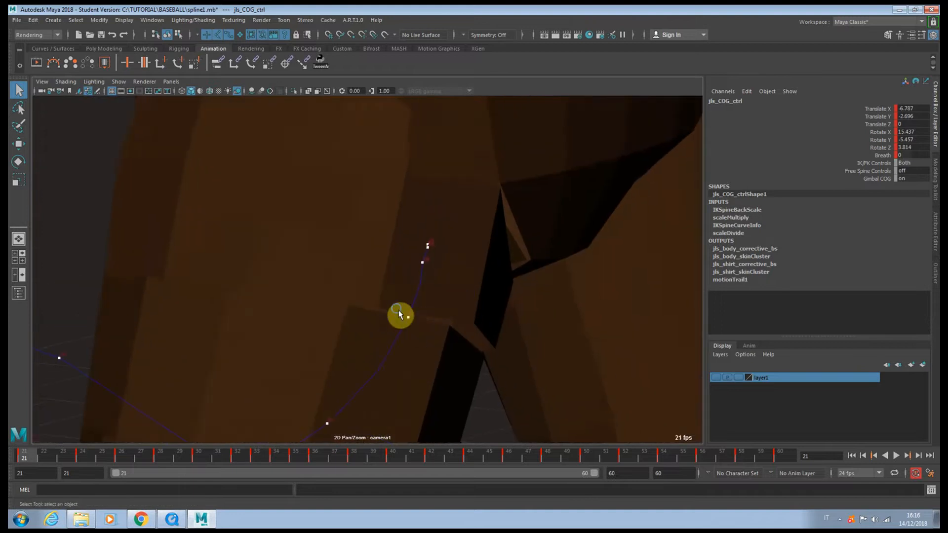
right_drag(378, 272, 560, 291)
right_drag(510, 295, 569, 294)
middle_drag(569, 293, 497, 288)
key(w)
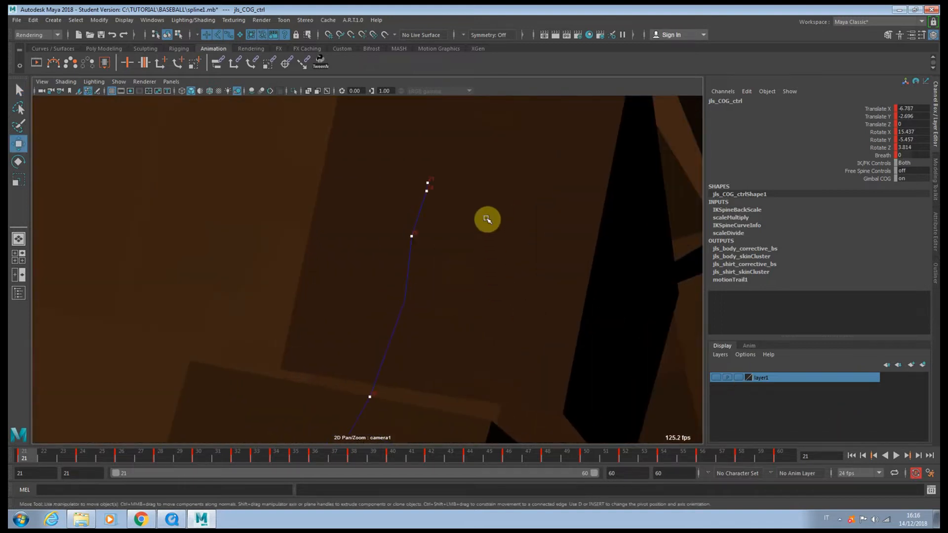
click(432, 189)
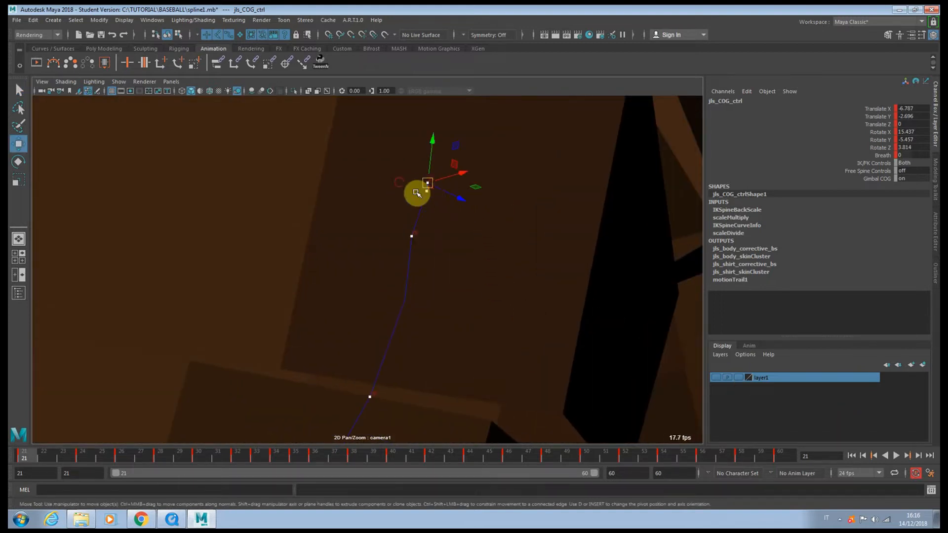
key(period)
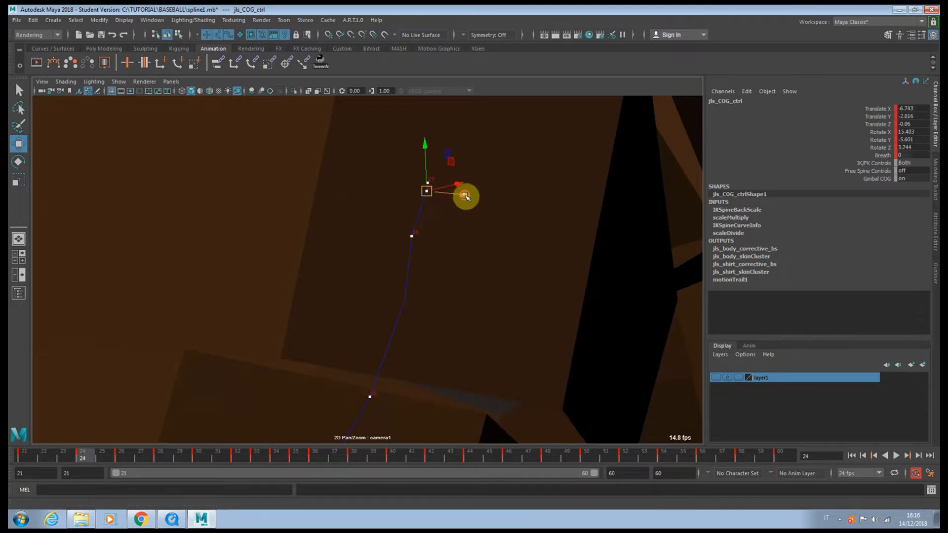
- Move the motion-trail key at frame 26 sideways along Z and slightly down to round the start of the arc
key(period)
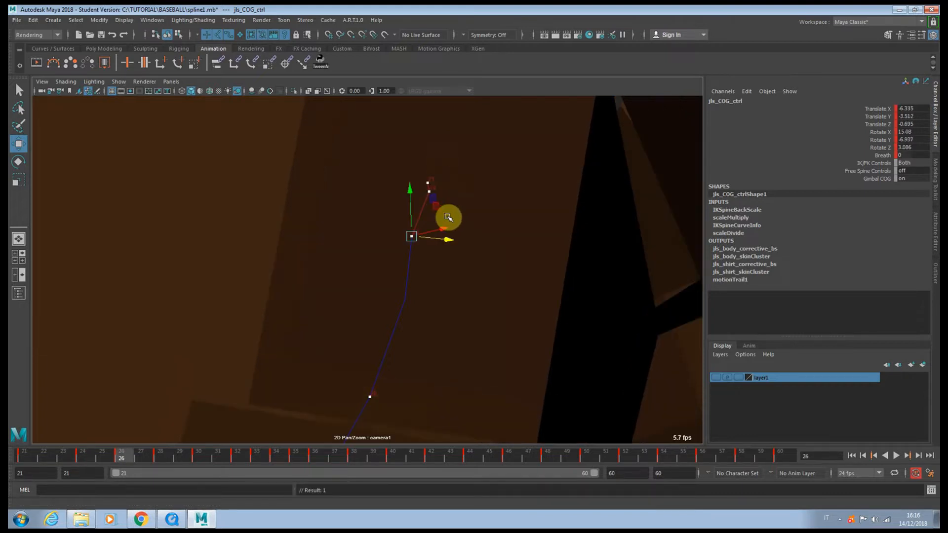
drag(463, 243, 463, 243)
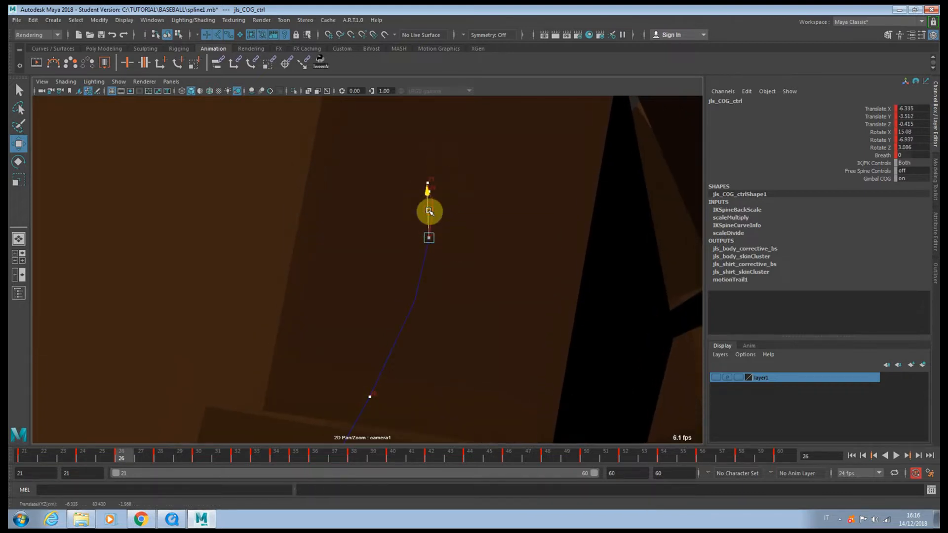
drag(429, 212, 465, 250)
key(comma)
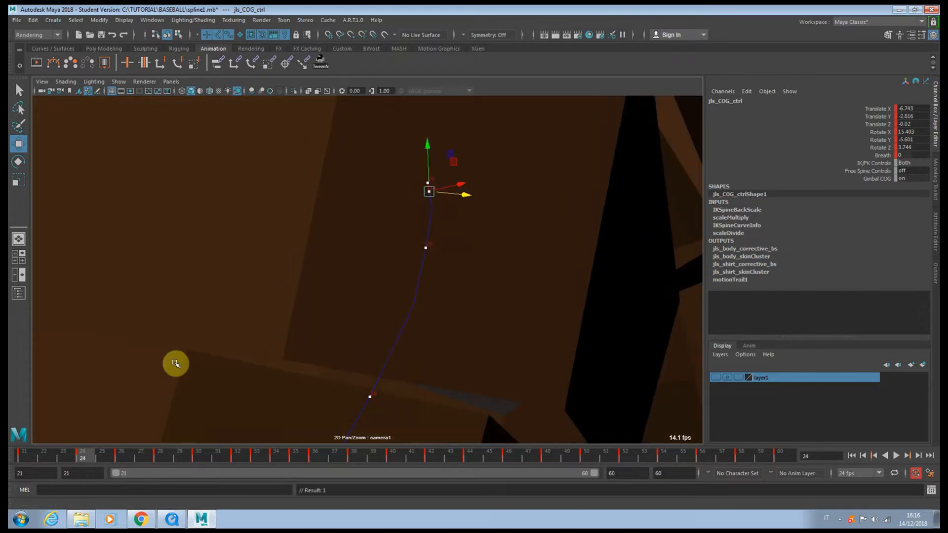
- Check the trail from frame 23 to 25 and nudge the COG's position at frame 25 along Z
click(67, 459)
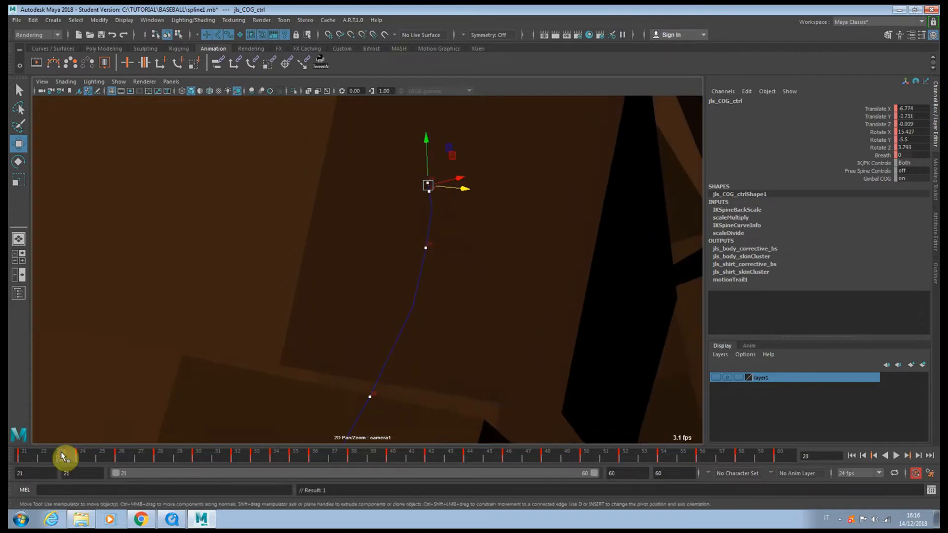
drag(62, 455, 106, 455)
drag(469, 212, 445, 213)
click(430, 196)
click(440, 210)
- Lower the motion-trail key at frame 32 to Translate Y about -14.1
middle_drag(398, 338, 433, 236)
right_drag(515, 288, 80, 251)
middle_drag(400, 319, 448, 247)
right_drag(483, 280, 373, 267)
middle_drag(347, 284, 443, 241)
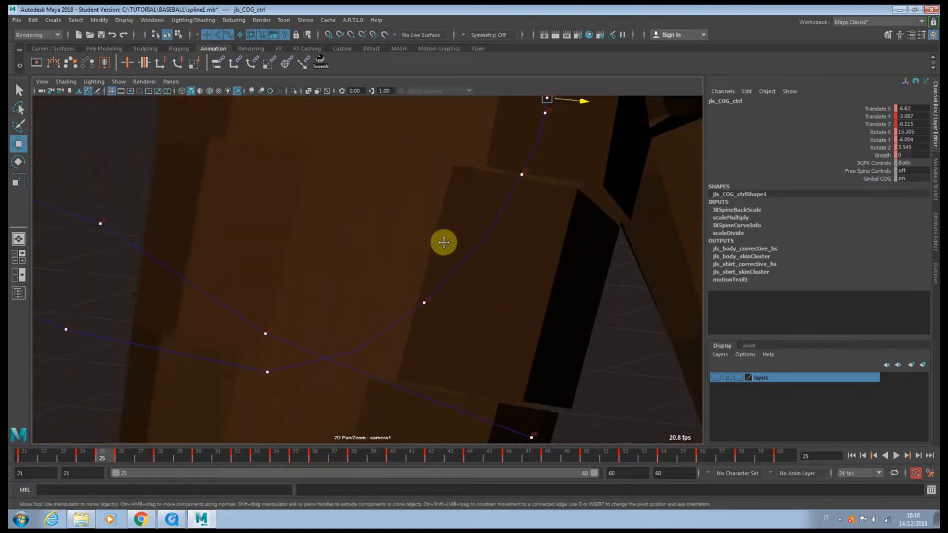
right_drag(471, 265, 133, 248)
middle_drag(176, 260, 290, 262)
middle_drag(488, 305, 492, 317)
right_drag(493, 317, 432, 319)
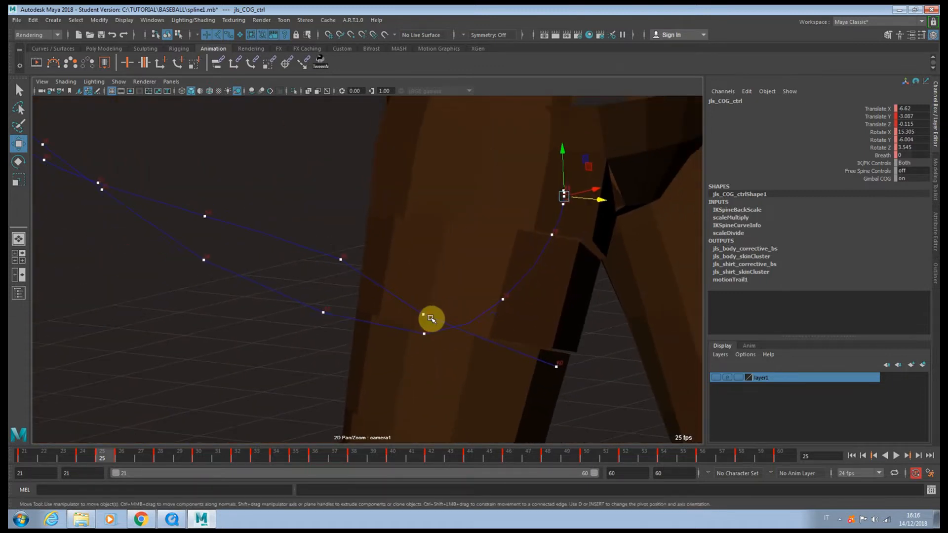
key(period)
key(period)
key(period)
key(period)
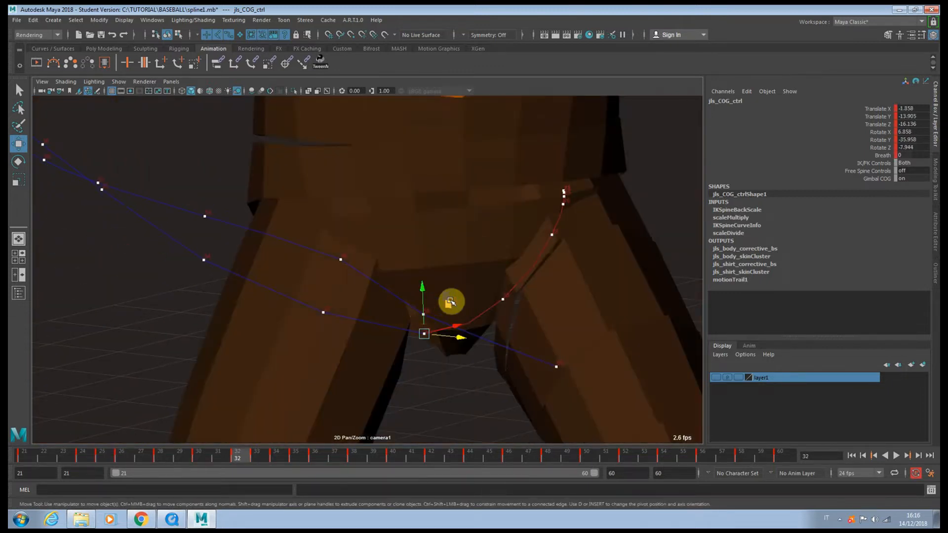
drag(424, 290, 424, 290)
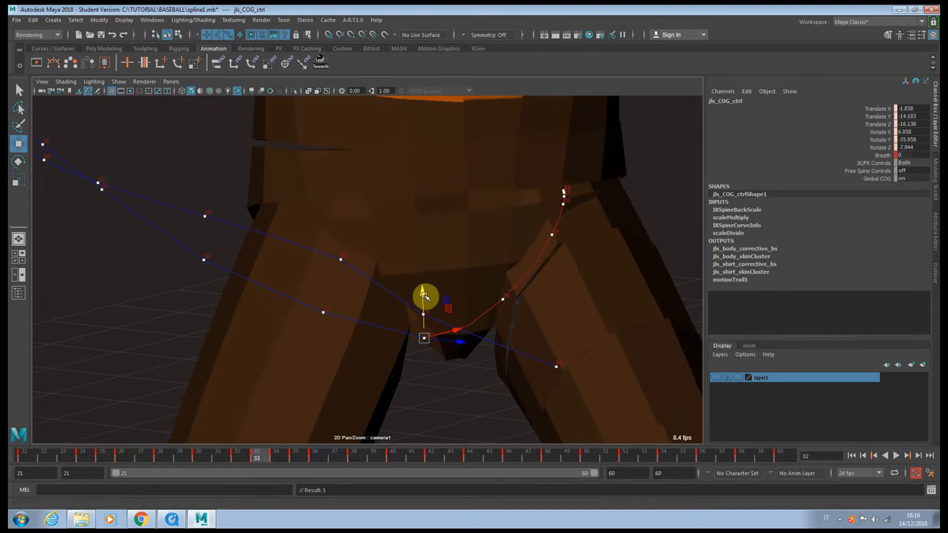
- Lower the motion-trail key at frame 33 to Translate Y about -12.8 and check the motion between frames 32 and 33
key(period)
drag(322, 280, 323, 284)
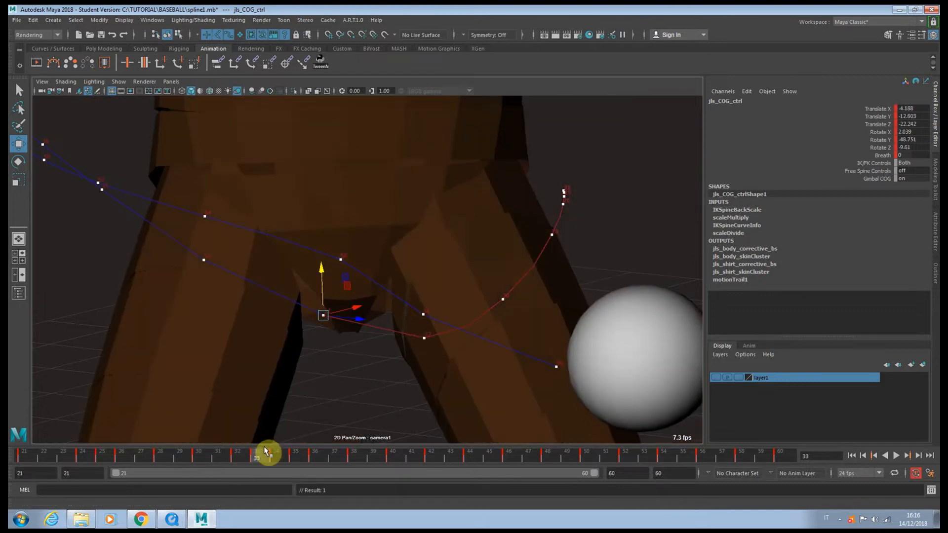
drag(244, 457, 260, 459)
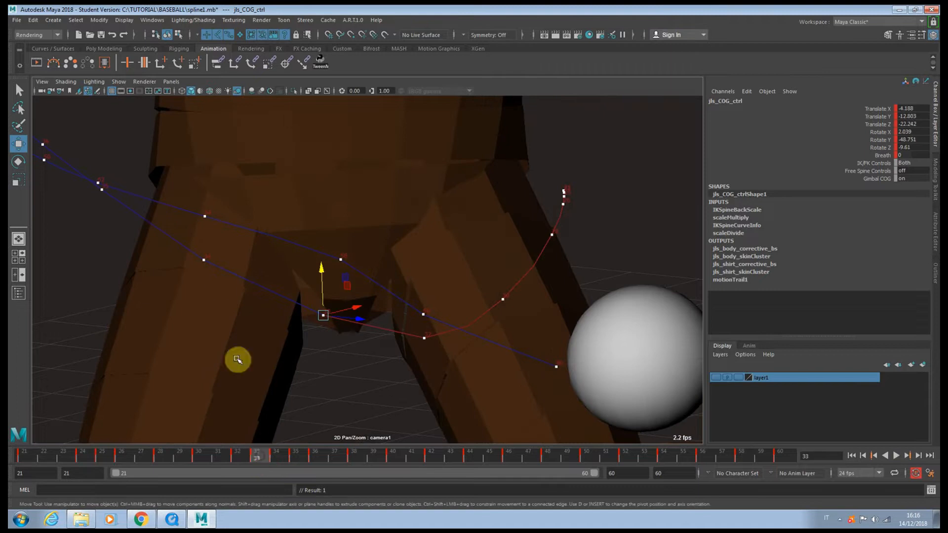
- Lower the motion-trail keys at frames 34 and 35 slightly, and raise the frame 36 key to Translate Y about -1.36
middle_drag(220, 282, 437, 313)
right_drag(455, 304, 289, 282)
middle_drag(292, 280, 260, 320)
right_drag(251, 312, 352, 322)
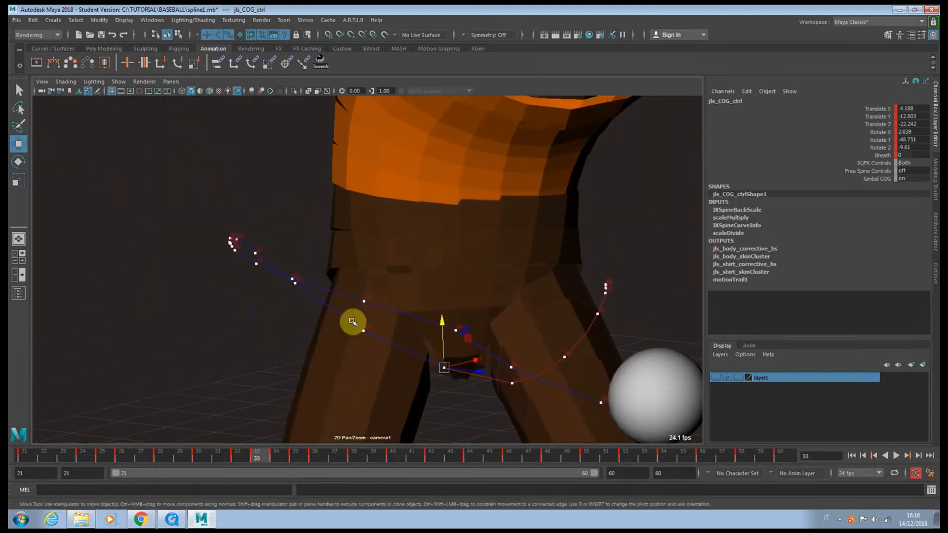
key(period)
drag(362, 285, 362, 291)
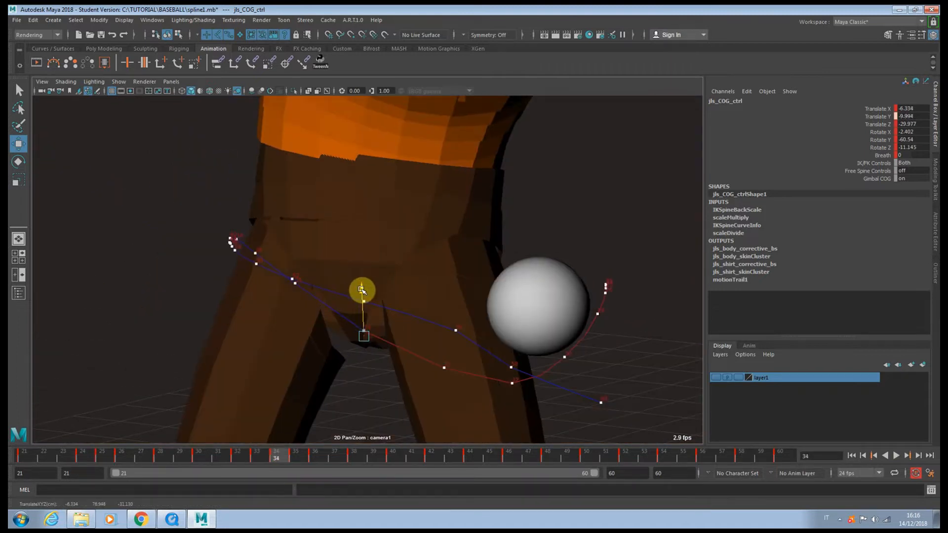
key(period)
drag(298, 263, 297, 264)
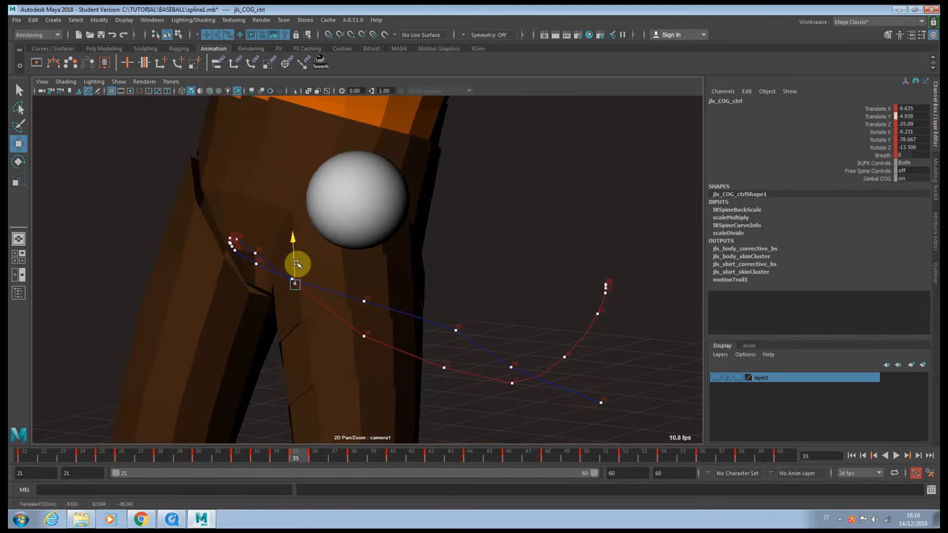
key(period)
drag(256, 232, 254, 222)
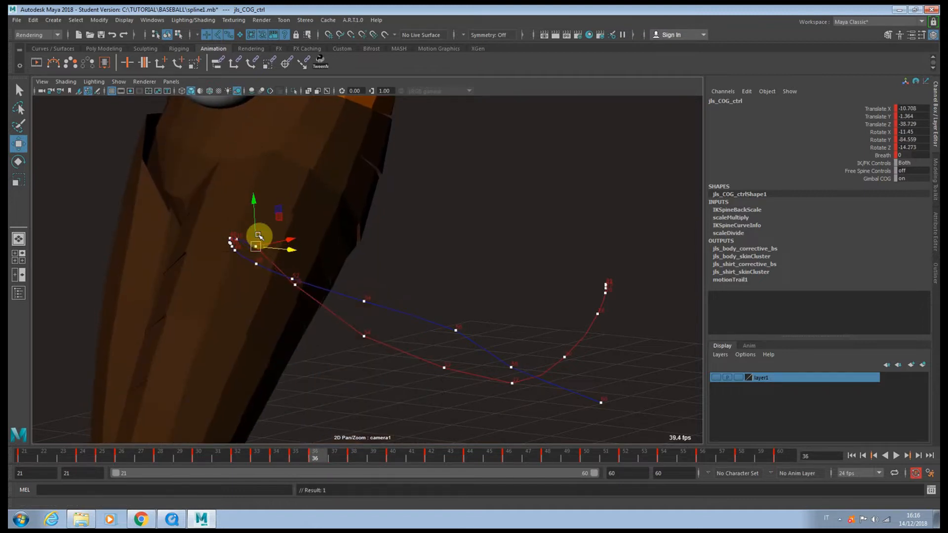
- Raise the motion-trail key at frame 38 to round the far end of the arc, and scrub to frame 40
key(period)
key(period)
middle_drag(243, 247, 409, 310)
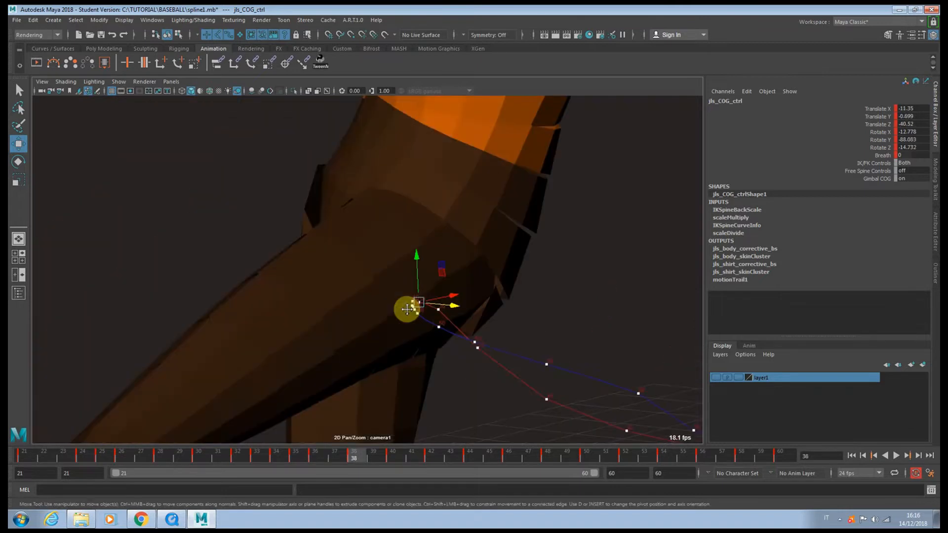
right_drag(409, 309, 546, 335)
middle_drag(493, 321, 376, 271)
right_drag(377, 271, 749, 368)
right_drag(438, 315, 593, 361)
mouse_move(280, 274)
mouse_down()
mouse_move(282, 259)
mouse_move(317, 279)
mouse_move(285, 257)
mouse_up()
drag(360, 455, 389, 453)
- Move the motion-trail key at frame 42 up and outward, to Translate Y about -0.89 and Translate Z about -41.35
key(alt+period)
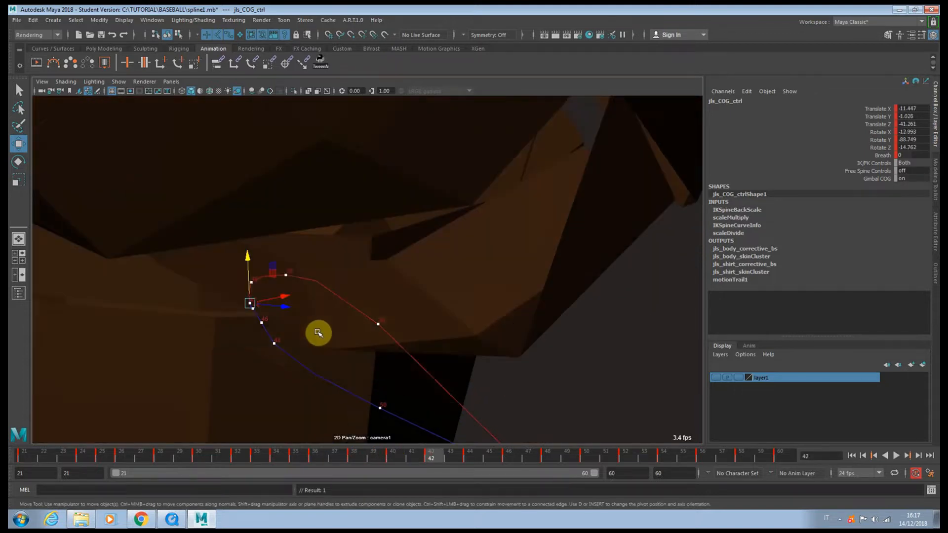
key(alt+period)
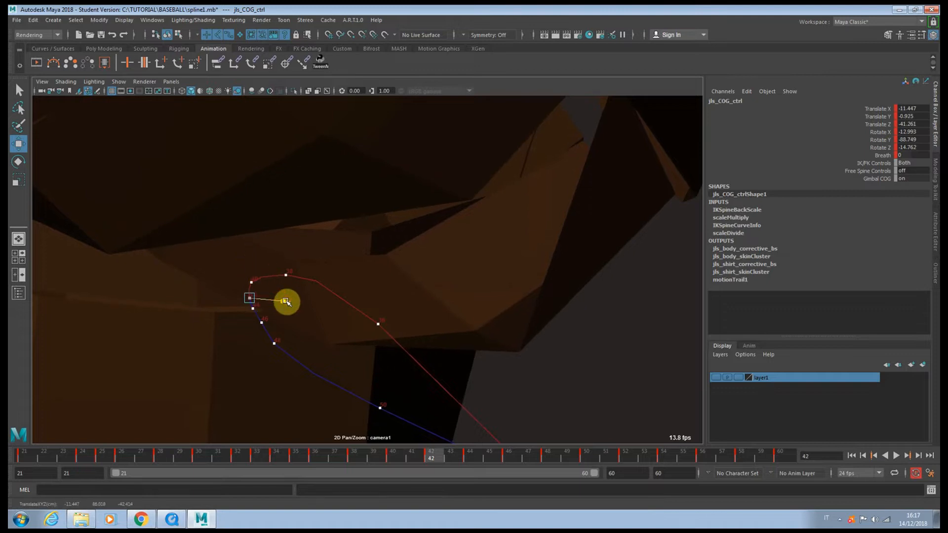
drag(286, 302, 278, 300)
key(alt+period)
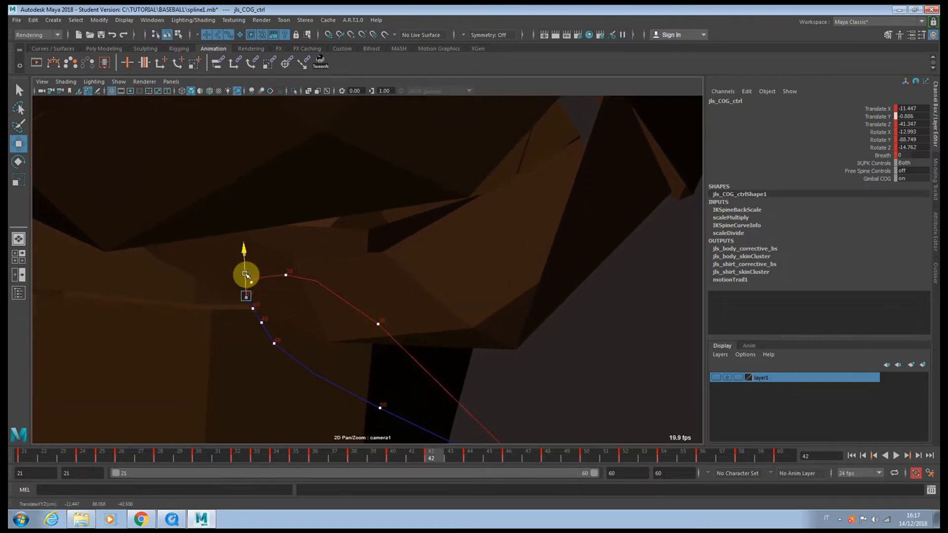
- Shift the motion-trail keys at frames 44 and 46 along Z and vertically to continue the rounded curve
key(alt+period)
drag(285, 311, 250, 292)
key(period)
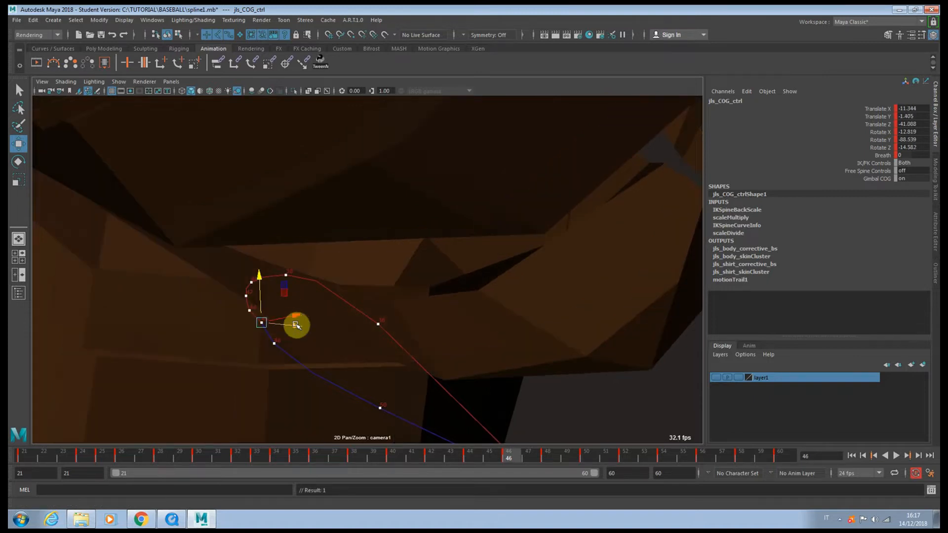
drag(297, 325, 262, 308)
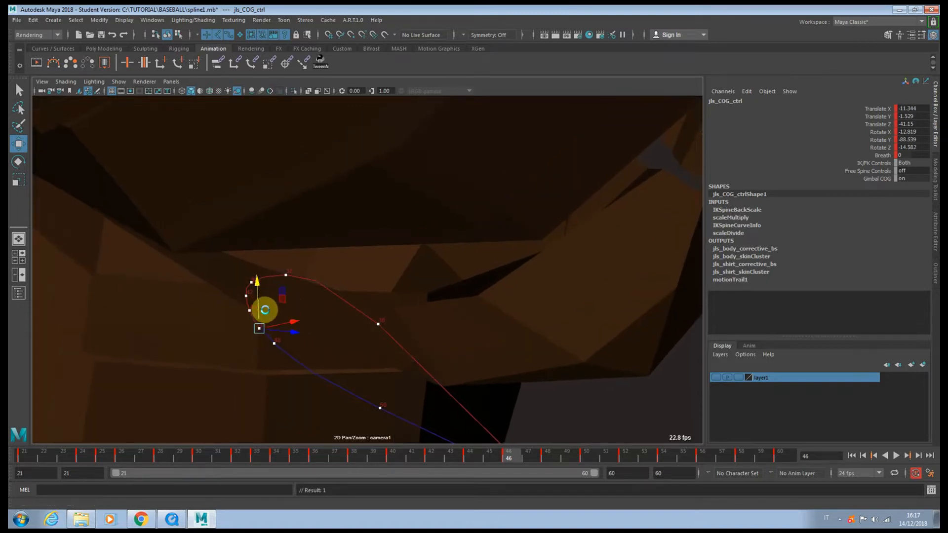
- Move the COG control's motion-trail key at frame 48 to Translate Y about -1.94 and Translate Z about -40.81
key(period)
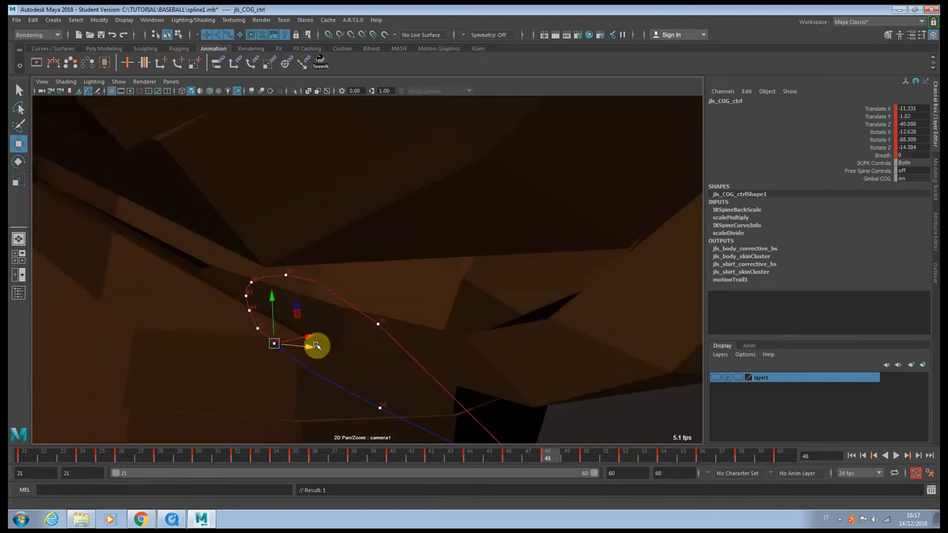
drag(312, 348, 315, 347)
drag(277, 319, 278, 325)
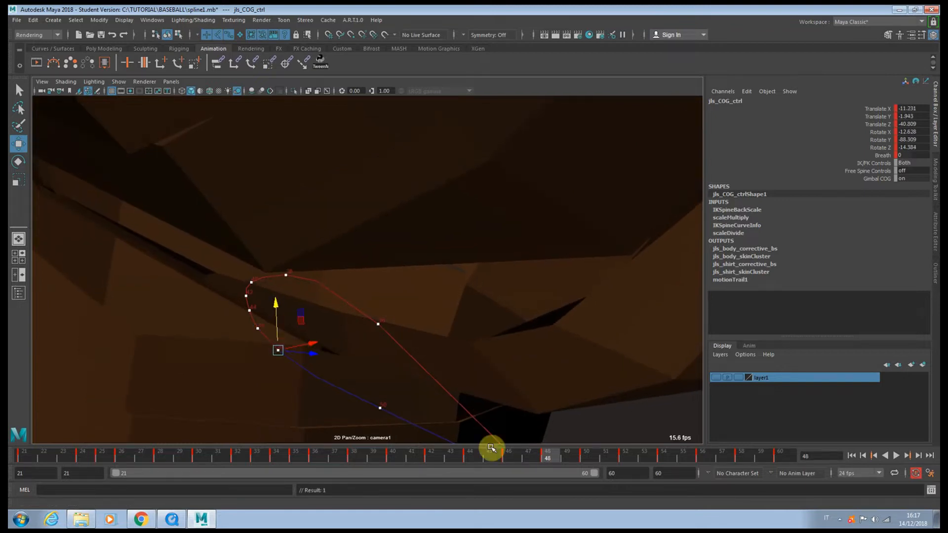
- Advance through the remaining COG keys to frame 54 and raise that motion-trail key slightly
key(period)
key(period)
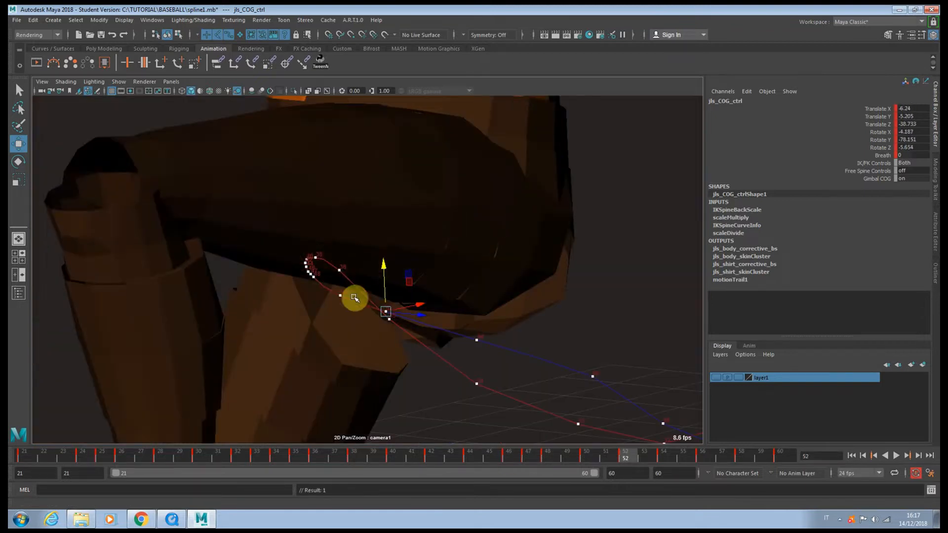
key(period)
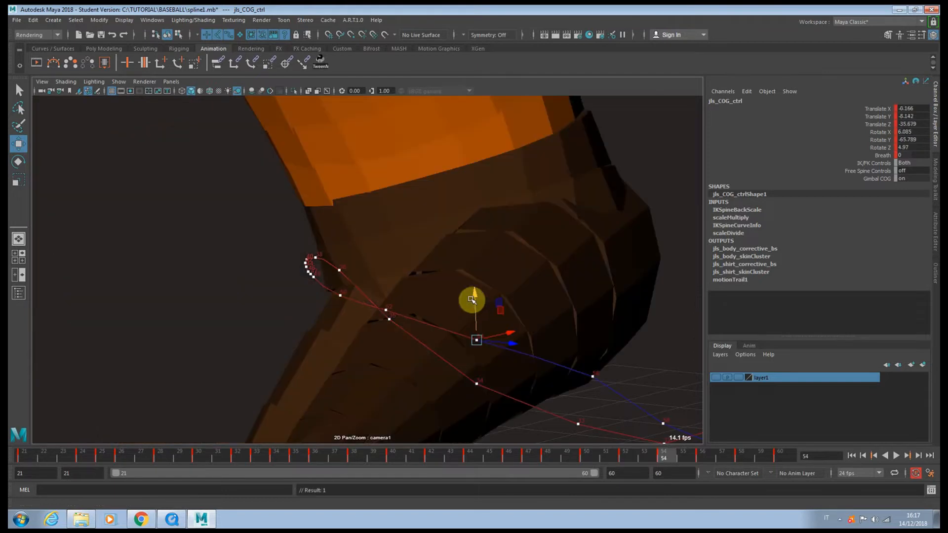
drag(475, 303, 475, 295)
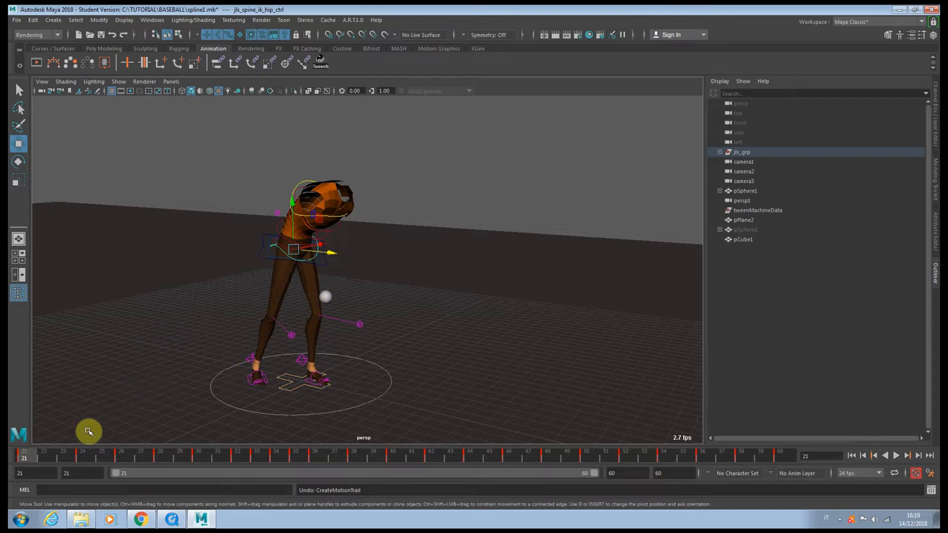
- Create an editable motion trail for the spine IK hip control and frame it closely with 2D pan/zoom
key(alt+v)
drag(69, 460, 124, 451)
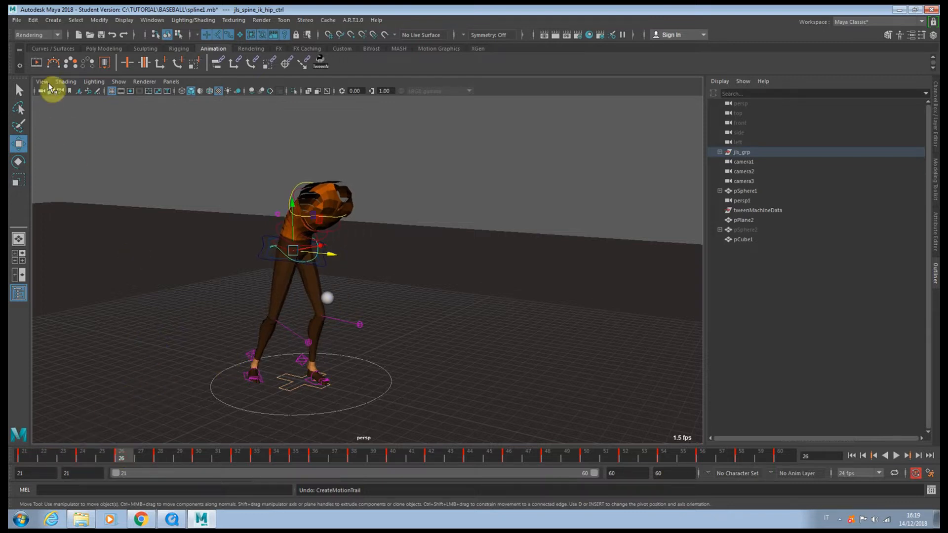
click(52, 65)
key(backslash)
right_drag(244, 217, 284, 263)
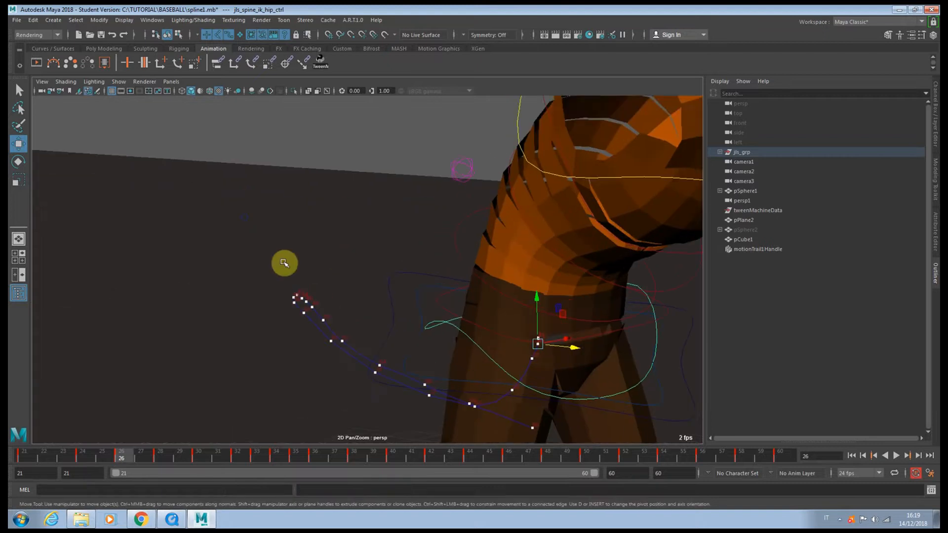
middle_drag(480, 268, 368, 248)
right_drag(368, 247, 622, 322)
middle_drag(361, 364, 457, 275)
click(79, 471)
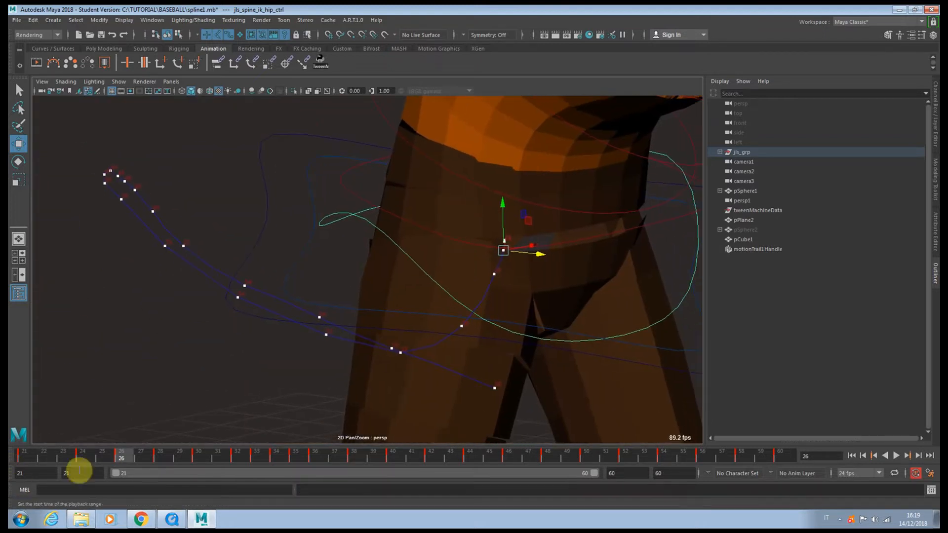
- Shift the hip control's motion-trail keys at frames 32 and 33 along Z to widen the lower arc
drag(141, 455, 224, 455)
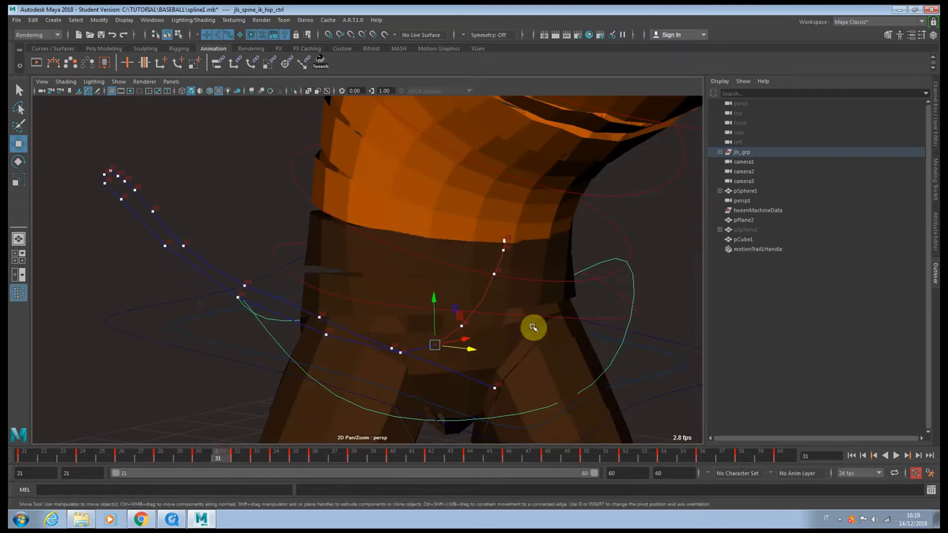
middle_drag(435, 343, 377, 291)
right_drag(378, 291, 464, 324)
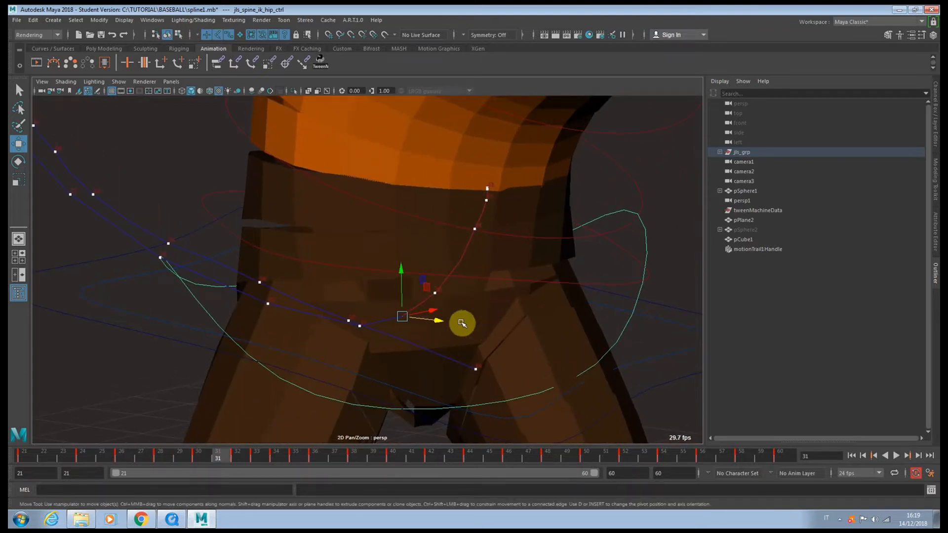
key(period)
drag(393, 331, 376, 328)
key(period)
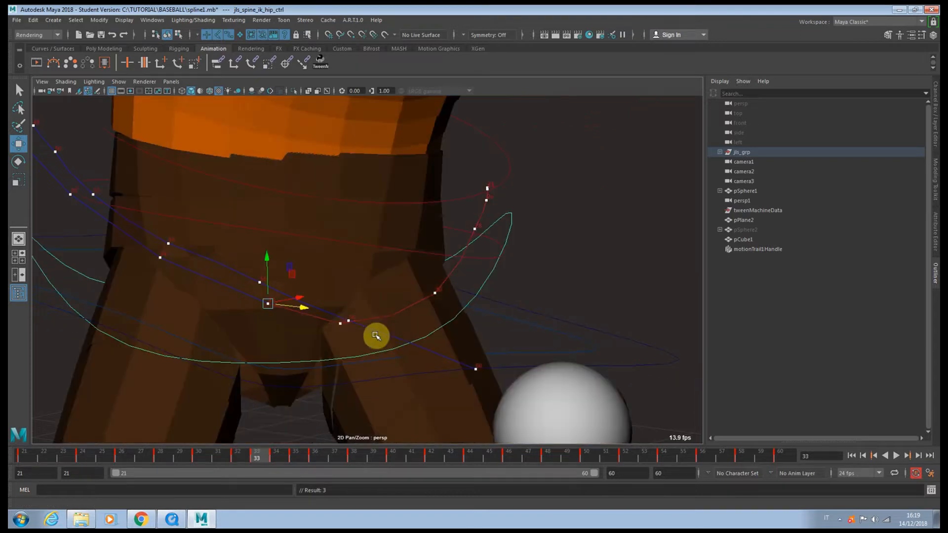
drag(302, 307, 275, 305)
alt+middle_drag(237, 282, 379, 291)
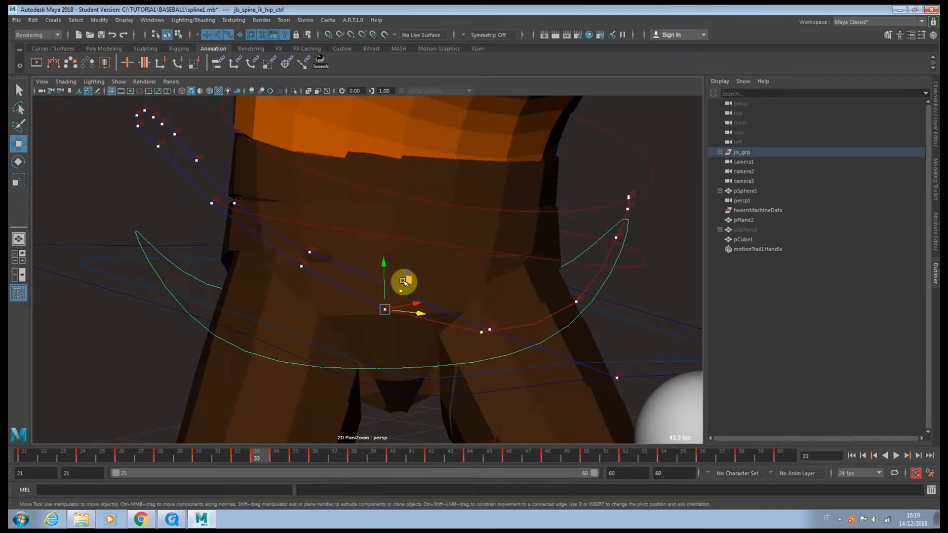
- Shift the hip control's motion-trail keys at frames 34 and 35 outward along Z to continue the arc
key(period)
drag(329, 267, 299, 264)
key(period)
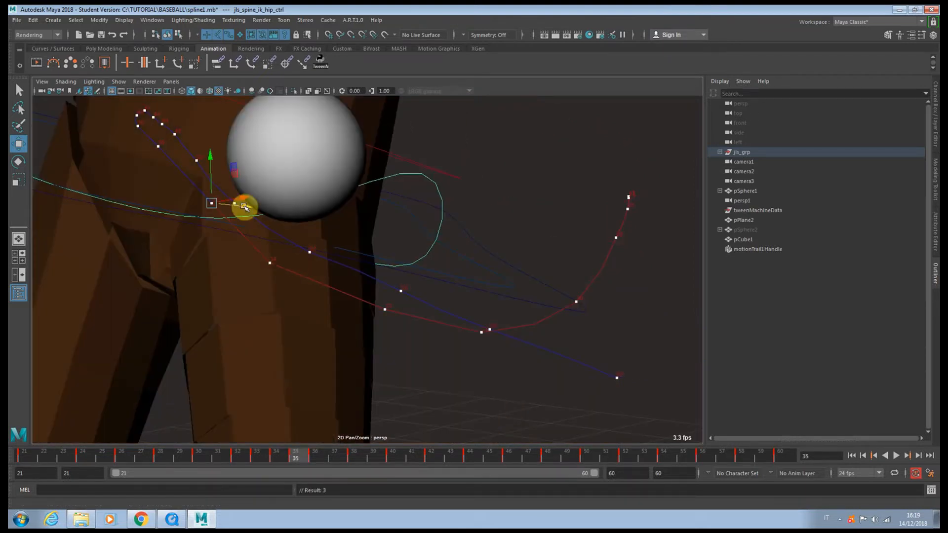
drag(243, 205, 215, 199)
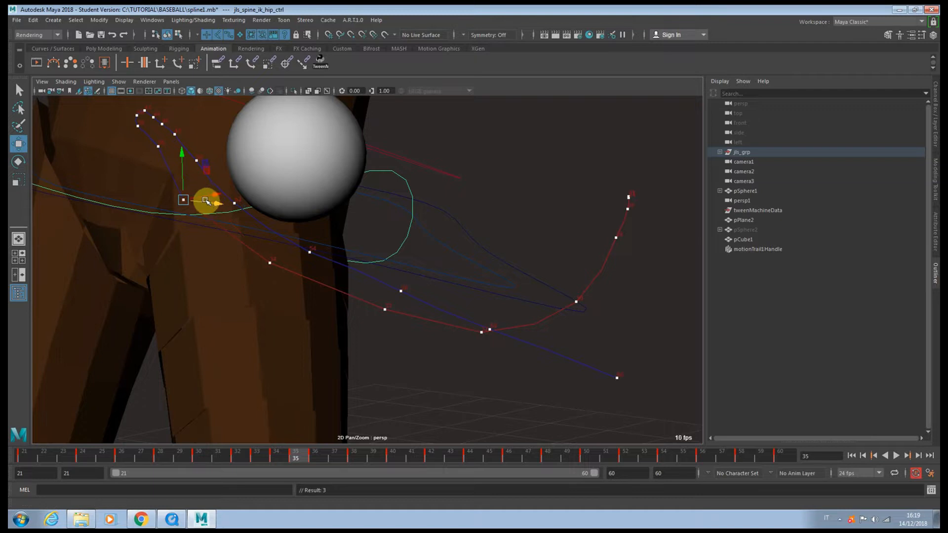
- Move the hip trail keys at frames 36 and 38 outward, raising the frame 38 key slightly, to open the loop's end
middle_drag(207, 200, 413, 357)
scroll(296, 316, up, 4)
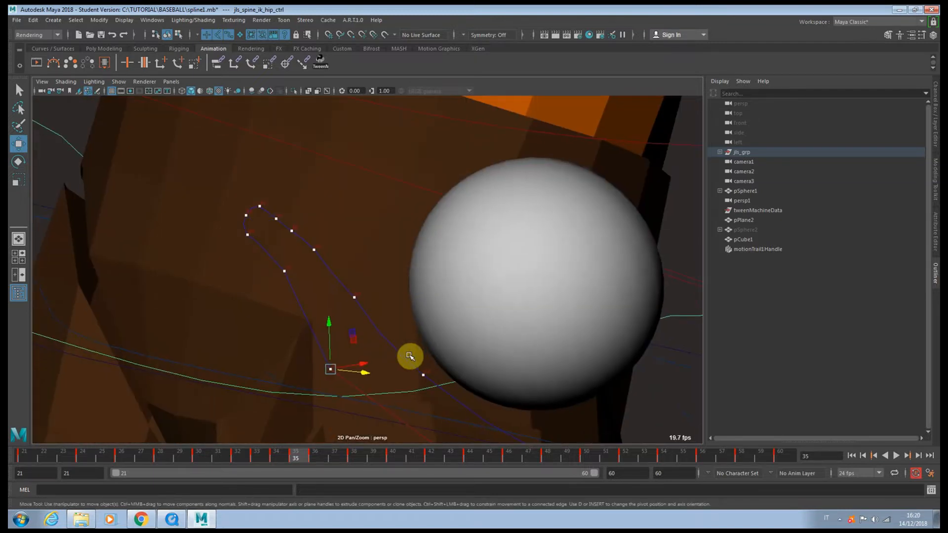
key(period)
drag(321, 273, 272, 236)
key(period)
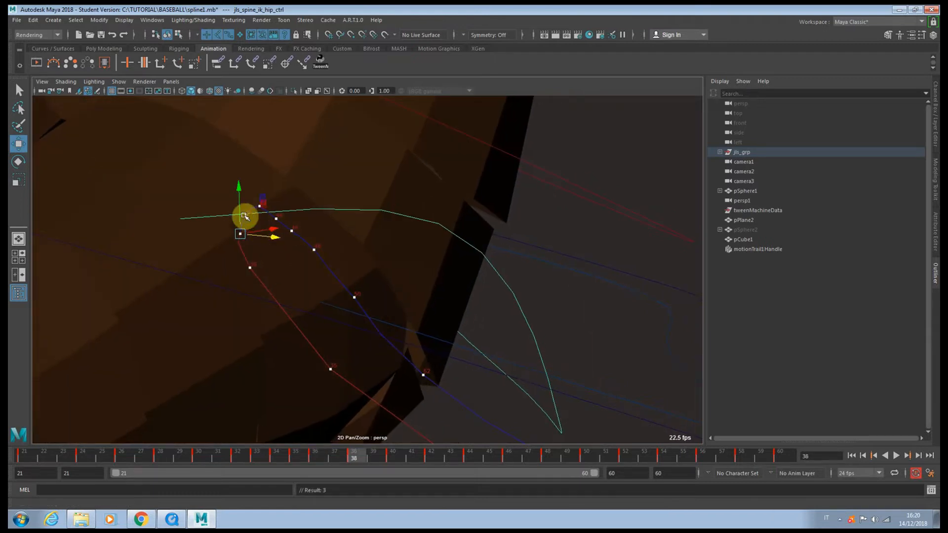
drag(240, 207, 260, 219)
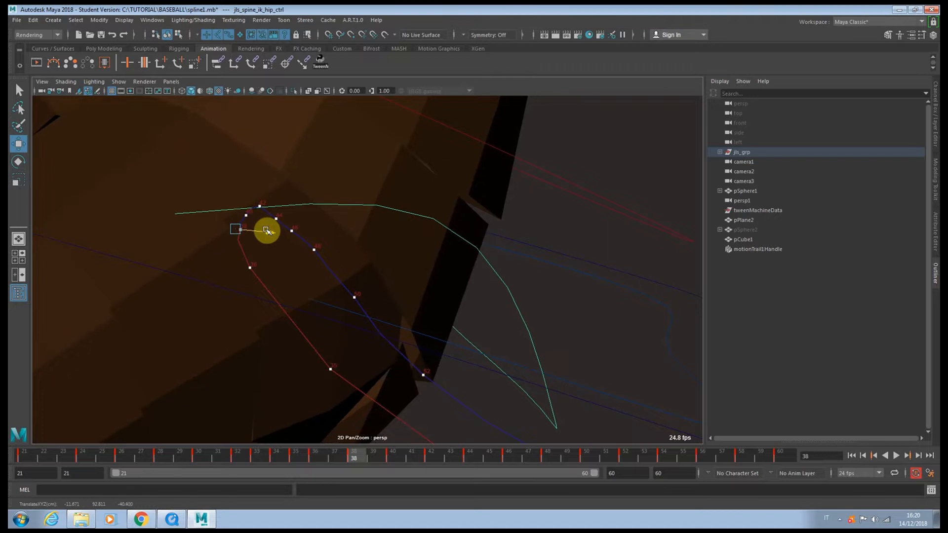
- Reposition the hip control's motion-trail keys at frames 40, 42, 44 and 46 to round the far end of the loop
key(period)
drag(276, 219, 262, 180)
key(period)
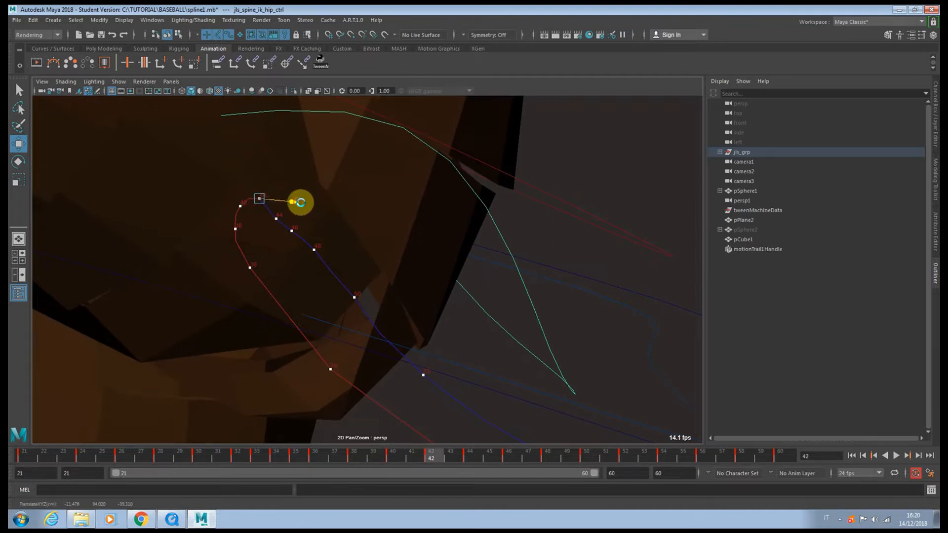
key(period)
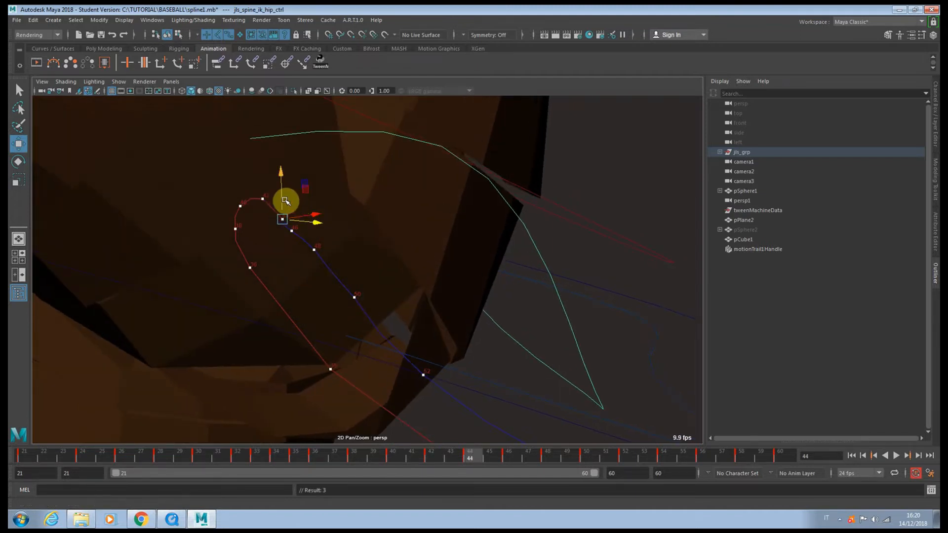
mouse_move(285, 201)
mouse_down()
mouse_move(322, 216)
mouse_move(290, 186)
mouse_move(332, 237)
mouse_move(299, 210)
mouse_up()
key(period)
- Shift the hip control's motion-trail keys at frames 48, 50 and 52 outward and down along the returning arc, and key the control
key(period)
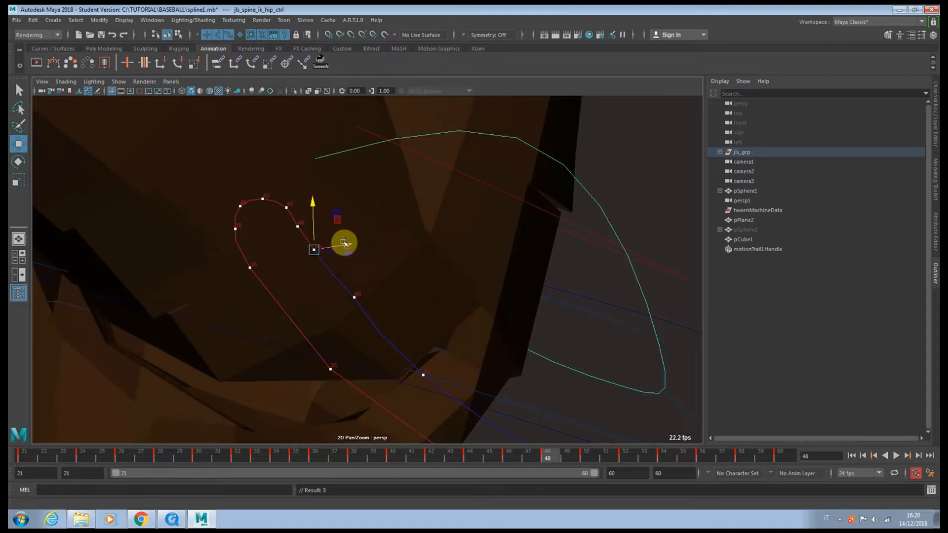
drag(349, 253, 355, 253)
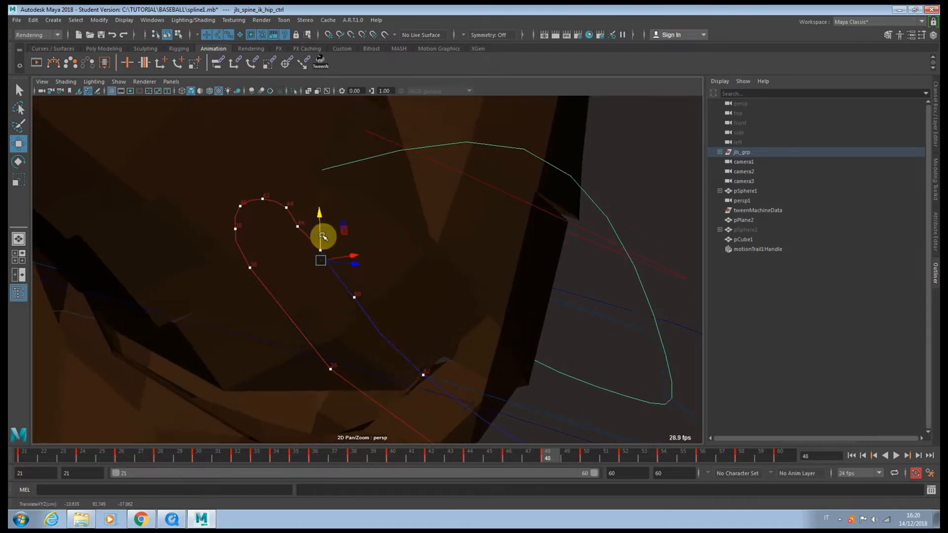
key(period)
key(period)
drag(365, 272, 378, 283)
key(s)
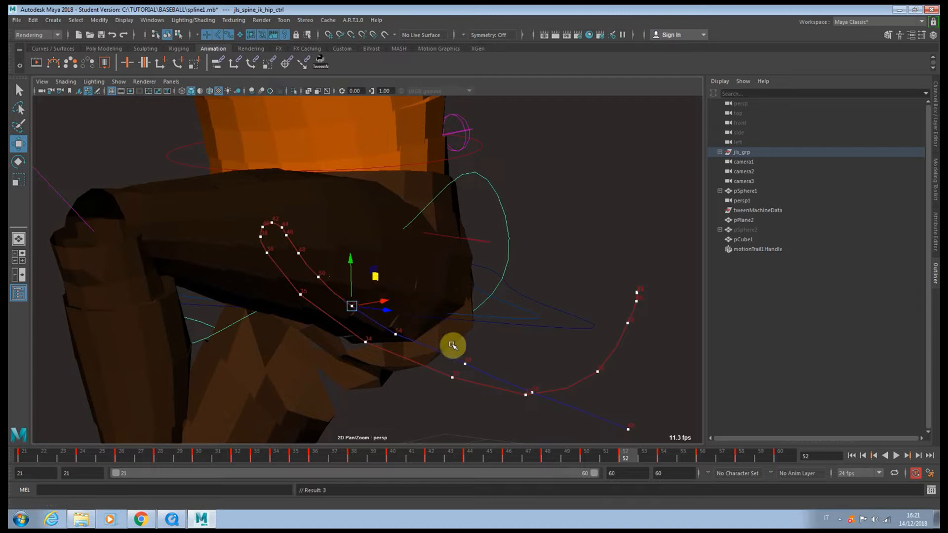
- At frame 54, move the hip control outward along Z, rotate it slightly and lower it a little onto the arc
click(663, 458)
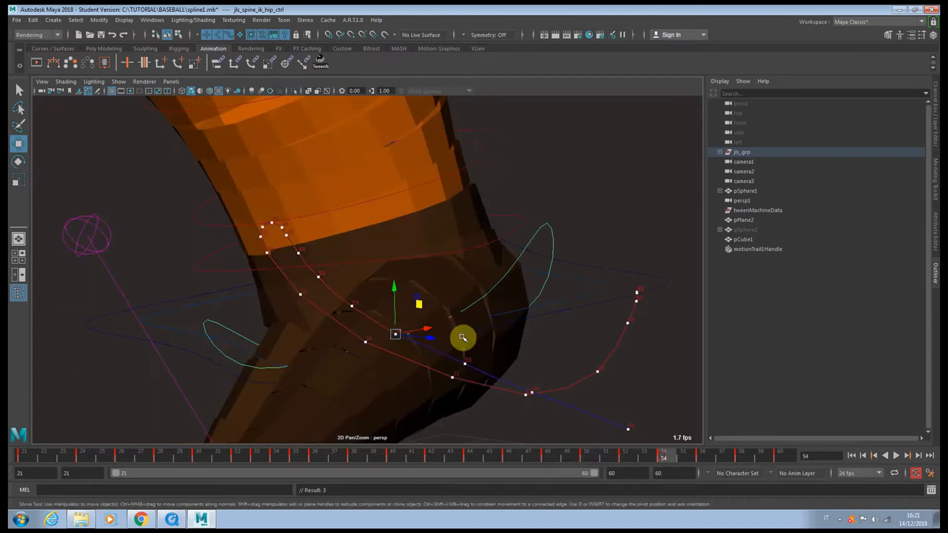
click(438, 313)
key(ctrl+z)
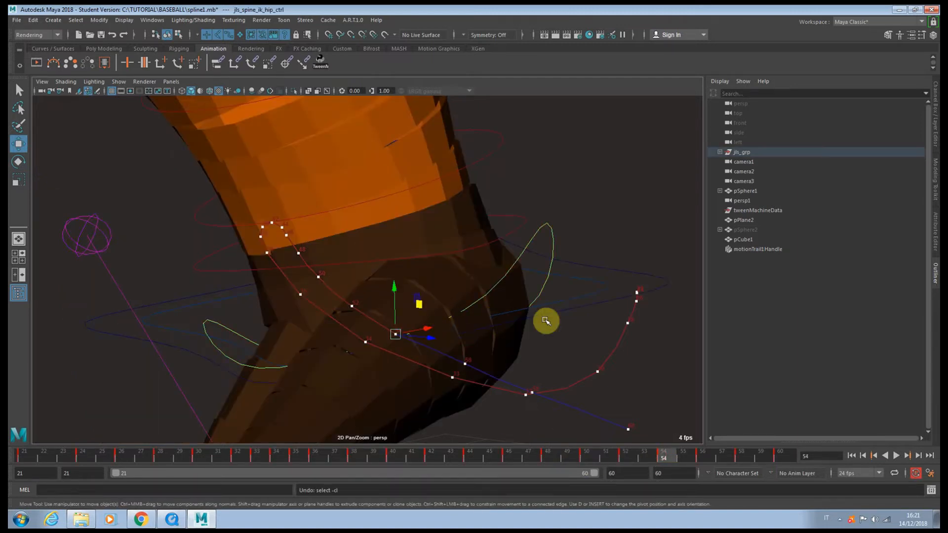
alt+right_drag(546, 321, 244, 268)
alt+middle_drag(396, 290, 397, 305)
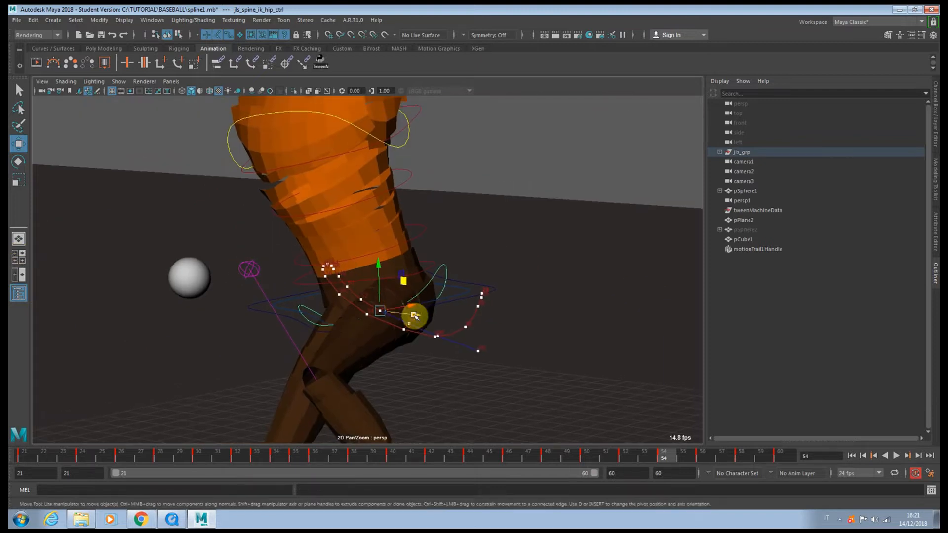
drag(414, 315, 423, 318)
key(e)
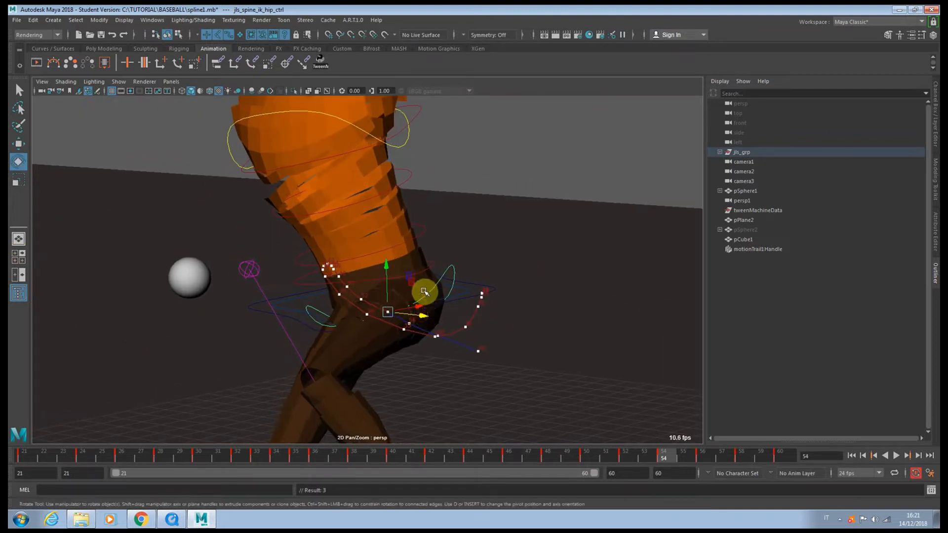
key(w)
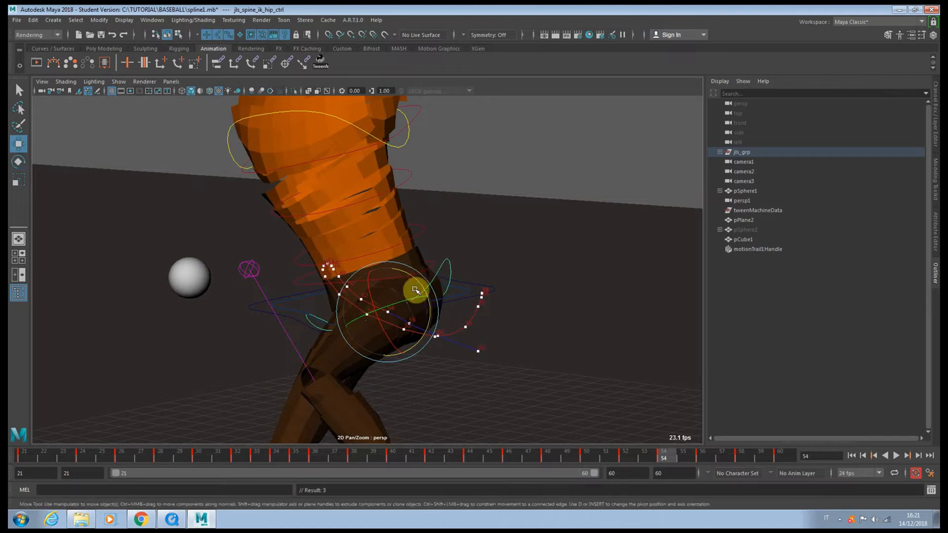
drag(390, 285, 389, 287)
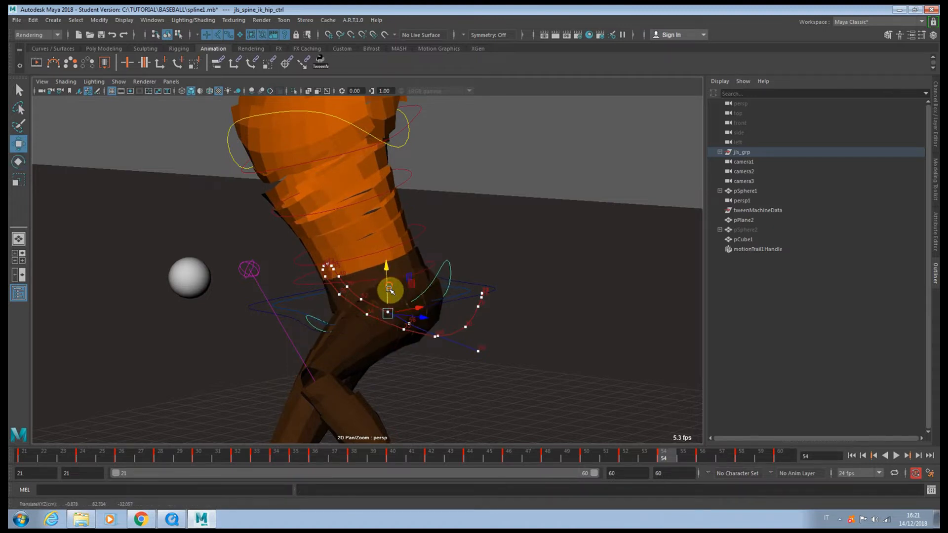
- At frame 56, move the hip control outward along Z onto the arc and rotate it slightly
click(700, 458)
drag(447, 328, 458, 332)
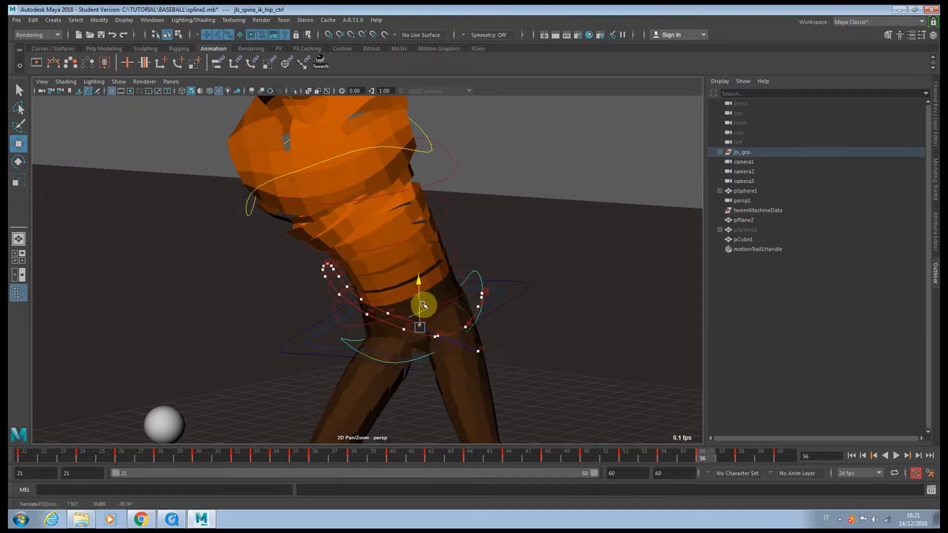
key(e)
drag(448, 294, 442, 291)
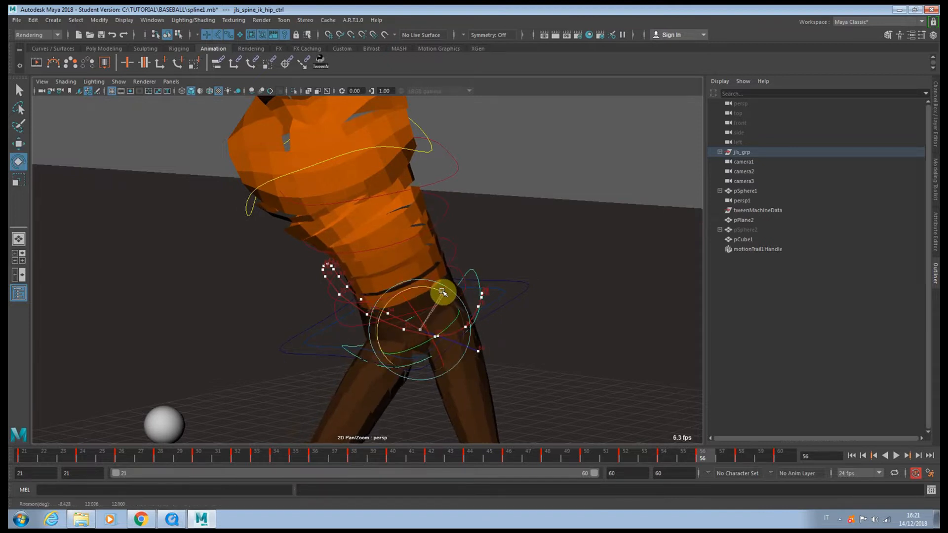
- At frame 58, undo a vertical move of the hip control and shift it slightly outward along the arc instead
drag(724, 462, 742, 459)
key(w)
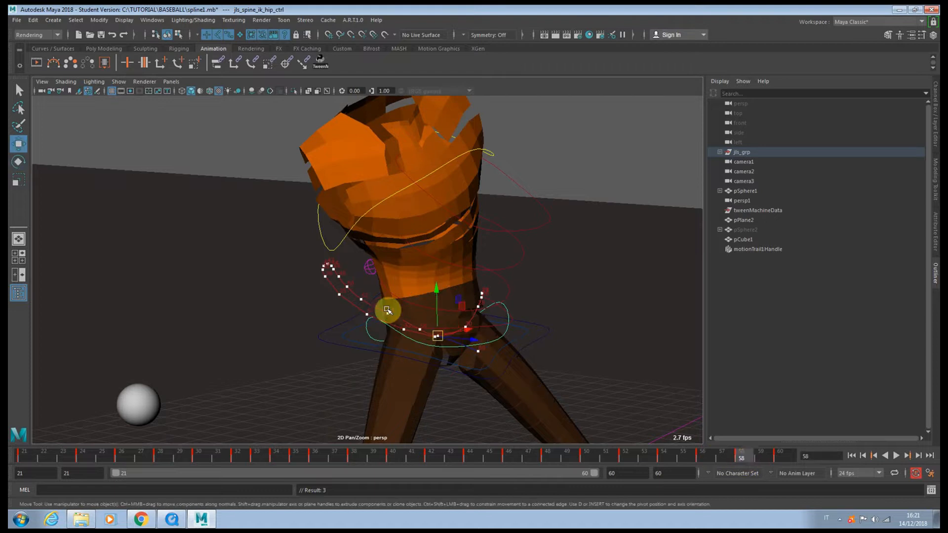
click(437, 308)
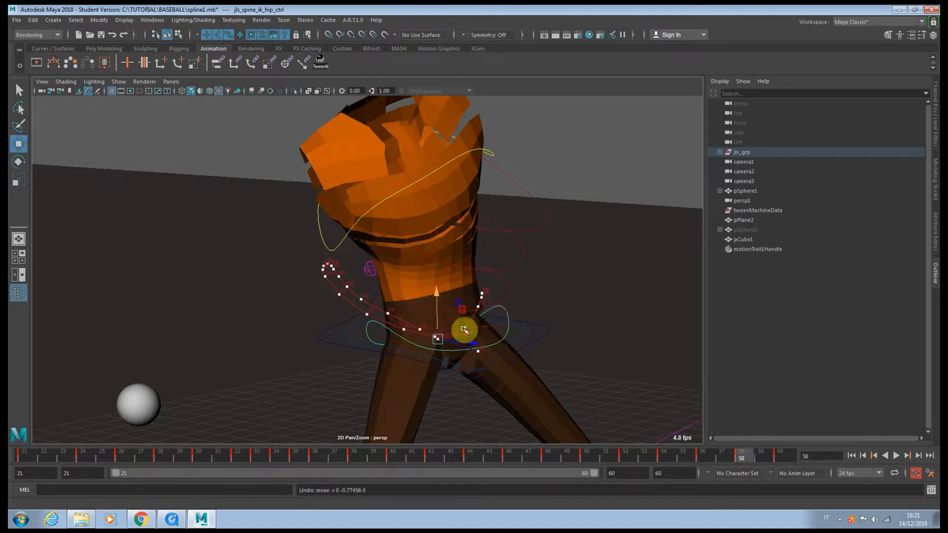
key(ctrl+z)
middle_drag(465, 309, 472, 311)
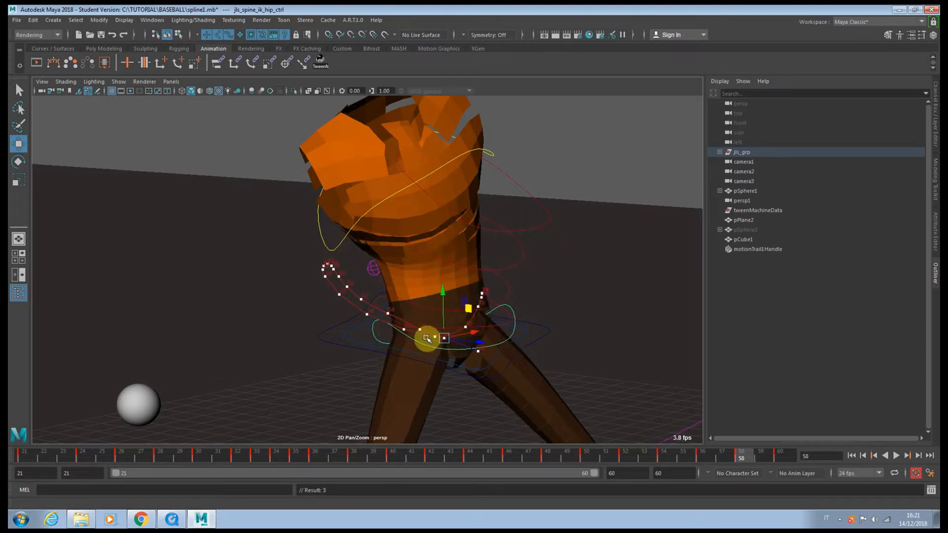
- Play back the animation, and move the left foot IK control's motion-trail key at frame 35 outward
click(895, 455)
mouse_move(162, 463)
mouse_down()
mouse_move(313, 464)
mouse_move(298, 464)
mouse_up()
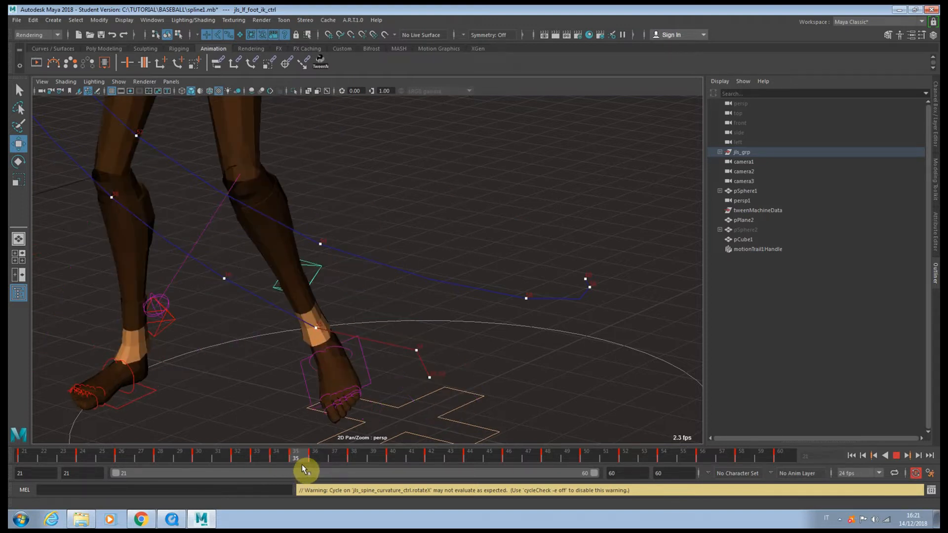
middle_drag(360, 343, 356, 310)
drag(356, 310, 368, 311)
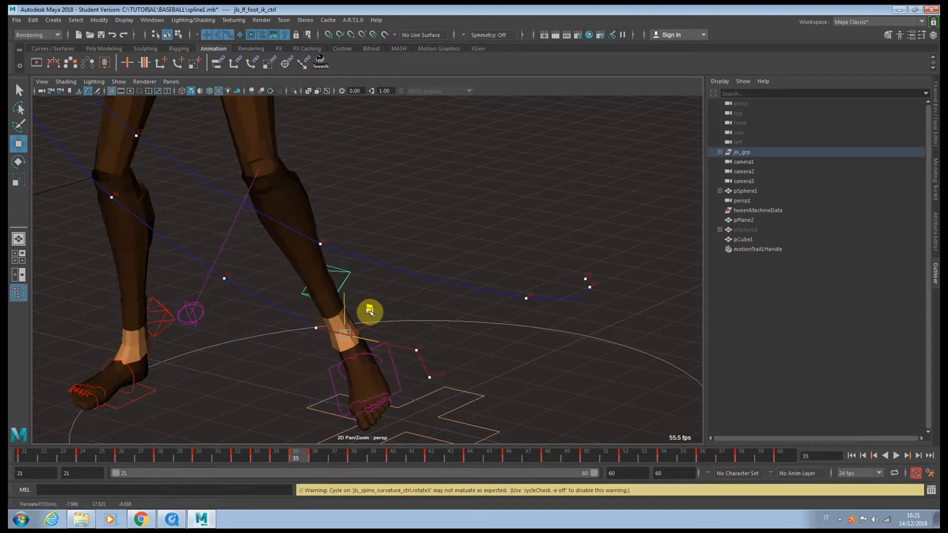
- At frame 36, move the left foot IK control outward and down along its motion trail, closer to the frame 35 key
alt+right_drag(316, 322, 110, 270)
alt+middle_drag(110, 270, 317, 311)
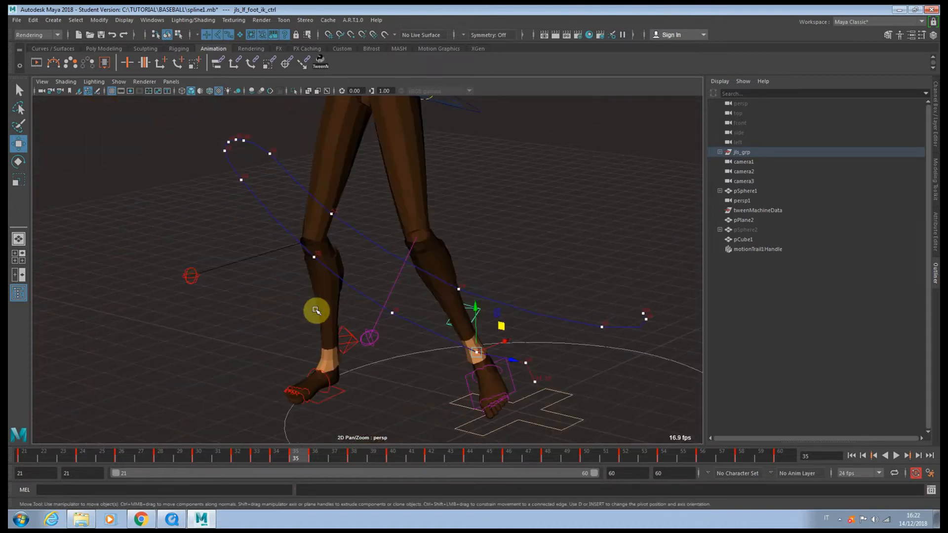
drag(295, 458, 321, 451)
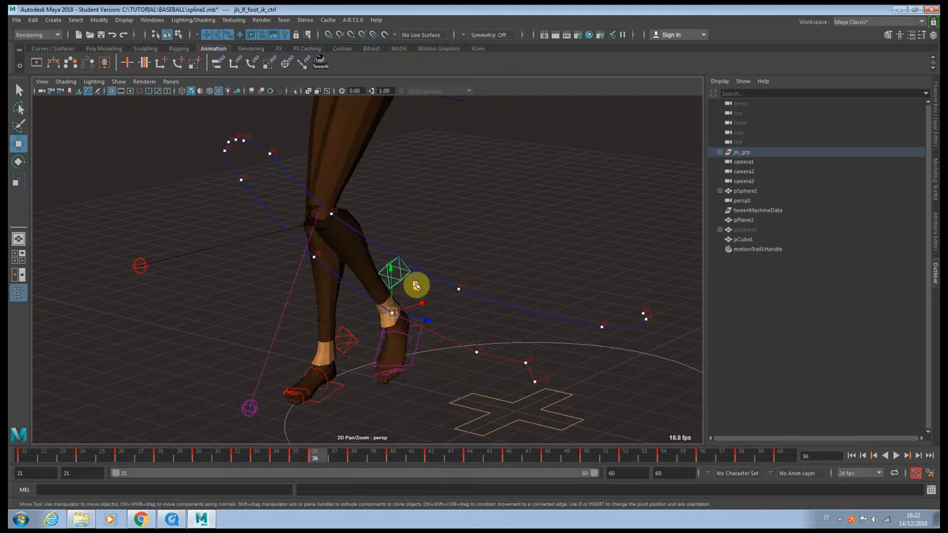
drag(417, 285, 472, 334)
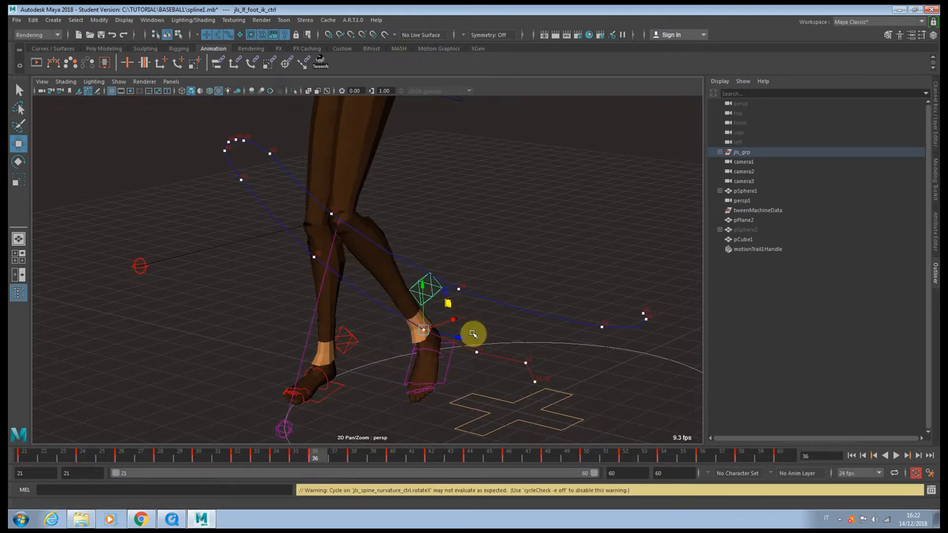
- Move the left foot IK control up and back along the arc at frame 38, and farther outward at frame 35
drag(345, 460, 362, 459)
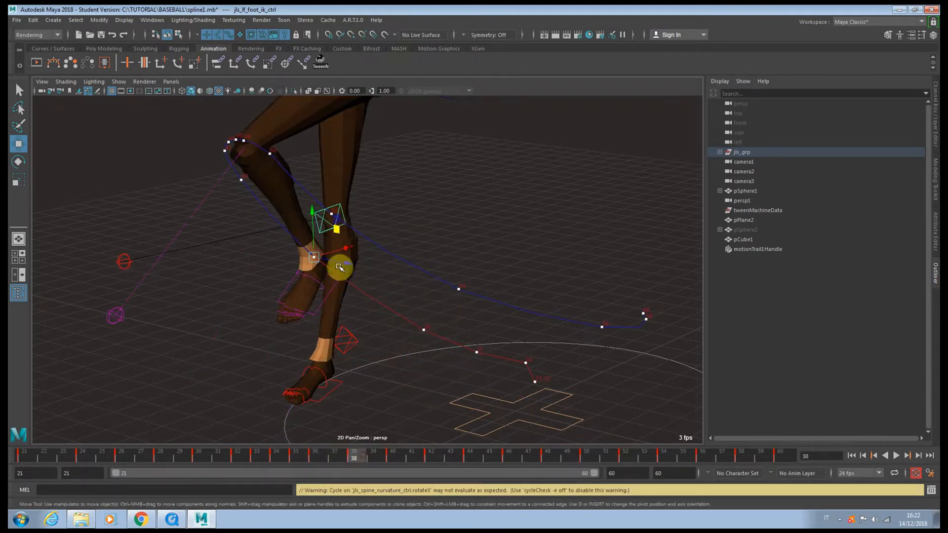
drag(337, 234, 310, 209)
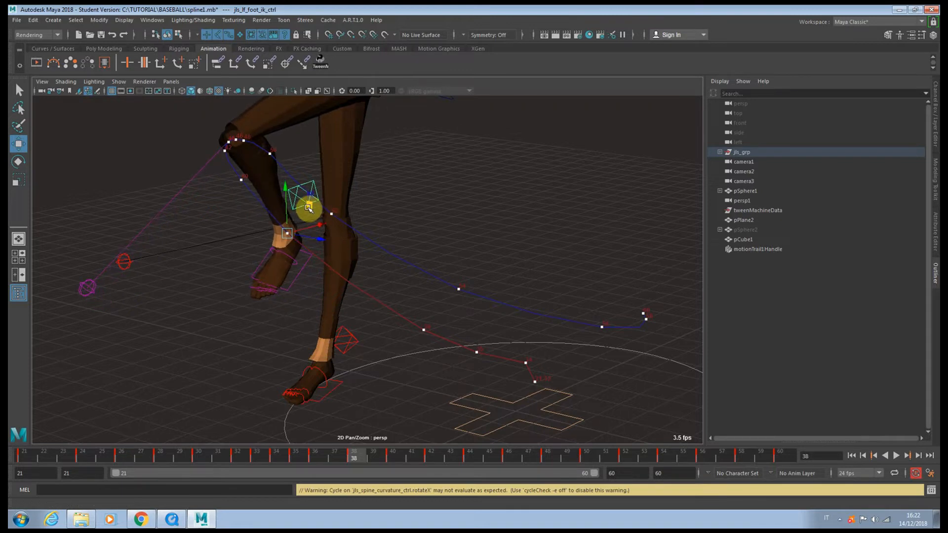
drag(316, 459, 296, 459)
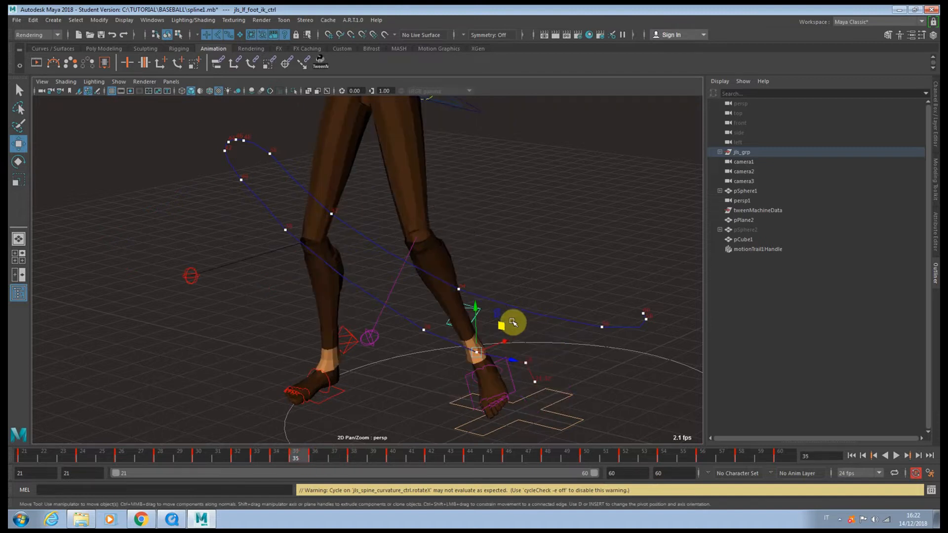
drag(512, 323, 525, 330)
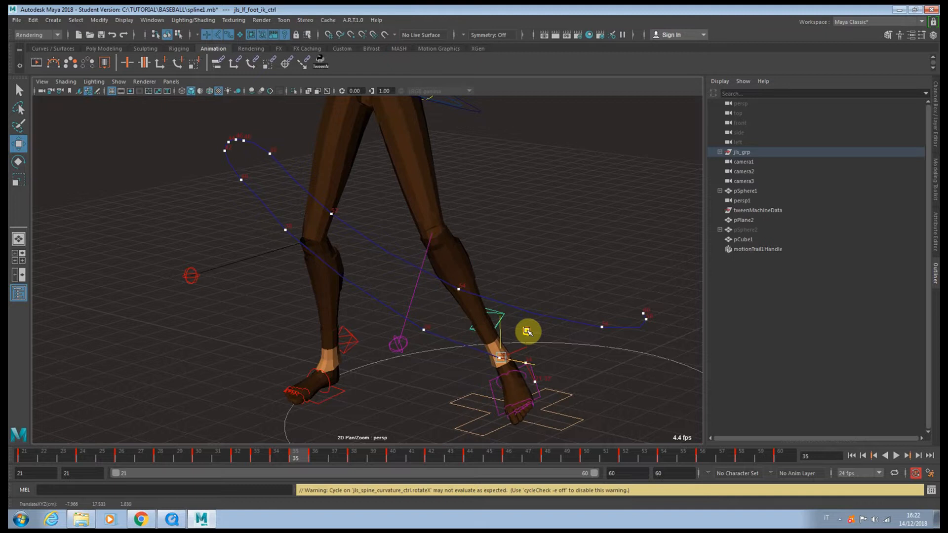
- Raise the left foot IK control slightly along the arc at frame 40, and shift it slightly backward at frame 42
click(279, 462)
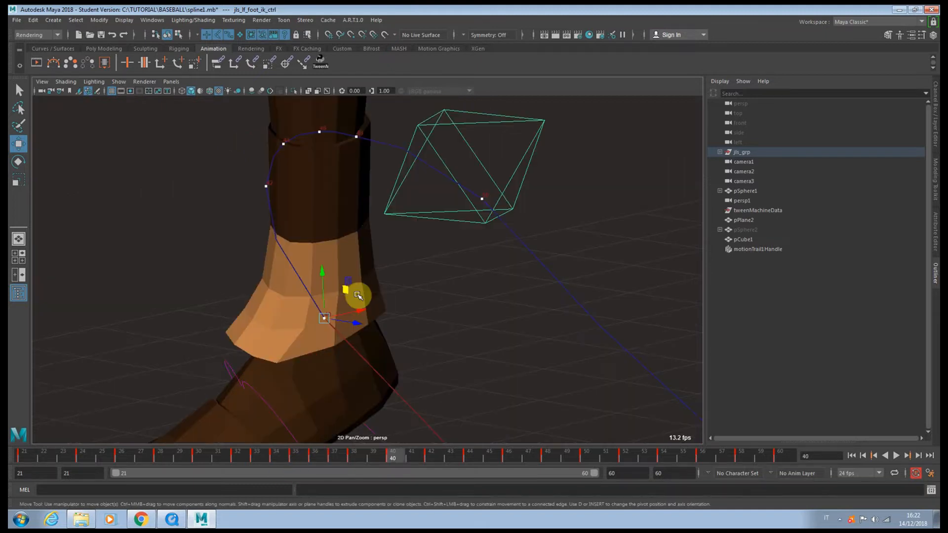
drag(357, 295, 336, 266)
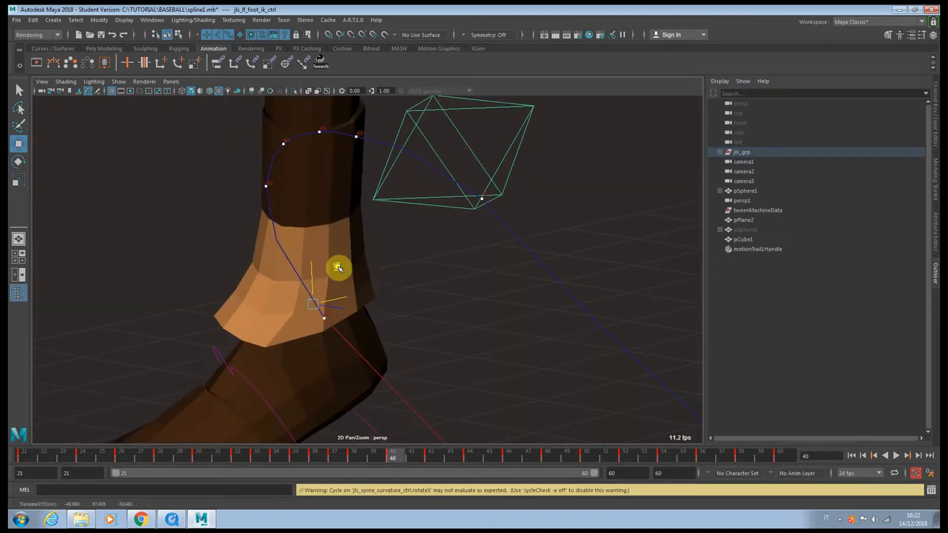
drag(420, 450, 425, 457)
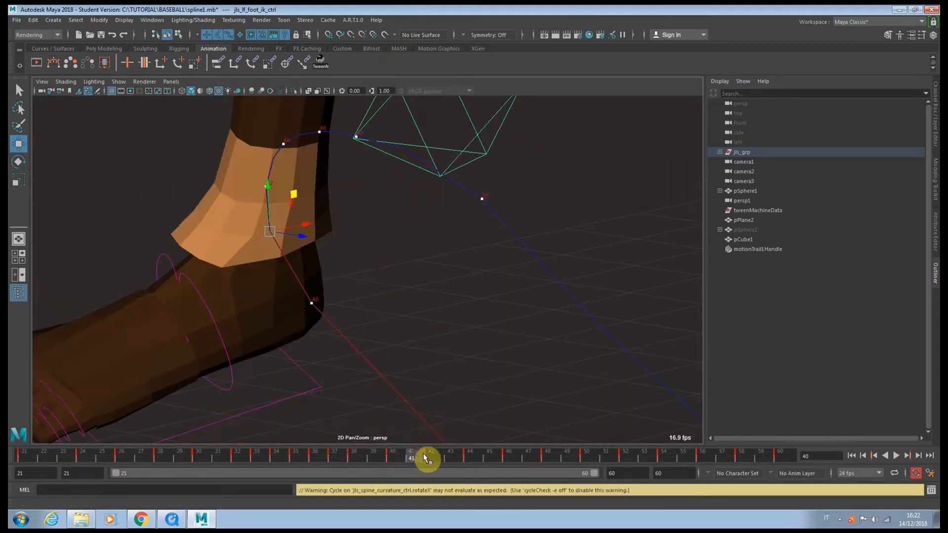
drag(301, 181, 293, 182)
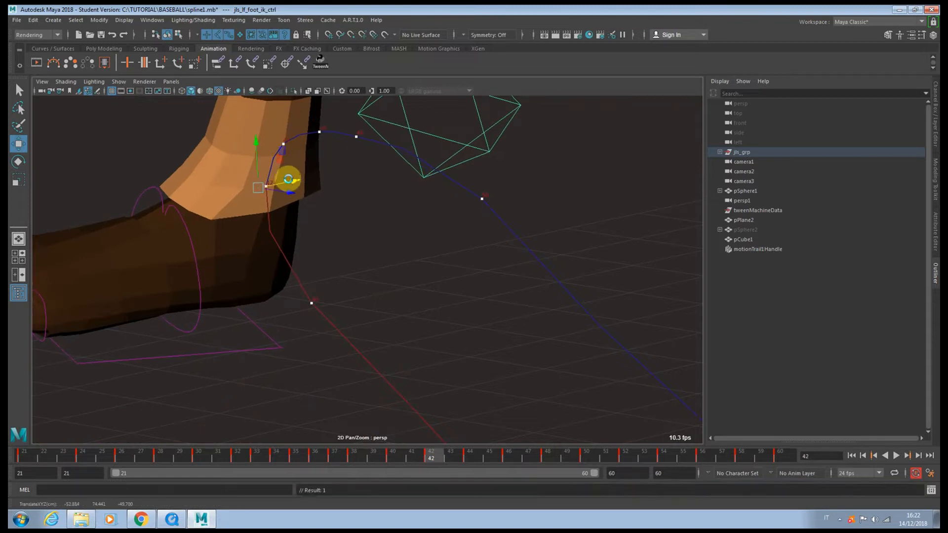
- Raise the left foot IK control at frames 44 and 46 to round the top of its motion trail
alt+middle_drag(288, 179, 296, 310)
drag(447, 460, 469, 457)
drag(288, 240, 288, 221)
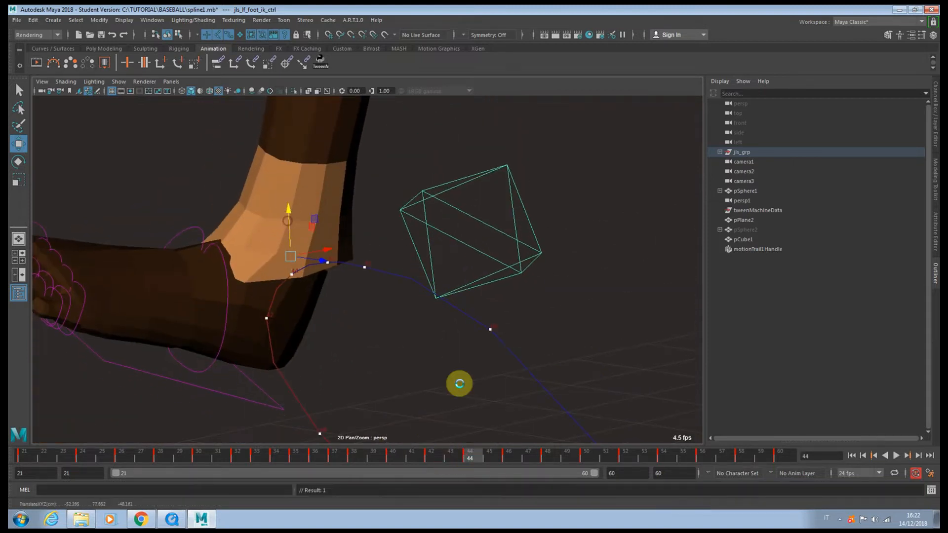
drag(472, 457, 514, 458)
drag(326, 242, 325, 213)
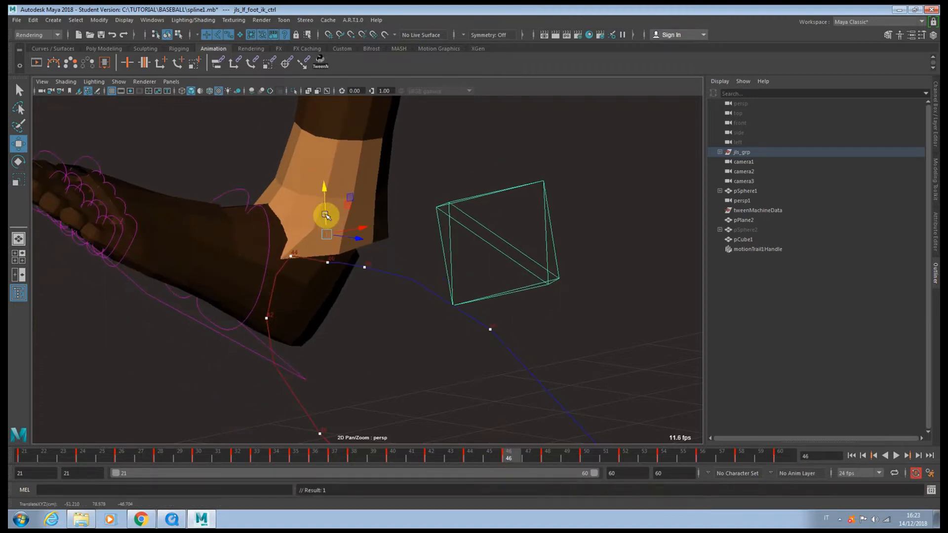
- Move the left foot IK control up and forward at frame 48, and lower it at frame 50 to even out the arc
click(549, 456)
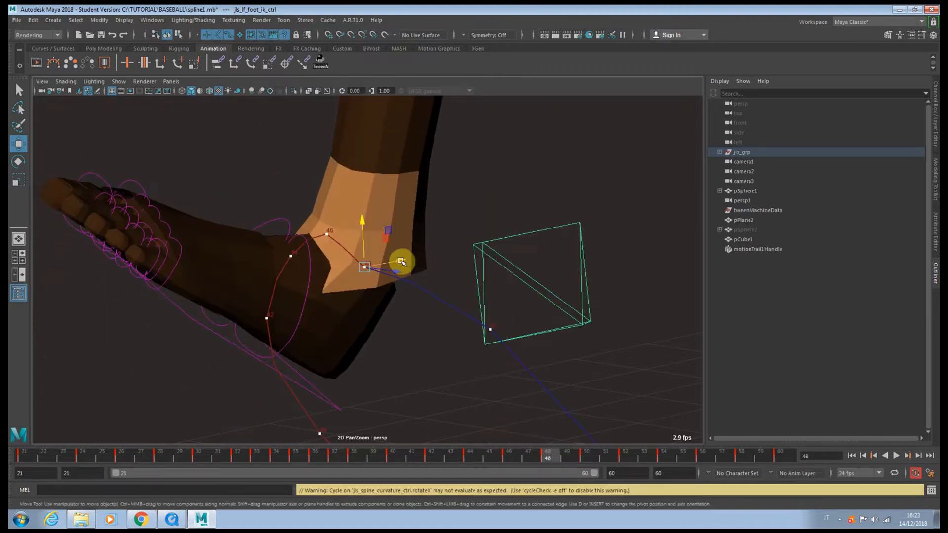
drag(401, 260, 402, 219)
click(587, 453)
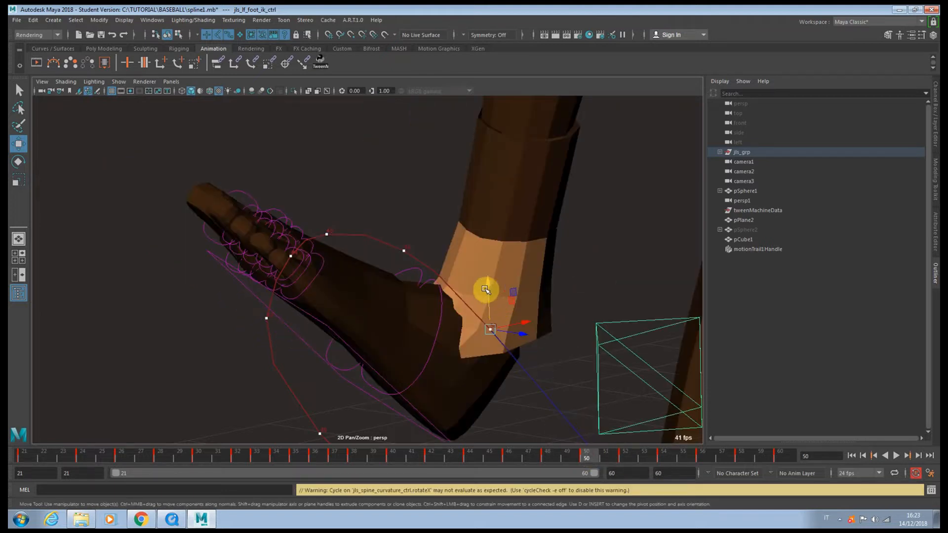
drag(491, 285, 499, 334)
- Play back the foot motion, and at frame 52 move the left foot IK control forward and down along the arc
alt+right_drag(551, 357, 248, 300)
alt+middle_drag(521, 348, 392, 268)
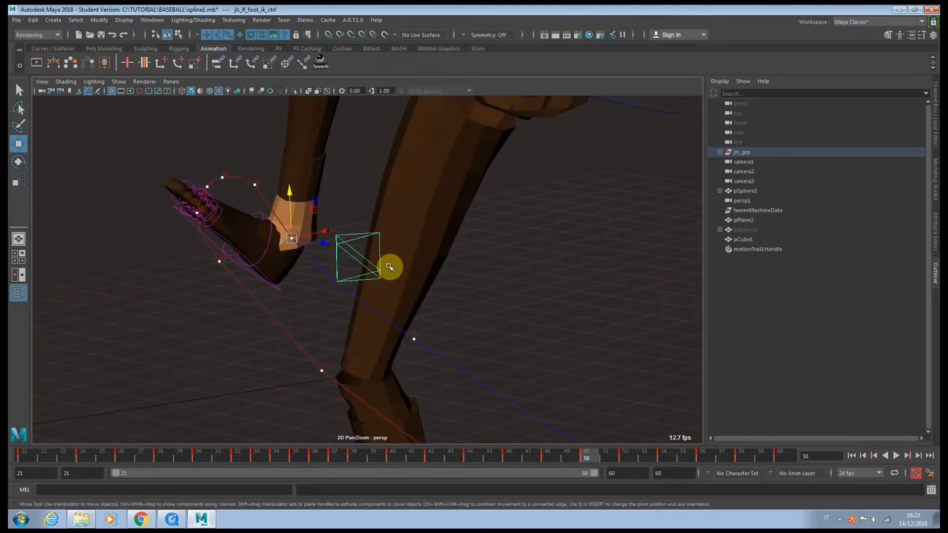
alt+right_drag(391, 269, 337, 283)
key(alt+v)
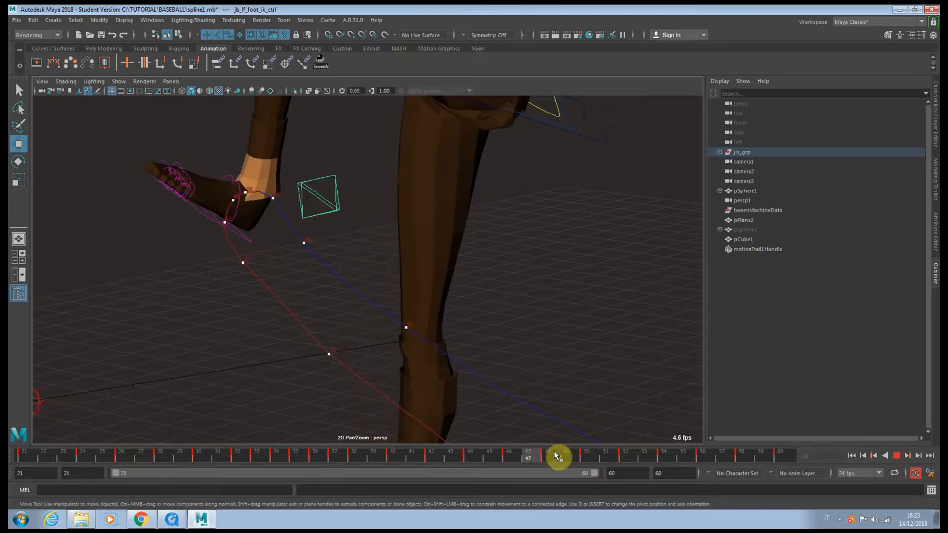
click(626, 457)
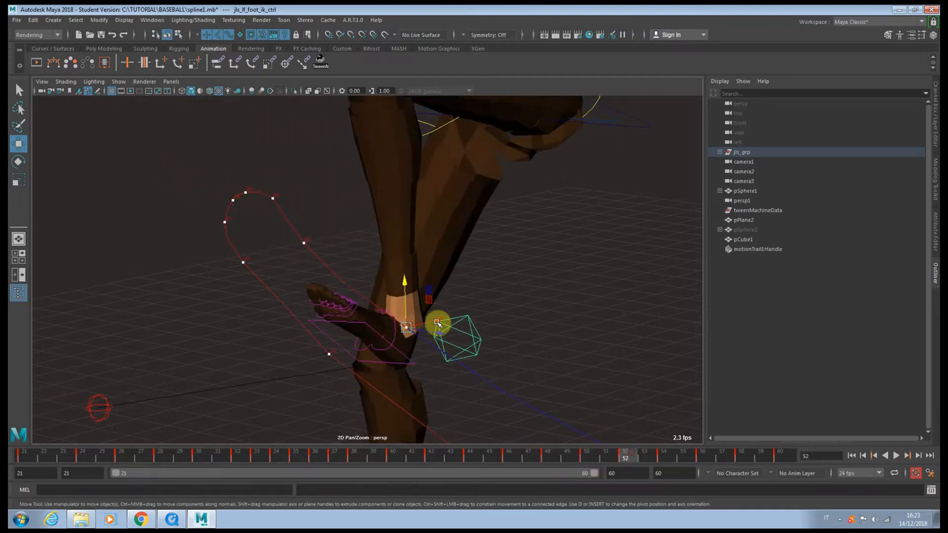
drag(438, 301, 480, 340)
- Play back the whole leg motion, and nudge the left foot IK control back along the arc at frames 54 and 52
alt+right_drag(599, 378, 417, 314)
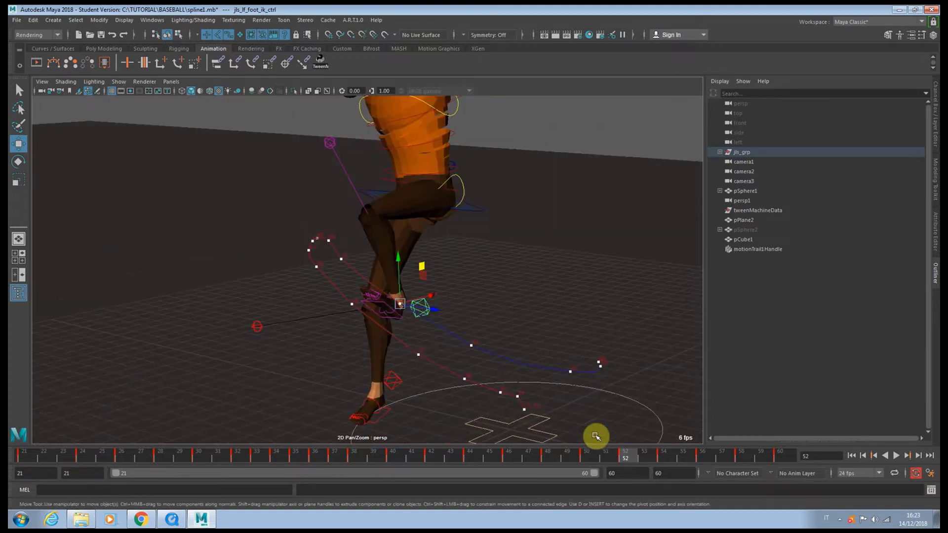
key(alt+v)
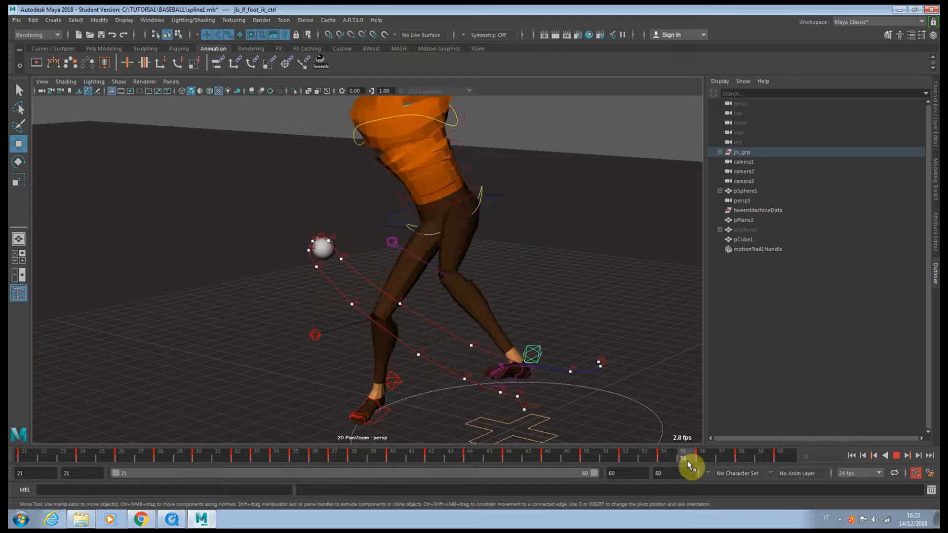
click(663, 458)
drag(501, 319, 465, 332)
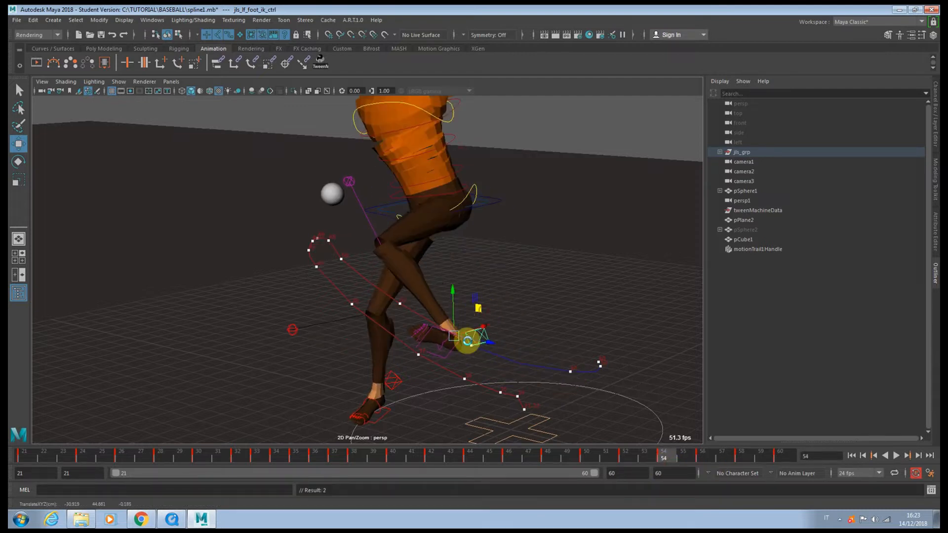
click(630, 452)
drag(430, 278, 417, 275)
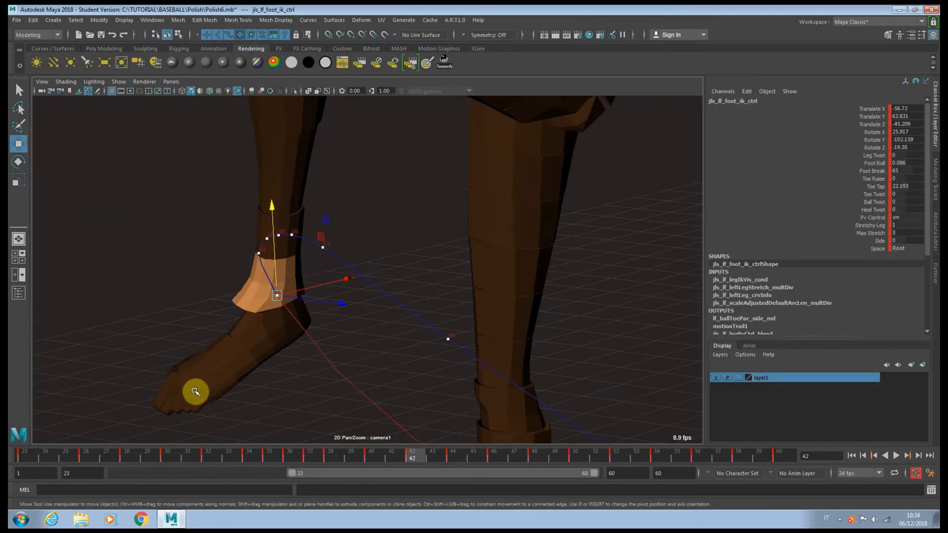
- Step through the left foot's keys from frame 42, and lower the foot IK control at frame 52 to about Translate Y 66.86
key(period)
key(period)
key(period)
key(period)
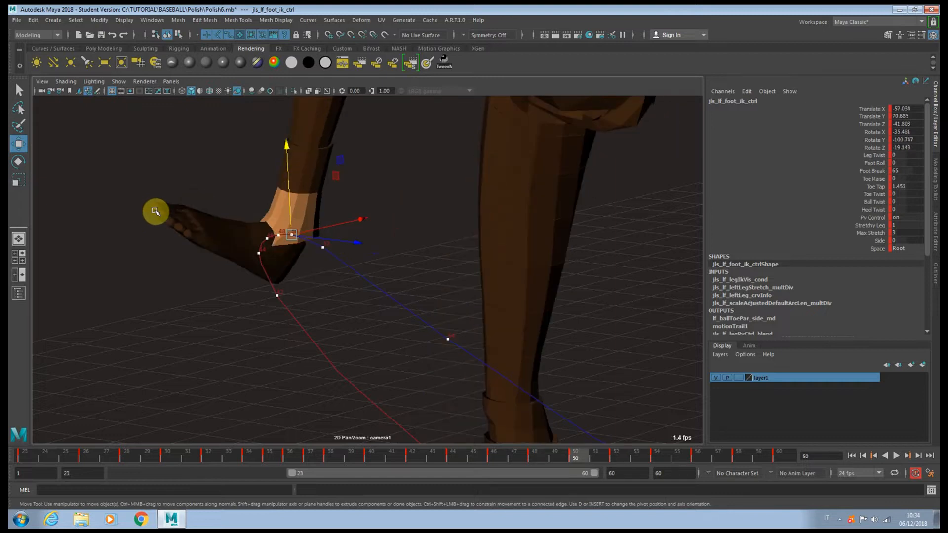
key(period)
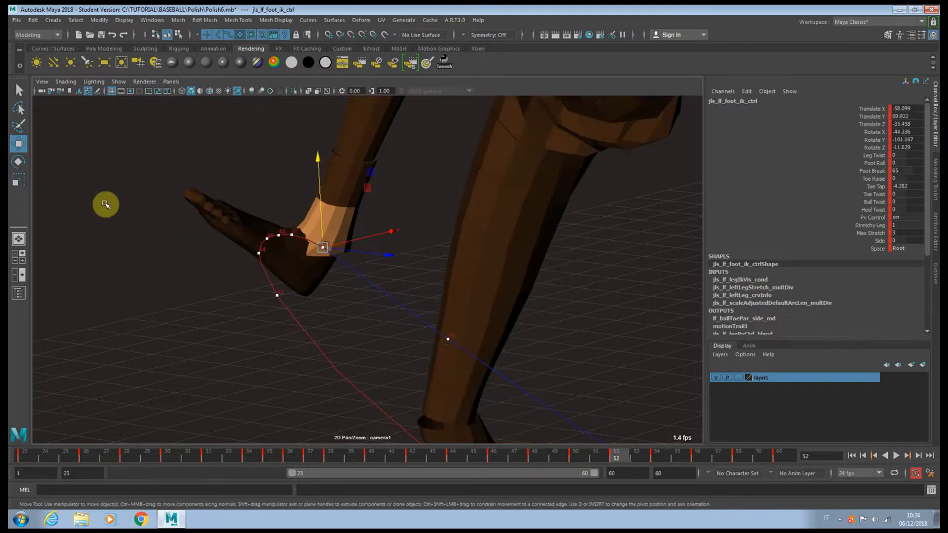
key(comma)
key(comma)
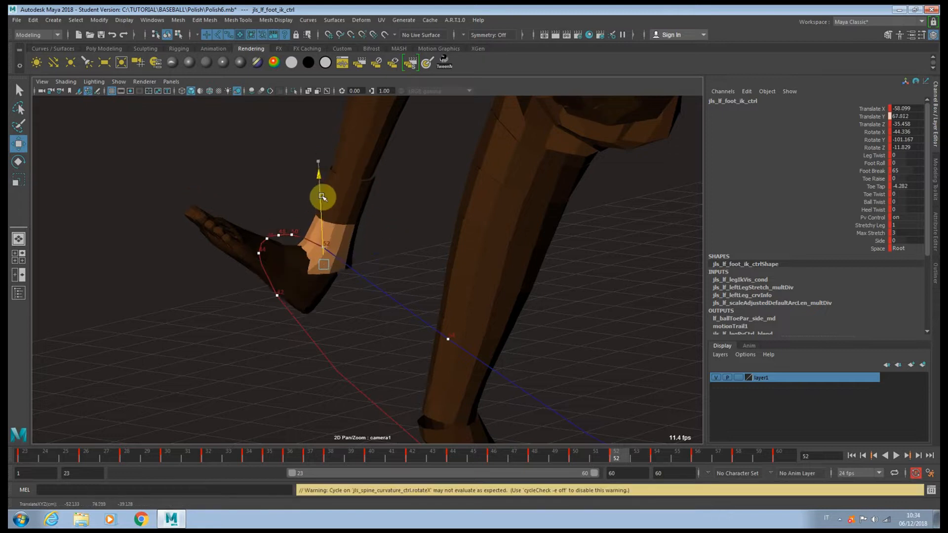
key(period)
key(period)
key(period)
key(period)
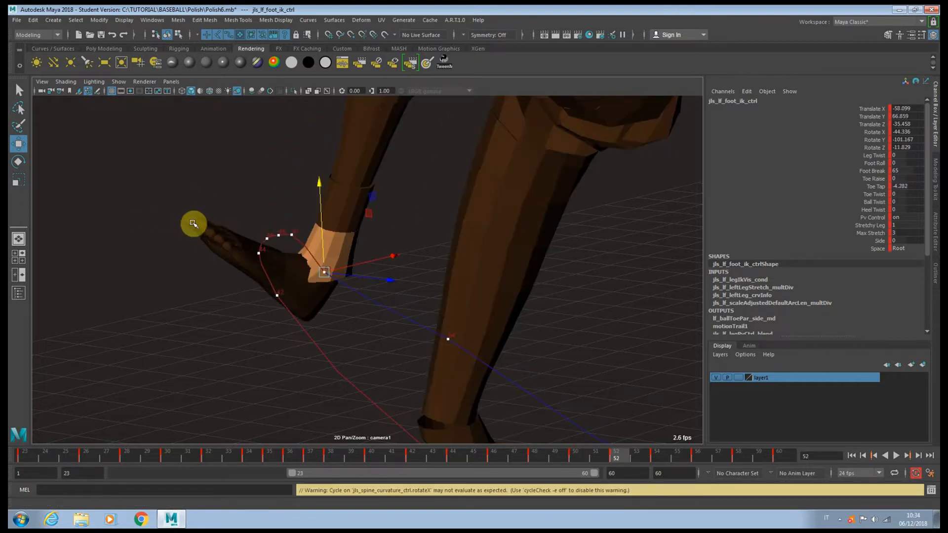
- At frame 54, lower the left foot IK control to about Translate Y 51.16 to round its trail
key(period)
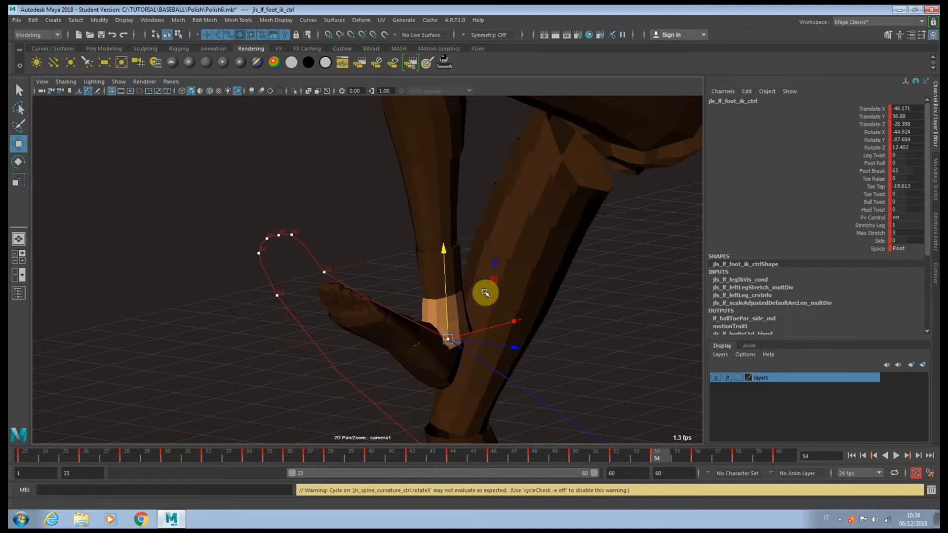
drag(443, 265, 451, 312)
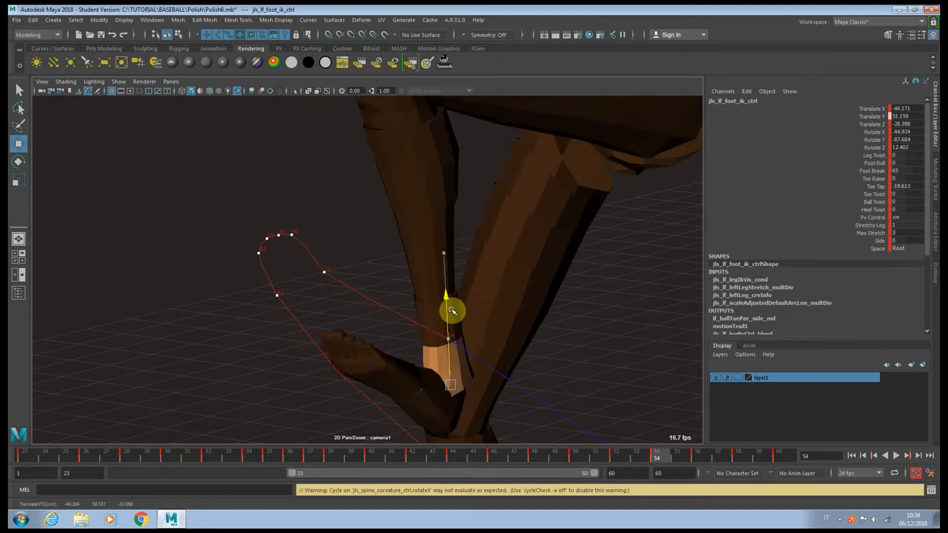
middle_drag(464, 314, 410, 258)
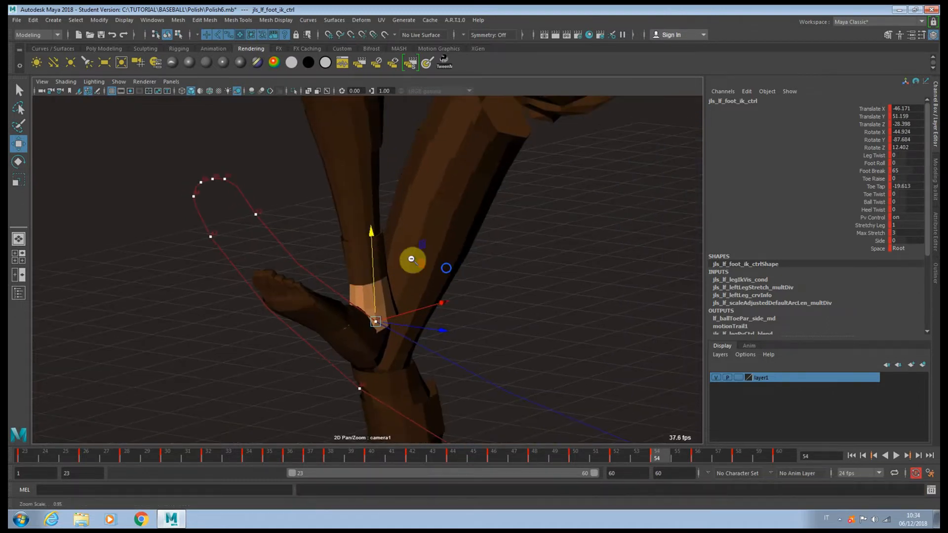
- Step back and forth through the left foot's keys up to frame 56 to examine the arc and spacing
right_drag(410, 258, 296, 242)
key(comma)
key(comma)
key(comma)
key(comma)
key(comma)
key(period)
key(period)
key(period)
key(period)
key(period)
key(period)
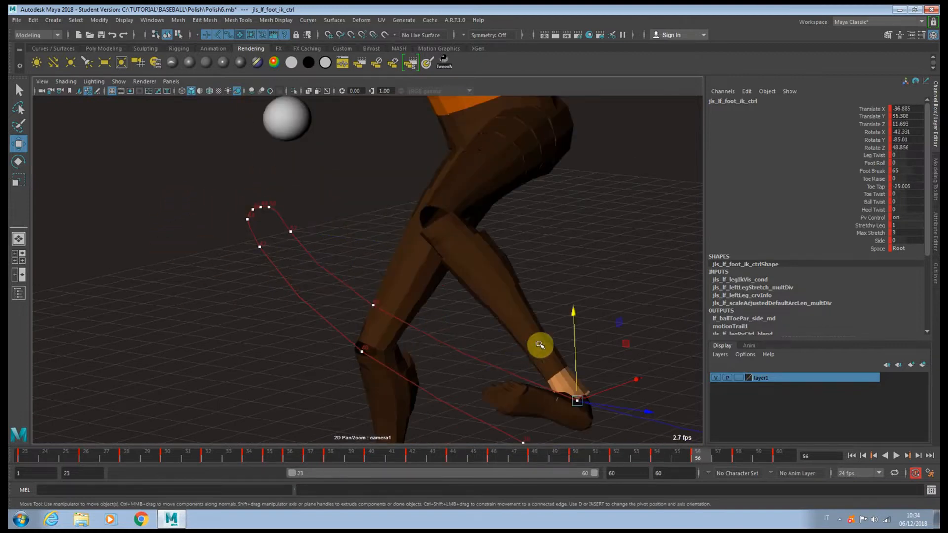
- Retime the left foot's keys around frames 52 to 54 about one frame earlier, and scrub through the result
click(659, 458)
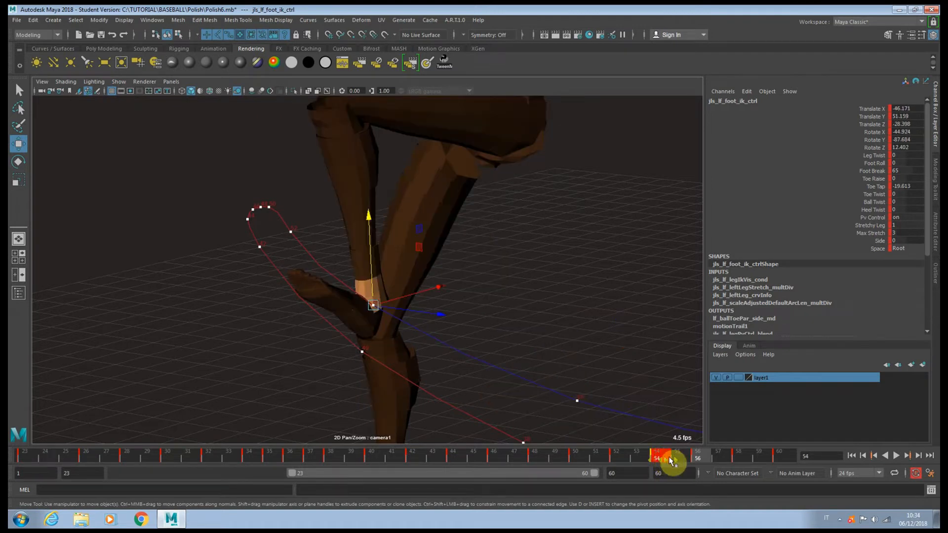
drag(672, 461, 628, 461)
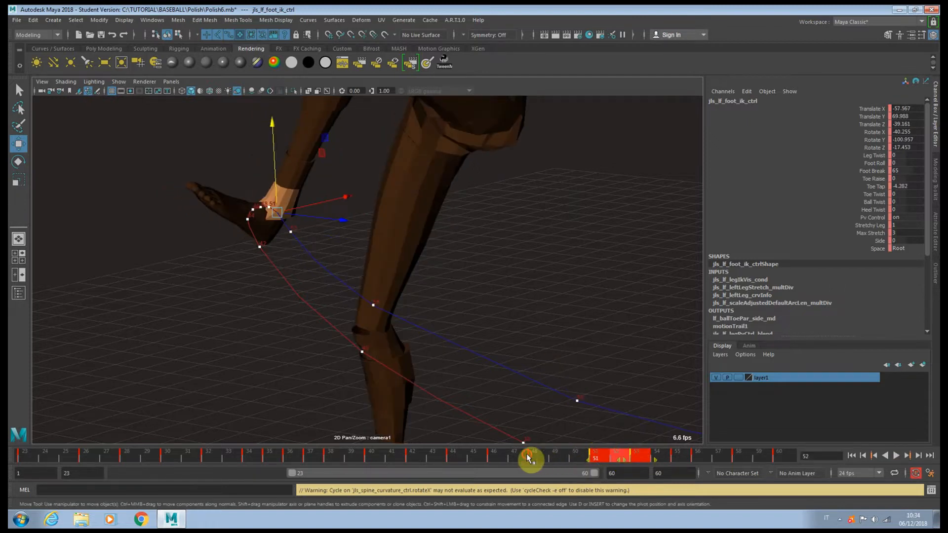
drag(528, 459, 636, 472)
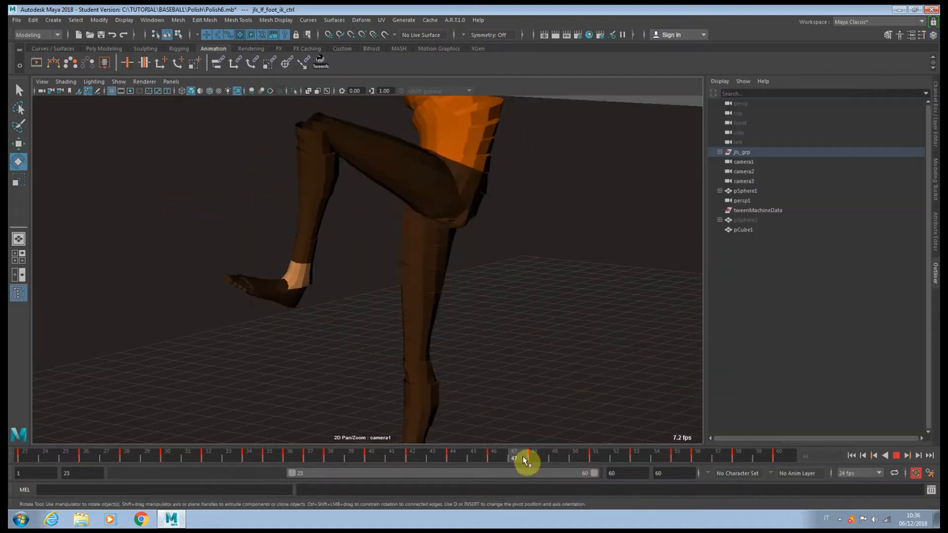
- Scrub to frame 48 and open the Graph Editor for the left foot IK control
mouse_move(525, 461)
mouse_down()
mouse_move(513, 458)
mouse_move(586, 463)
mouse_move(537, 463)
mouse_up()
click(148, 20)
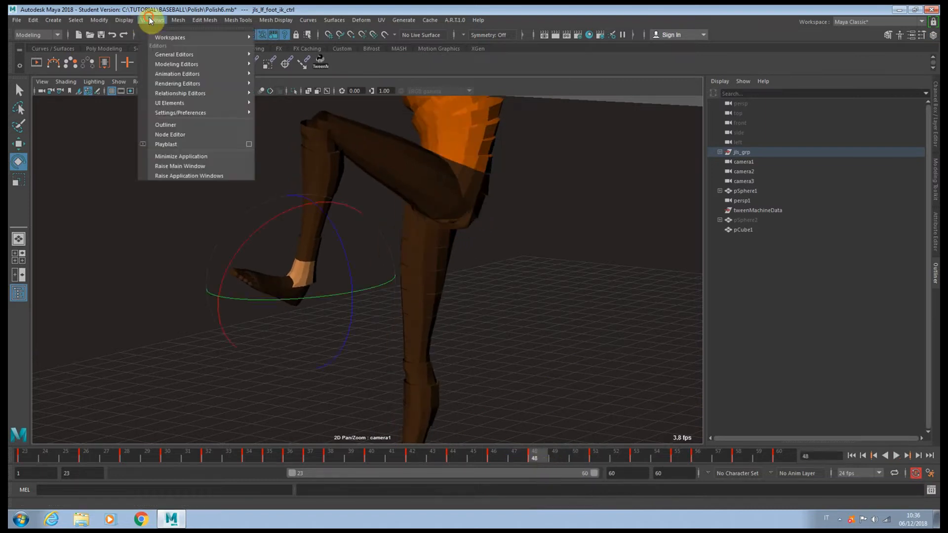
mouse_move(186, 74)
click(280, 81)
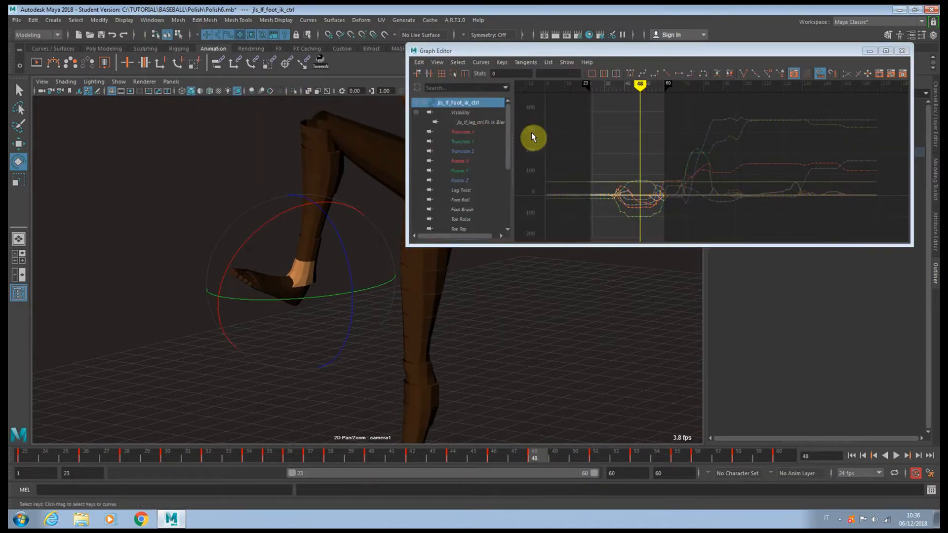
- Raise the left foot's Rotate X keys at frames 44, 46 and 48 to smooth the curve, with frame 48 at about -28.16
click(482, 160)
click(632, 193)
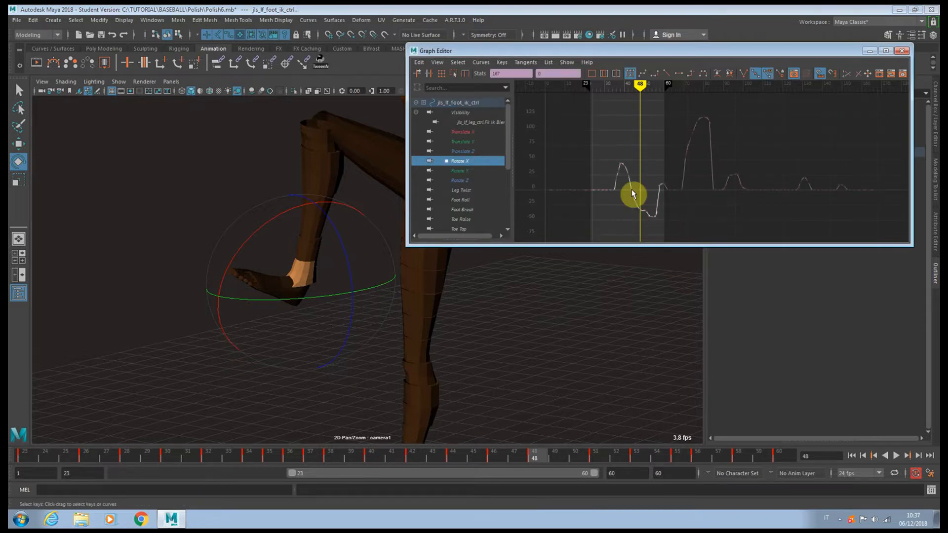
drag(628, 223, 662, 226)
key(f)
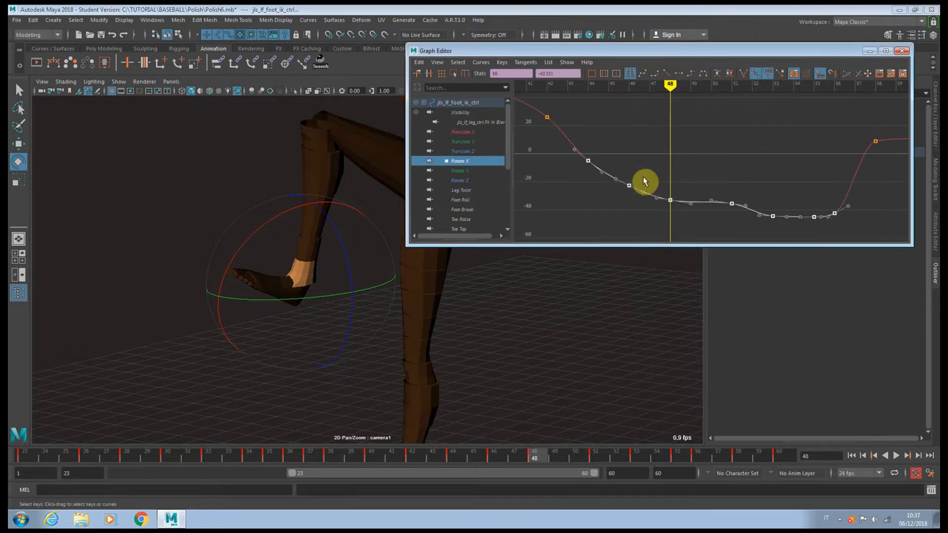
click(654, 131)
alt+middle_drag(724, 156, 766, 177)
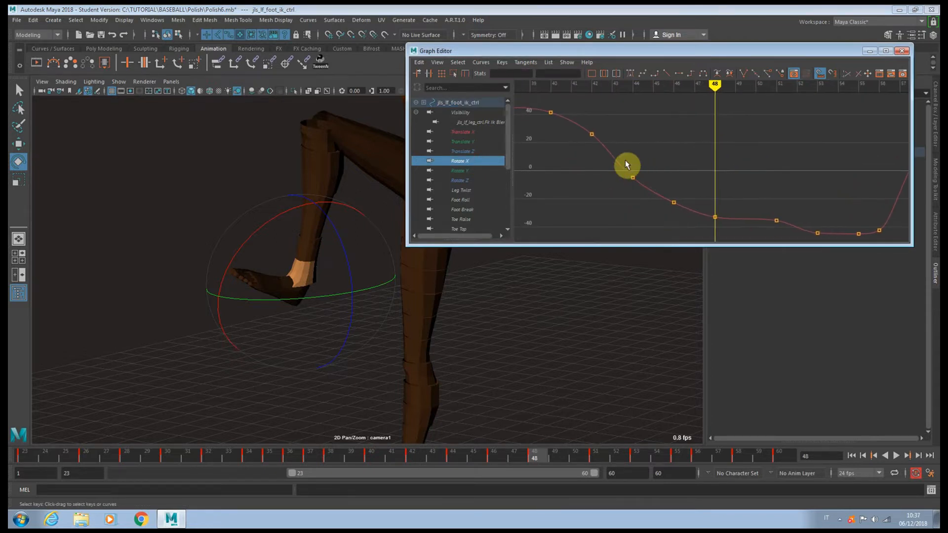
click(633, 178)
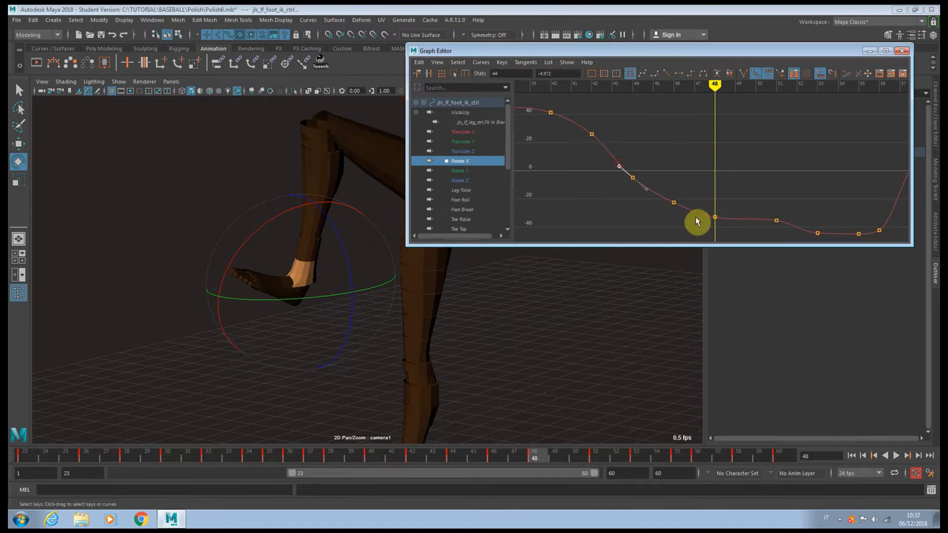
drag(614, 167, 687, 210)
key(w)
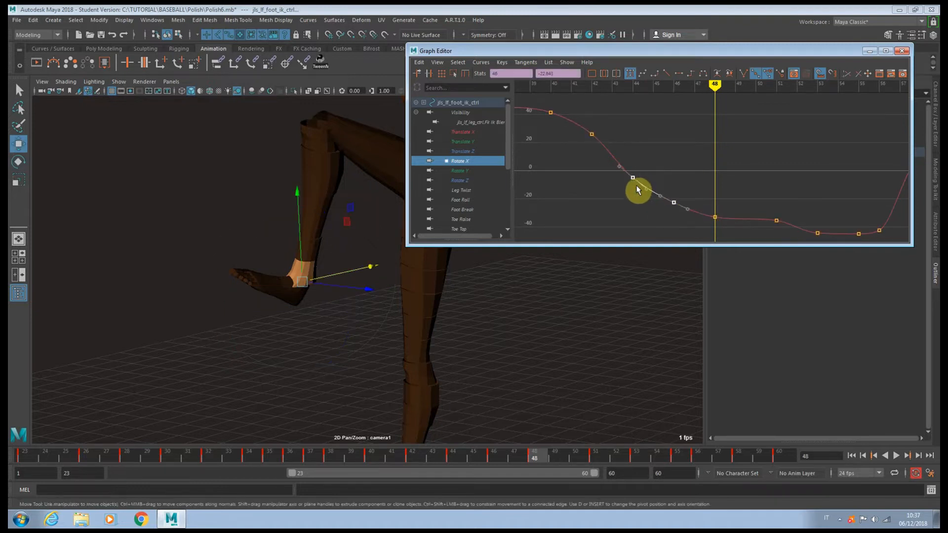
middle_drag(637, 190, 635, 177)
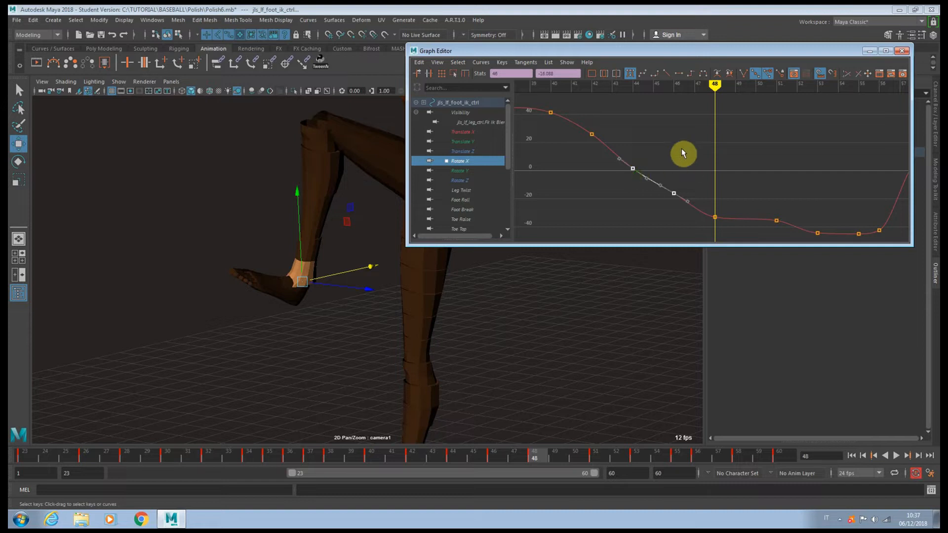
drag(733, 224, 734, 225)
middle_drag(717, 229, 800, 186)
- Scrub to frame 37 and select the key at that frame on the left foot's Rotate X curve
alt+middle_drag(614, 170, 632, 187)
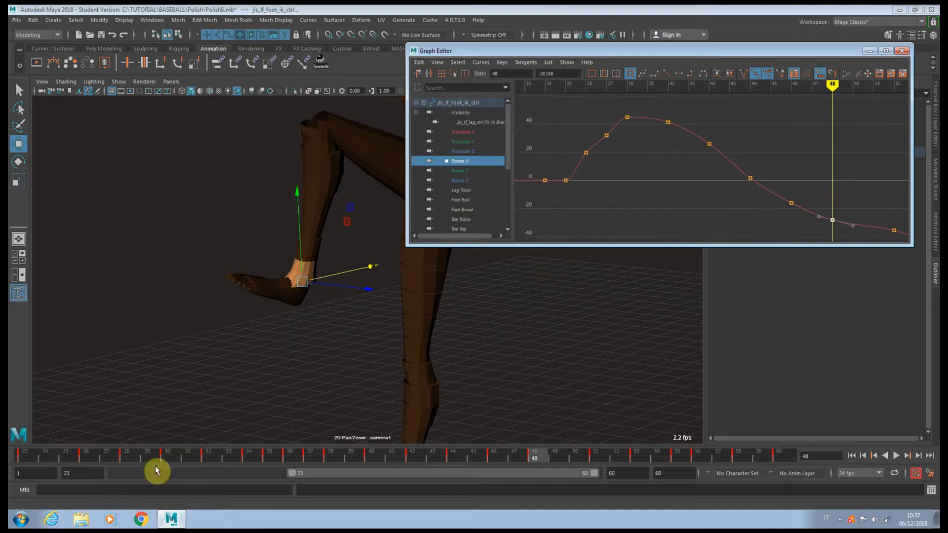
mouse_move(151, 456)
mouse_down()
mouse_move(116, 459)
mouse_move(311, 459)
mouse_up()
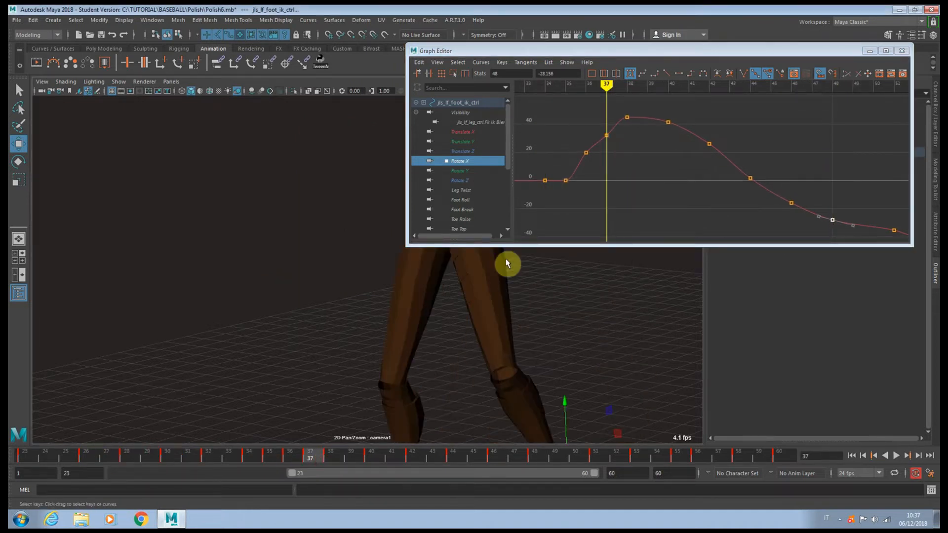
click(602, 133)
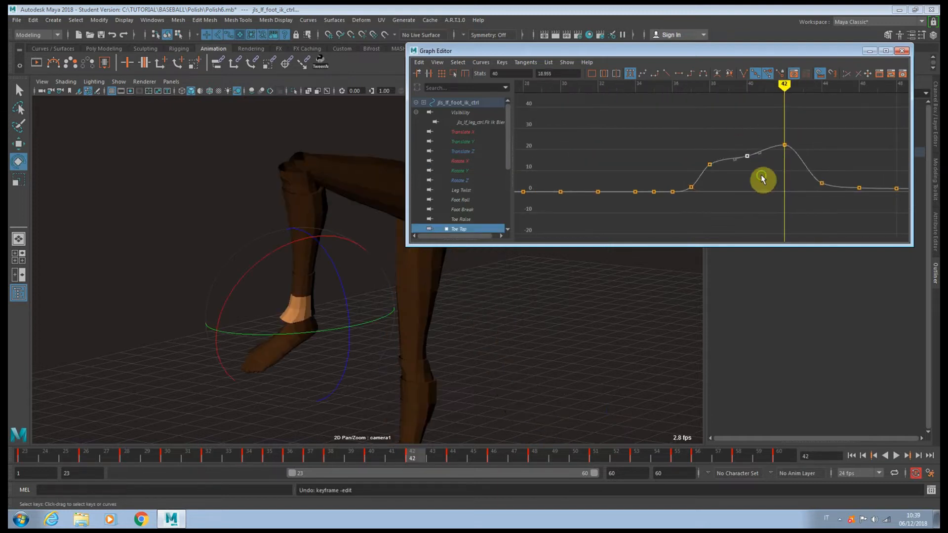
- Raise the left foot's Toe Tap keys to about 20.6 at frame 40 and 6.2 at frame 46, raising frame 44 to match
middle_drag(762, 179, 755, 165)
key(.)
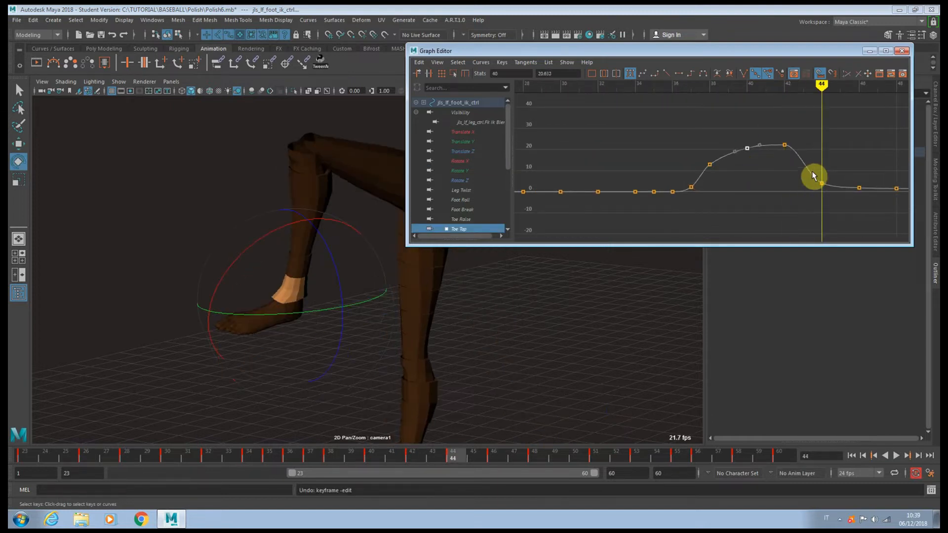
click(821, 184)
middle_drag(821, 196, 821, 181)
key(.)
click(859, 188)
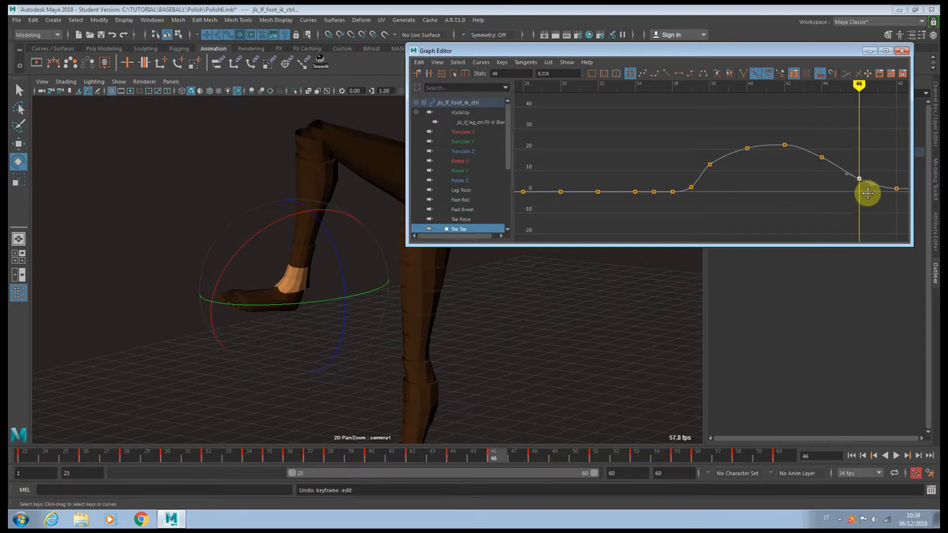
- Lower the Toe Tap keys at frames 51 and 53 into an even descent, with frame 53 at about -11.4
alt+middle_drag(855, 193, 625, 182)
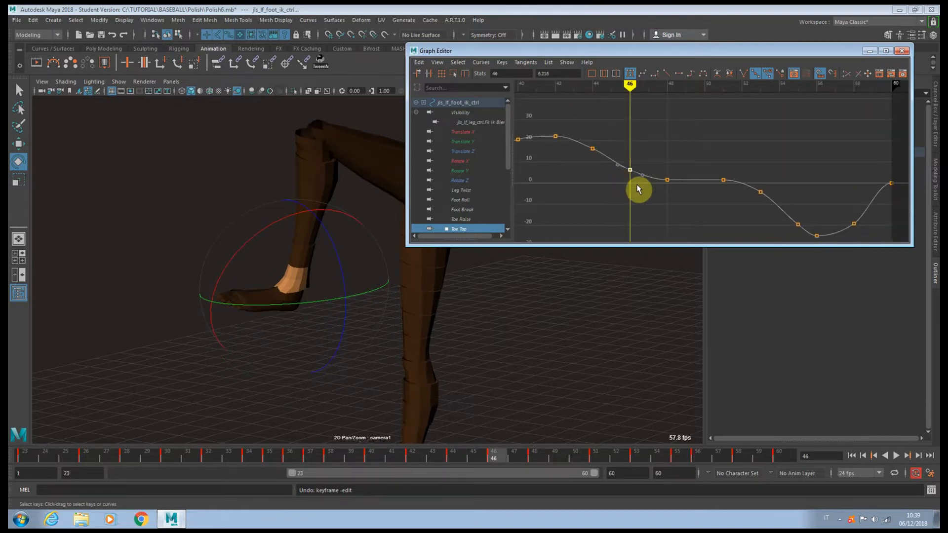
key(.)
key(.)
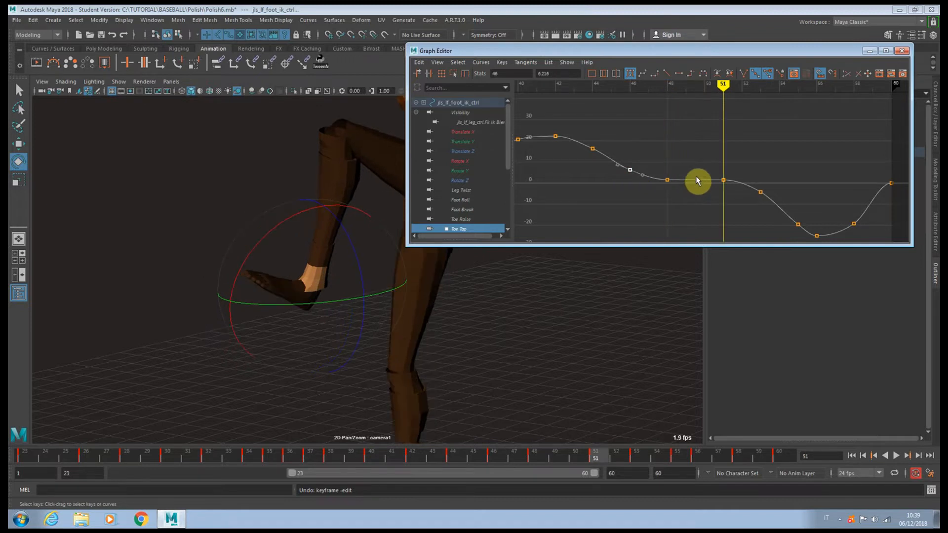
drag(710, 164, 771, 212)
middle_drag(732, 205, 733, 217)
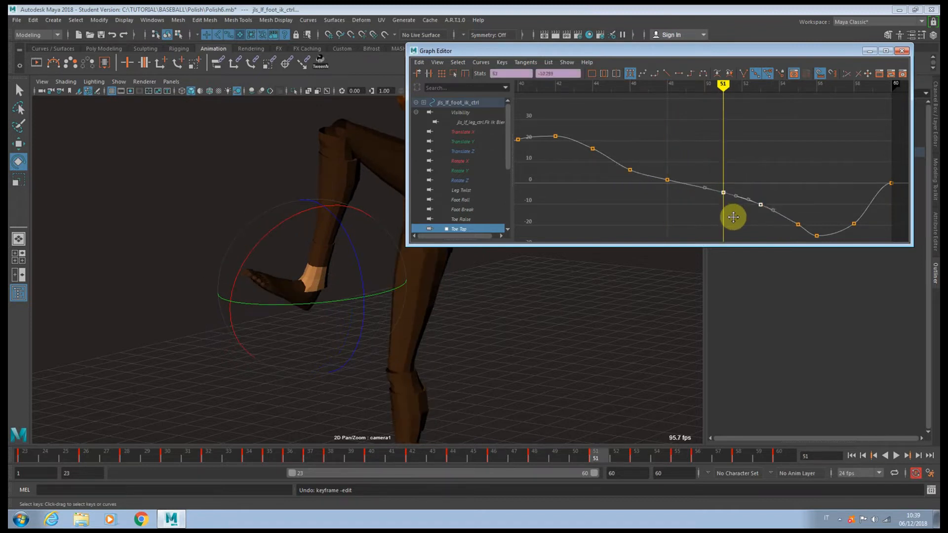
key(.)
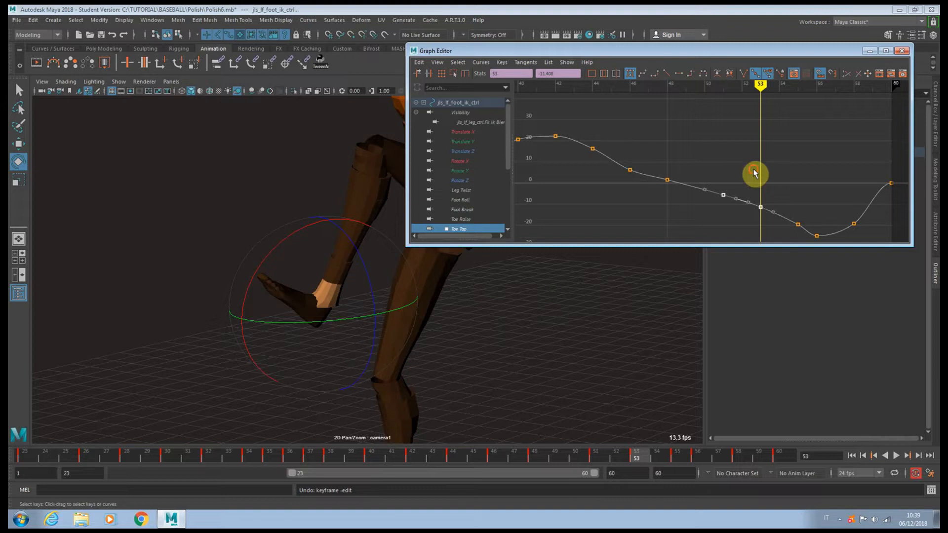
drag(754, 173, 783, 219)
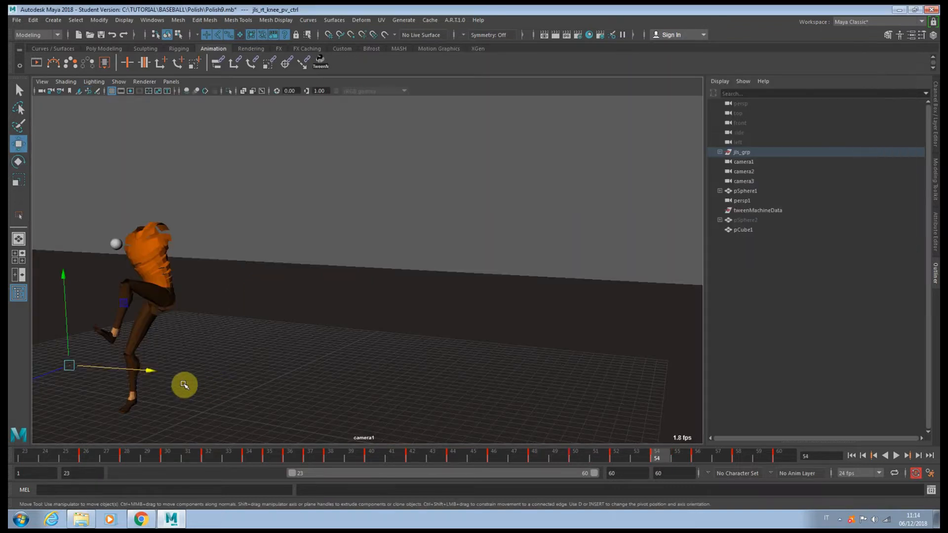
- Move the right knee pole vector control farther along the floor at frame 54 and step through the following keys
drag(151, 373, 221, 393)
key(.)
key(.)
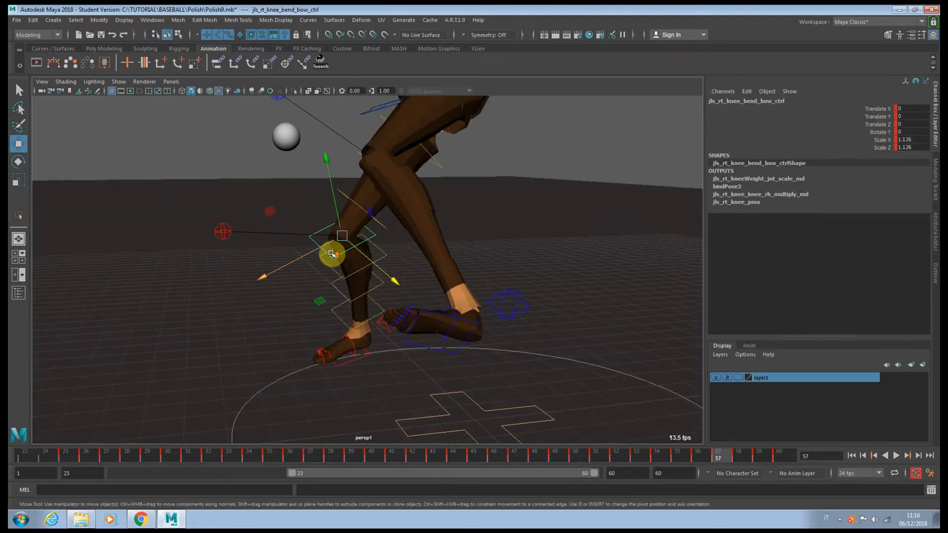
- Create a motion trail for the right knee bend bow control
alt+right_drag(329, 253, 218, 159)
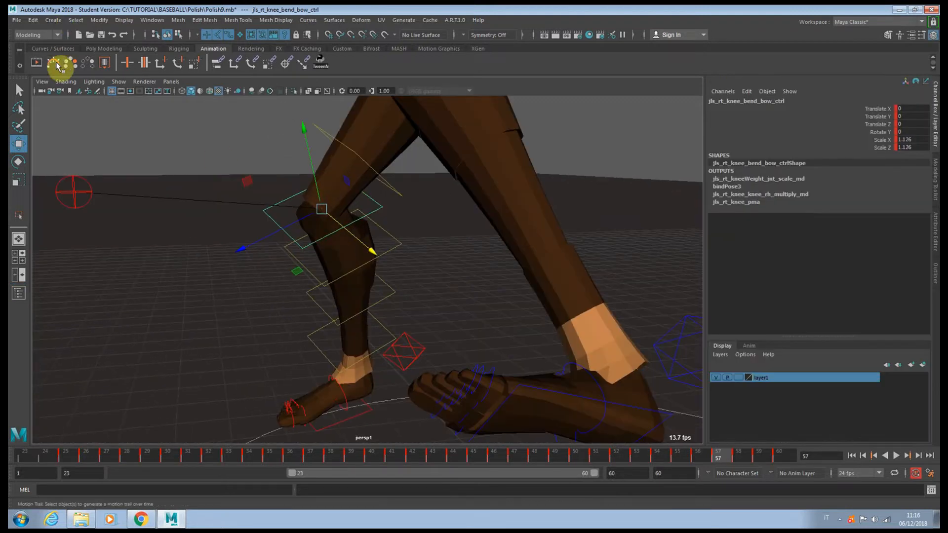
alt+drag(340, 299, 335, 299)
alt+middle_drag(336, 302, 334, 256)
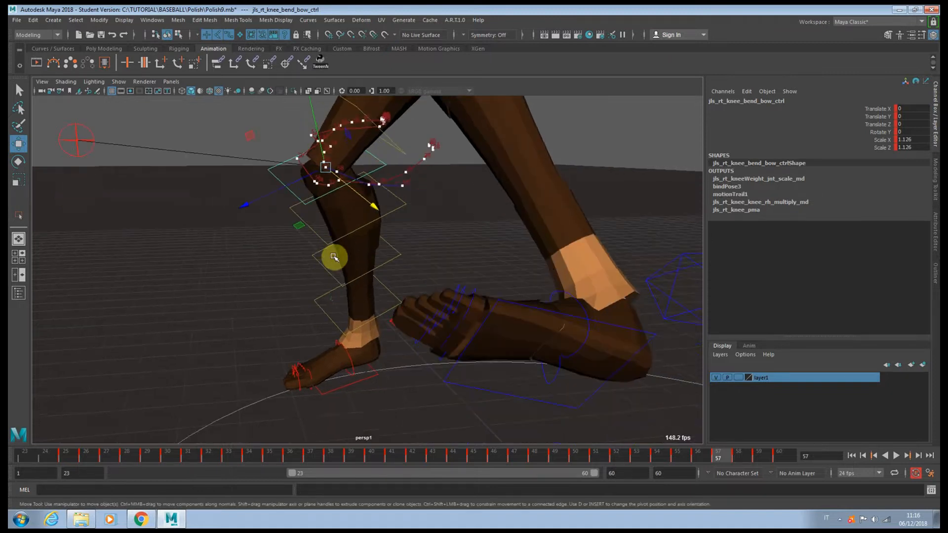
scroll(334, 259, up, 2)
- Select the right leg control, inspect the knee trail from frame 50, and set Leg Stretch to -0.3 at frame 52
click(368, 393)
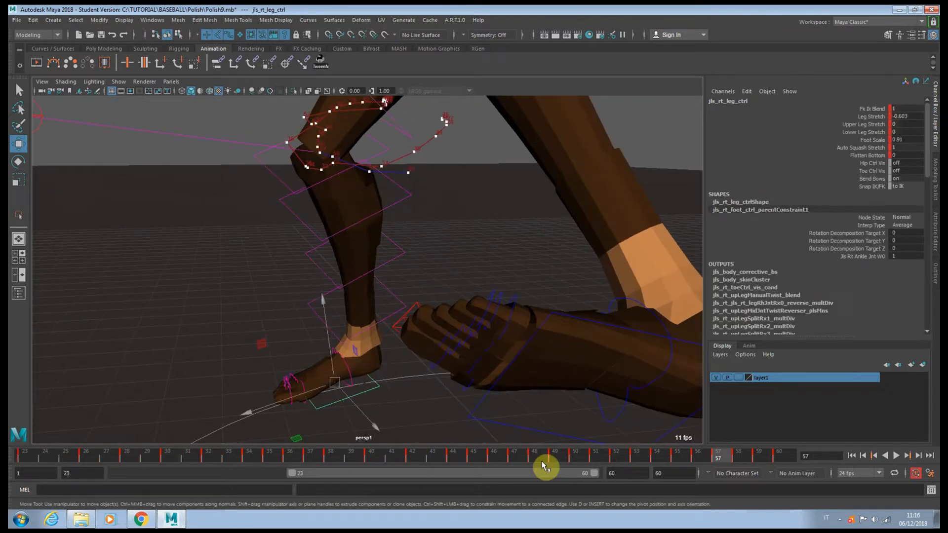
click(570, 453)
alt+middle_drag(427, 270, 421, 366)
alt+drag(421, 365, 452, 388)
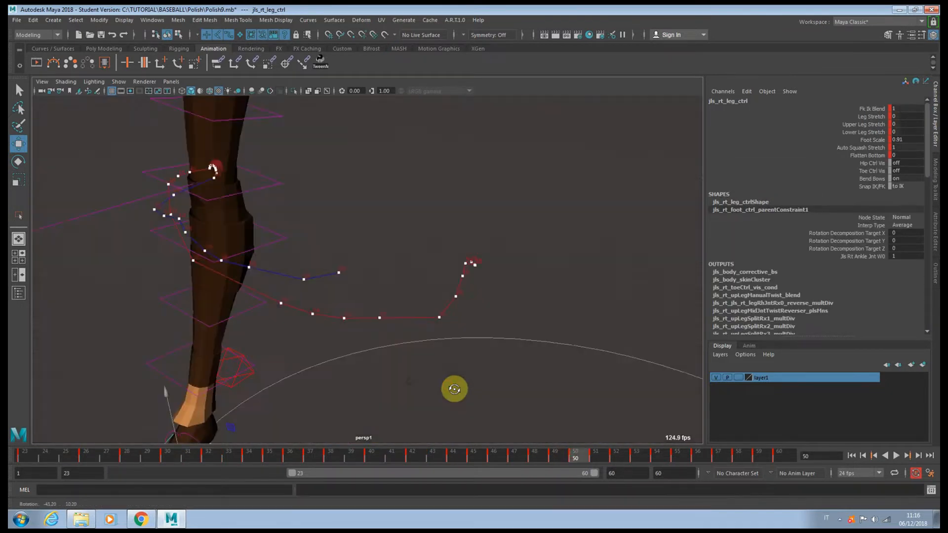
middle_drag(475, 340, 588, 398)
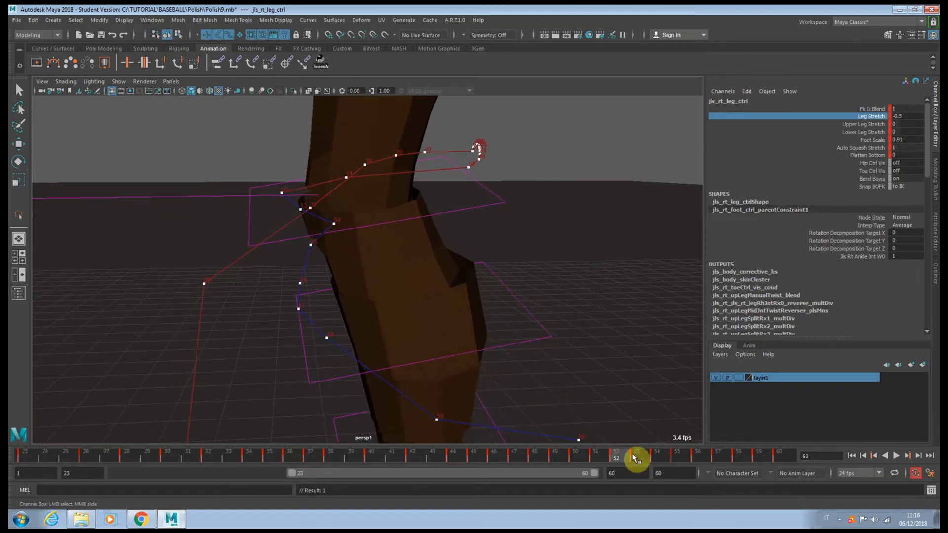
- Compare the knee pose at frames 53 and 54, then set the right leg's Leg Stretch to -0.16 at frame 51
click(636, 455)
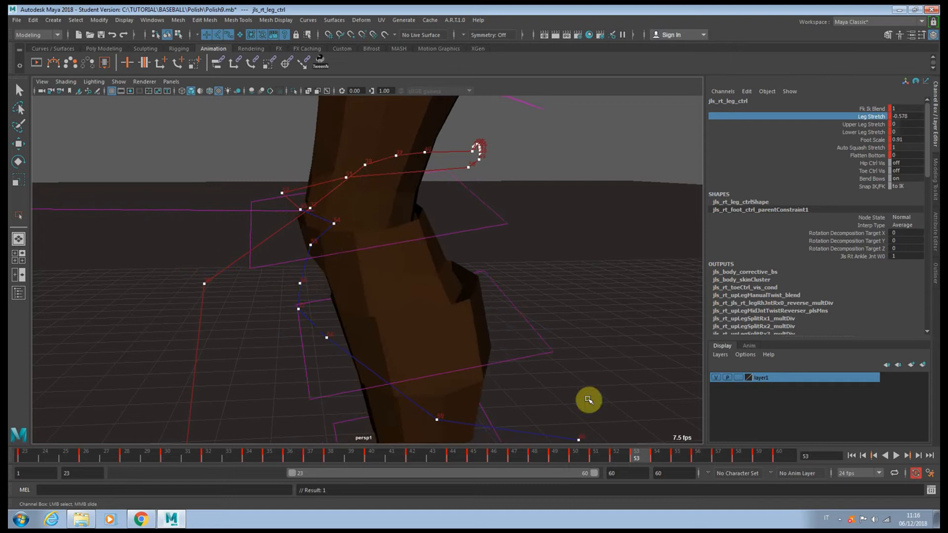
click(657, 455)
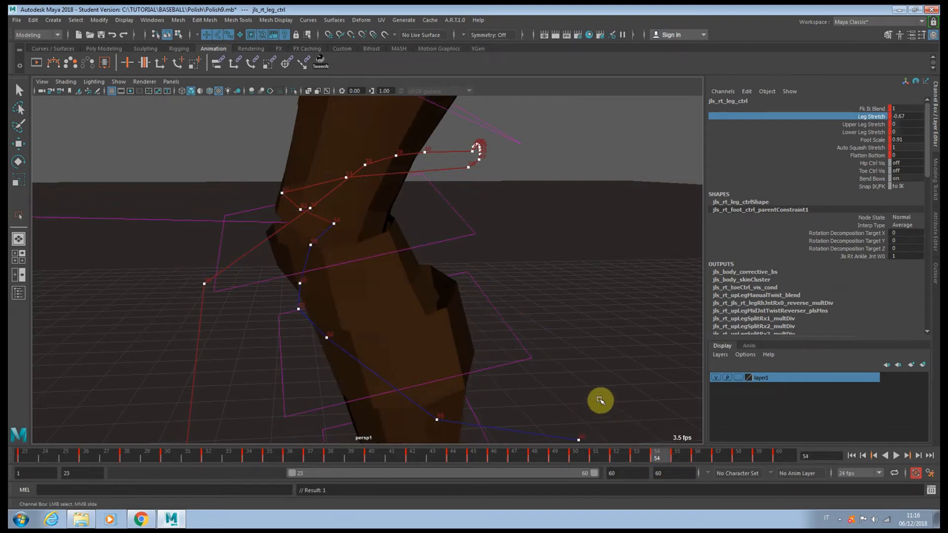
key(comma)
key(comma)
key(comma)
middle_drag(557, 185, 553, 183)
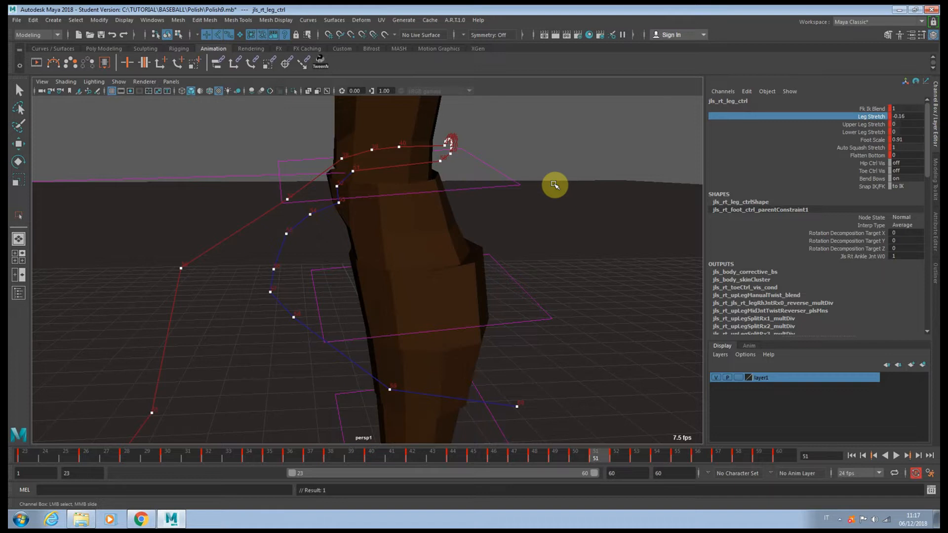
- Set the right leg's Leg Stretch to -0.37 at frame 52 and check the knee at frame 53
key(period)
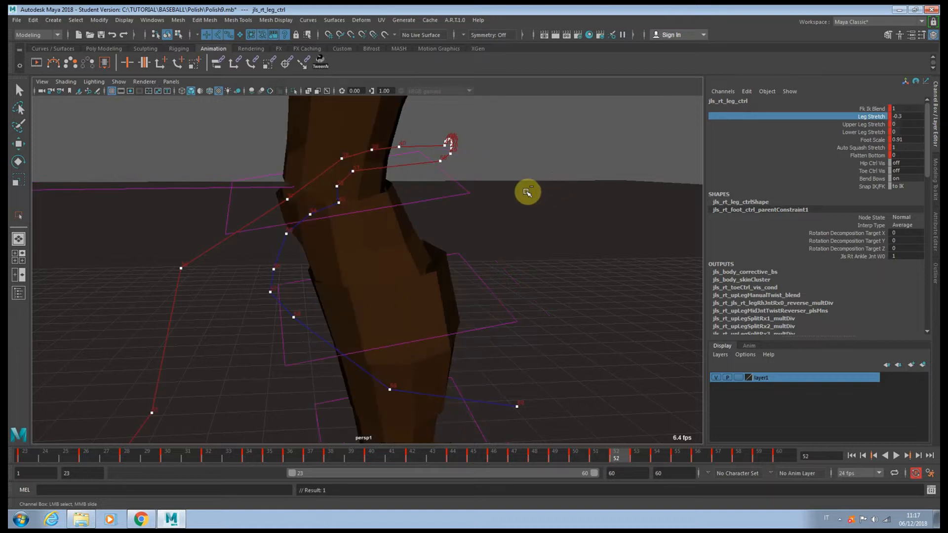
middle_drag(523, 191, 520, 192)
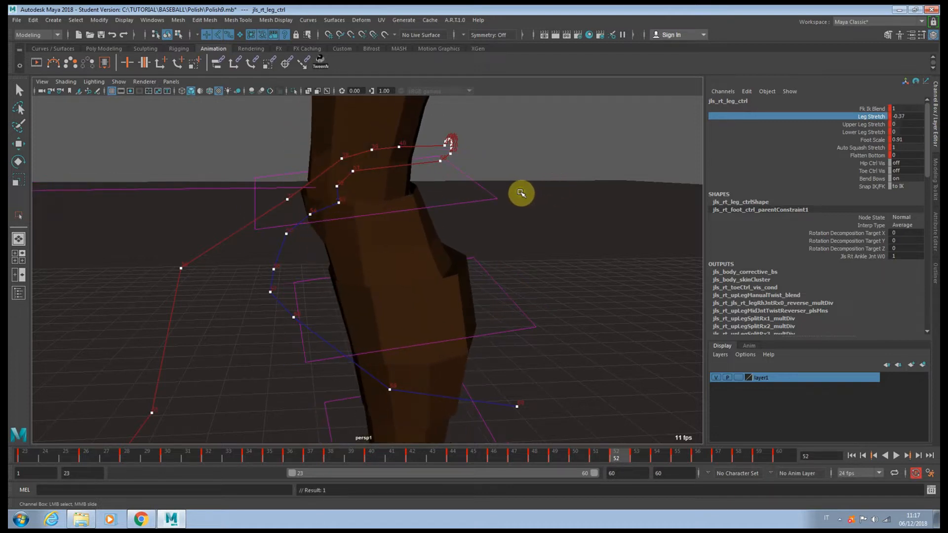
key(period)
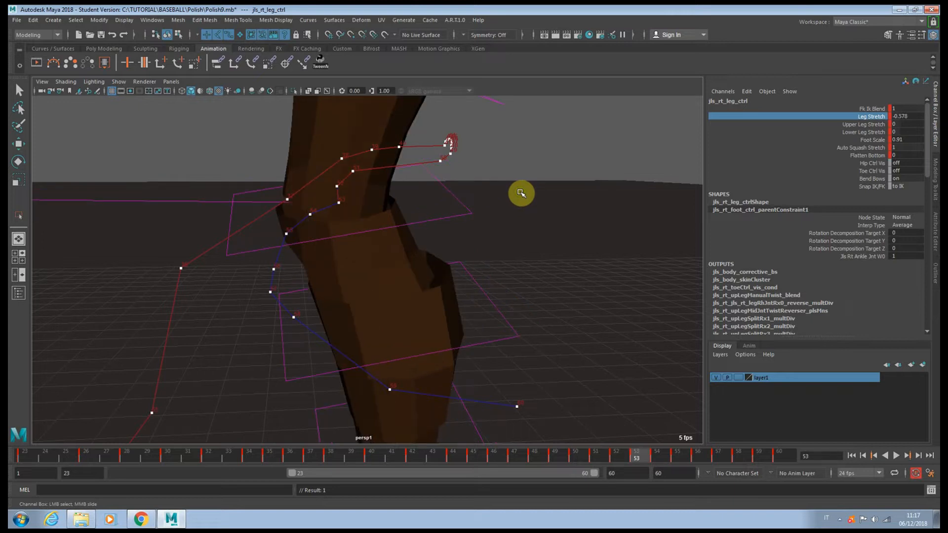
- Step back to frame 49 to check the knee spacing, and fine-tune the right leg's Leg Stretch at frame 51
key(comma)
key(comma)
key(comma)
key(comma)
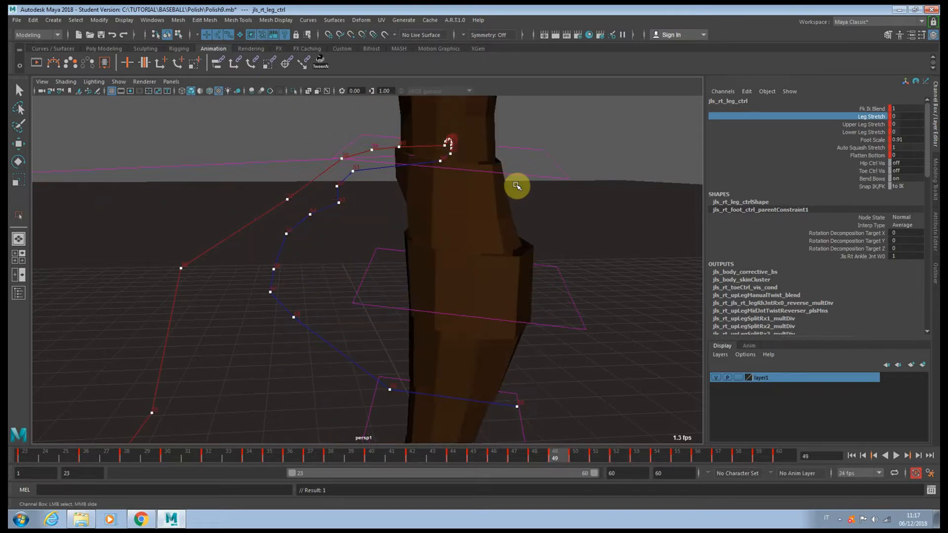
key(period)
key(period)
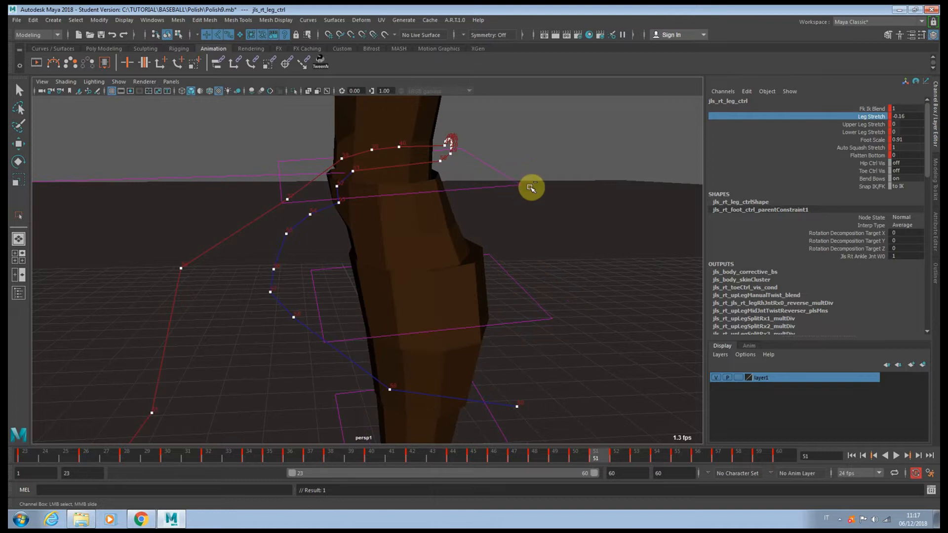
middle_drag(531, 188, 527, 187)
- Compare frames 50 to 52 and set the right leg's Leg Stretch to -0.38 at frame 52
key(alt+comma)
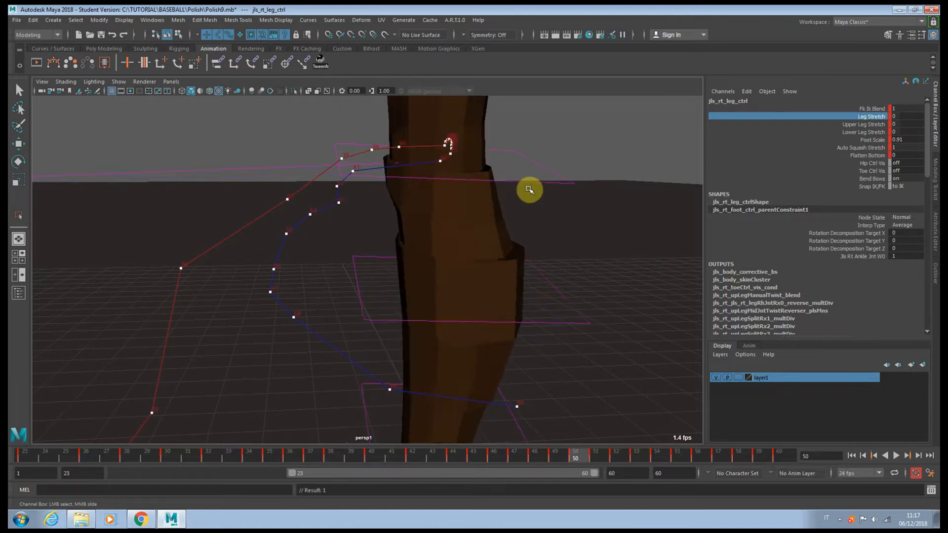
key(alt+period)
key(alt+period)
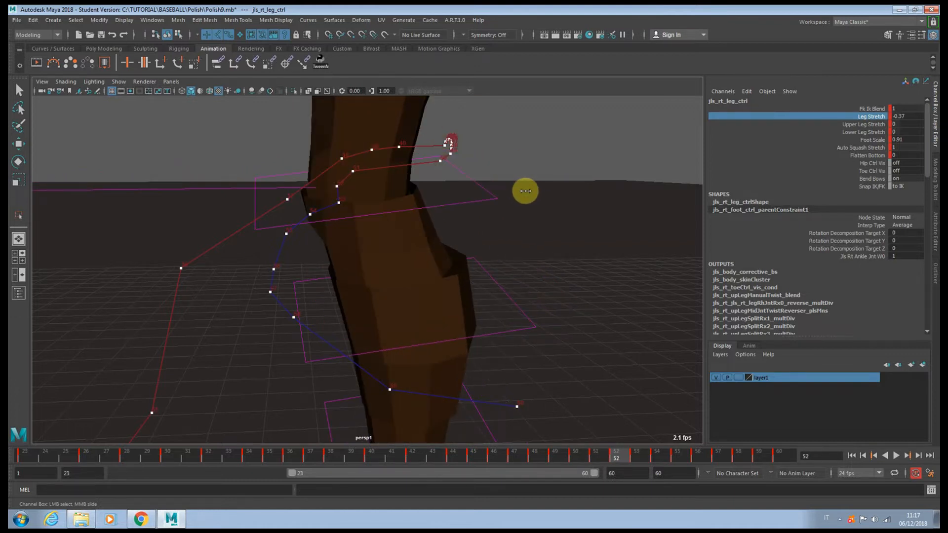
middle_drag(526, 191, 525, 191)
- Set the right leg's Lower Leg Stretch to 0.03 at frame 52 and scrub the timeline around it
click(626, 455)
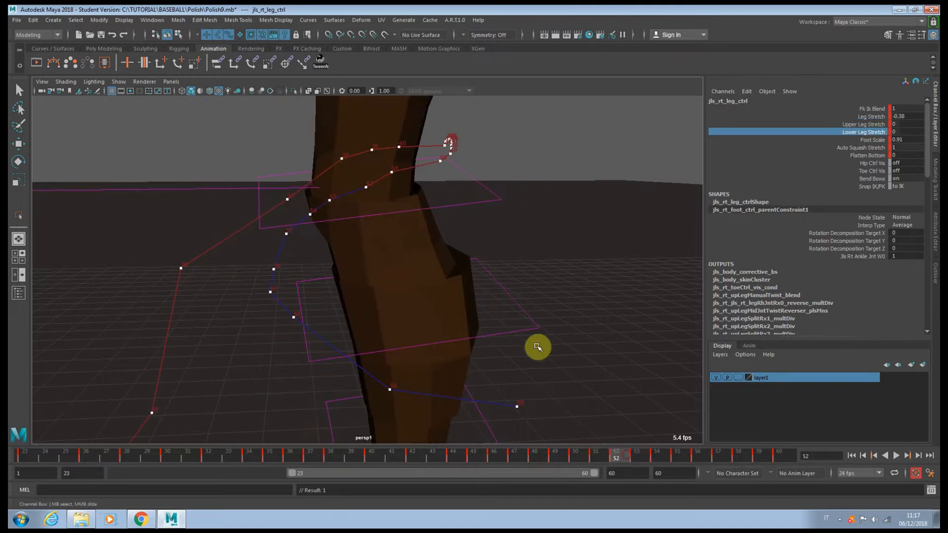
middle_drag(538, 347, 538, 346)
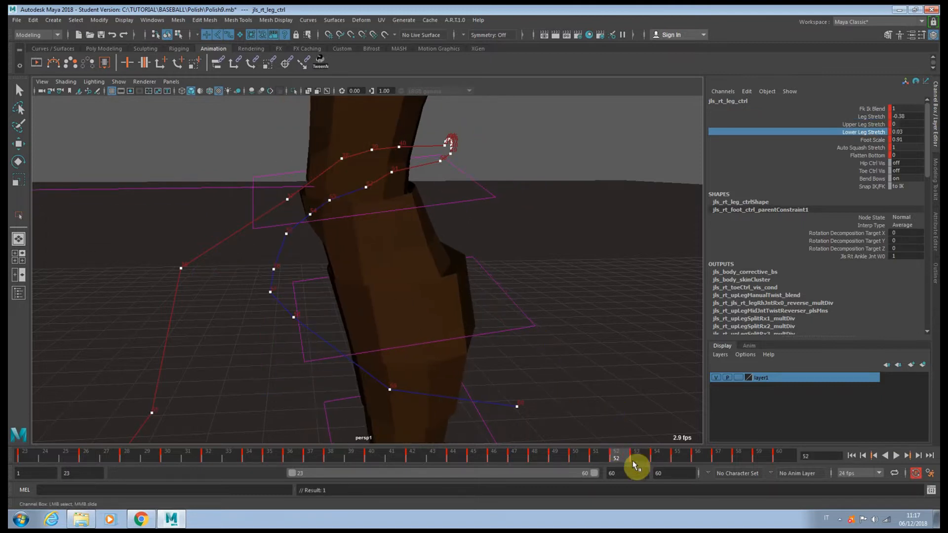
mouse_move(633, 465)
mouse_down()
mouse_move(606, 455)
mouse_move(620, 452)
mouse_up()
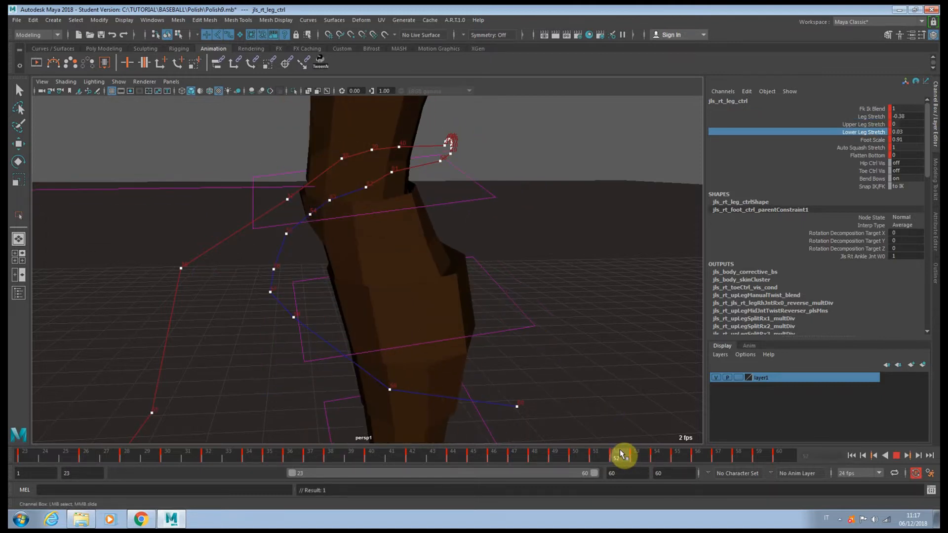
- Try changing the right leg's Upper Leg Stretch at frame 52, undo the change and scrub around that frame
click(872, 124)
key(ctrl+z)
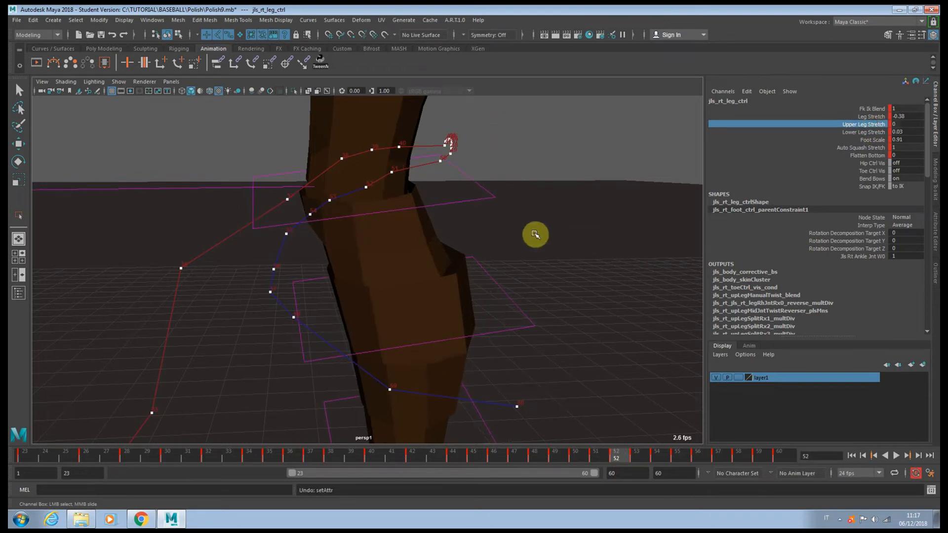
mouse_move(614, 461)
mouse_down()
mouse_move(603, 461)
mouse_move(620, 459)
mouse_up()
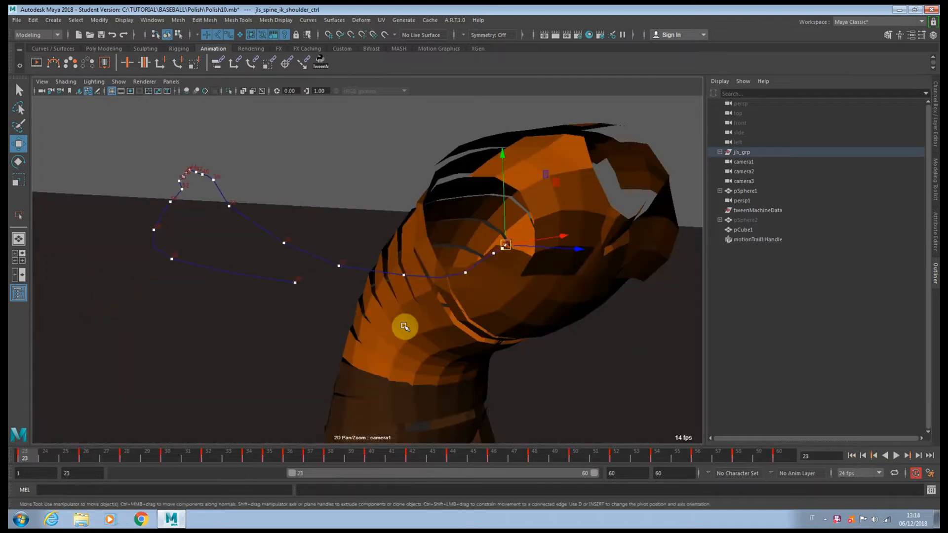
- Lower the spine IK shoulder control slightly at the next key after frame 23 to clean up the start of its trail
middle_drag(474, 285, 392, 310)
right_drag(392, 310, 601, 317)
middle_drag(533, 295, 427, 292)
right_drag(427, 293, 884, 342)
right_drag(362, 274, 653, 323)
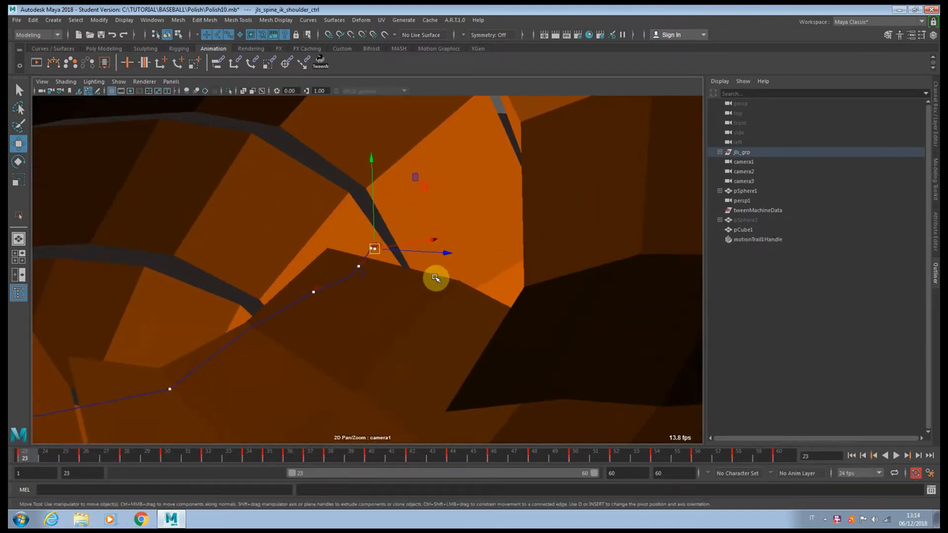
right_drag(436, 278, 700, 318)
key(period)
drag(374, 211, 374, 217)
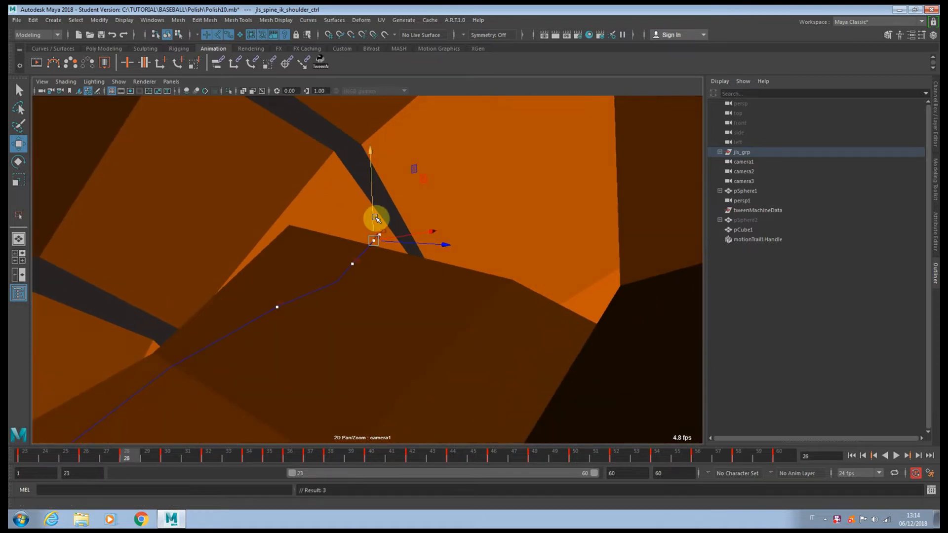
- Lower the shoulder control at frame 30 so its motion trail forms a smoother arc
key(period)
key(period)
drag(275, 257, 275, 280)
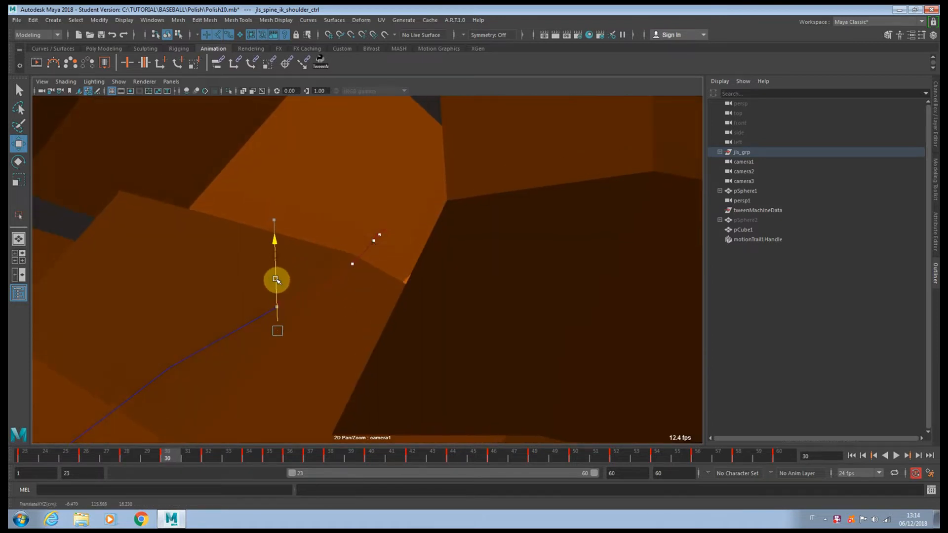
right_drag(277, 279, 153, 277)
middle_drag(328, 267, 477, 226)
drag(477, 220, 474, 237)
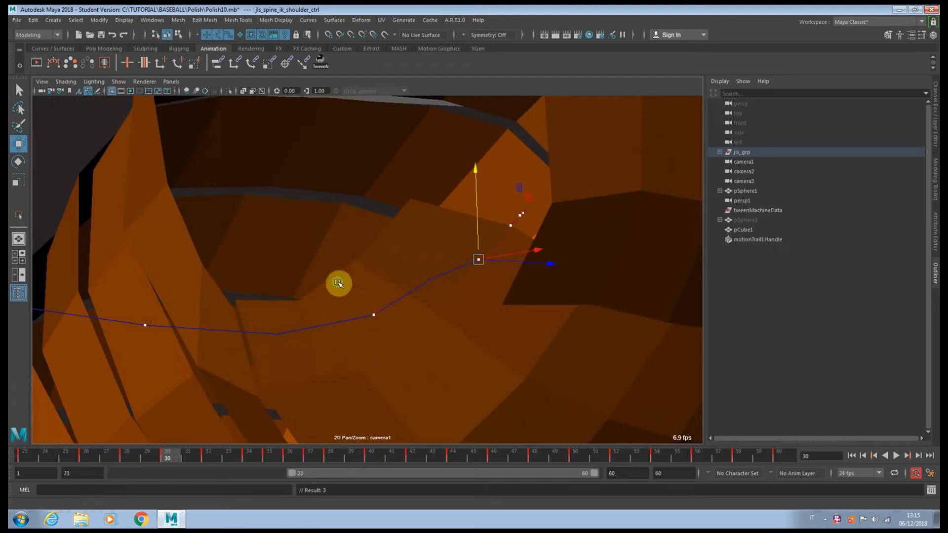
- Check the shoulder arc from frame 35 and raise the shoulder control slightly at frame 37
middle_drag(339, 283, 596, 220)
right_drag(597, 219, 406, 225)
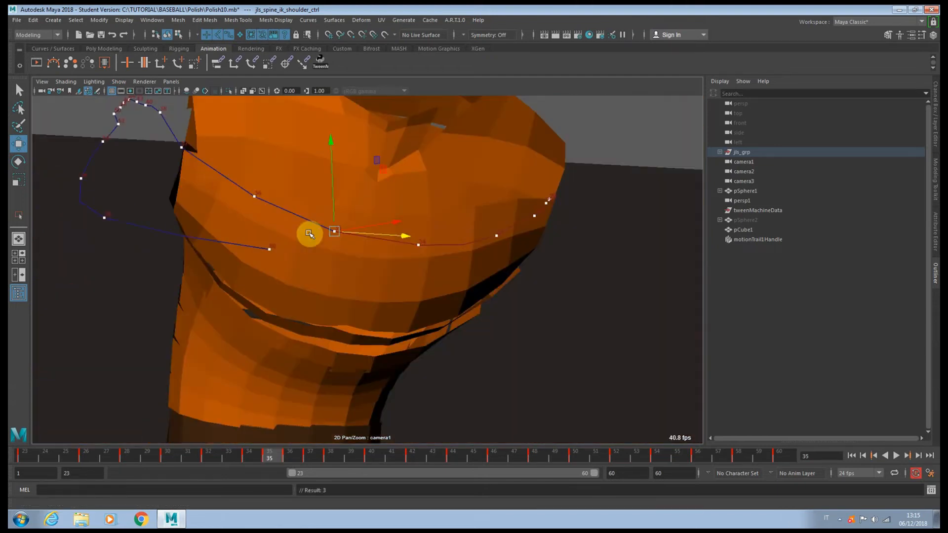
middle_drag(300, 237, 437, 285)
key(period)
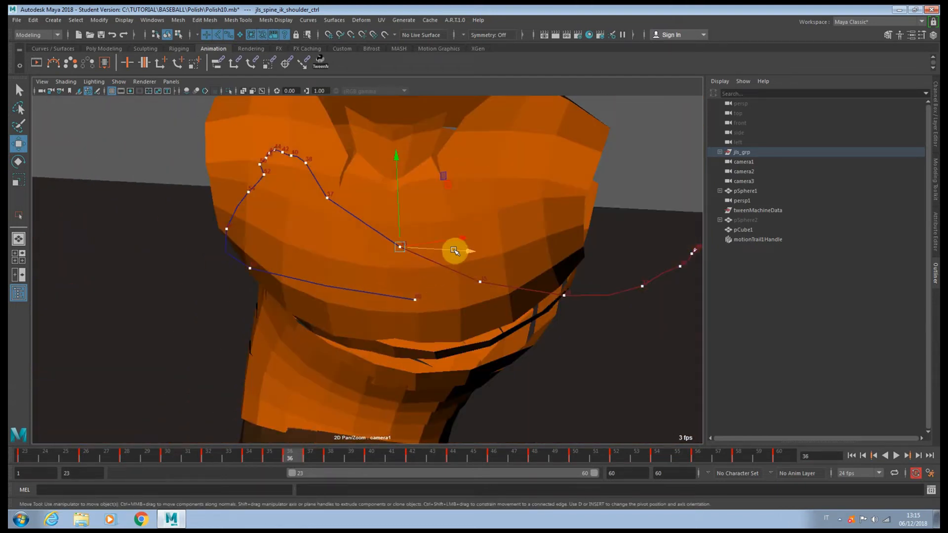
key(period)
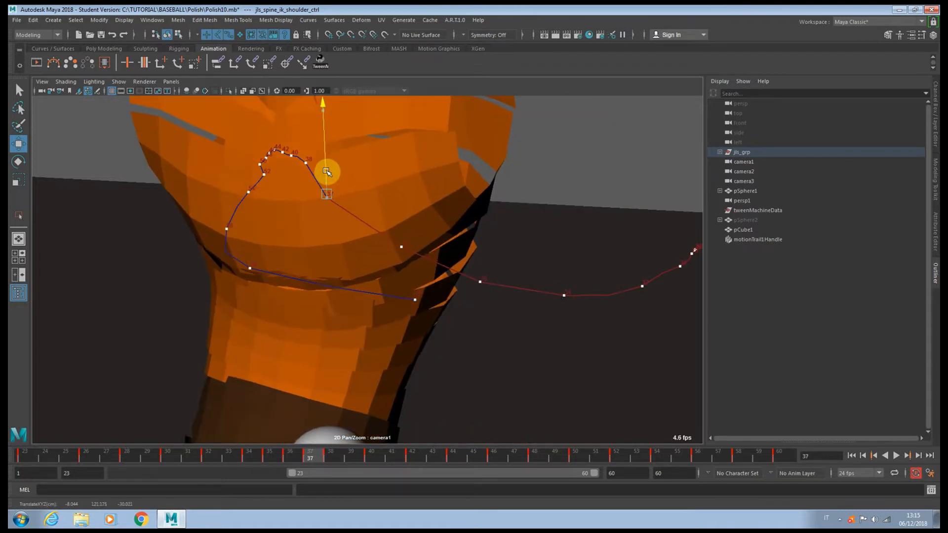
drag(326, 171, 327, 168)
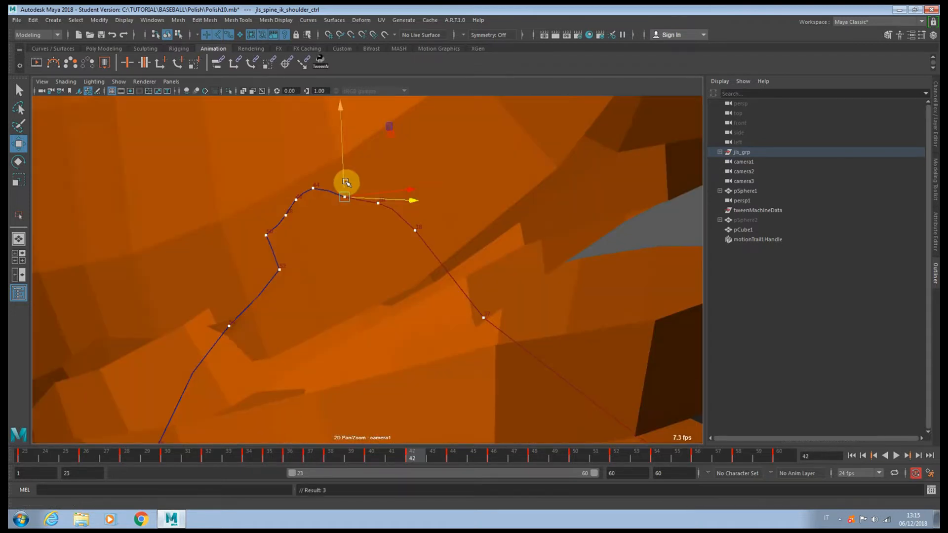
- Raise the shoulder control slightly at frame 42 and shift it outward at frame 46 to round the trail's peak
drag(344, 182, 346, 174)
key(period)
key(period)
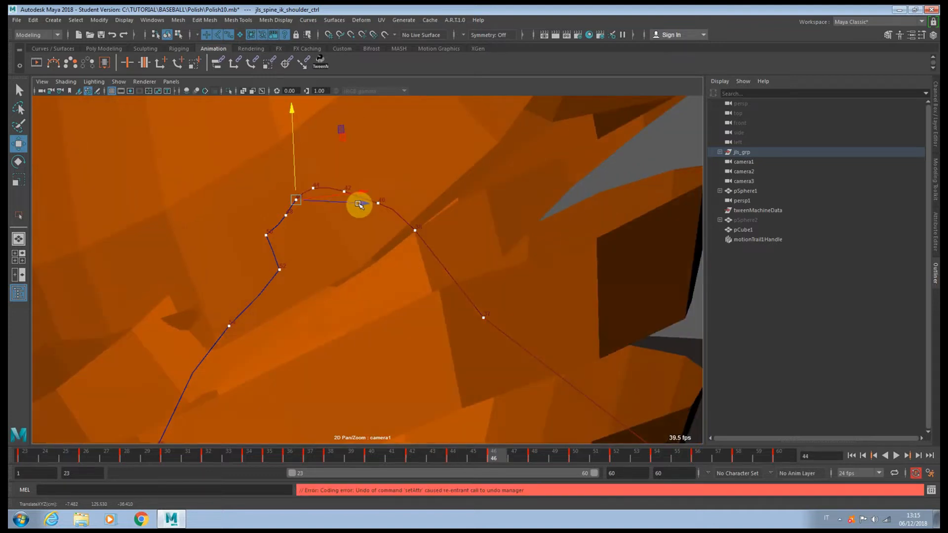
key(period)
key(period)
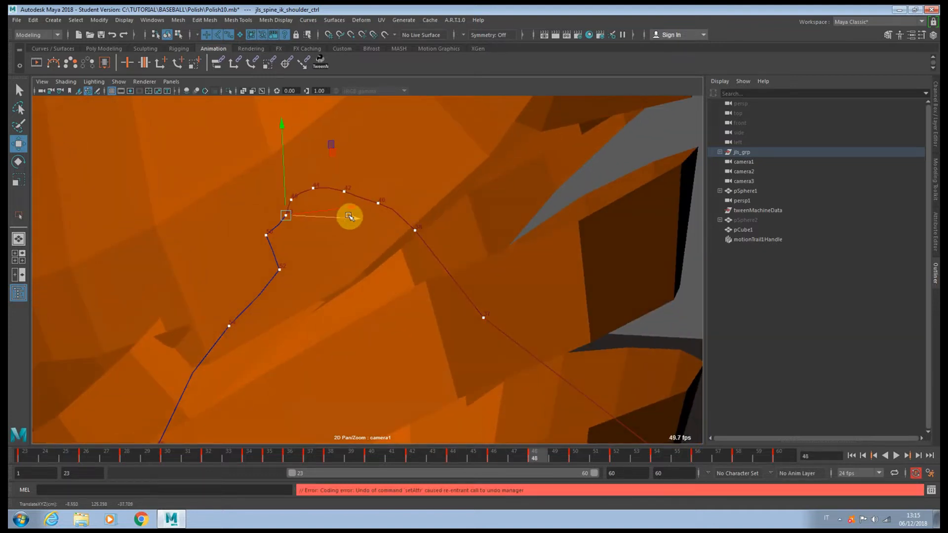
- Shift the shoulder control along its Z axis at frames 48 and 52 to remove the kink in the trail
drag(349, 216, 333, 218)
key(ctrl+z)
key(period)
key(period)
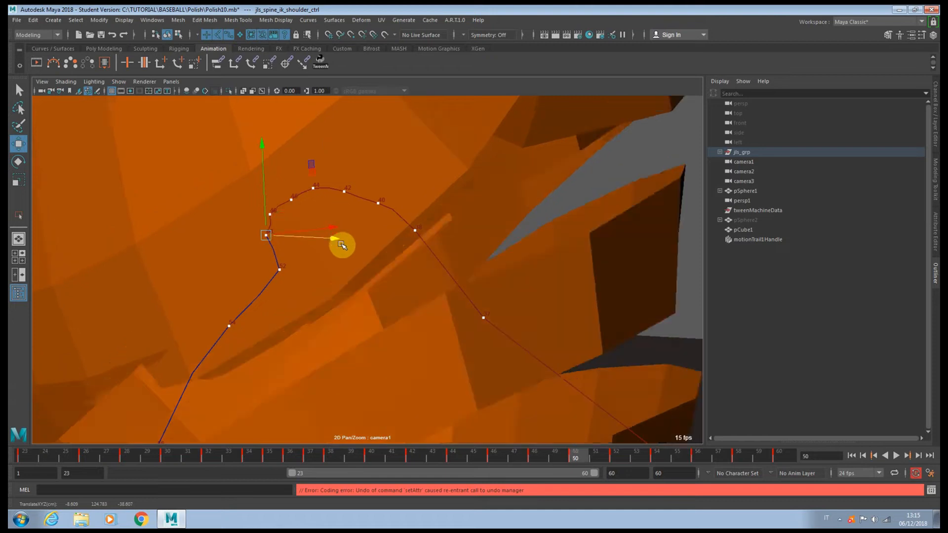
drag(345, 277, 320, 273)
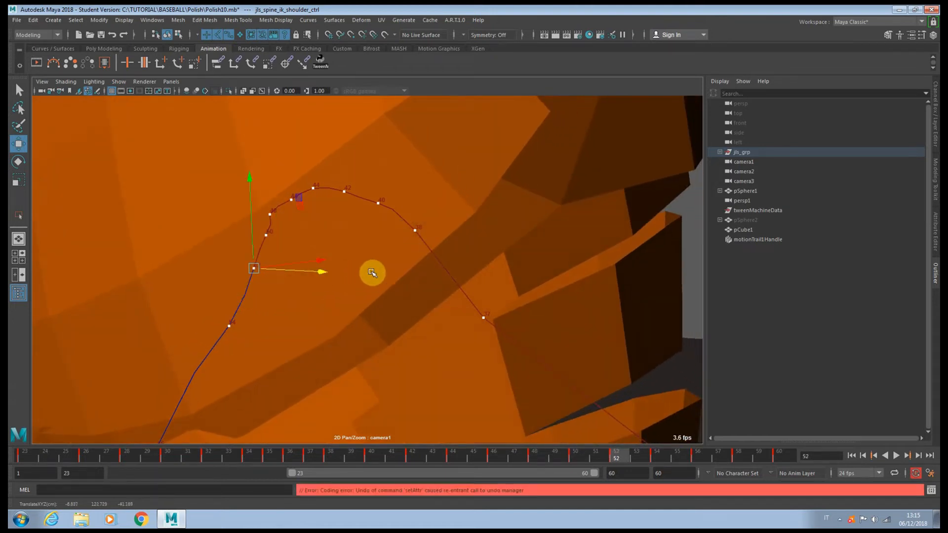
- Fine-tune the shoulder control's position at frames 48 and 46, and step through the keys to frame 54
key(comma)
key(comma)
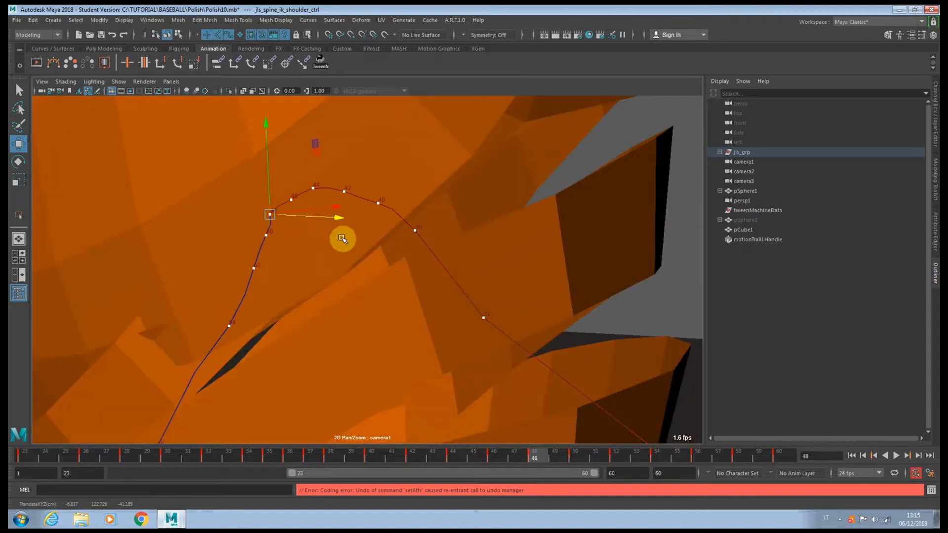
drag(335, 217, 340, 218)
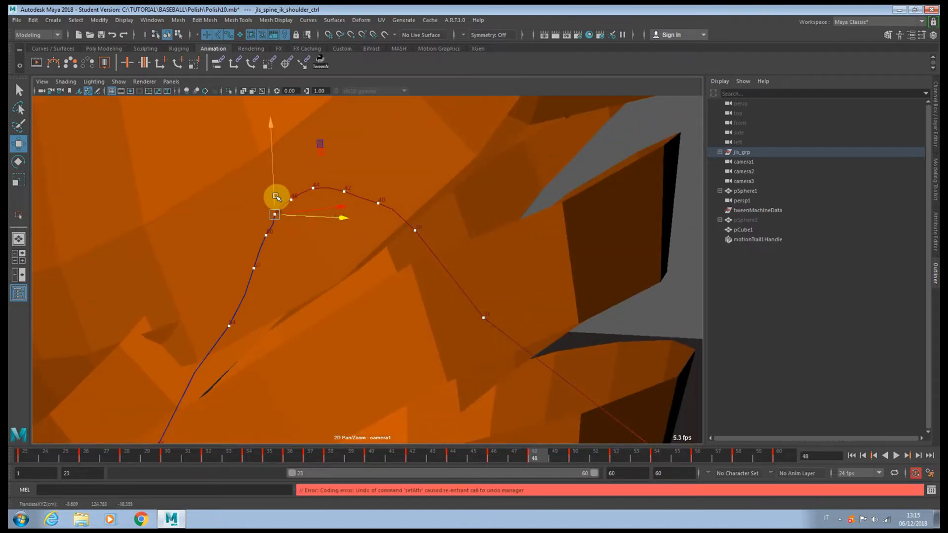
drag(276, 196, 292, 184)
key(comma)
key(comma)
key(period)
key(period)
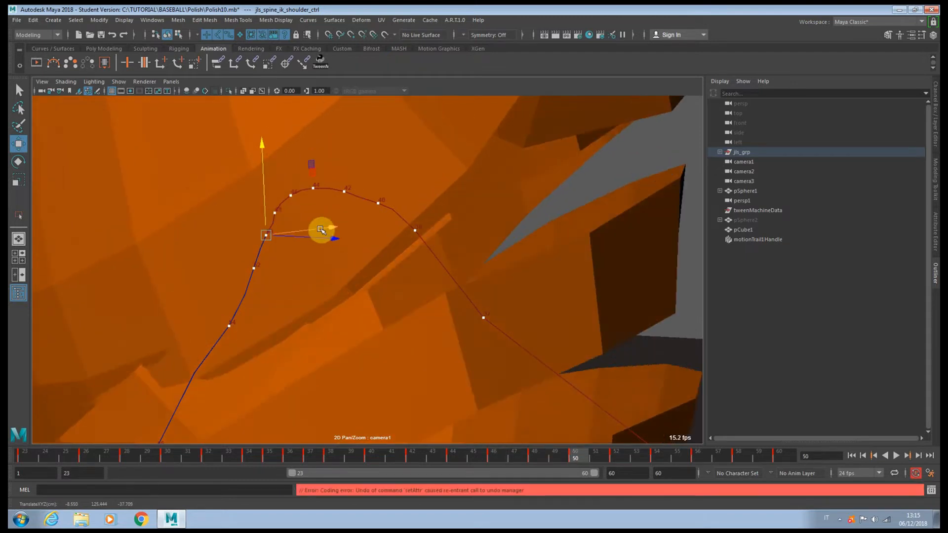
key(period)
key(period)
- Rotate the shoulder control around its Z axis near frame 32 to adjust the torso's tilt
key(e)
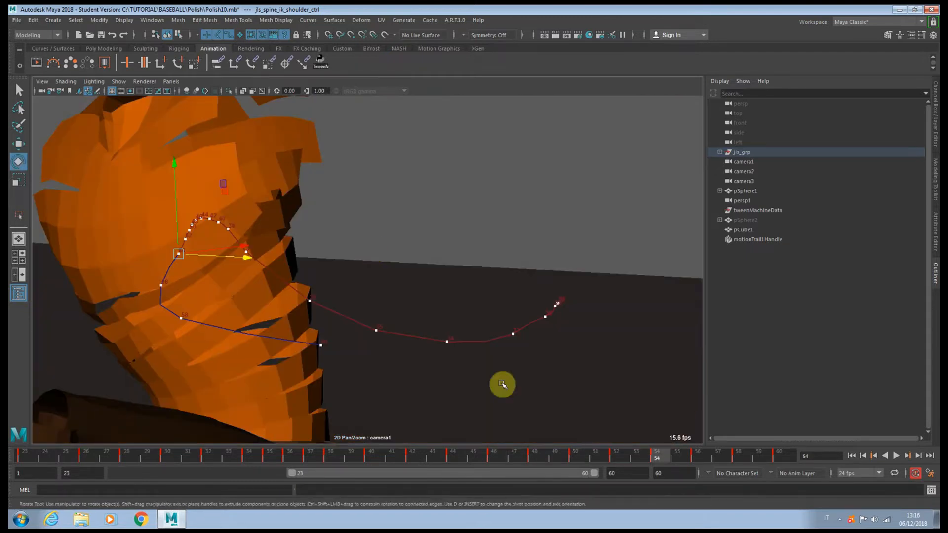
drag(425, 453, 241, 452)
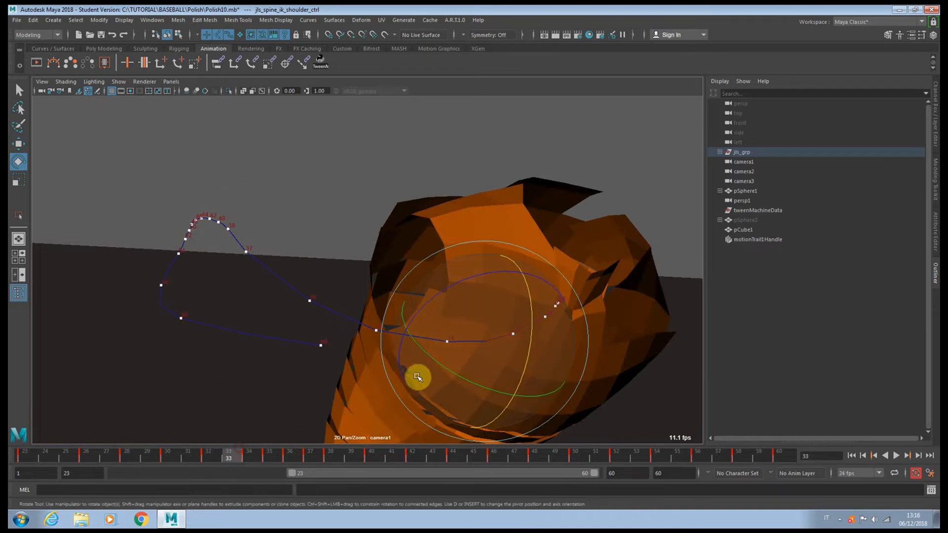
middle_drag(465, 367, 485, 283)
right_drag(484, 282, 437, 308)
key(comma)
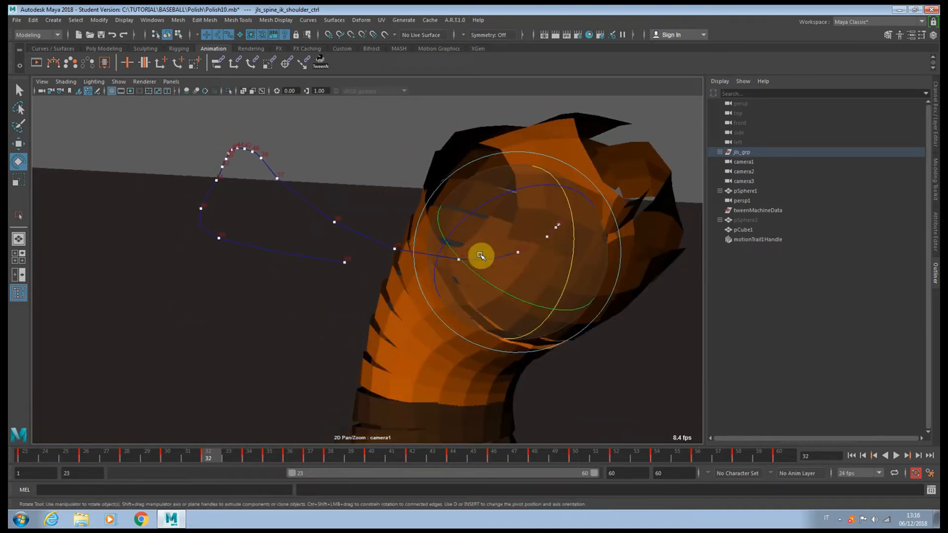
key(comma)
key(period)
drag(492, 201, 460, 191)
- Adjust the shoulder control's Z rotation at the keys on frames 35, 36 and 37
key(period)
key(period)
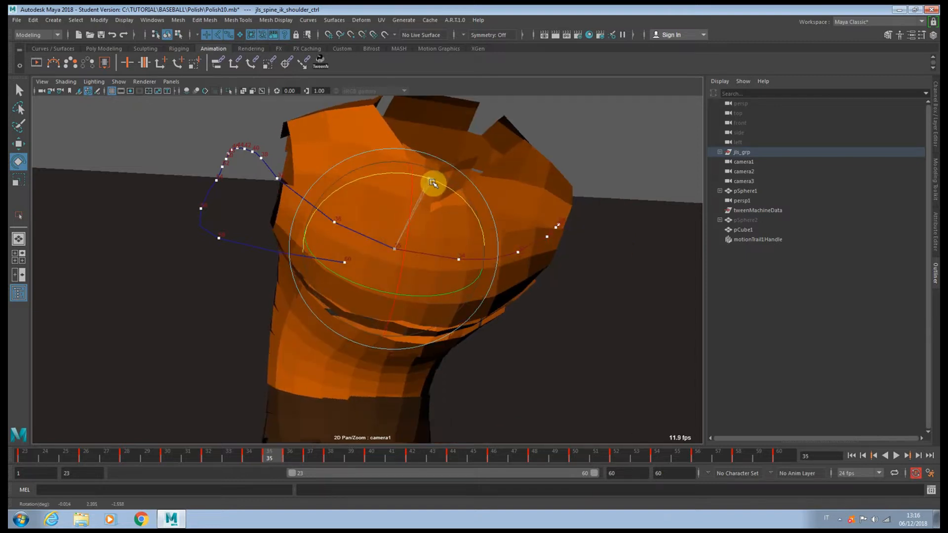
key(period)
drag(395, 174, 397, 174)
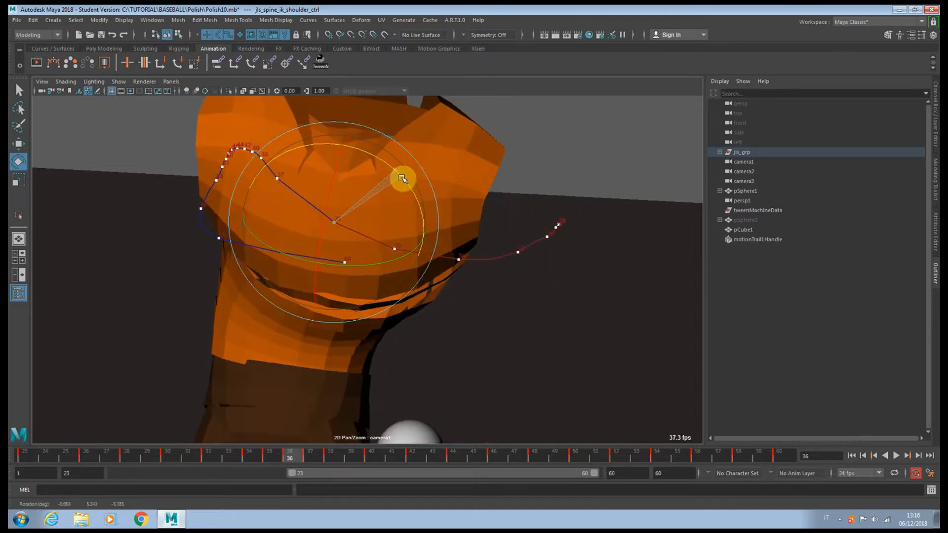
key(period)
drag(349, 151, 350, 153)
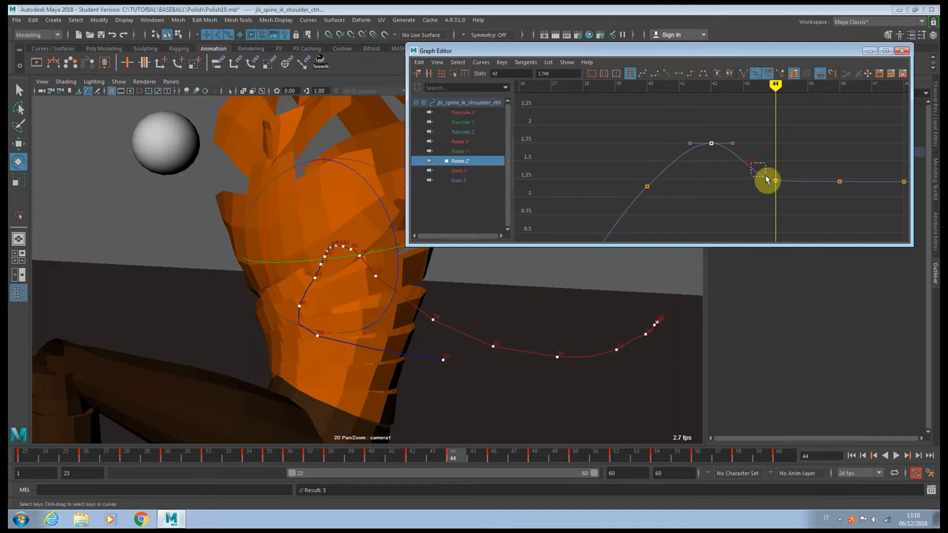
- Raise the shoulder control's Rotate Z key at frame 44 to about 1.45 in the Graph Editor
drag(766, 176, 787, 199)
middle_drag(787, 199, 784, 181)
key(a)
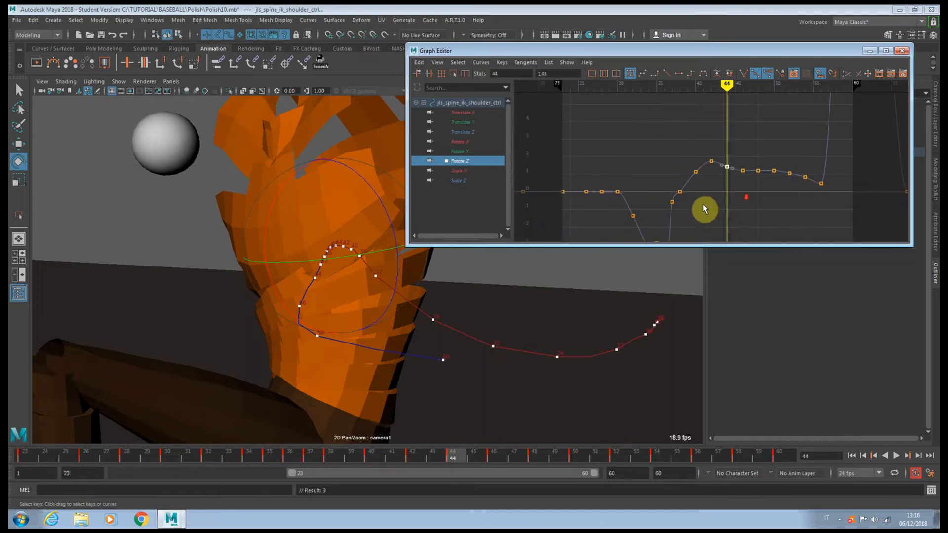
- Lower the Rotate Z key at frame 37 to -1.181 and delete the key at frame 38
scroll(689, 188, up, 3)
drag(657, 145, 676, 159)
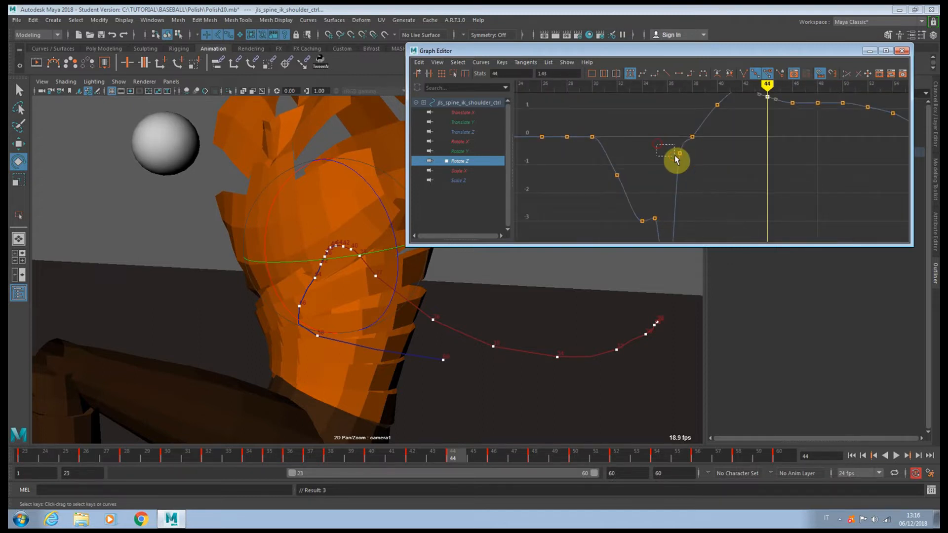
key(w)
click(692, 137)
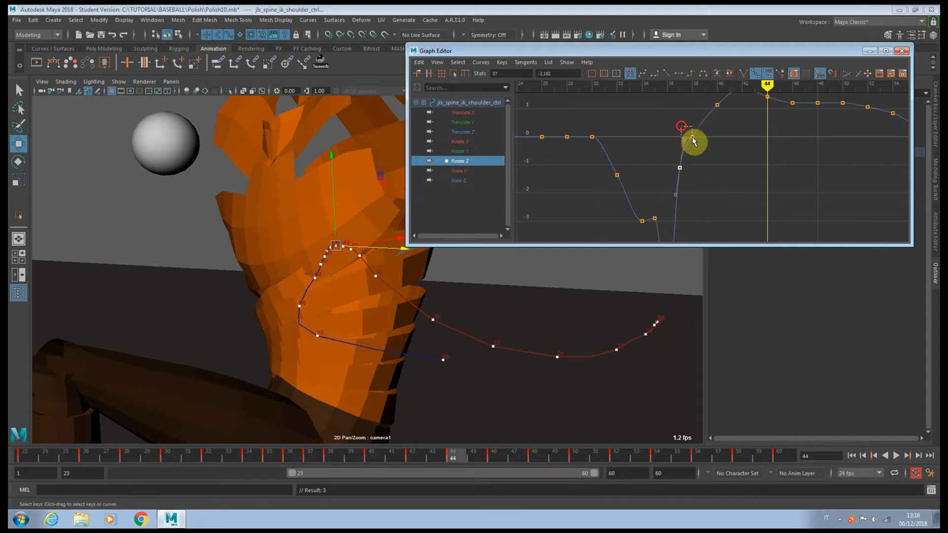
key(Delete)
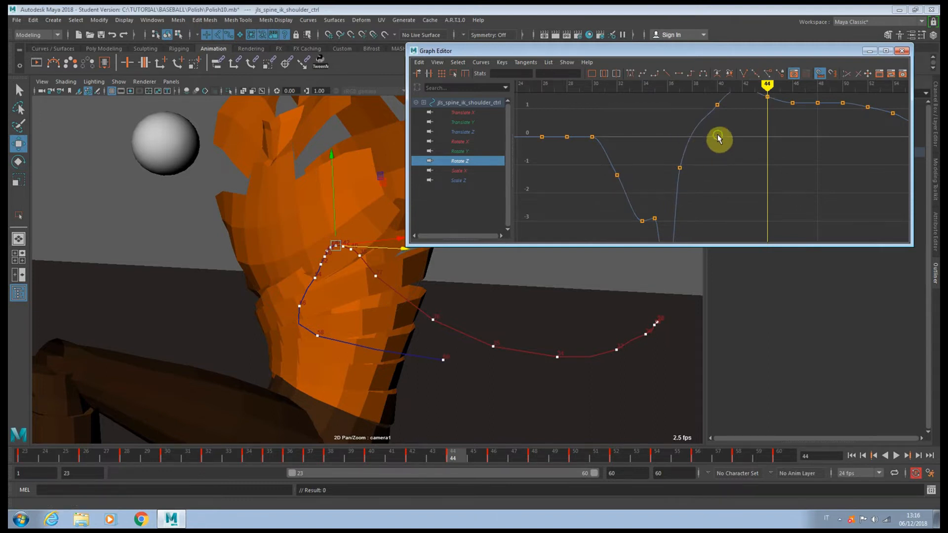
- Raise the Rotate Z key at frame 40 to about 1.388 and delete the key at frame 35 to smooth the curve
alt+middle_drag(717, 137, 704, 184)
drag(682, 141, 705, 172)
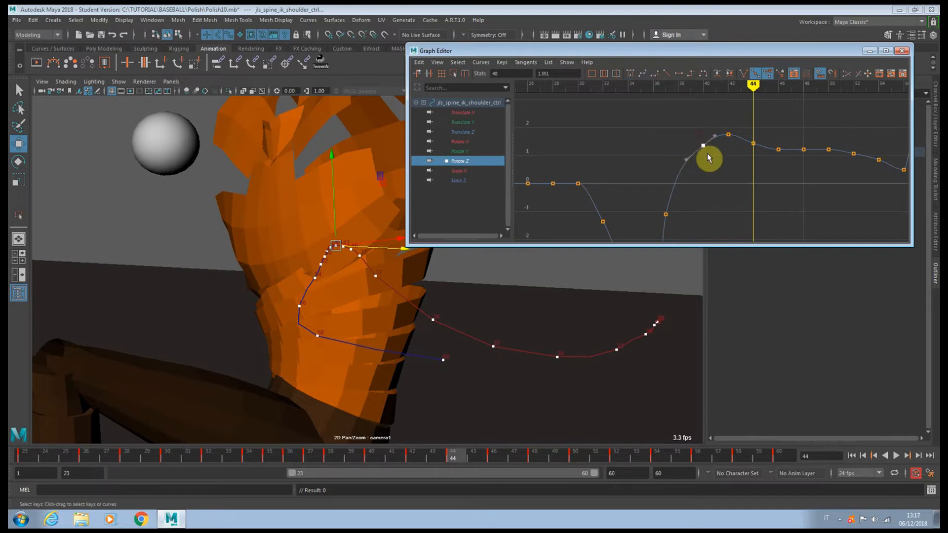
alt+middle_drag(681, 197, 677, 150)
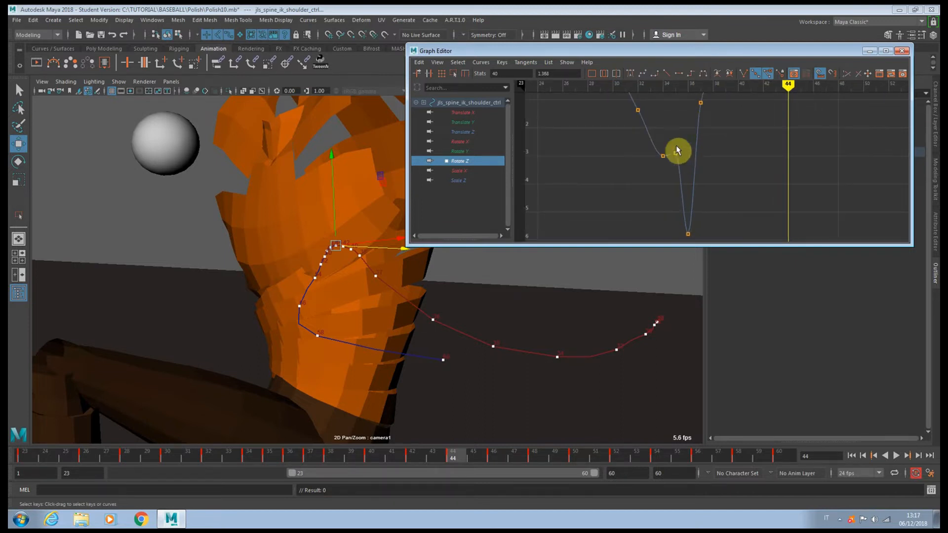
key(Delete)
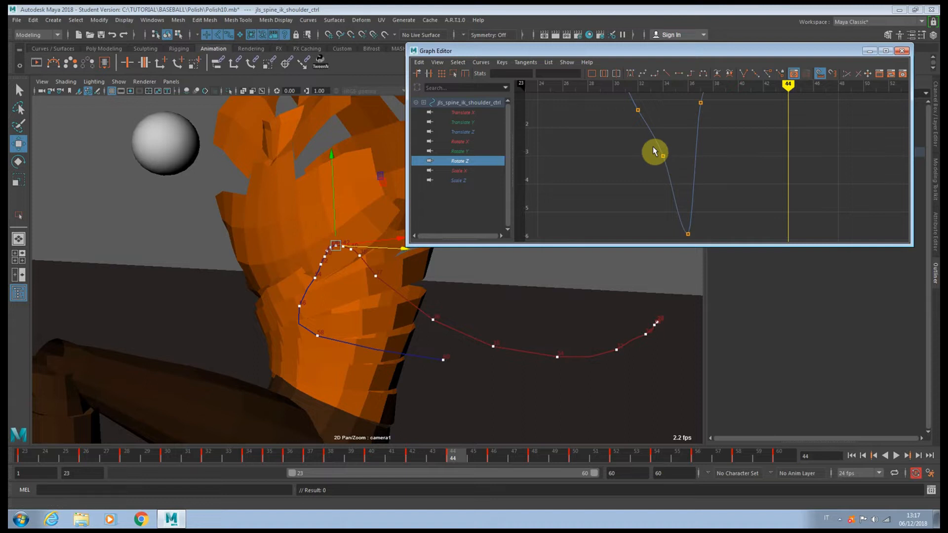
alt+middle_drag(663, 146, 679, 251)
alt+middle_drag(662, 176, 661, 135)
drag(630, 124, 648, 145)
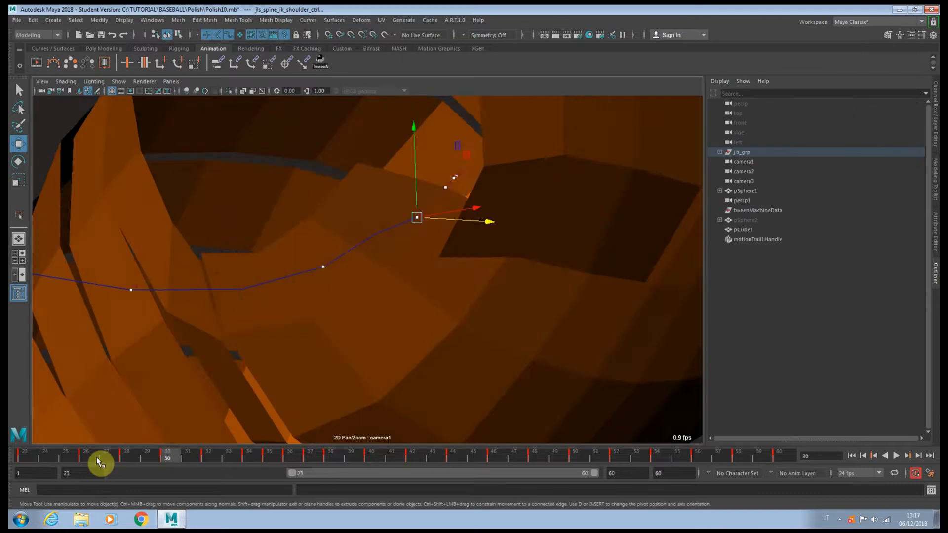
- Nudge the shoulder control upward at frame 29 and along its Z axis at frame 28 to even out the trail
click(153, 455)
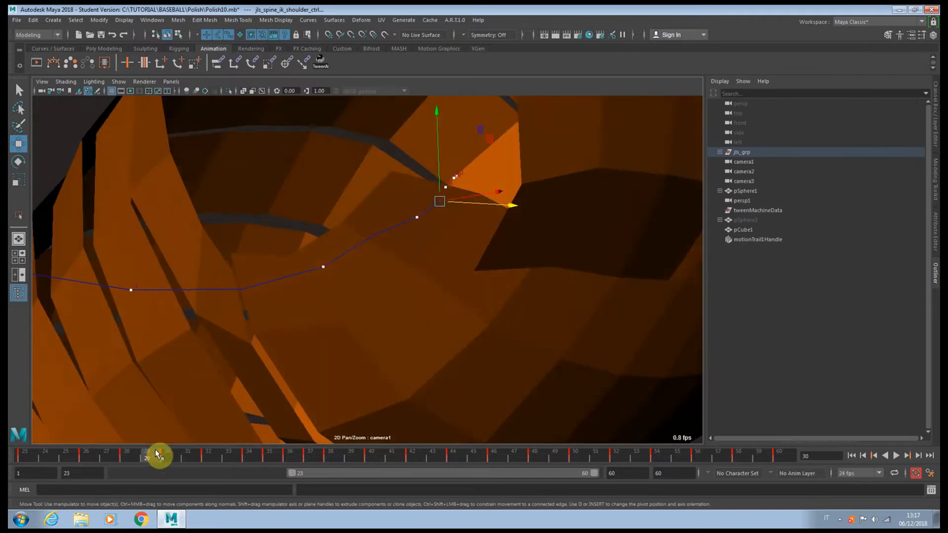
click(439, 173)
click(495, 210)
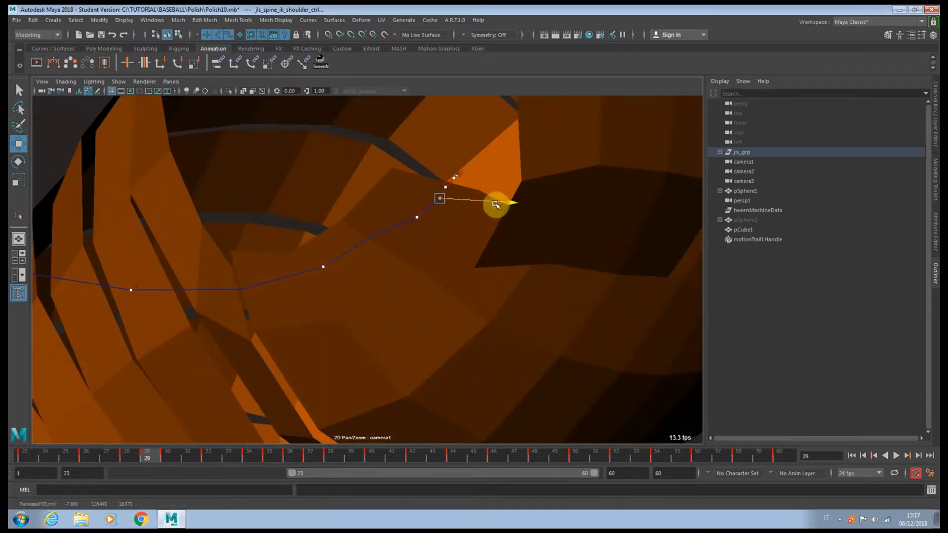
key(alt+comma)
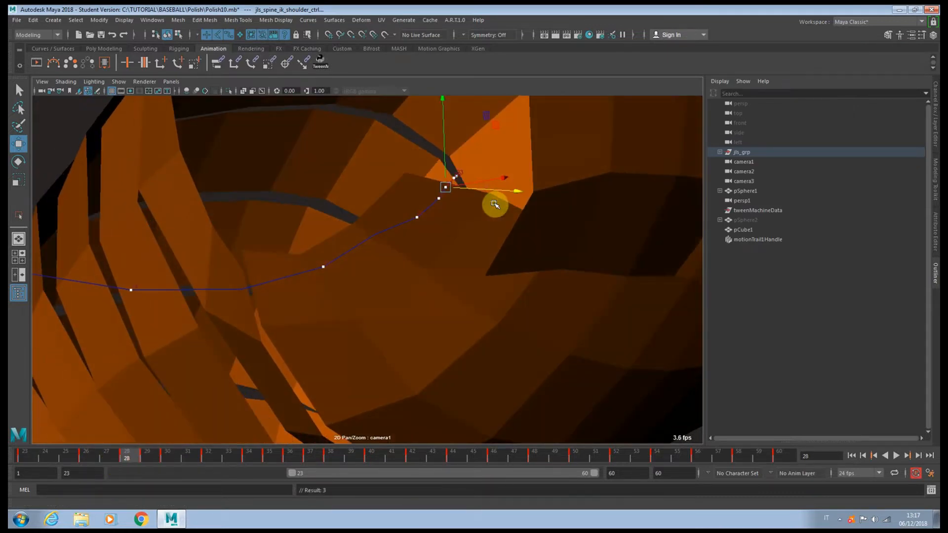
drag(499, 188, 501, 189)
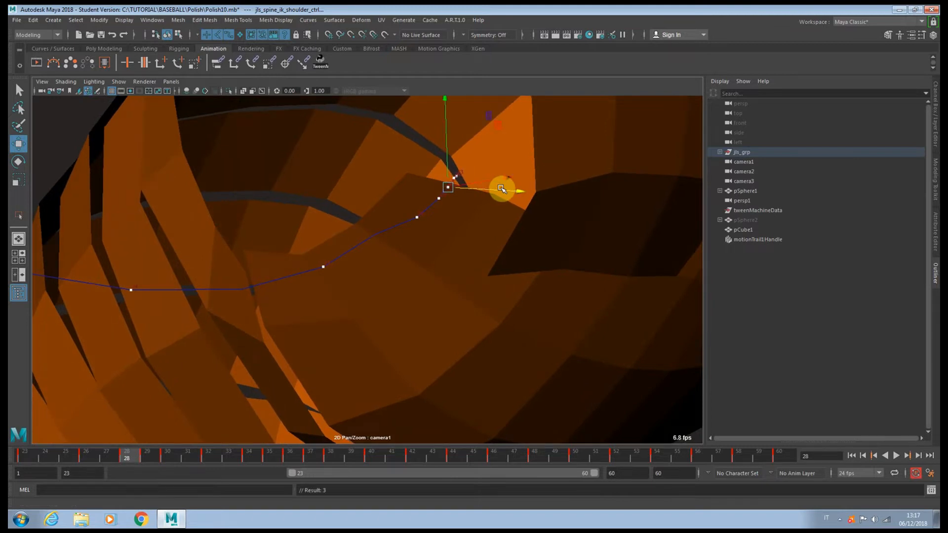
- Nudge the shoulder control downward and along its Z axis at frame 31 to even out the trail
key(comma)
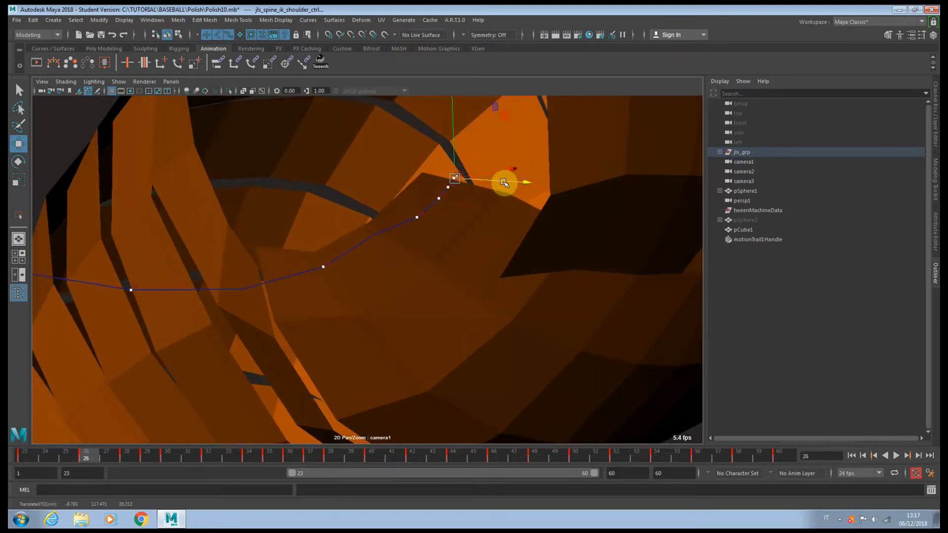
key(period)
key(period)
key(period)
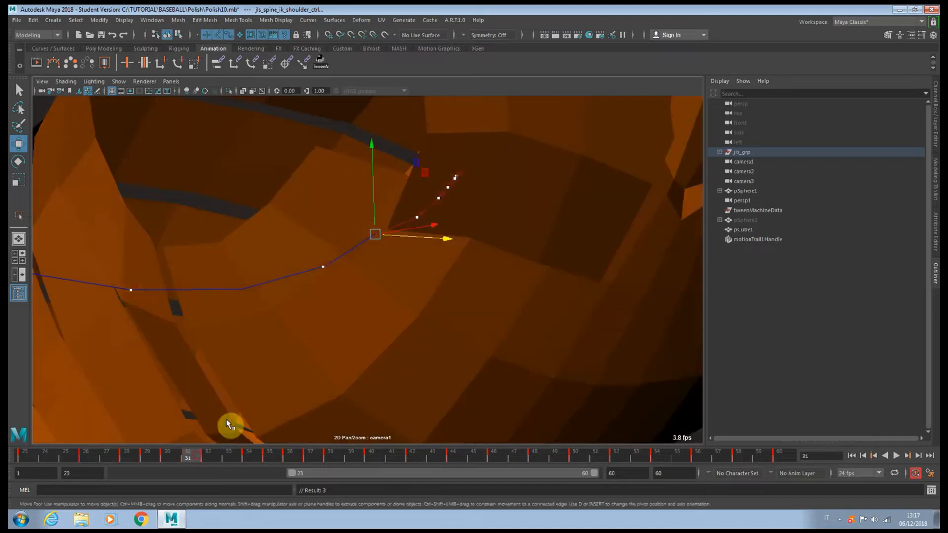
drag(373, 204, 374, 212)
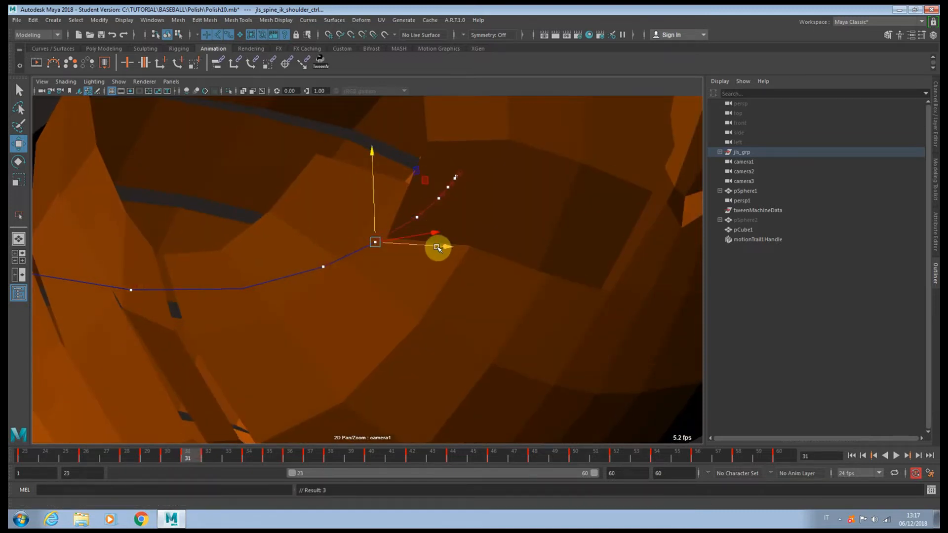
drag(438, 248, 440, 249)
- Shift the shoulder control slightly down and along its Z axis at frame 39 to smooth the arc
key(period)
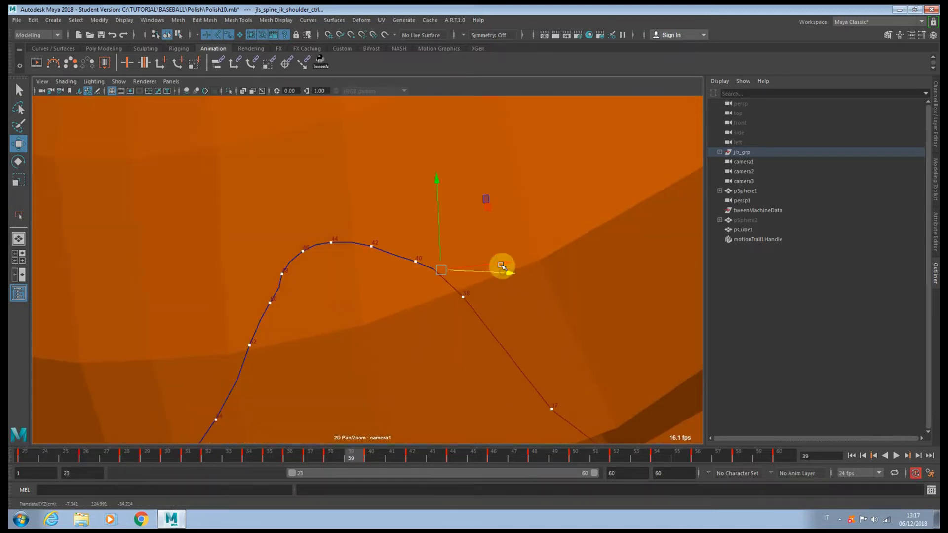
click(440, 244)
click(505, 281)
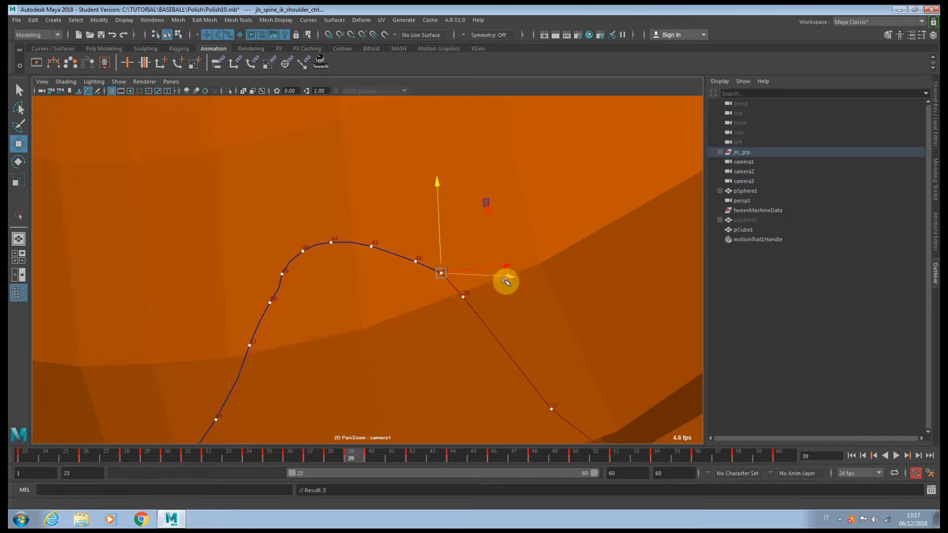
drag(501, 276, 500, 276)
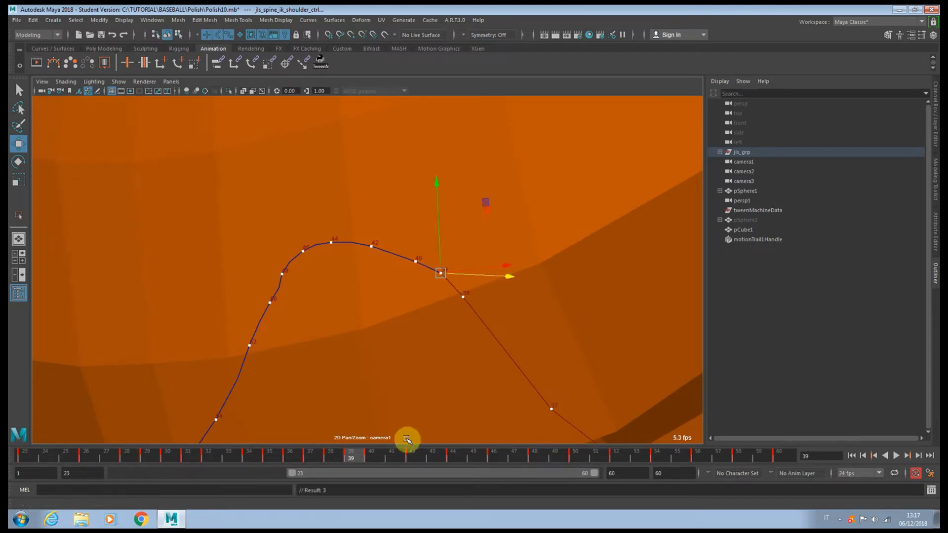
- Nudge the shoulder control along its Z axis at frames 49 and 50 to smooth the descending trail
key(alt+v)
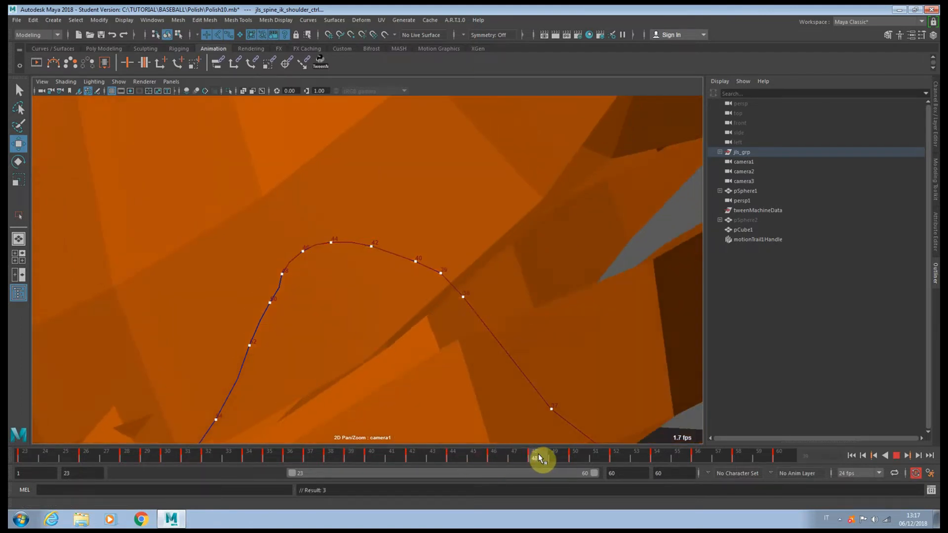
click(555, 455)
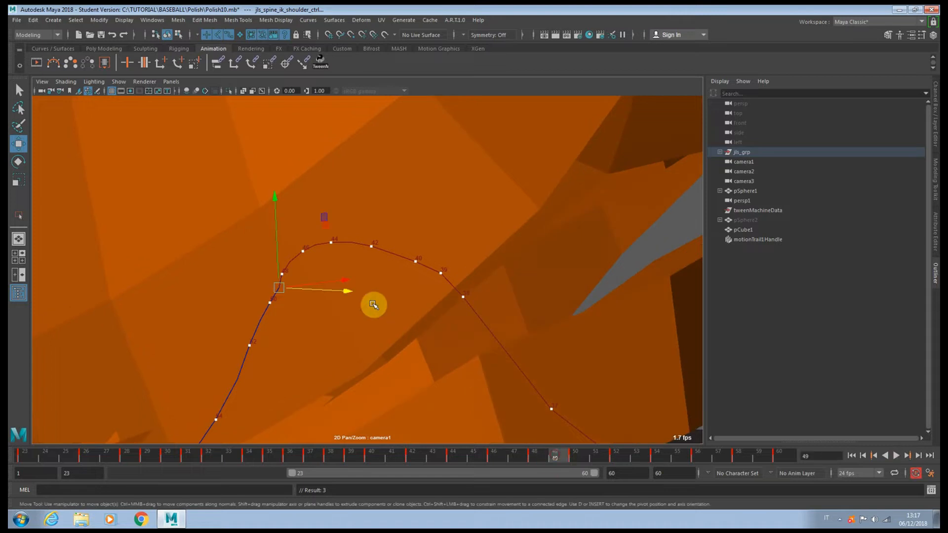
drag(350, 292, 348, 293)
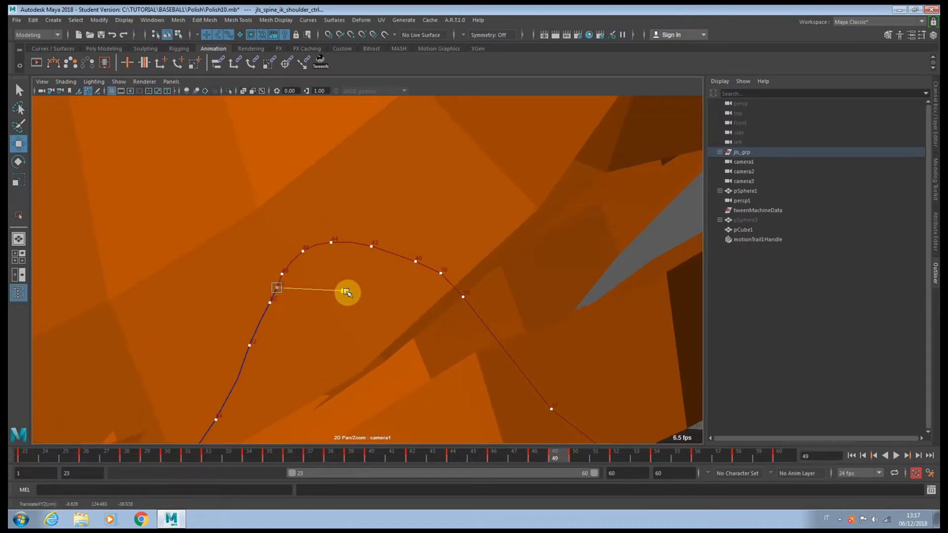
drag(346, 294, 341, 307)
key(period)
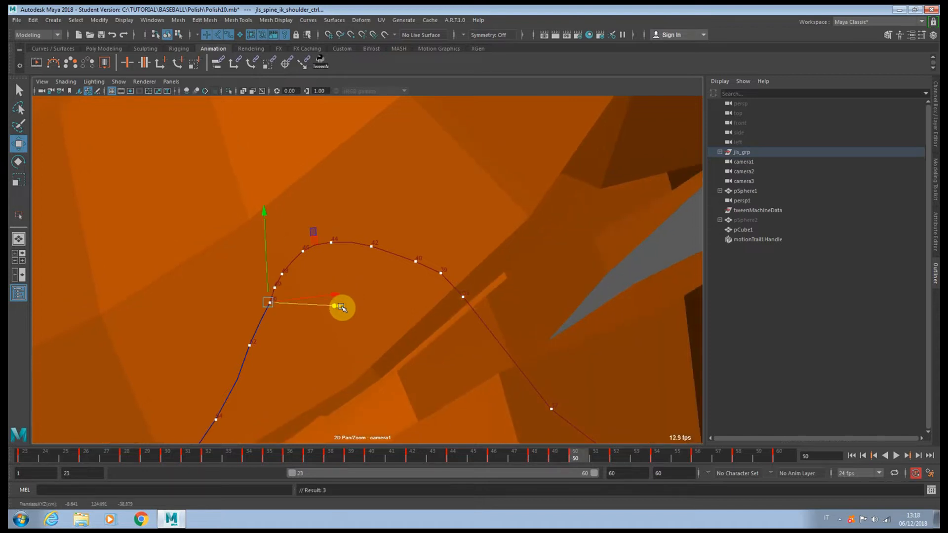
key(period)
key(period)
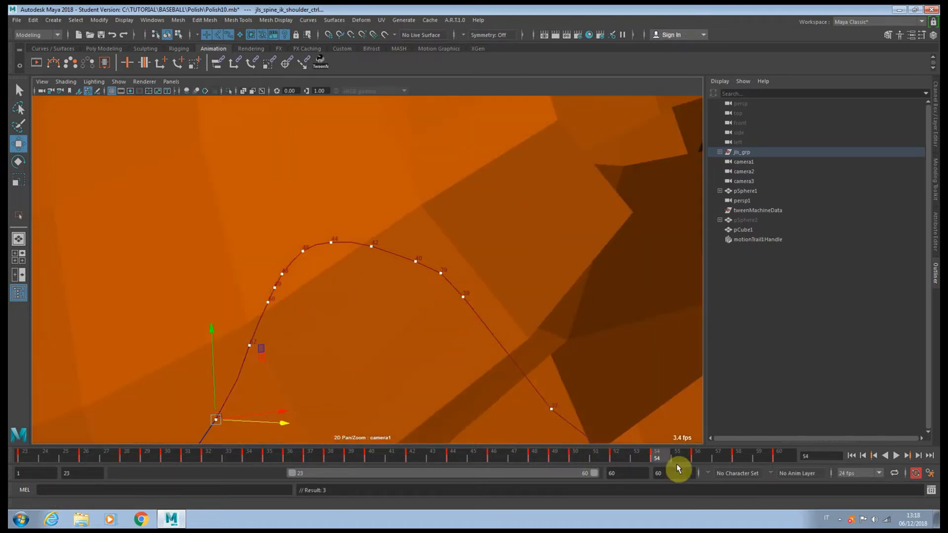
- Try shifting the spine curvature control along its X axis at frame 47, and undo the move
click(640, 459)
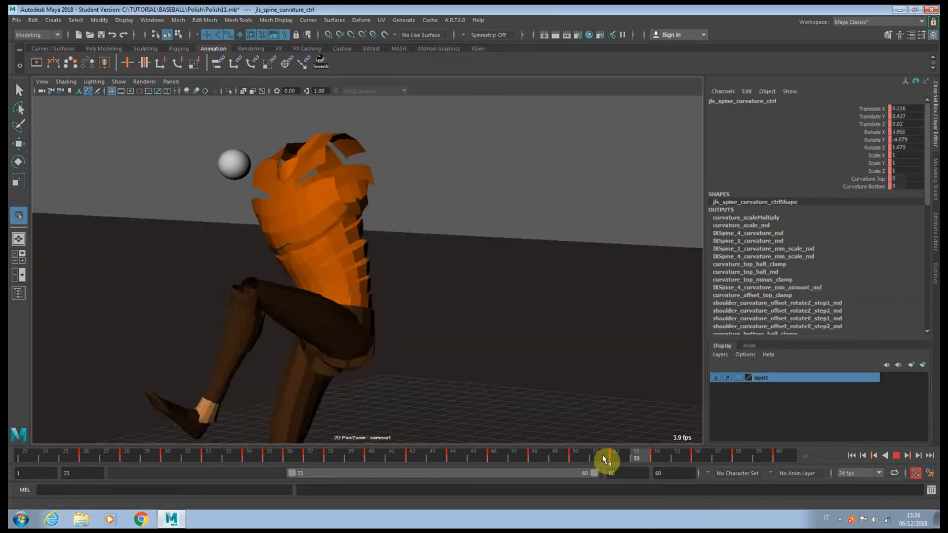
drag(607, 459, 510, 452)
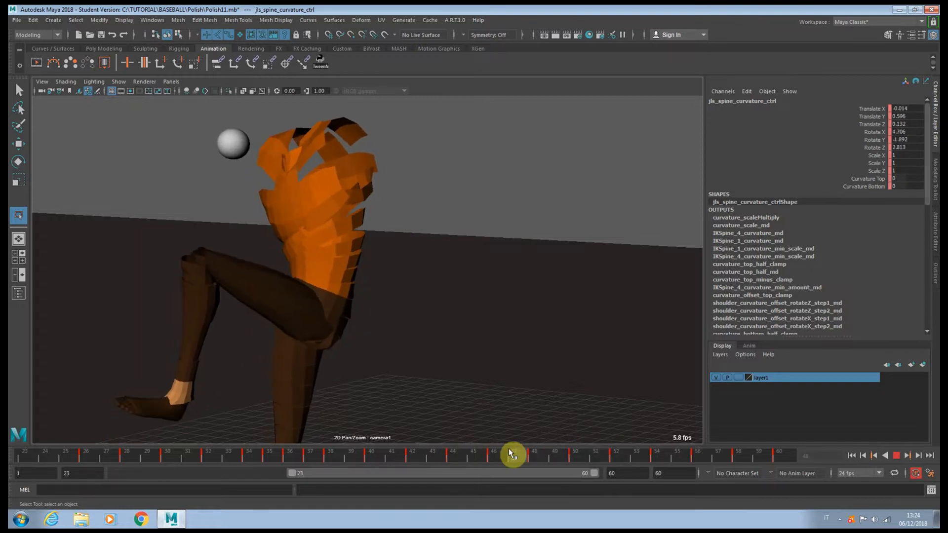
key(w)
mouse_move(417, 274)
mouse_down()
mouse_move(409, 272)
mouse_move(417, 275)
mouse_up()
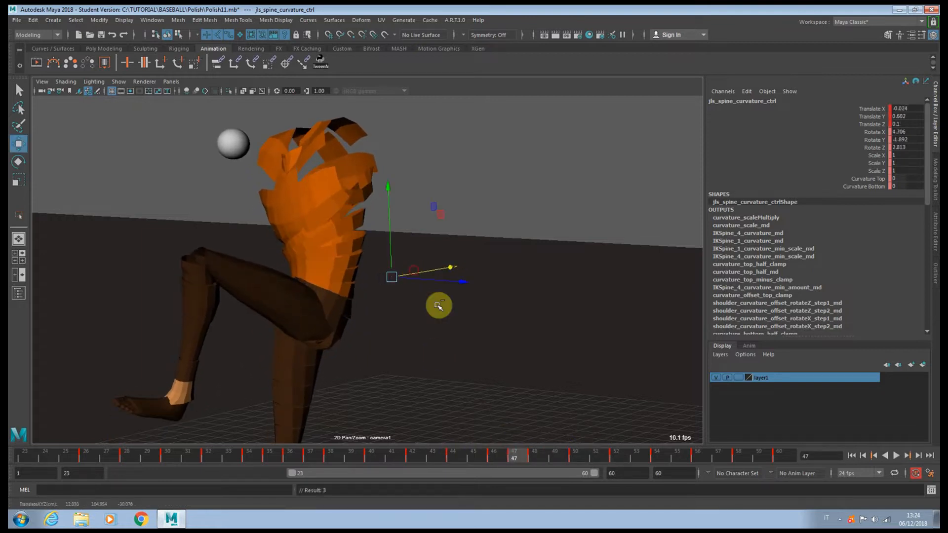
key(ctrl+z)
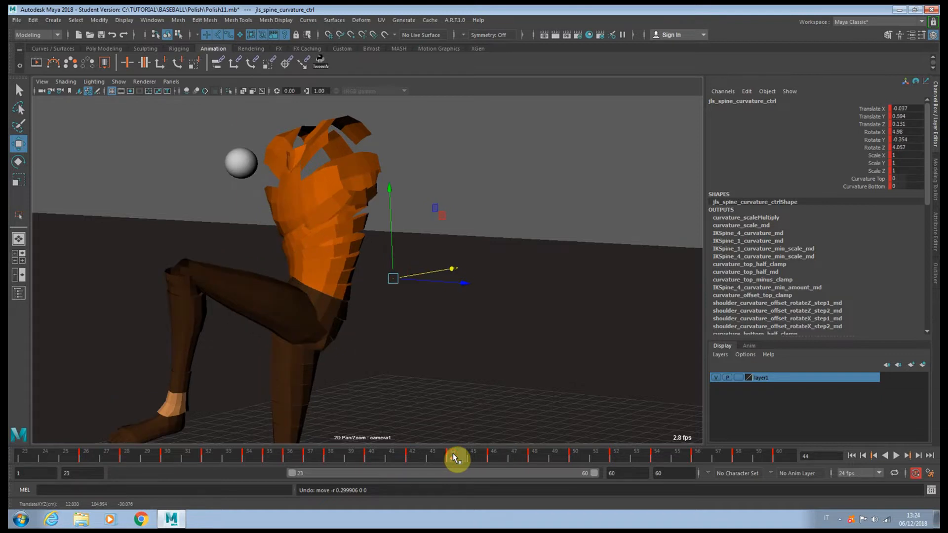
- Try deleting the spine curvature control's keys from frame 44 to 51, play back the animation, and undo the deletion
shift+drag(452, 453, 592, 462)
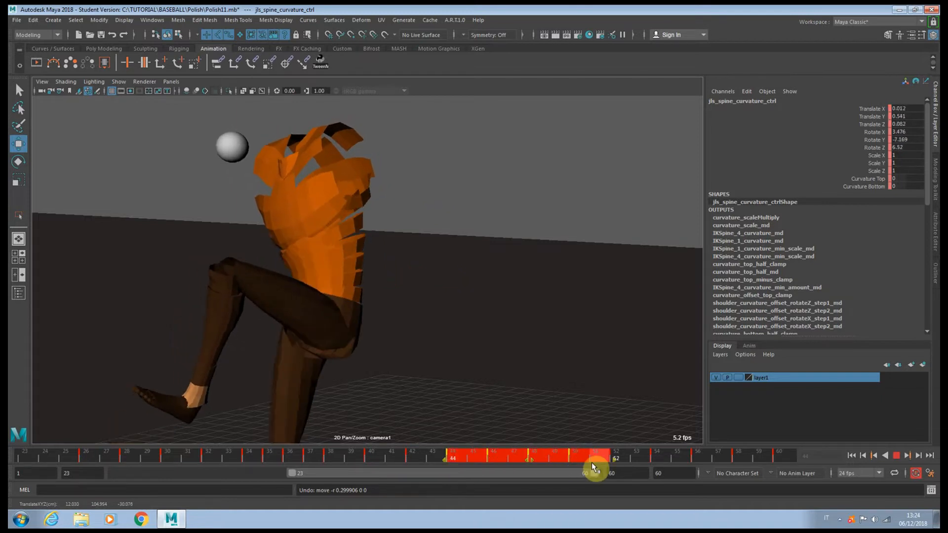
right_click(592, 462)
click(597, 335)
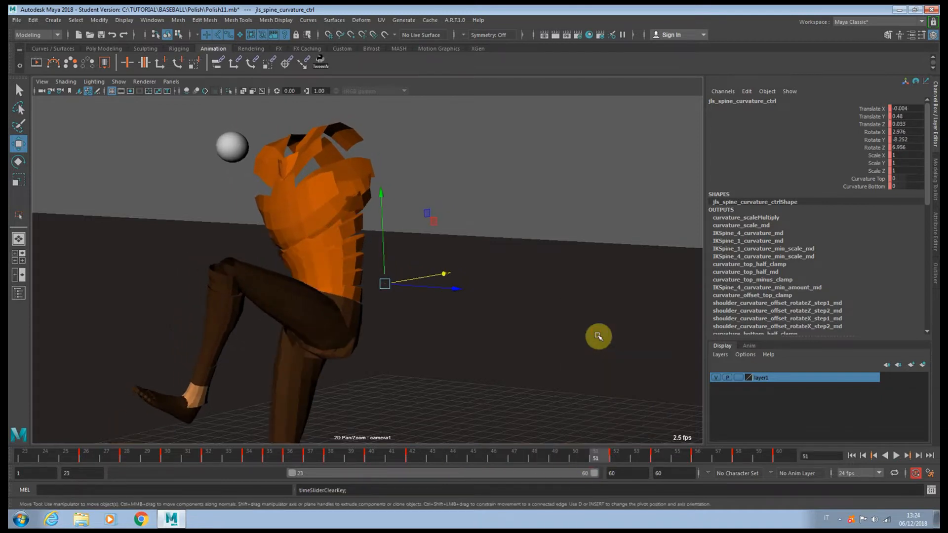
drag(533, 450, 639, 462)
click(896, 456)
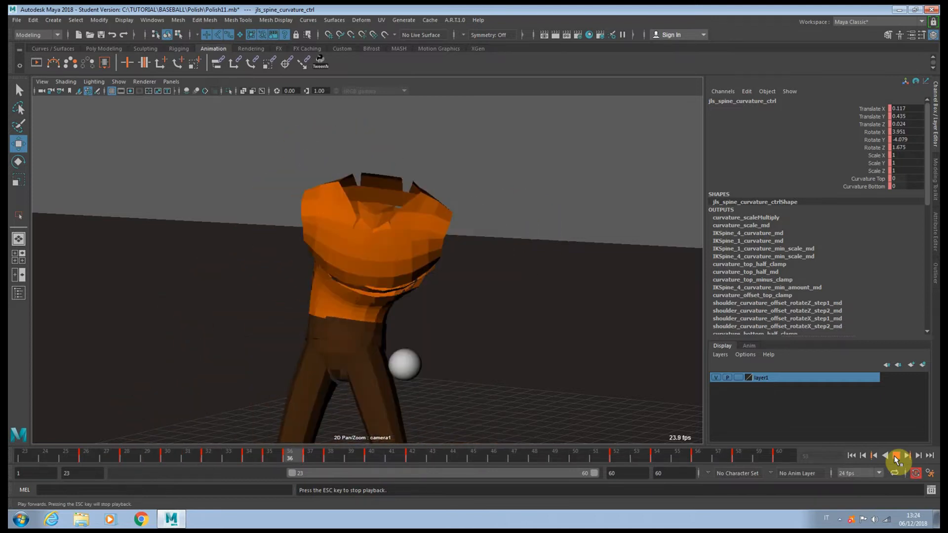
click(896, 457)
key(ctrl+z)
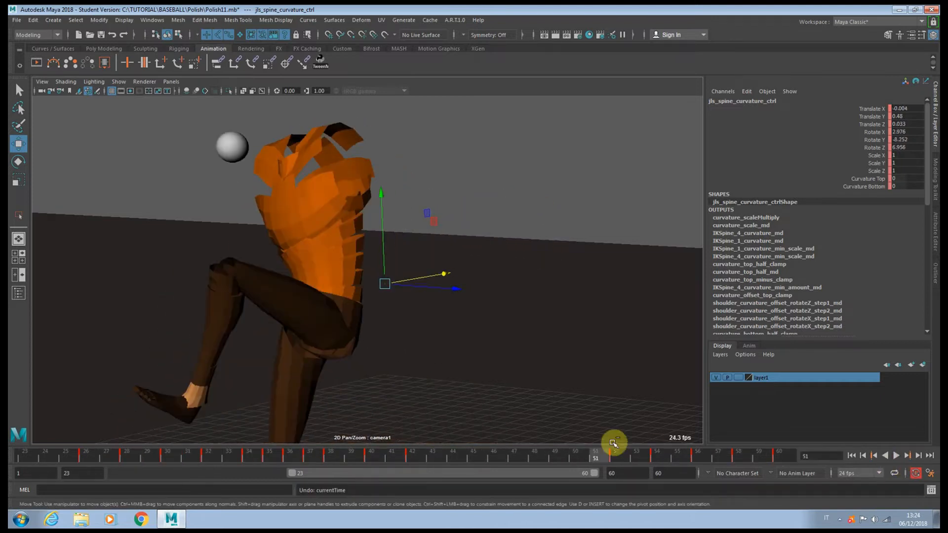
key(ctrl+z)
- Delete the spine curvature control's keys at frames 44 and 48 and play back the animation
click(464, 459)
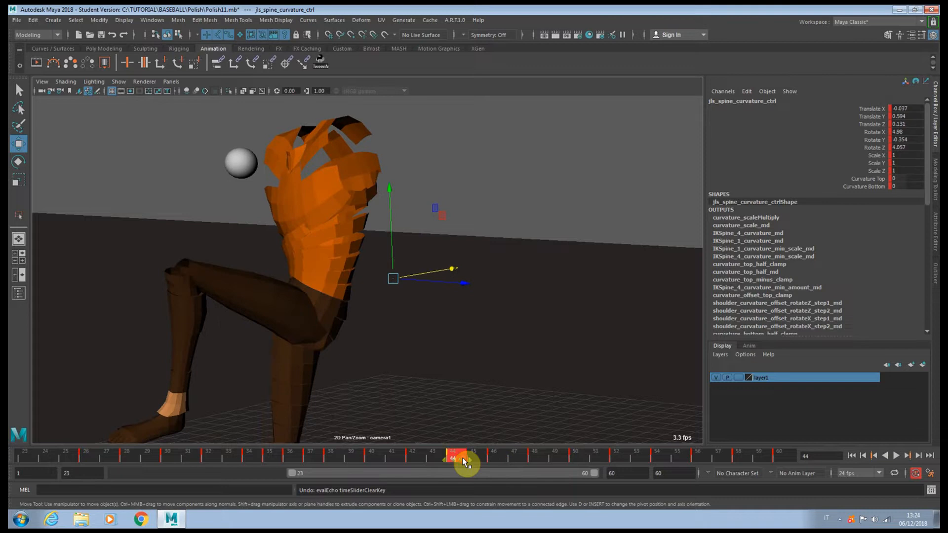
right_click(464, 462)
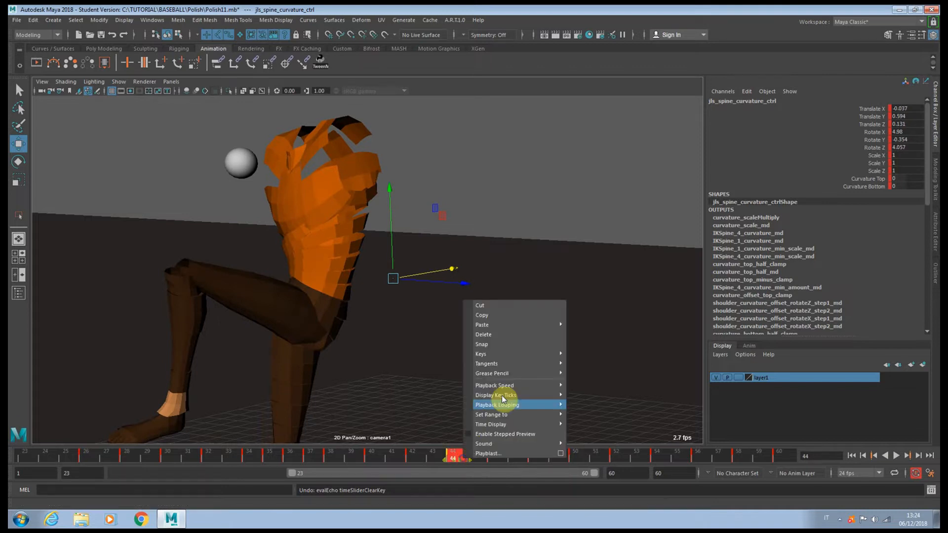
click(501, 338)
drag(485, 457, 939, 457)
right_click(535, 455)
click(567, 333)
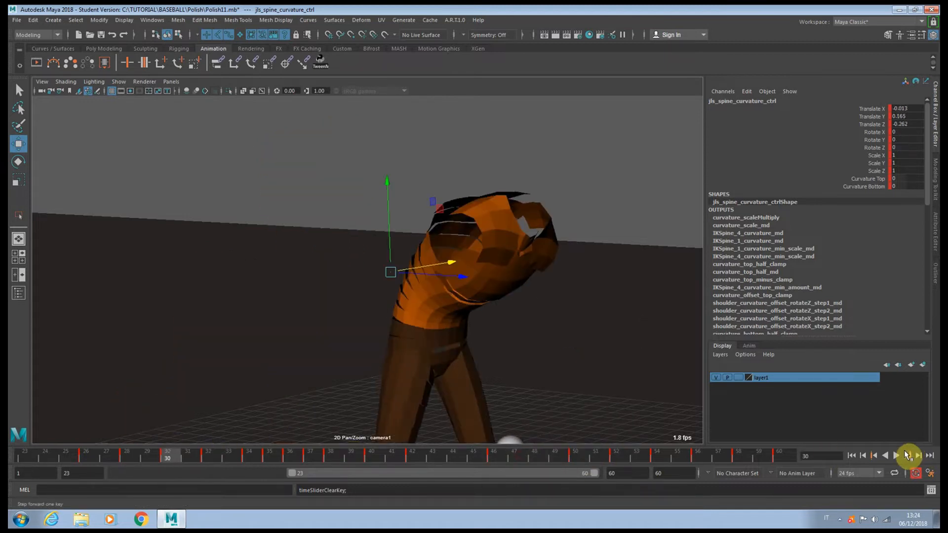
click(896, 456)
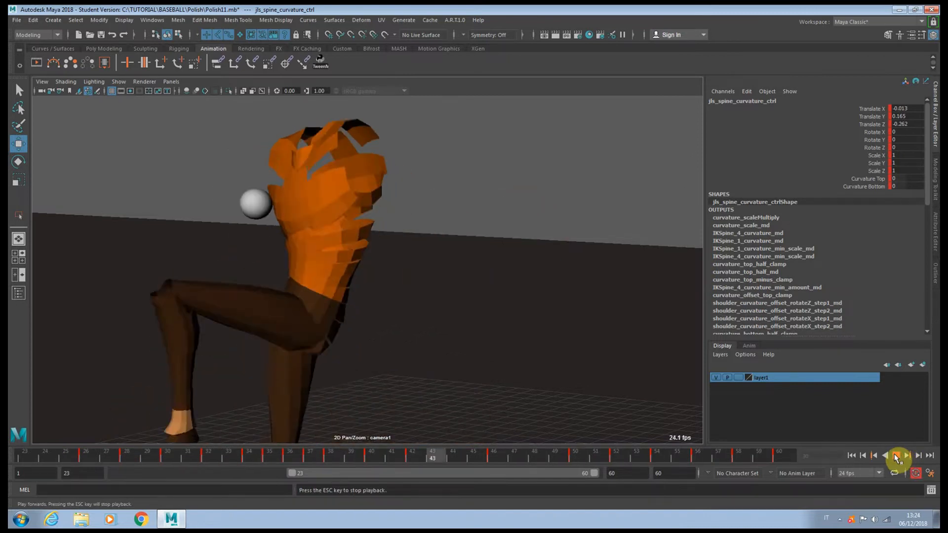
drag(527, 457, 316, 456)
- Nudge the spine curvature control along the Z axis at frames 37 and 38
key(alt+period)
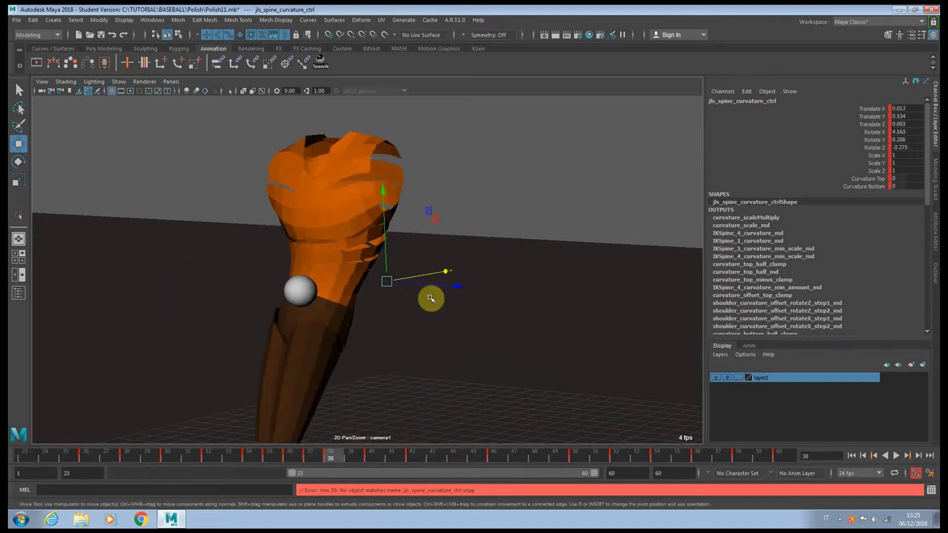
key(alt+comma)
key(alt+comma)
key(alt+period)
drag(432, 292, 434, 290)
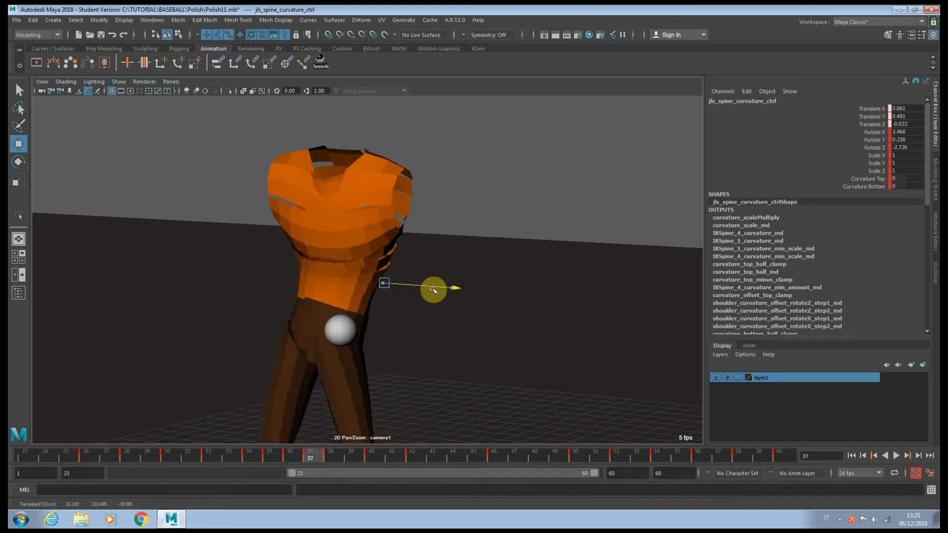
key(alt+period)
key(alt+period)
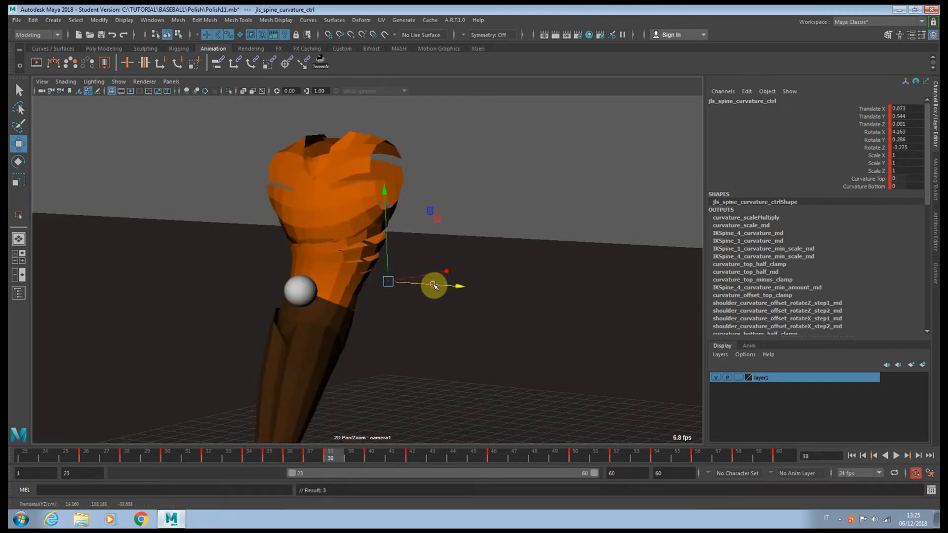
- Adjust the spine curvature control's position at the keys on frames 46 and 50
key(alt+period)
key(alt+period)
key(alt+period)
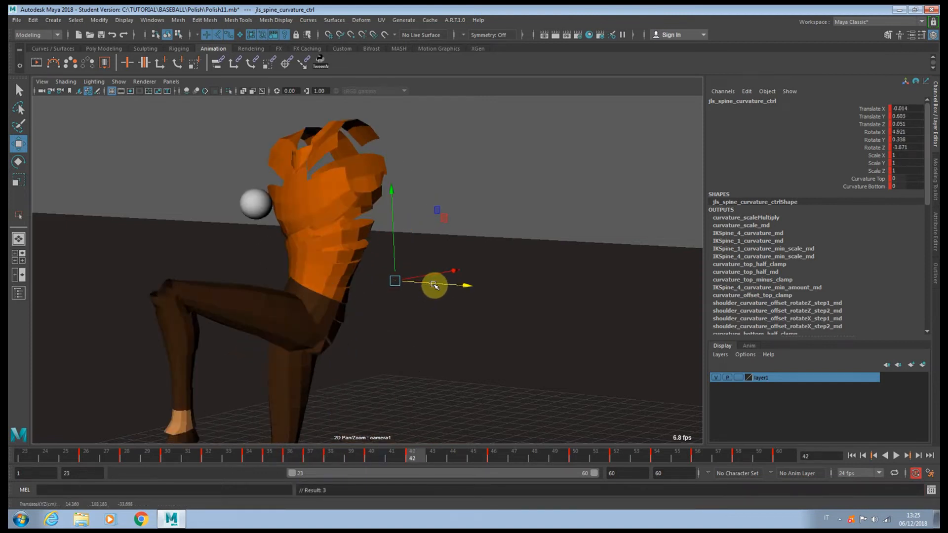
key(period)
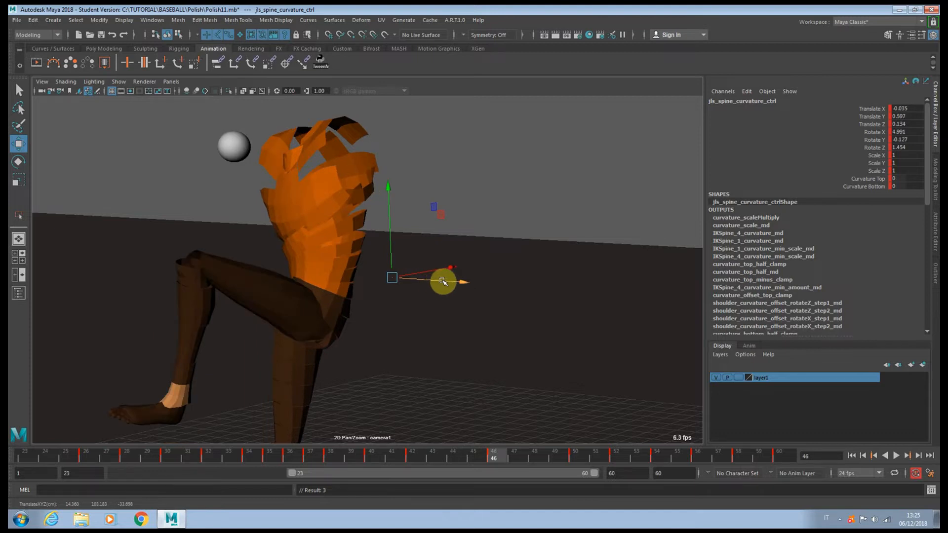
key(period)
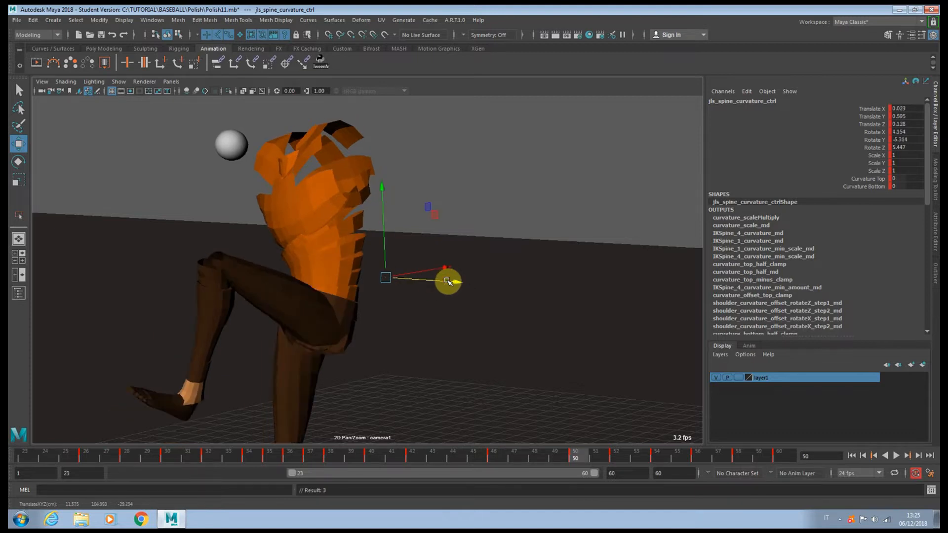
drag(393, 254, 414, 263)
- Shift the spine curvature control along the Z axis at frame 52, and along Z and upward at frame 54
drag(662, 459, 615, 454)
drag(451, 292, 451, 295)
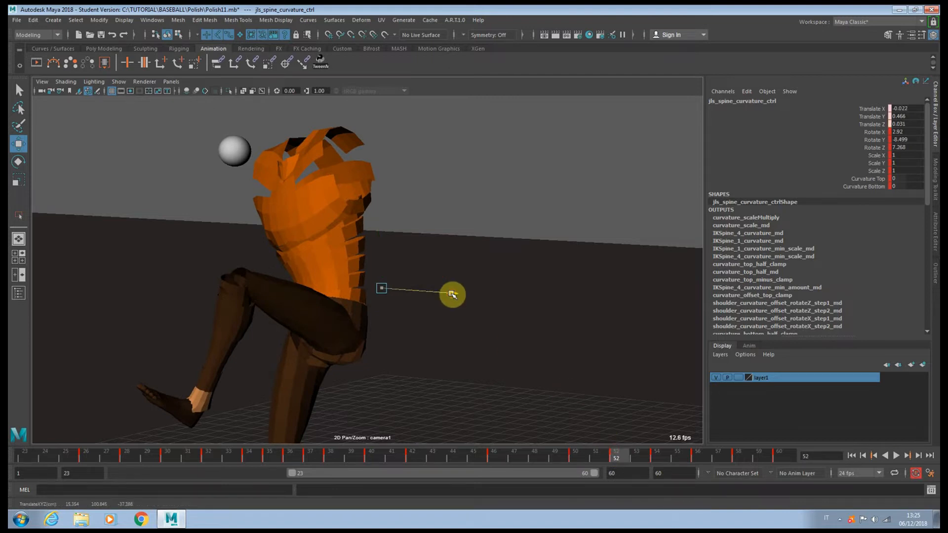
key(period)
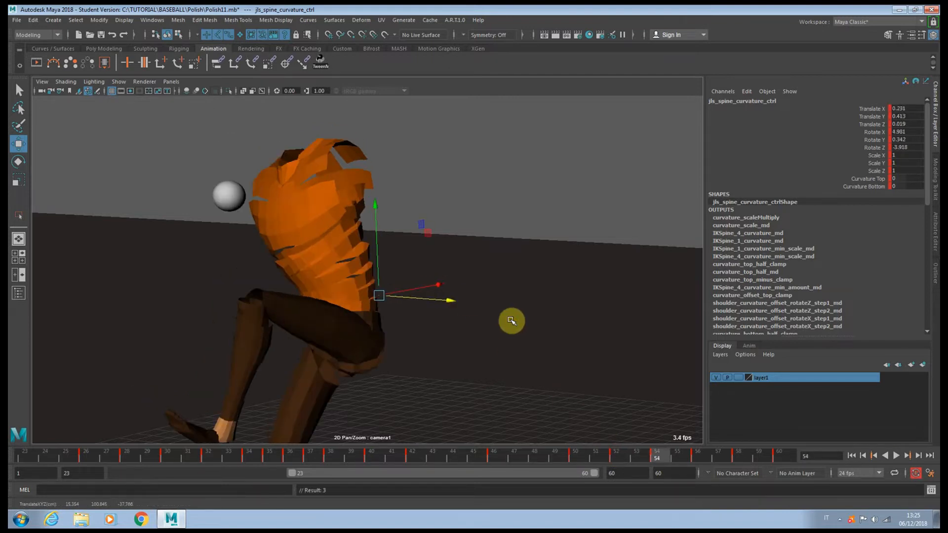
drag(449, 302, 443, 297)
drag(378, 251, 377, 246)
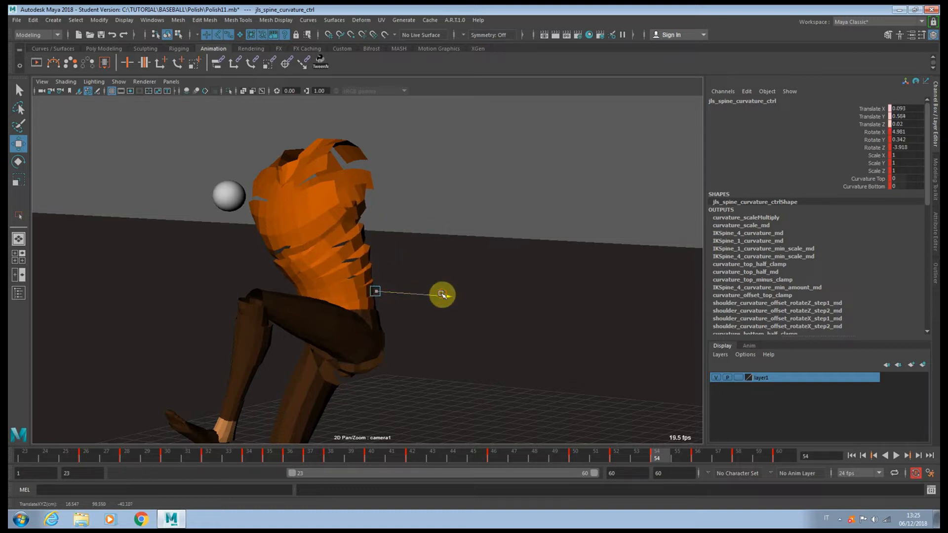
- Reposition the spine curvature control at the keys on frames 56 and 58 to even out its path
key(period)
drag(428, 305, 427, 304)
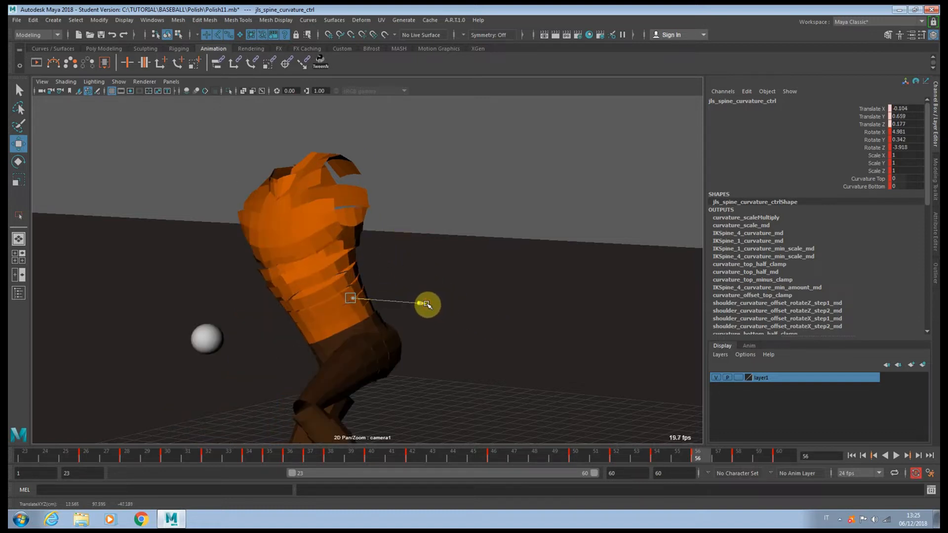
key(period)
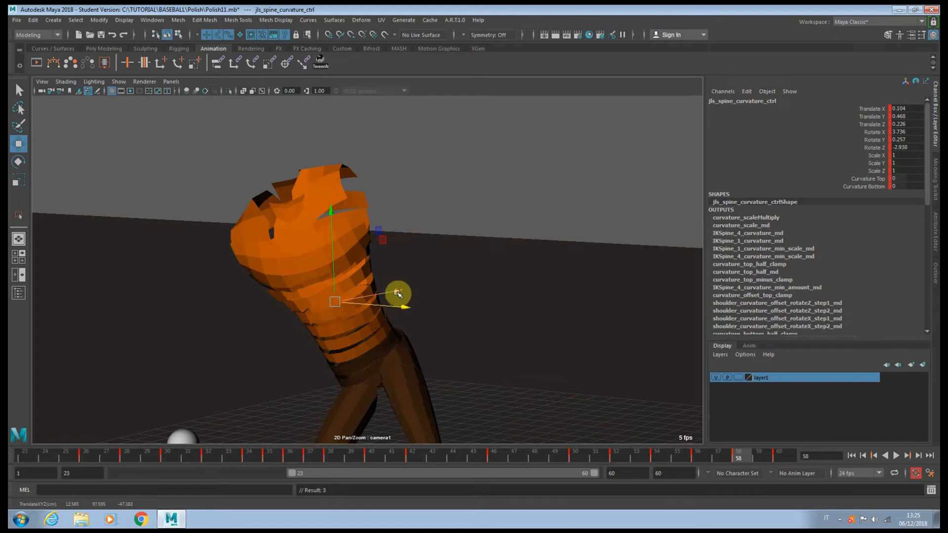
drag(397, 292, 402, 308)
key(period)
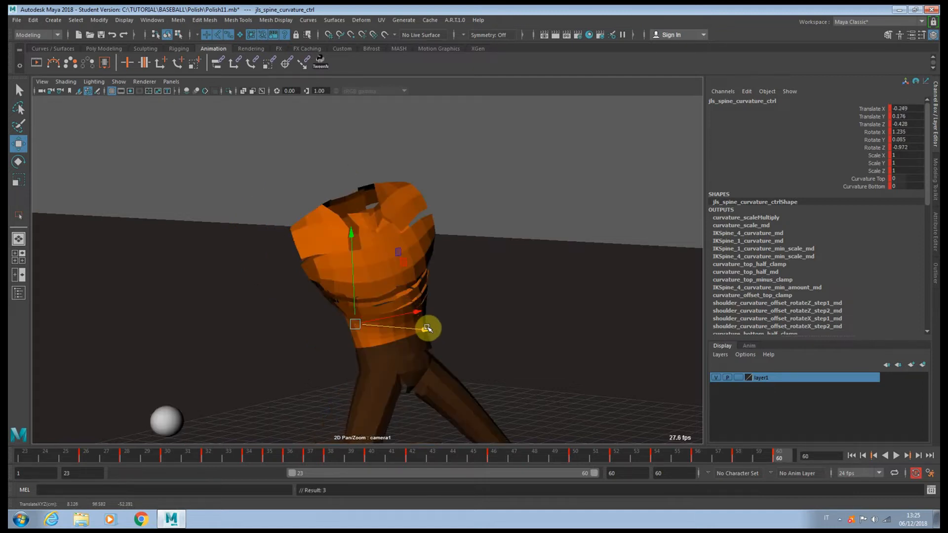
- Nudge the spine curvature control's position on frame 60
drag(414, 314, 410, 311)
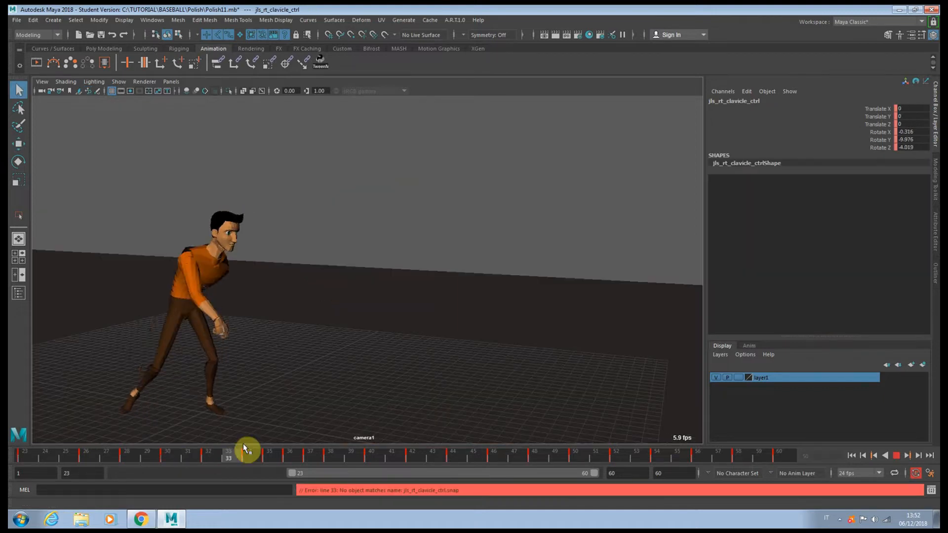
- Examine the right clavicle's motion up close by scrubbing from frame 33 to frame 43
drag(247, 448, 360, 448)
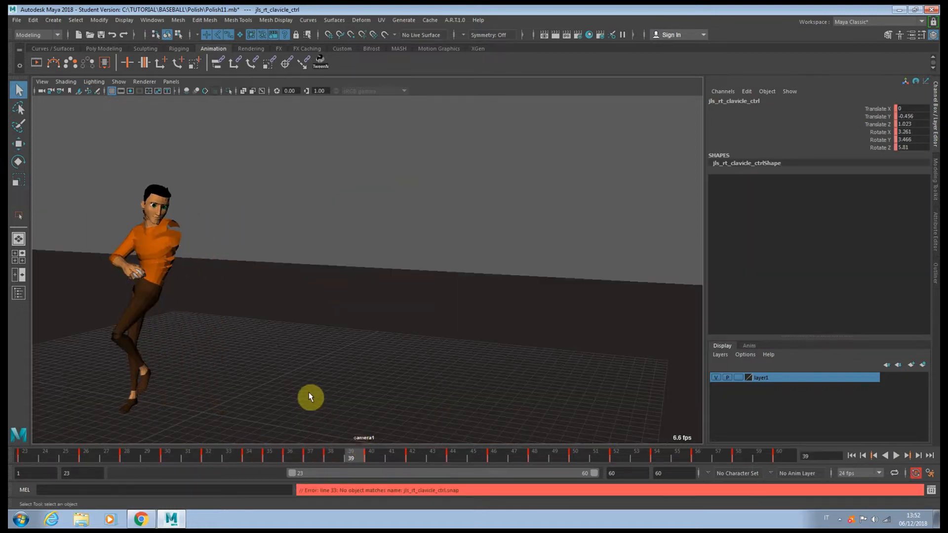
key(backslash)
middle_drag(232, 300, 434, 309)
right_drag(237, 326, 527, 321)
middle_drag(270, 291, 309, 330)
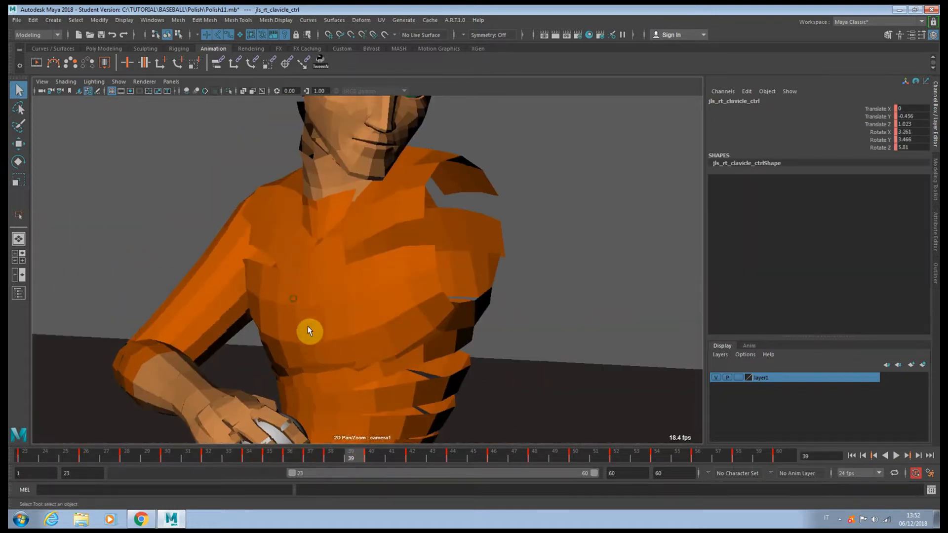
key(e)
middle_drag(286, 292, 383, 426)
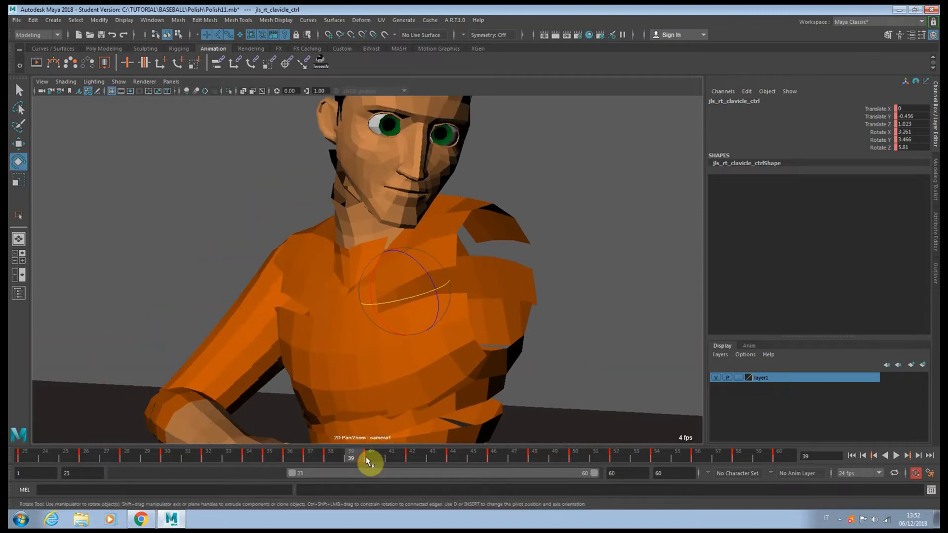
drag(366, 457, 433, 460)
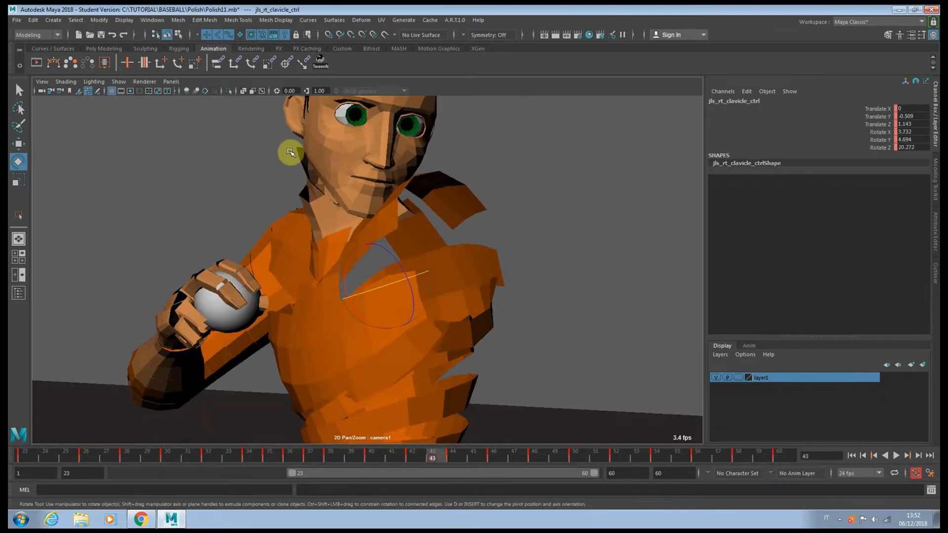
- Open the Graph Editor and isolate and frame the right clavicle control's Rotate Z curve between frames 23 and 60
click(151, 19)
mouse_move(247, 75)
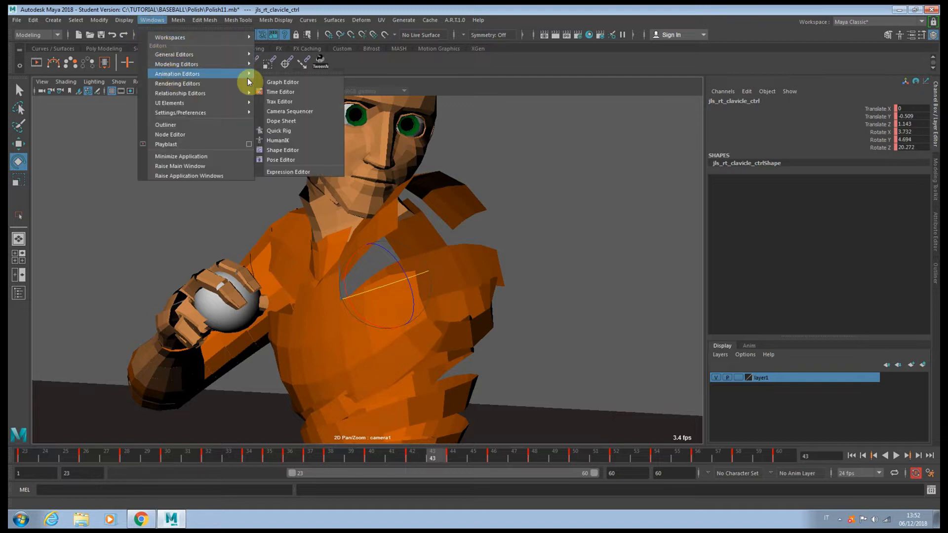
click(274, 83)
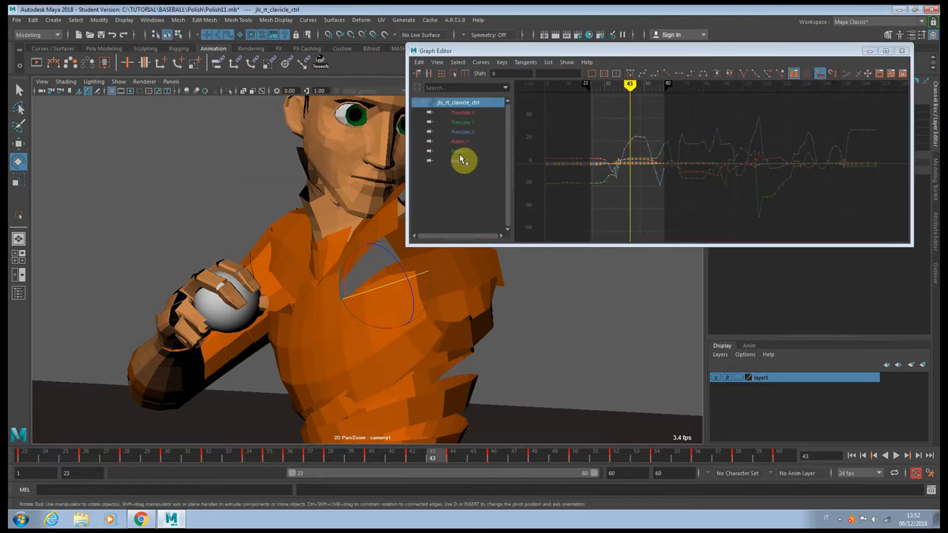
click(463, 161)
drag(596, 126, 643, 174)
key(f)
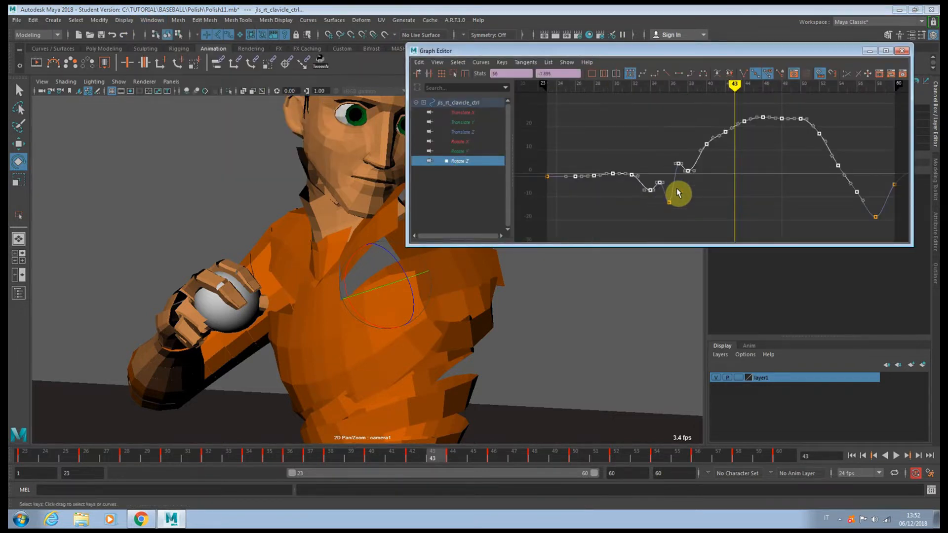
- Lower the right clavicle's Rotate Z keys at frames 40 and 37 to remove the bump in the curve
scroll(706, 159, up, 3)
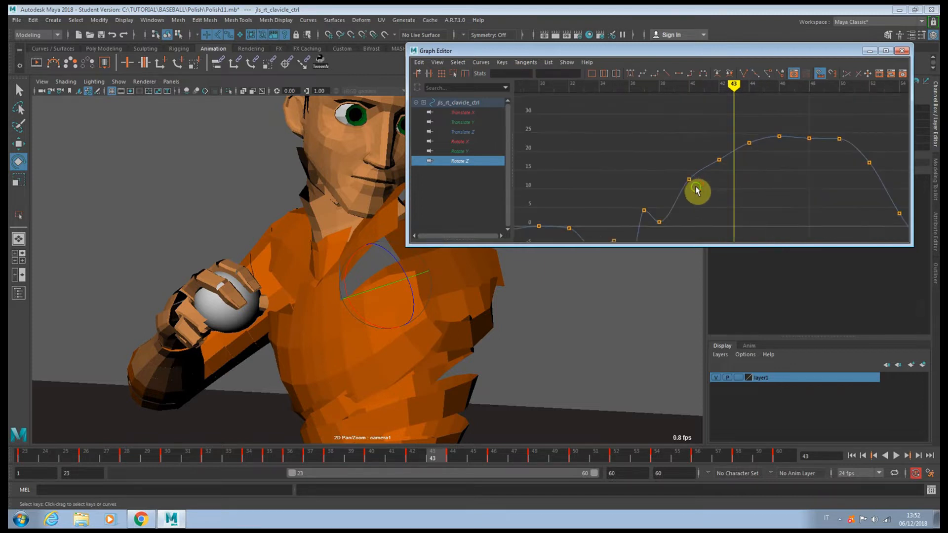
key(comma)
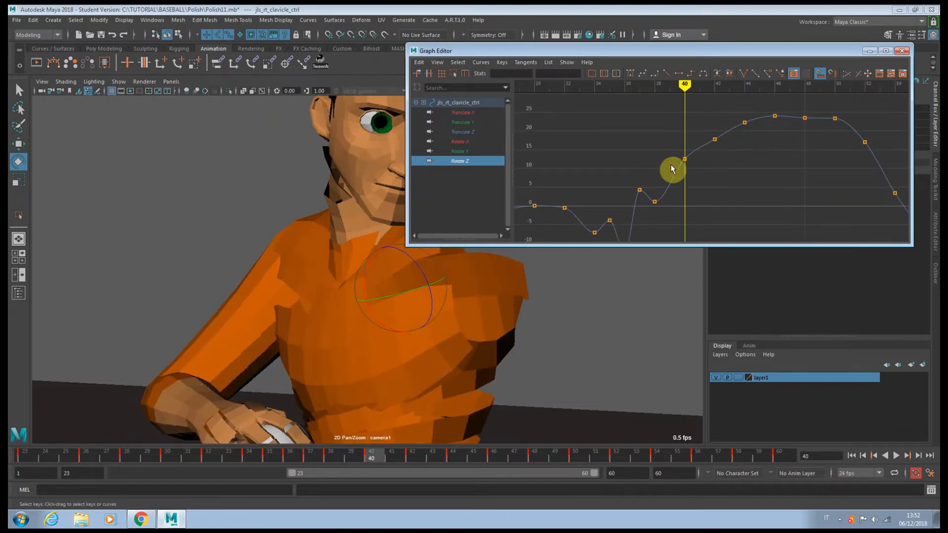
drag(674, 151, 691, 170)
middle_drag(686, 163, 687, 187)
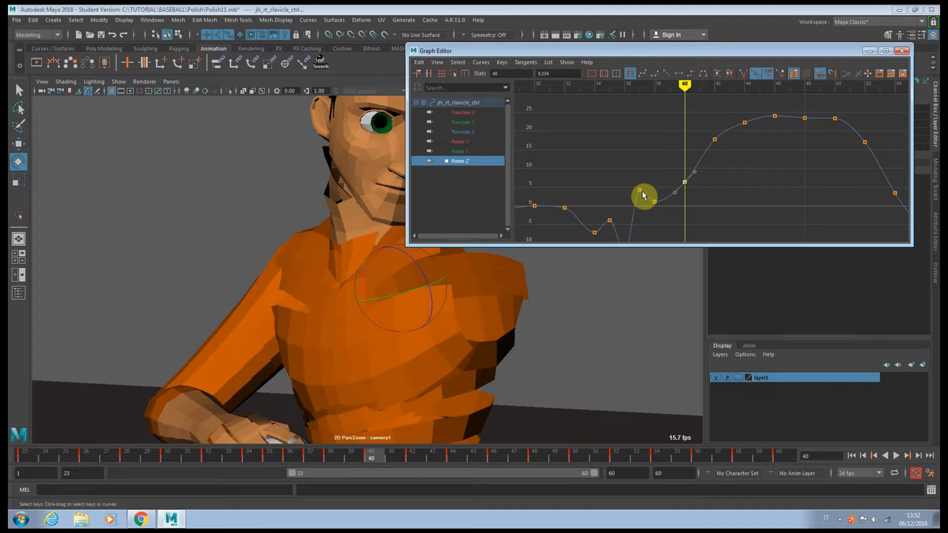
drag(634, 178, 649, 200)
key(comma)
key(comma)
middle_drag(647, 201, 658, 143)
- Fine-tune the right clavicle's Rotate Z keys at frames 38 and 37, and lower the frame 35 key to about -11.1
drag(647, 129, 666, 156)
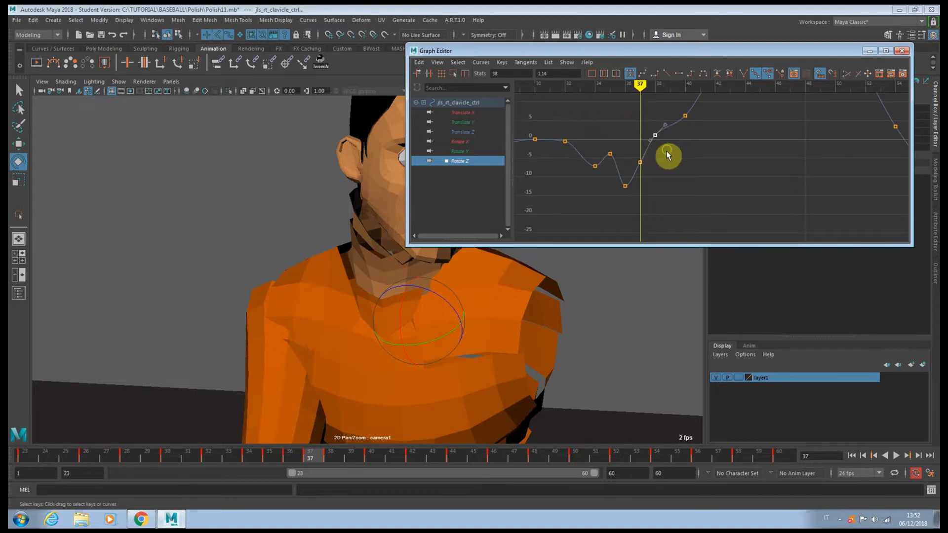
middle_drag(666, 152, 665, 159)
drag(632, 151, 649, 168)
middle_drag(647, 162, 647, 166)
drag(601, 140, 625, 166)
middle_drag(624, 166, 612, 212)
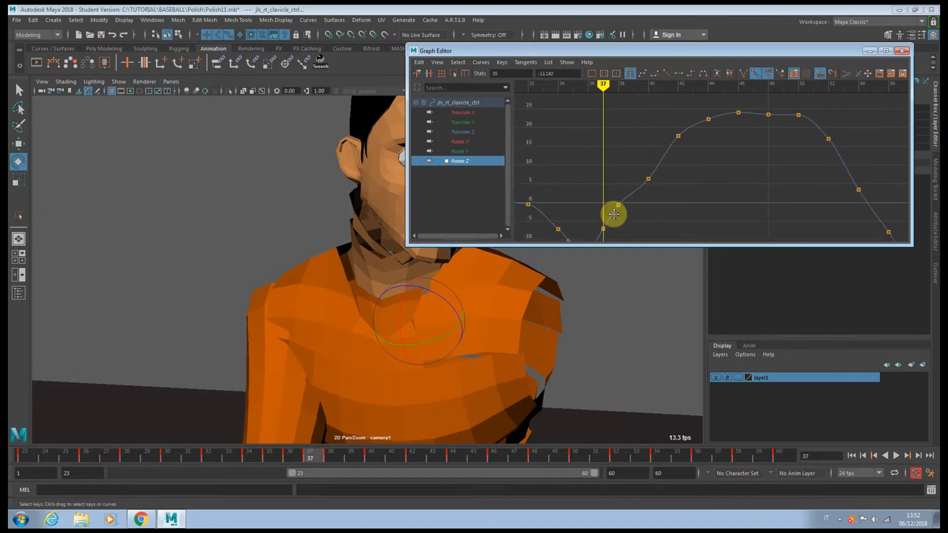
- Lower the right clavicle's Rotate Z keys at frames 42 and 44 to even out the rise toward frame 46
drag(607, 195, 626, 213)
key(period)
key(period)
key(period)
drag(657, 124, 704, 159)
middle_drag(688, 150, 685, 164)
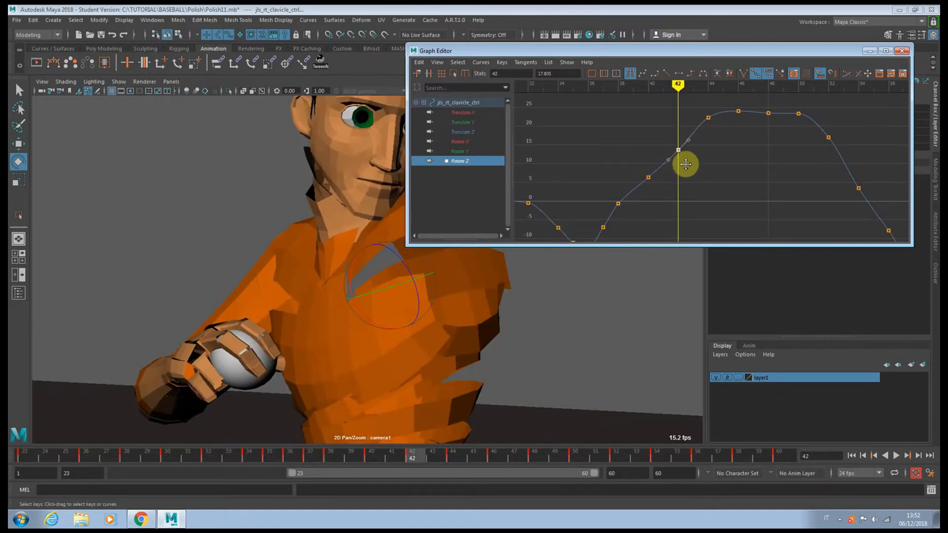
drag(695, 113, 718, 133)
key(period)
middle_drag(718, 134, 718, 143)
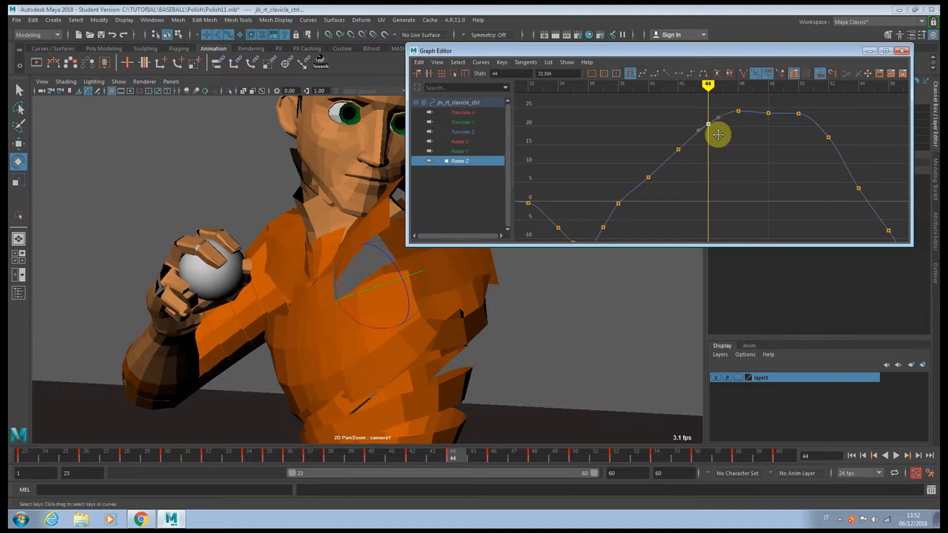
key(period)
key(period)
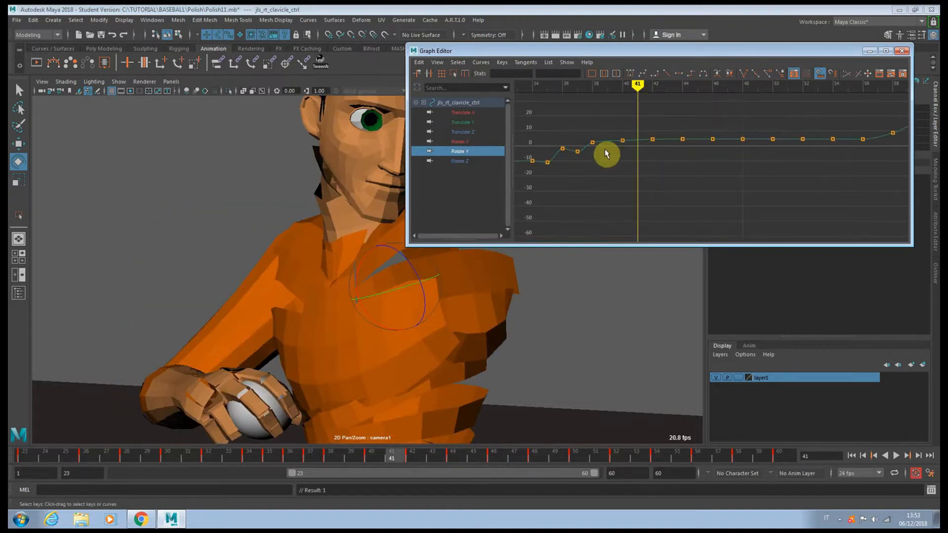
- Rotate the right clavicle control around Y at frame 40 to bring its Rotate Y key slightly below zero
alt+middle_drag(607, 153, 601, 197)
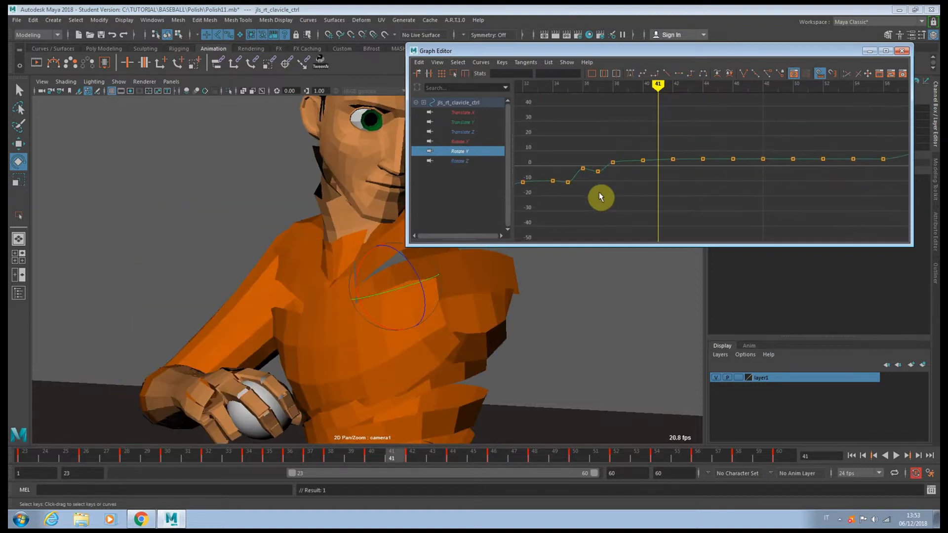
click(419, 452)
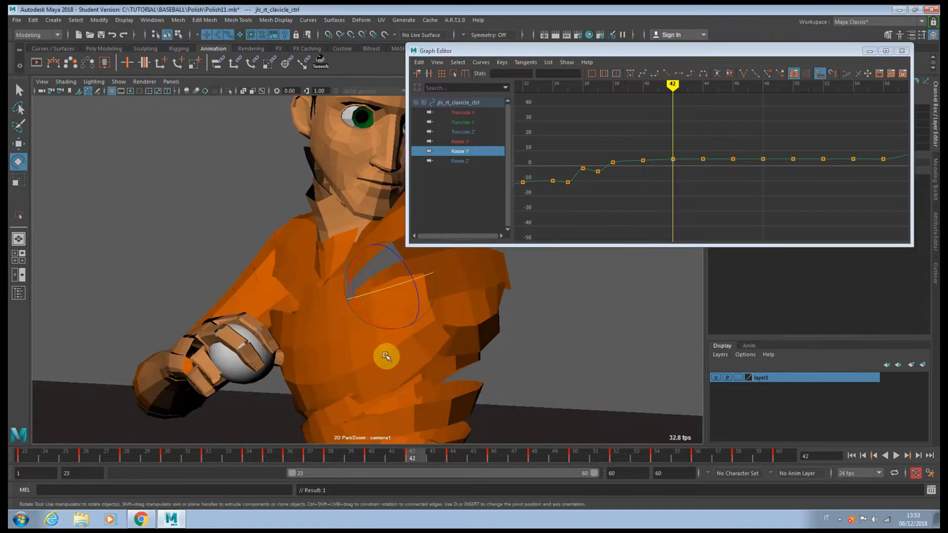
key(comma)
drag(374, 300, 379, 298)
- Lower the right clavicle's Rotate Y key at frame 38 to about -3.3
drag(603, 151, 622, 170)
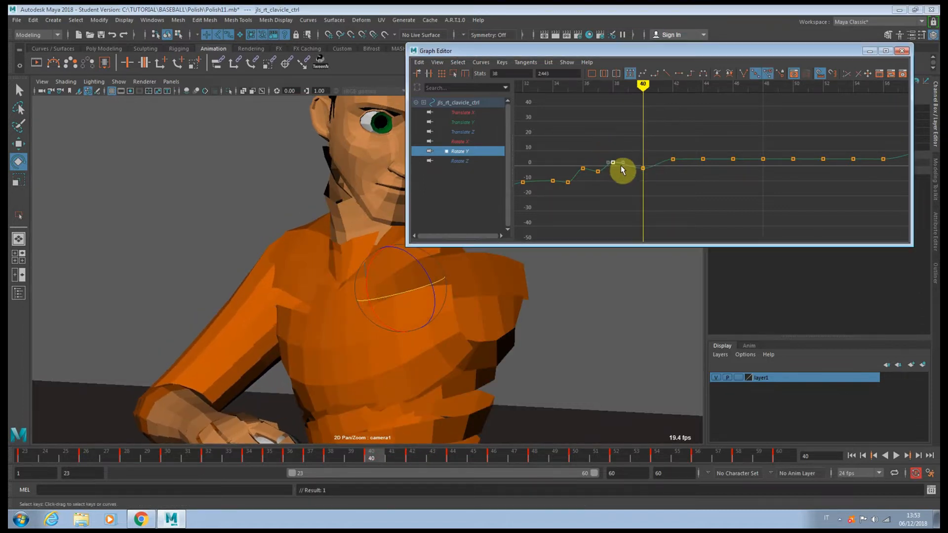
scroll(621, 169, up, 5)
key(comma)
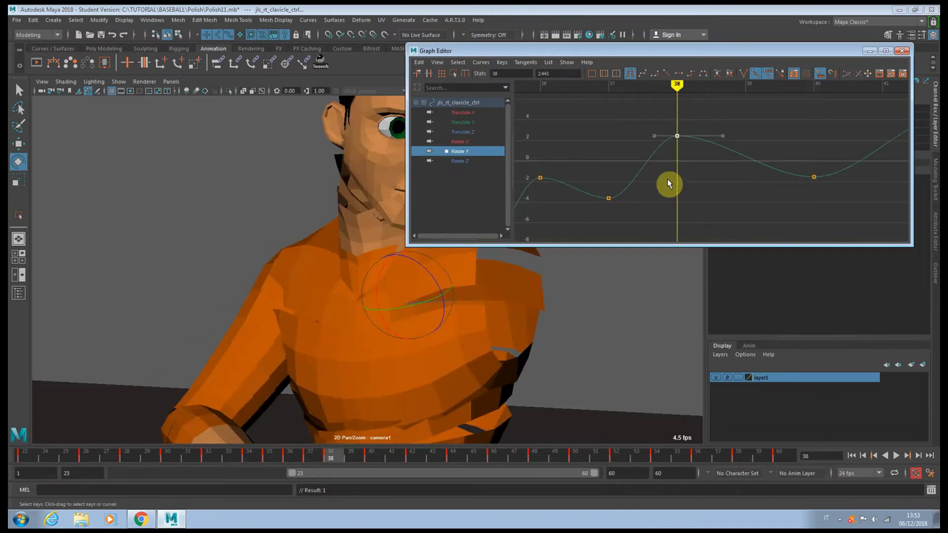
middle_drag(680, 166, 684, 218)
key(f)
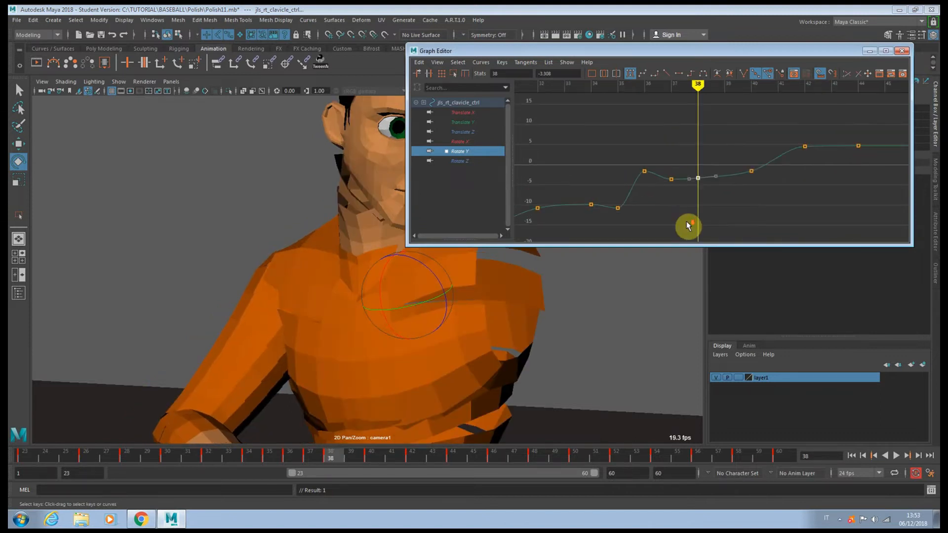
- Lower the right clavicle's Rotate Y keys at frames 36 and 37 so the curve climbs evenly from frame 35
key(comma)
key(comma)
drag(621, 157, 645, 180)
middle_drag(656, 198, 654, 216)
key(period)
drag(658, 169, 682, 194)
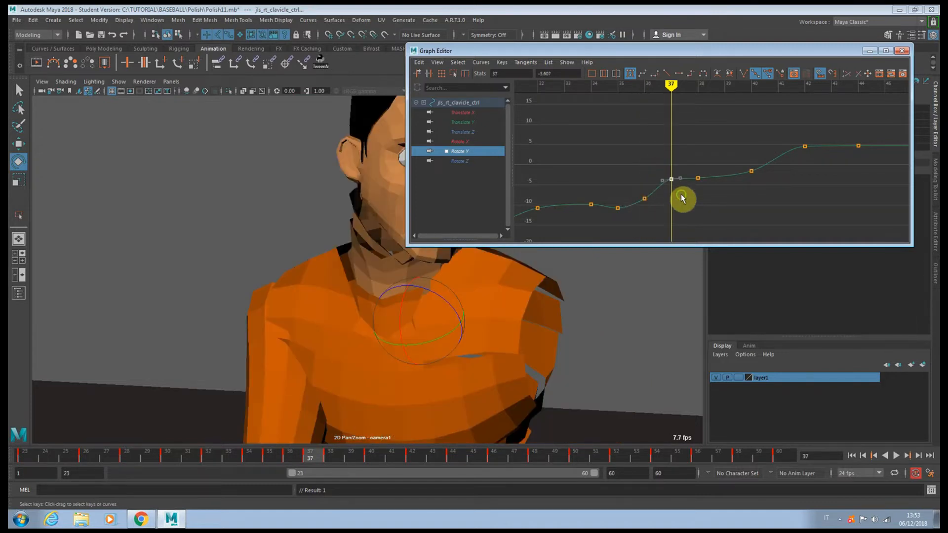
middle_drag(682, 196, 680, 203)
- Lower the right clavicle's Rotate Y key at frame 42 to about 1.6
key(period)
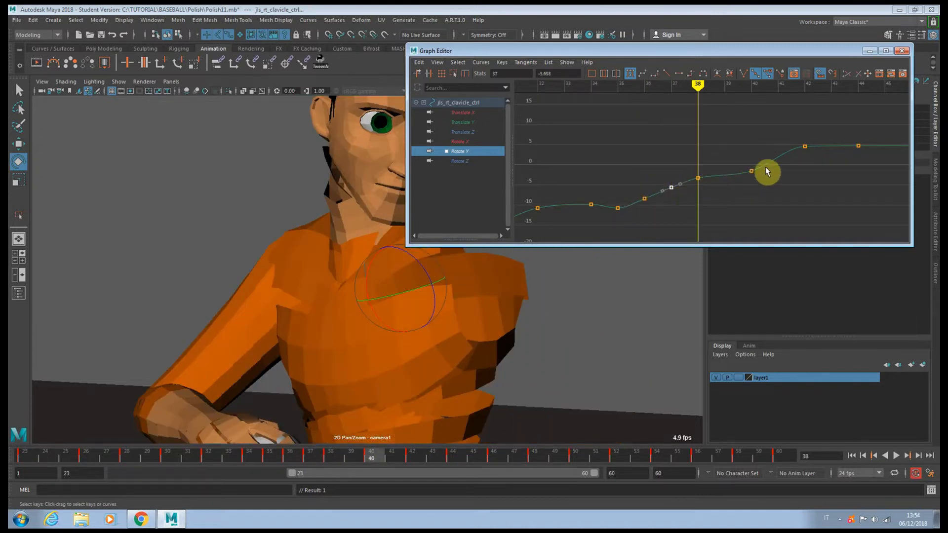
key(period)
key(period)
drag(792, 126, 816, 166)
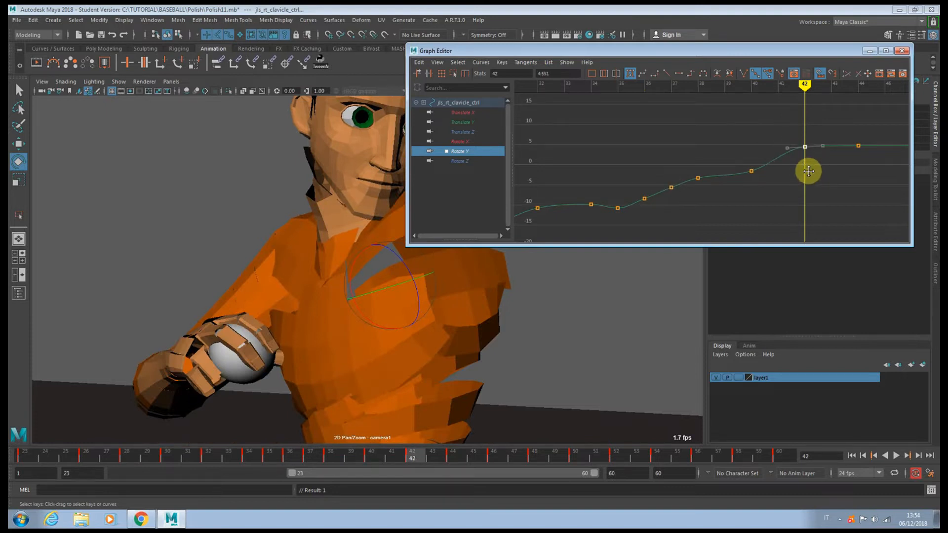
middle_drag(808, 172, 810, 180)
- Lower the right clavicle's Rotate Y key at frame 44 to about 4.2 and adjust the keys at frames 44 and 46 together
key(period)
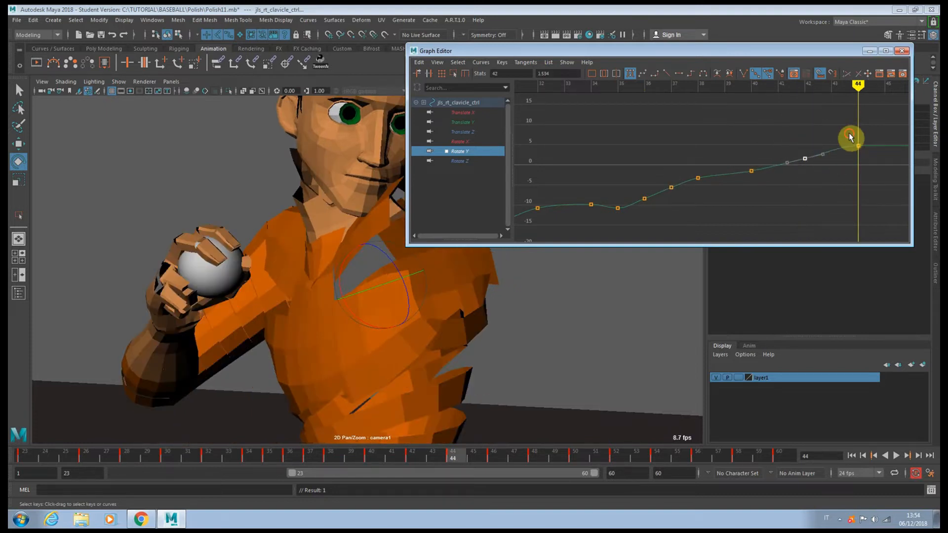
middle_drag(867, 167, 668, 171)
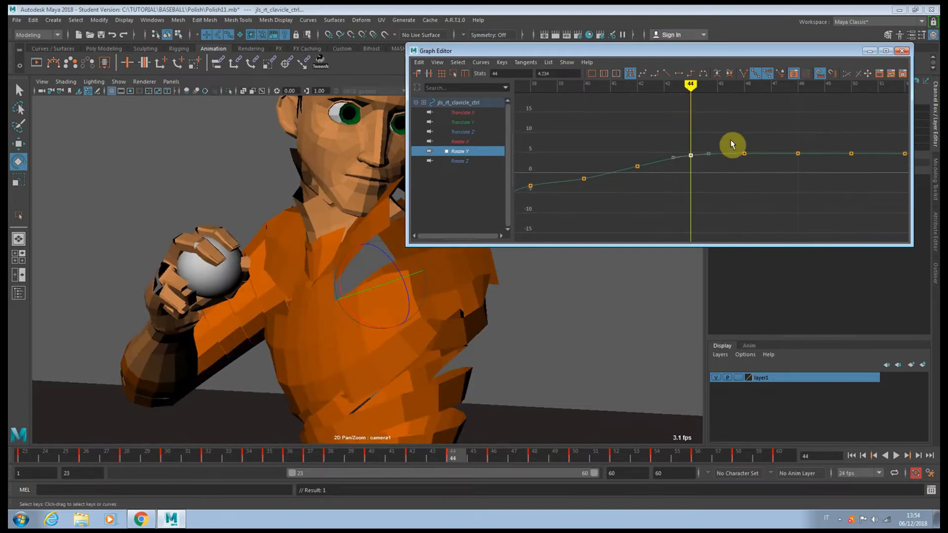
drag(732, 132, 766, 163)
drag(666, 134, 766, 175)
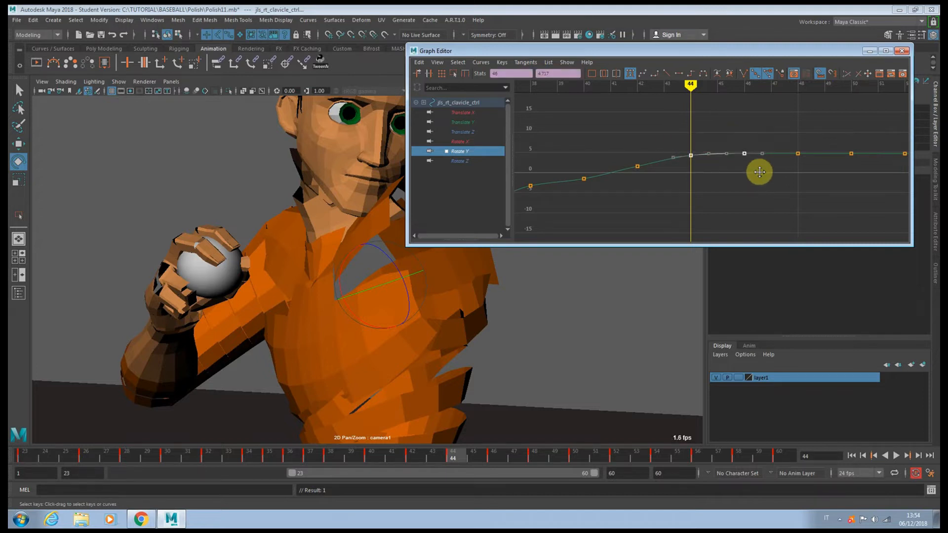
middle_drag(760, 174, 760, 170)
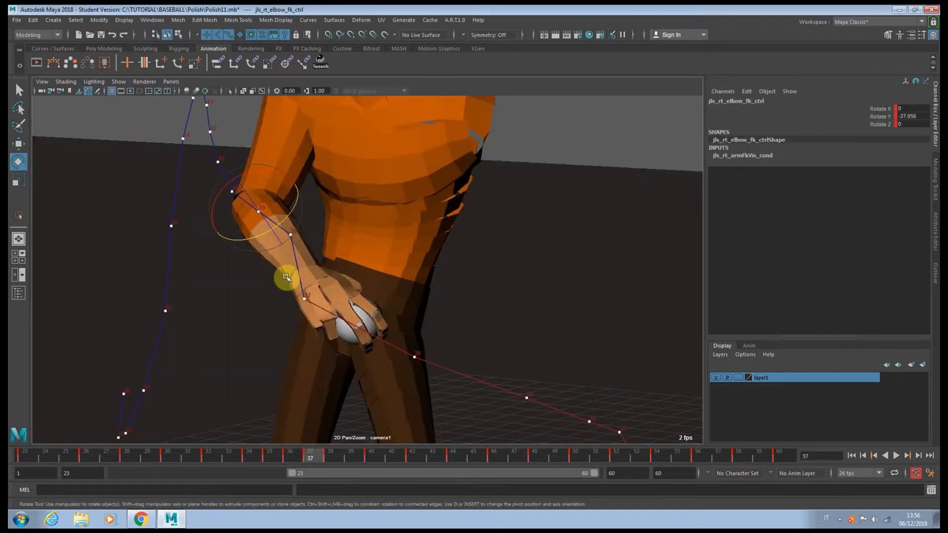
- Rotate the right elbow FK control around Y to about -43.2 at frame 37, and adjust and key its rotation at frame 38
drag(259, 239, 266, 240)
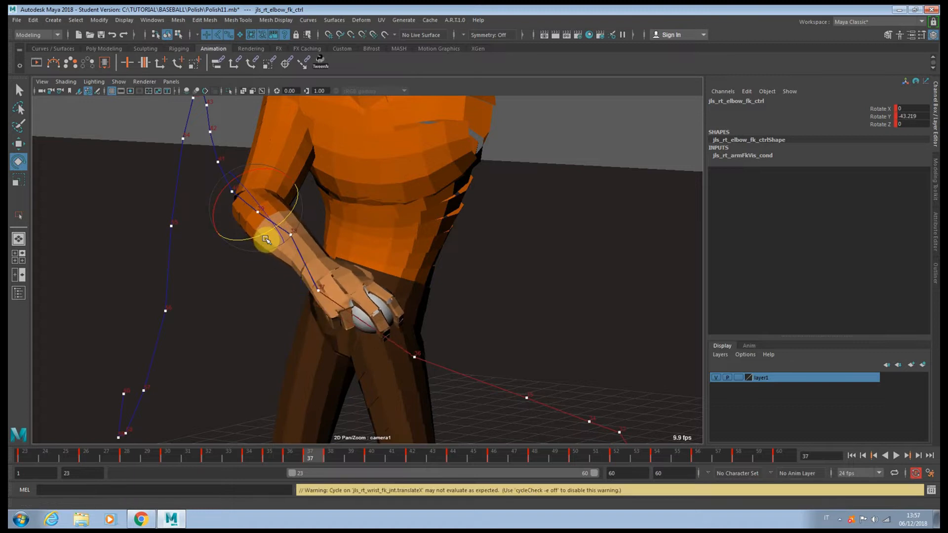
key(.)
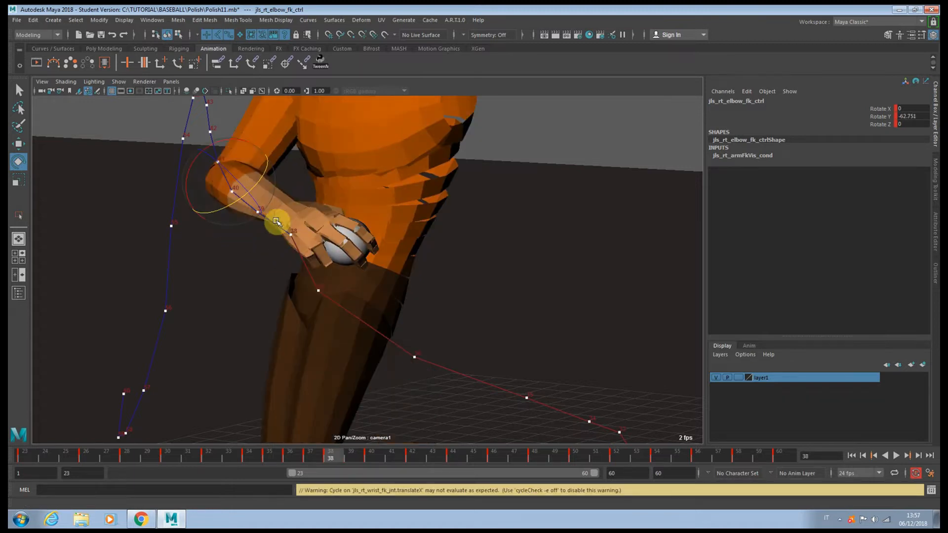
drag(248, 191, 248, 193)
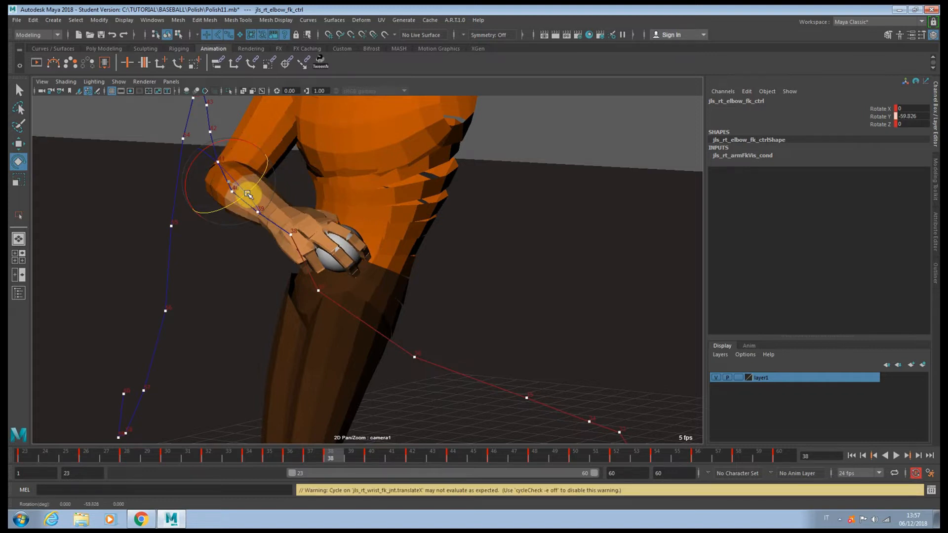
key(s)
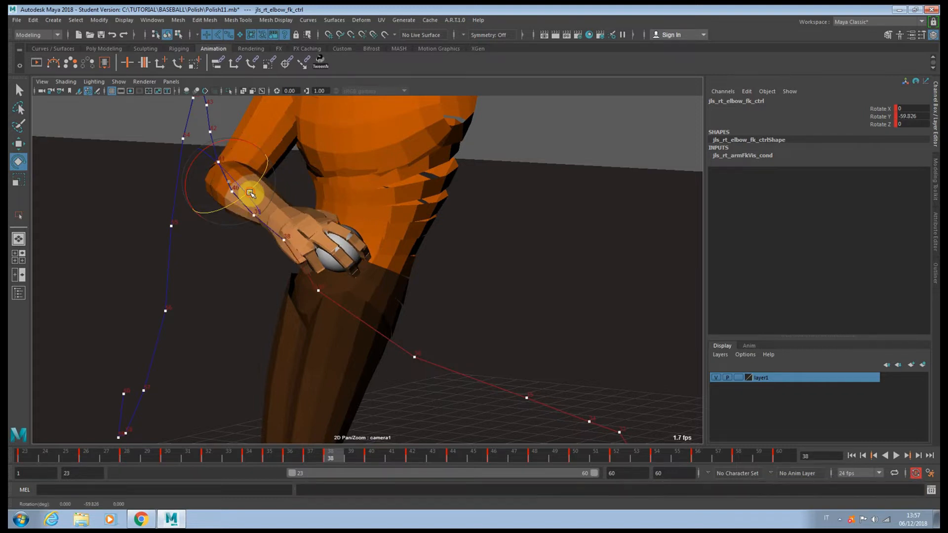
drag(248, 192, 250, 193)
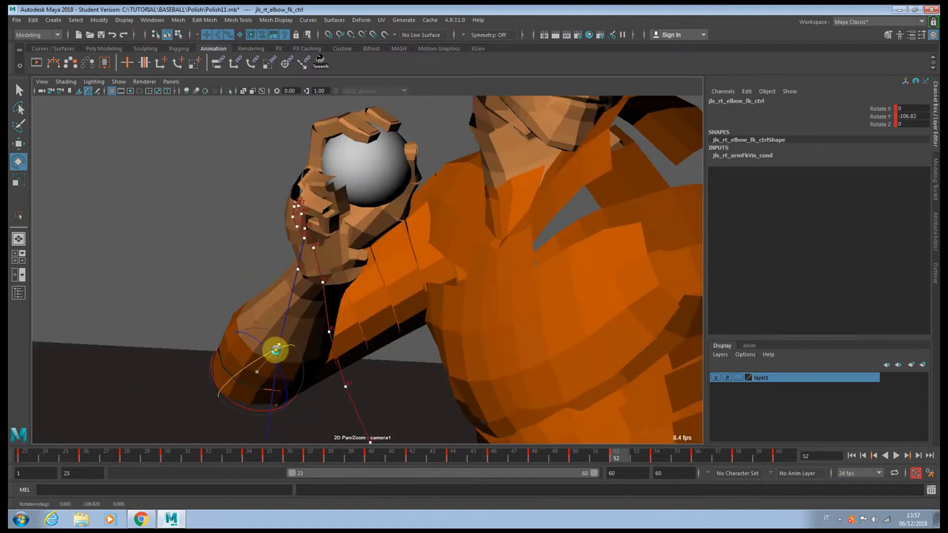
- Adjust the right elbow FK control's Y rotation at frames 46 and 45 to even out its motion trail
mouse_move(275, 351)
mouse_down()
mouse_move(316, 330)
mouse_move(297, 359)
mouse_up()
key(alt+v)
key(alt+v)
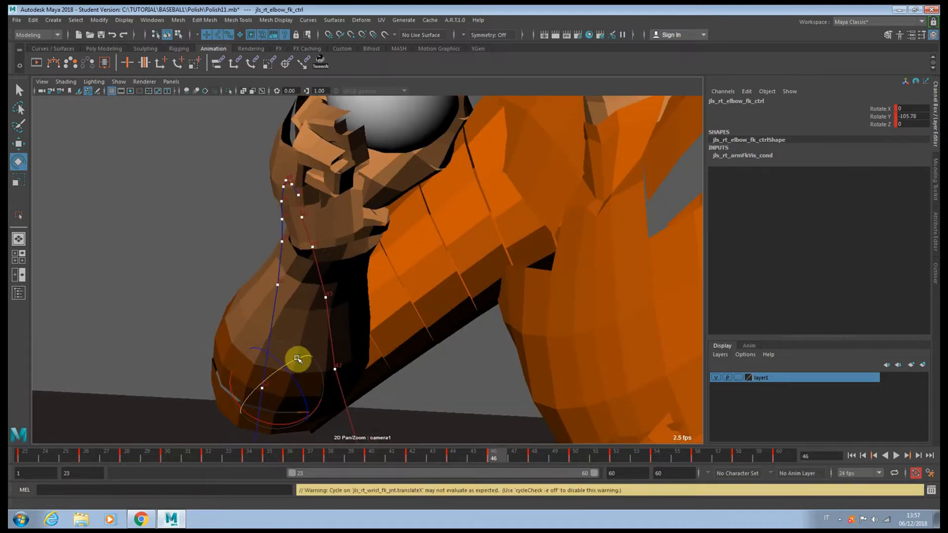
click(482, 455)
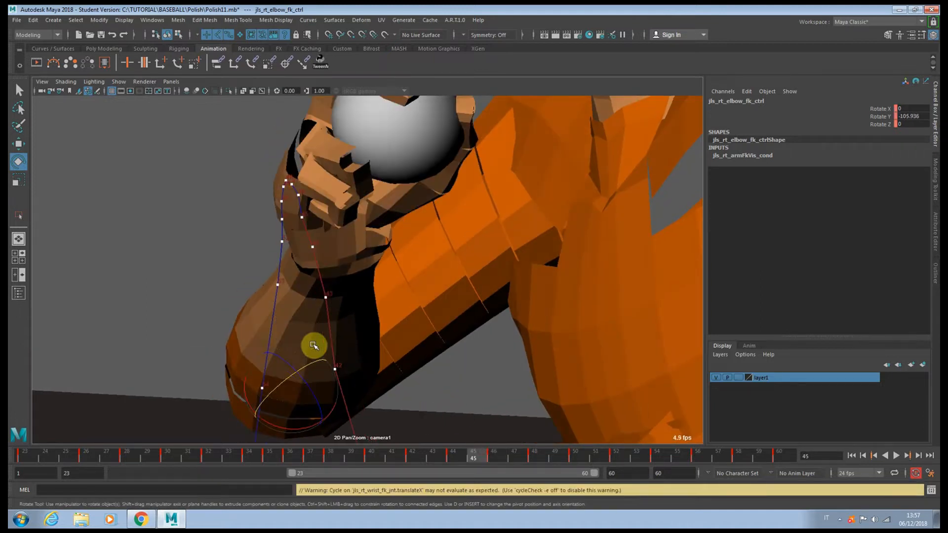
drag(305, 363, 306, 363)
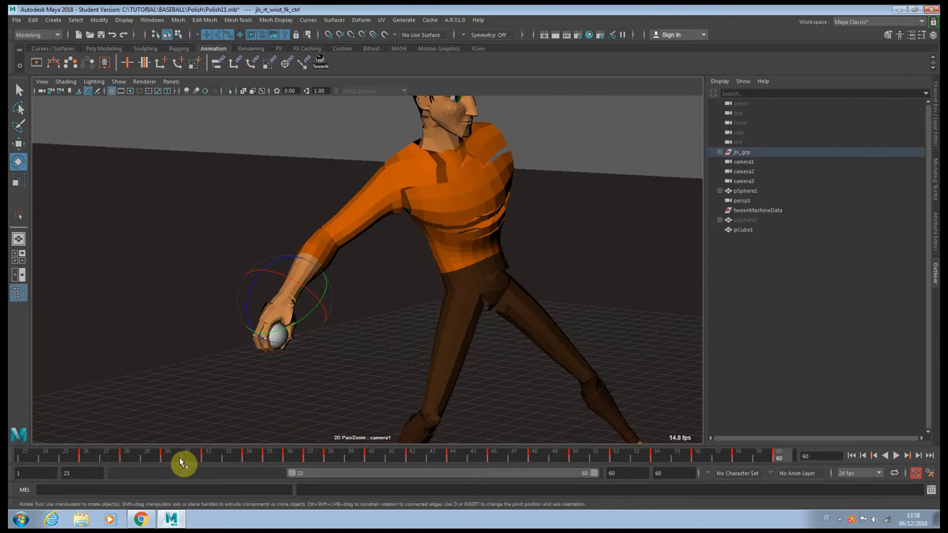
- Rotate the right wrist FK control around Z at frame 35 so it flows between the neighbouring frames
drag(194, 456, 231, 457)
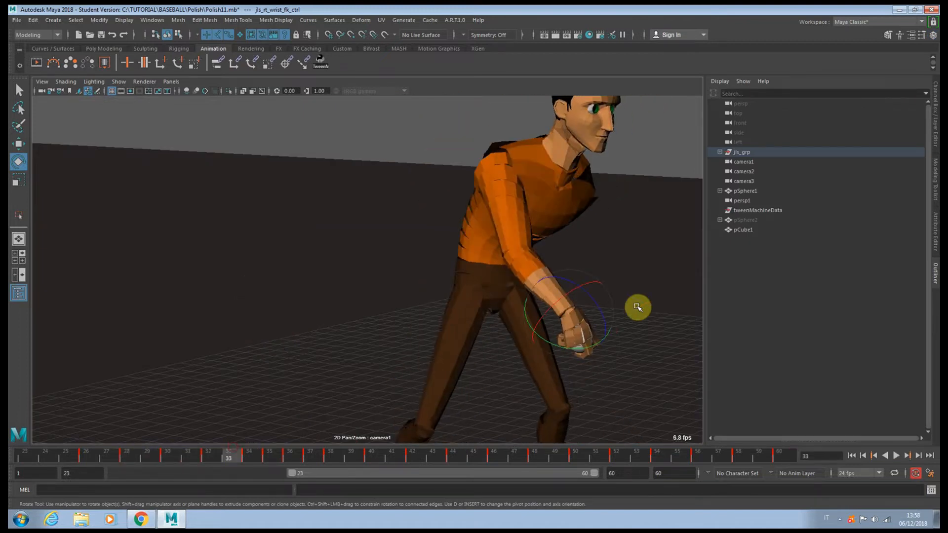
key(alt+period)
key(alt+period)
key(alt+period)
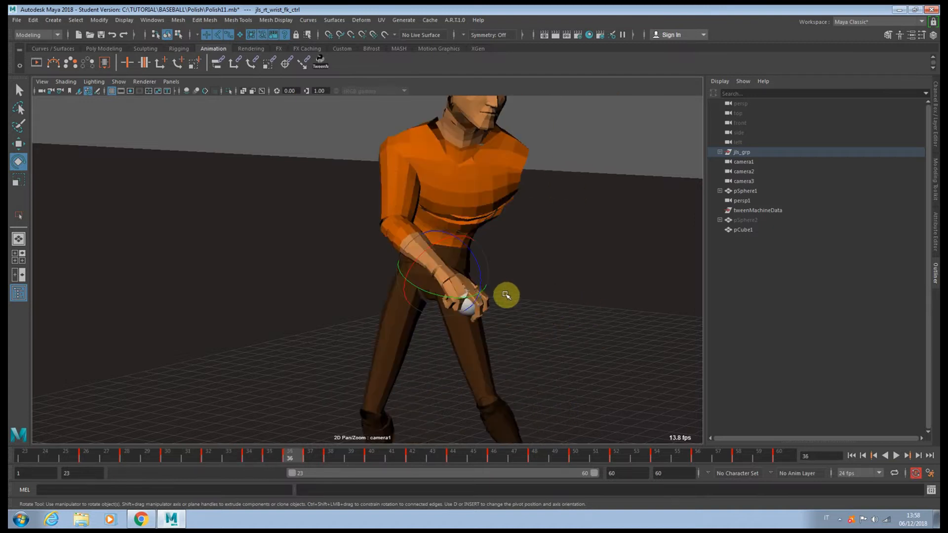
key(alt+comma)
key(alt+comma)
key(alt+period)
key(alt+period)
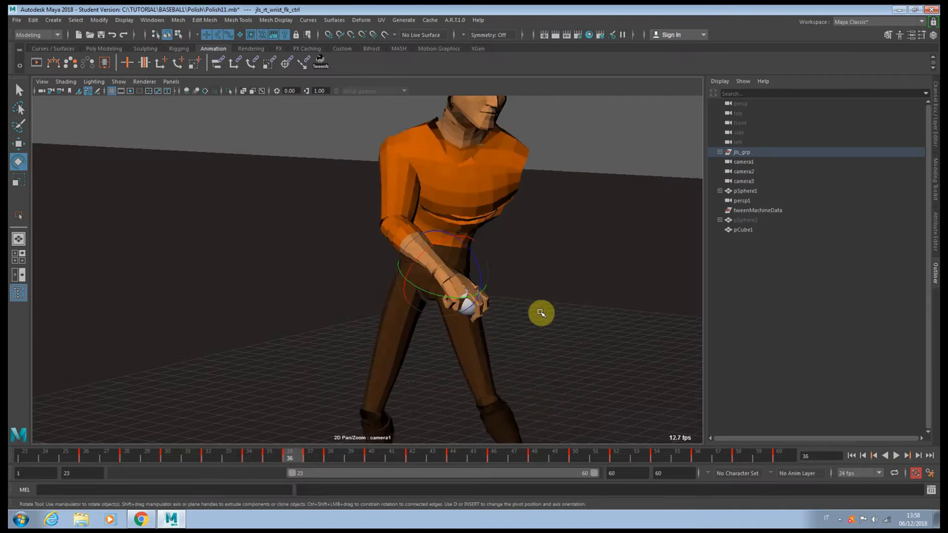
key(alt+comma)
key(alt+comma)
drag(548, 297, 549, 301)
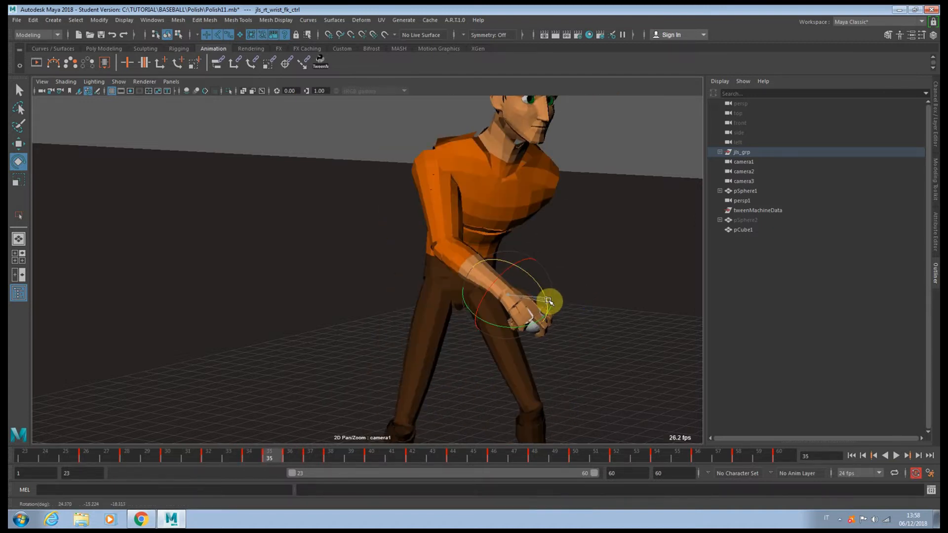
key(alt+period)
key(alt+period)
key(alt+comma)
key(alt+comma)
key(alt+period)
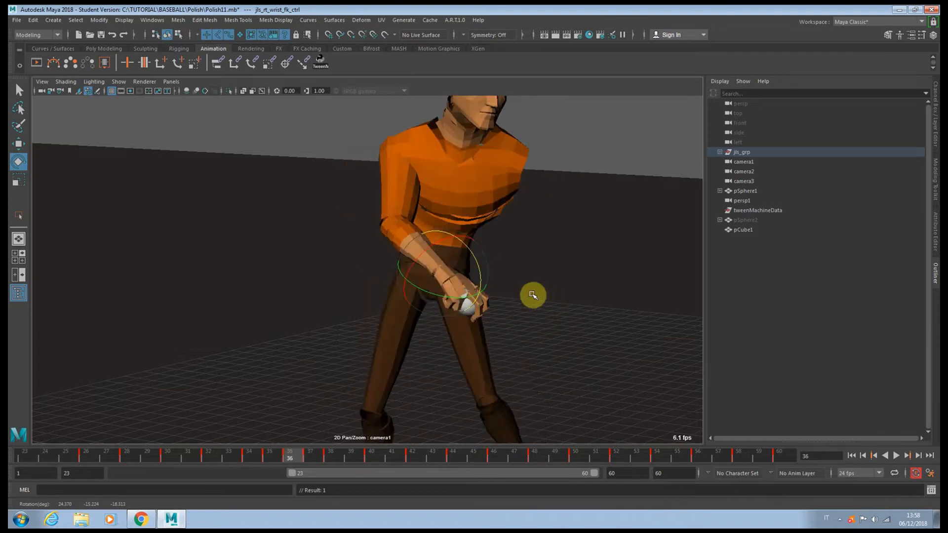
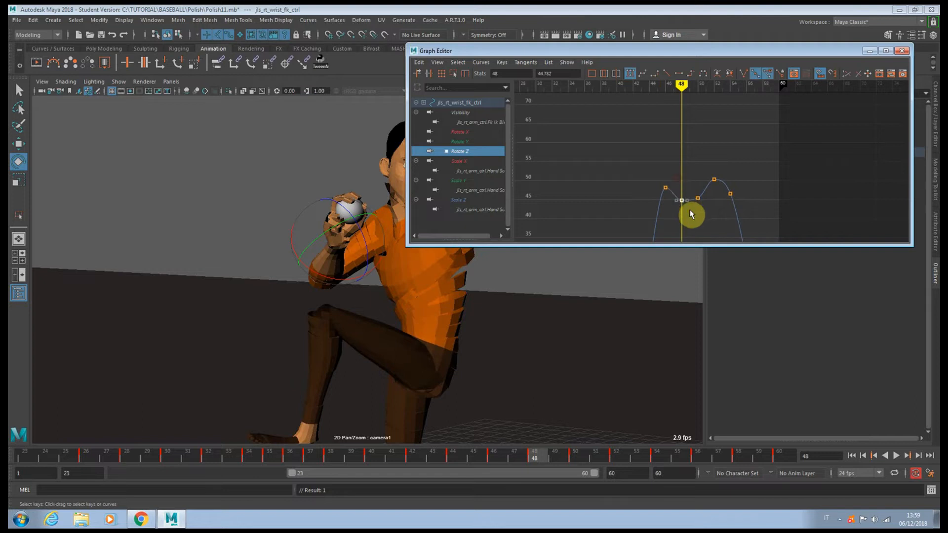
- Raise the right wrist's Rotate Z keys to about 52.5 at frame 48 and about 50.8 at frame 50
middle_drag(691, 215, 688, 197)
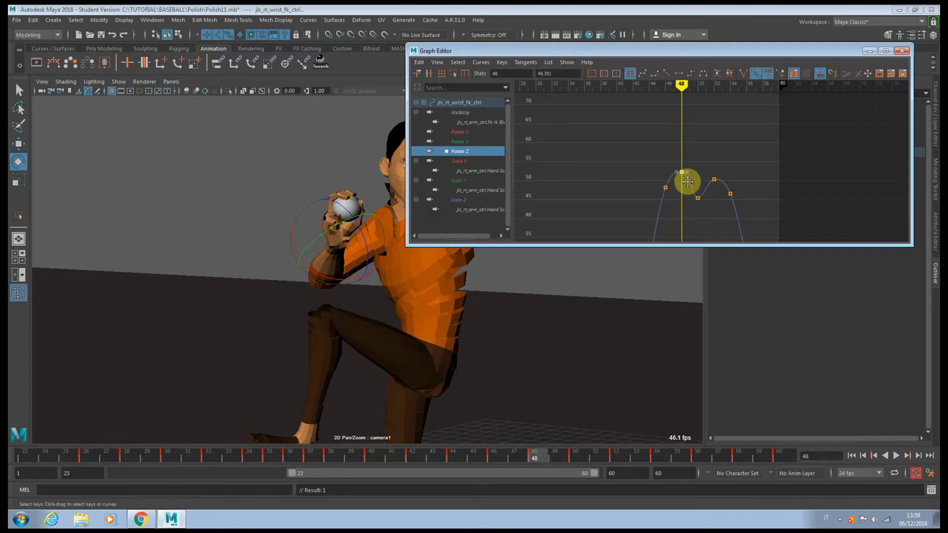
key(period)
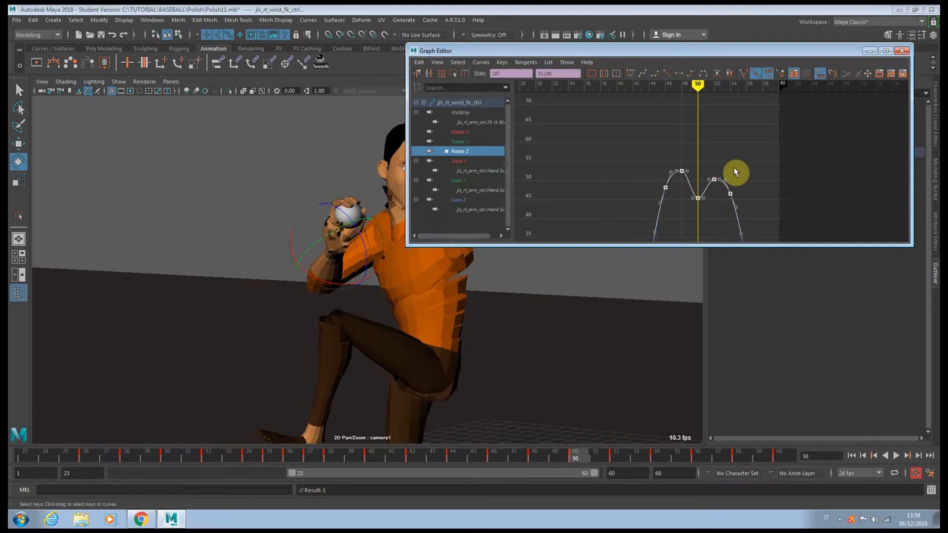
click(700, 201)
middle_drag(703, 206, 703, 192)
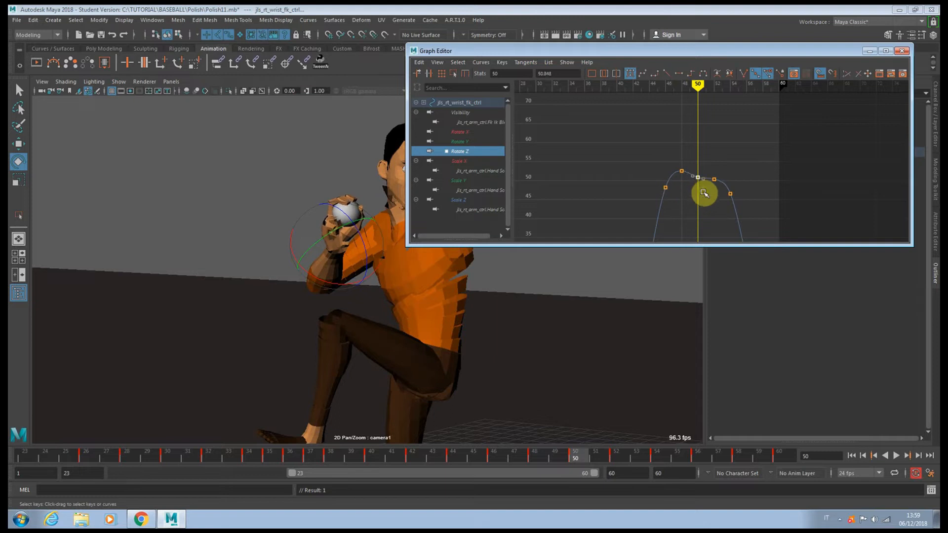
key(comma)
key(period)
key(period)
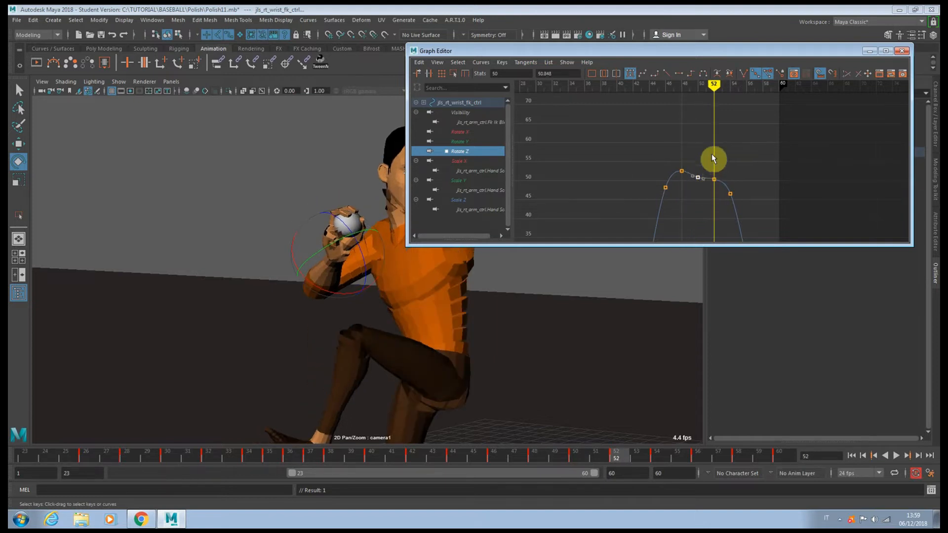
- Lower the right wrist's Rotate Z keys at frames 52 and 54 together to about 48.2 and 44.2
drag(712, 158, 757, 211)
middle_drag(718, 207, 715, 213)
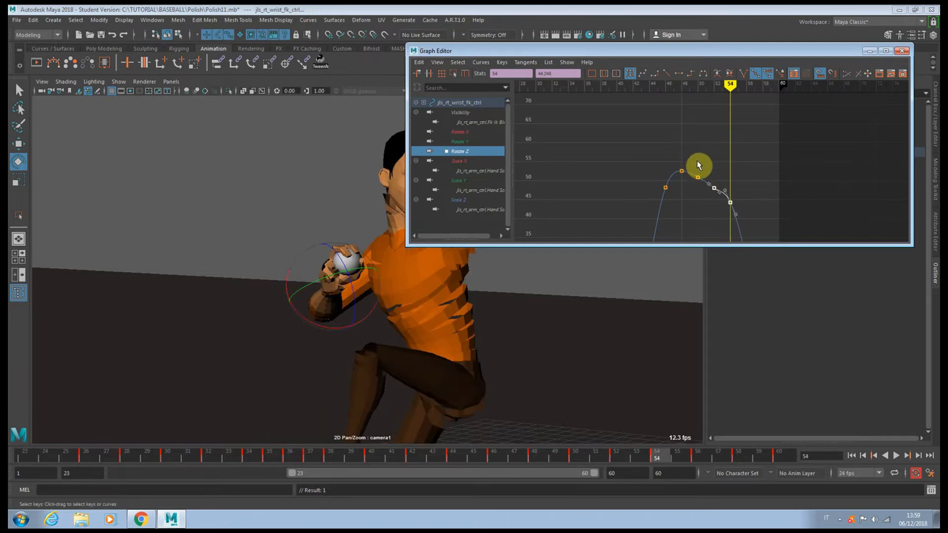
key(period)
key(period)
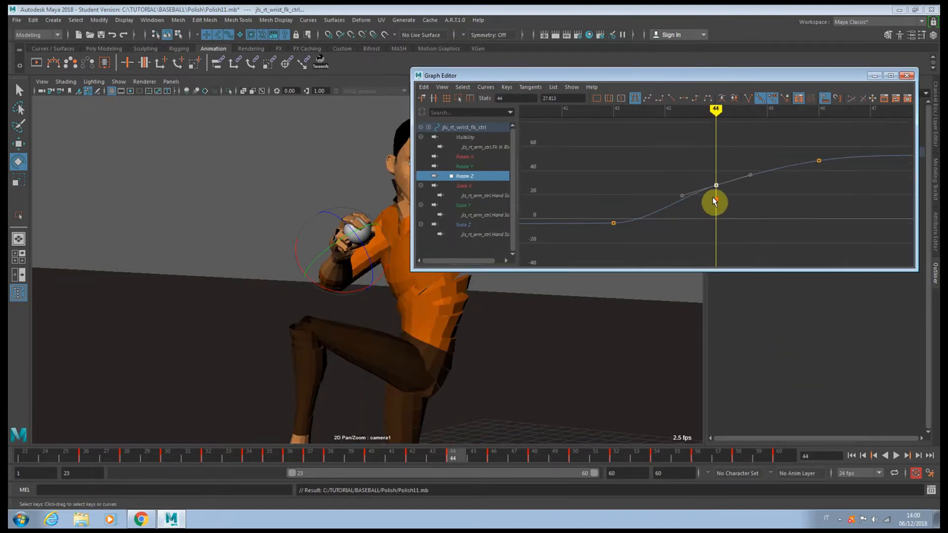
- Lower the right wrist's Rotate Z keys to about 19 at frame 44 and about 40 at frame 46
middle_drag(715, 200, 592, 224)
drag(657, 163, 692, 202)
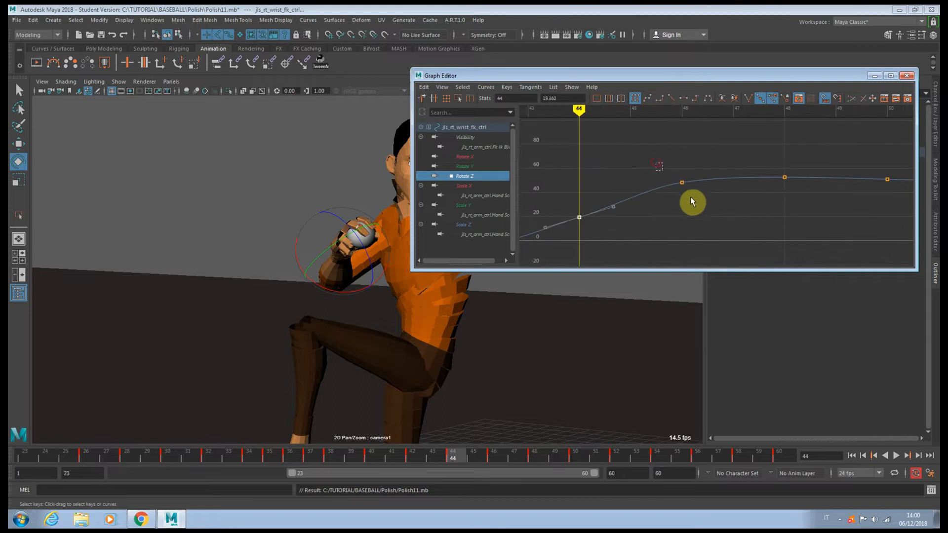
key(period)
middle_drag(685, 190, 686, 199)
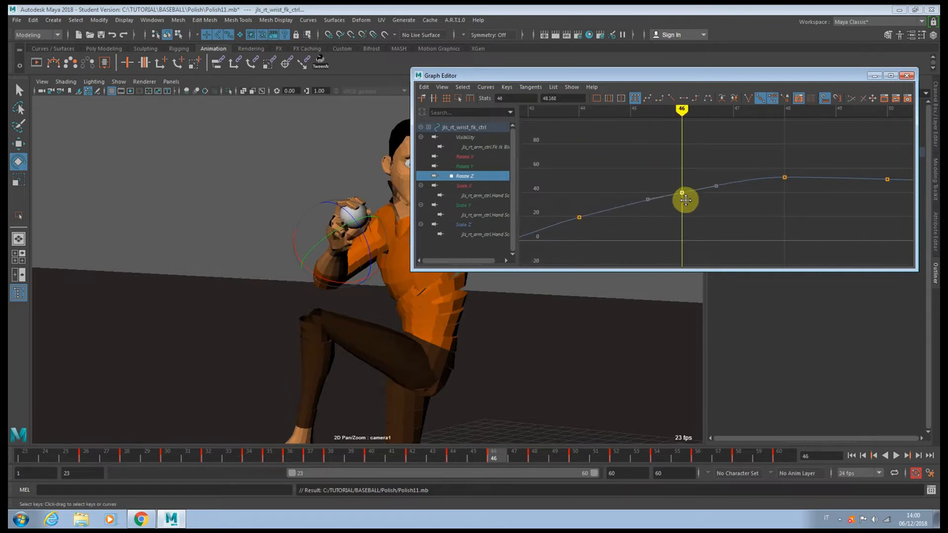
- Round the wrist's Rotate Z peak by moving the keys to about 51 at frame 48, 56 at frame 50 and 52 at frame 52
drag(752, 165, 813, 200)
key(f)
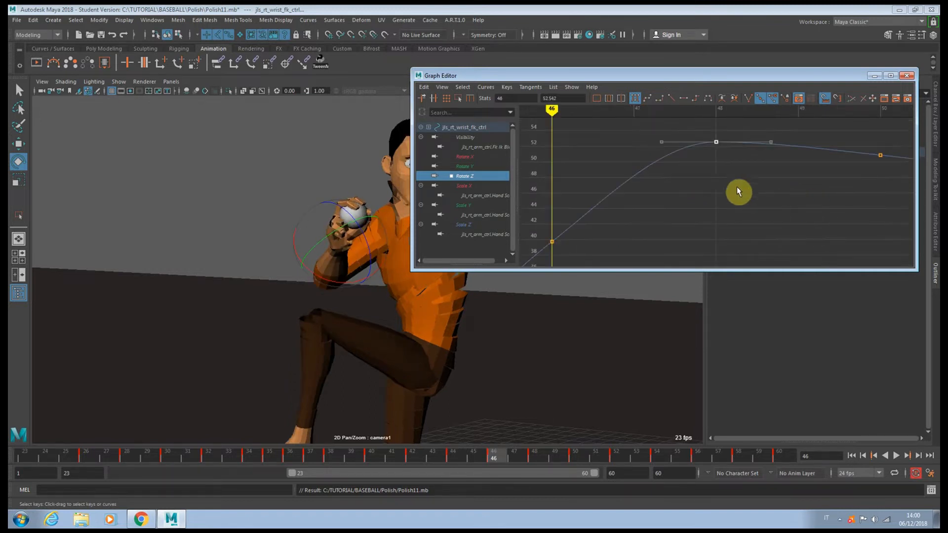
middle_drag(721, 181, 685, 197)
scroll(728, 201, down, 5)
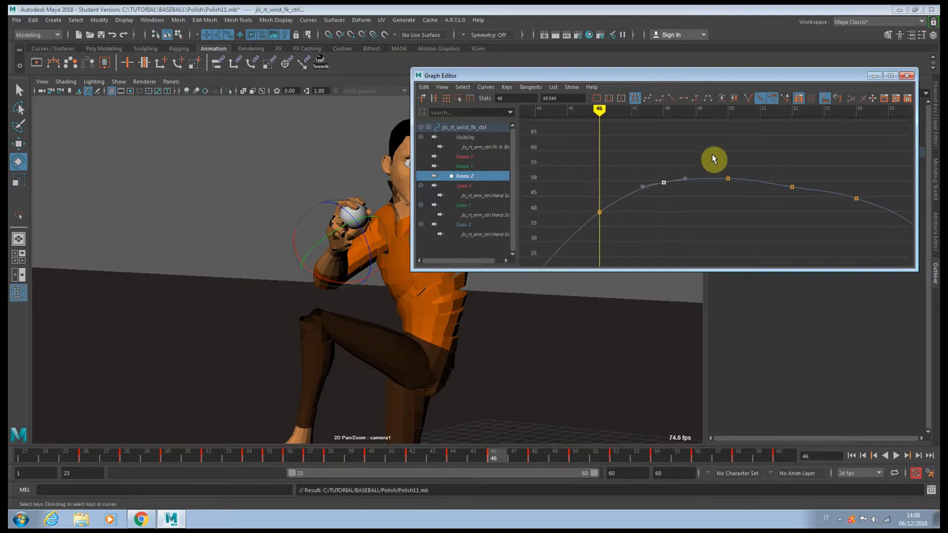
middle_drag(743, 199, 745, 185)
drag(627, 153, 676, 199)
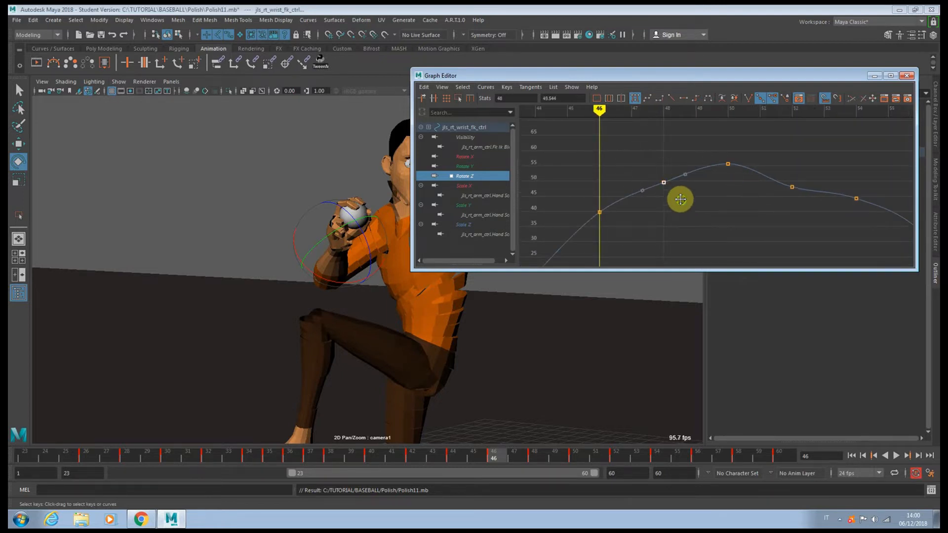
middle_drag(677, 199, 690, 193)
drag(775, 162, 800, 192)
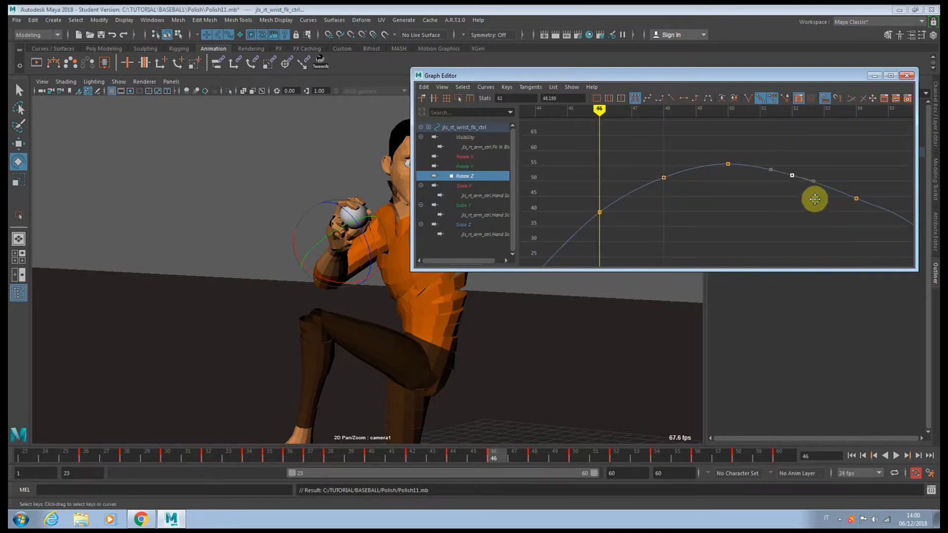
alt+middle_drag(814, 199, 682, 169)
drag(757, 174, 790, 213)
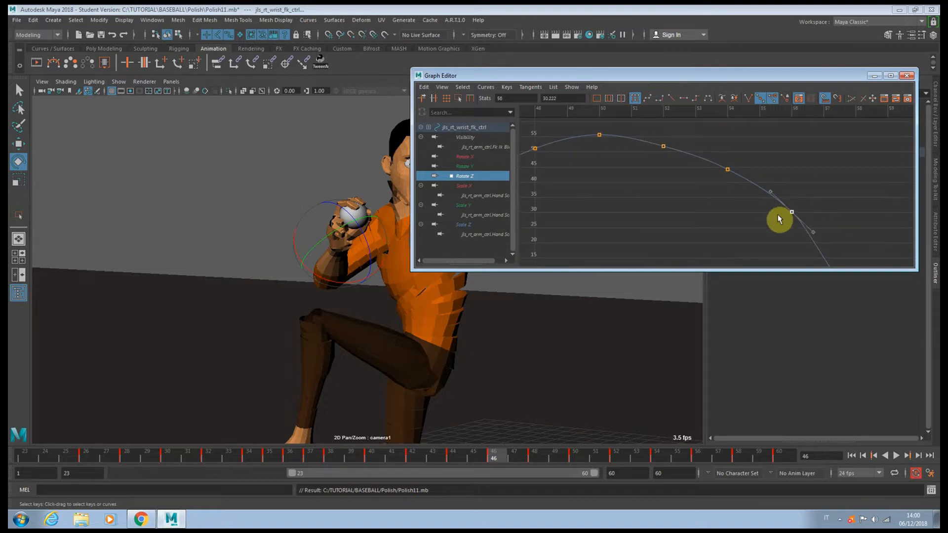
key(a)
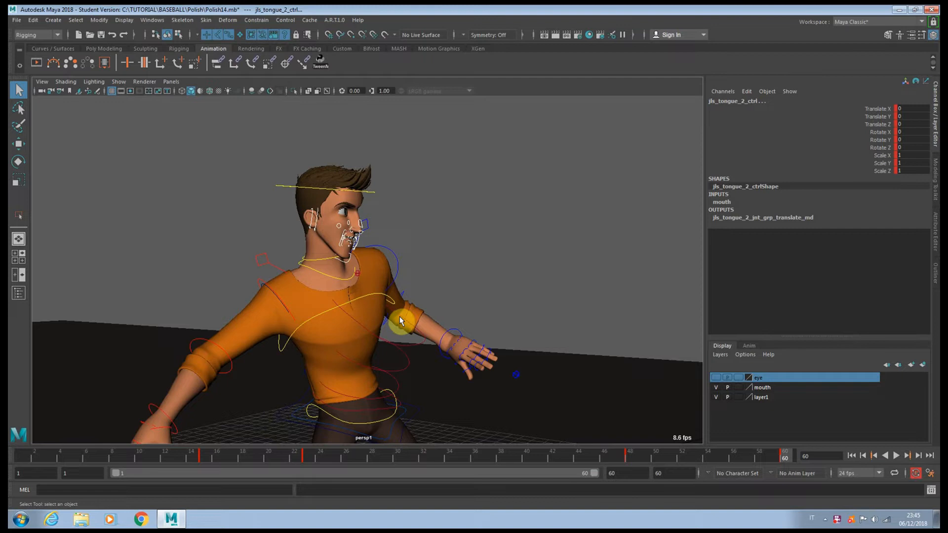
- At frame 15, move the mouth master control down to about Translate X -0.023 and Translate Y -0.046
click(206, 456)
mouse_move(381, 371)
alt+mouse_down()
mouse_move(233, 376)
mouse_move(275, 387)
mouse_move(287, 368)
mouse_move(237, 460)
mouse_move(305, 456)
mouse_move(205, 459)
alt+mouse_up()
alt+drag(316, 345, 280, 344)
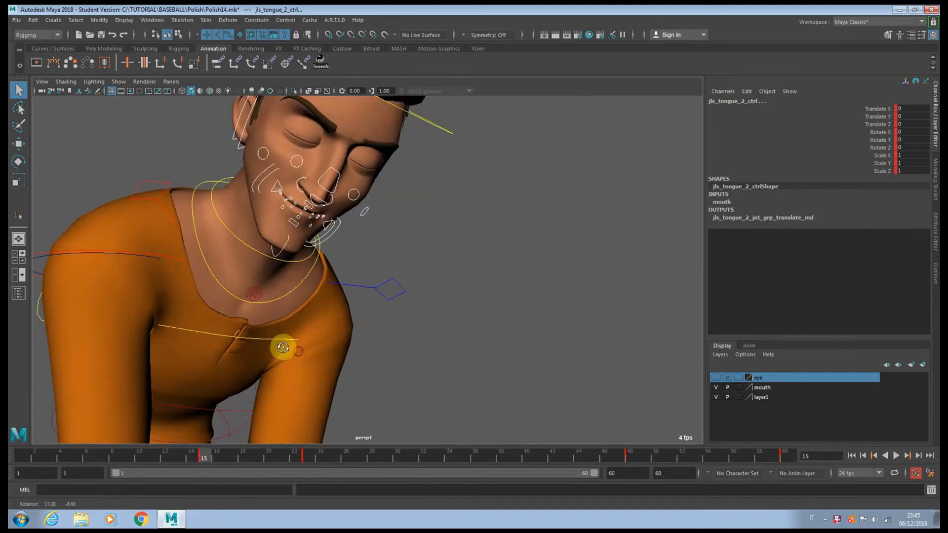
scroll(280, 344, down, 2)
alt+middle_drag(280, 344, 316, 384)
scroll(320, 370, up, 4)
scroll(317, 384, up, 3)
alt+drag(317, 384, 321, 368)
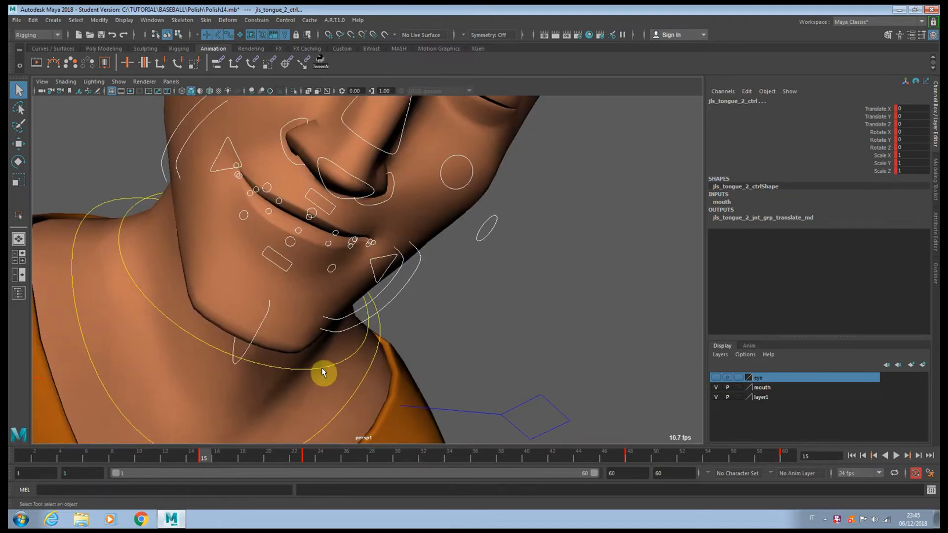
scroll(324, 363, down, 3)
alt+middle_drag(324, 363, 341, 377)
scroll(341, 377, up, 3)
click(426, 335)
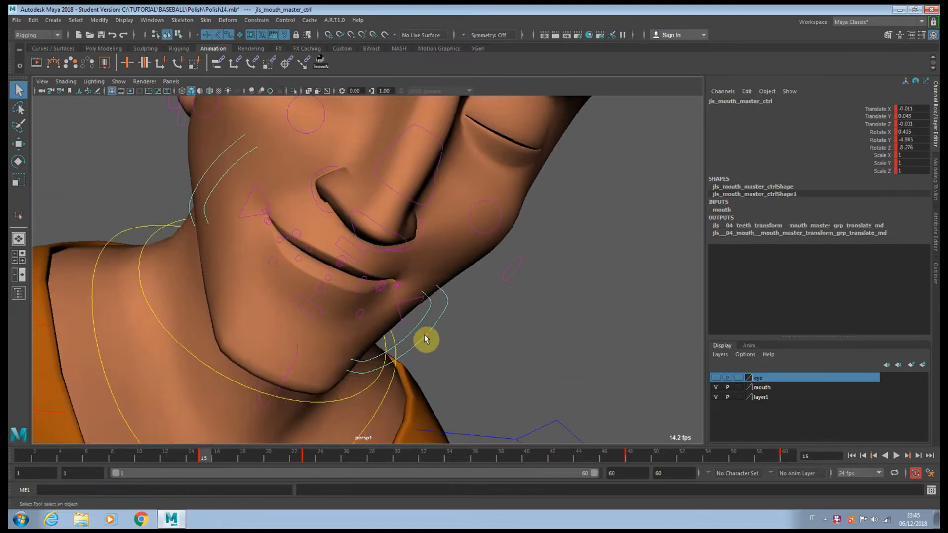
key(w)
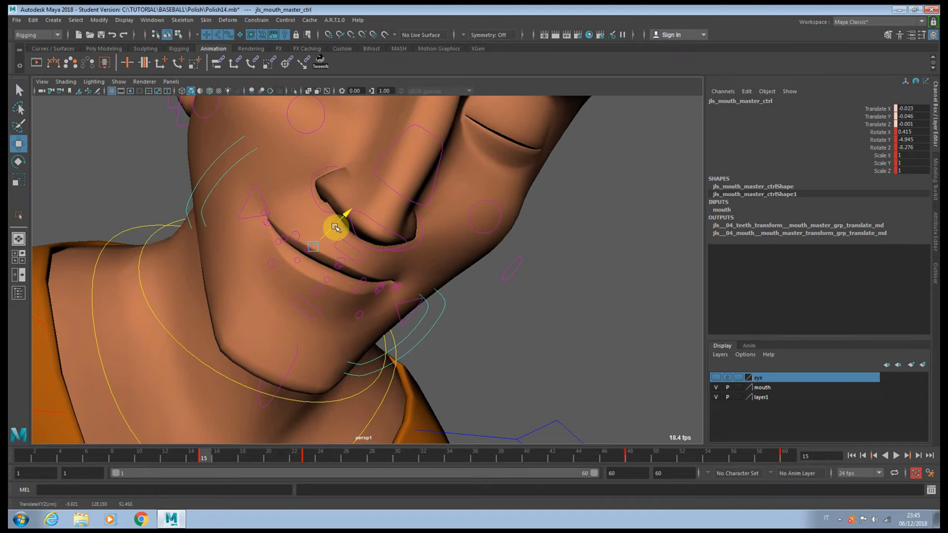
- Move the right mouth corner control to Translate X -0.321, Y 0.201 and the left one to Translate X -0.091, Y 0.292
click(265, 205)
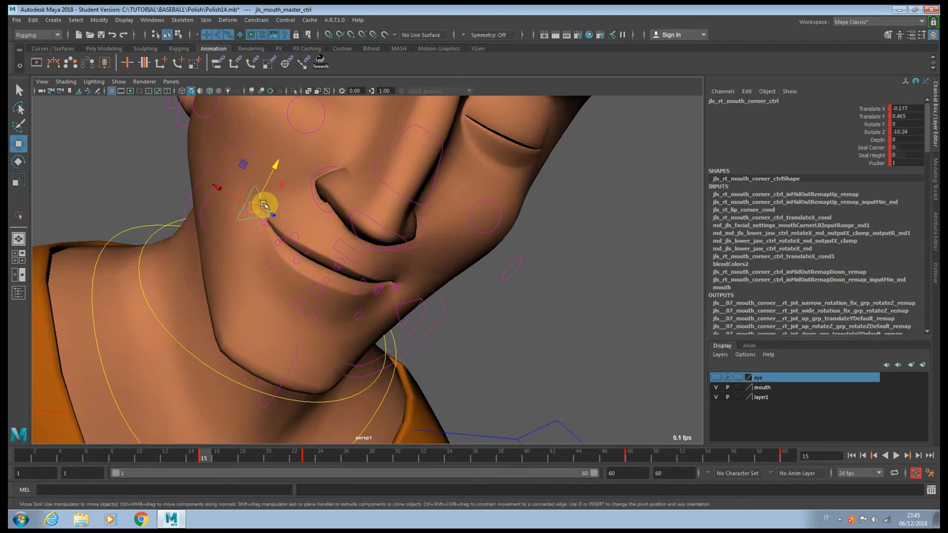
alt+drag(265, 205, 276, 232)
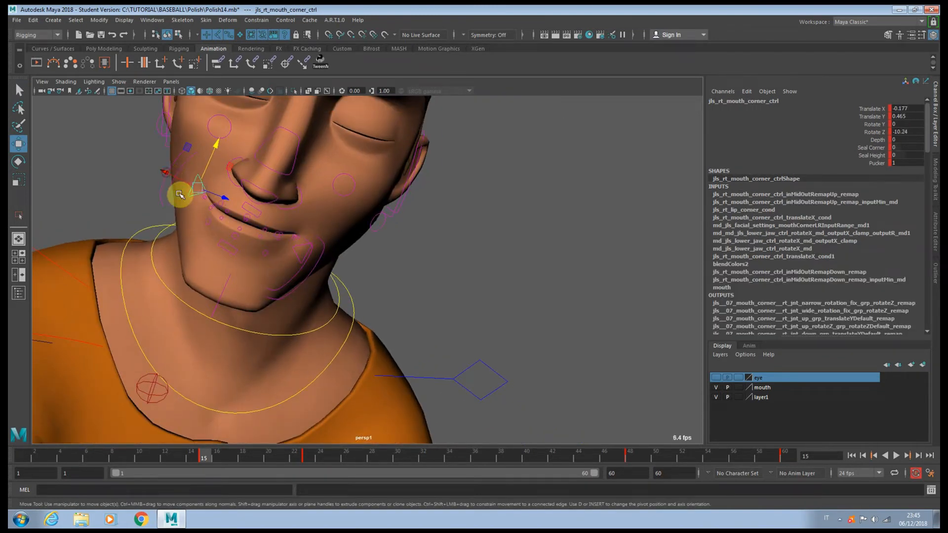
alt+drag(179, 194, 281, 228)
drag(380, 293, 383, 295)
alt+drag(481, 318, 389, 296)
alt+middle_drag(263, 278, 362, 310)
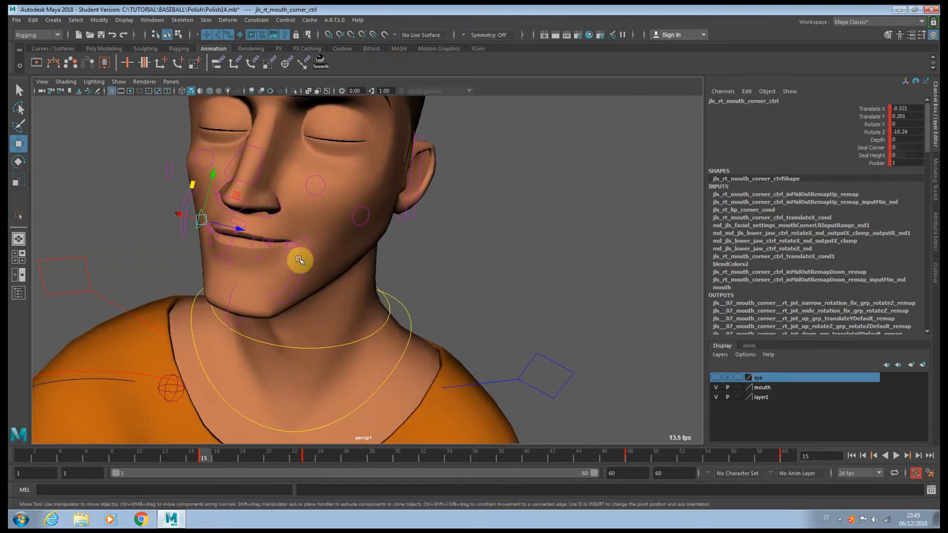
click(292, 256)
drag(336, 235, 377, 366)
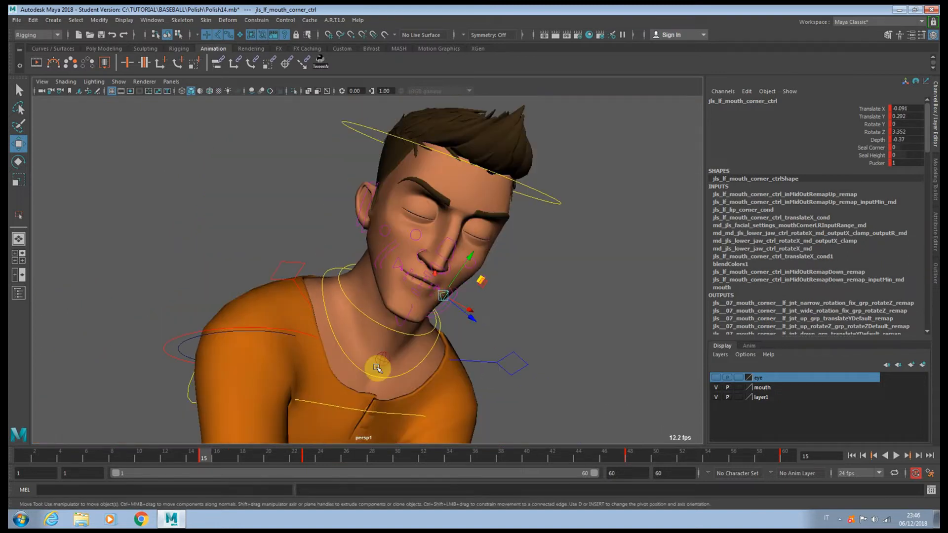
- Lower the lower face control to Translate Y -0.32
click(382, 363)
click(400, 331)
drag(396, 326, 395, 327)
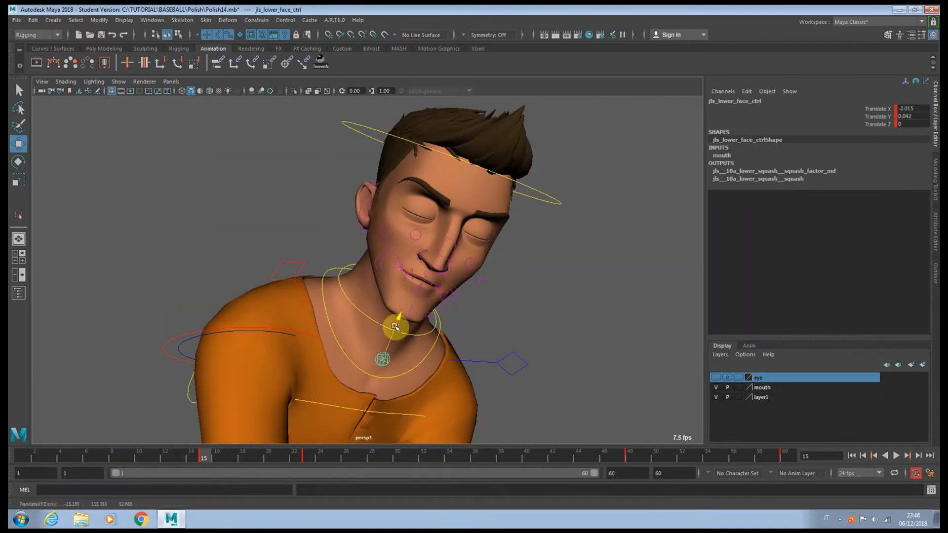
- Lower the left and right cheek controls together to Translate Y 0.251
alt+drag(443, 306, 438, 303)
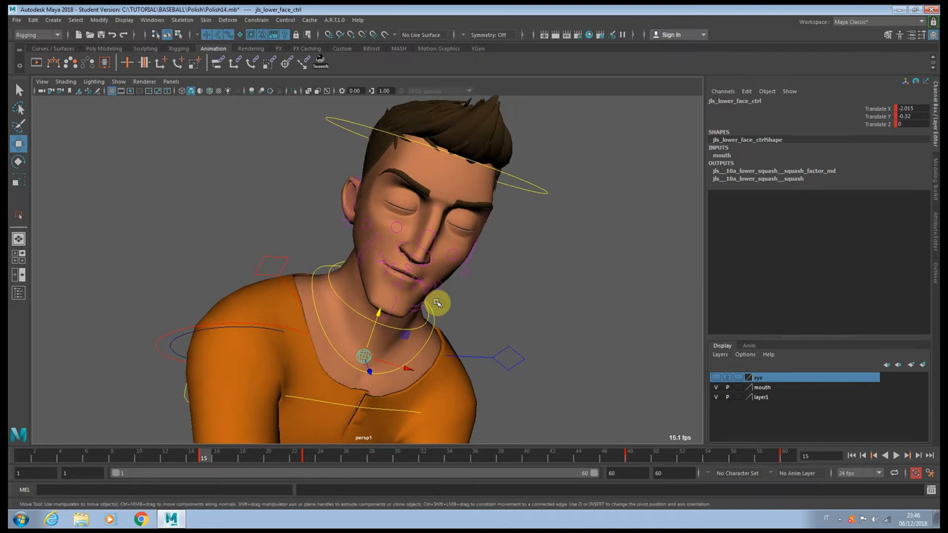
alt+middle_drag(438, 302, 431, 320)
scroll(426, 306, up, 3)
click(396, 240)
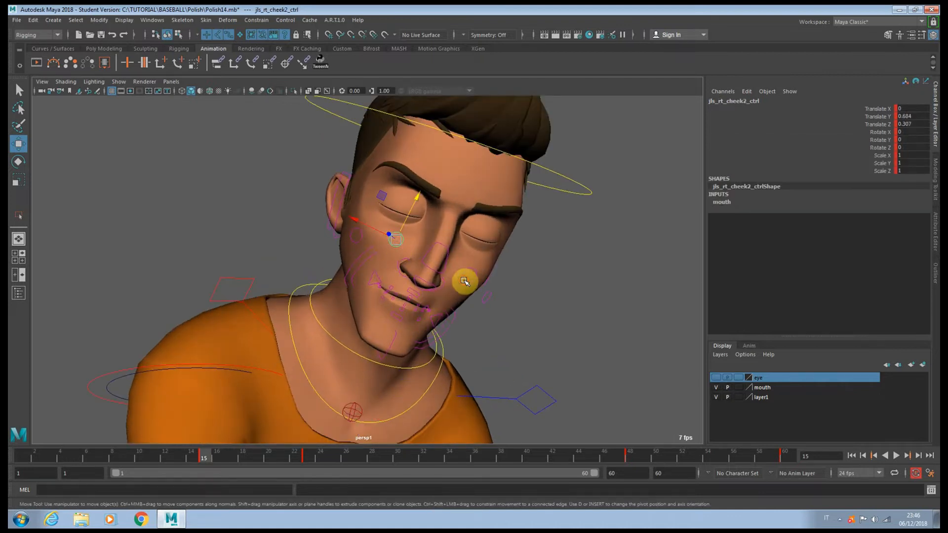
click(486, 297)
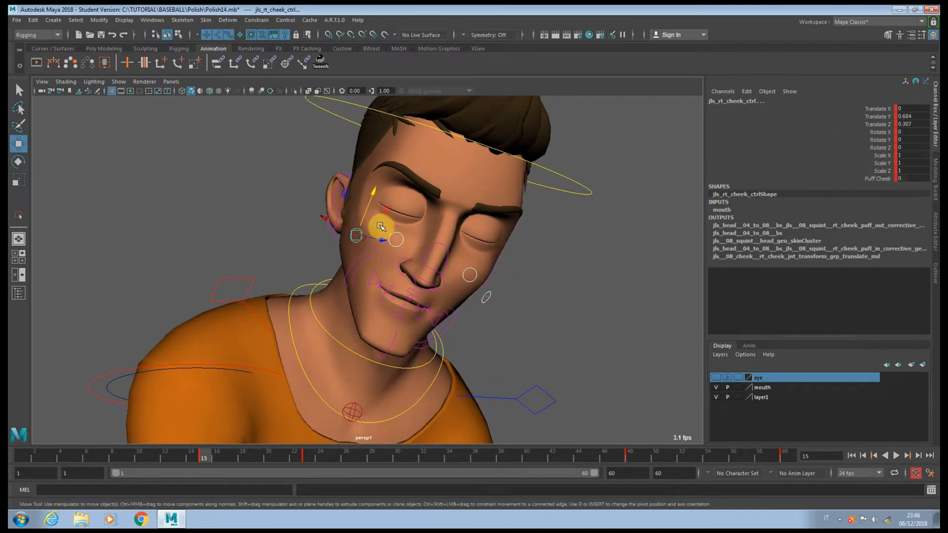
drag(380, 226, 364, 215)
key(q)
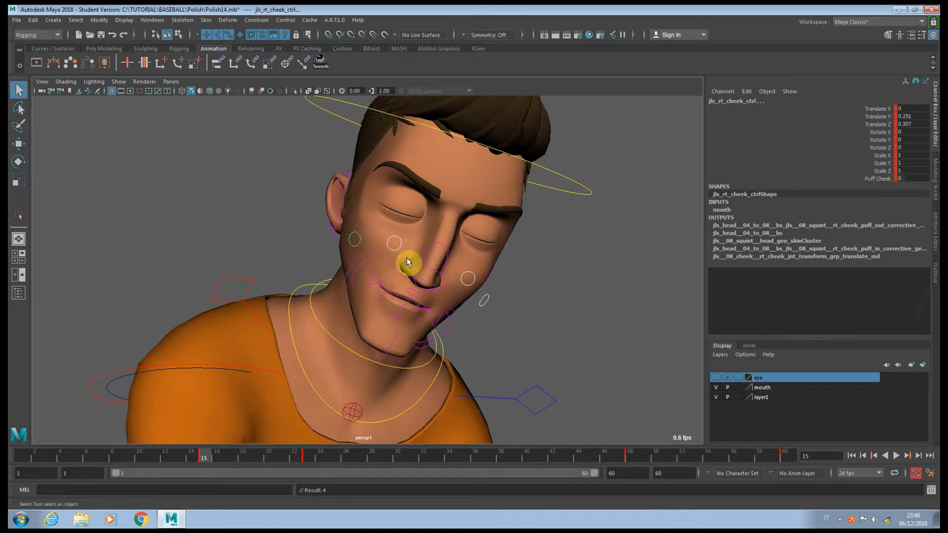
- Raise the left and right sneer controls together very slightly
click(407, 263)
key(w)
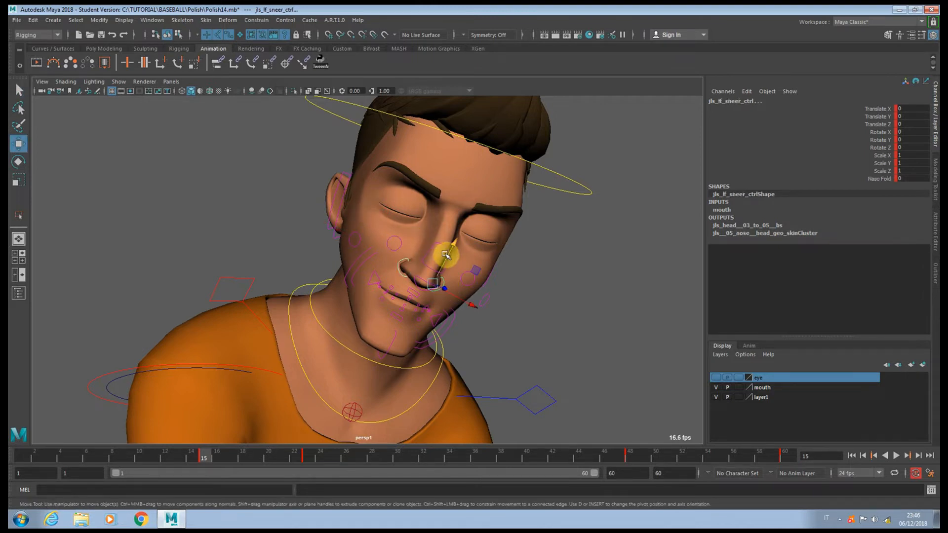
drag(446, 255, 448, 253)
alt+drag(378, 276, 401, 274)
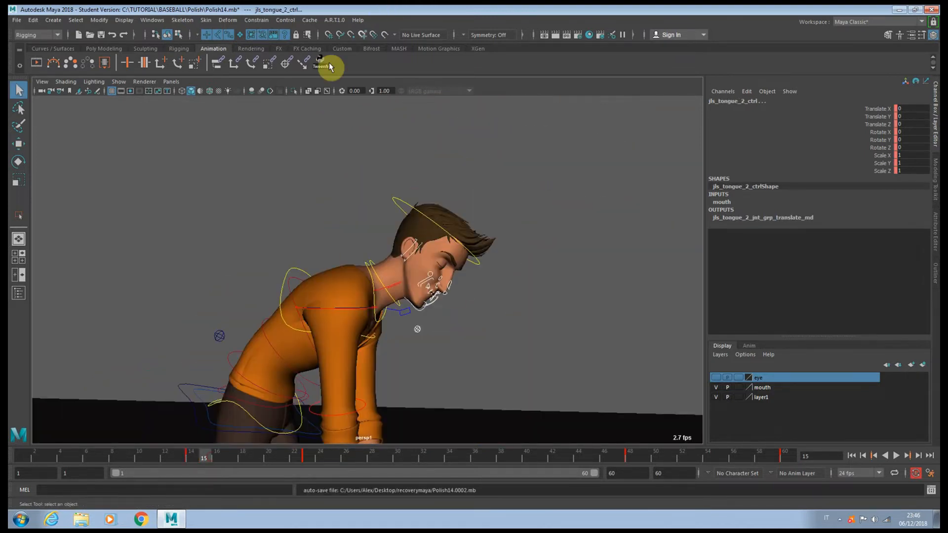
- Open tweenMachine and add an in-between for the selected face controls at frame 17, strongly favoring the previous pose
click(321, 69)
drag(269, 157, 648, 180)
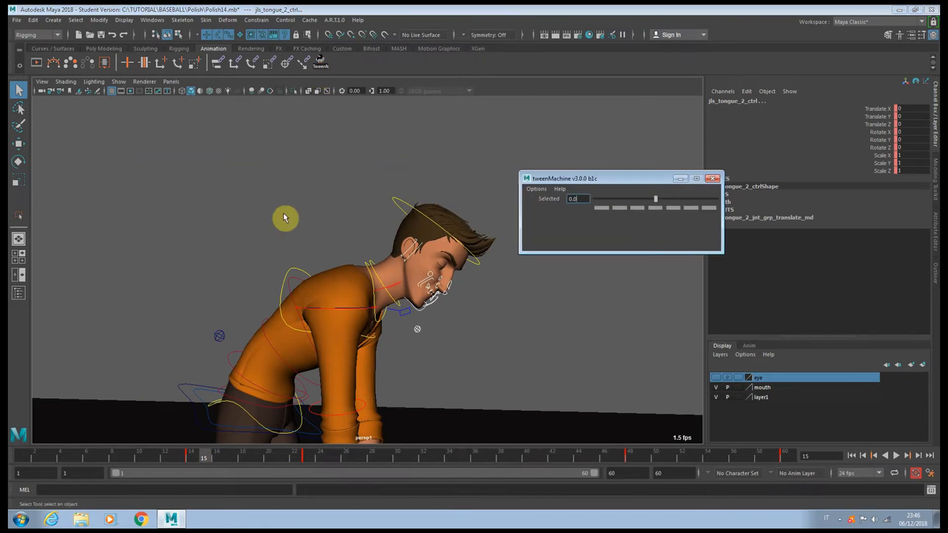
alt+middle_drag(286, 218, 216, 213)
alt+drag(216, 213, 226, 226)
drag(188, 458, 230, 457)
click(682, 210)
drag(656, 199, 611, 203)
- Add an in-between at frame 20 with a tween value of 76.5, and shift the key at frame 23 to frame 24
drag(220, 461, 268, 458)
drag(700, 197, 702, 199)
drag(233, 463, 310, 462)
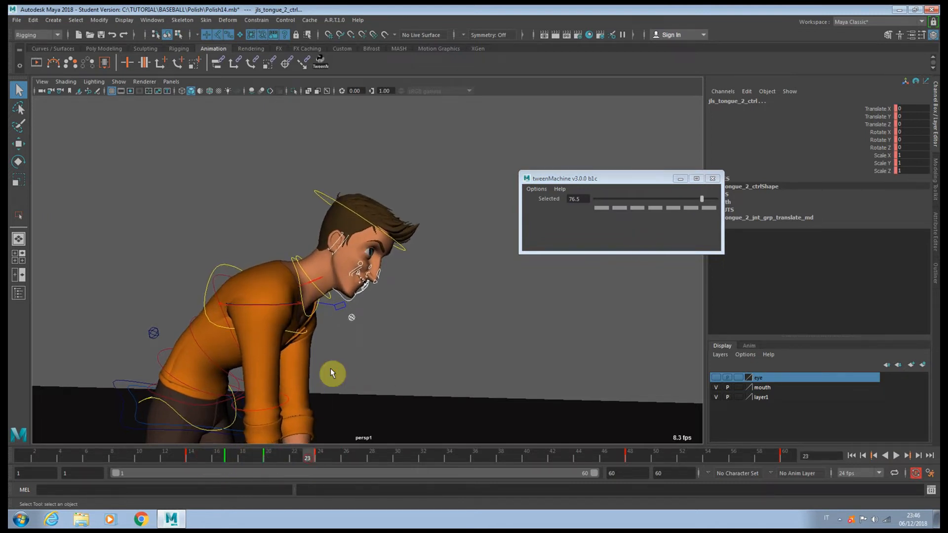
- Check the face through the rest of the timeline and key the selected face controls at frames 28 and 42
alt+drag(330, 369, 309, 382)
mouse_move(211, 462)
mouse_down()
mouse_move(383, 462)
mouse_move(390, 458)
mouse_move(313, 457)
mouse_move(378, 456)
mouse_move(385, 417)
mouse_up()
drag(414, 458, 526, 459)
alt+middle_drag(340, 394, 398, 391)
alt+drag(398, 391, 400, 416)
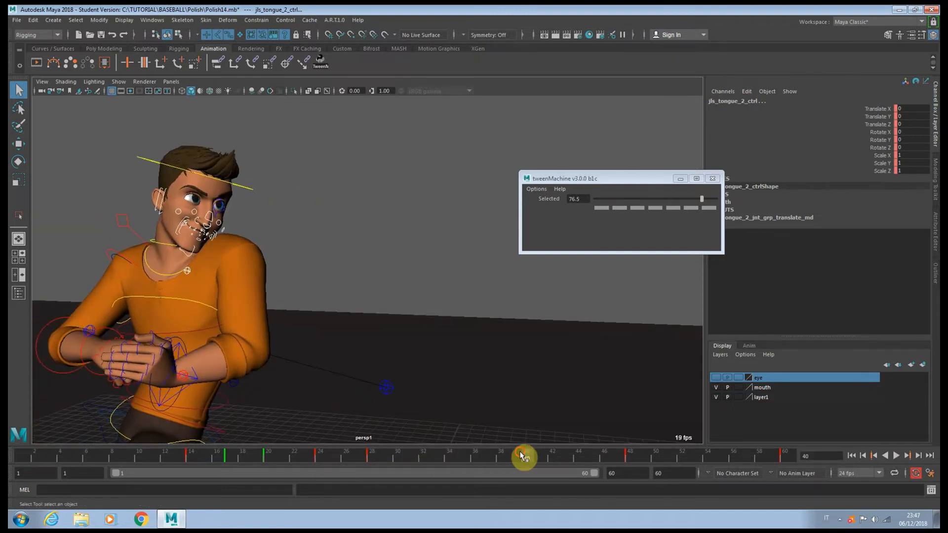
drag(522, 454, 554, 463)
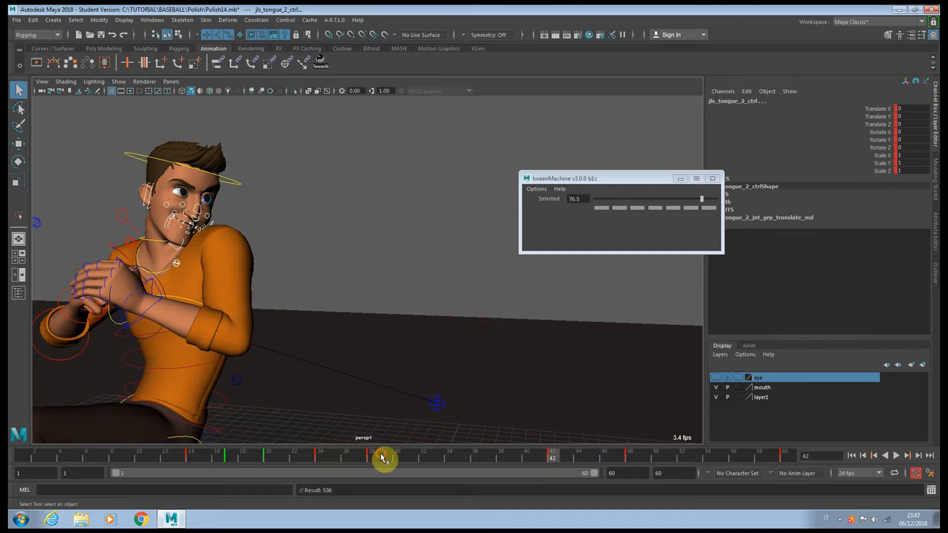
- At frame 35, rotate the lower jaw control open to about Rotate X 3.405
key(alt+v)
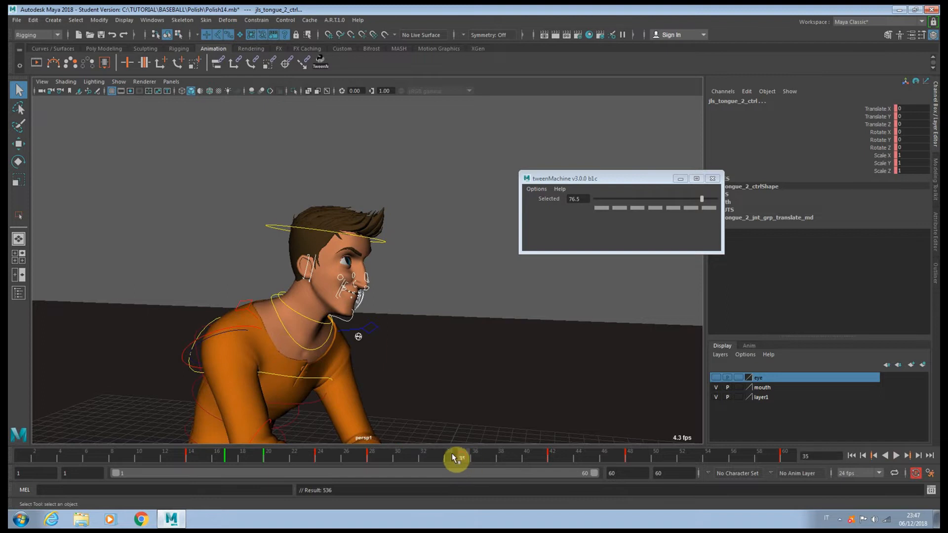
scroll(374, 352, up, 8)
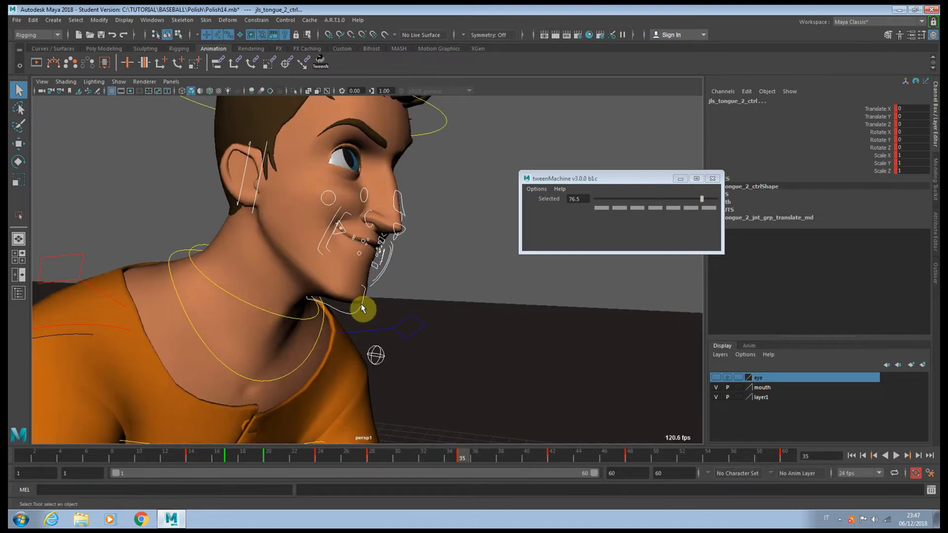
click(355, 285)
key(e)
drag(311, 232, 311, 239)
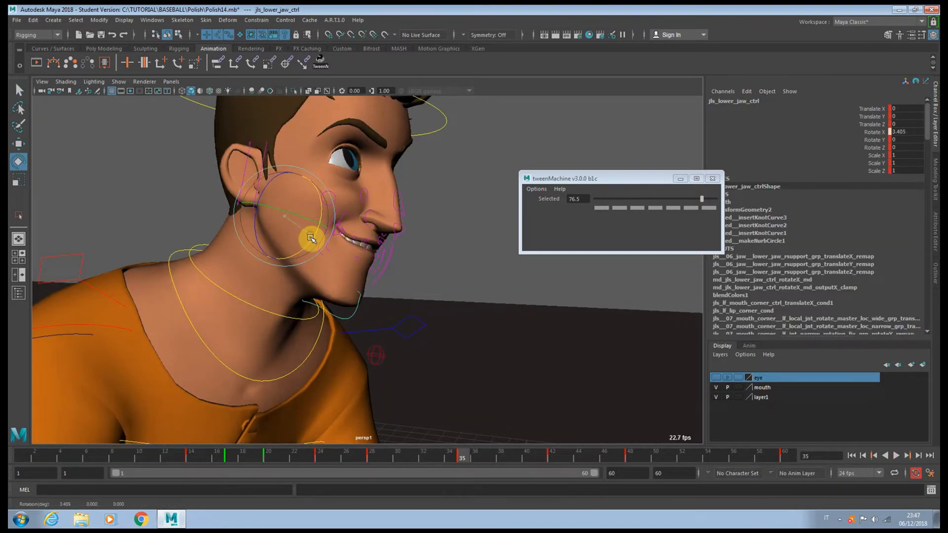
- Move the lower face control slightly down at frame 35
click(375, 356)
key(w)
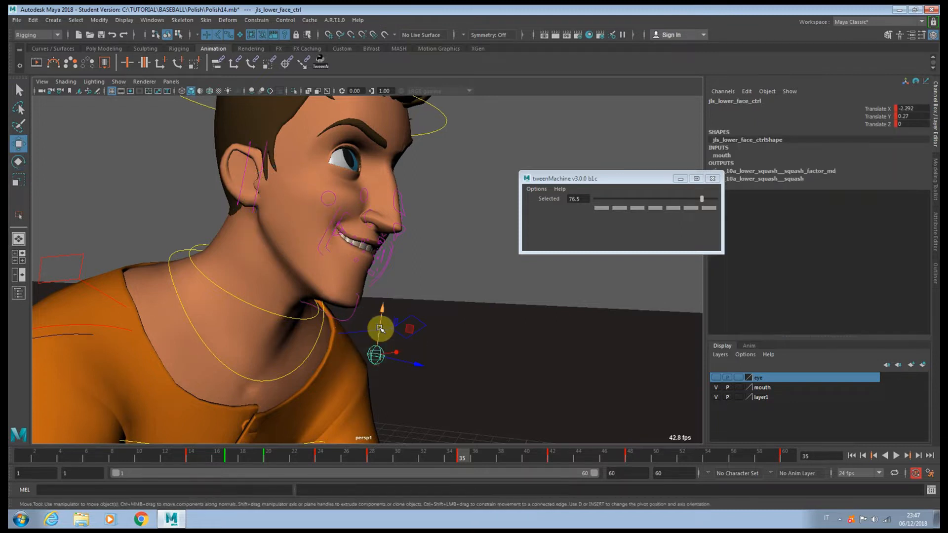
drag(377, 327, 353, 334)
- Rotate the lower jaw control slightly further open at frame 35 and select the right mouth corner control
scroll(354, 335, up, 2)
click(334, 338)
key(e)
drag(303, 237, 305, 240)
key(q)
click(305, 242)
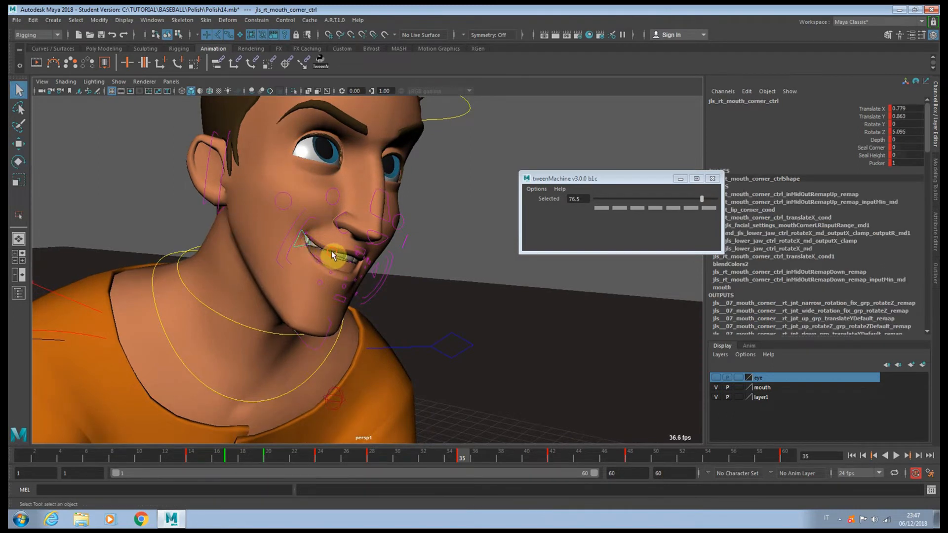
- Raise the right upper lip control and adjust the surrounding mouth controls to open the smile at frame 35
click(332, 254)
key(w)
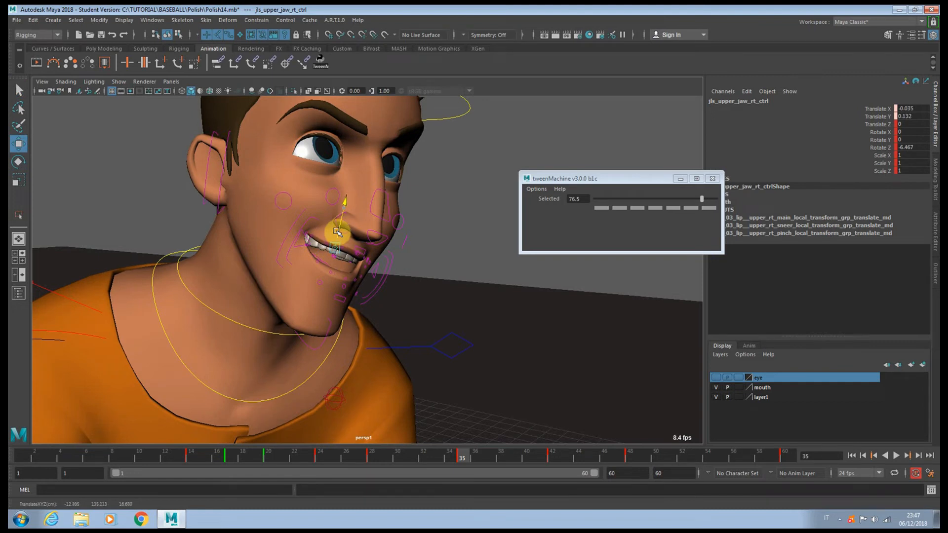
alt+drag(336, 232, 370, 263)
click(321, 261)
click(349, 295)
click(359, 254)
key(q)
- Raise both inner cheek controls slightly at frame 35, bringing the left one to Translate Y about 0.905, and key them
click(355, 243)
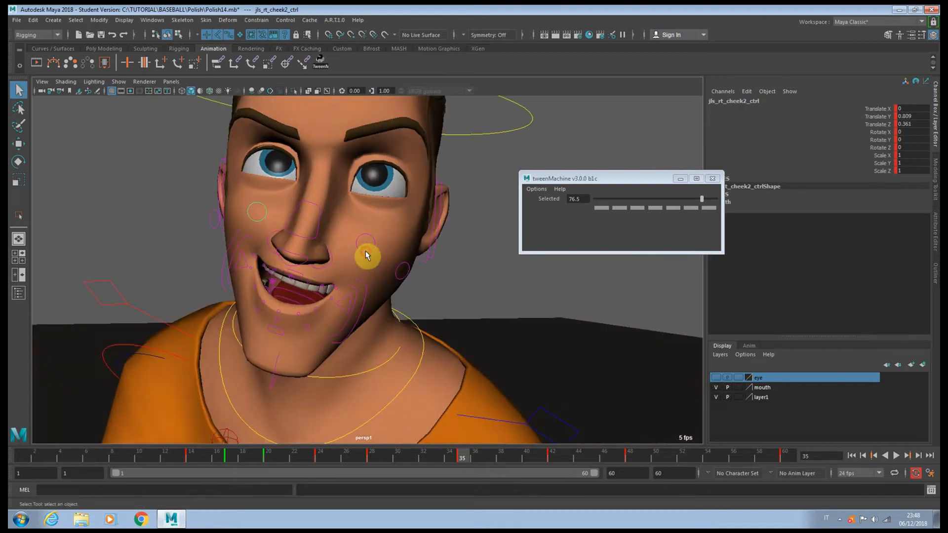
shift+click(365, 244)
key(w)
key(q)
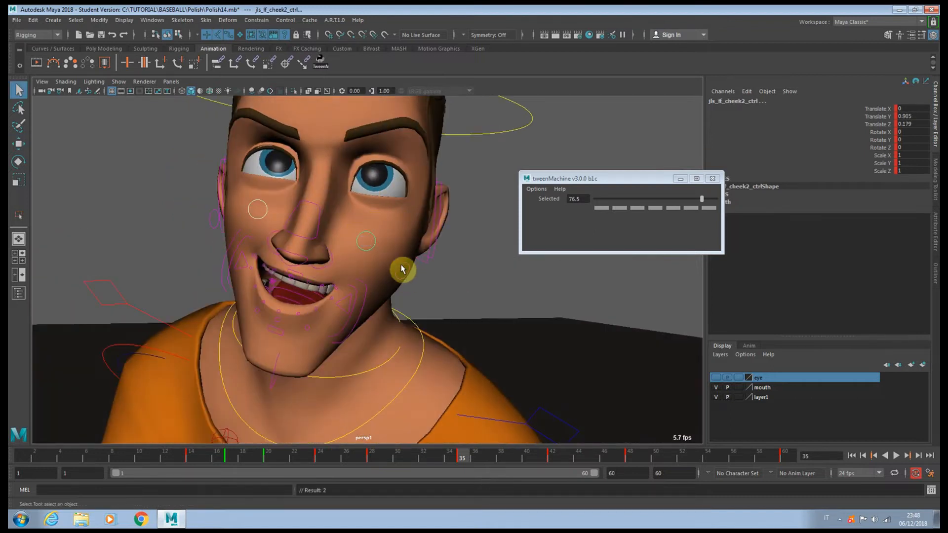
- Raise both outer cheek controls at frame 35, bringing the right one to Translate Y about 0.999, and key them
click(402, 266)
shift+click(214, 230)
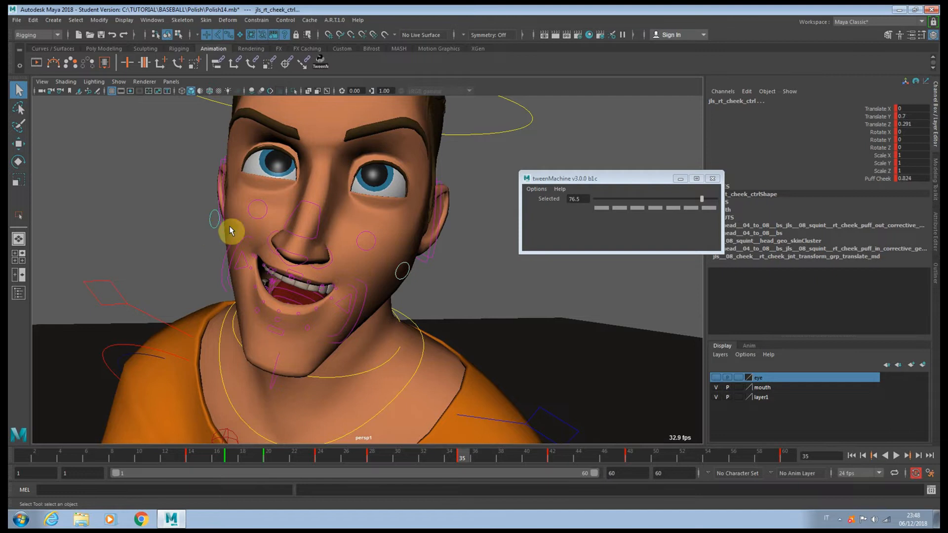
key(w)
drag(220, 189, 220, 186)
key(s)
scroll(232, 218, down, 4)
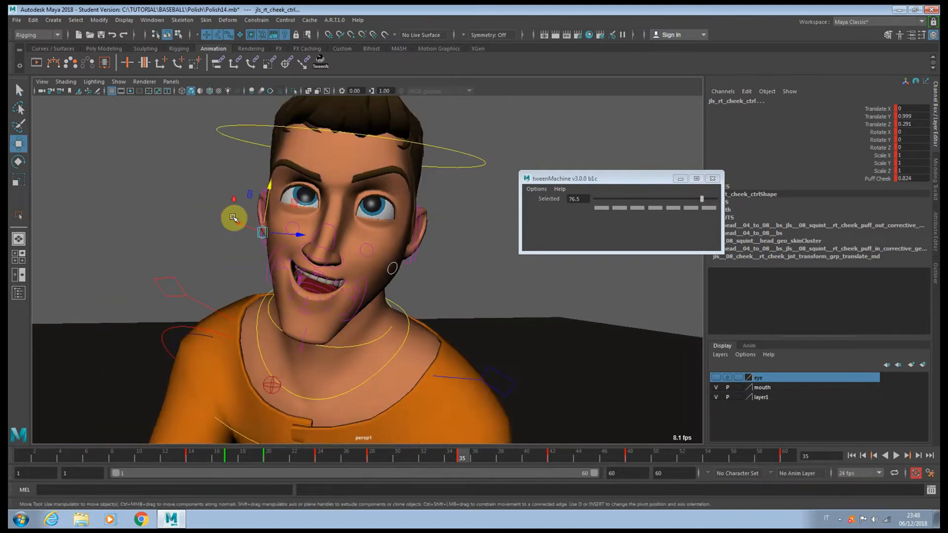
- Pull the lower face control down to Translate Y about -0.441 at frame 35, key it, and rotate the lower jaw open
alt+drag(233, 218, 313, 223)
alt+middle_drag(313, 223, 325, 243)
alt+drag(325, 243, 337, 265)
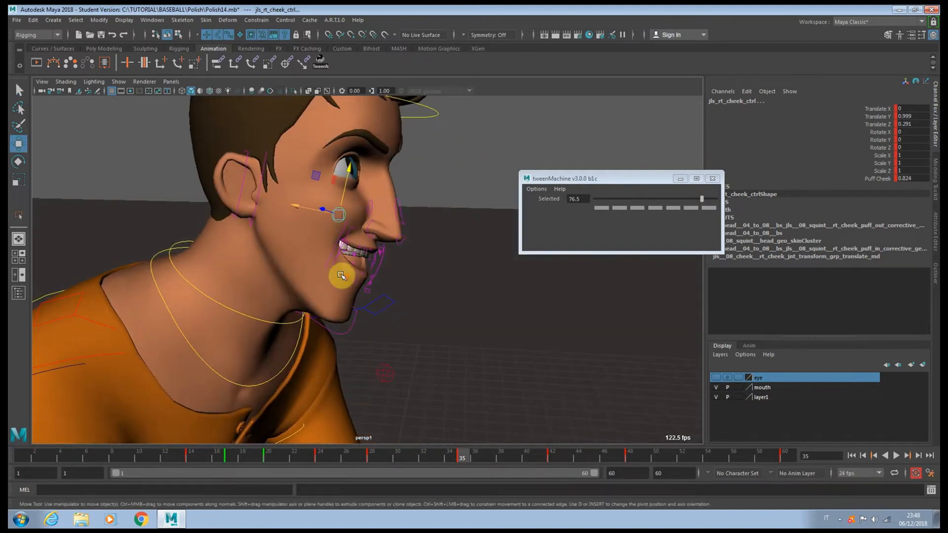
scroll(344, 284, up, 2)
alt+middle_drag(350, 294, 332, 243)
scroll(369, 329, down, 4)
click(374, 321)
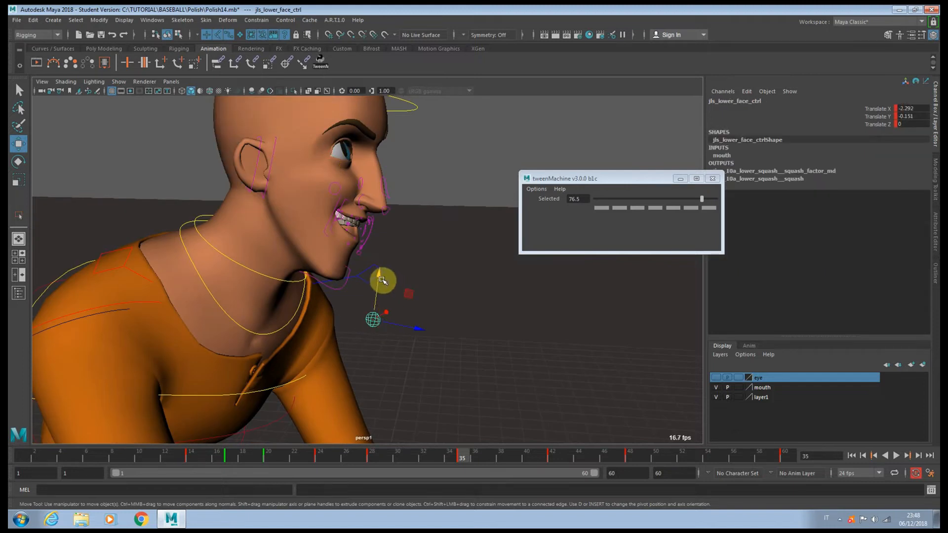
drag(377, 284, 377, 285)
key(s)
alt+drag(377, 285, 339, 279)
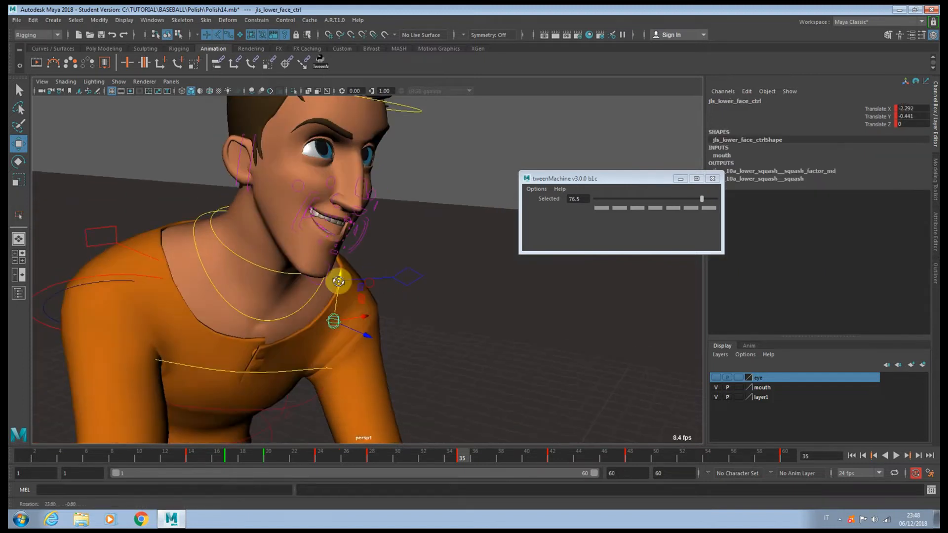
drag(367, 317, 367, 317)
- At frame 42, raise the lower face control to Translate Y about 0.717 to squash the lower face
drag(534, 455, 551, 457)
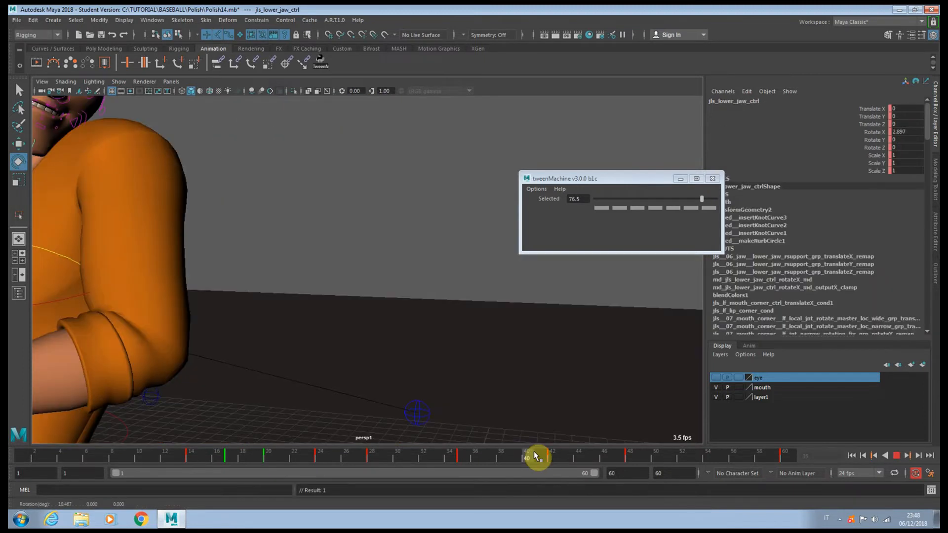
alt+middle_drag(252, 323, 479, 423)
scroll(261, 232, up, 3)
alt+middle_drag(263, 234, 362, 322)
click(277, 361)
key(w)
click(273, 361)
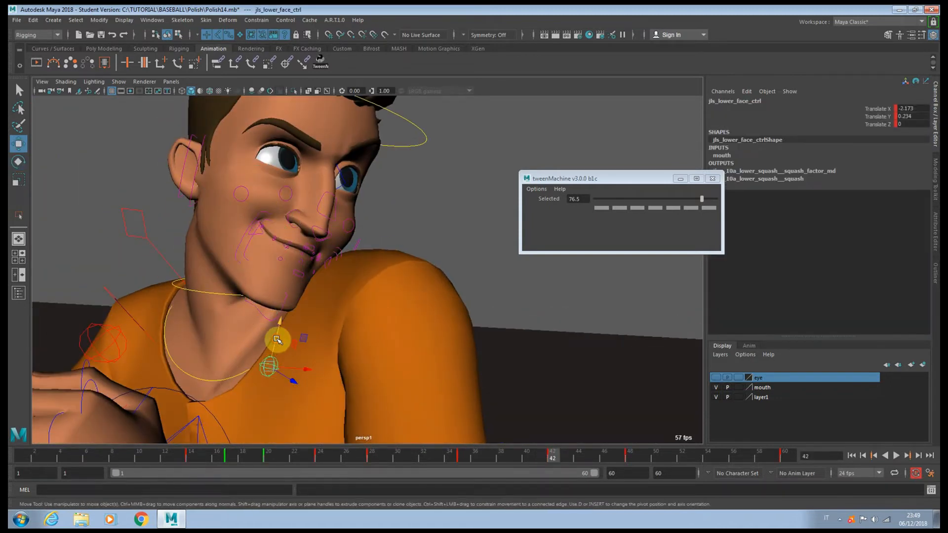
mouse_move(276, 339)
mouse_down()
mouse_move(280, 331)
mouse_move(271, 330)
mouse_move(285, 335)
mouse_up()
- Adjust the mouth corner and mouth master controls of the closed smile at frame 42
alt+middle_drag(285, 335, 296, 367)
scroll(294, 346, up, 2)
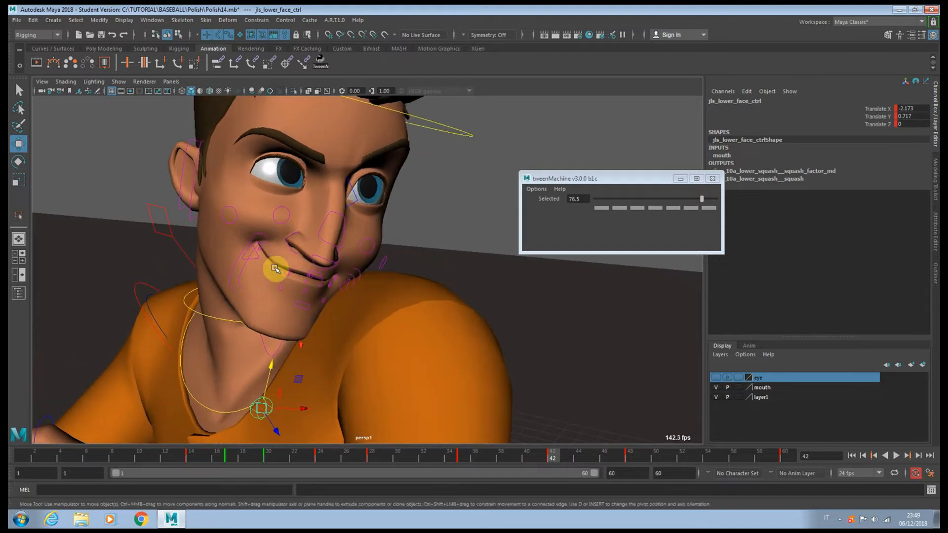
click(339, 262)
click(356, 270)
click(292, 239)
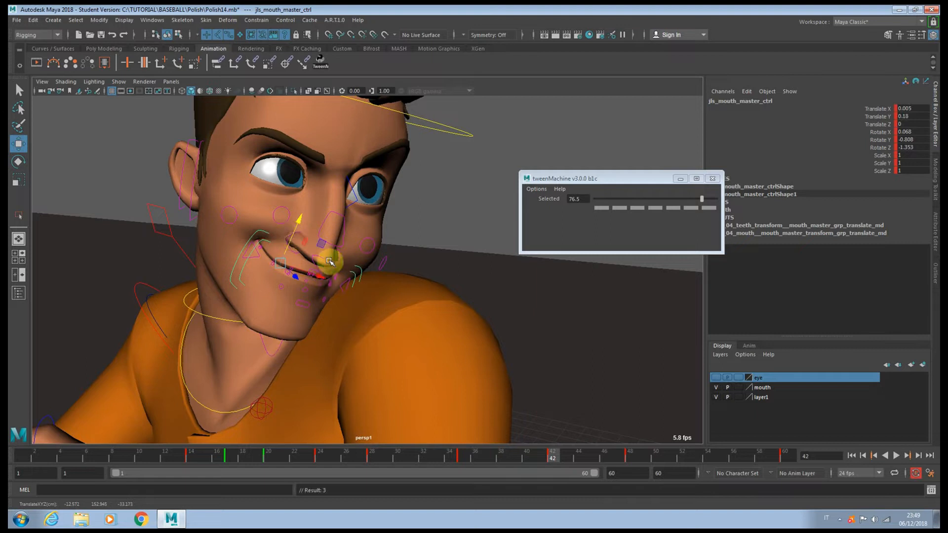
- Try to raise the nose master control at frame 42
click(344, 245)
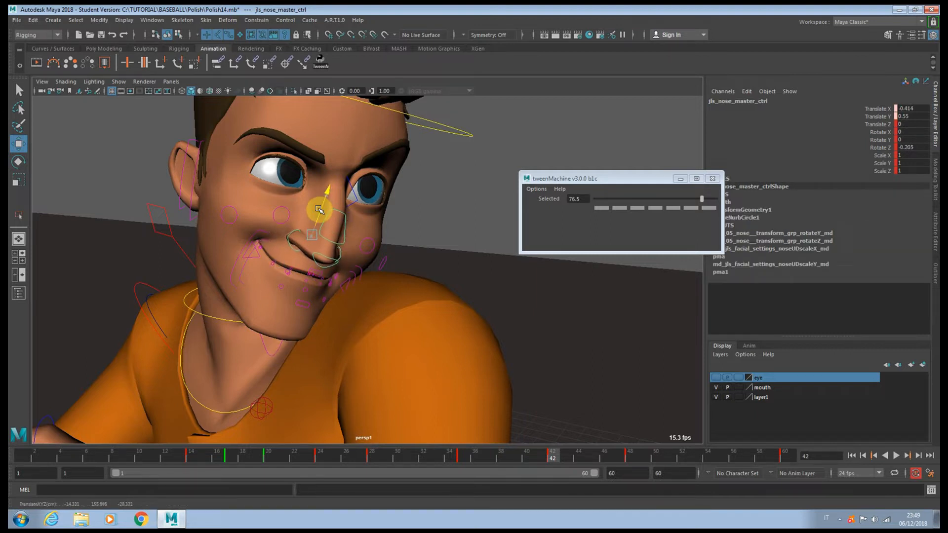
drag(319, 210, 286, 222)
key(ctrl+z)
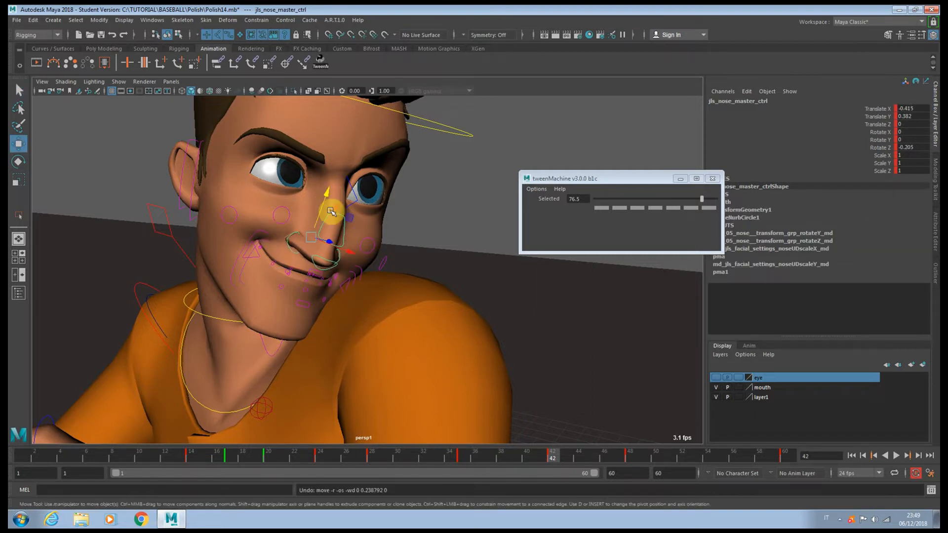
- Raise all four cheek controls at frame 42, bringing the left outer cheek to Translate Y about 1.236, and key them
key(q)
click(277, 215)
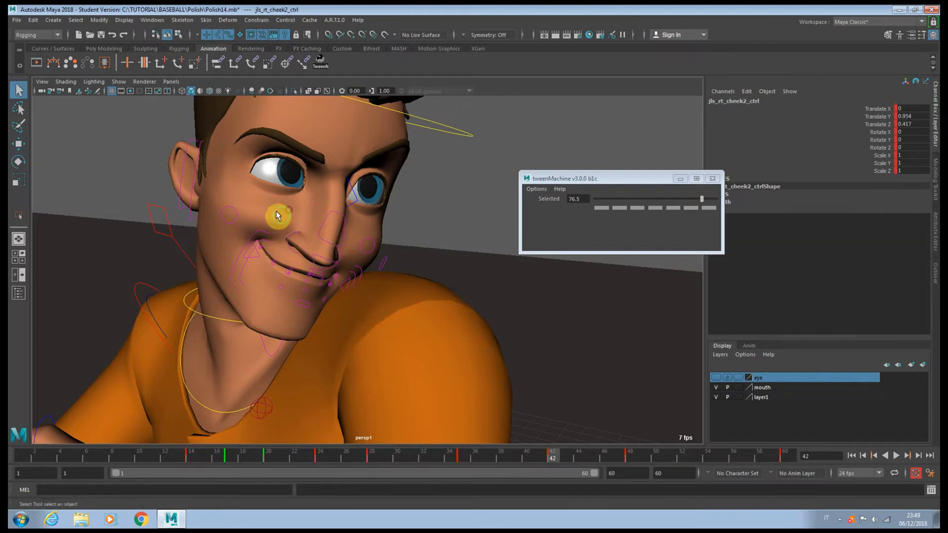
click(367, 242)
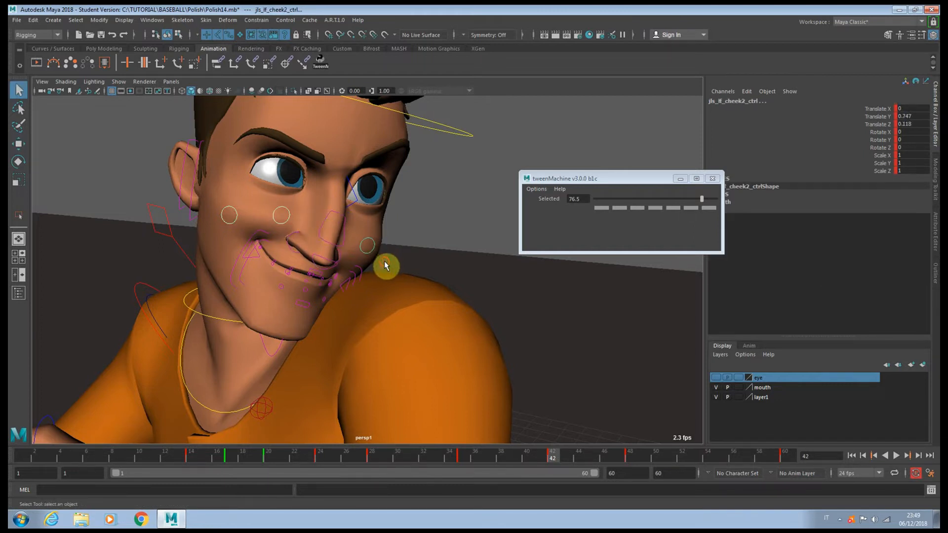
key(w)
drag(403, 223, 403, 220)
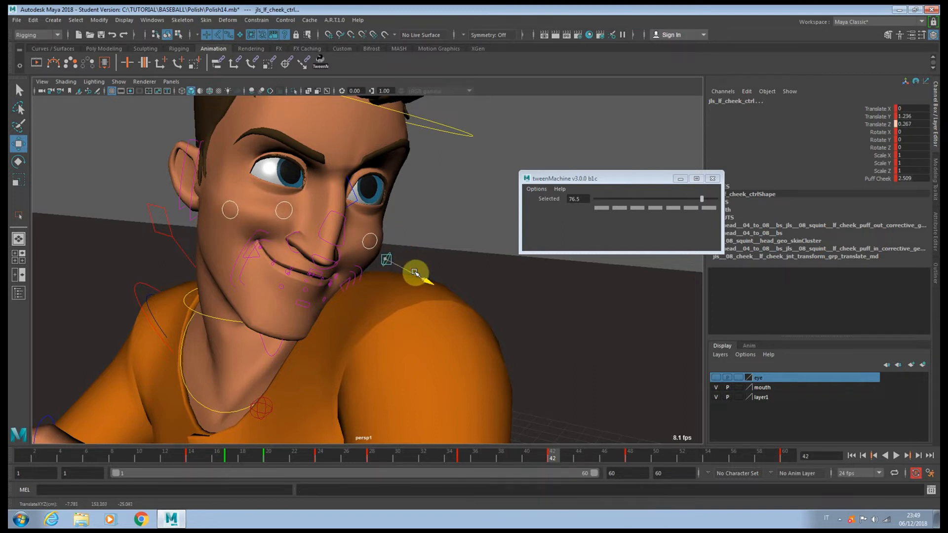
click(878, 178)
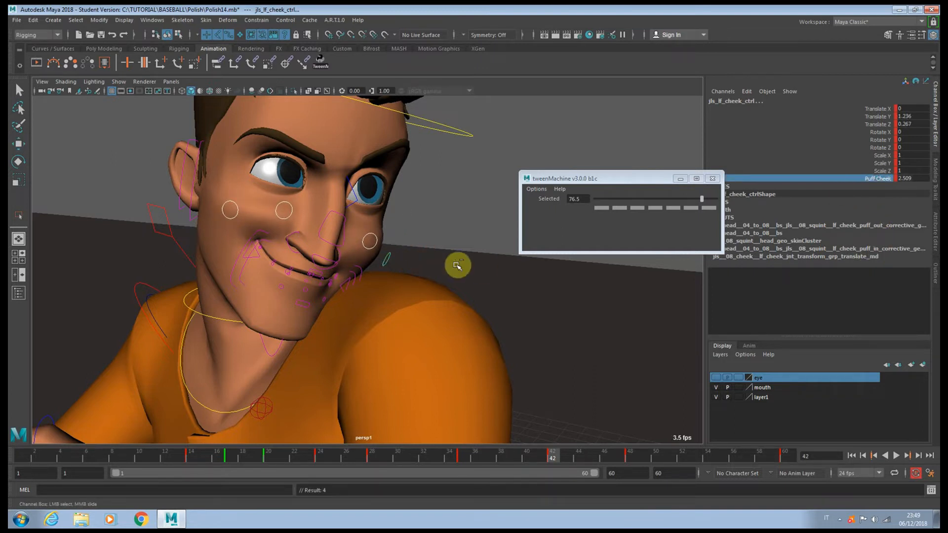
key(ctrl+z)
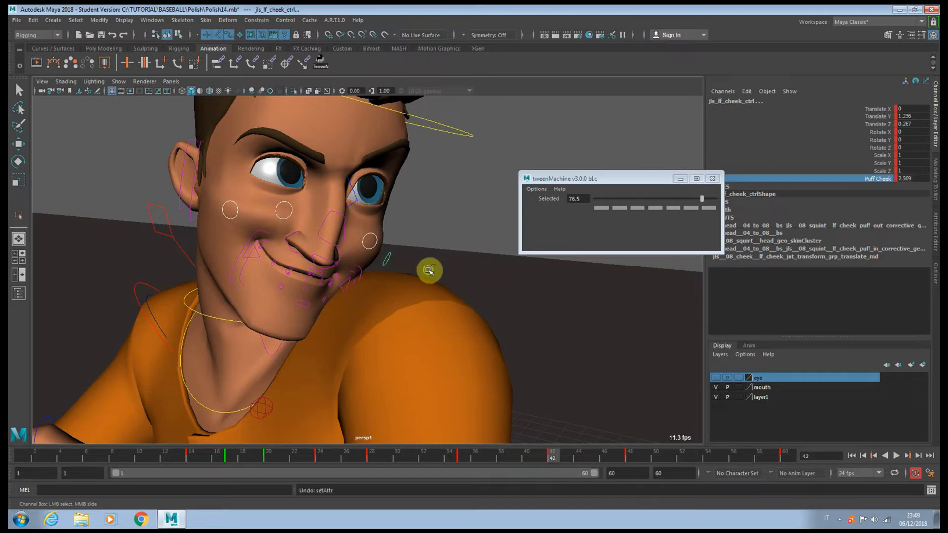
- With all the mouth controls selected, create an in-between key at frame 32 with a tween bias of about -60.3
drag(554, 455, 377, 313)
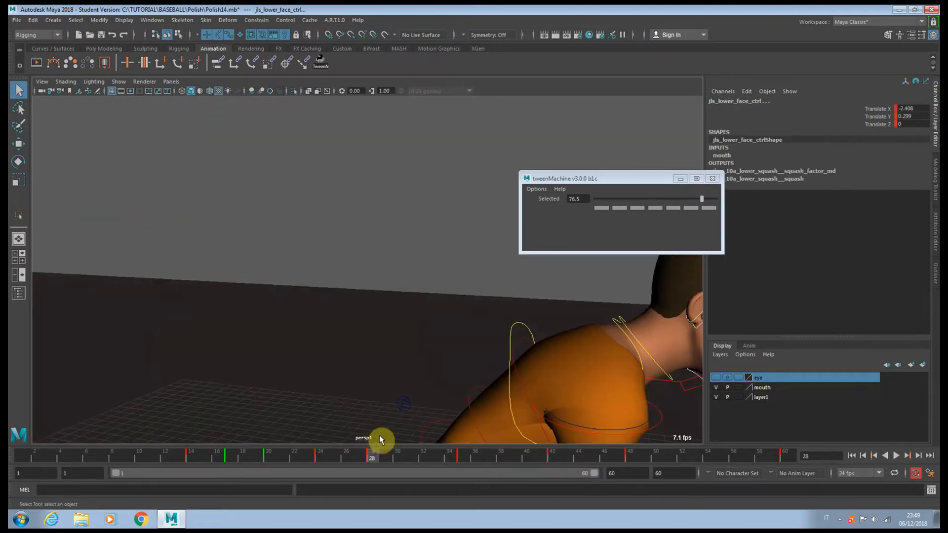
scroll(440, 368, down, 6)
alt+middle_drag(452, 351, 356, 300)
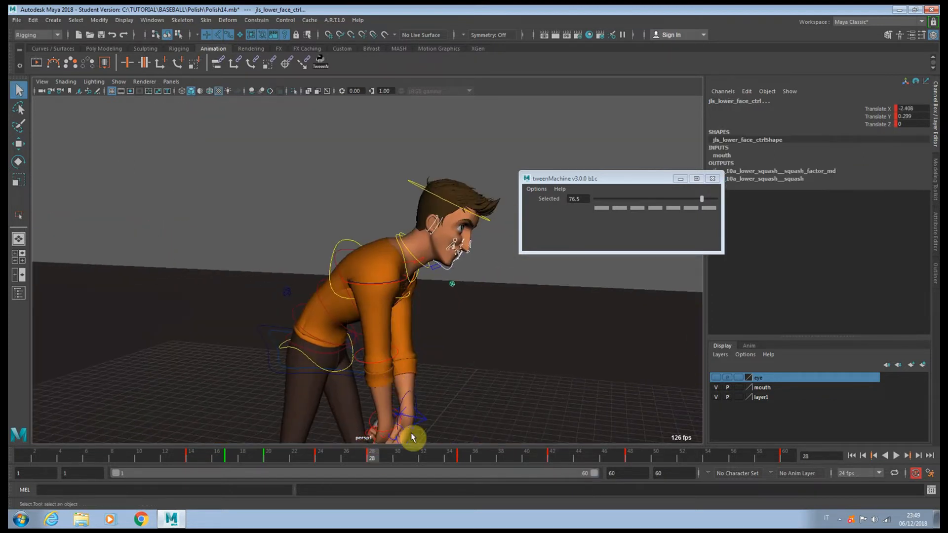
drag(383, 454, 423, 457)
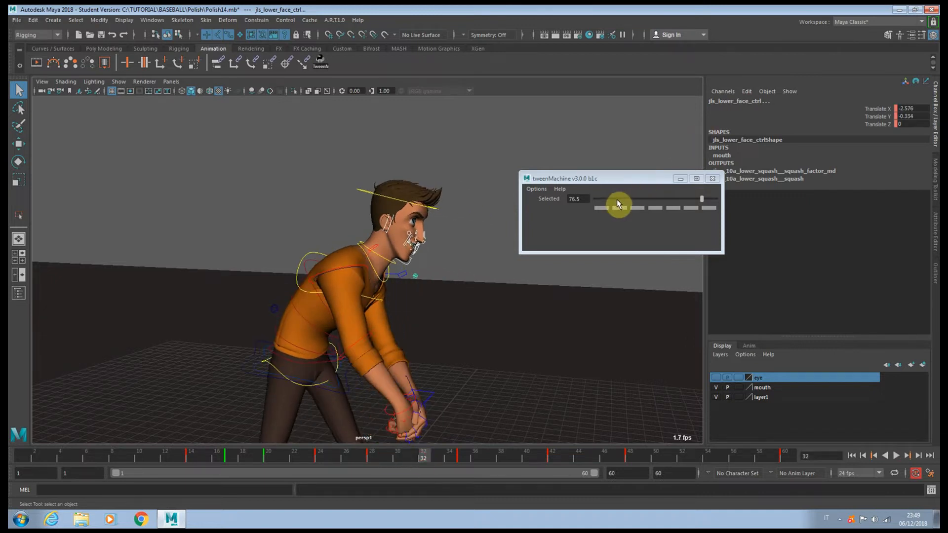
drag(621, 203, 618, 202)
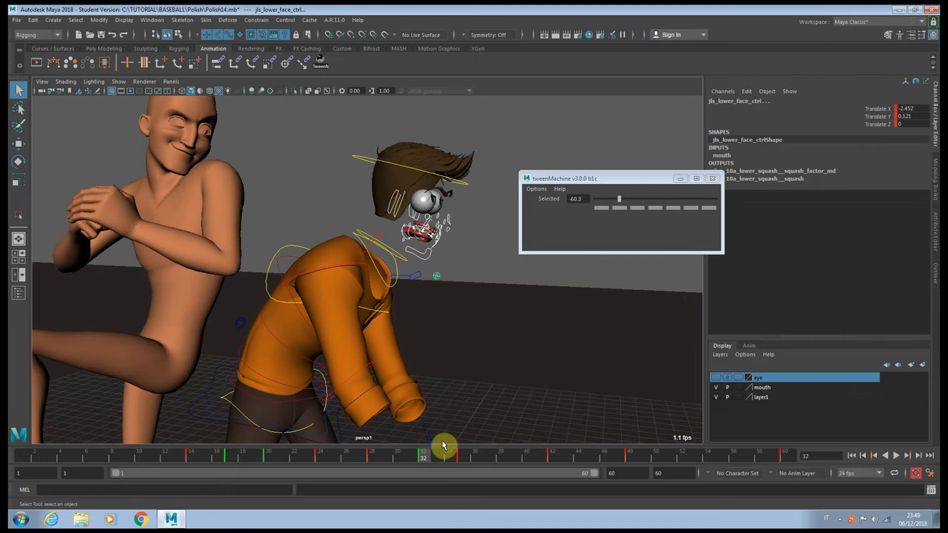
key(alt+v)
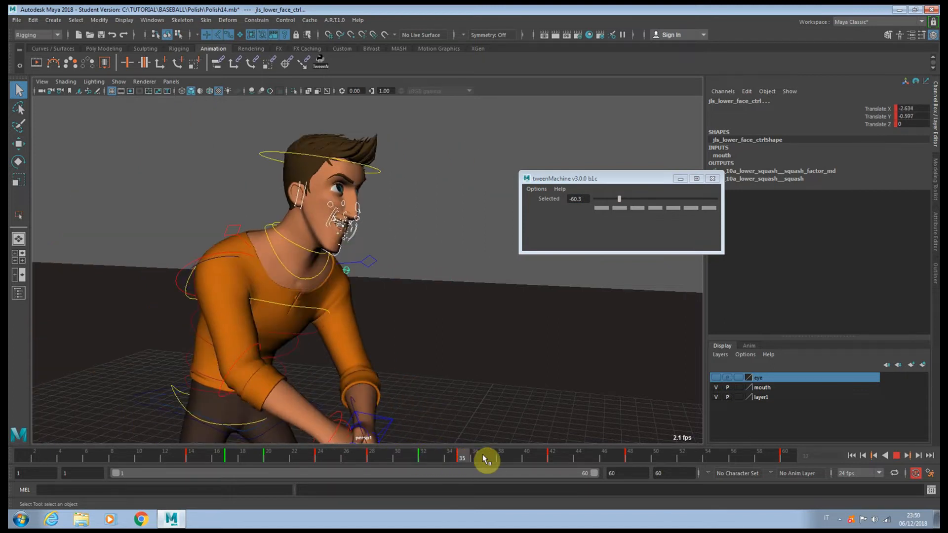
- Shift the mouth keys from frames 35 and 42 to 36 and 43, and add an in-between at frame 39 with bias 57.9
drag(484, 456, 512, 455)
click(690, 199)
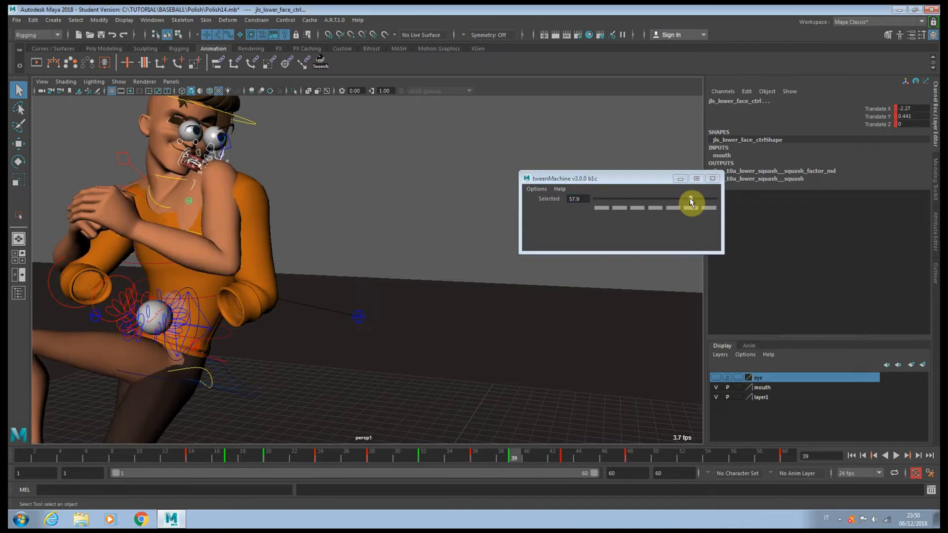
key(alt+v)
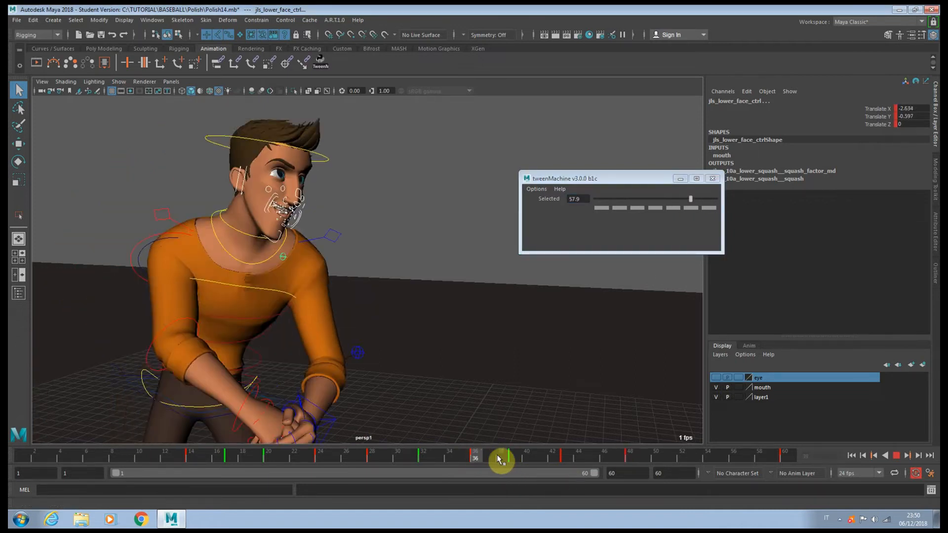
- Add a mouth in-between key at frame 46 with a tween bias of about 59.5, and move the frame 48 key to frame 50
drag(499, 458, 570, 456)
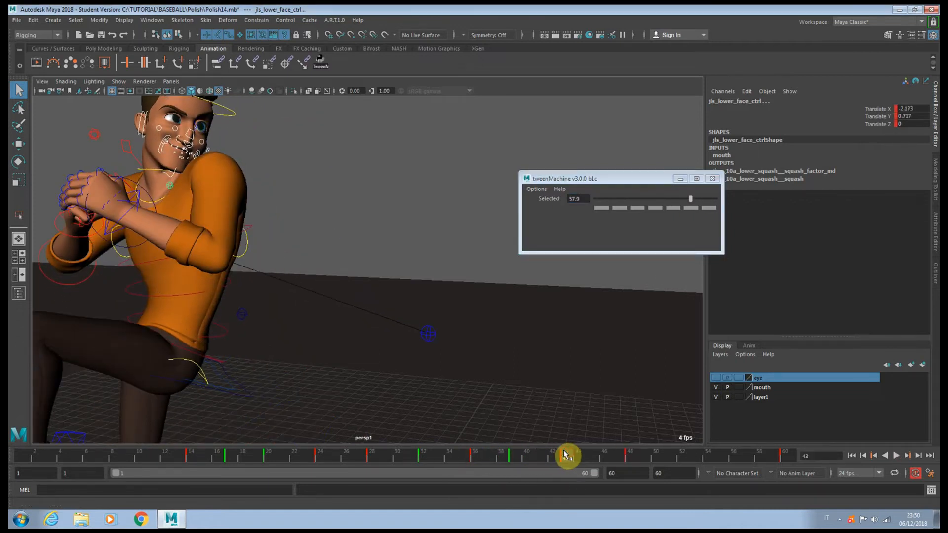
alt+middle_drag(300, 273, 408, 364)
scroll(403, 357, up, 3)
key(alt+v)
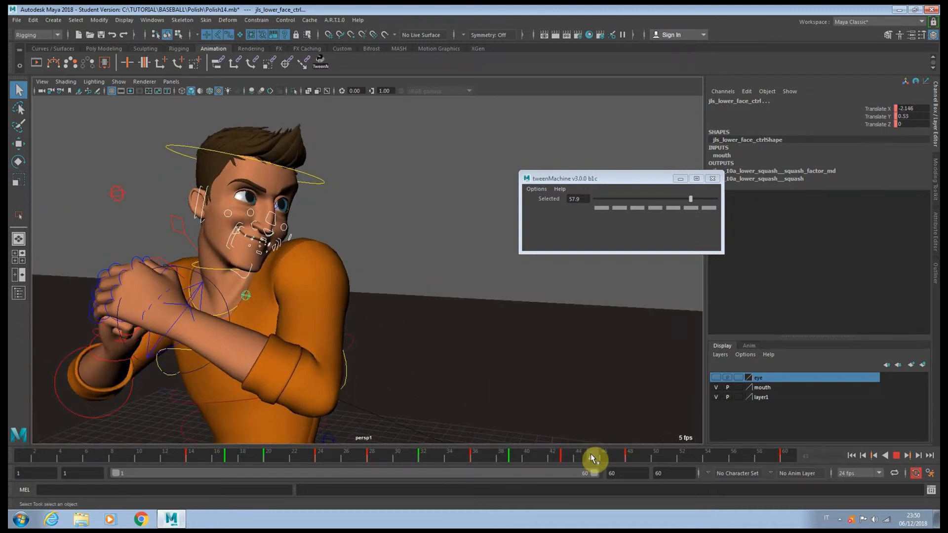
drag(598, 455, 601, 455)
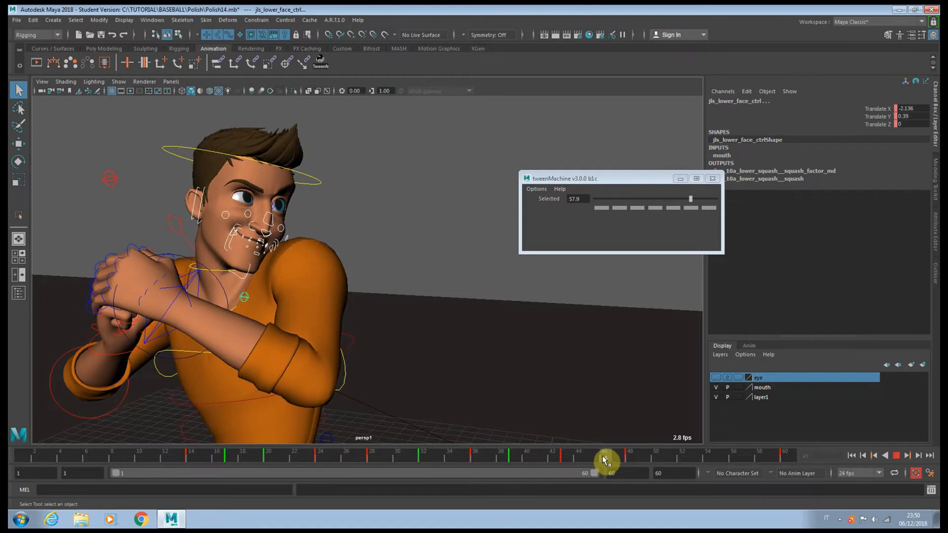
drag(690, 200, 690, 200)
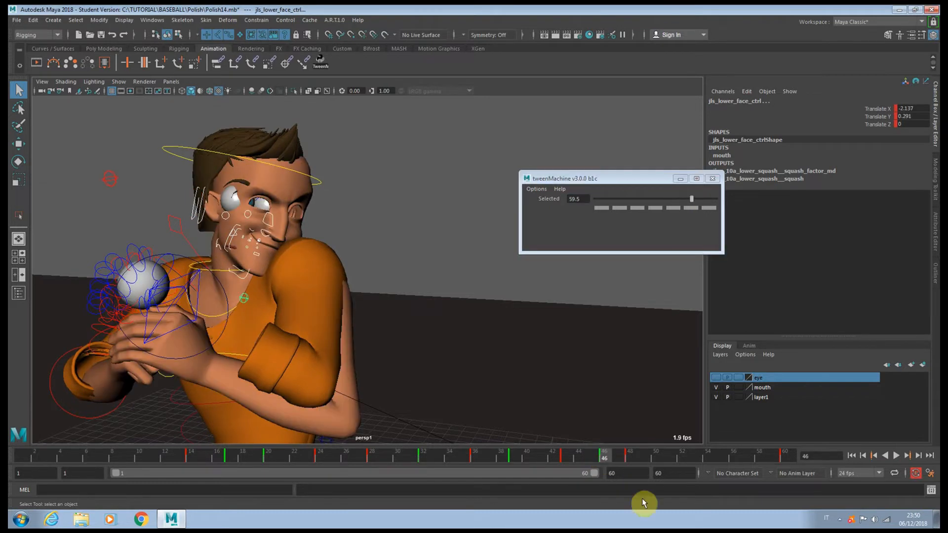
key(alt+v)
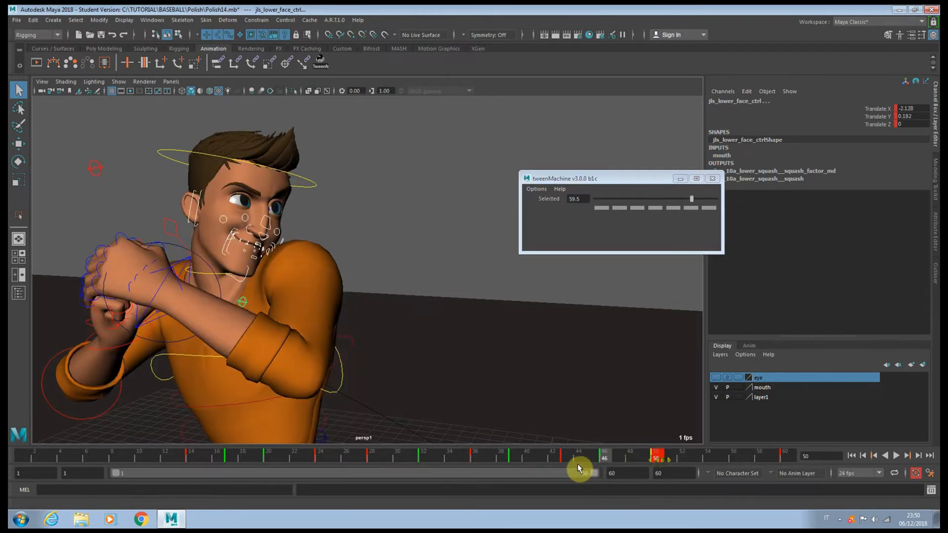
mouse_move(578, 459)
mouse_down()
mouse_move(655, 458)
mouse_move(567, 458)
mouse_move(624, 461)
mouse_up()
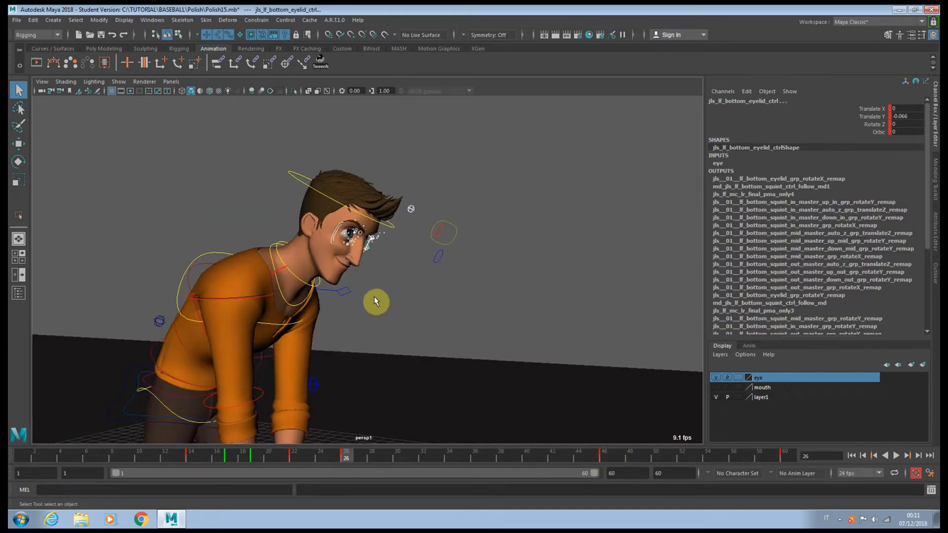
- At frame 34, lower the bottom squint controls to Translate Y about -0.332 on the right eye and -0.654 on the left
key(alt+v)
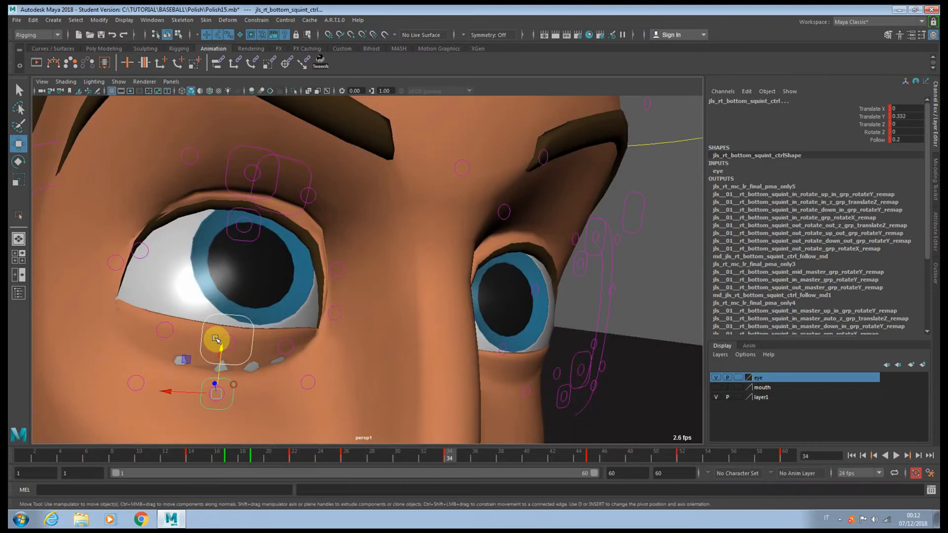
drag(212, 336, 215, 387)
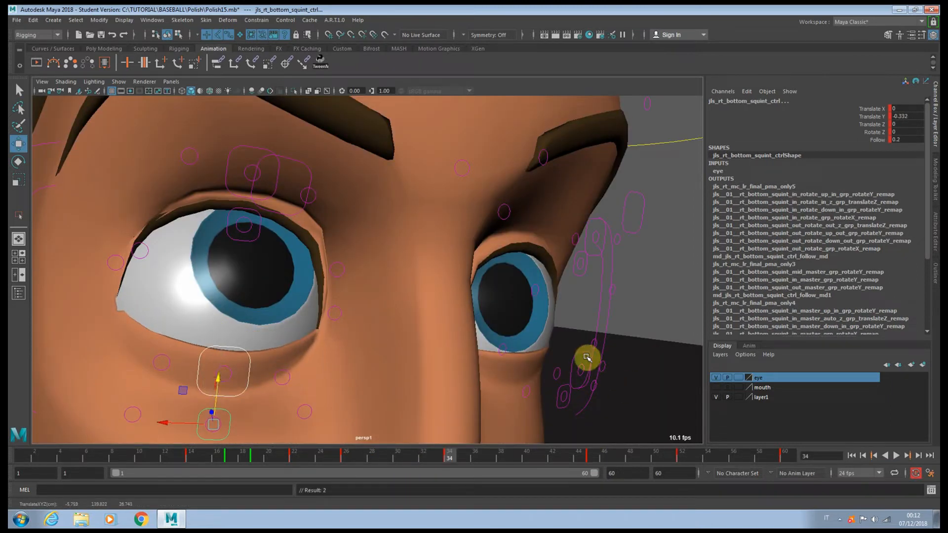
drag(587, 356, 449, 383)
scroll(568, 370, down, 10)
scroll(540, 368, up, 5)
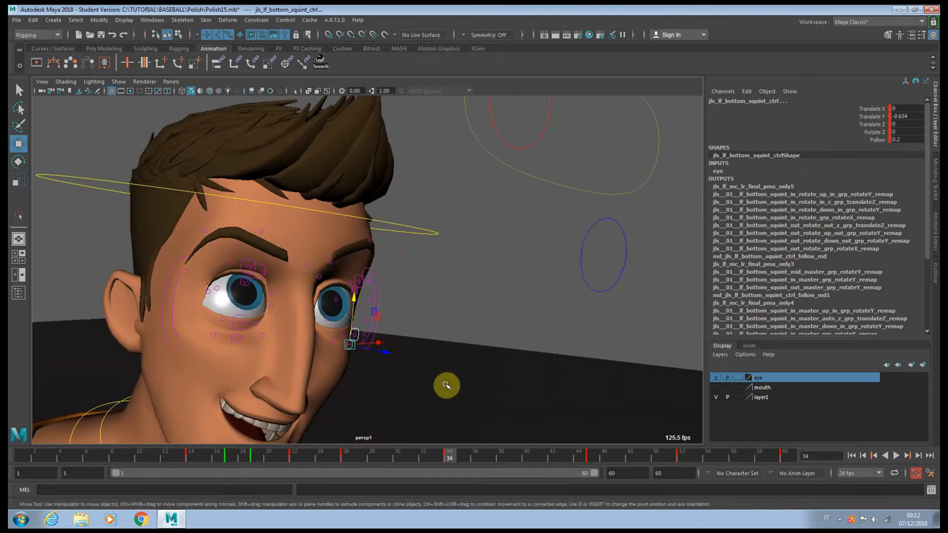
- At frame 34, raise the inner brow controls together, bringing the left one to Translate Y about 0.717
click(306, 266)
click(332, 259)
drag(331, 259, 333, 234)
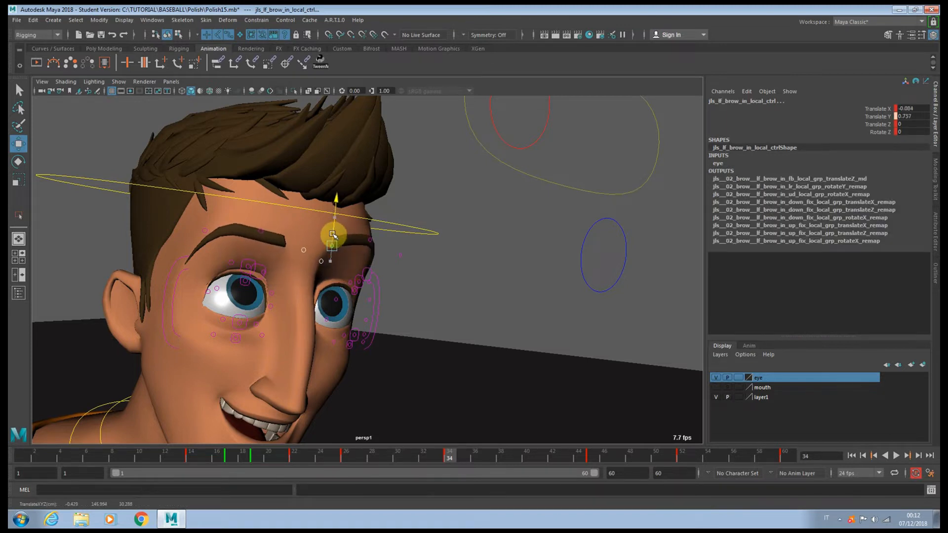
- At frame 34, raise the upper face control to Translate Y about 1.566 to stretch the top of the head
scroll(381, 305, down, 5)
mouse_move(378, 307)
alt+mouse_down()
mouse_move(374, 330)
mouse_move(365, 299)
alt+mouse_up()
scroll(373, 329, up, 2)
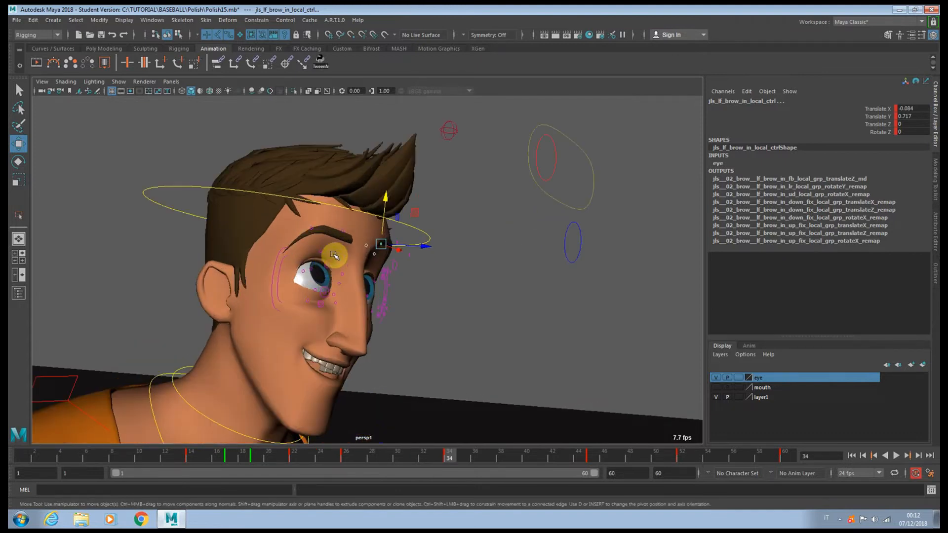
alt+drag(335, 250, 317, 261)
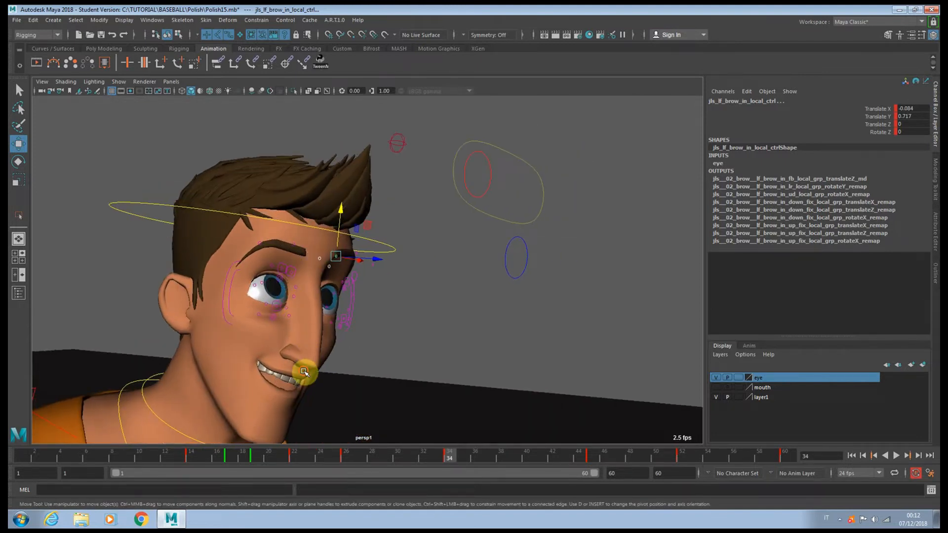
alt+drag(305, 374, 303, 370)
scroll(316, 357, down, 3)
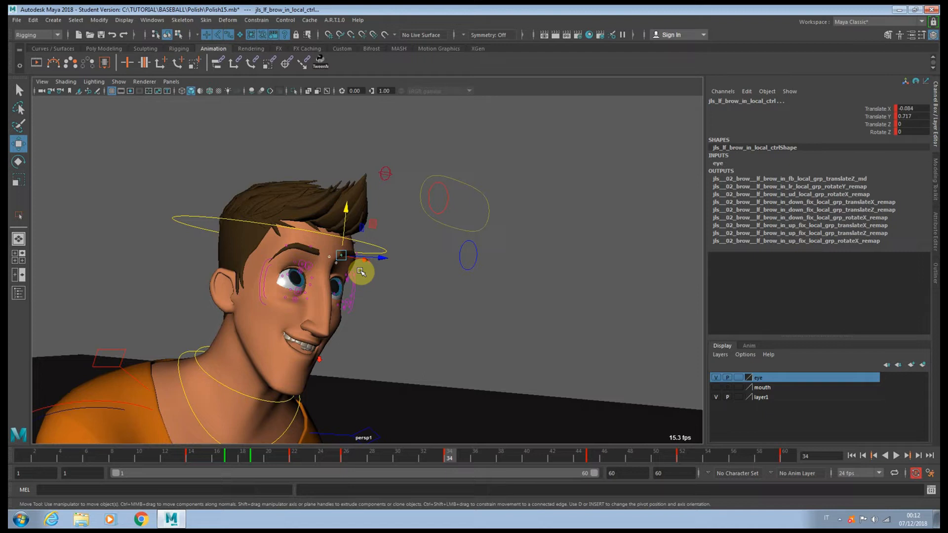
click(387, 170)
drag(390, 158, 390, 149)
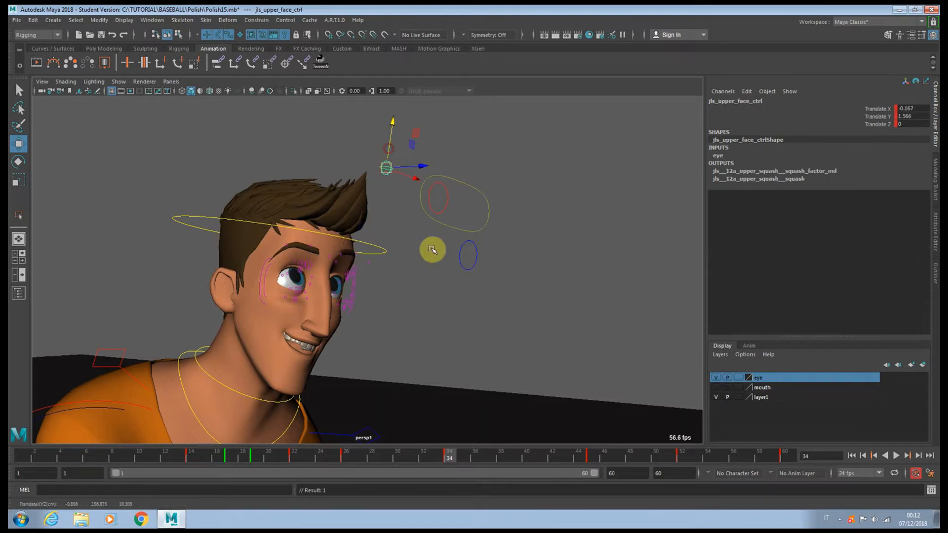
- At frame 45, lower the upper face control to Translate Y about -0.826 to squash the top of the head
drag(469, 459, 591, 459)
alt+middle_drag(155, 335, 438, 387)
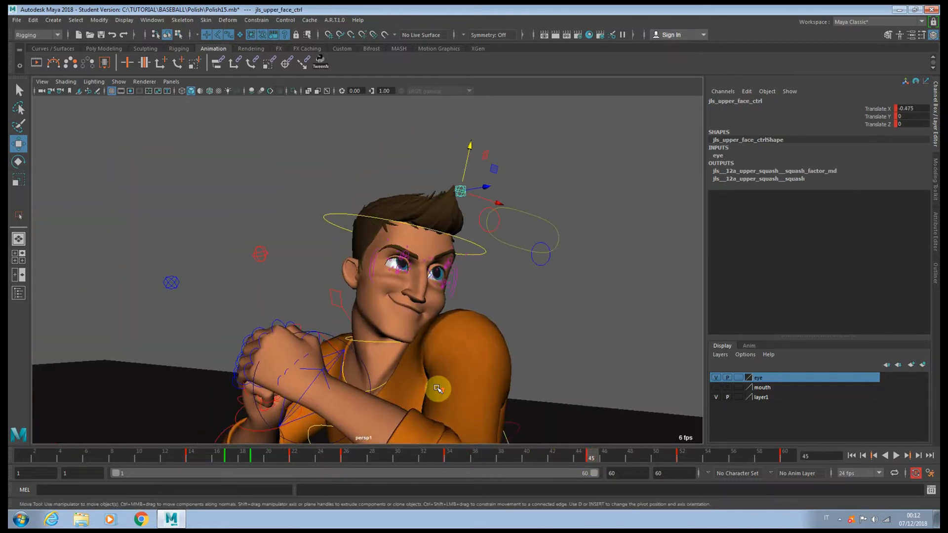
scroll(415, 328, up, 3)
drag(491, 135, 469, 205)
- At frame 45, raise the bottom eyelid and squint controls of both eyes, with the left squint at Translate Y about 0.119
scroll(459, 229, up, 4)
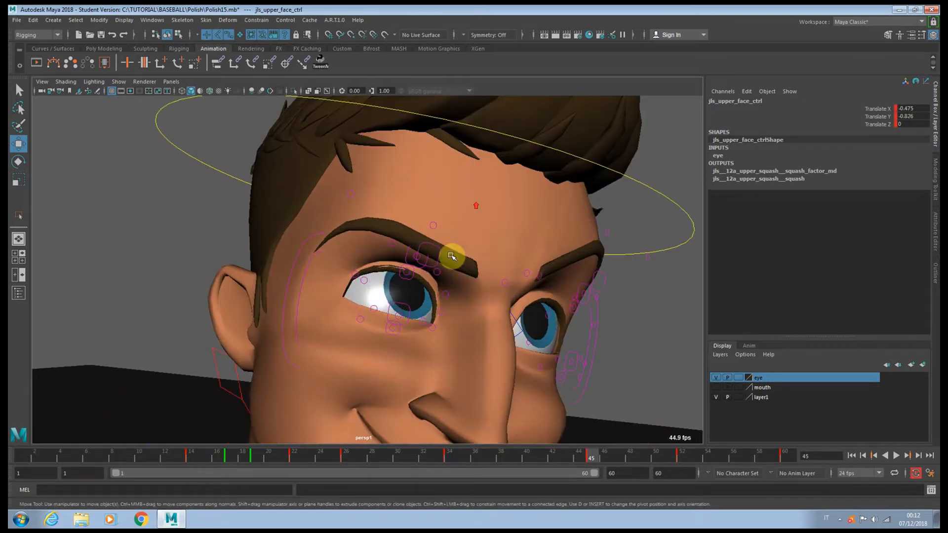
click(399, 338)
click(395, 331)
shift+click(410, 324)
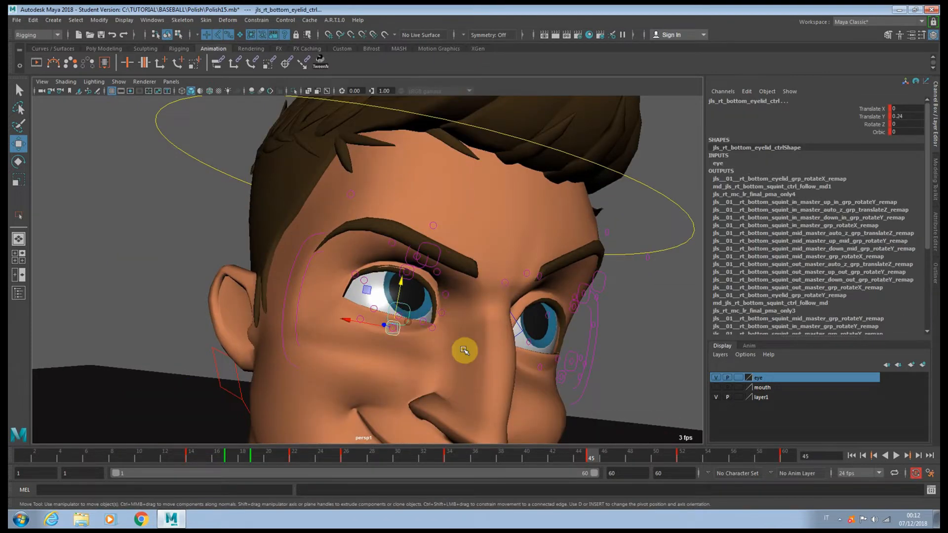
alt+drag(511, 357, 470, 357)
click(463, 364)
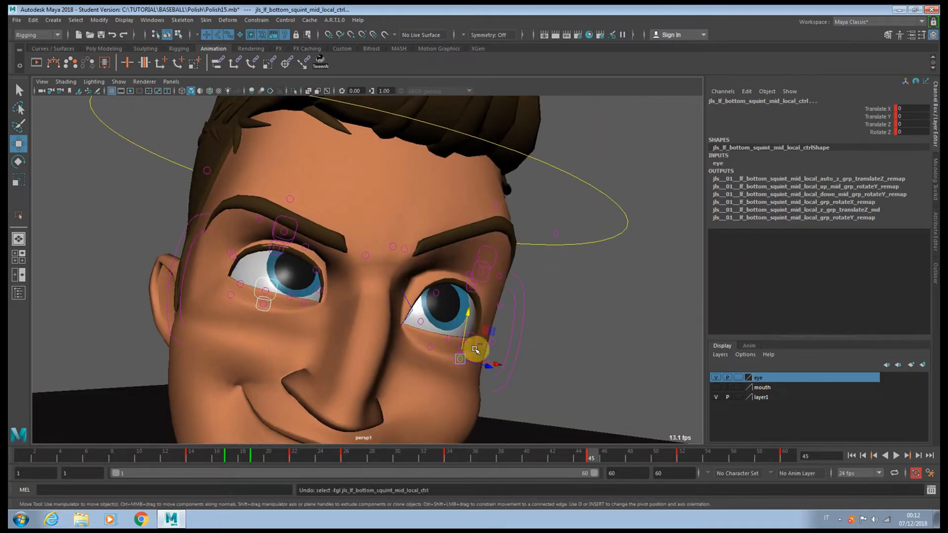
click(474, 351)
click(465, 366)
drag(470, 332, 468, 326)
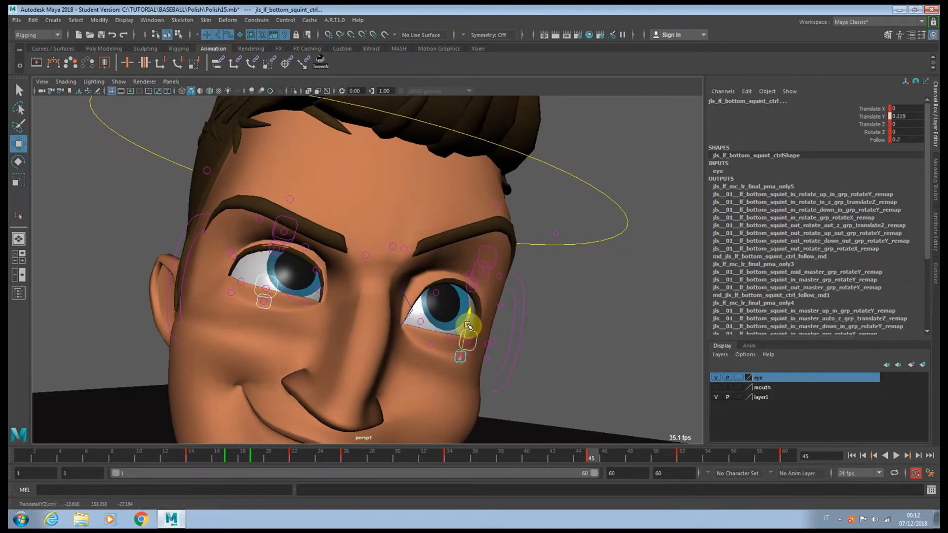
- At frame 45, lower the top eyelid and top squint controls of both eyes, with the left eyelid at Translate Y about 1.037
click(289, 248)
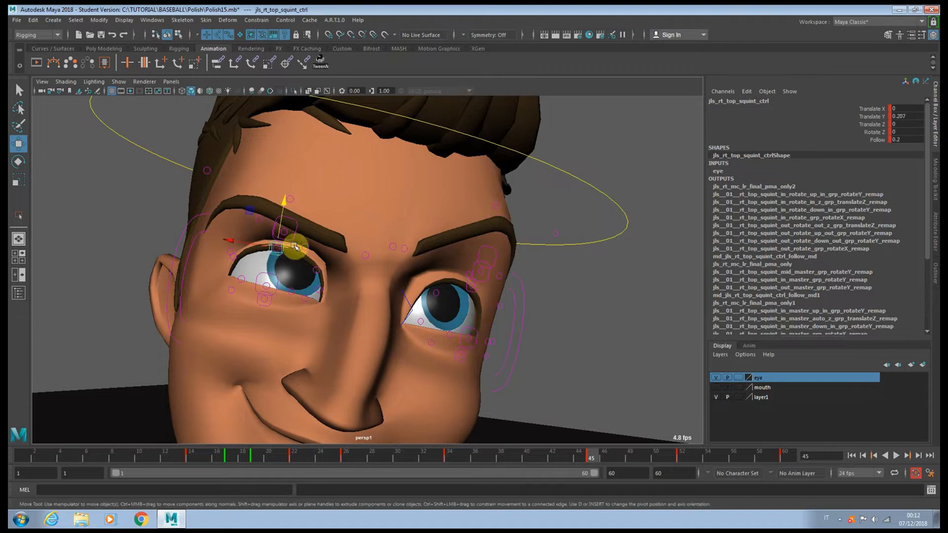
click(290, 223)
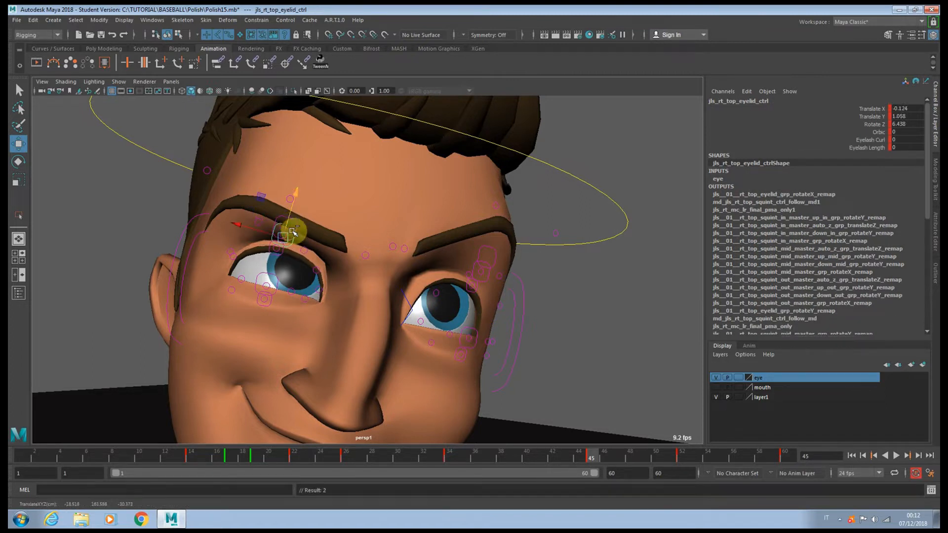
click(282, 255)
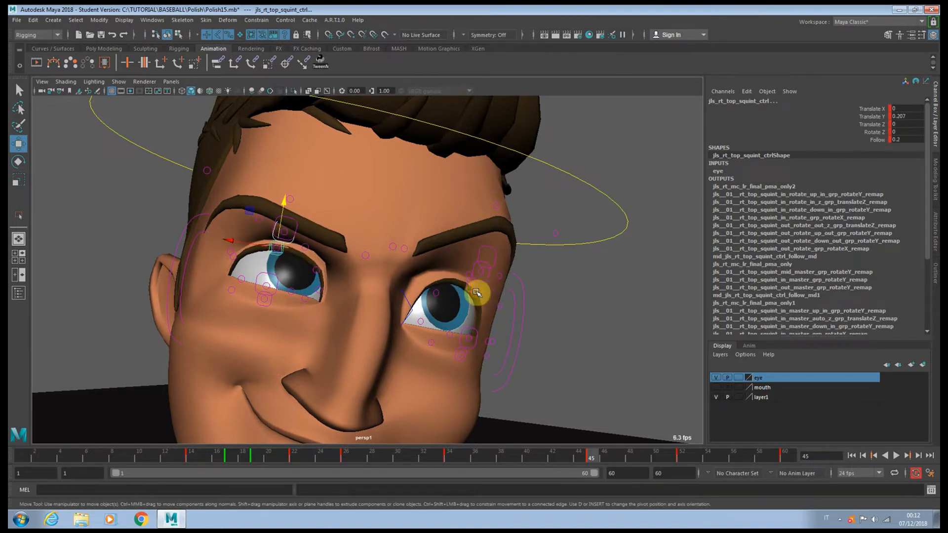
click(481, 275)
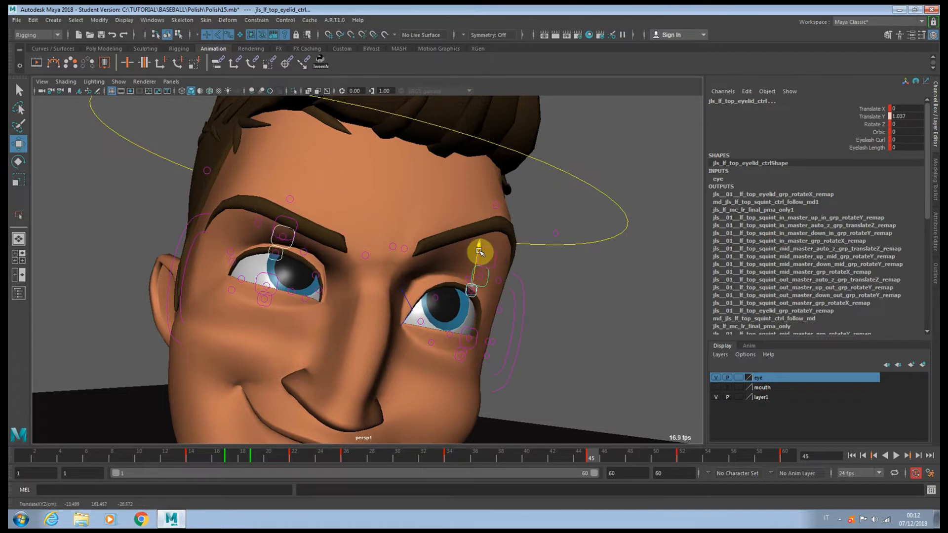
drag(479, 253, 480, 254)
- At frame 45, select the inner and middle brow controls on both sides and lower them together
click(366, 255)
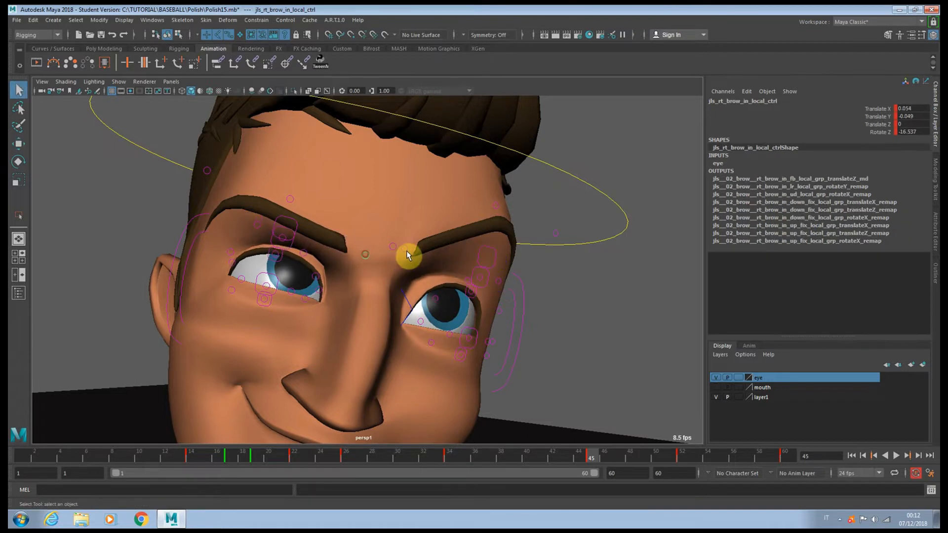
shift+click(405, 249)
shift+click(395, 248)
shift+click(291, 200)
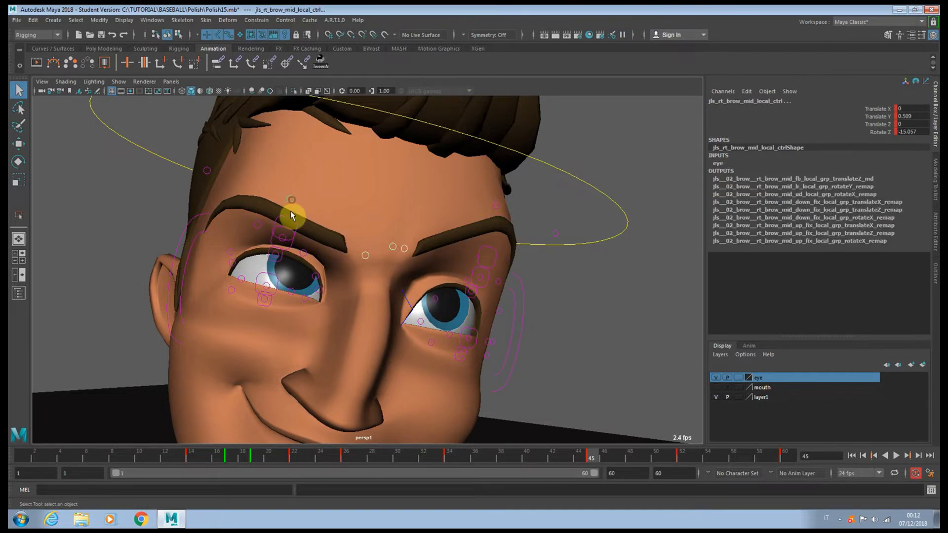
key(w)
drag(288, 181, 289, 188)
key(ctrl+z)
click(495, 204)
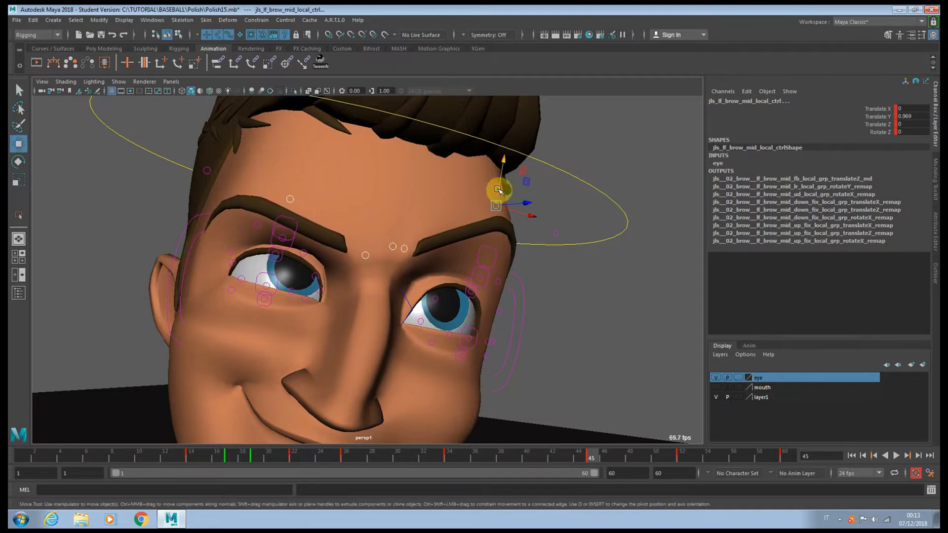
drag(498, 190, 500, 214)
key(q)
key(w)
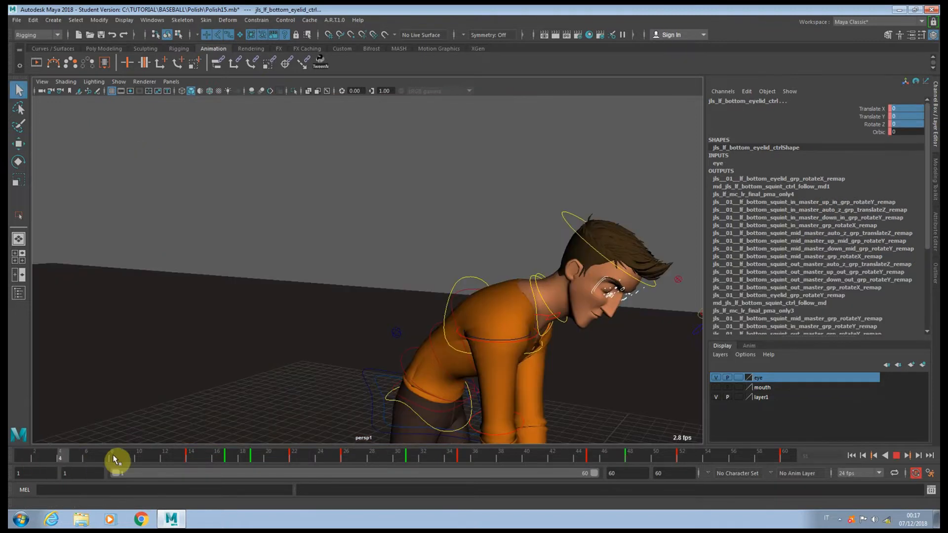
- Play and scrub through the shot, mainly from the camera view, to examine the facial poses and their timing against the body action
drag(114, 460, 576, 447)
alt+drag(488, 353, 485, 367)
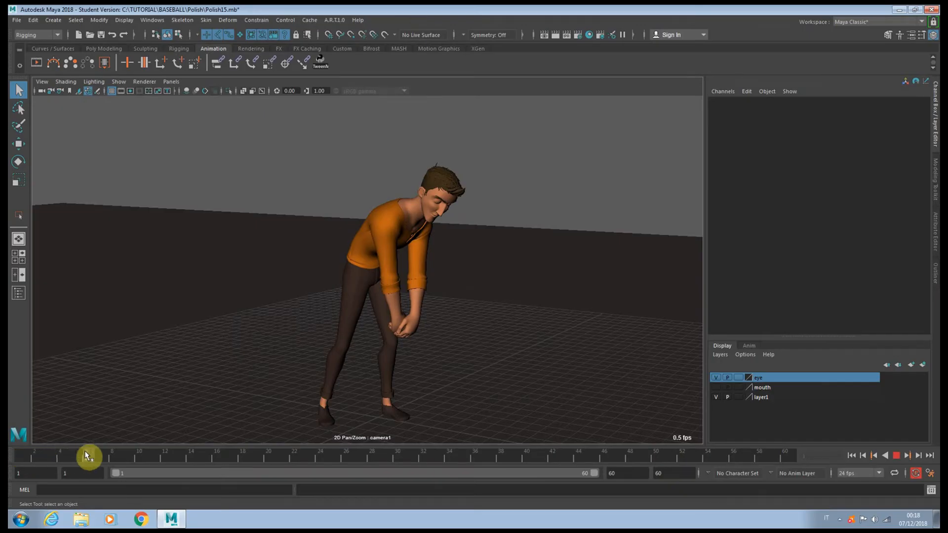
drag(87, 452, 320, 453)
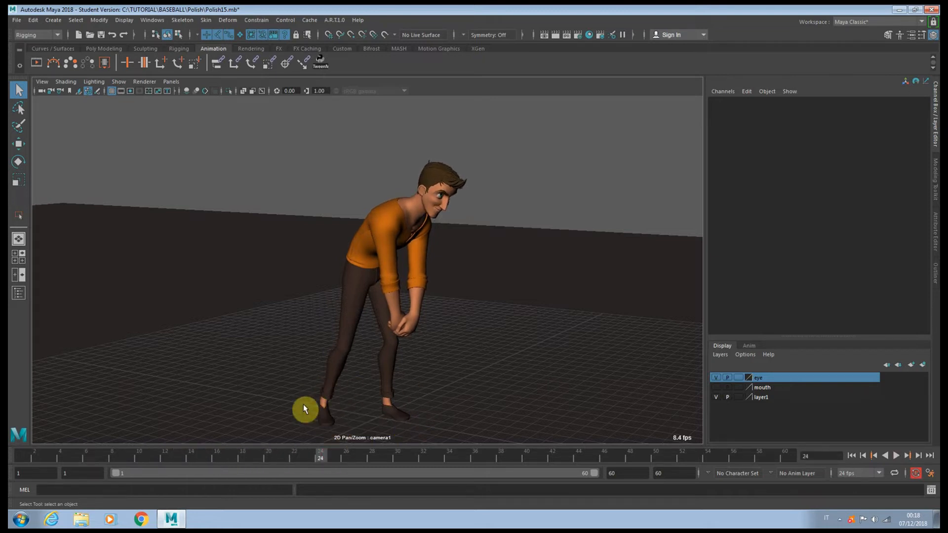
drag(326, 452, 720, 470)
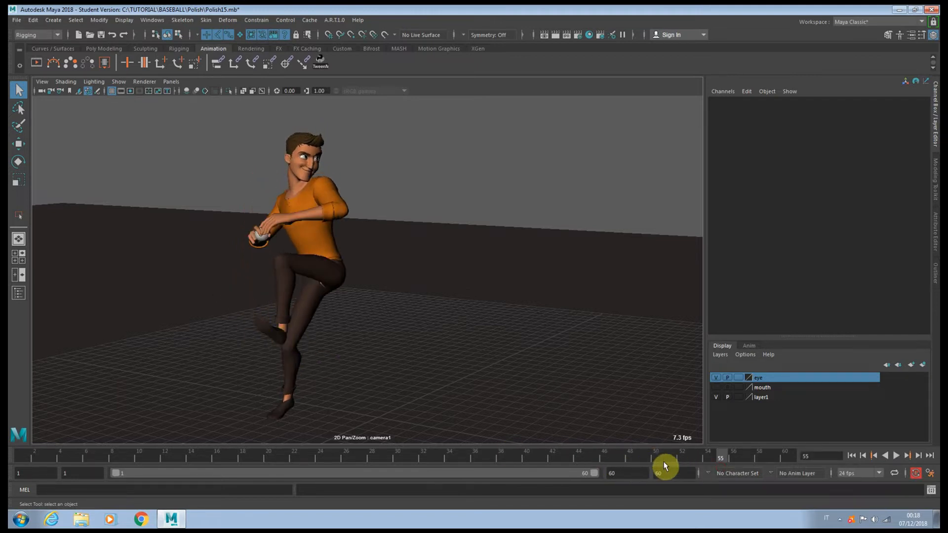
drag(198, 462, 372, 459)
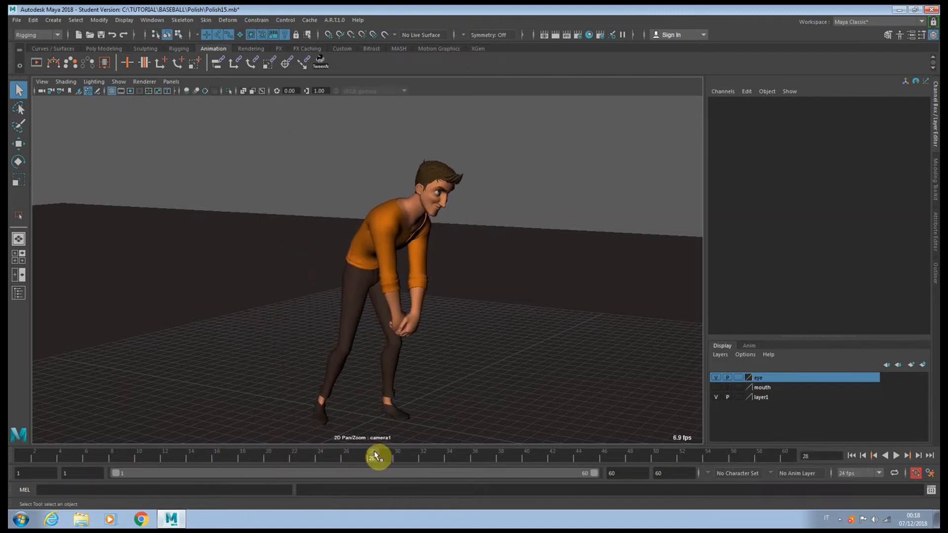
key(alt+v)
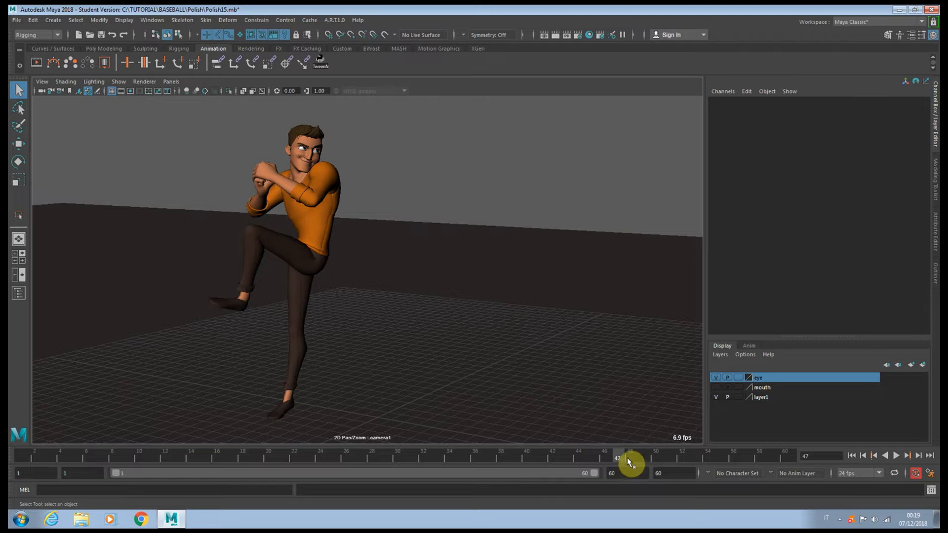
drag(624, 458, 644, 457)
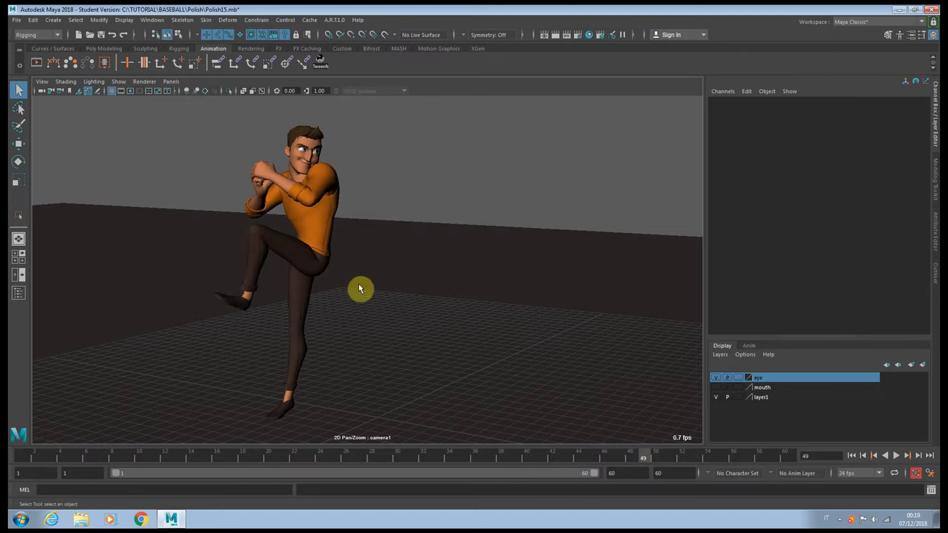
drag(461, 463, 594, 458)
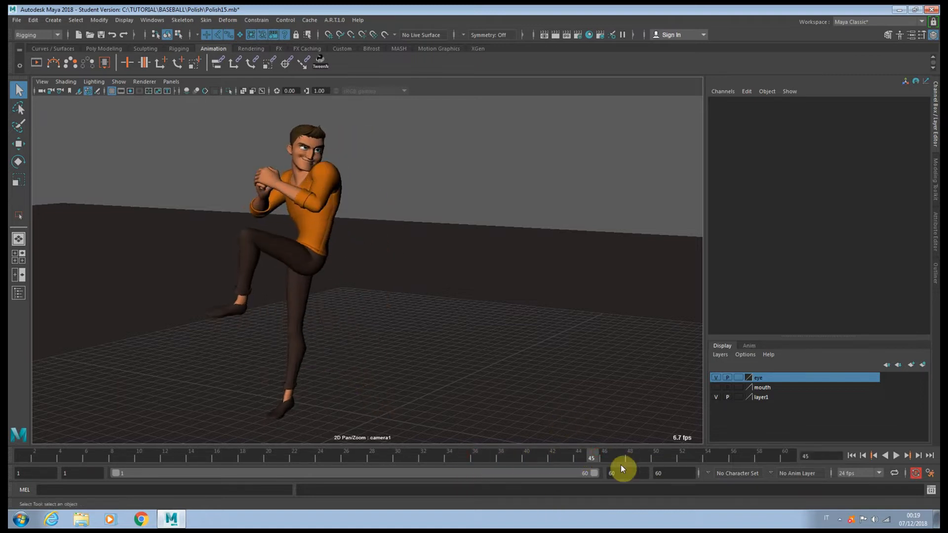
key(alt+v)
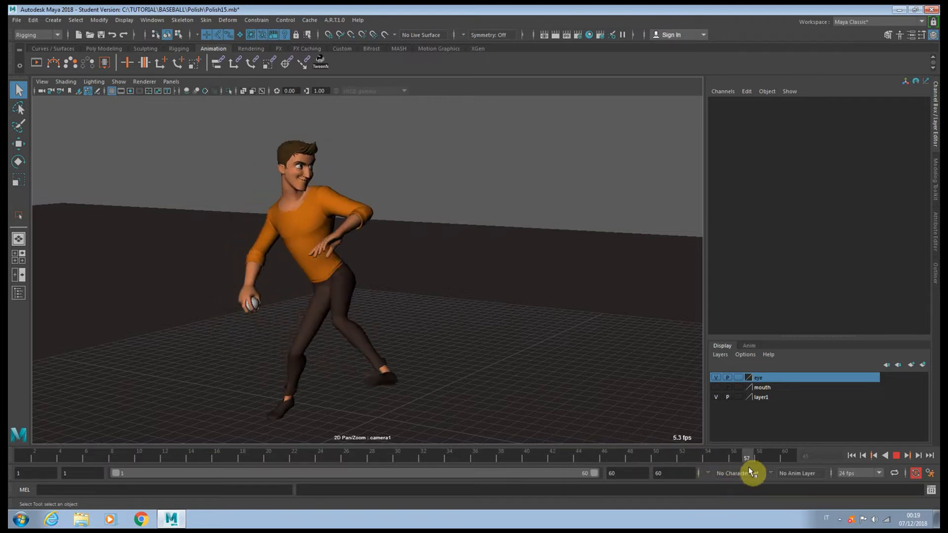
drag(700, 472, 563, 468)
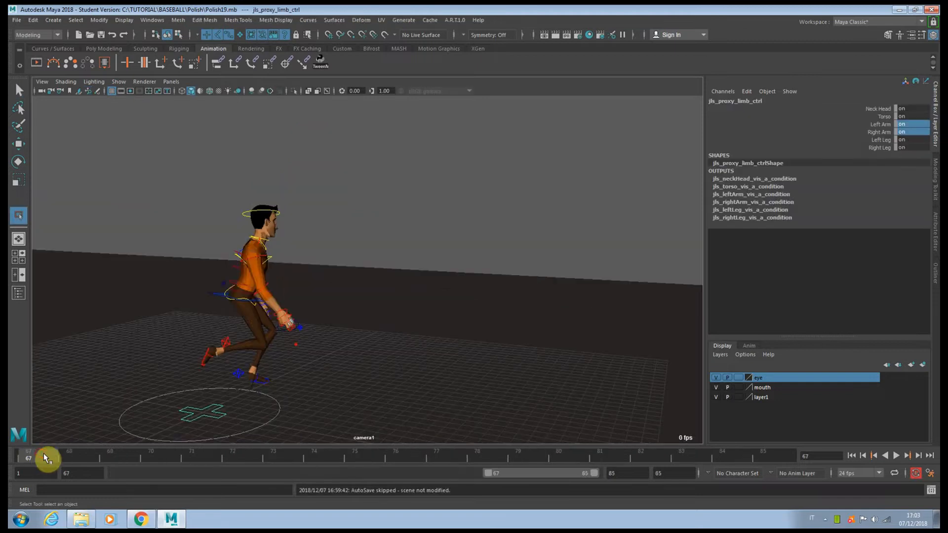
- Review frames 67 to 85 of Polish19, then set the proxy visibility of both arms, both legs and the neck and head to off
drag(47, 457, 764, 446)
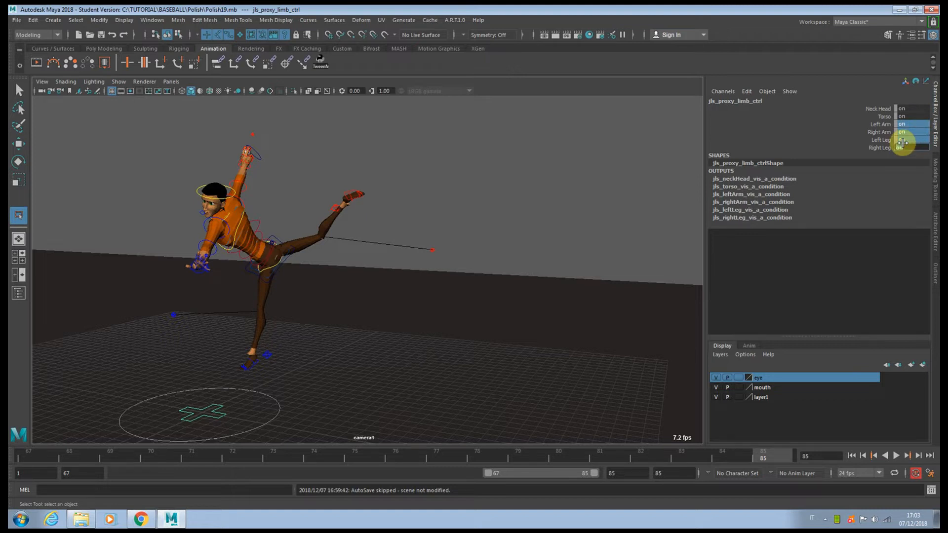
key(Return)
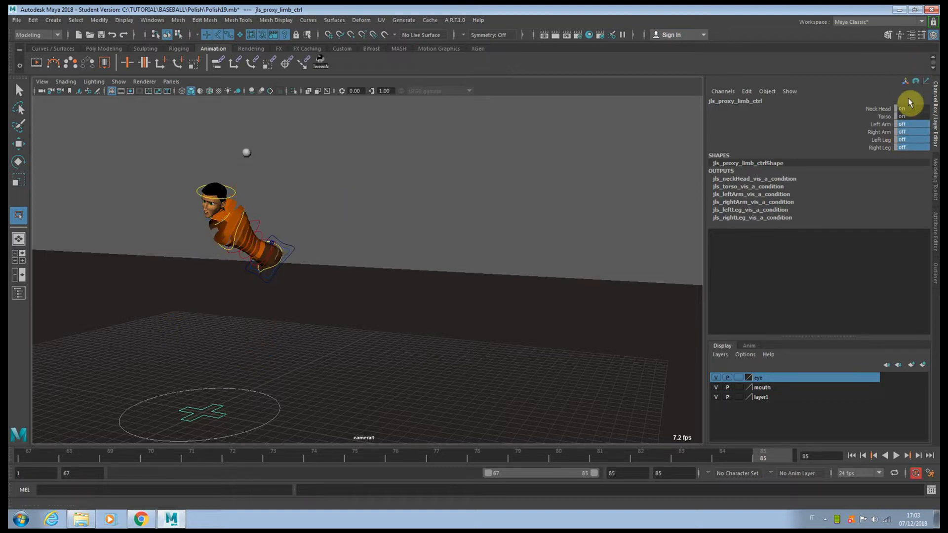
click(910, 107)
text(off)
key(Return)
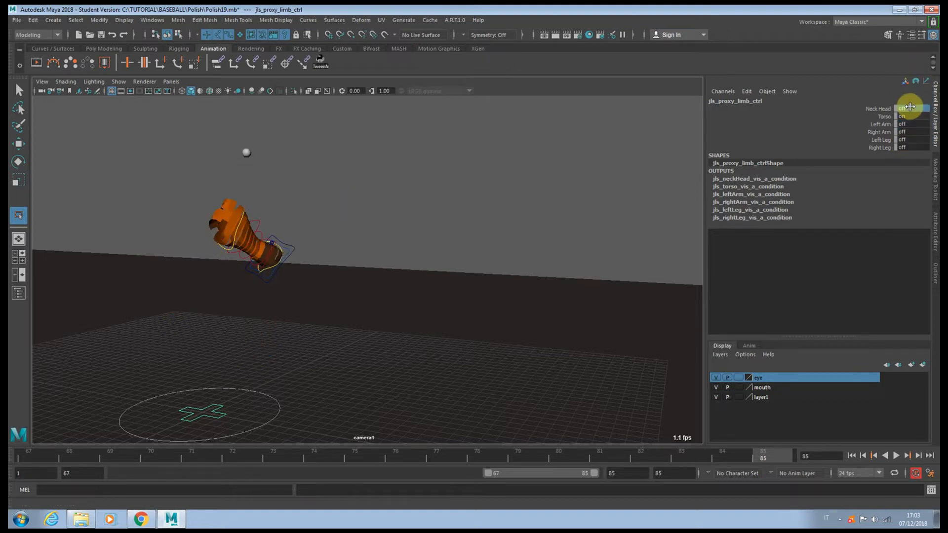
- Create a motion trail for the body's COG control over frames 67 to 85 and go to frame 77
click(294, 252)
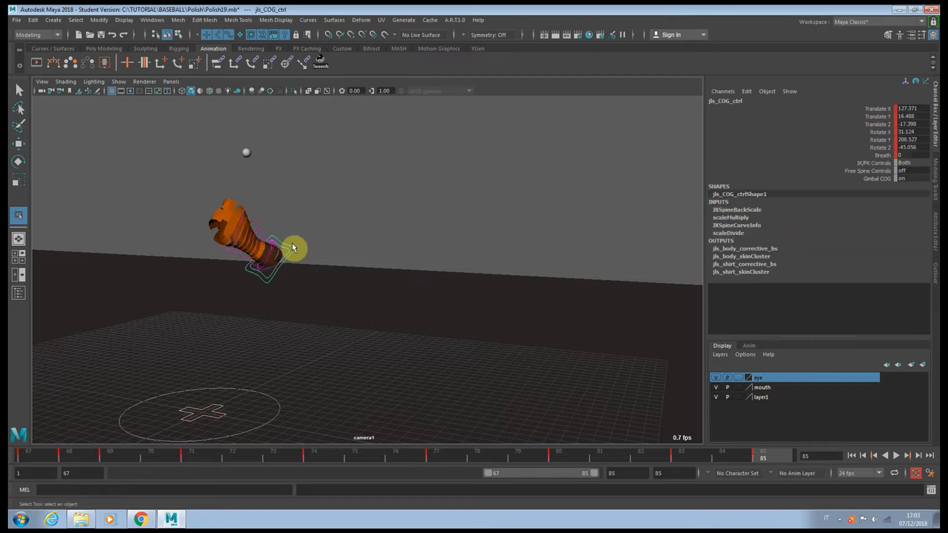
drag(311, 455, 438, 457)
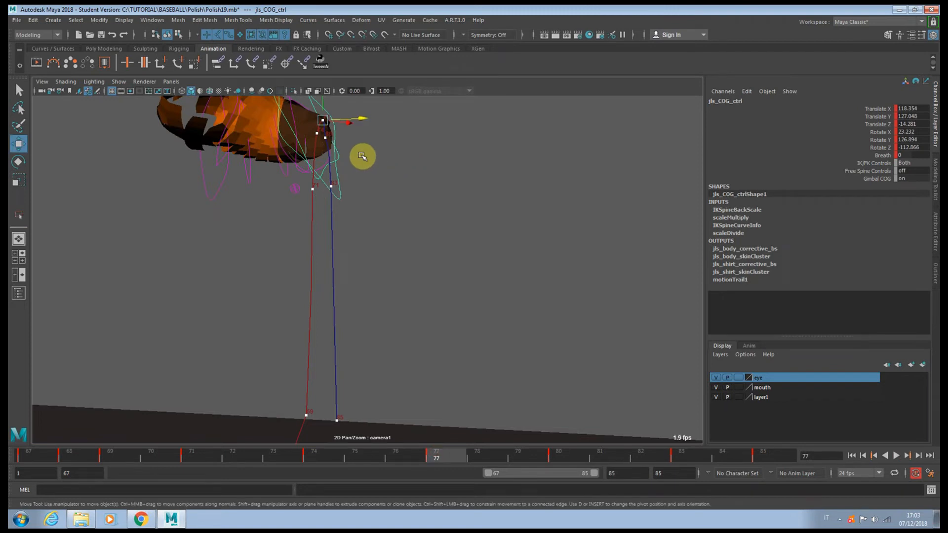
key(w)
middle_drag(334, 156, 334, 282)
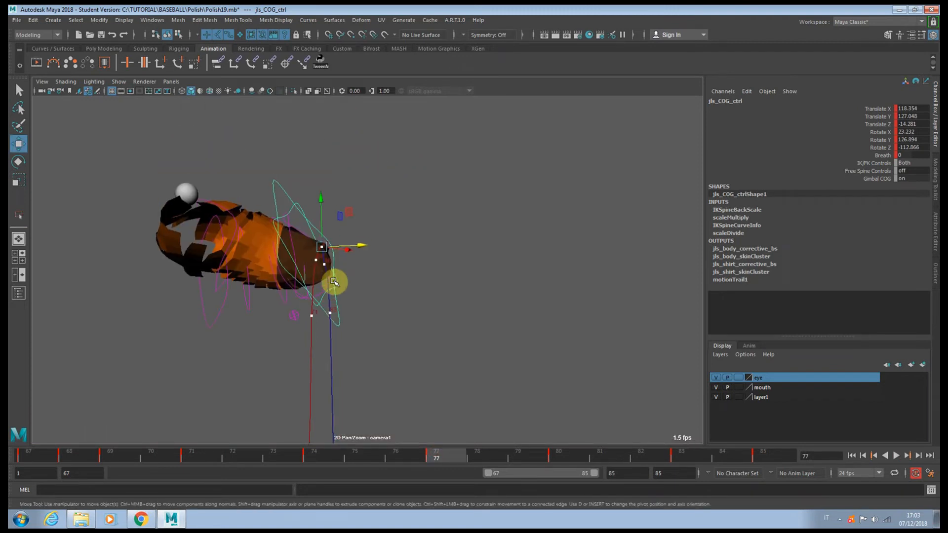
right_drag(334, 282, 661, 336)
middle_drag(322, 226, 385, 243)
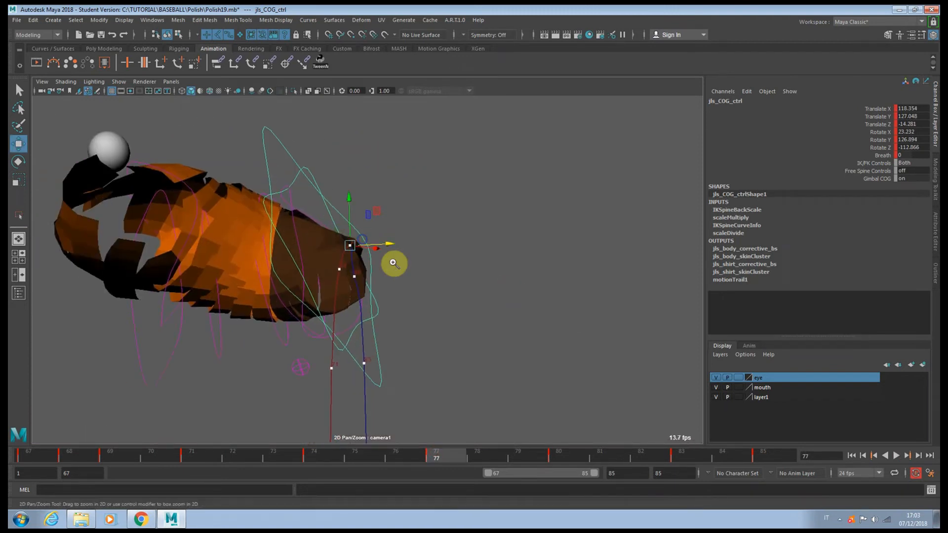
right_drag(393, 263, 472, 309)
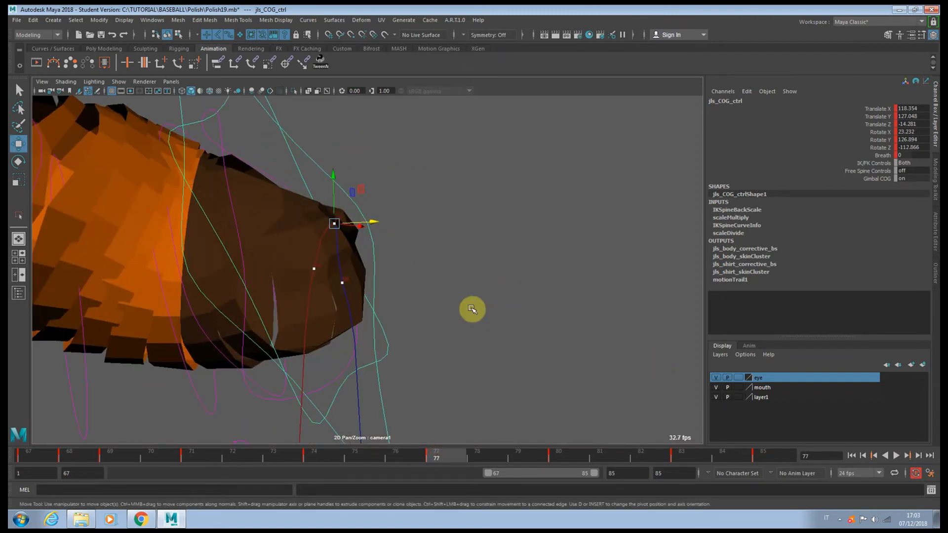
- Nudge the COG control onto a smoother arc at the keys around its peak, setting Translate Y to about 128.163 at frame 77
key(.)
drag(381, 282, 391, 283)
drag(349, 256, 352, 244)
middle_drag(459, 366, 451, 228)
drag(360, 189, 360, 186)
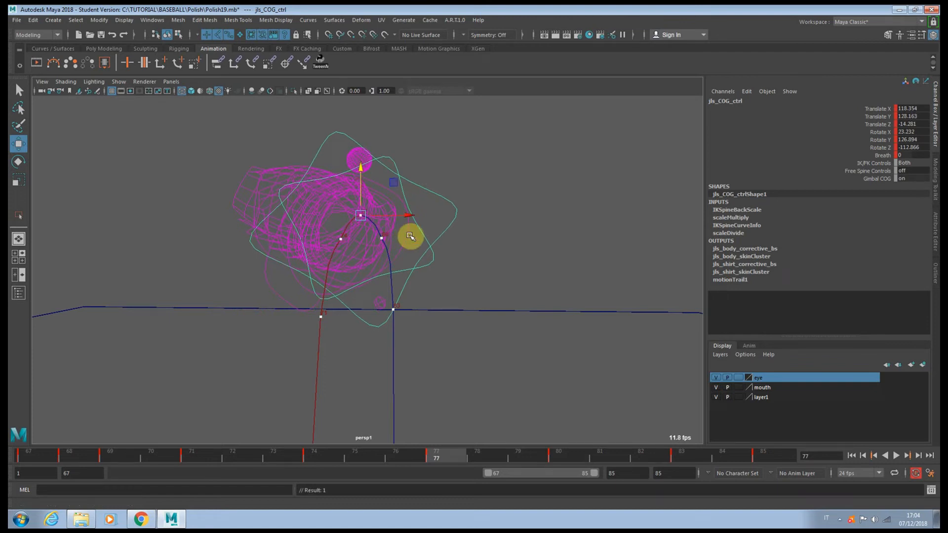
key(comma)
drag(385, 240, 383, 240)
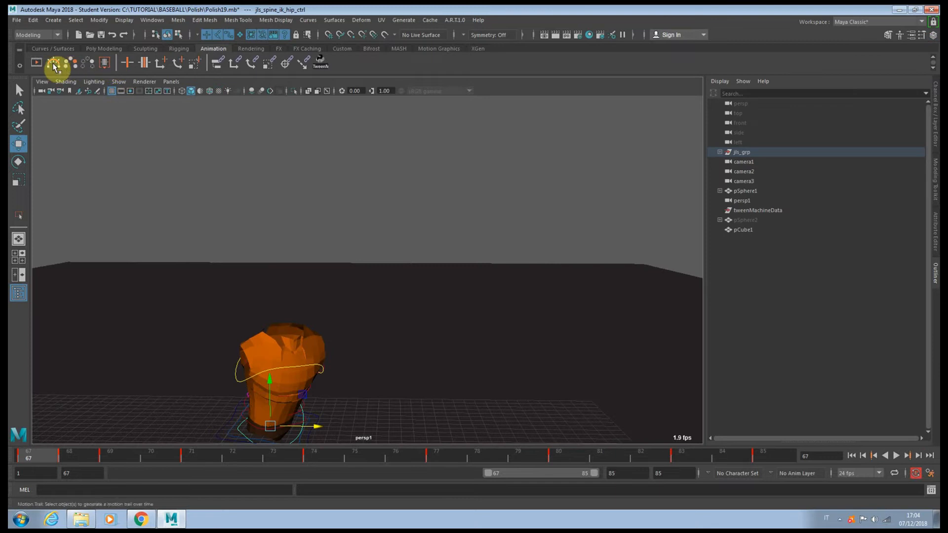
- Create a motion trail for the spine IK hip control and nudge the control at frames 77 and 76 to smooth its arc
click(53, 65)
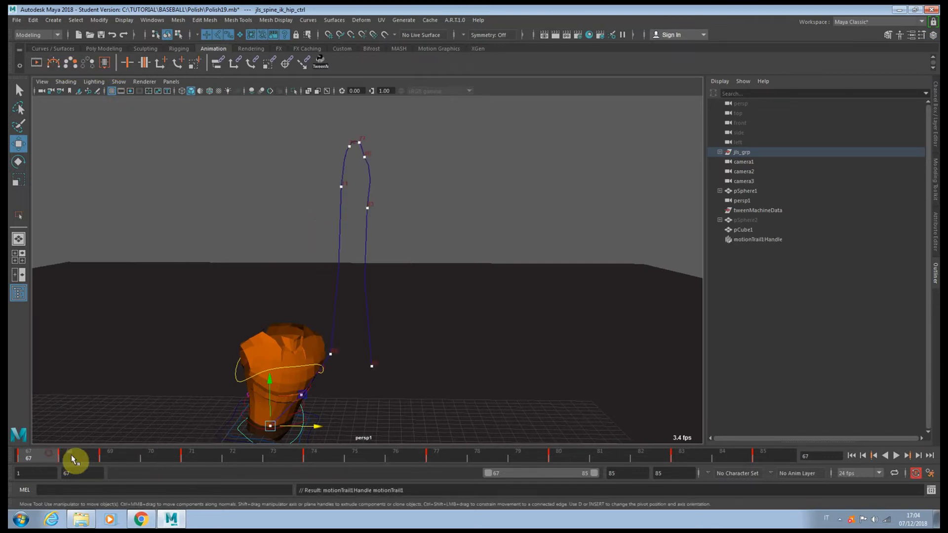
drag(72, 460, 106, 454)
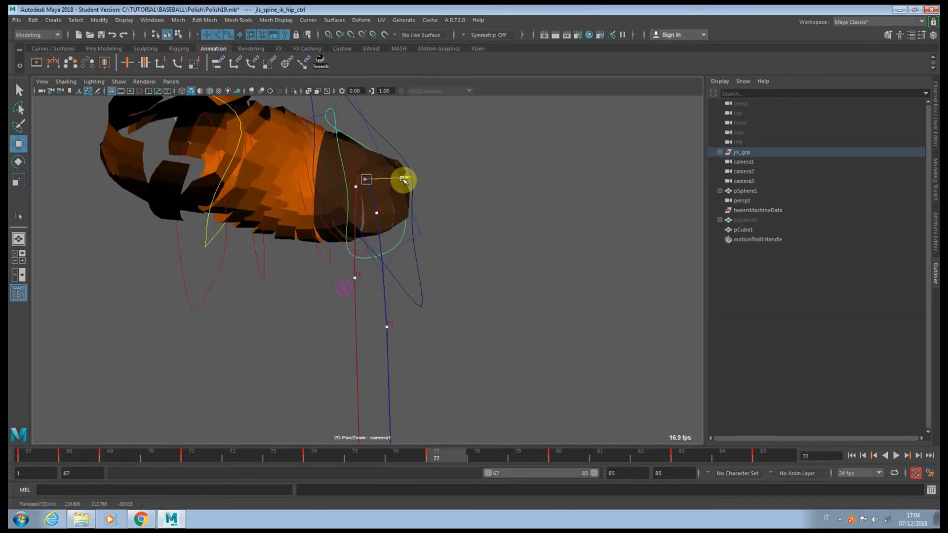
drag(404, 179, 369, 158)
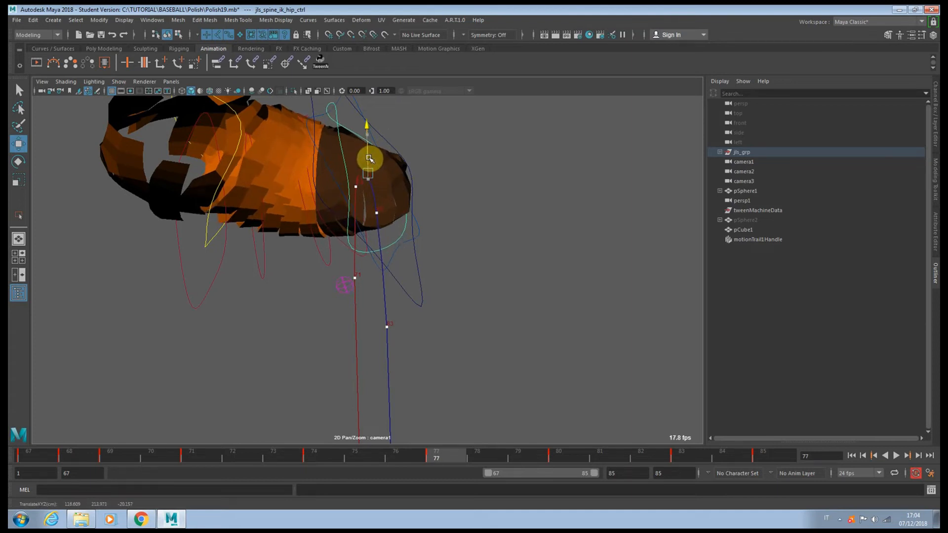
click(408, 453)
drag(361, 142, 361, 144)
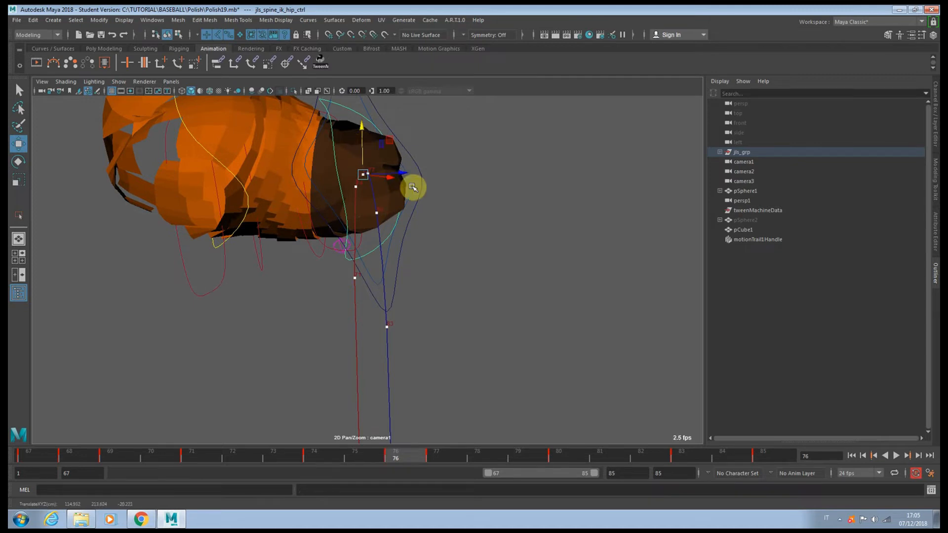
- Raise the hip control at frame 80 and lower it slightly at frame 74 to even out its trail
drag(451, 453, 567, 457)
mouse_move(375, 193)
mouse_down()
mouse_move(407, 205)
mouse_move(376, 181)
mouse_up()
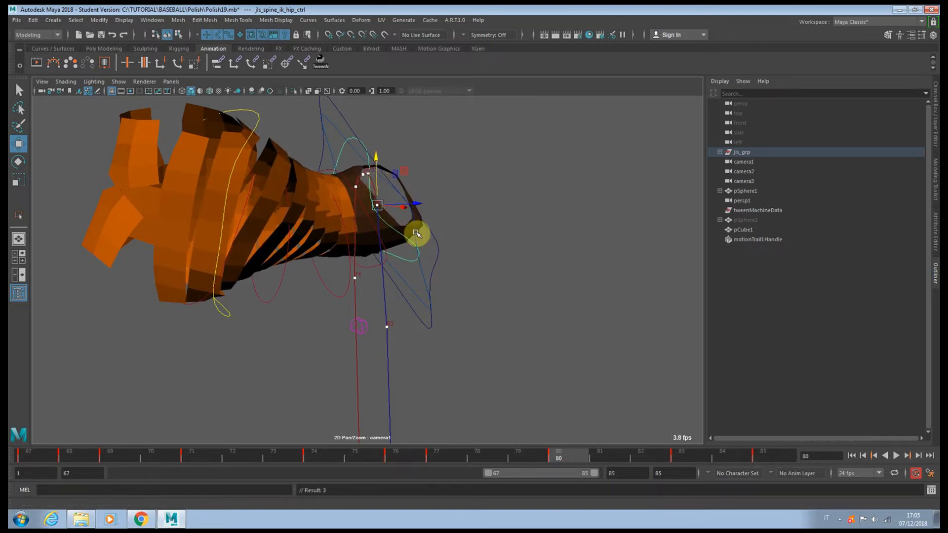
drag(505, 455, 320, 443)
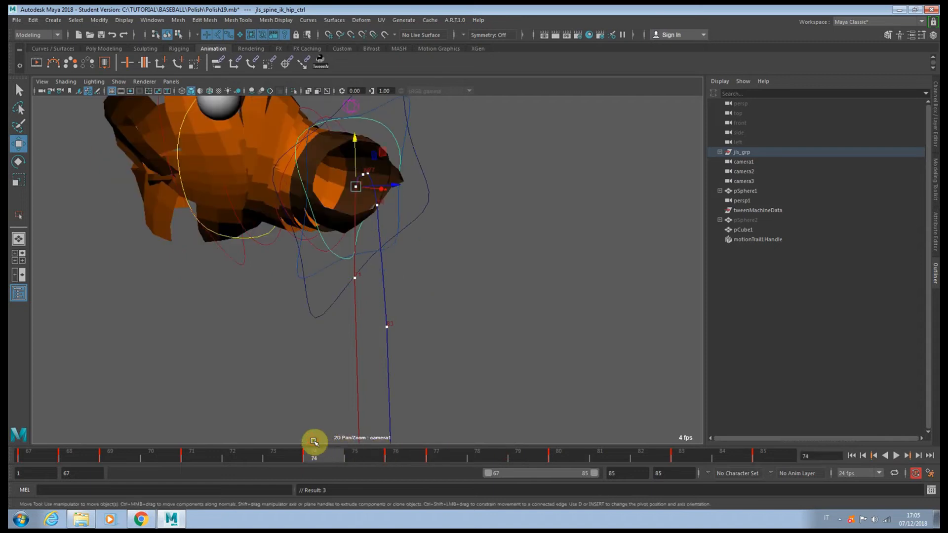
drag(354, 139, 354, 141)
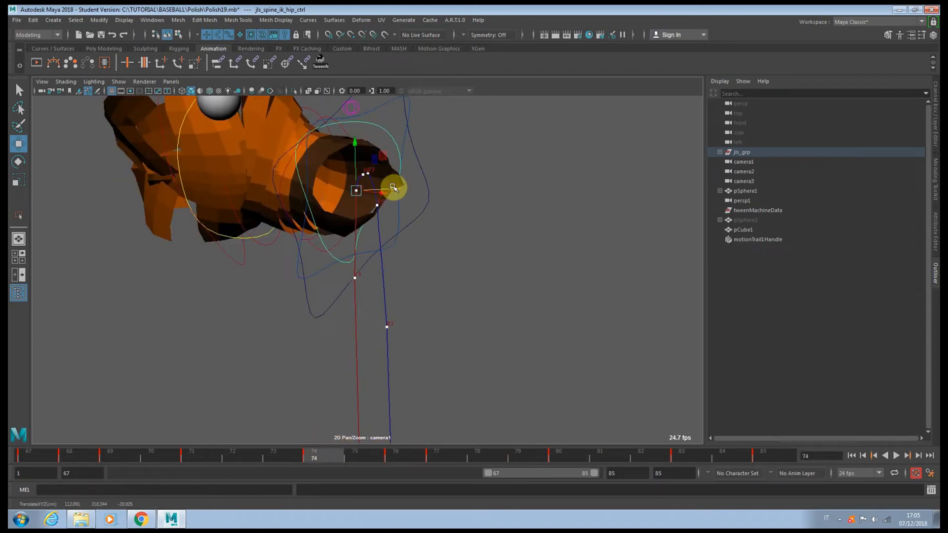
key(period)
key(period)
key(period)
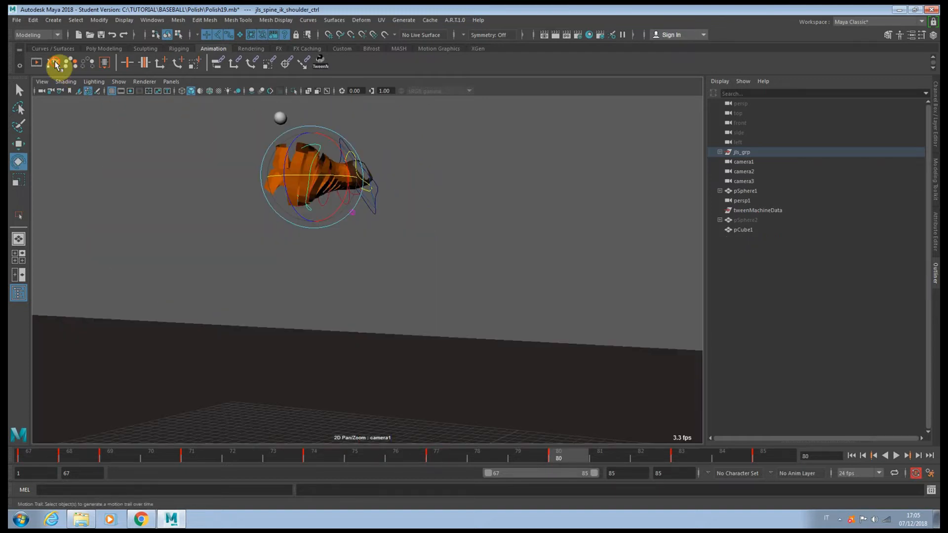
- Create a motion trail for the spine IK shoulder control, lowering the control slightly at frame 74 and raising it slightly at frame 75
click(56, 63)
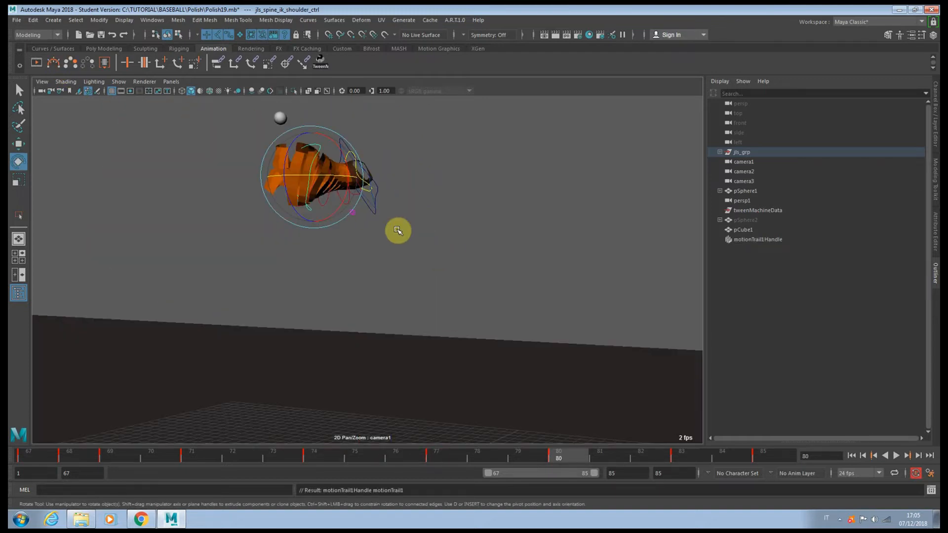
click(45, 462)
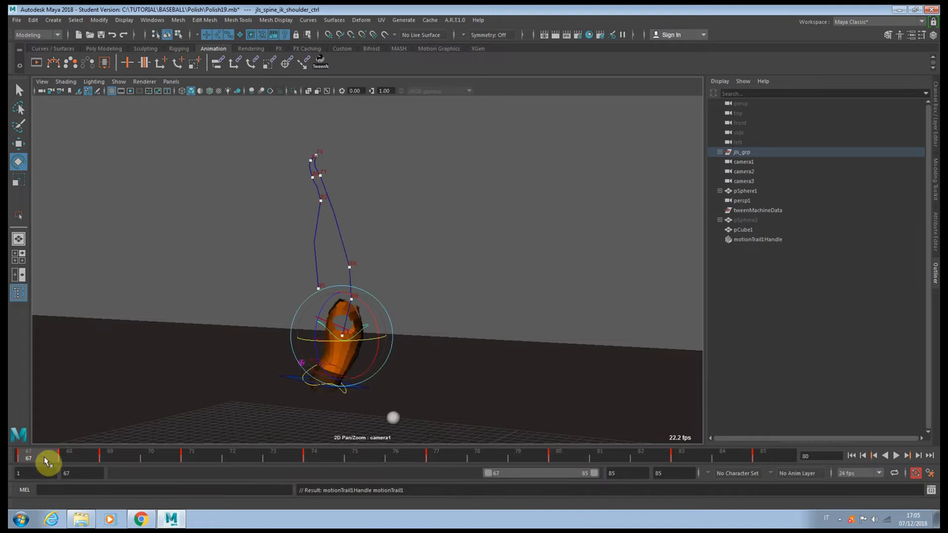
drag(74, 456, 117, 457)
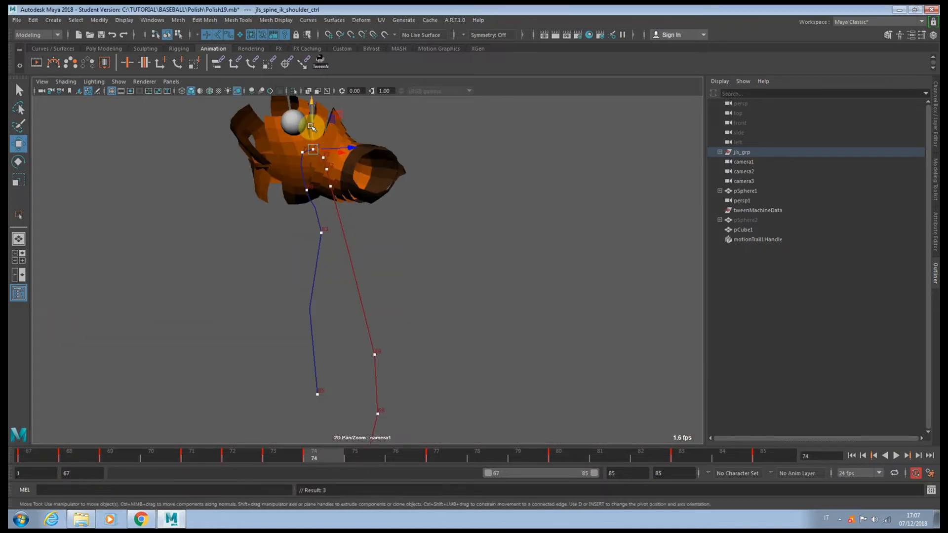
drag(312, 118, 314, 122)
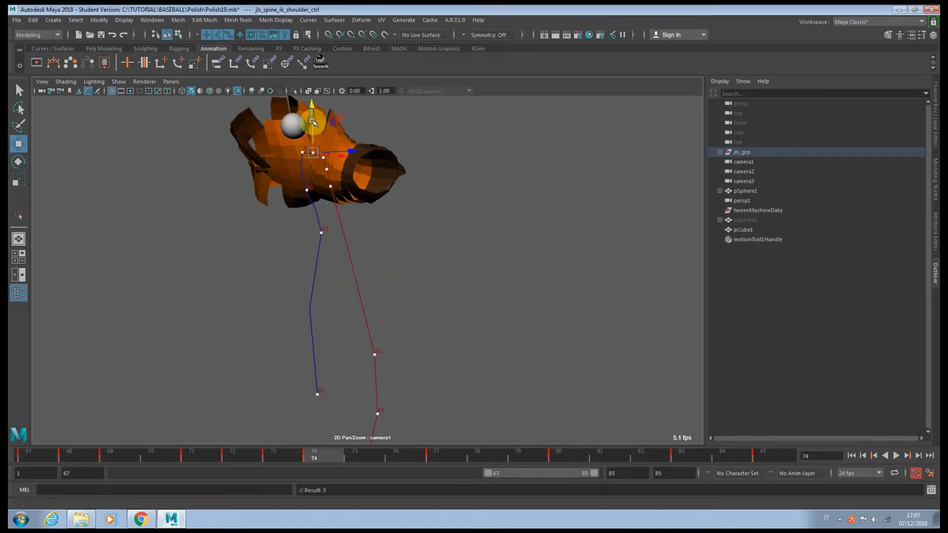
click(355, 456)
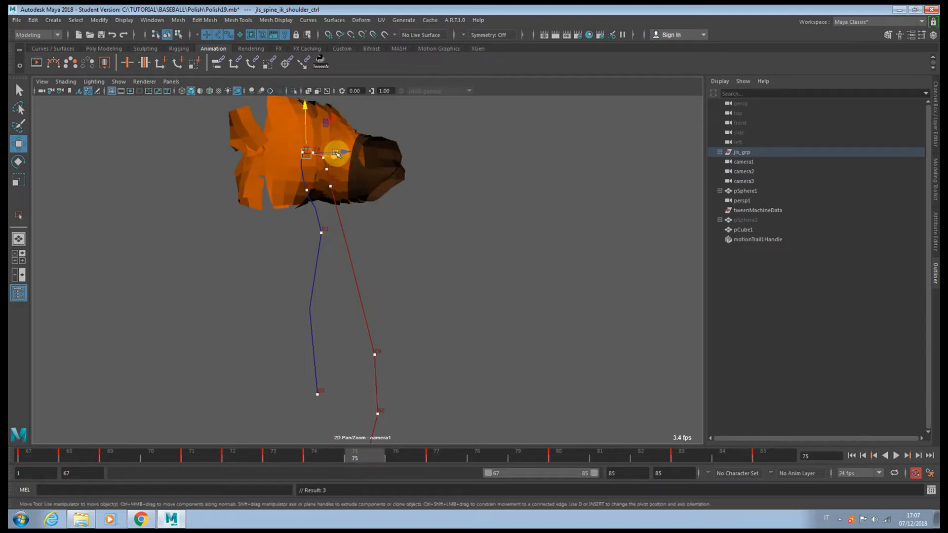
drag(306, 135, 307, 135)
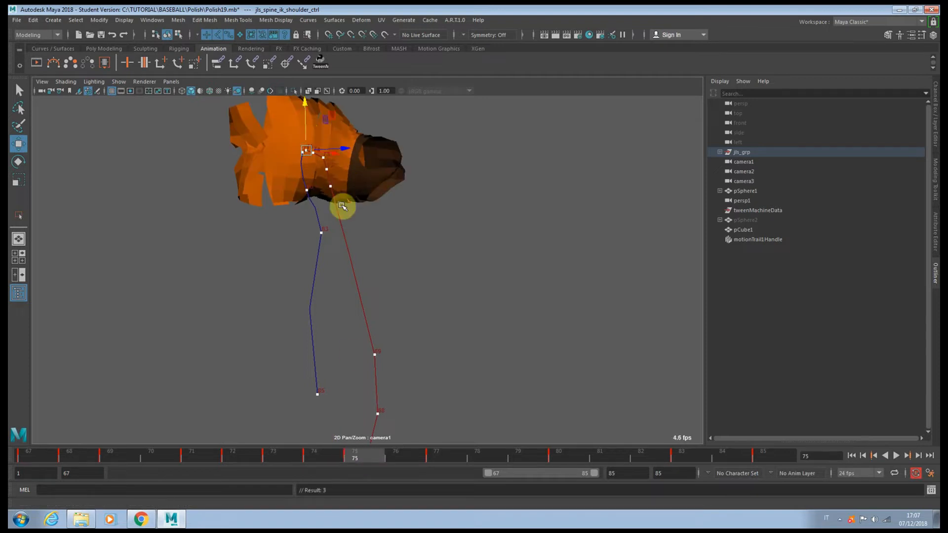
- Shift the shoulder control slightly at frames 76 and 77 to refine the peak of its trail
click(397, 454)
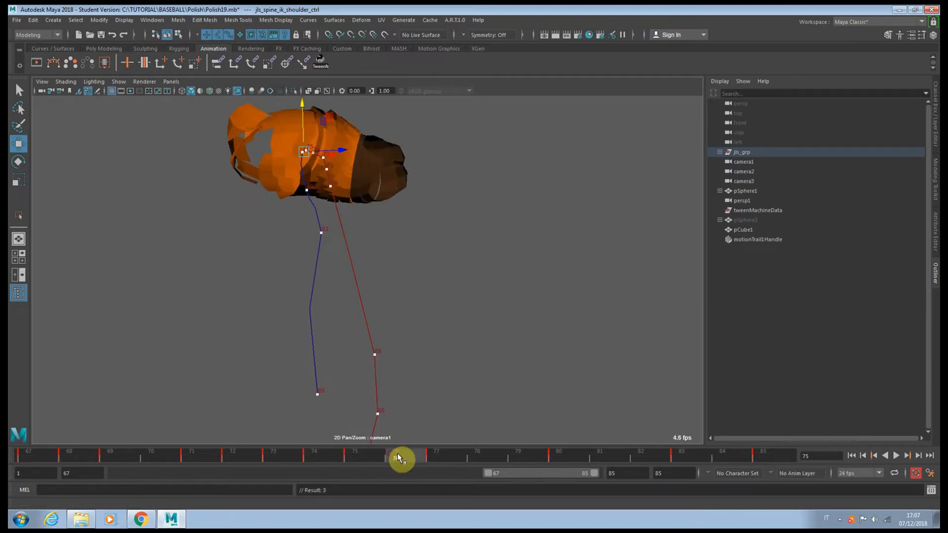
click(344, 151)
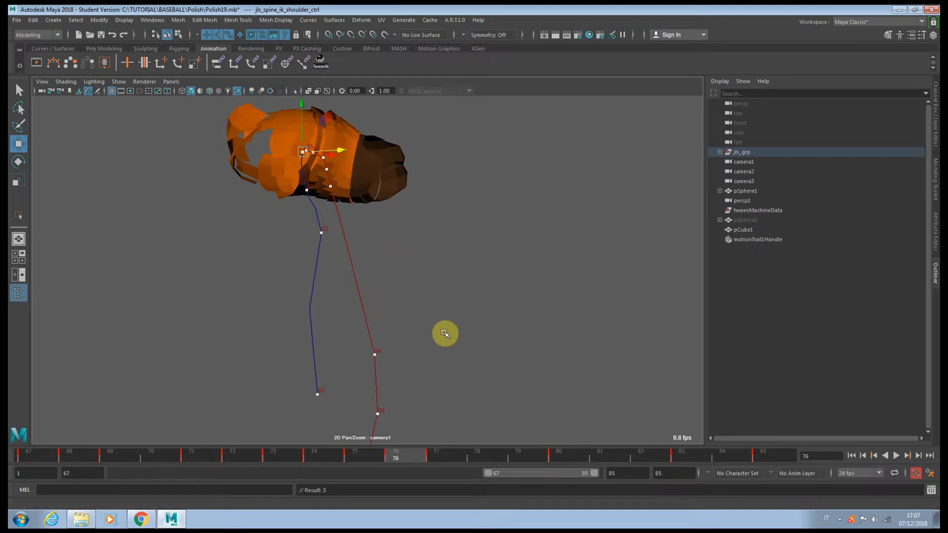
click(438, 457)
drag(342, 150, 303, 140)
- Move the shoulder control slightly sideways, away from the hips, at frame 80 to straighten the descending side of its trail
click(477, 458)
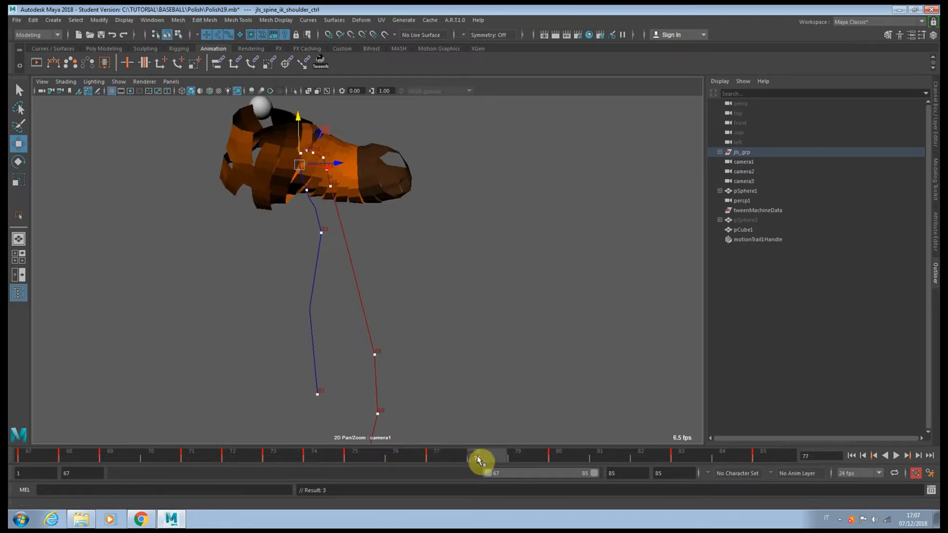
drag(516, 457, 561, 460)
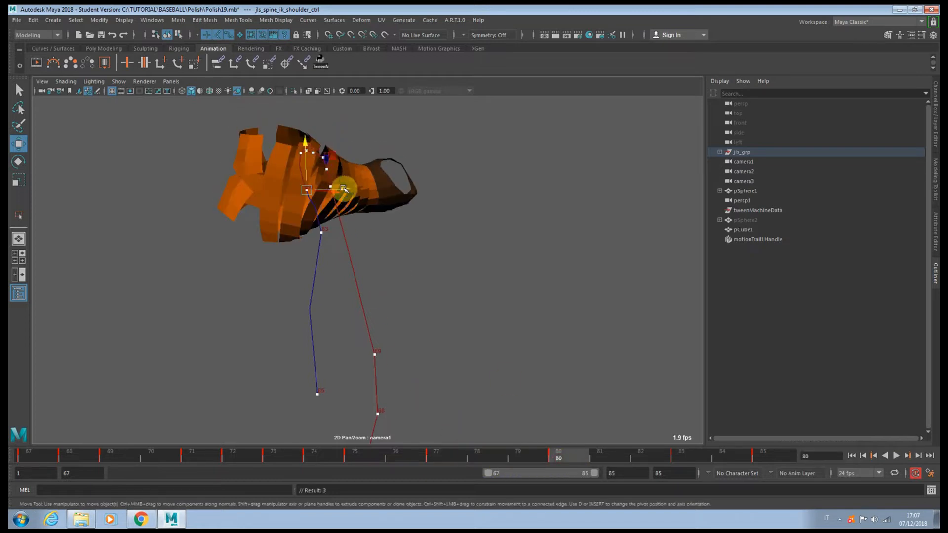
drag(342, 187, 339, 189)
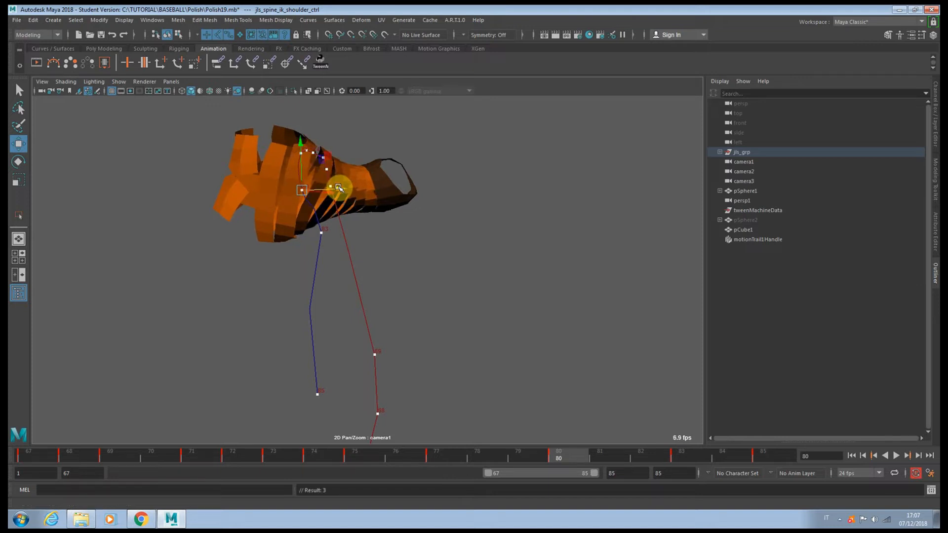
key(.)
- In the perspective view, shift the shoulder control sideways at frames 75 and 76 to round the top of its trail
click(344, 231)
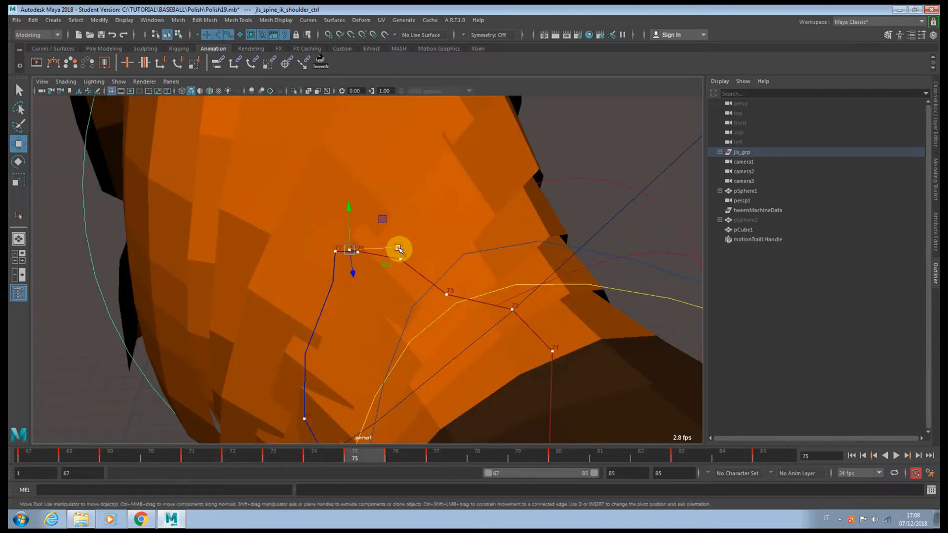
drag(398, 249, 415, 250)
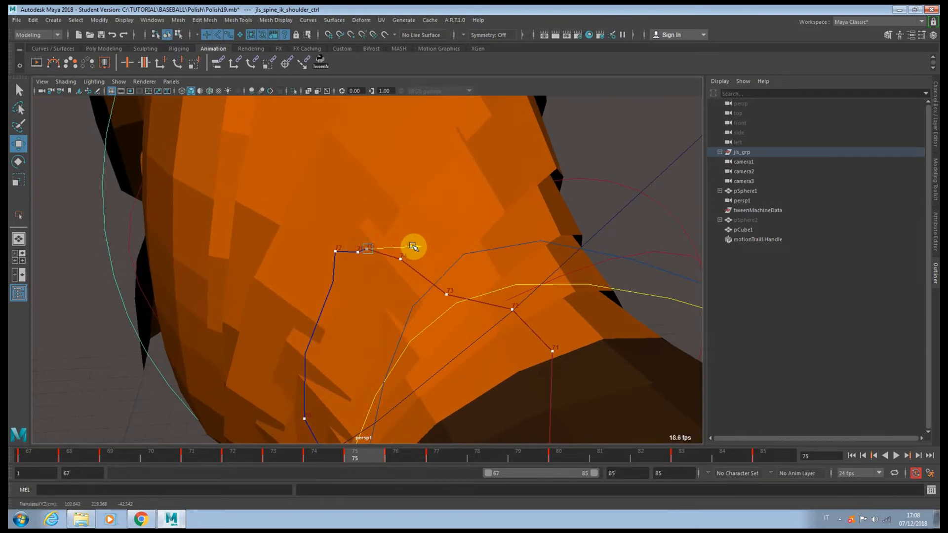
click(389, 436)
click(393, 457)
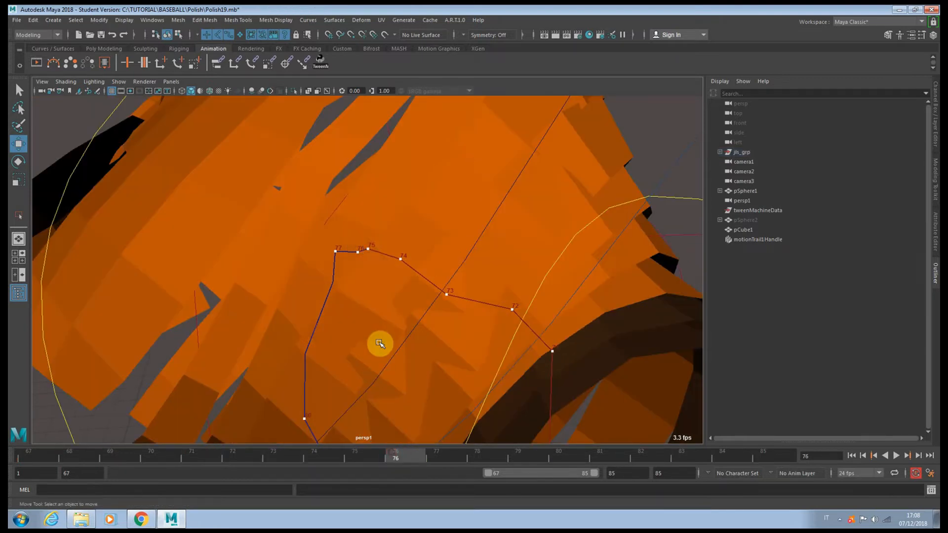
click(291, 213)
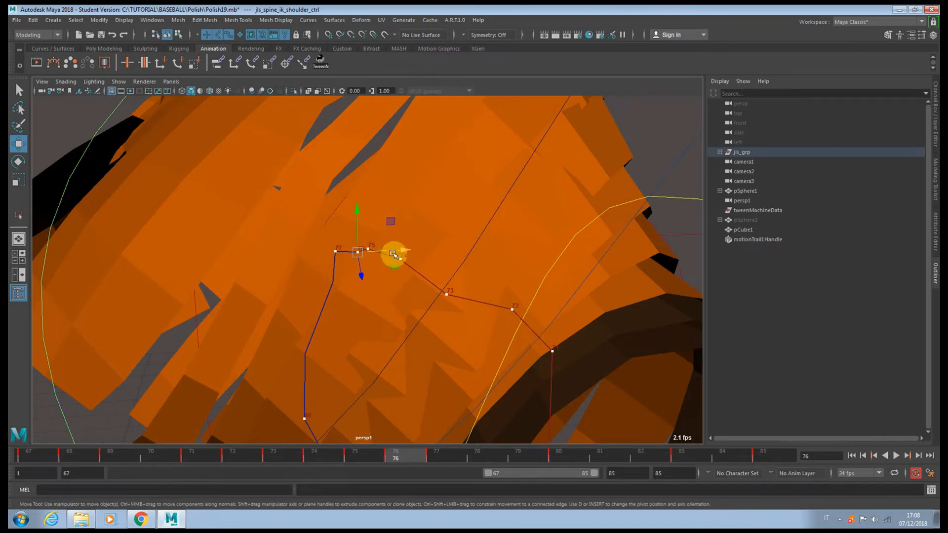
mouse_move(394, 253)
mouse_down()
mouse_move(349, 240)
mouse_move(392, 248)
mouse_up()
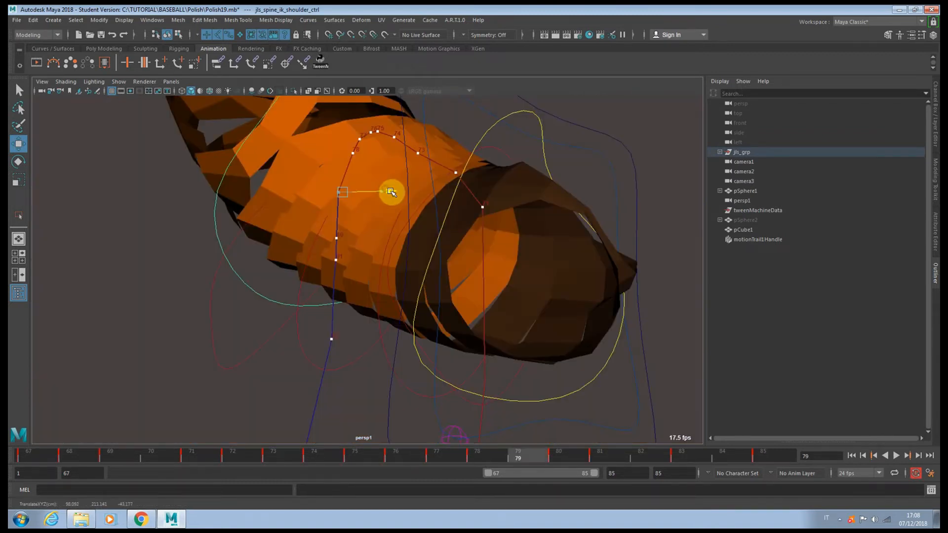
- In the perspective view, nudge the shoulder control sideways at frame 79, raise and shift it at frame 80, and adjust its height at frame 81
drag(391, 192, 391, 193)
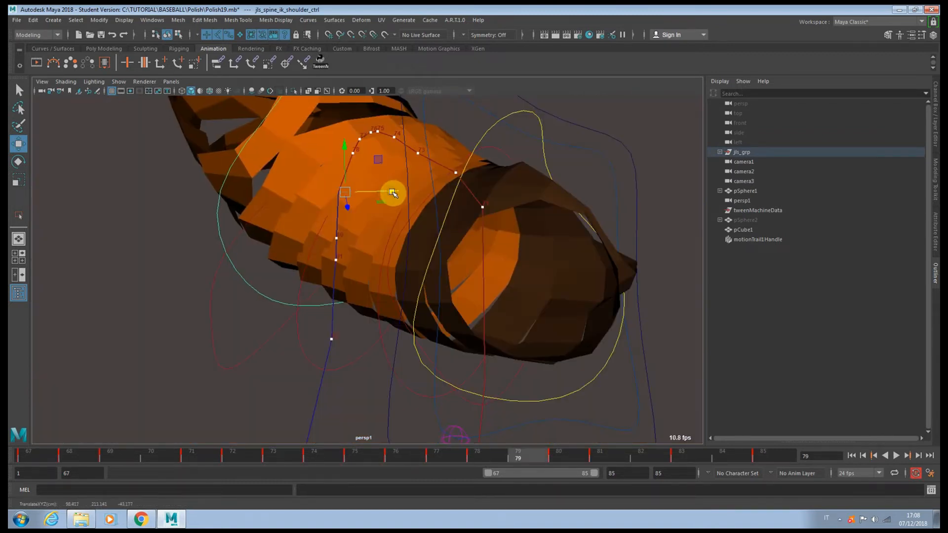
click(559, 456)
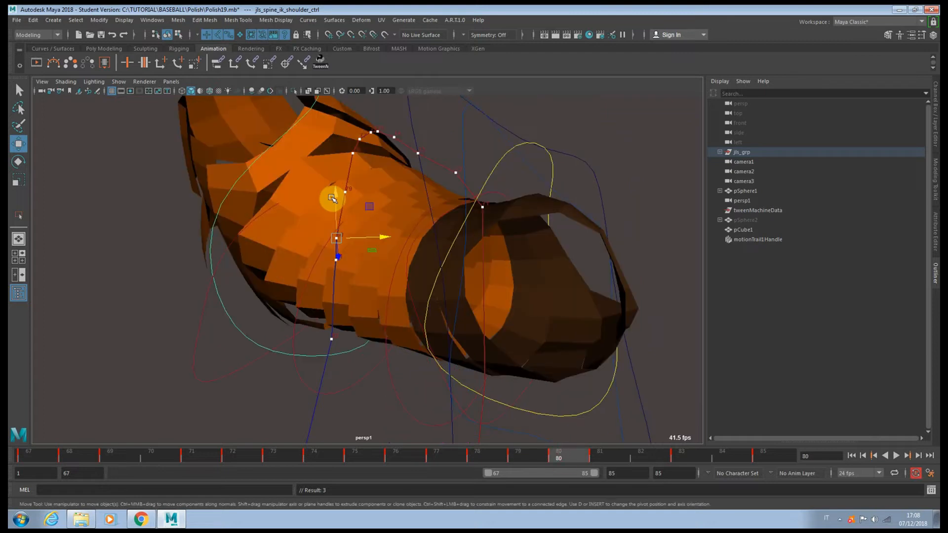
drag(334, 197, 337, 187)
drag(371, 225, 376, 228)
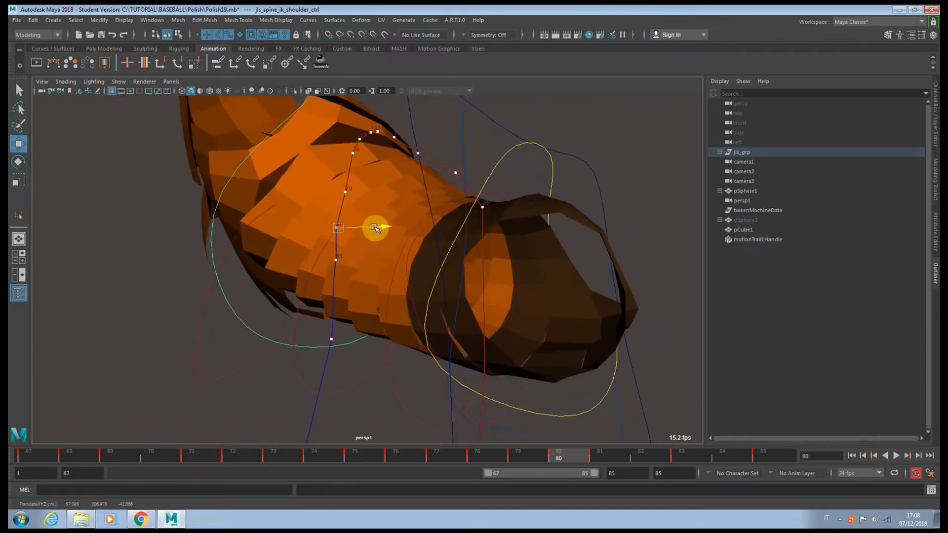
click(601, 455)
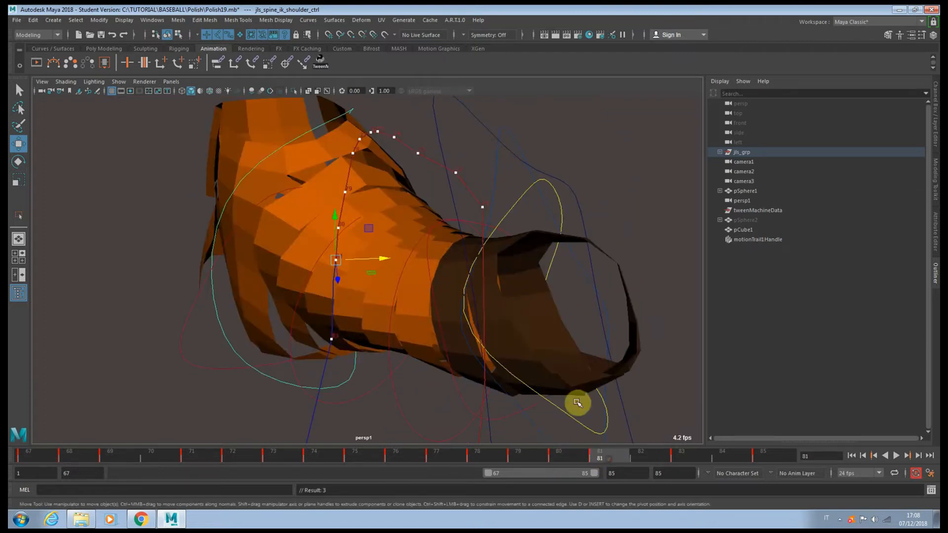
drag(334, 229, 336, 232)
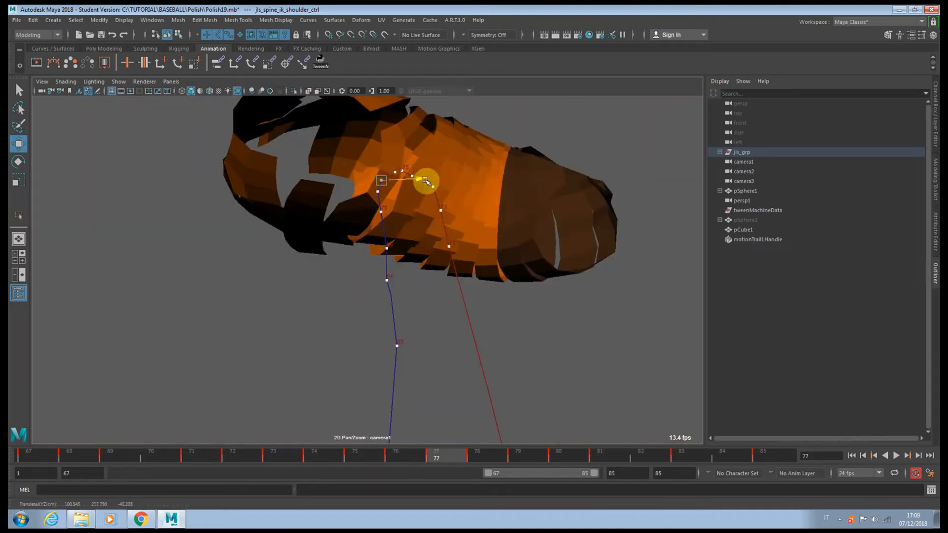
- From the camera1 view, shift the shoulder control slightly sideways at frames 77, 78, 80 and 81 to smooth its trail
mouse_move(425, 181)
mouse_down()
mouse_move(384, 159)
mouse_move(414, 176)
mouse_up()
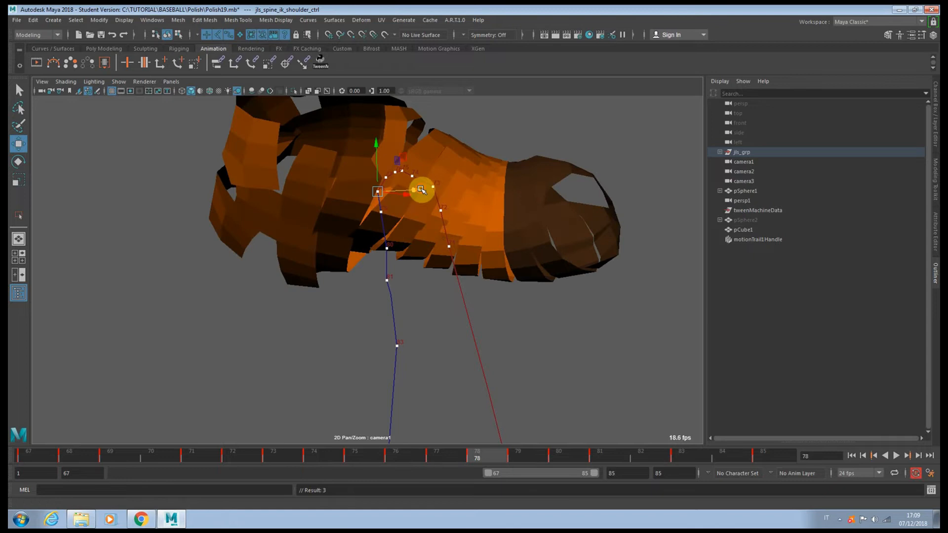
key(period)
key(period)
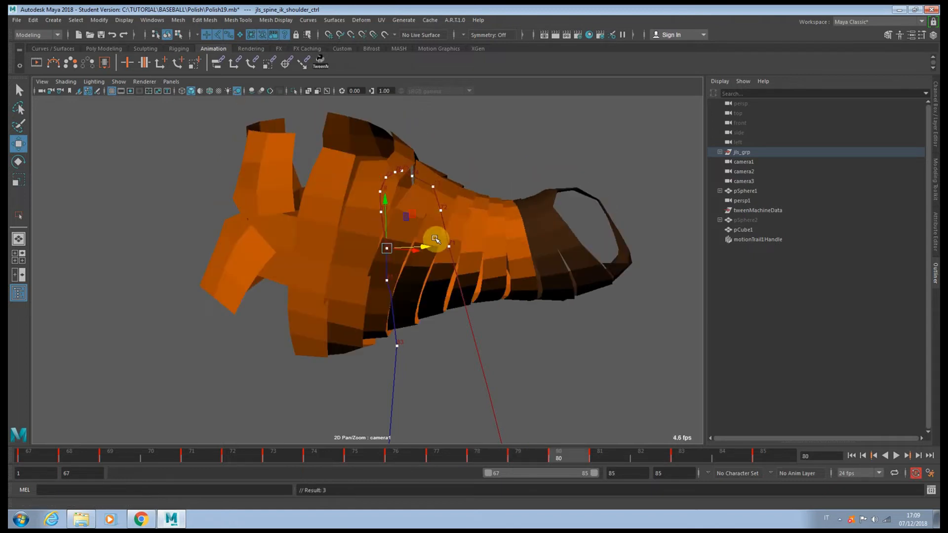
drag(430, 248, 429, 248)
key(period)
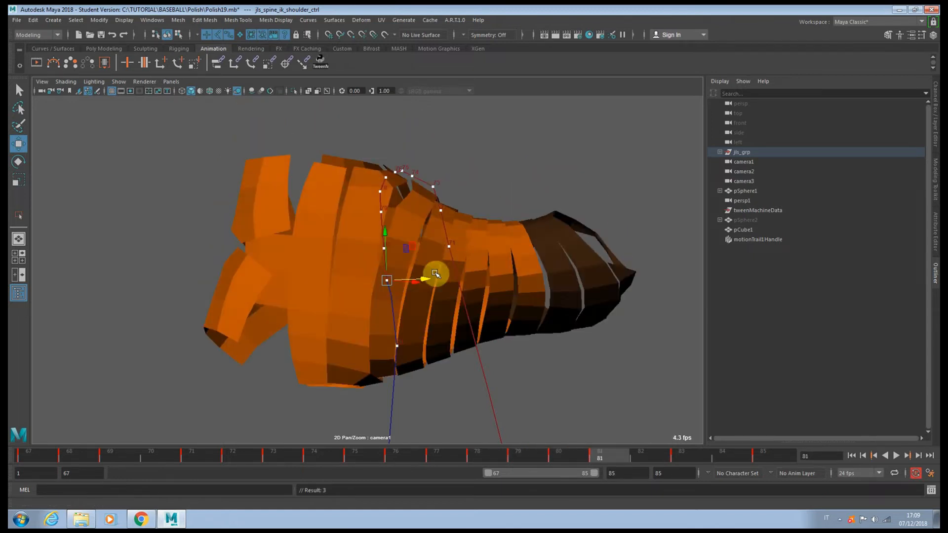
click(428, 280)
- Scrub back and forth through frames 67 to 85 in the camera1 view to review the torso's motion
click(646, 461)
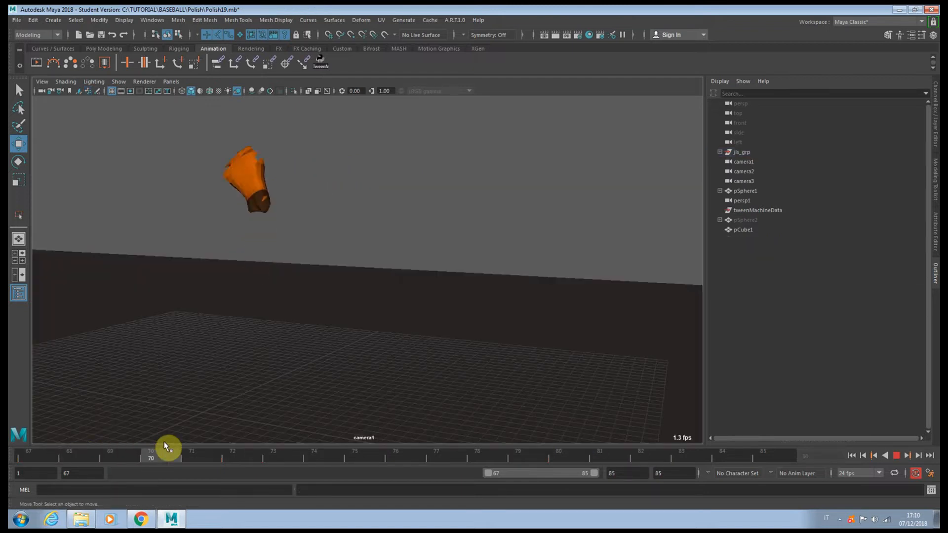
mouse_move(343, 445)
mouse_down()
mouse_move(525, 438)
mouse_move(556, 457)
mouse_move(642, 460)
mouse_move(800, 452)
mouse_up()
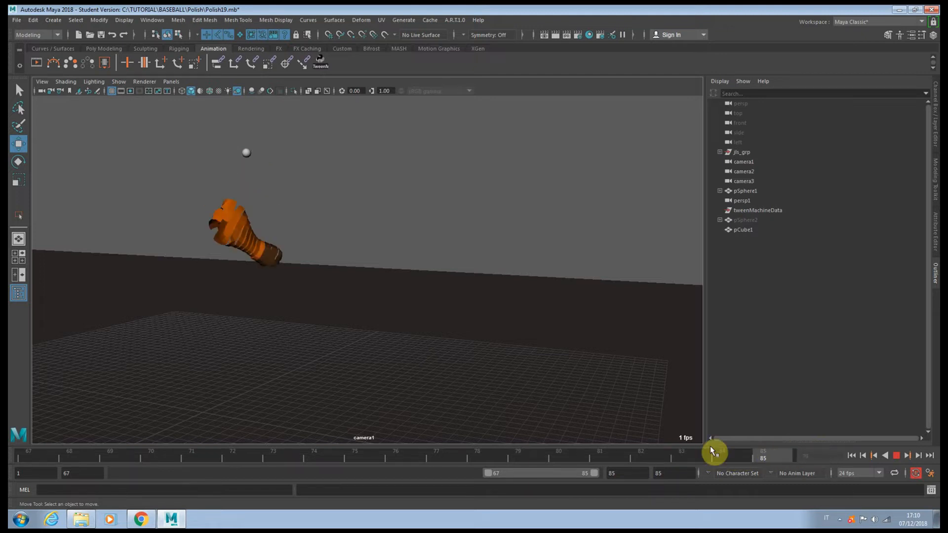
drag(711, 448, 42, 434)
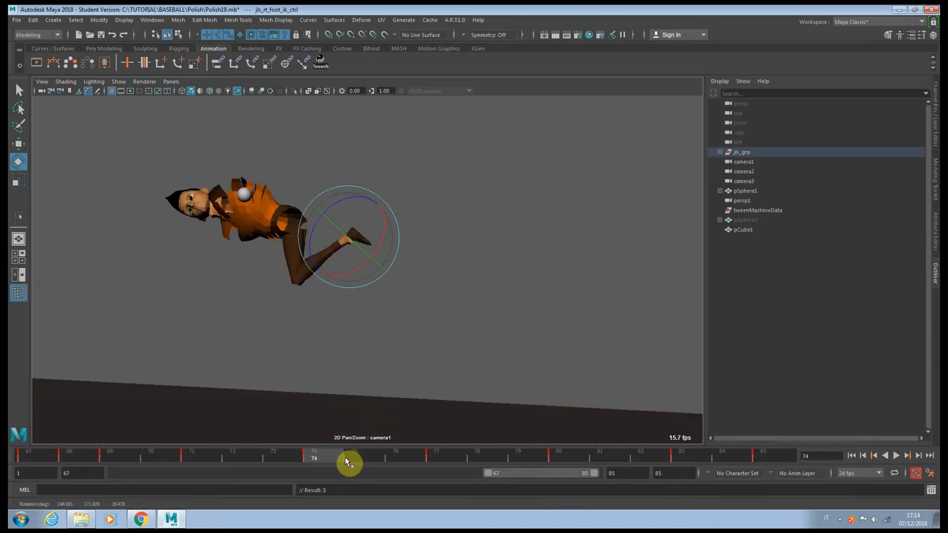
- Rotate the right foot IK control at frames 77, 80 and 83 to adjust the direction of the right knee and foot
drag(347, 461, 440, 453)
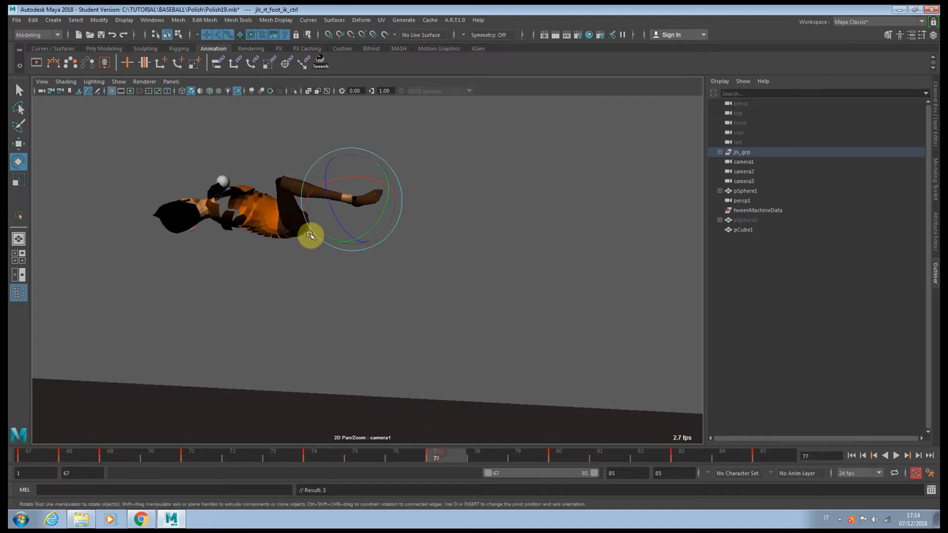
drag(333, 213, 335, 205)
mouse_move(446, 460)
mouse_down()
mouse_move(629, 462)
mouse_move(580, 462)
mouse_up()
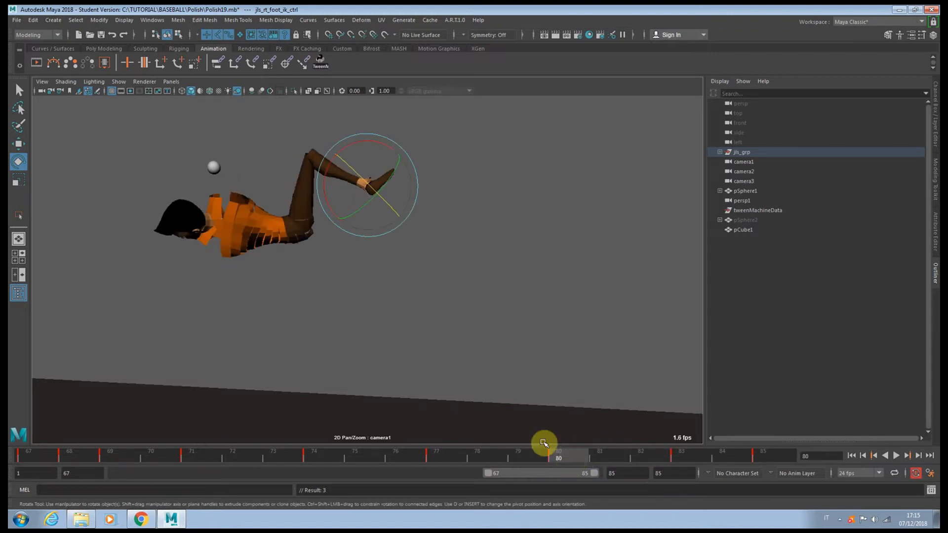
drag(345, 179, 390, 193)
key(alt+v)
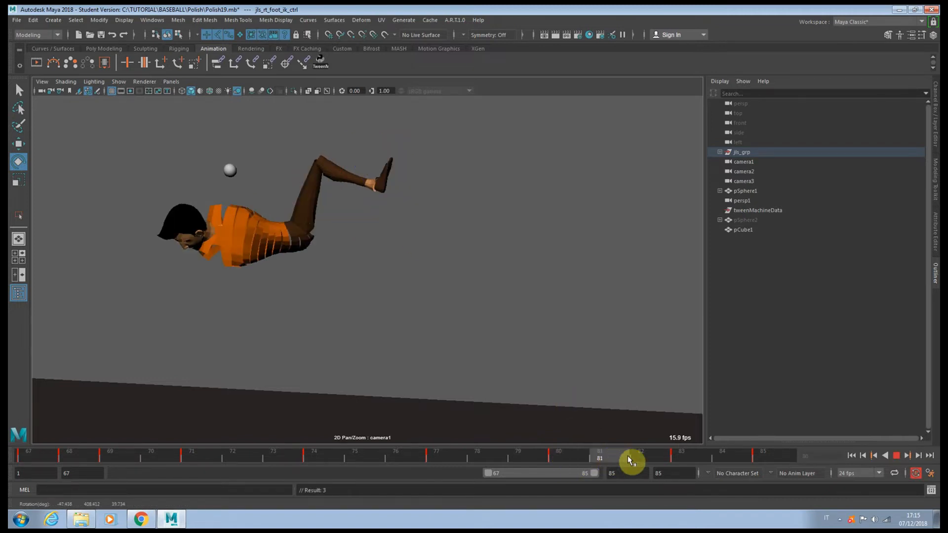
mouse_move(379, 217)
mouse_down()
mouse_move(388, 241)
mouse_move(377, 205)
mouse_move(421, 212)
mouse_move(399, 217)
mouse_move(369, 206)
mouse_up()
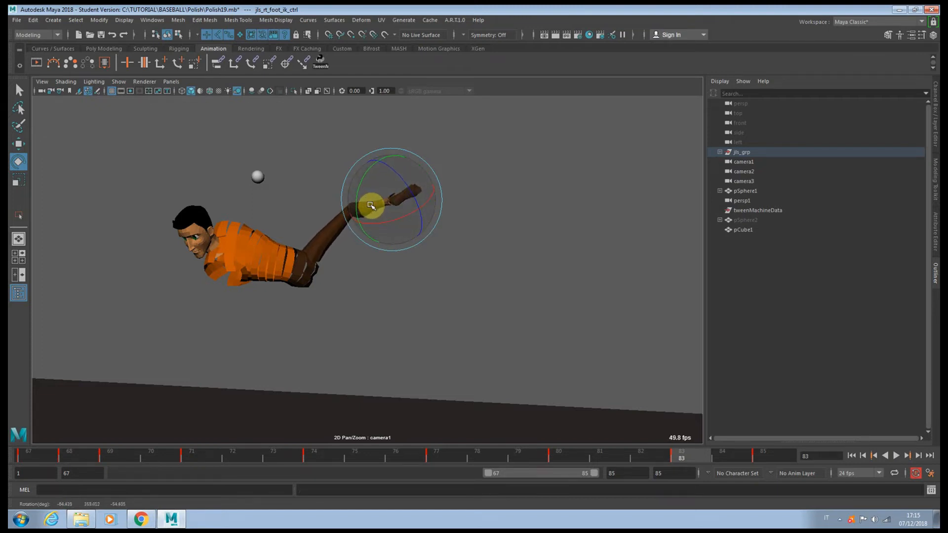
drag(722, 462, 771, 459)
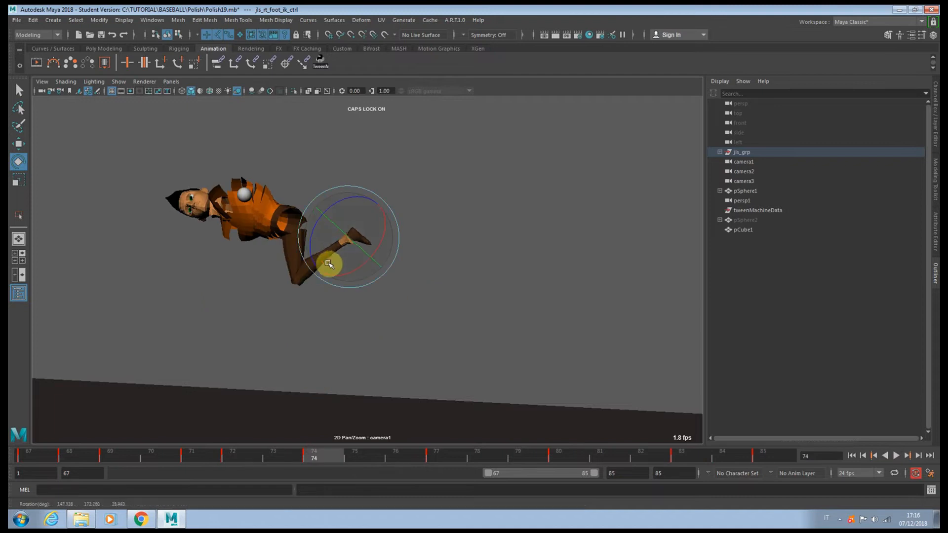
- Refine the right foot IK control's rotation at frames 74, 73 and 75 to smooth the knee's swing
drag(329, 263, 333, 271)
key(comma)
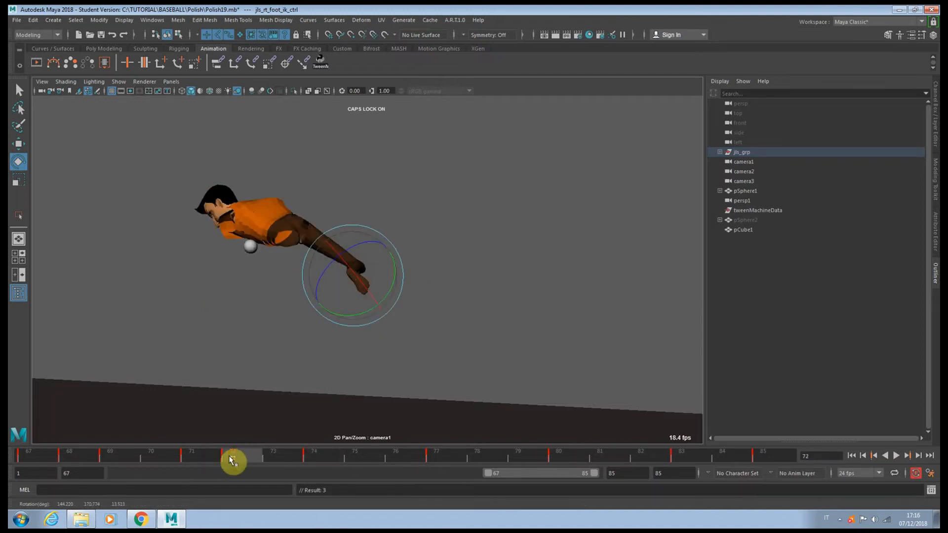
drag(232, 460, 271, 451)
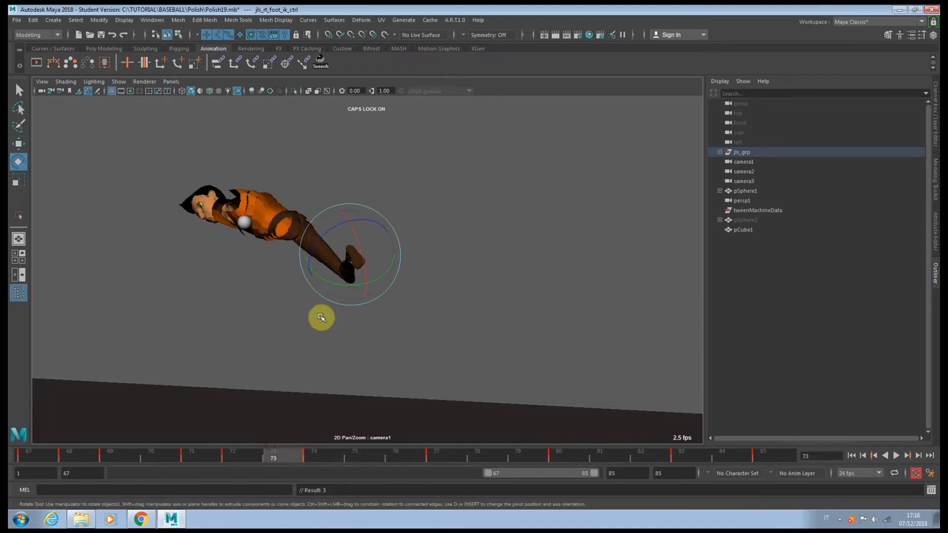
drag(348, 277, 354, 265)
click(313, 456)
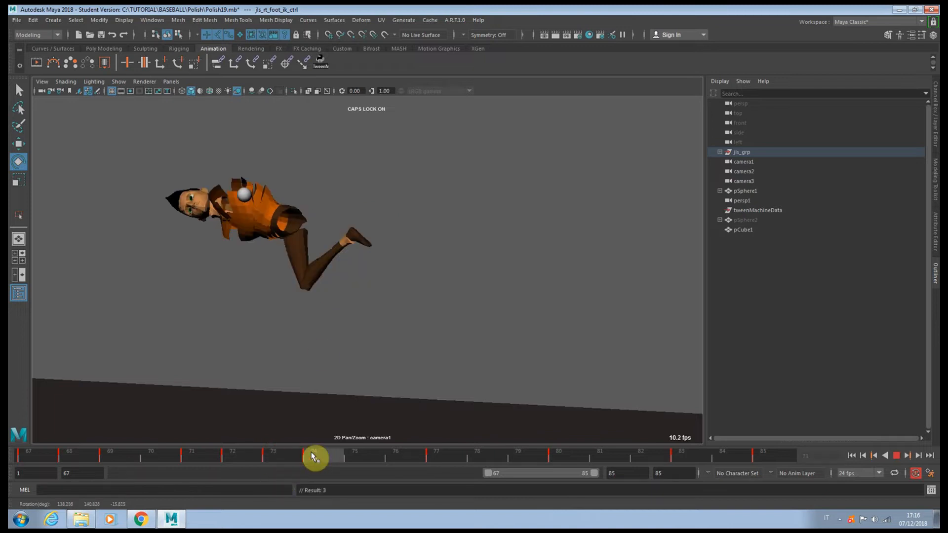
drag(313, 456, 354, 454)
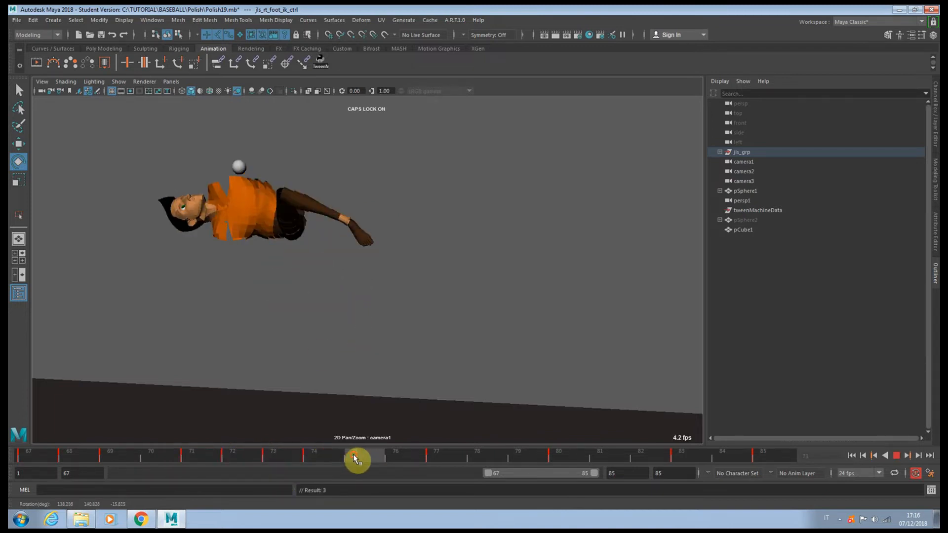
drag(353, 269, 328, 253)
- Rotate the right foot IK control at frames 76 and 77 so the right knee rises progressively
drag(360, 457, 436, 436)
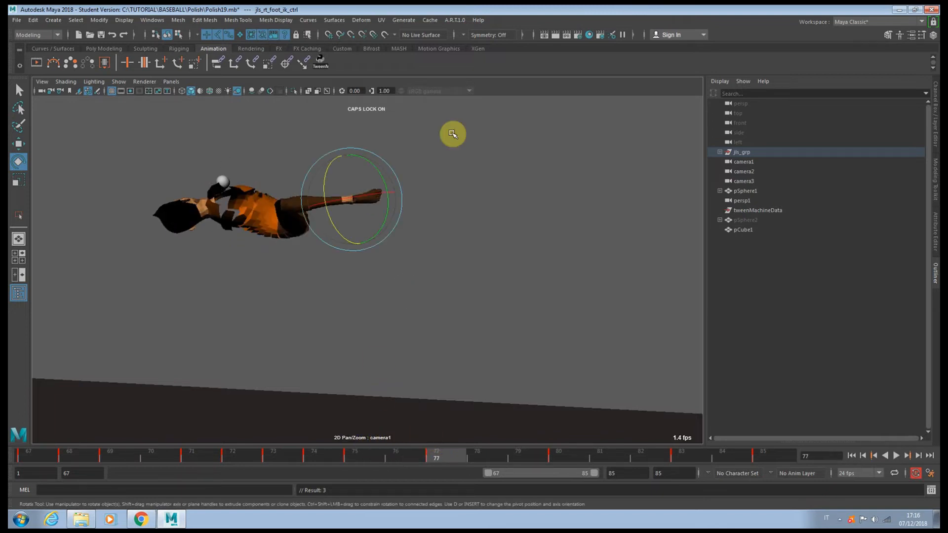
drag(390, 198, 328, 200)
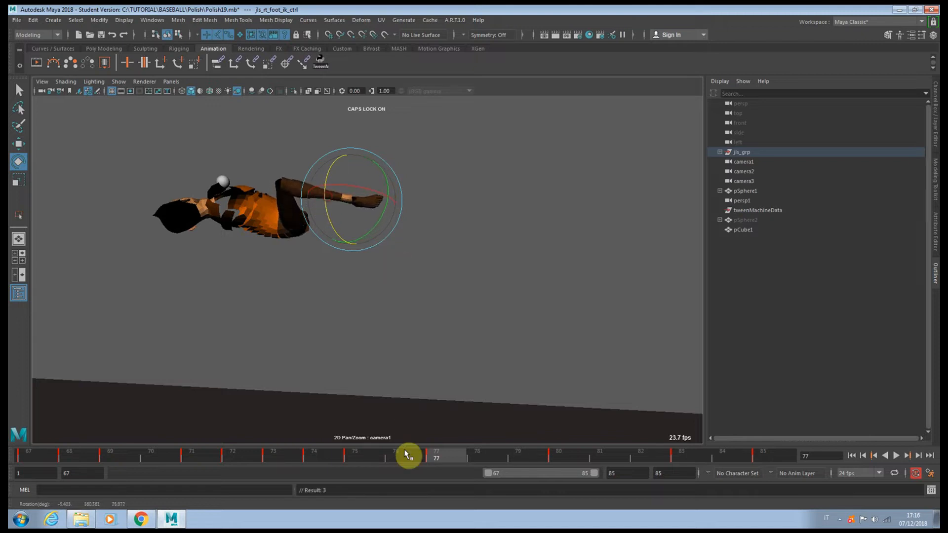
mouse_move(406, 455)
mouse_down()
mouse_move(364, 459)
mouse_move(391, 455)
mouse_up()
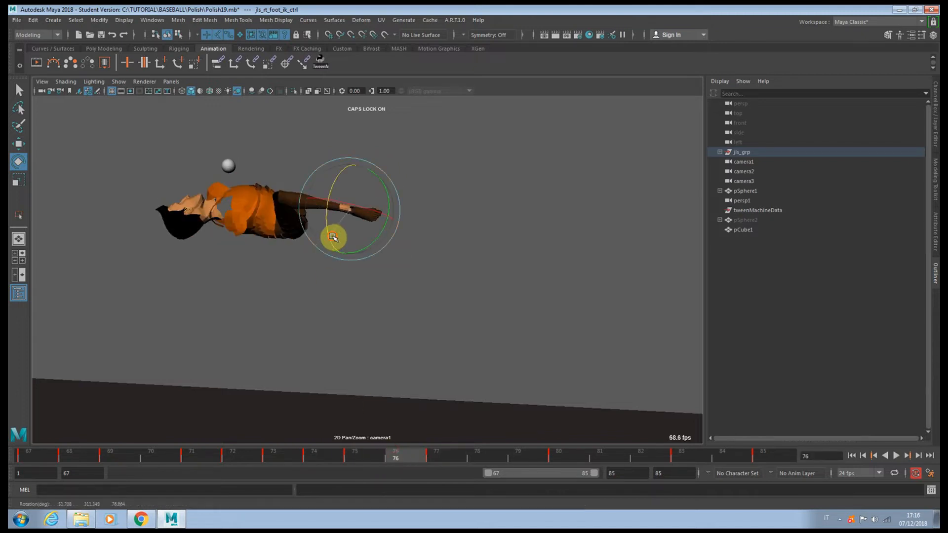
drag(333, 237, 332, 231)
drag(415, 457, 443, 447)
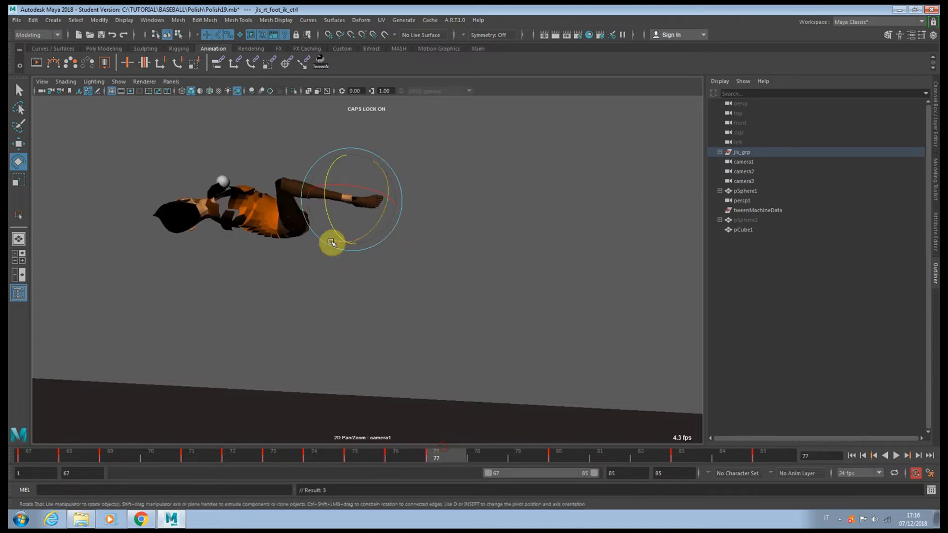
drag(331, 242, 335, 225)
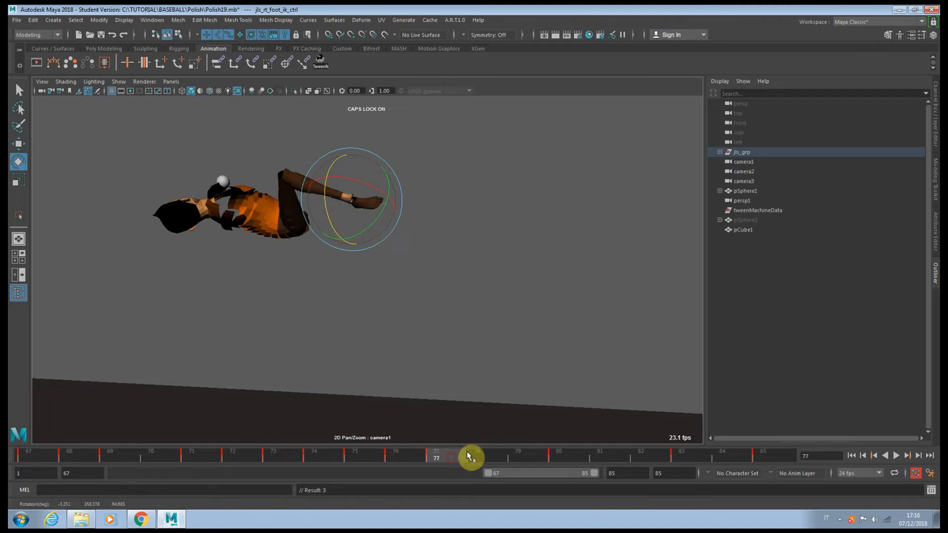
- Readjust the right foot IK control's rotation at frames 80 and 83, playing the animation to check the leg
drag(470, 457, 559, 453)
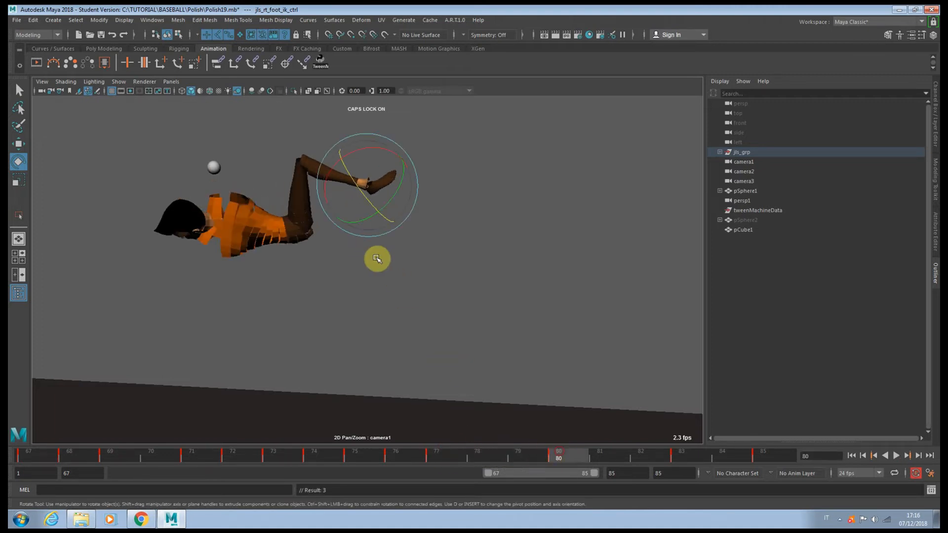
drag(366, 202, 381, 184)
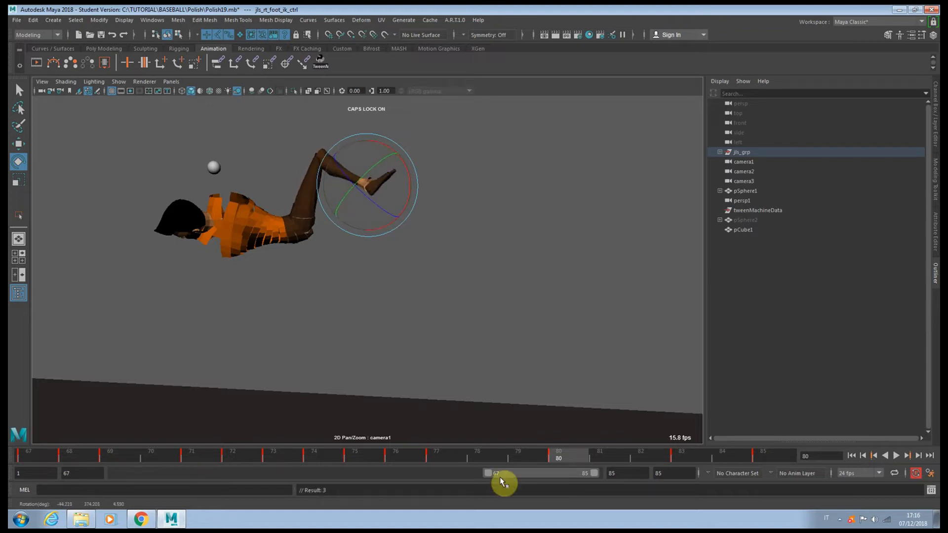
key(alt+v)
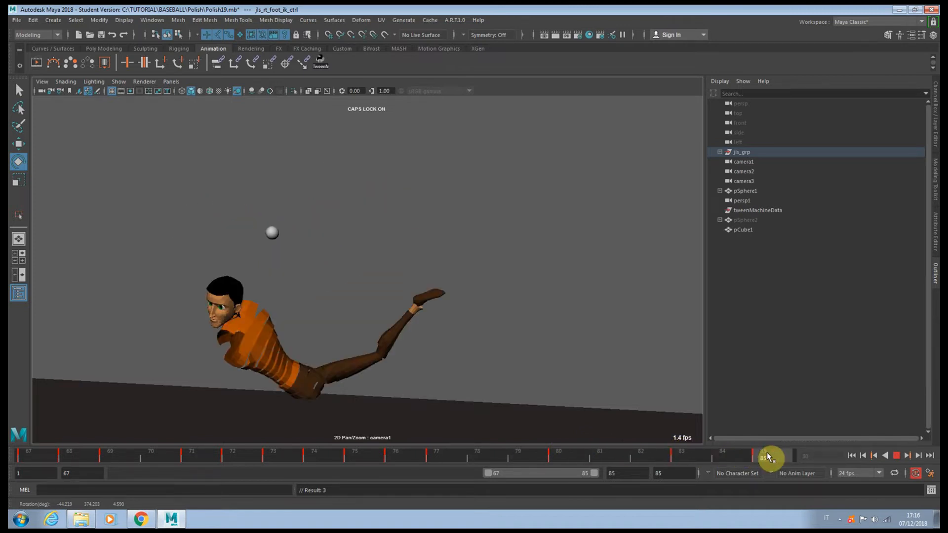
click(688, 457)
mouse_move(383, 199)
mouse_down()
mouse_move(408, 188)
mouse_move(394, 196)
mouse_up()
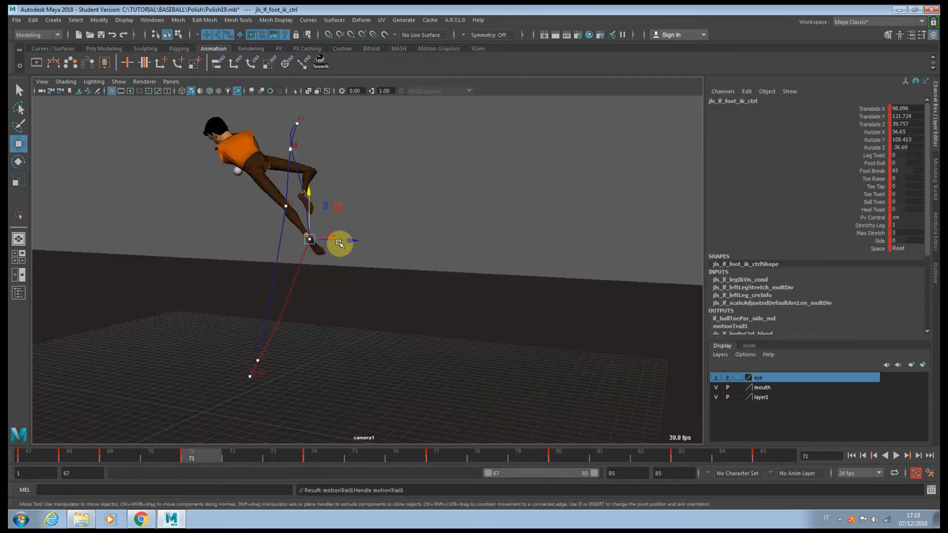
- At frame 71, move the left foot IK control back under the body to about Z 7.9, rotate it to match, and lower it slightly
drag(339, 245, 299, 255)
key(e)
key(w)
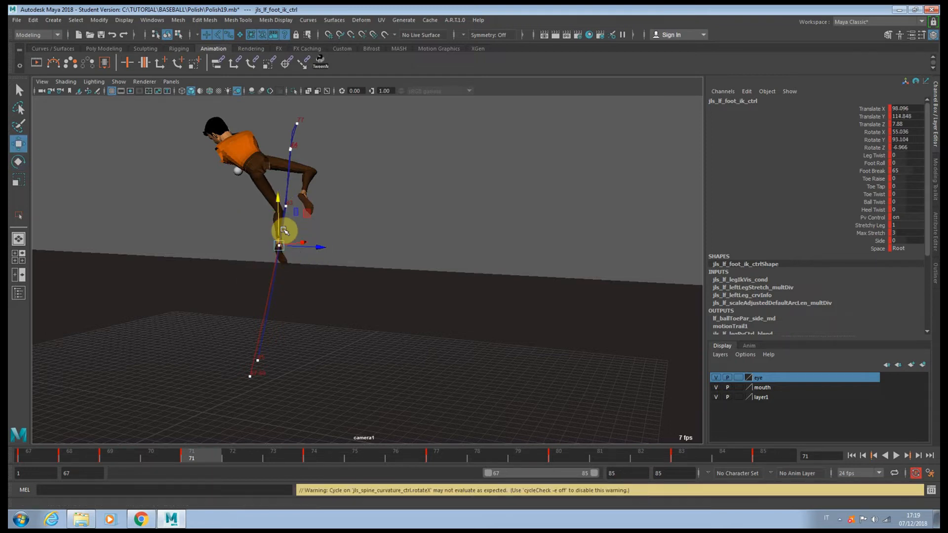
drag(275, 222, 275, 231)
- At frame 74, rotate the left foot IK control and lower it to about Y 184, Z 36.4 to refine the bent leg's pose
drag(180, 452, 318, 430)
key(e)
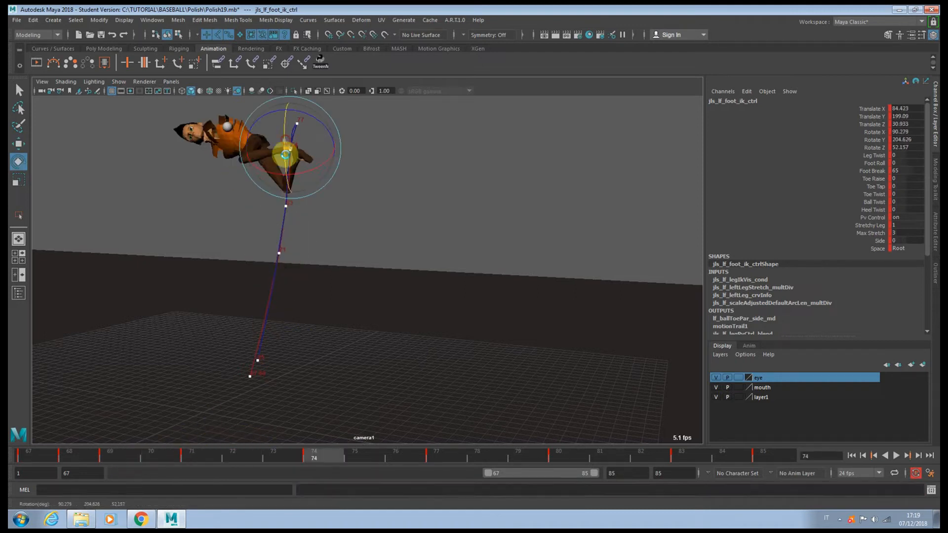
drag(283, 154, 329, 157)
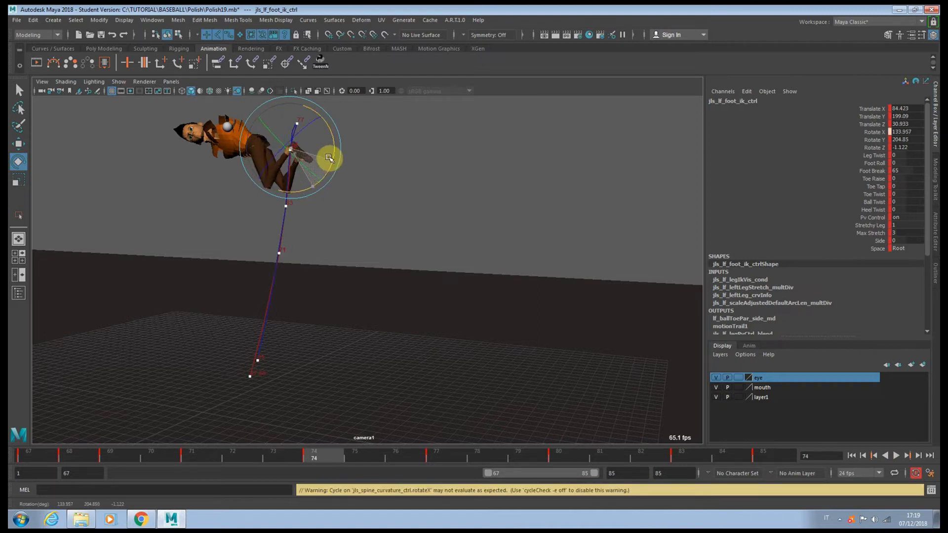
key(w)
middle_drag(323, 129, 329, 131)
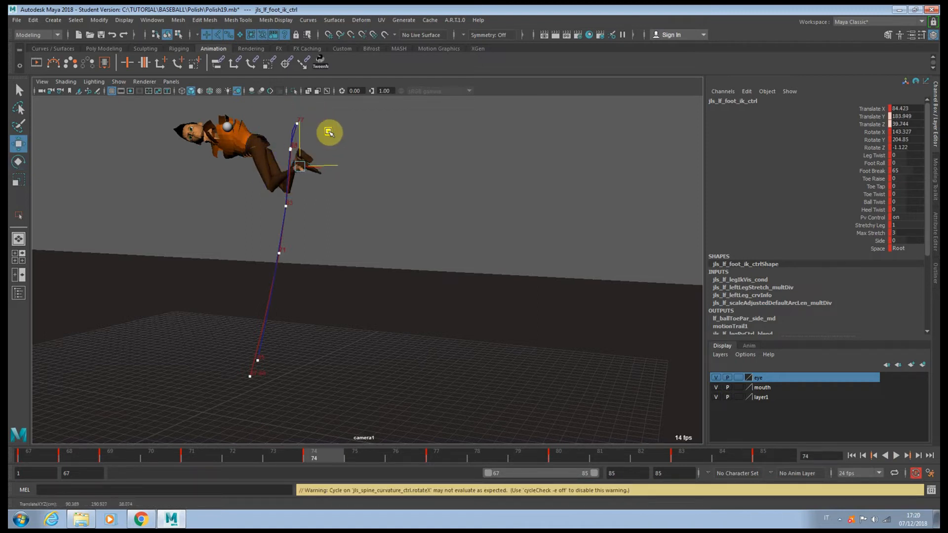
key(e)
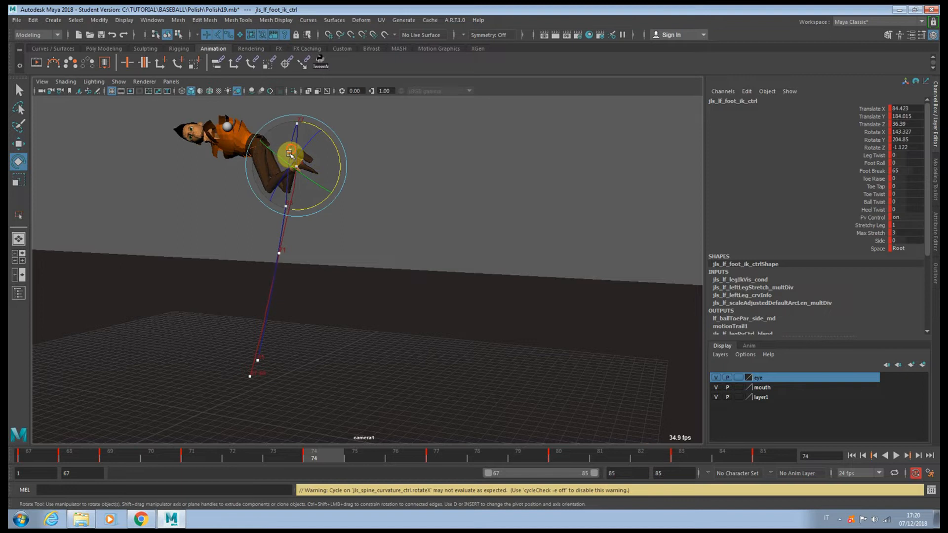
drag(291, 154, 324, 163)
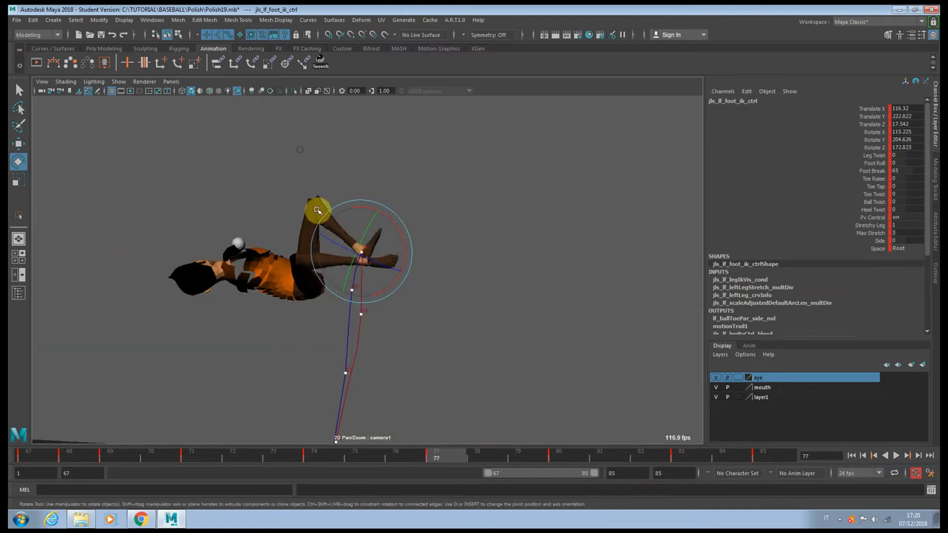
- At frame 77, move the left foot IK control to about Y 218.8, Z 26.6 and rotate it so the foot follows the leg
drag(318, 210, 365, 251)
key(w)
key(e)
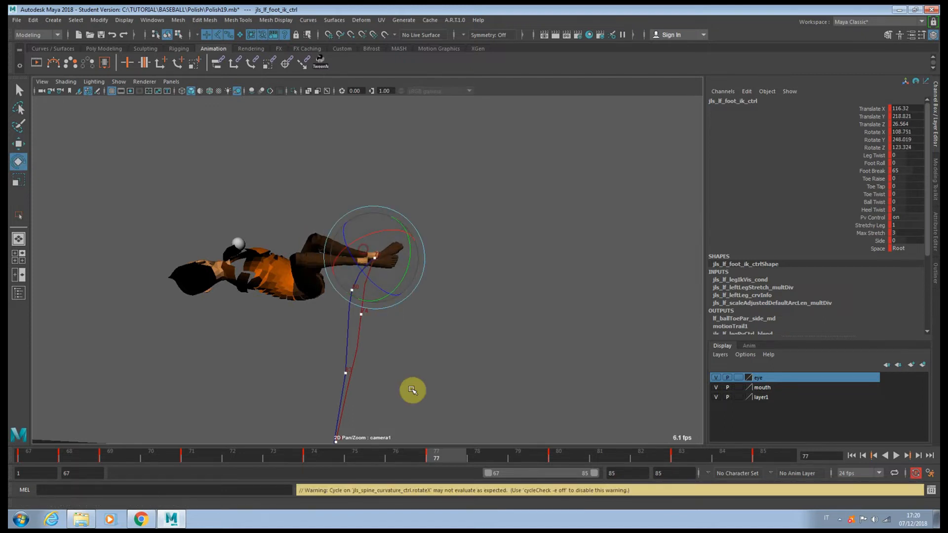
- At frame 80, raise the left foot IK control to about Y 216.3, Z 13.6 and check the pose through frame 83
drag(463, 463, 555, 463)
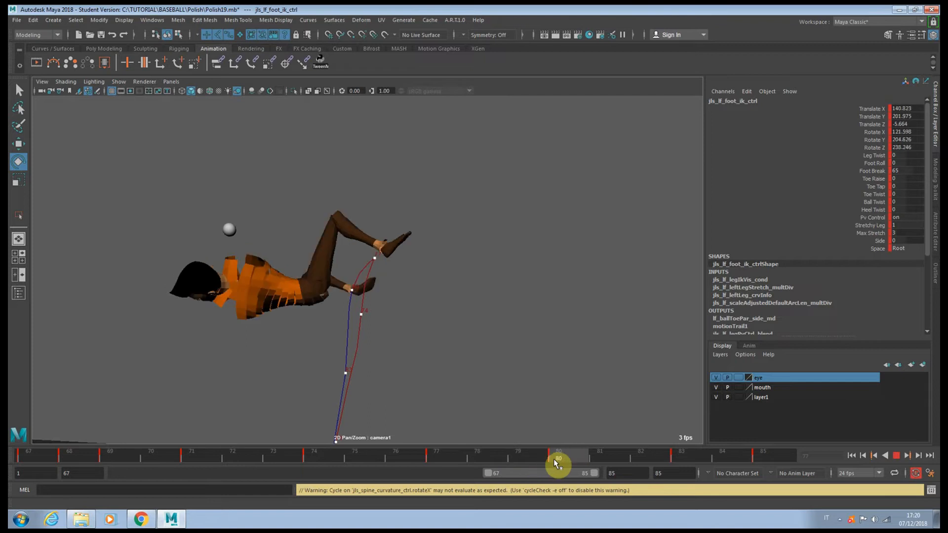
key(w)
drag(380, 253, 410, 227)
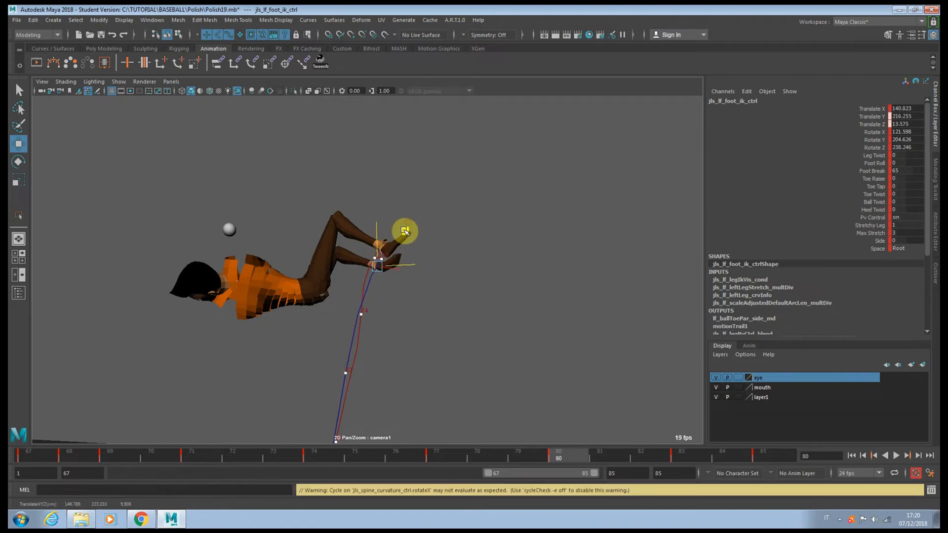
click(602, 457)
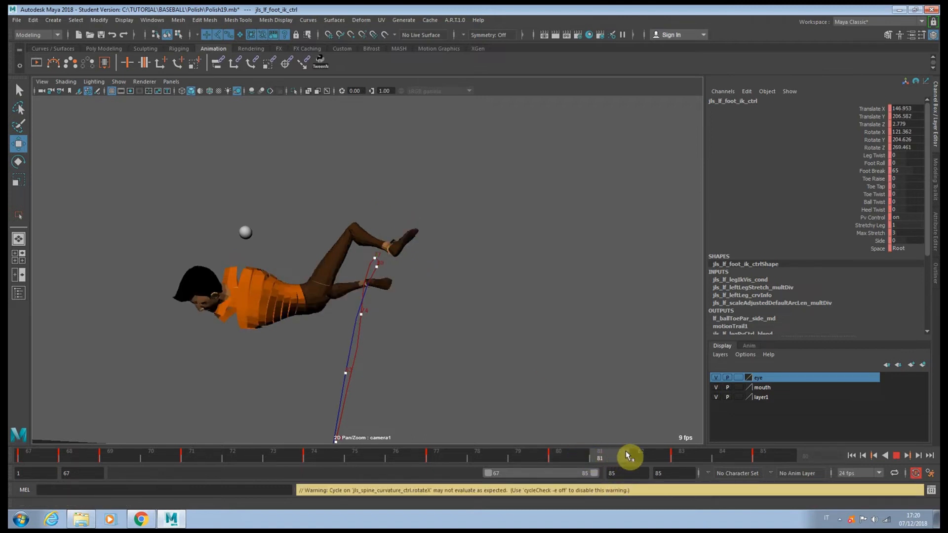
drag(626, 455, 672, 455)
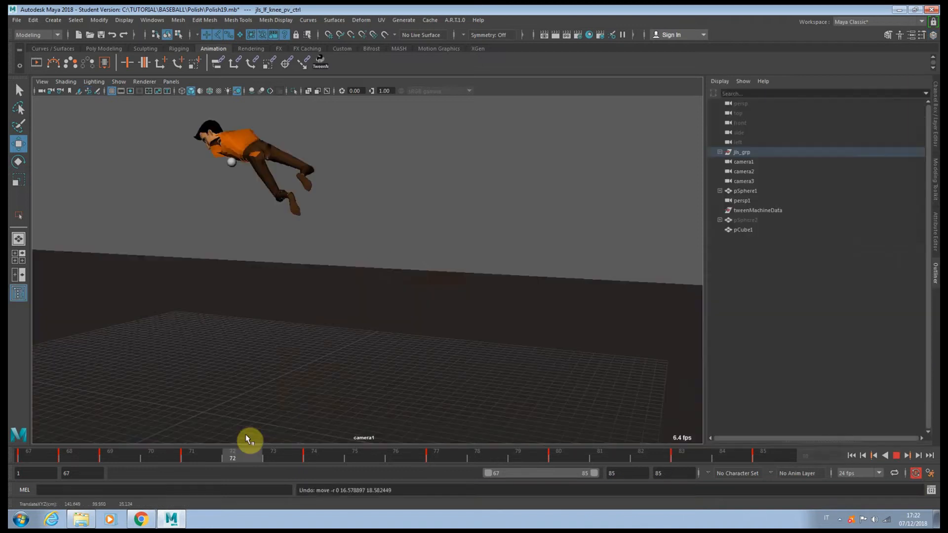
- Reposition the left knee pole vector control at frames 72, 73 and 75 to refine the direction of the bent knee
middle_drag(338, 205, 331, 169)
click(285, 454)
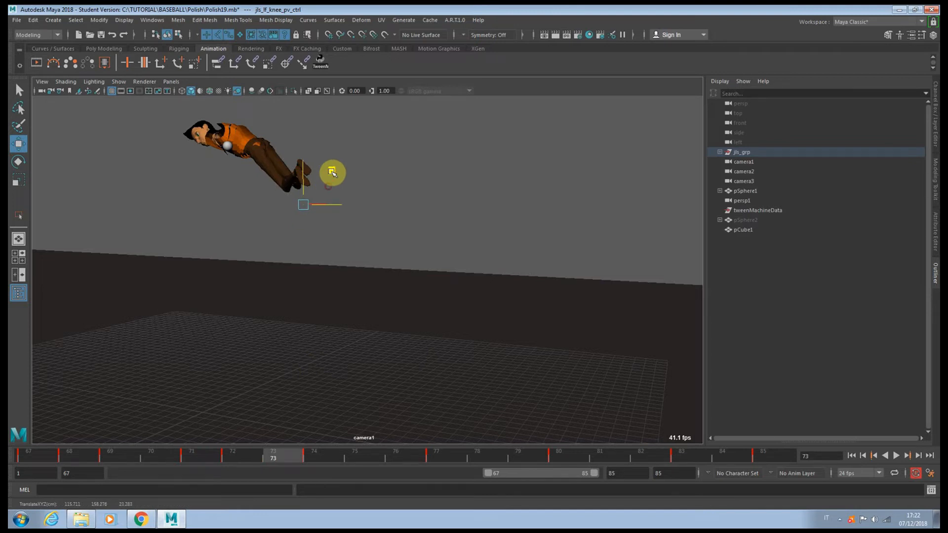
click(323, 452)
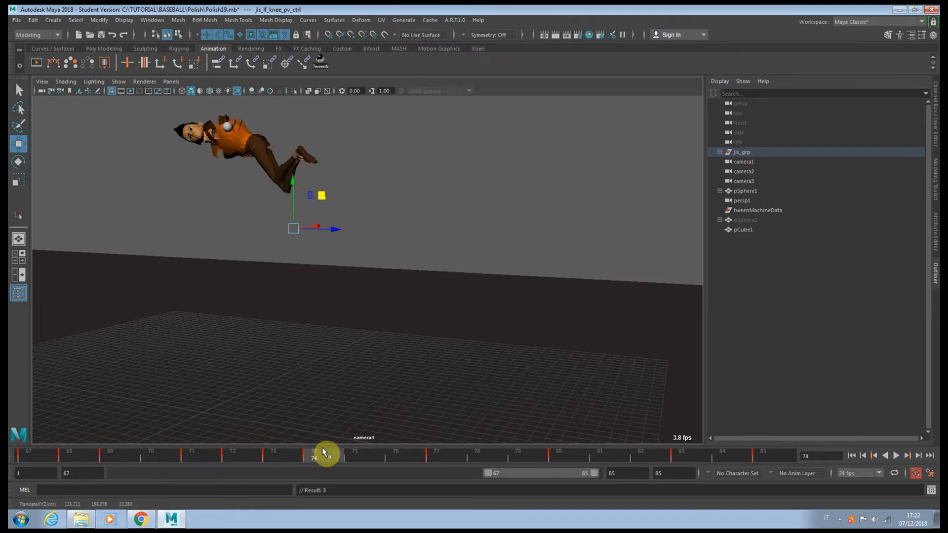
click(355, 455)
middle_drag(289, 179, 276, 153)
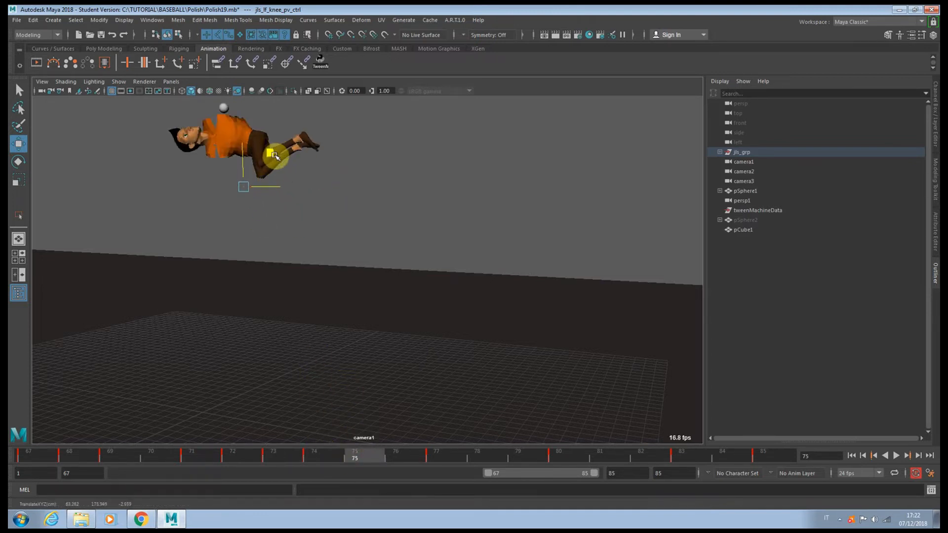
- Nudge the left knee pole vector control at frame 76 and place it above the raised knees at frame 78
click(395, 454)
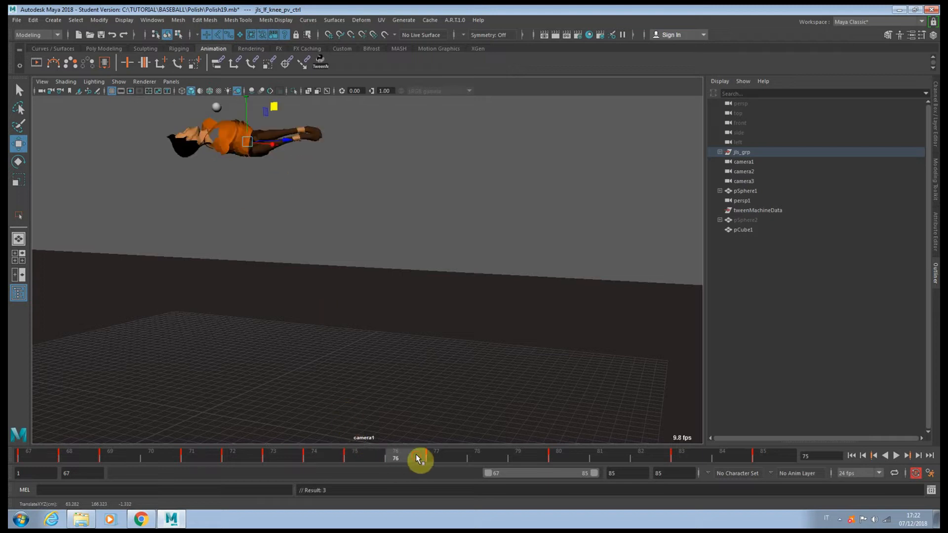
middle_drag(275, 106, 274, 109)
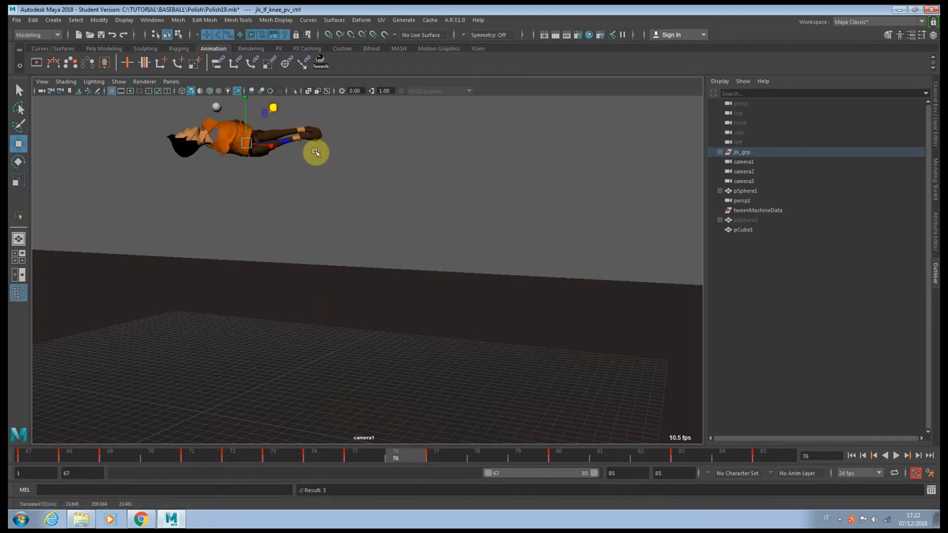
click(433, 458)
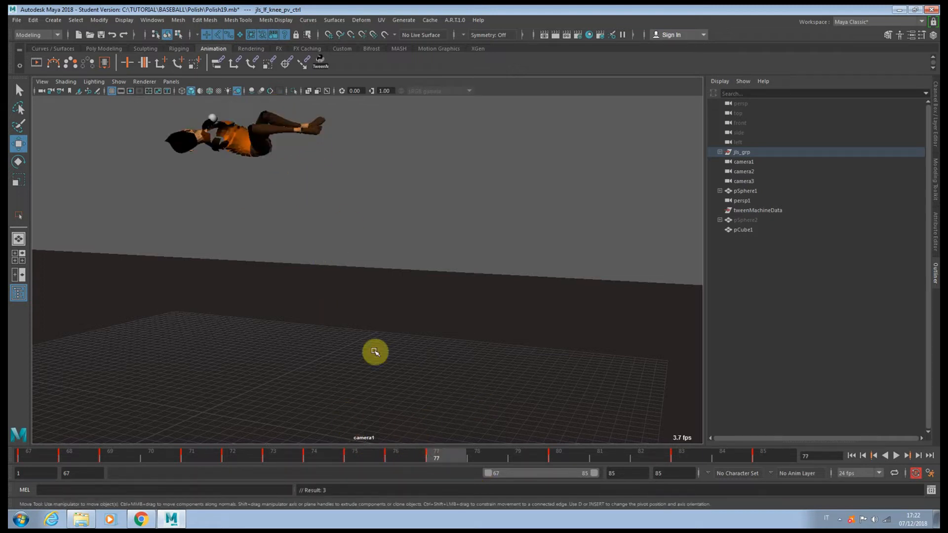
click(495, 458)
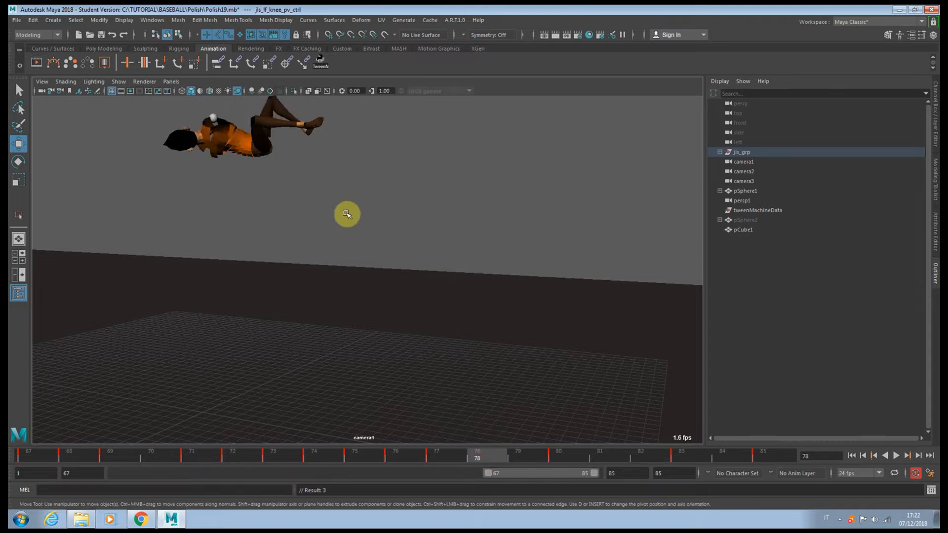
key(backslash)
drag(377, 192, 361, 230)
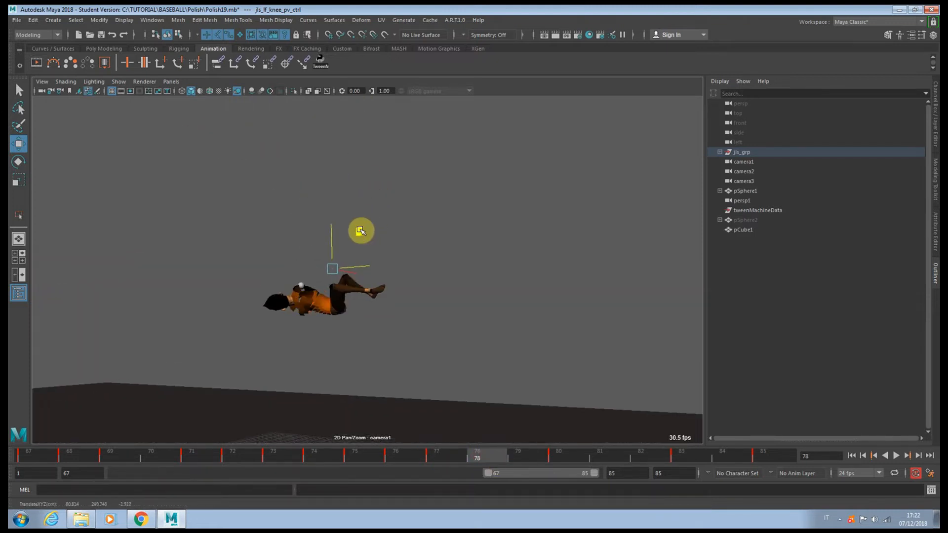
- Adjust the left knee pole vector control upward at frames 80, 81 and 82 to smooth the knee's path toward frame 83
click(529, 457)
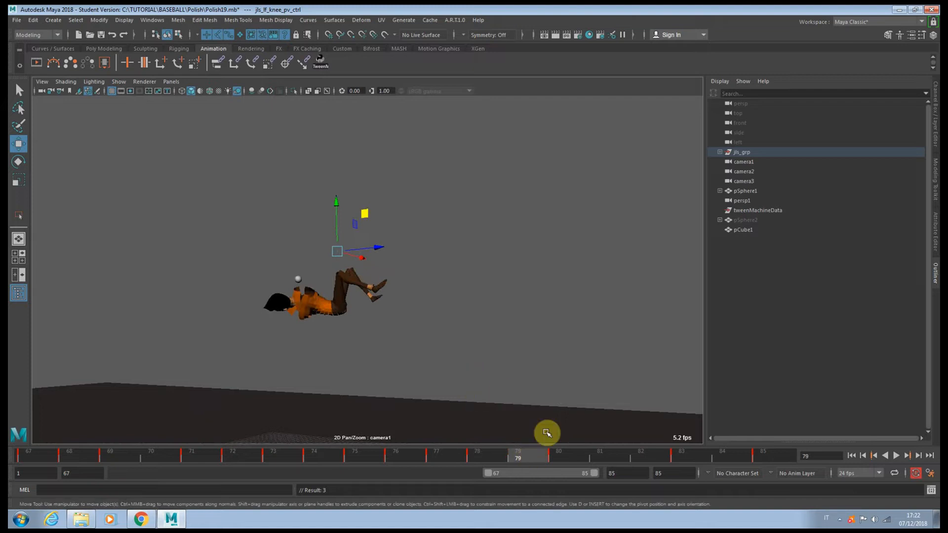
click(551, 445)
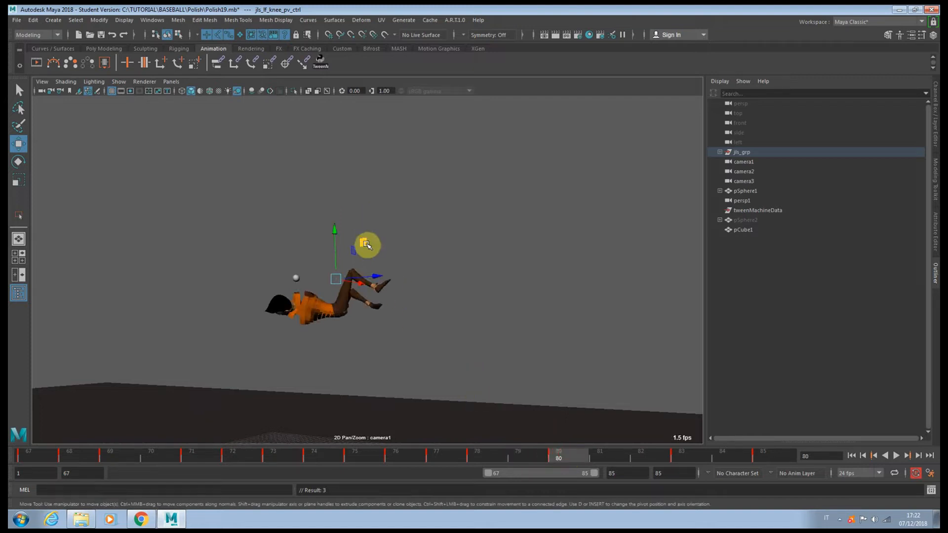
drag(364, 246, 366, 235)
click(612, 457)
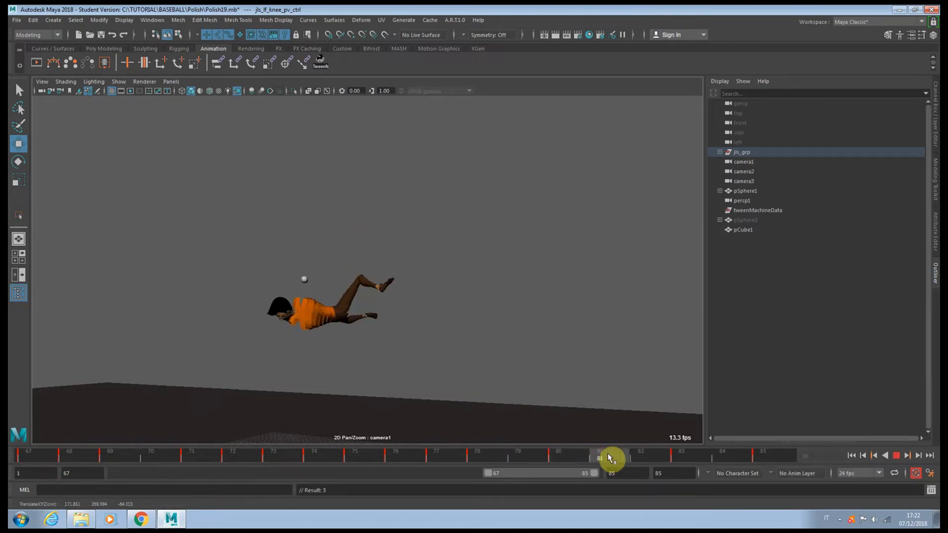
drag(358, 295, 345, 278)
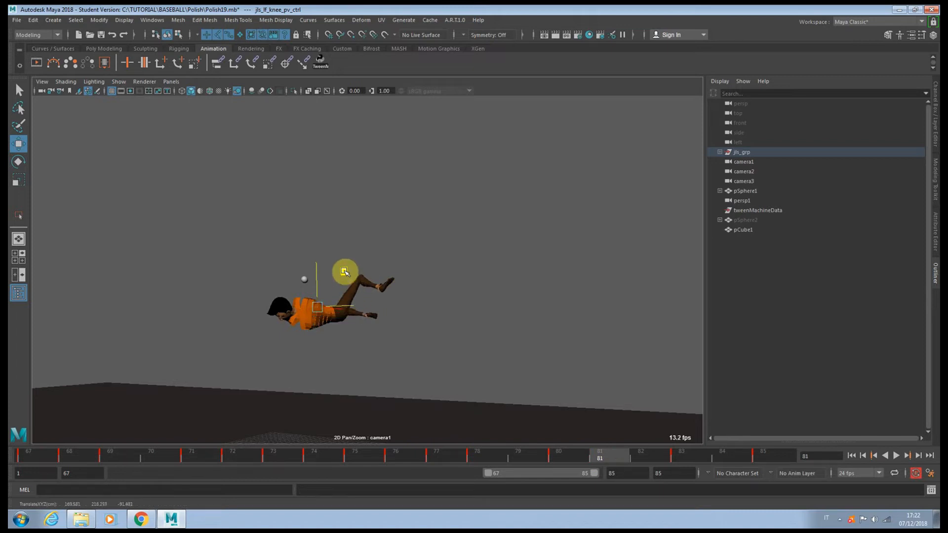
click(643, 458)
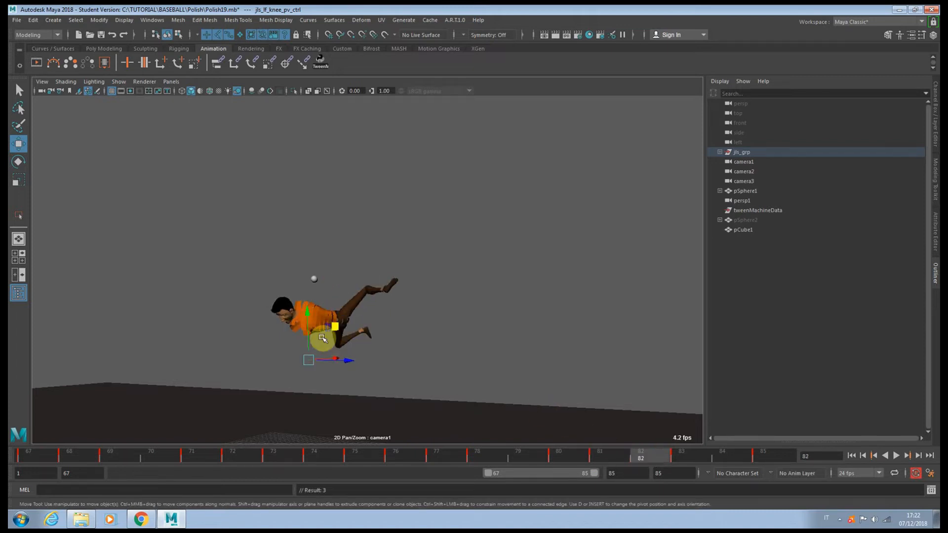
drag(323, 339, 328, 317)
click(680, 456)
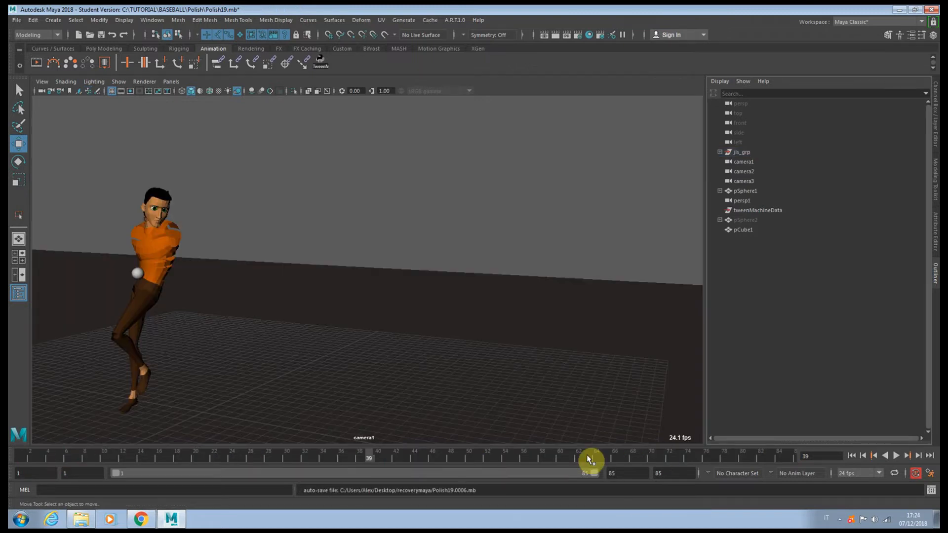
- Review the airborne motion up to frame 85 and the landing that follows it
drag(587, 456, 797, 442)
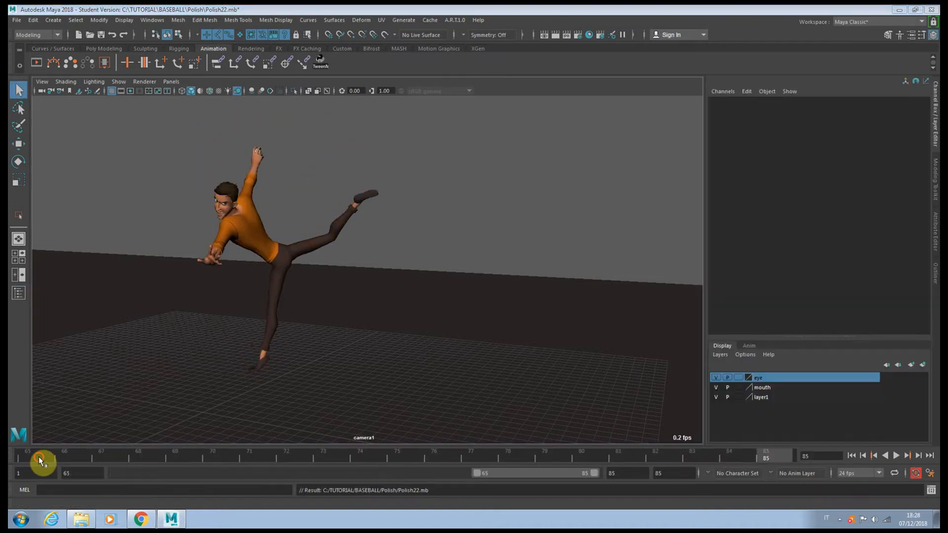
drag(39, 457, 709, 446)
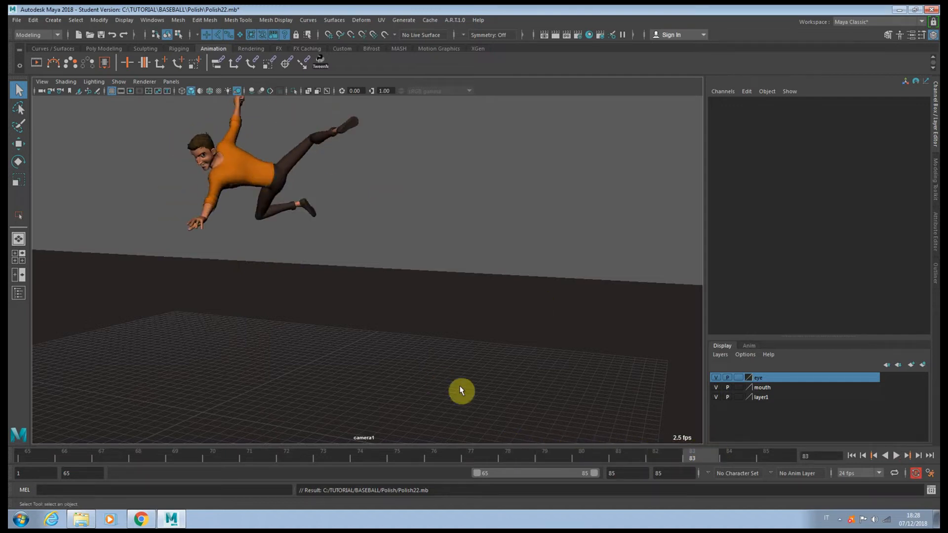
drag(351, 463, 795, 442)
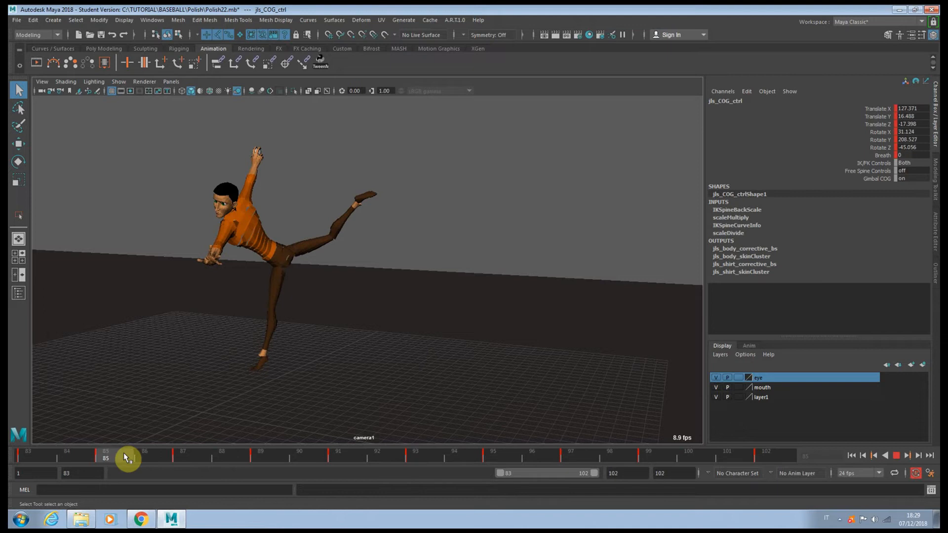
drag(124, 453, 679, 455)
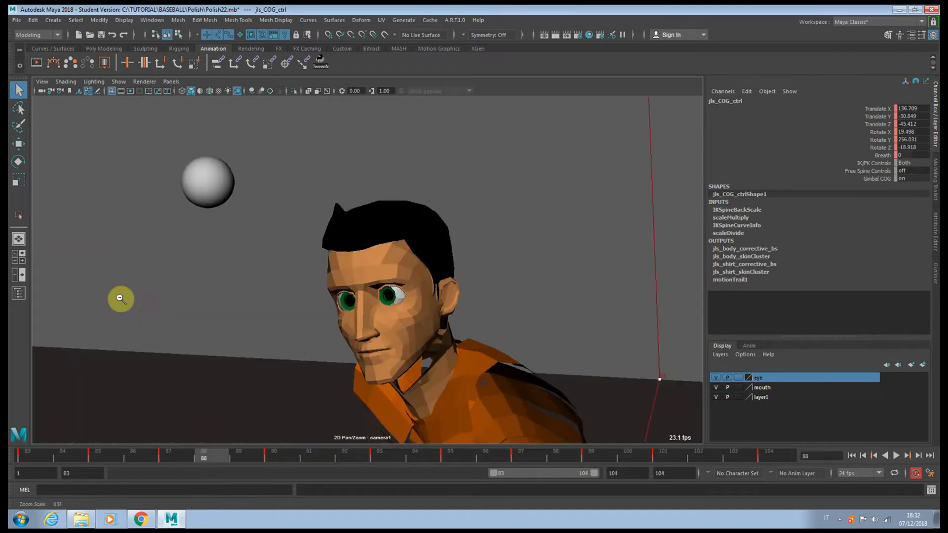
- At frame 87, shift the COG control along Z to about -39.2 and lower it slightly to smooth its motion trail
drag(121, 299, 364, 332)
click(185, 450)
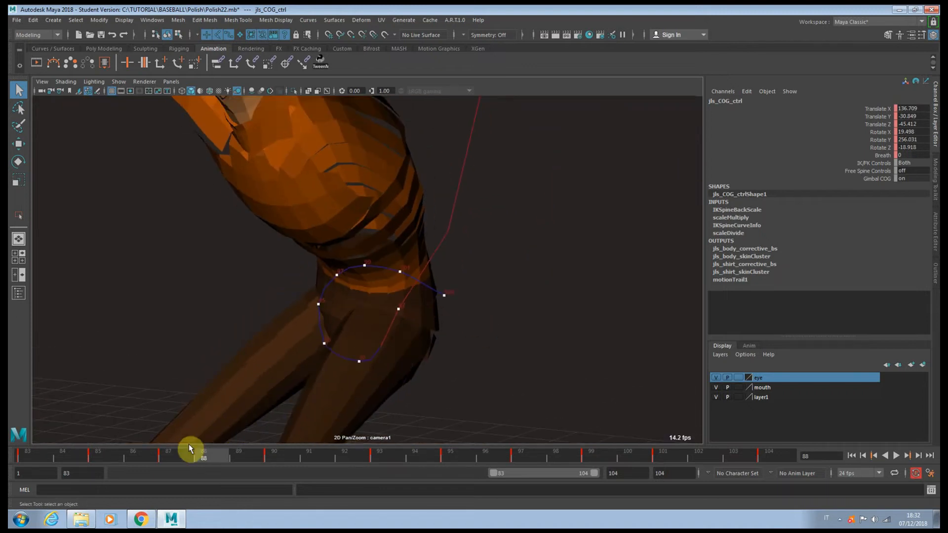
key(w)
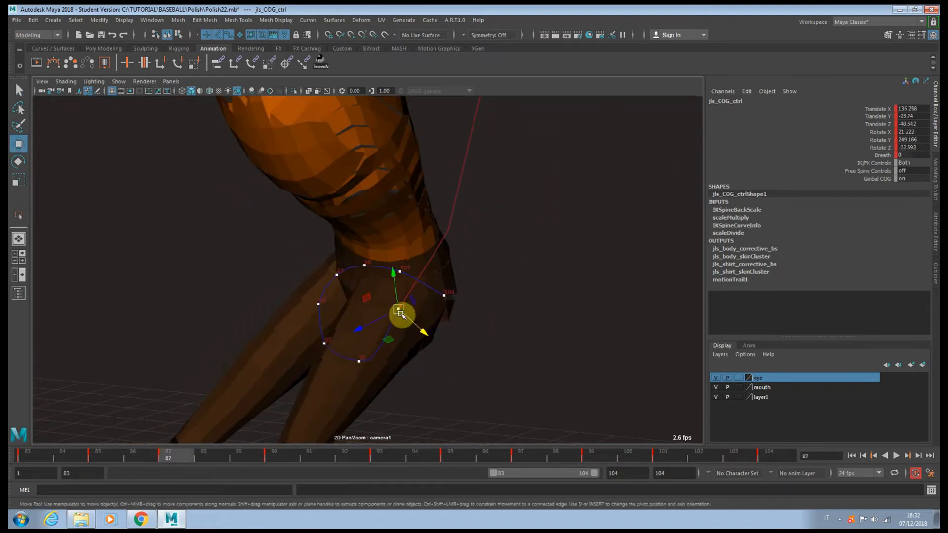
drag(384, 312, 444, 314)
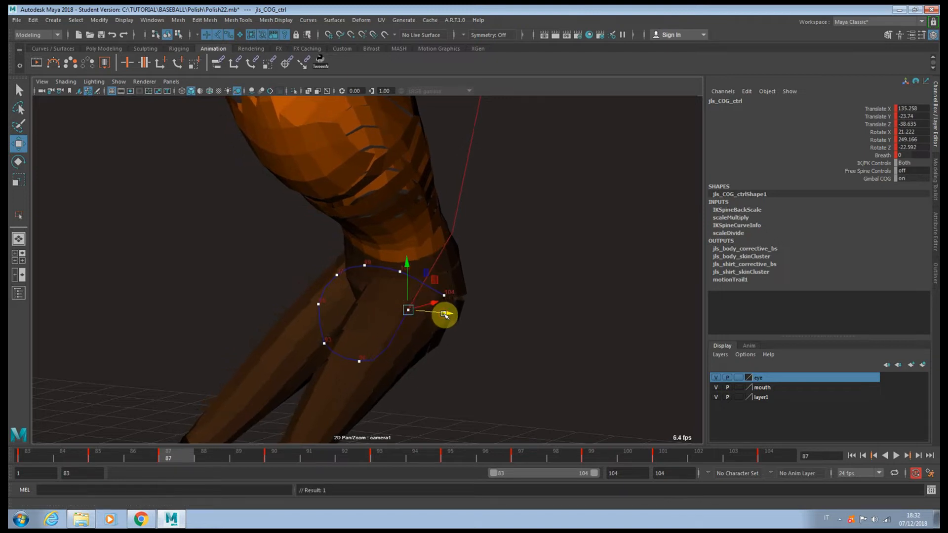
drag(413, 326, 411, 325)
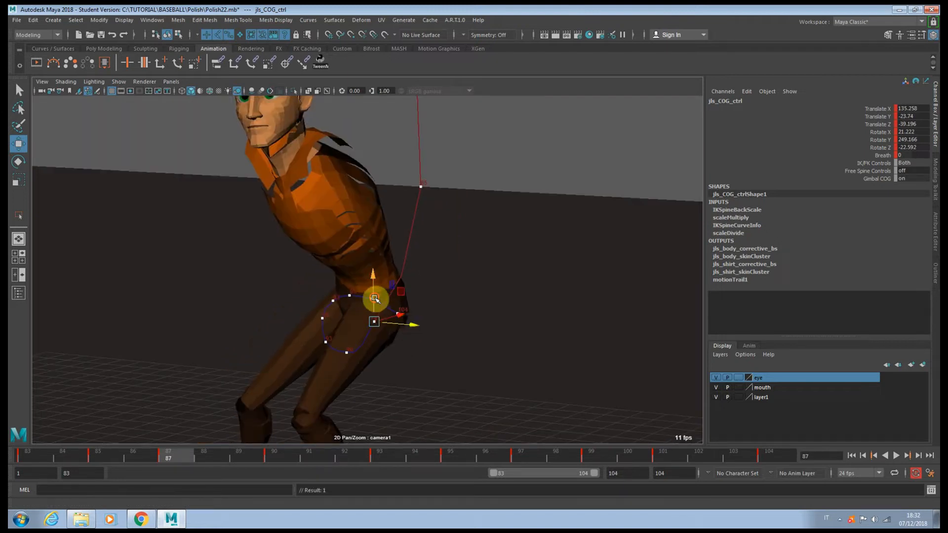
drag(375, 300, 375, 305)
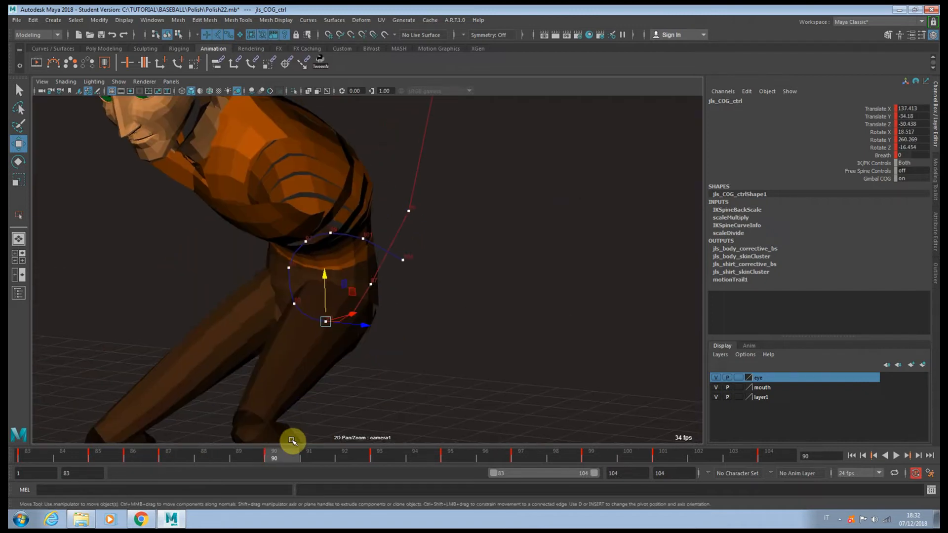
- Nudge the COG control at frames 93 and 99 to even out the curve of its motion trail
drag(302, 455, 383, 454)
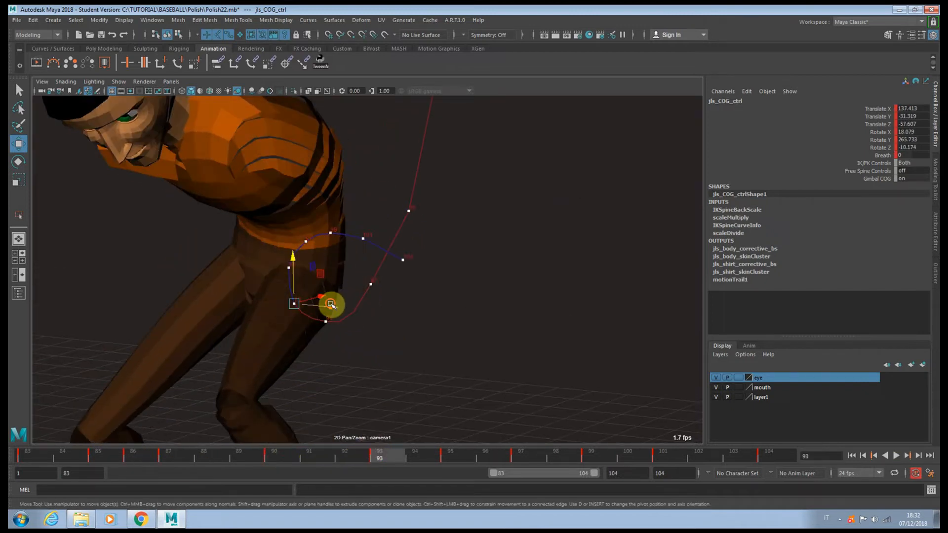
key(alt+v)
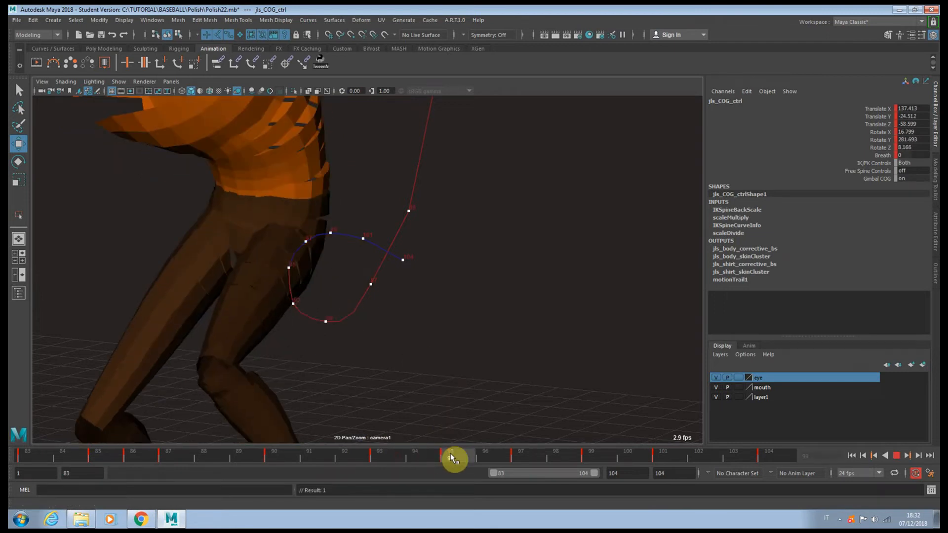
click(591, 453)
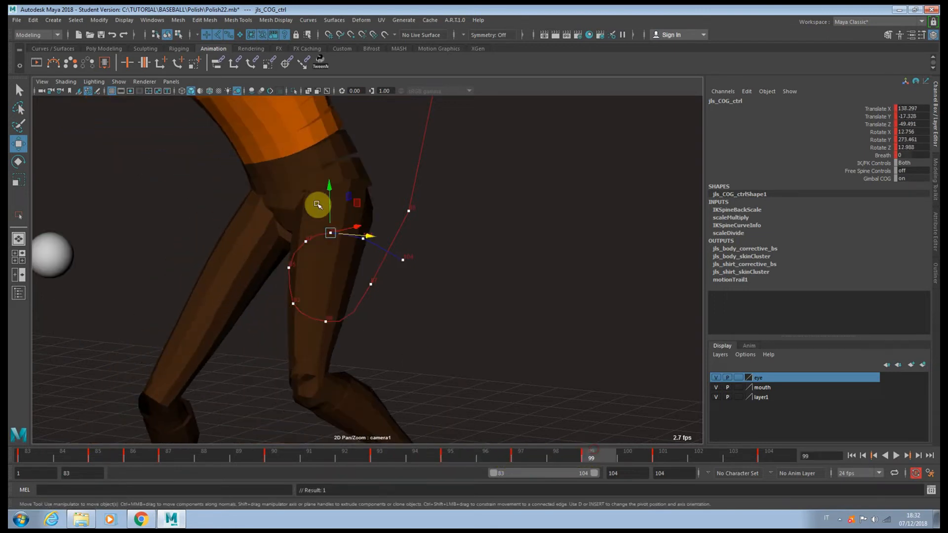
drag(330, 203, 331, 201)
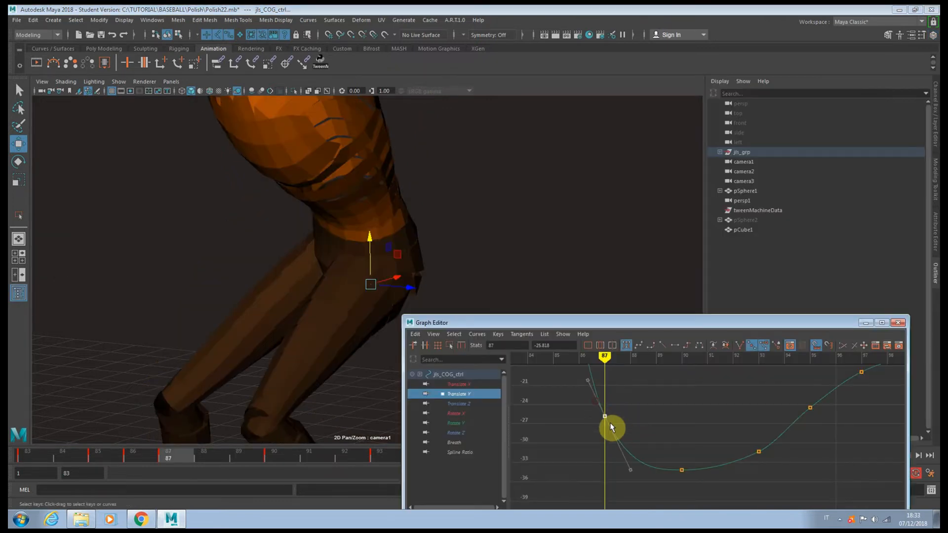
- In the Graph Editor, lower the COG's Translate Y keys to about -29.9 at frame 87 and -31.8 at frame 93
middle_drag(610, 426, 612, 444)
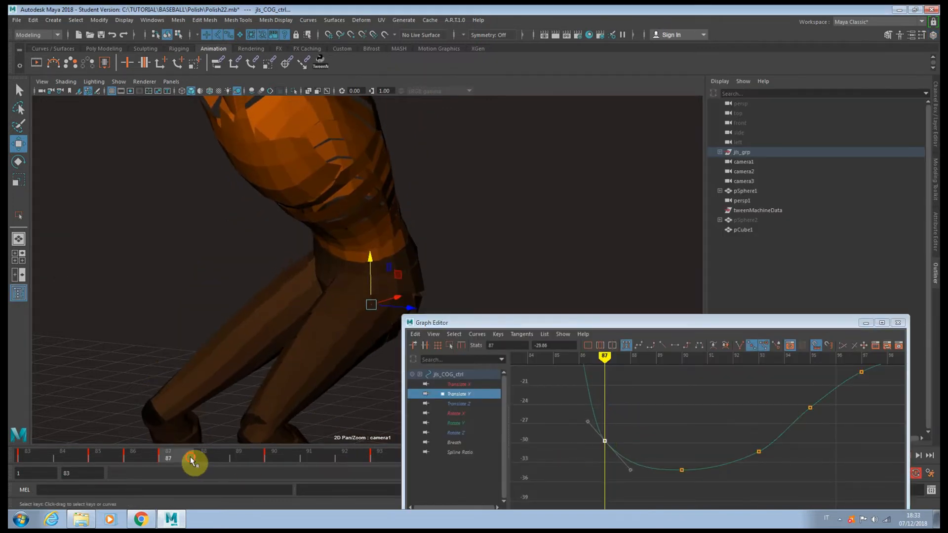
click(237, 456)
drag(261, 458, 386, 458)
drag(748, 442, 777, 477)
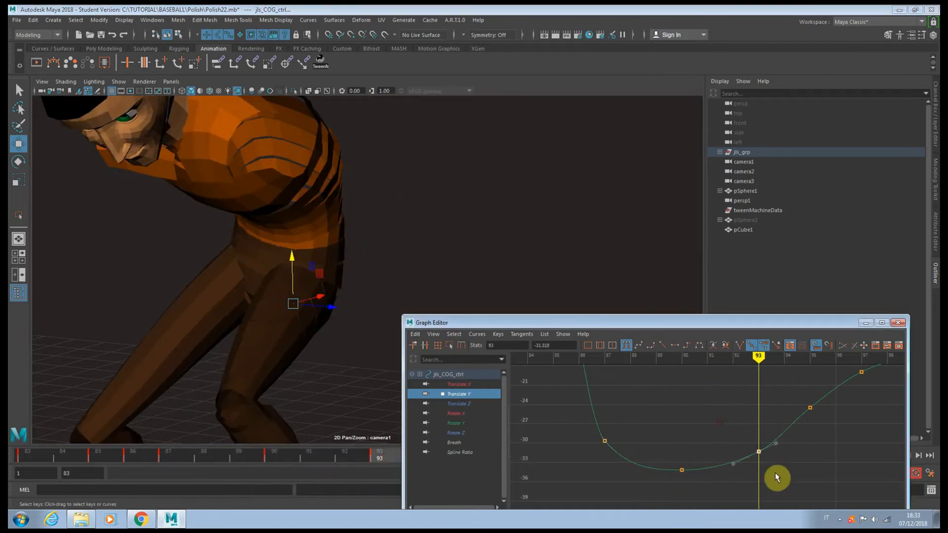
alt+middle_drag(771, 429, 596, 433)
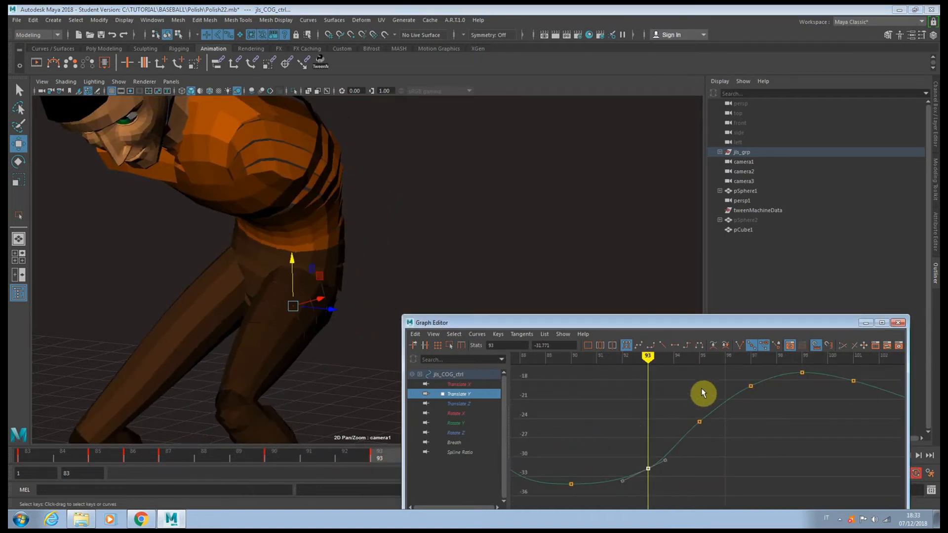
- Try lowering the COG's Translate Z key at frame 90 to smooth its curve, and undo the edit
alt+middle_drag(702, 391, 719, 413)
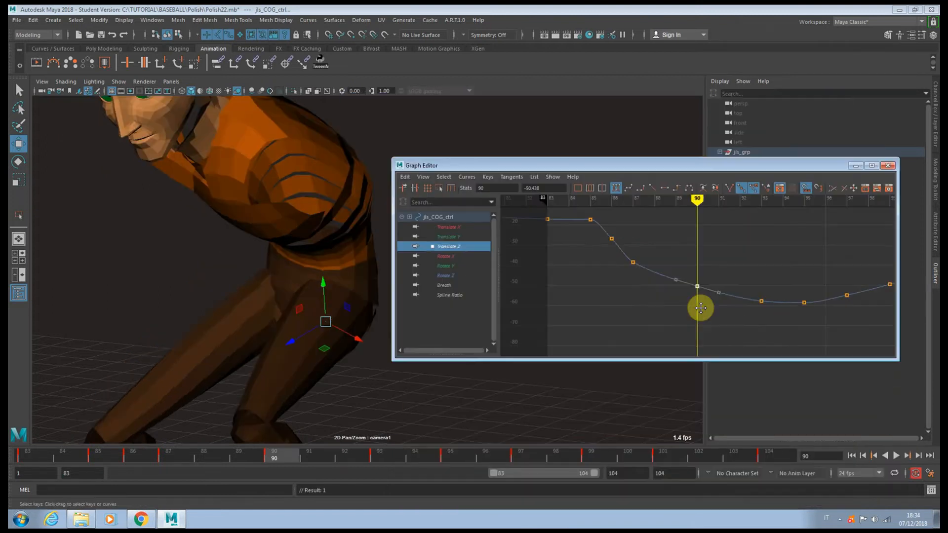
middle_drag(699, 307, 699, 314)
key(comma)
key(comma)
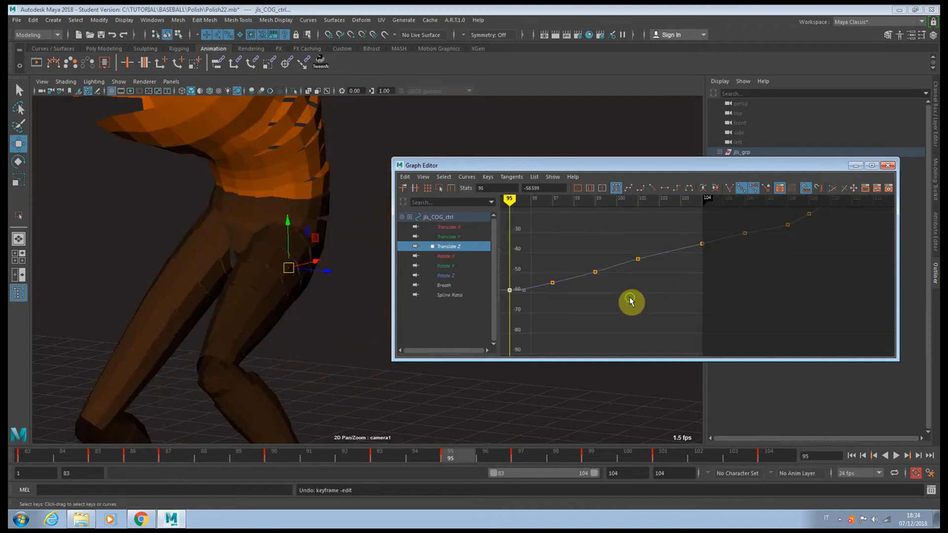
alt+middle_drag(630, 298, 756, 312)
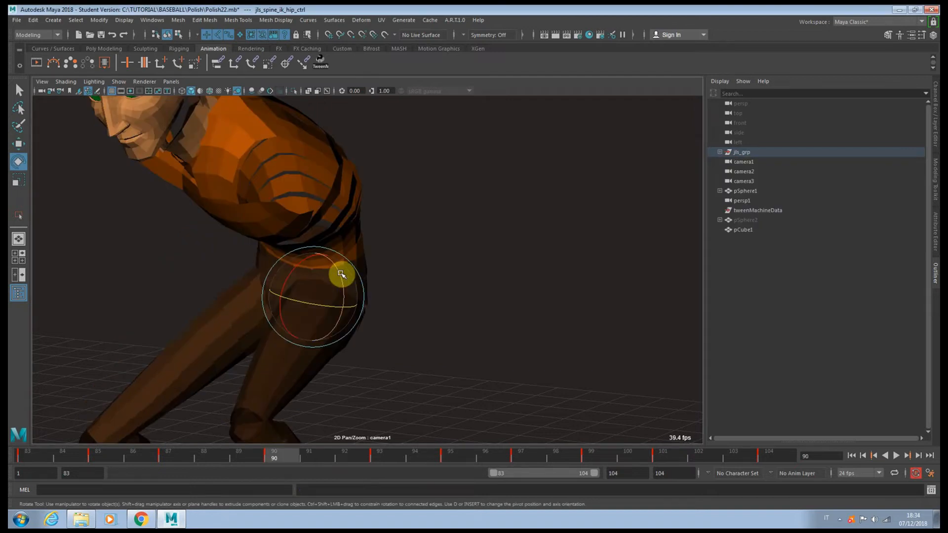
- Rotate the spine IK hip control around Z at frames 90 and 93 to refine the hip tilt
drag(339, 271, 344, 282)
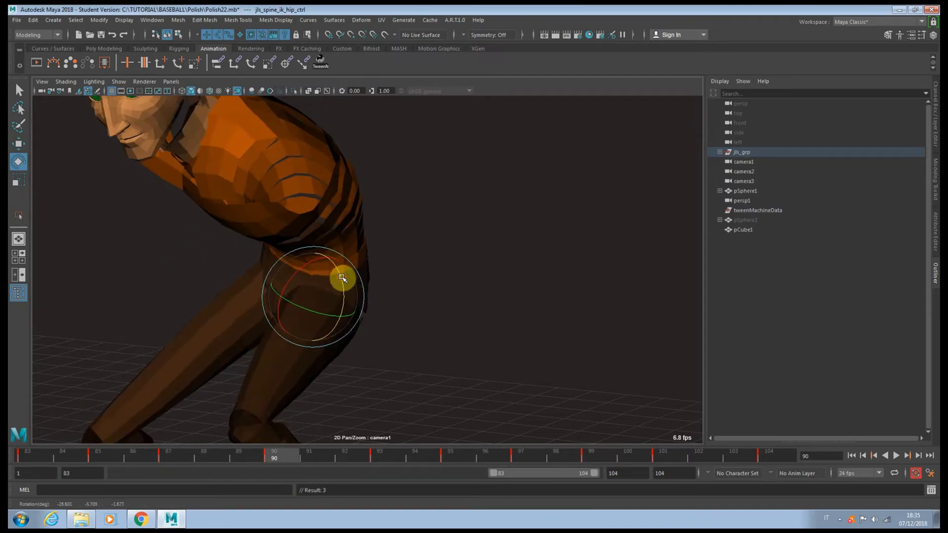
key(period)
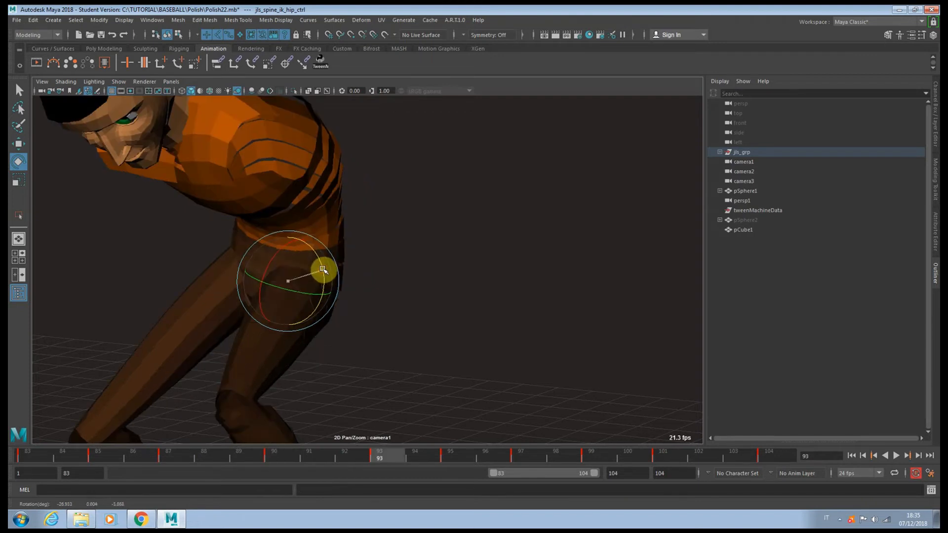
drag(323, 270, 324, 267)
drag(131, 461, 392, 470)
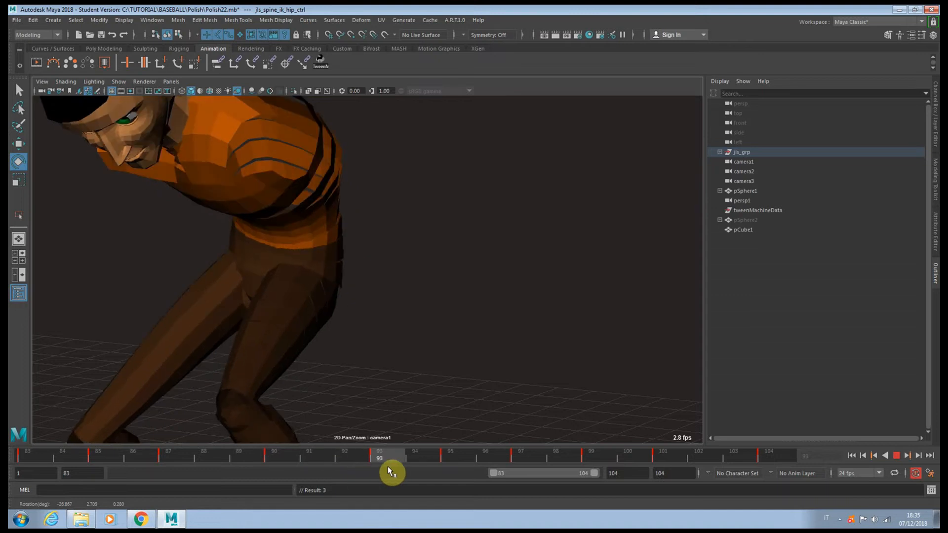
drag(321, 278, 322, 268)
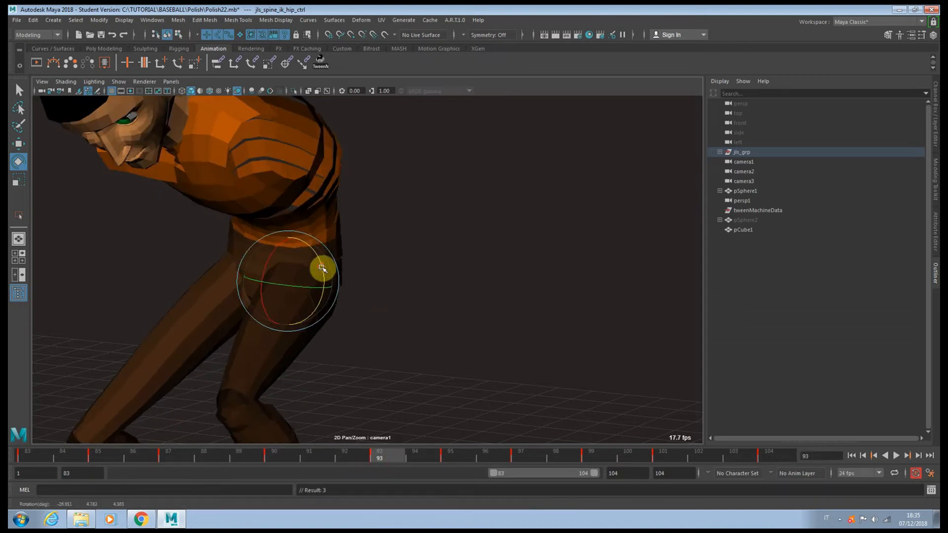
key(alt+v)
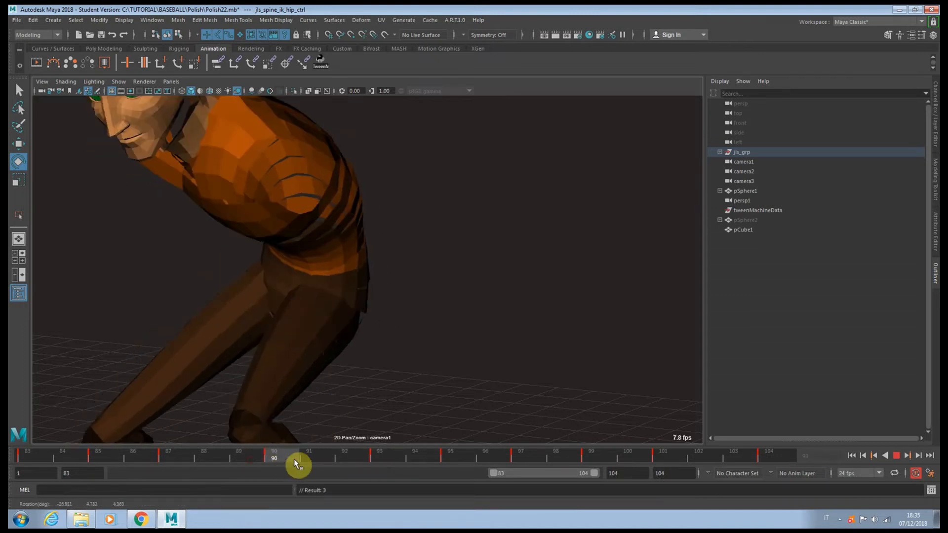
click(395, 461)
- At frame 87, shift the hip control along Z and rotate it around Z
drag(404, 284, 375, 283)
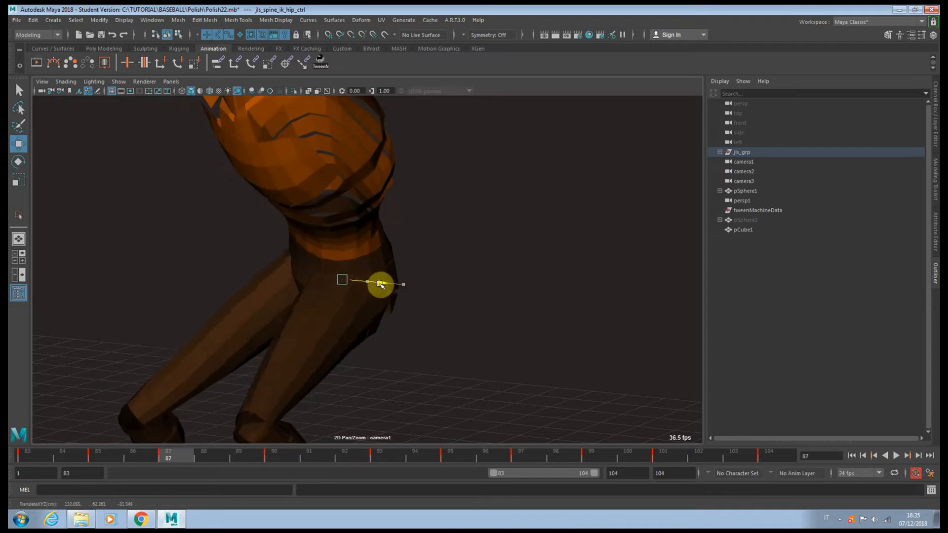
key(comma)
key(period)
scroll(375, 282, down, 5)
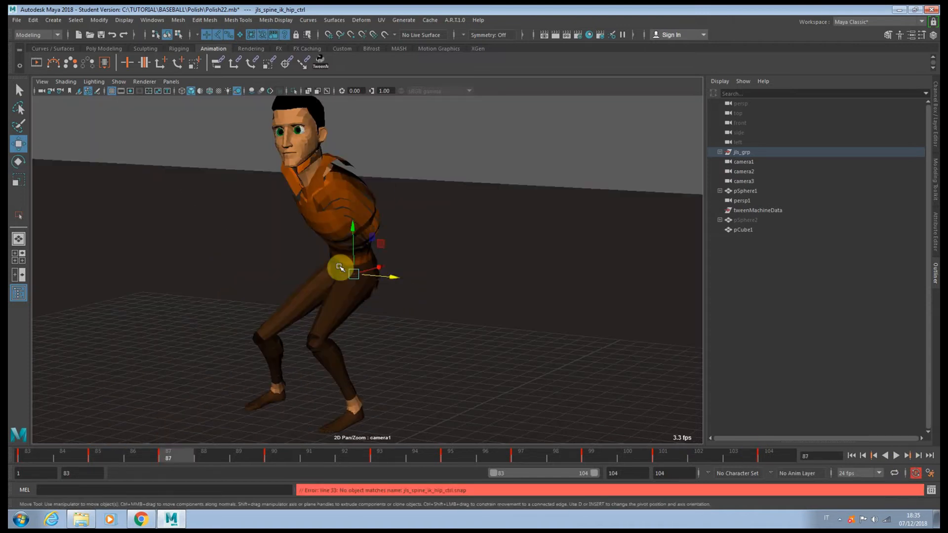
key(e)
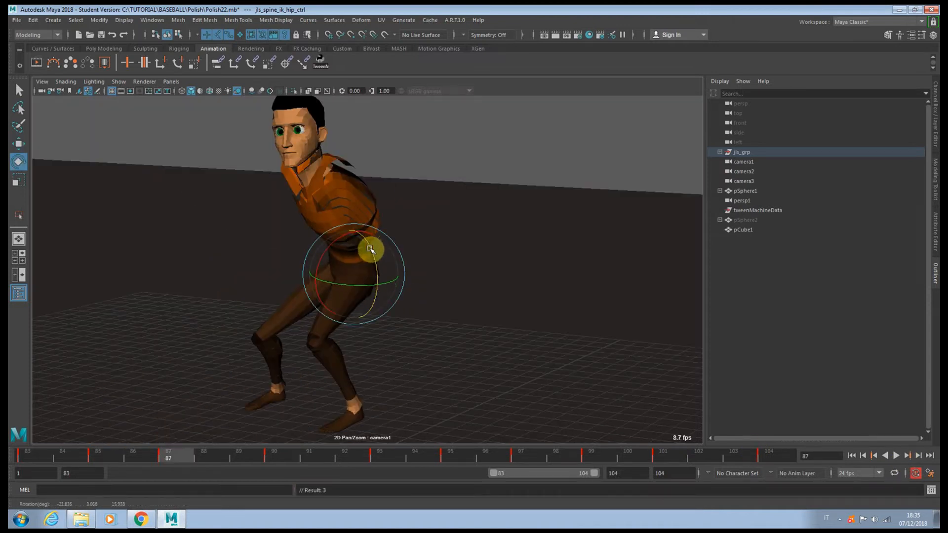
key(alt+v)
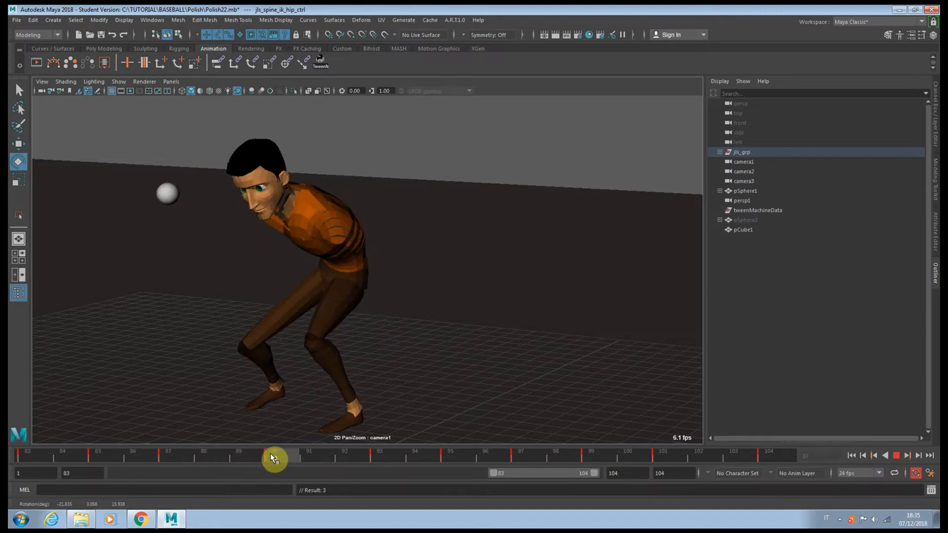
- Readjust the hip control's Z rotation at frames 93 and 87, and play back the landing
drag(271, 453, 378, 457)
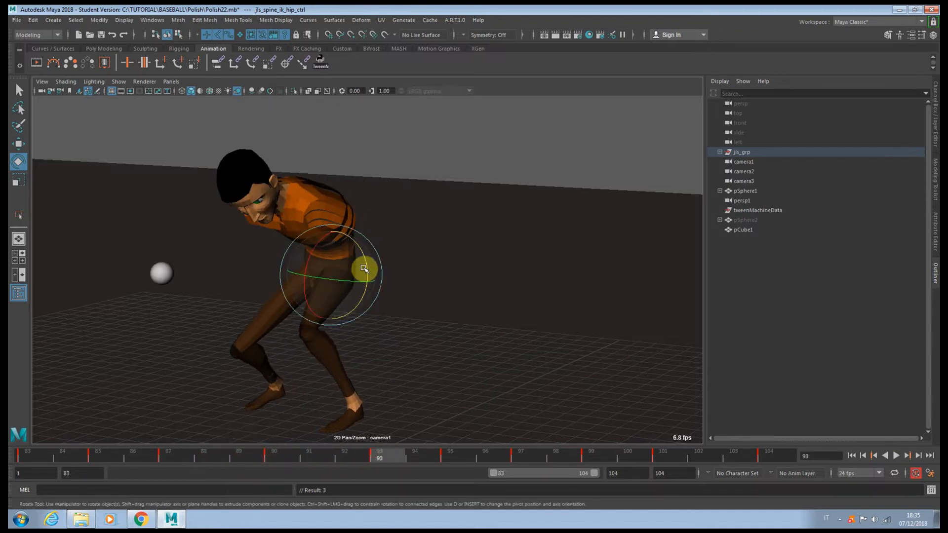
drag(364, 269, 361, 250)
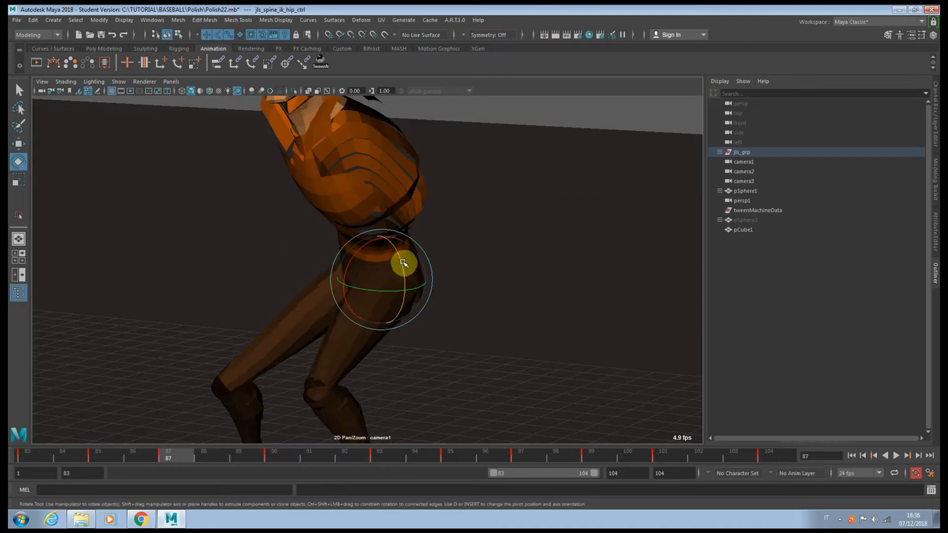
drag(402, 263, 403, 257)
drag(196, 446, 356, 473)
click(897, 456)
click(897, 459)
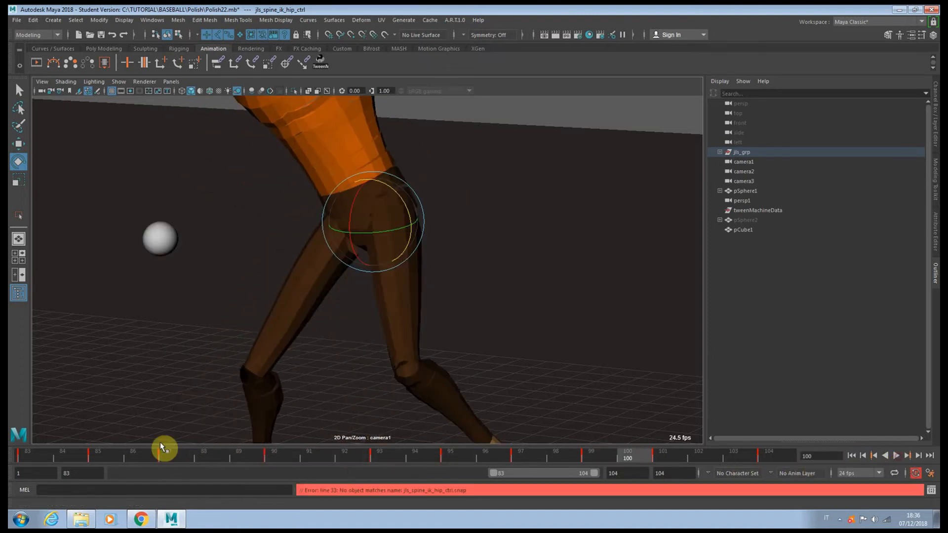
- Try further Z rotations of the hip control at frames 90 and 93, undoing each one
drag(164, 457, 275, 459)
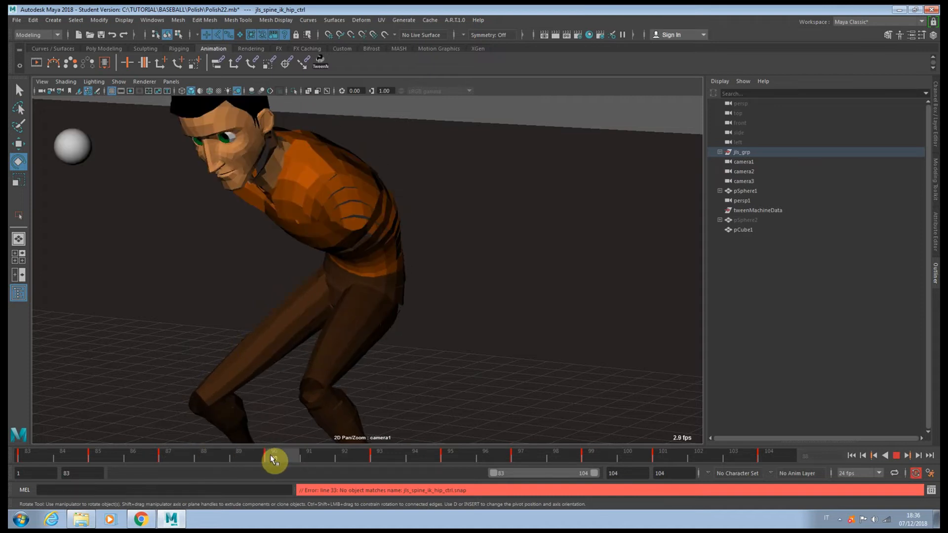
click(390, 263)
drag(390, 264, 389, 271)
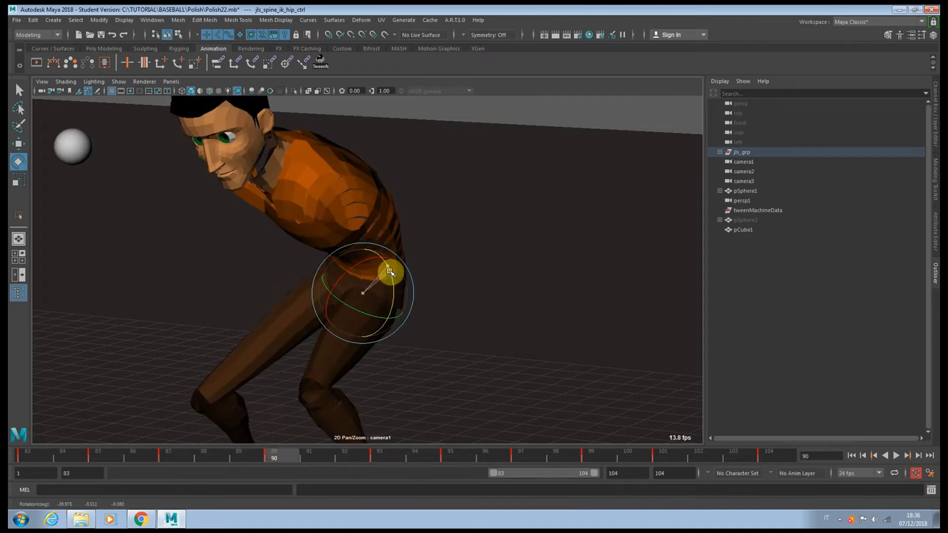
key(ctrl+z)
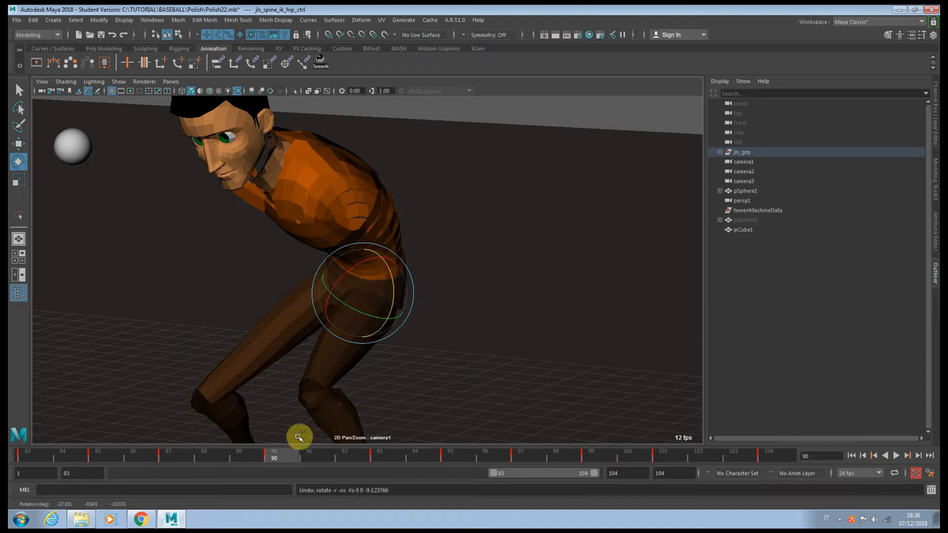
drag(296, 453, 380, 454)
drag(372, 269, 374, 260)
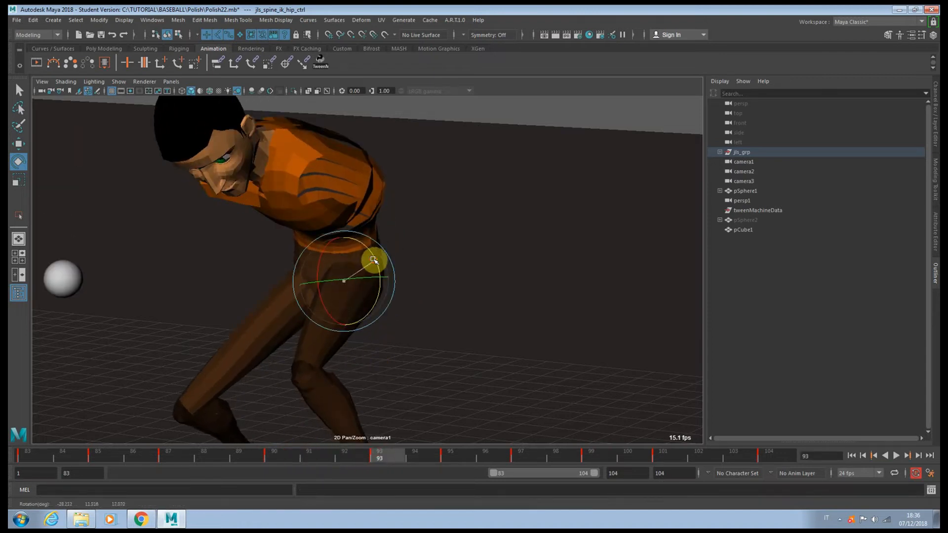
key(ctrl+z)
drag(401, 455, 433, 454)
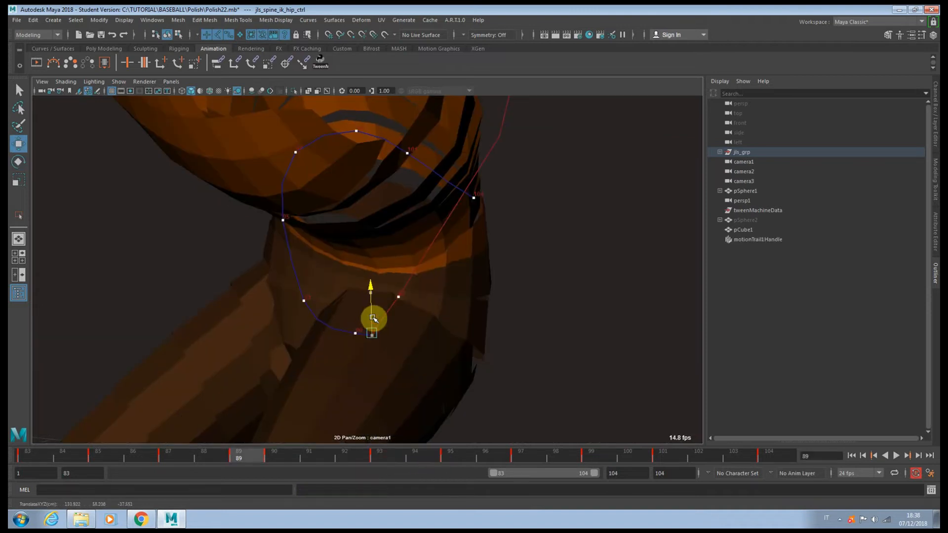
- Nudge the hip control at frames 88 and 90 to round out the bottom of its motion trail
click(223, 460)
drag(421, 328, 379, 309)
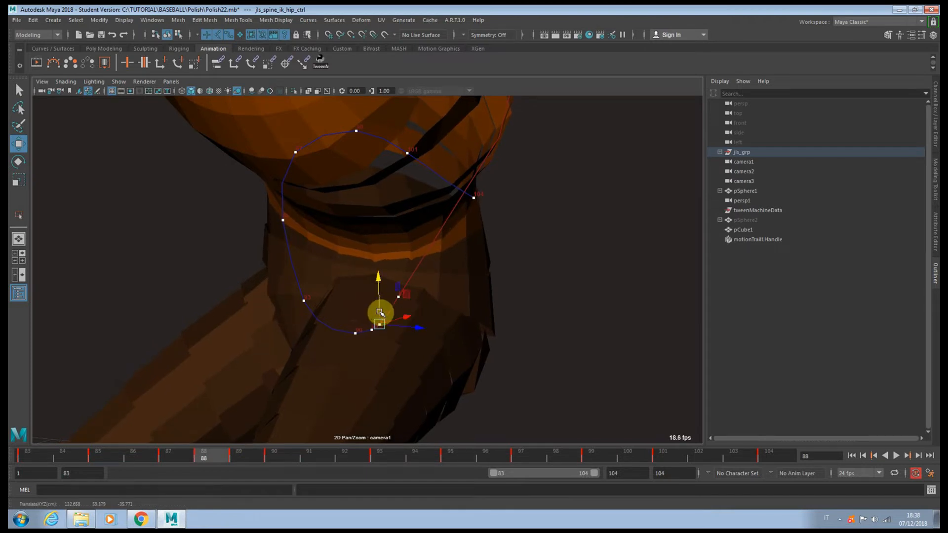
click(274, 455)
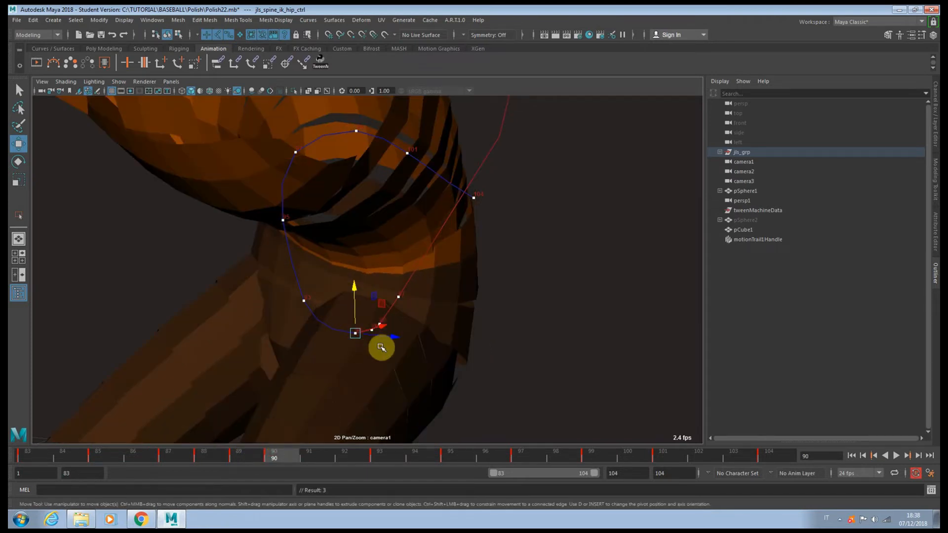
drag(394, 337, 390, 337)
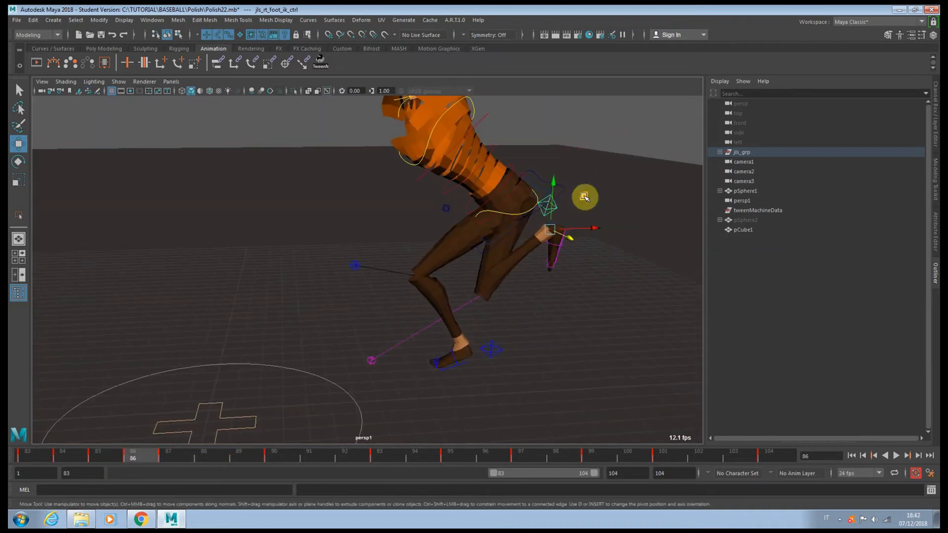
- At frame 86, lower the right foot IK control and bring it forward toward the planted foot
drag(584, 197, 553, 260)
key(e)
key(w)
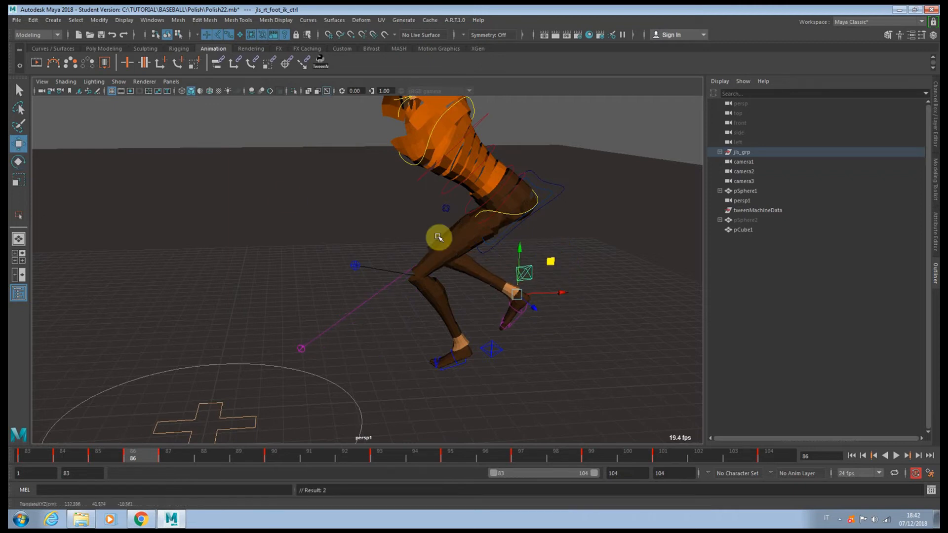
- Select the right foot and left knee controls together and clear their keys at frame 87
key(space)
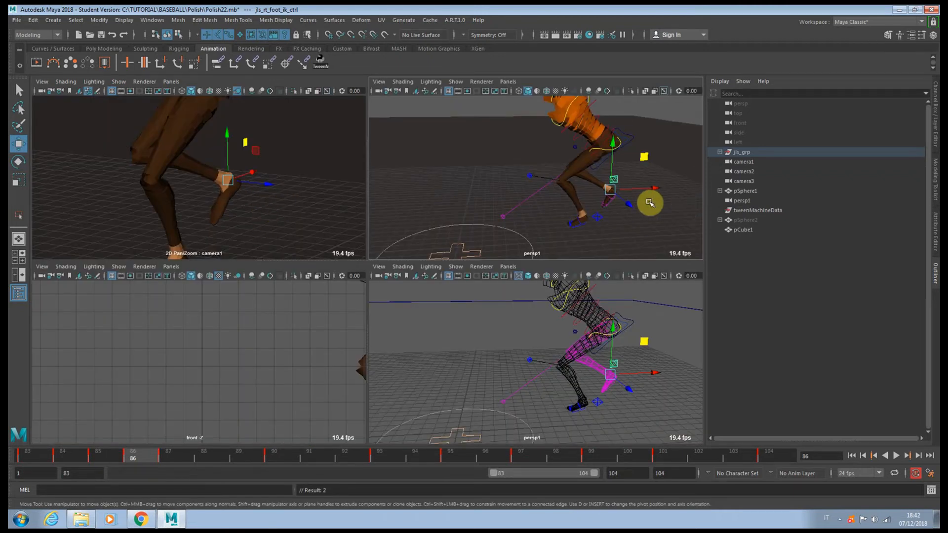
key(q)
key(space)
drag(489, 263, 561, 335)
click(357, 267)
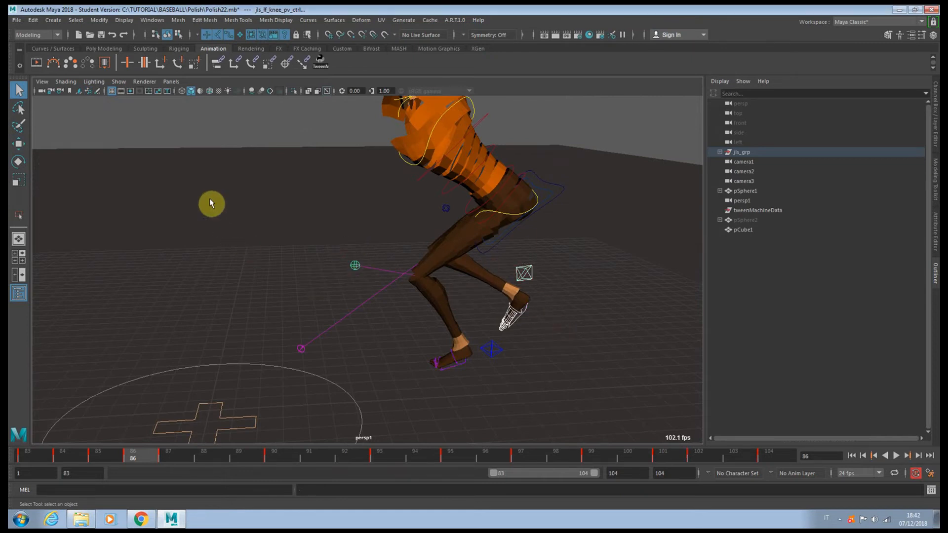
key(space)
key(space)
shift+click(169, 460)
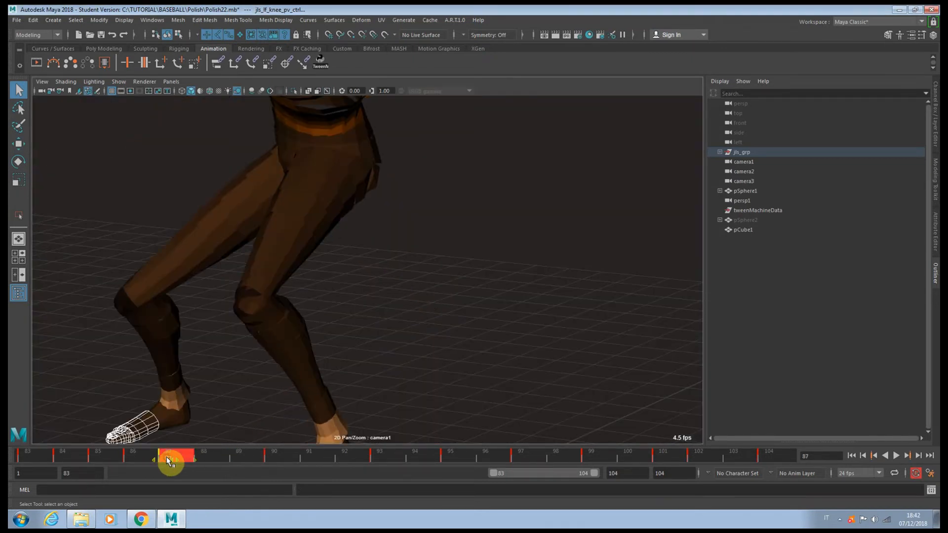
drag(108, 454, 176, 461)
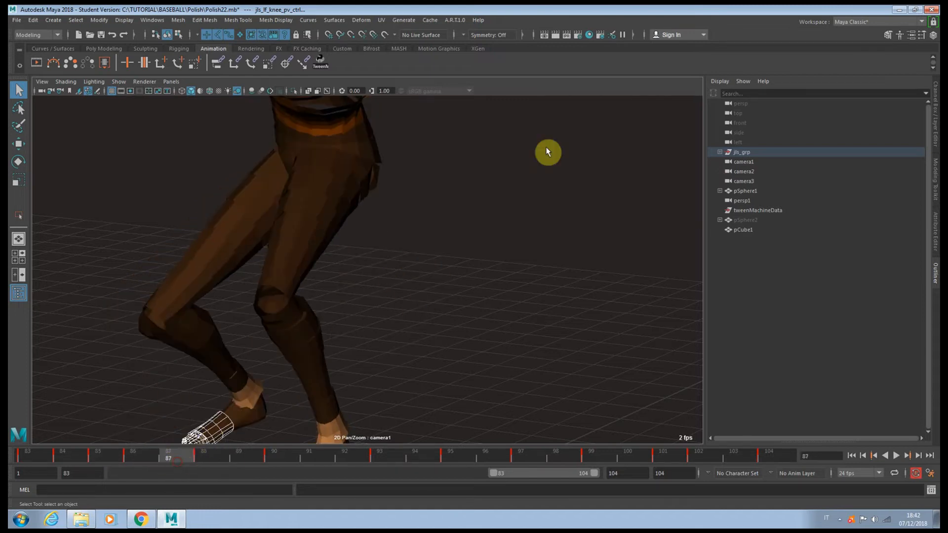
- At frame 87, move the right foot IK control forward along Z and raise it slightly
key(space)
click(607, 202)
key(w)
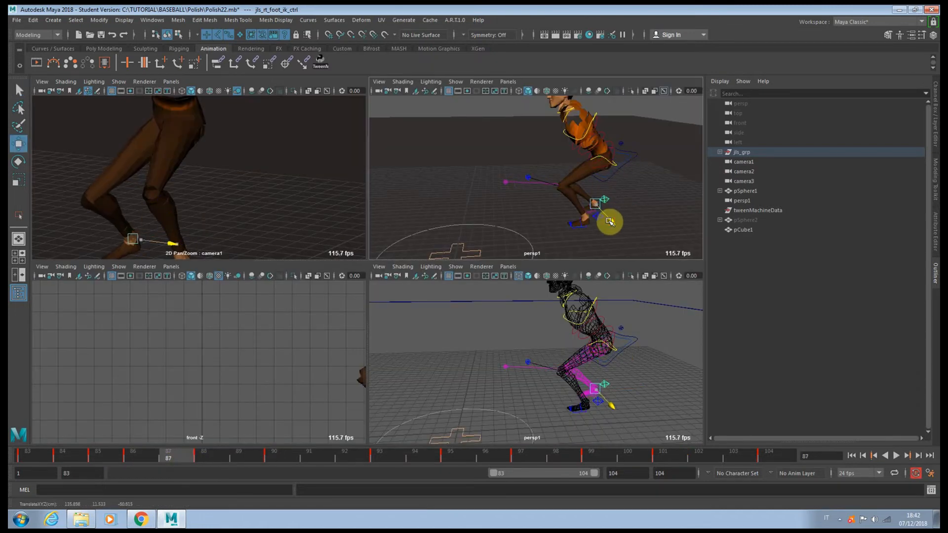
key(space)
middle_drag(302, 260, 348, 186)
right_drag(356, 186, 207, 201)
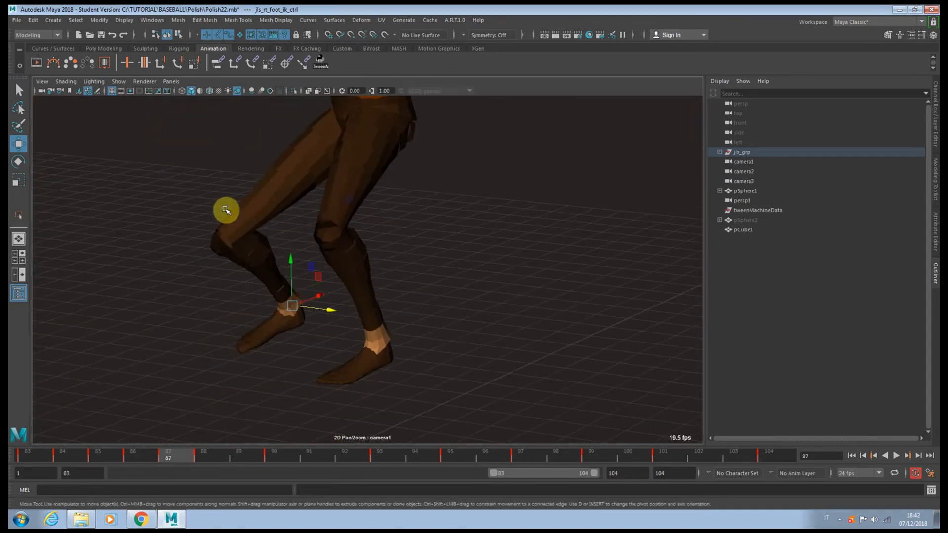
drag(210, 457, 169, 458)
drag(324, 310, 293, 311)
drag(289, 270, 297, 260)
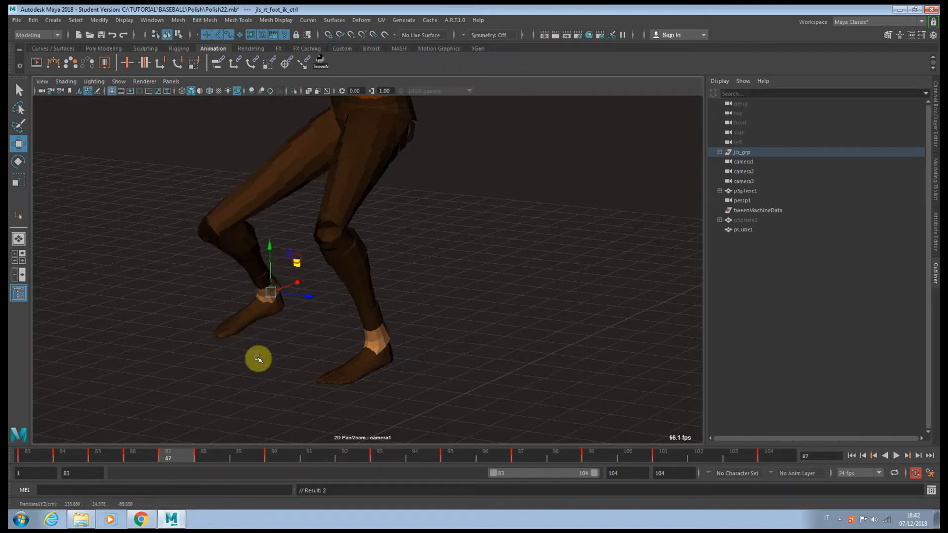
- Fine-tune the right foot control's height and position at frame 87, and check the step through frame 91
mouse_move(158, 459)
mouse_down()
mouse_move(226, 455)
mouse_move(169, 458)
mouse_up()
drag(274, 293, 286, 277)
key(e)
key(w)
drag(173, 459, 313, 460)
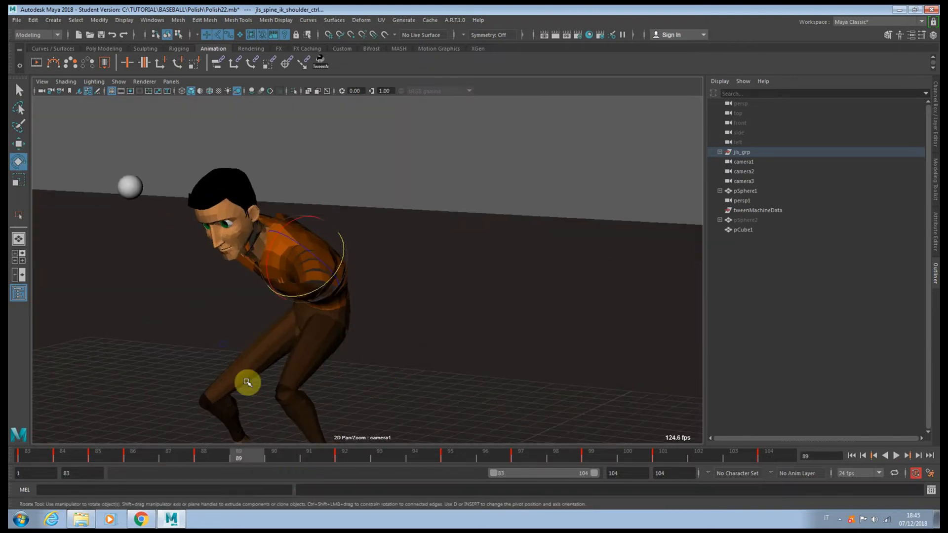
- At frame 86, rotate the spine IK shoulder control slightly to adjust the upper body's lean
drag(107, 461, 153, 458)
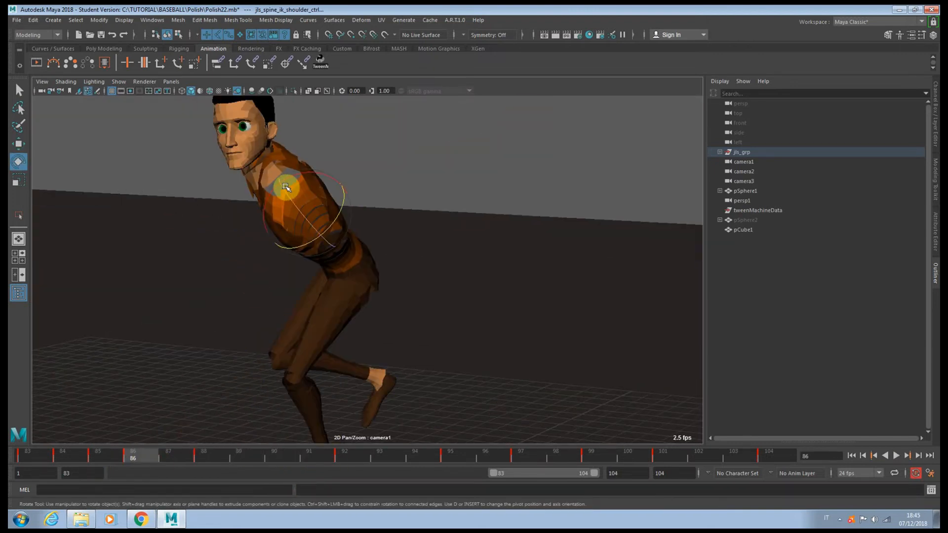
drag(297, 177, 304, 176)
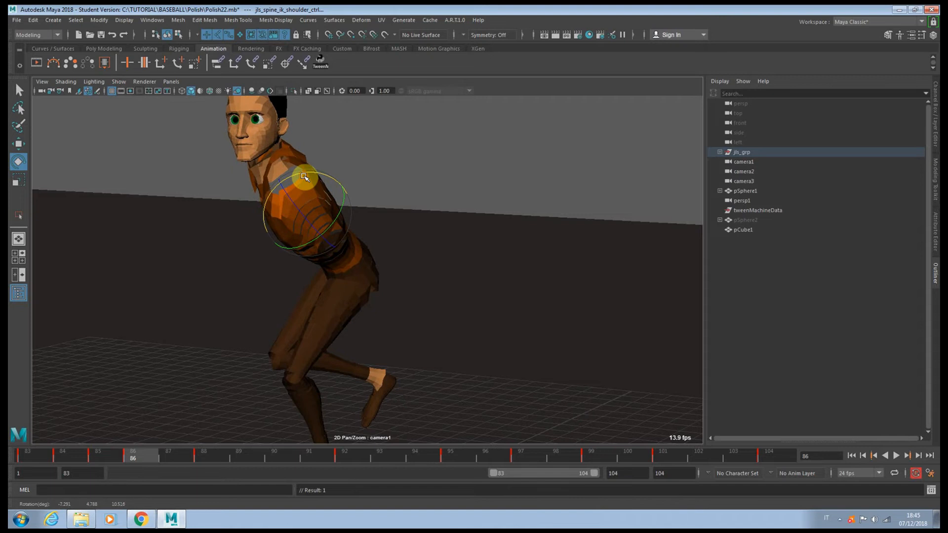
key(.)
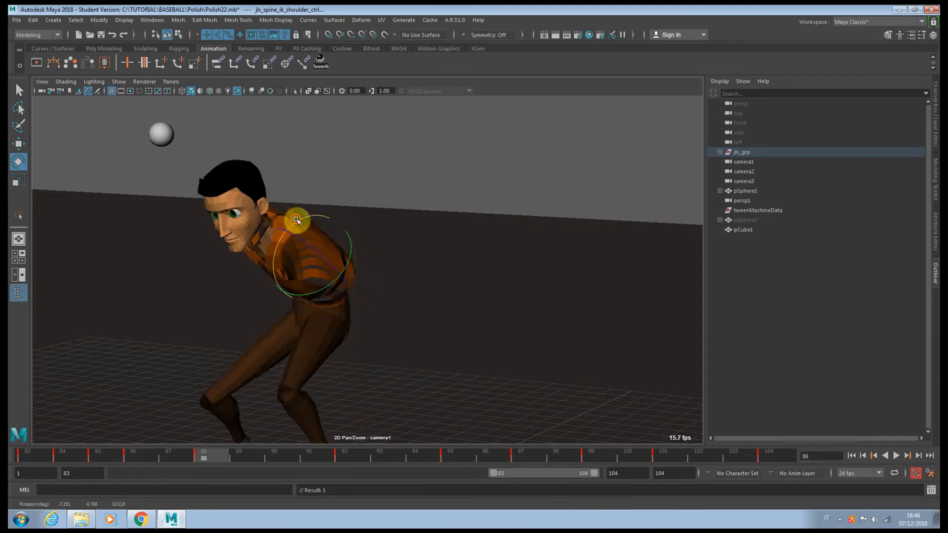
- Rotate the spine IK shoulder control slightly at frames 88, 92, 99 and 101 to adjust the upper body's lean
drag(296, 220, 299, 220)
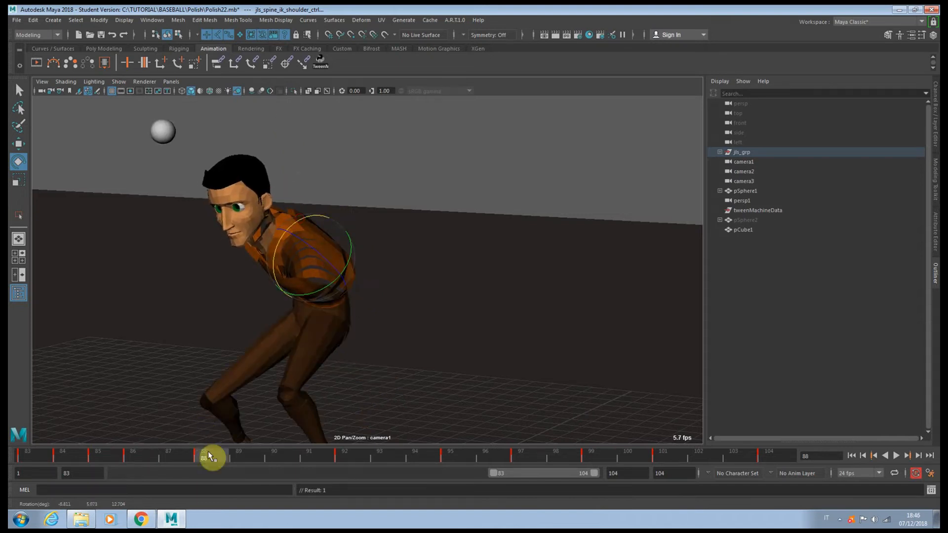
drag(207, 457, 339, 456)
drag(254, 268, 261, 278)
drag(355, 458, 595, 469)
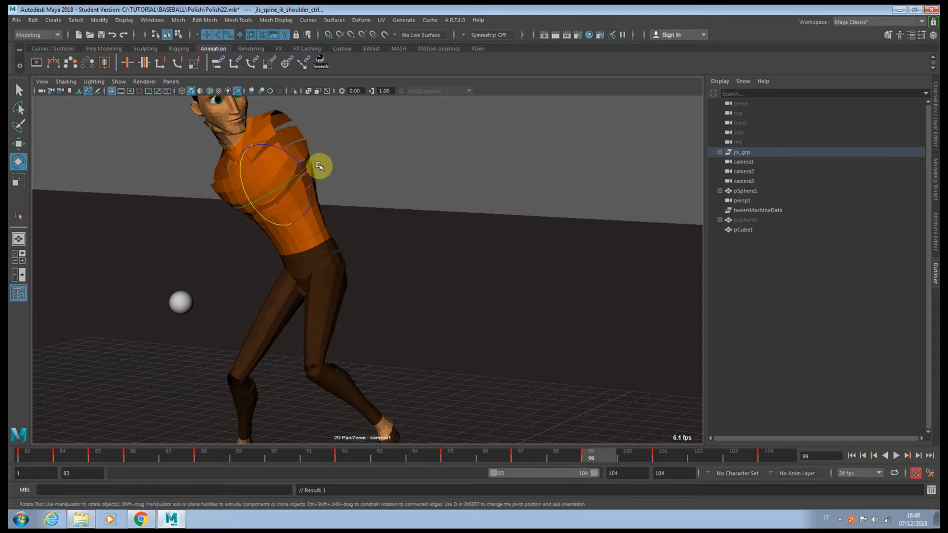
drag(299, 162, 301, 165)
key(period)
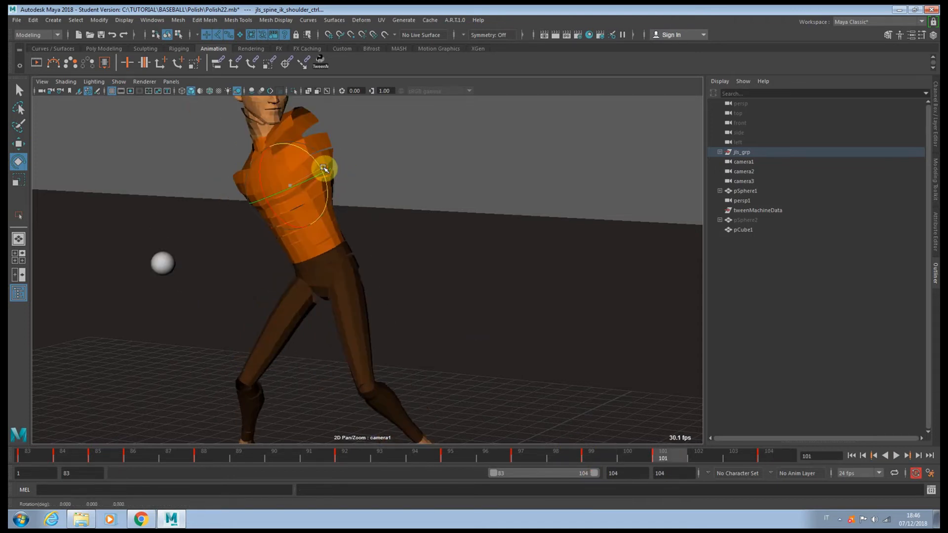
drag(324, 169, 324, 174)
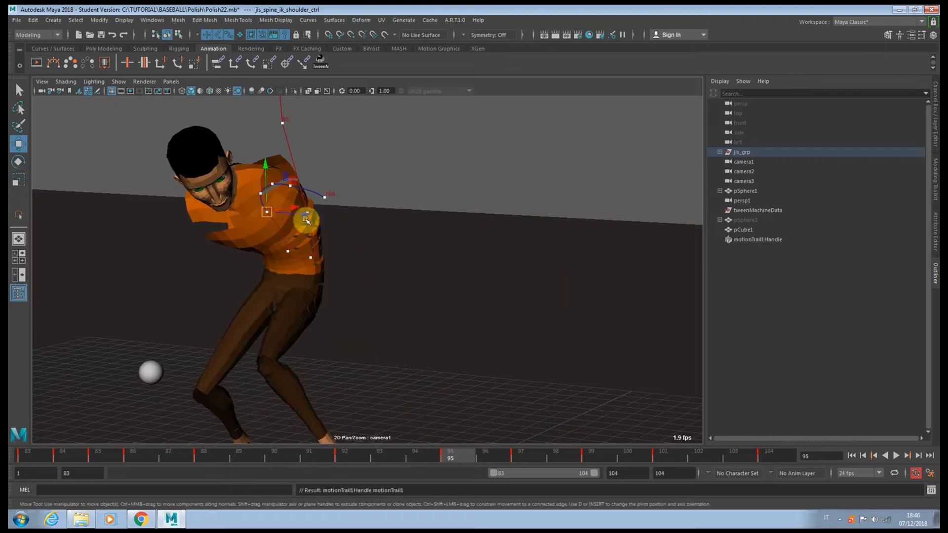
- Using the motion trail, move the spine IK shoulder control at frames 95 to 92 to smooth its arc, and review the following frames
drag(304, 213, 309, 226)
click(430, 455)
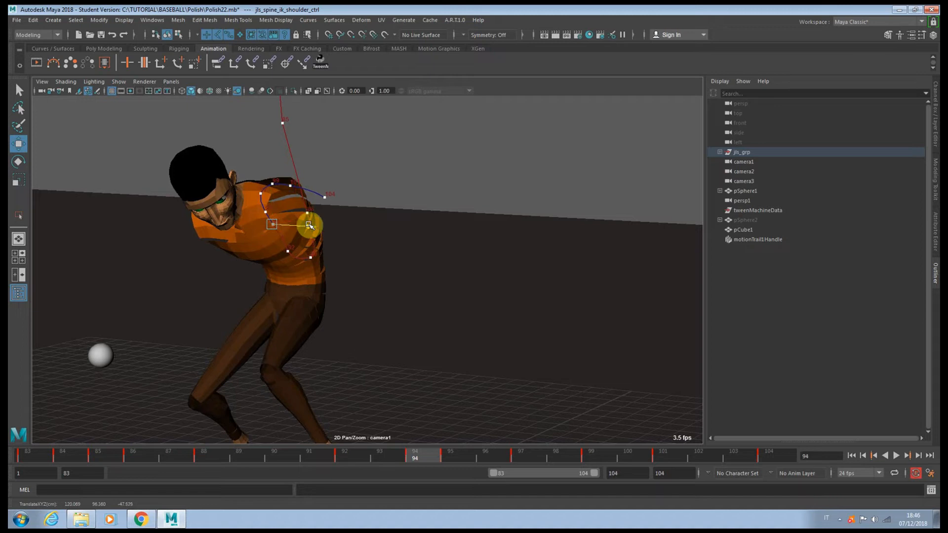
click(386, 455)
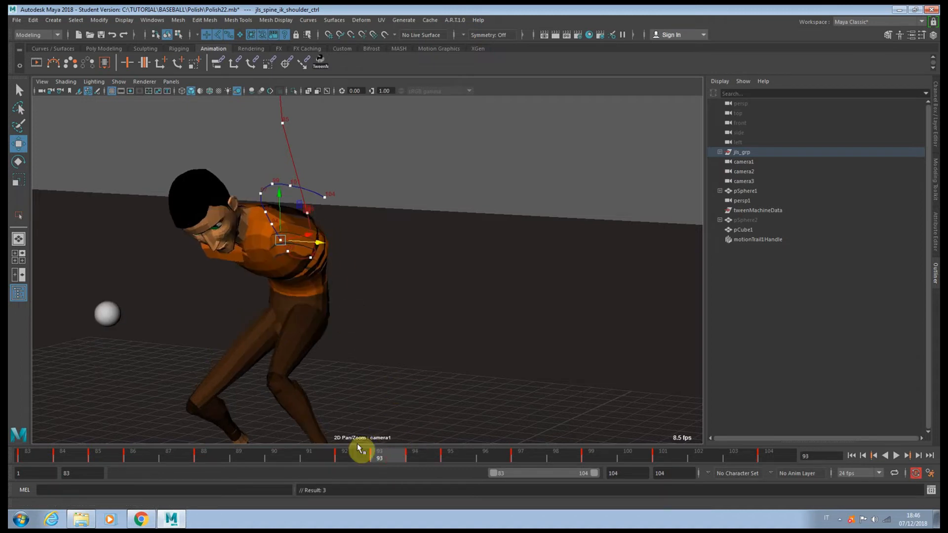
click(346, 455)
drag(327, 254, 328, 254)
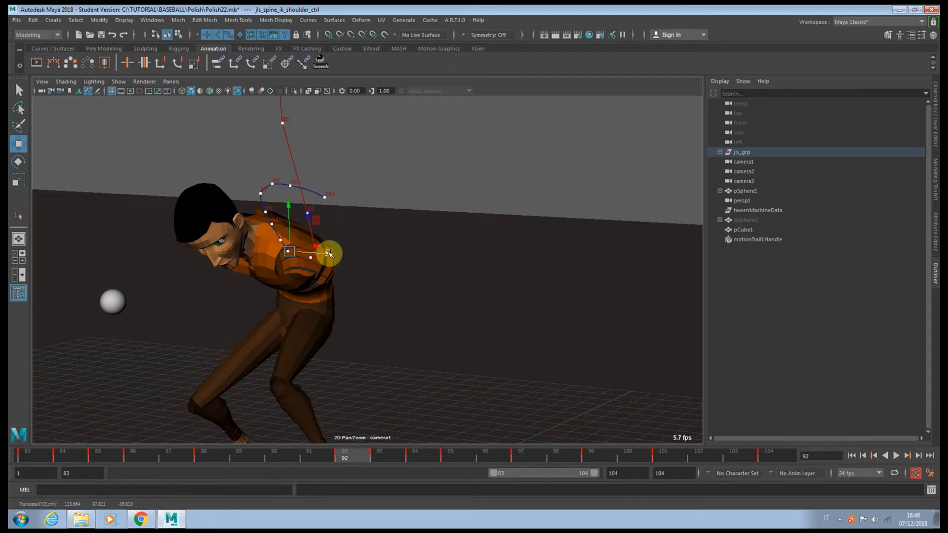
drag(387, 456, 564, 461)
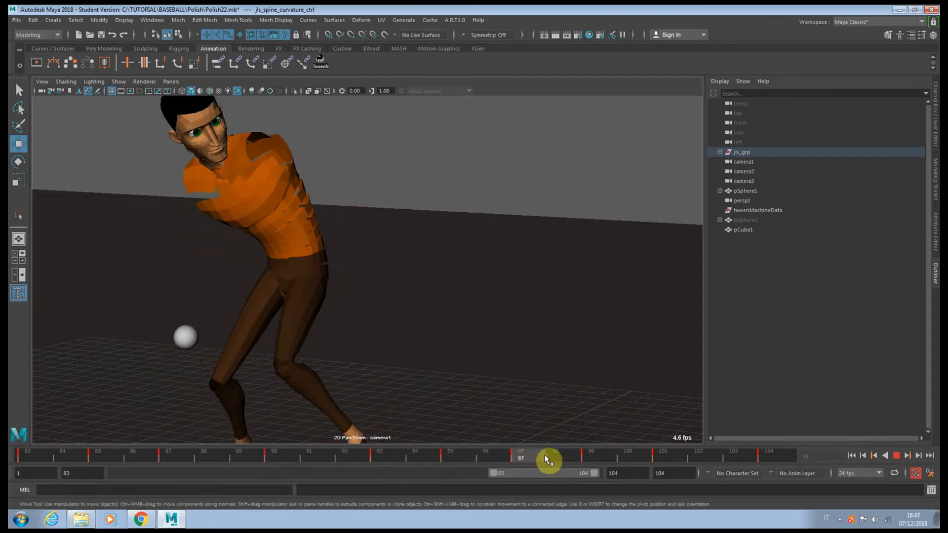
- Undo the last move of the spine curvature control and delete its key at frame 101
drag(547, 459, 665, 460)
click(311, 275)
key(ctrl+z)
right_click(665, 459)
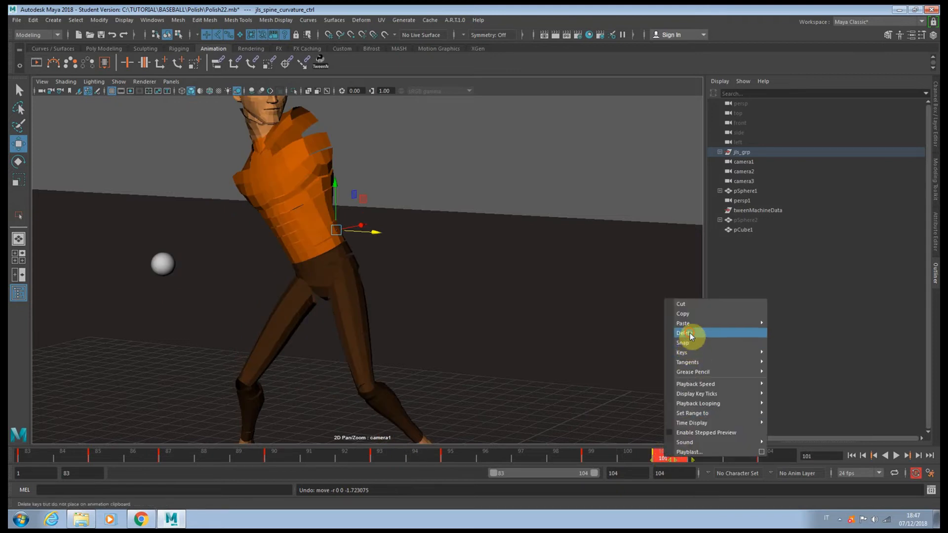
click(747, 326)
- Move the spine curvature control slightly at frames 99, 104 and 95, setting a key at frame 99
click(603, 454)
drag(377, 224, 372, 222)
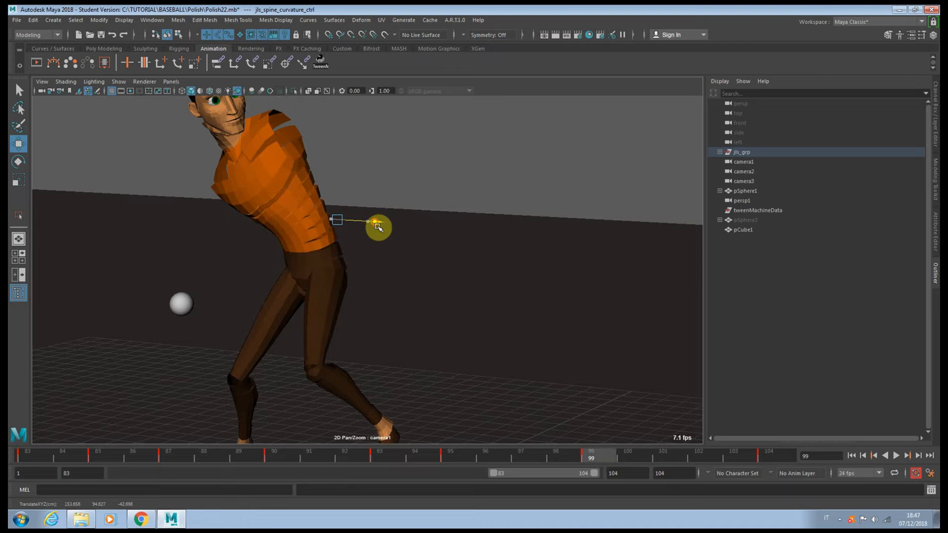
key(s)
drag(632, 453, 797, 464)
drag(387, 254, 389, 255)
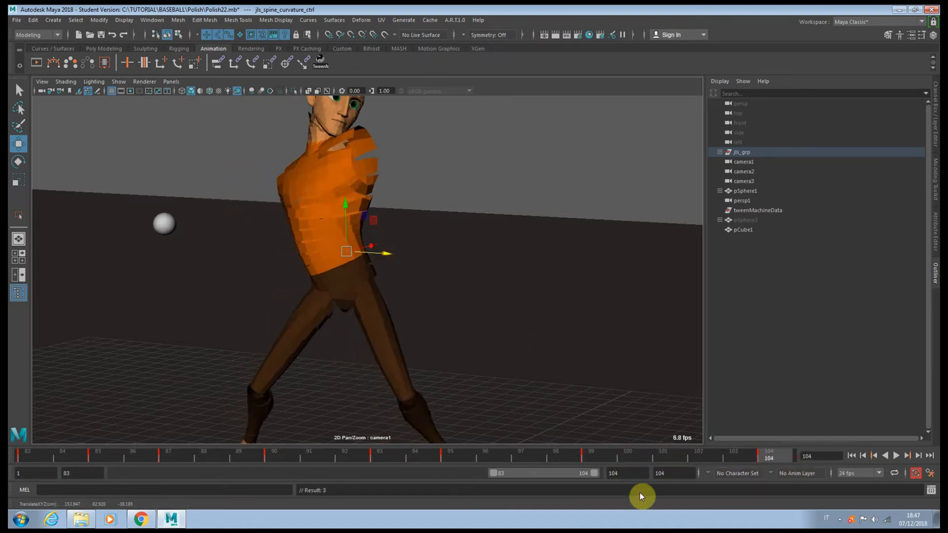
drag(492, 459, 450, 458)
drag(350, 241, 350, 240)
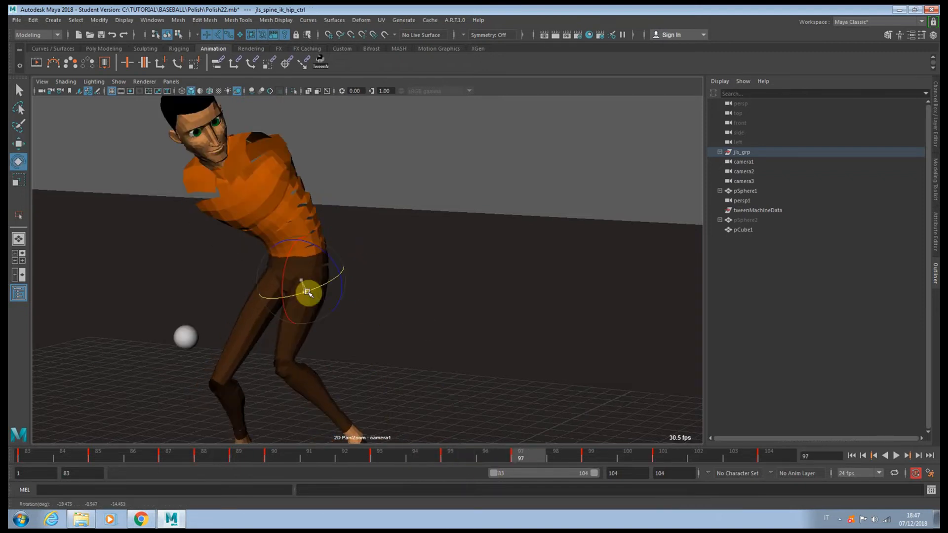
- Rotate the spine IK hip control at frames 99 and 101, comparing its pose with frame 104
key(period)
drag(335, 293, 325, 284)
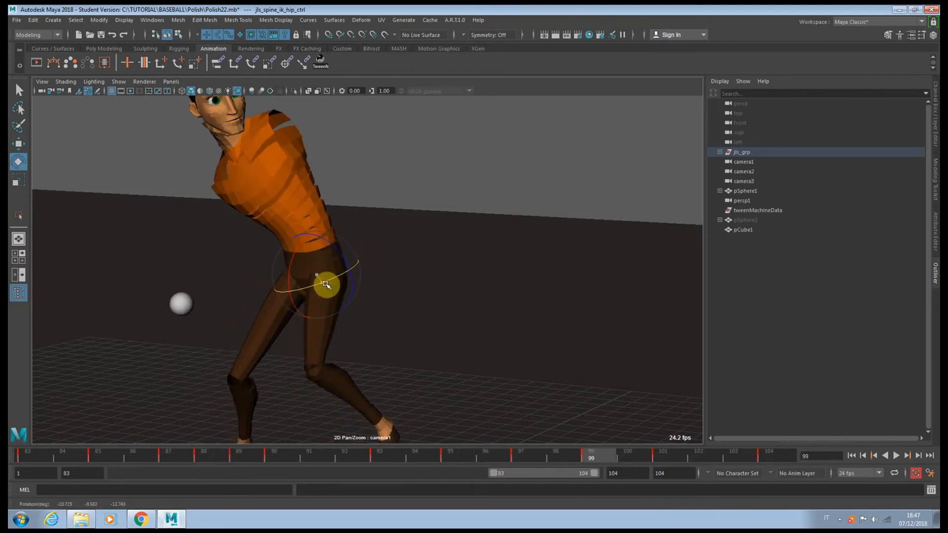
key(period)
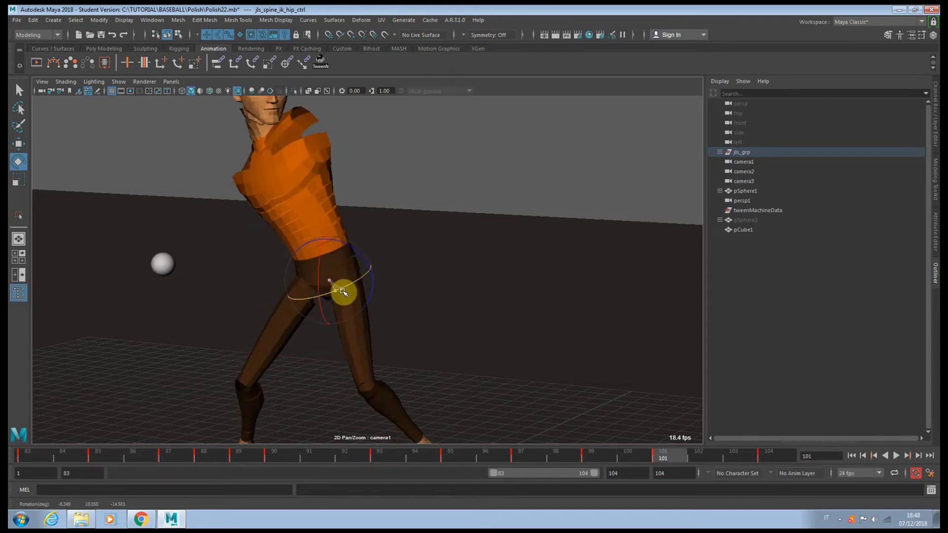
key(period)
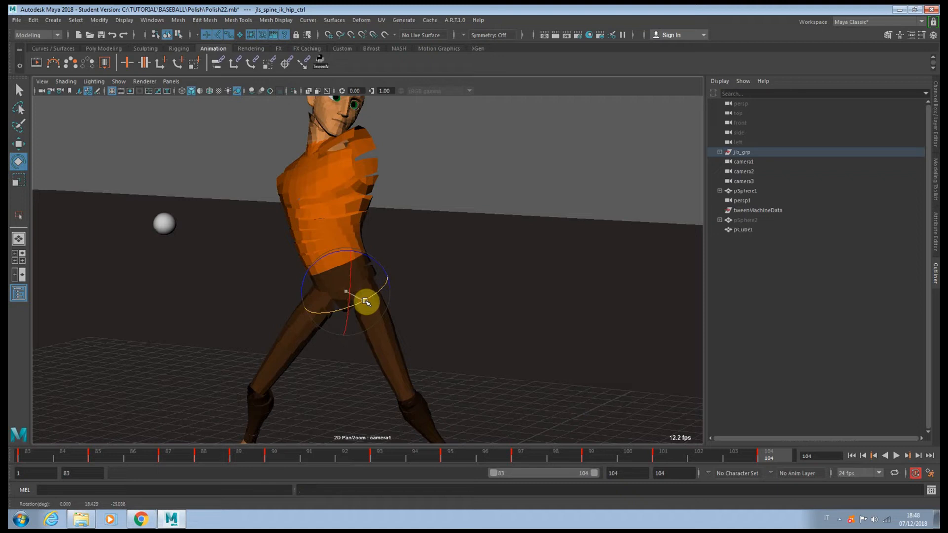
key(comma)
drag(349, 284, 351, 286)
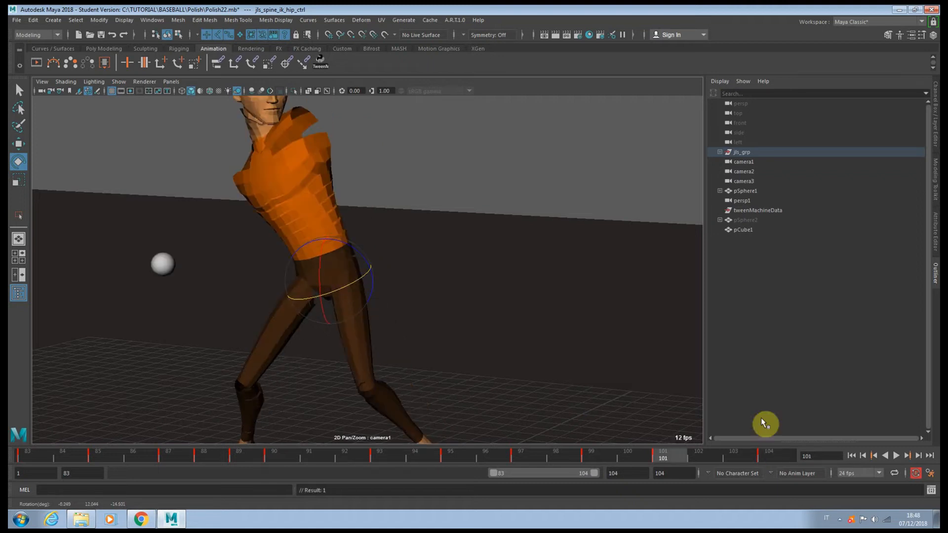
- Rotate the head control at frames 86 and 87, and check the motion through frame 93
drag(292, 209, 292, 218)
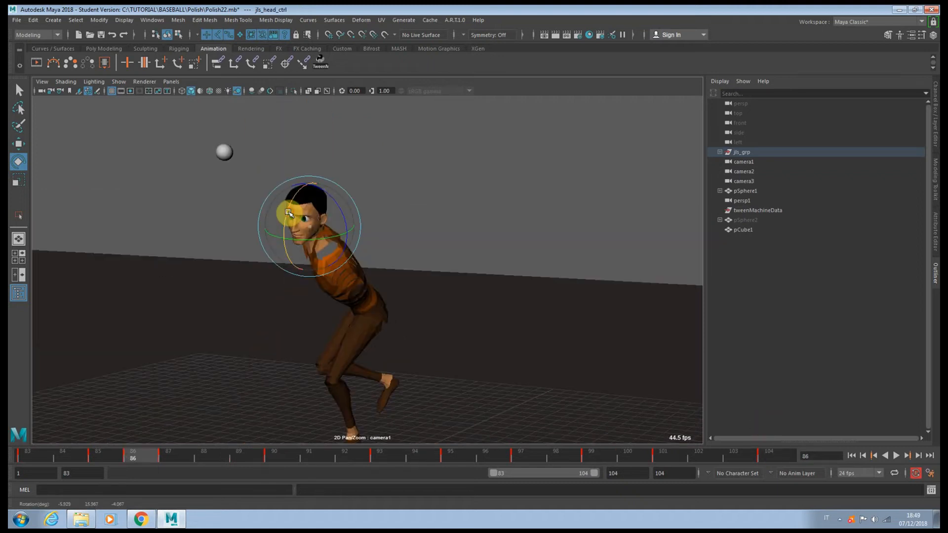
key(period)
drag(288, 254, 280, 265)
click(203, 456)
drag(222, 453, 381, 455)
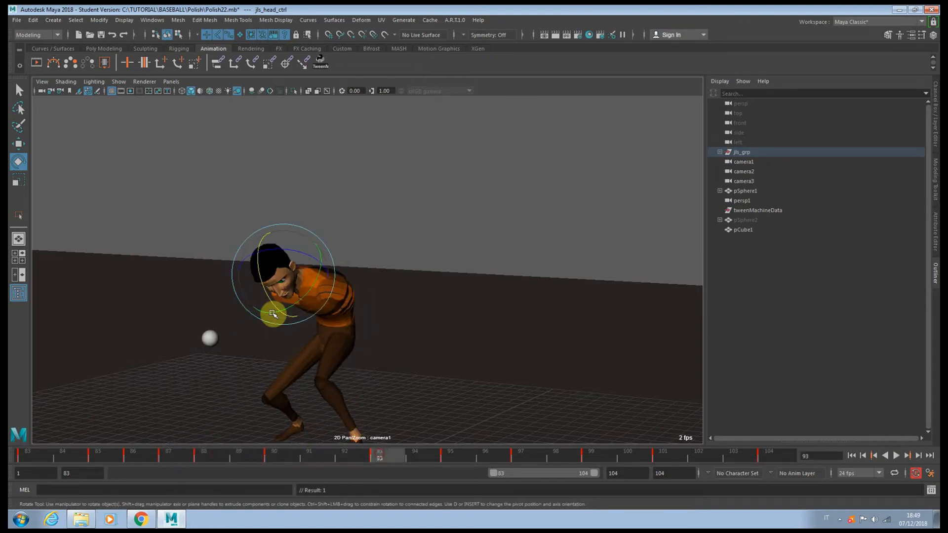
- Rotate the head control at frames 93 and 95 to refine the head's follow-through
drag(264, 281, 265, 284)
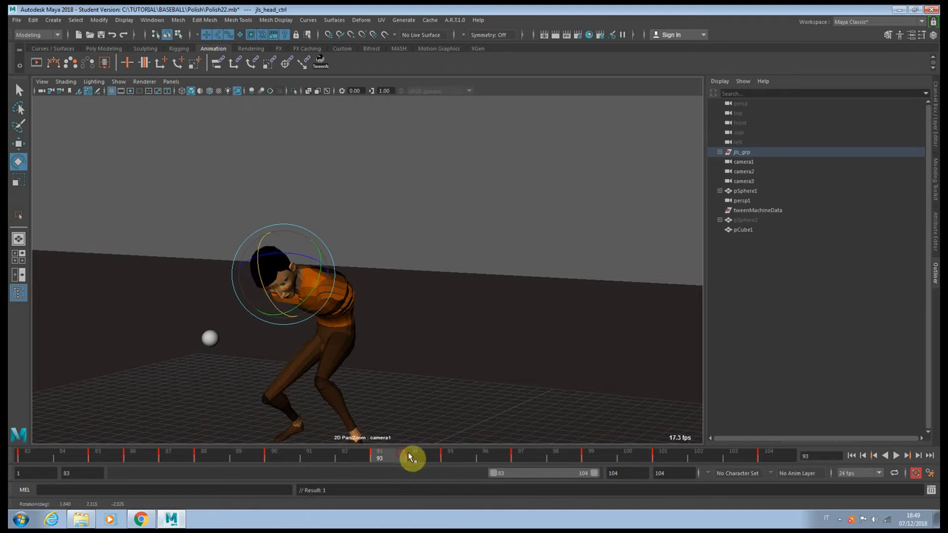
drag(410, 457, 444, 450)
drag(264, 269, 294, 252)
drag(469, 455, 500, 459)
- Select the neck control and rotate it at frame 99, and check the pose at frame 101
key(q)
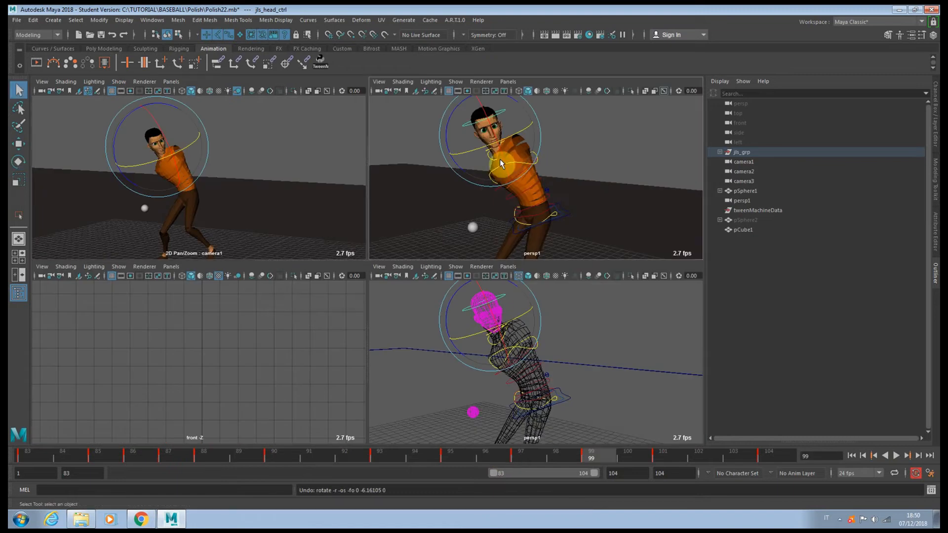
key(space)
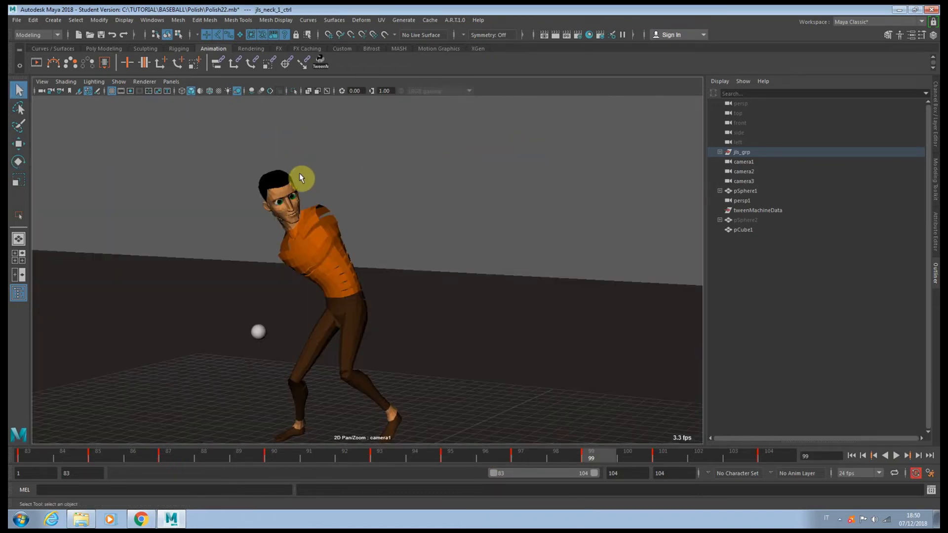
key(e)
drag(306, 185, 353, 201)
key(period)
- Select the head control and rotate it at frame 101, comparing it with the next key
key(space)
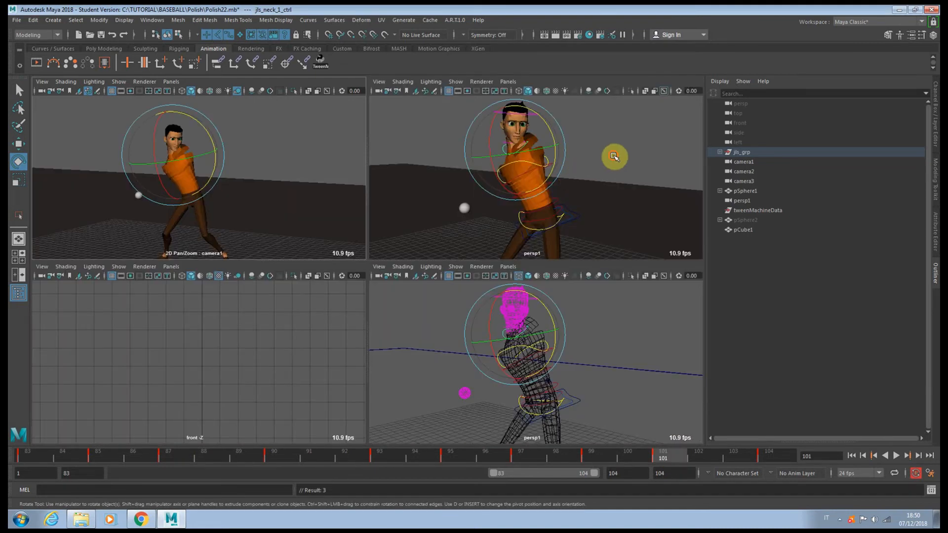
click(533, 117)
key(space)
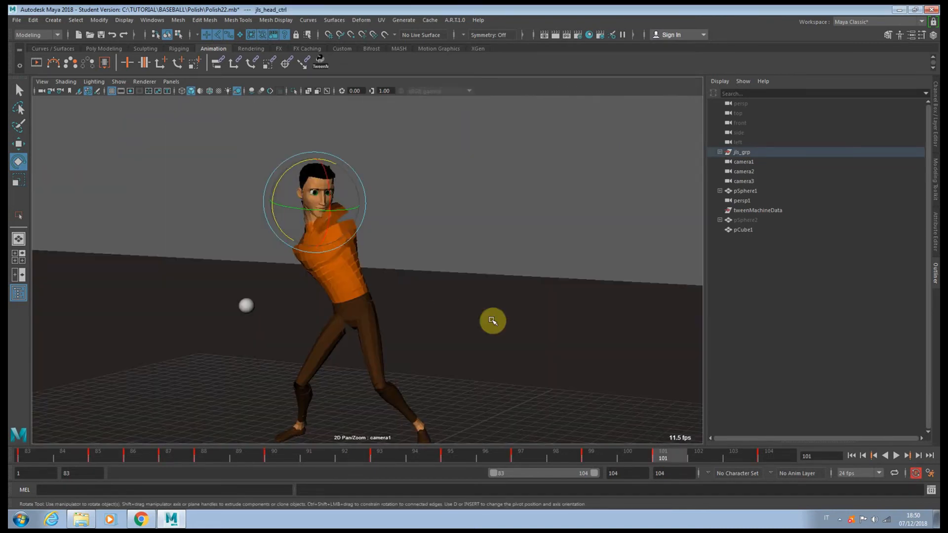
key(period)
key(comma)
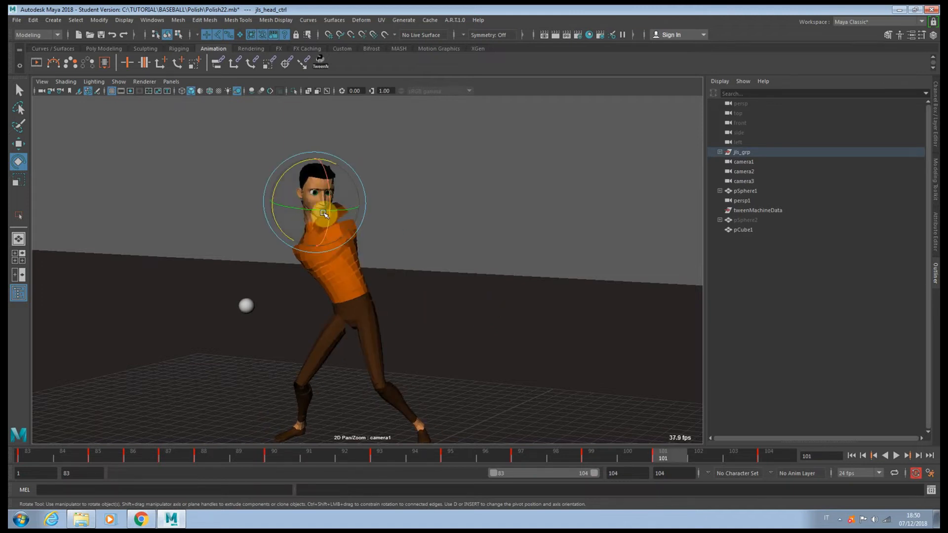
drag(304, 193, 309, 183)
- Rotate the head control at frame 97 and check the head's motion across the keys up to frame 104
key(comma)
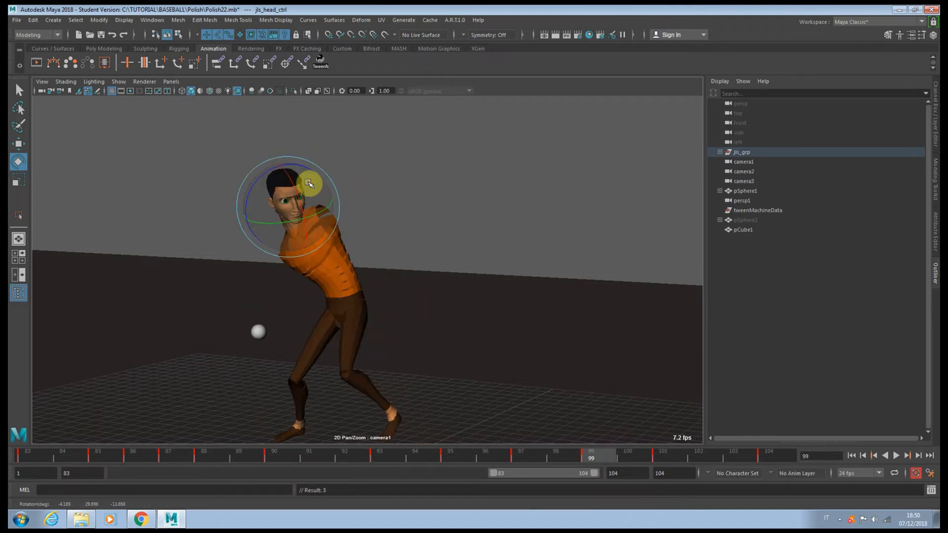
key(comma)
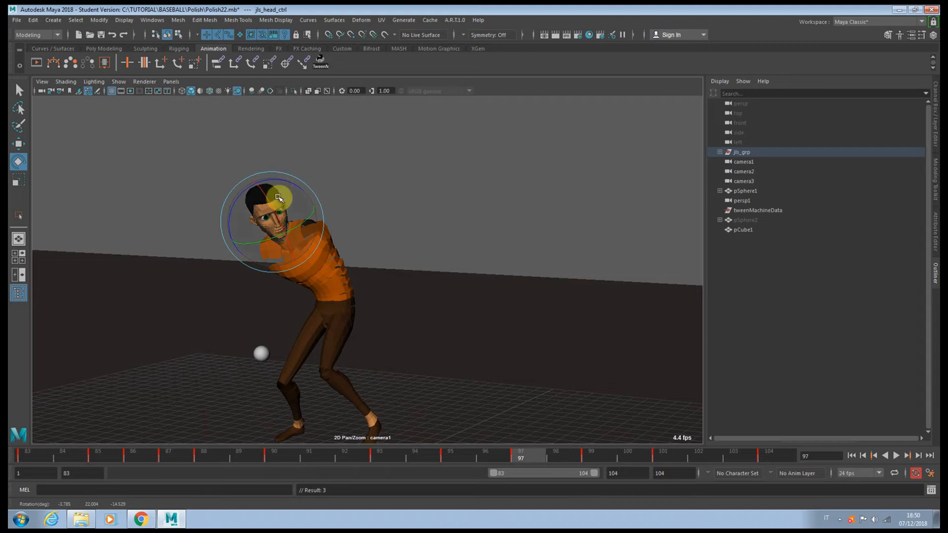
mouse_move(246, 199)
mouse_down()
mouse_move(259, 207)
mouse_move(252, 187)
mouse_up()
key(period)
key(period)
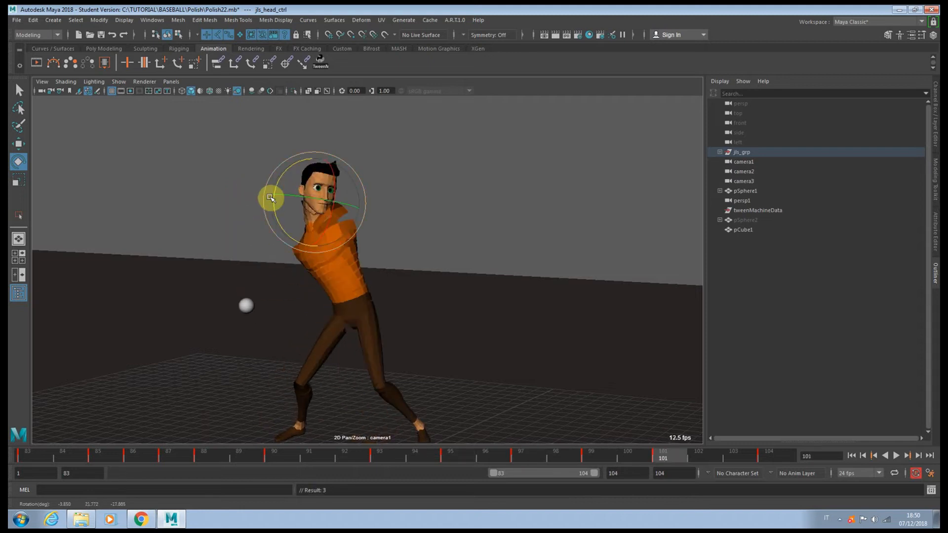
key(period)
key(comma)
key(comma)
key(period)
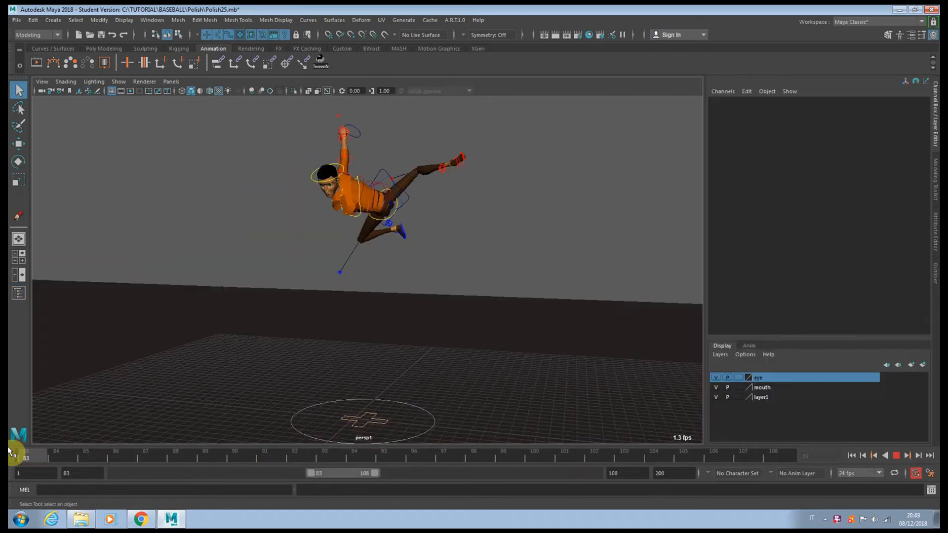
- Review the animation from frame 83 to 108, then examine the arm sketch at frame 86 through camera1
drag(7, 452, 777, 458)
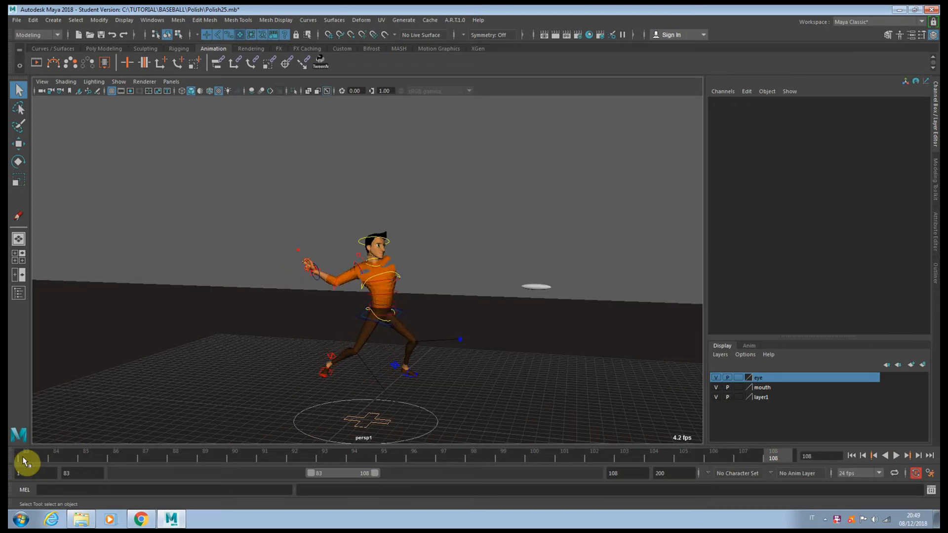
key(alt+v)
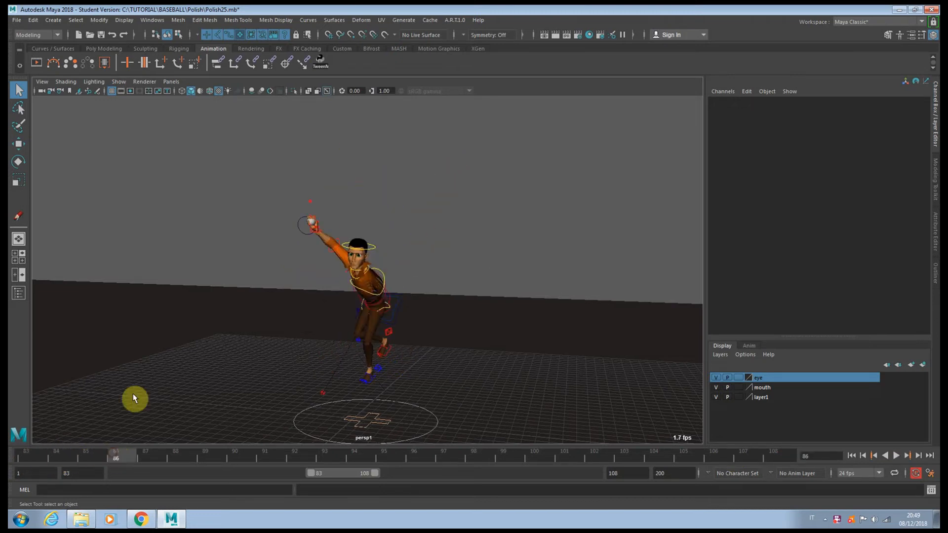
key(space)
key(space)
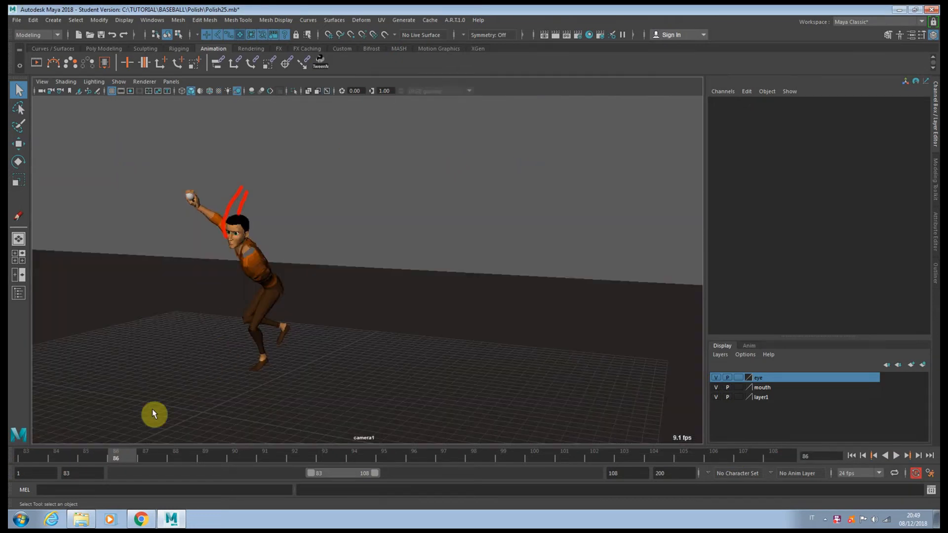
key(alt+v)
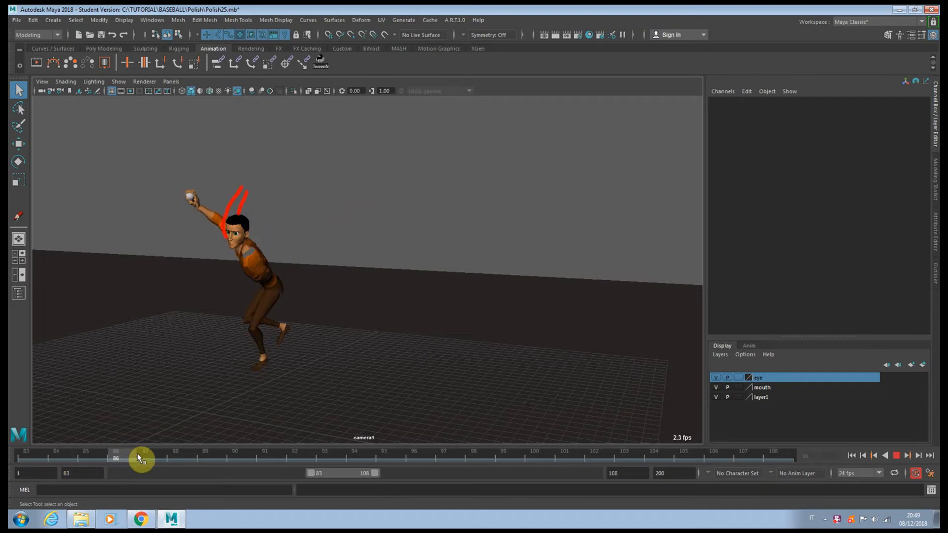
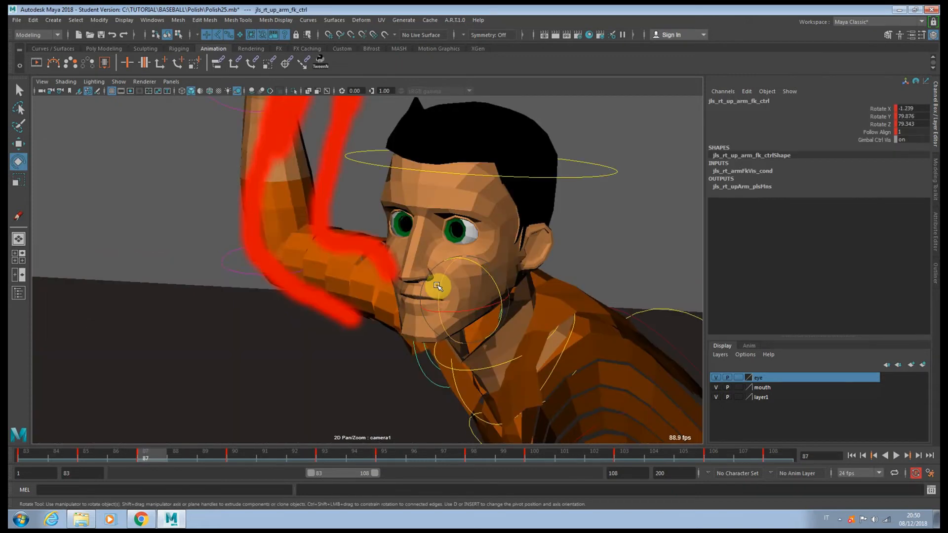
- At frame 87, rotate the right upper arm and elbow FK controls to match the red sketched arm pose
drag(438, 281, 485, 264)
middle_drag(324, 266, 384, 333)
right_drag(384, 334, 159, 290)
click(306, 296)
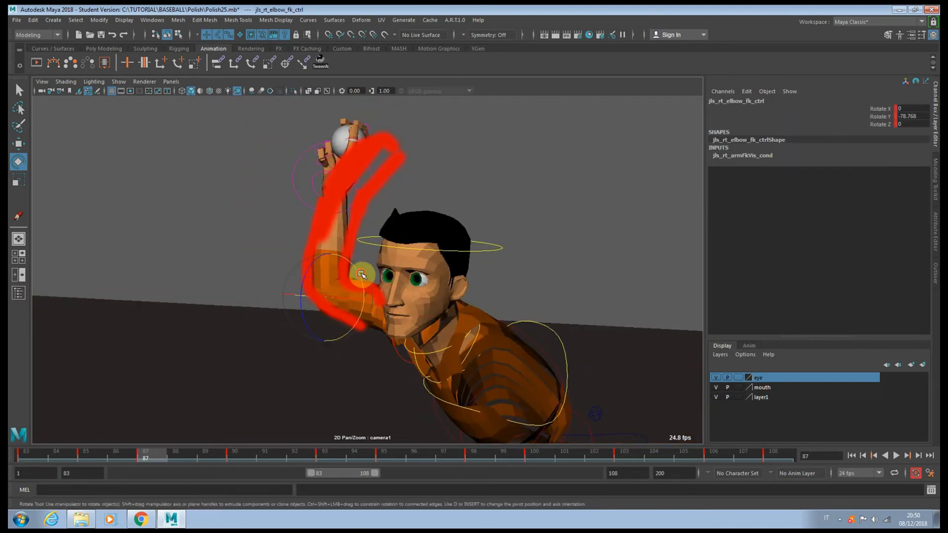
drag(361, 274, 365, 277)
click(433, 170)
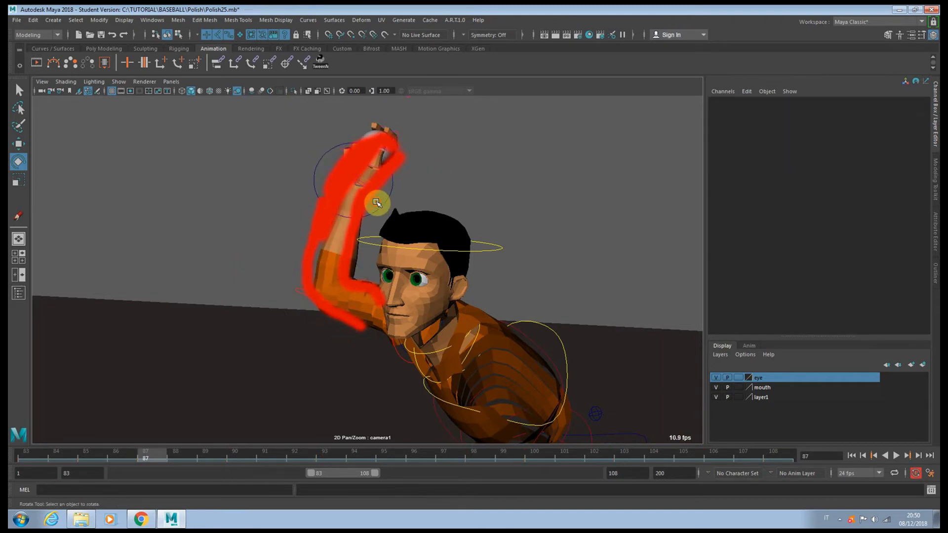
- At frame 93, rotate the right upper arm and elbow FK controls to fit the red sketched arm
click(376, 203)
click(326, 462)
mouse_move(363, 269)
mouse_down()
mouse_move(379, 253)
mouse_move(394, 262)
mouse_move(370, 268)
mouse_move(387, 258)
mouse_move(355, 256)
mouse_move(357, 264)
mouse_up()
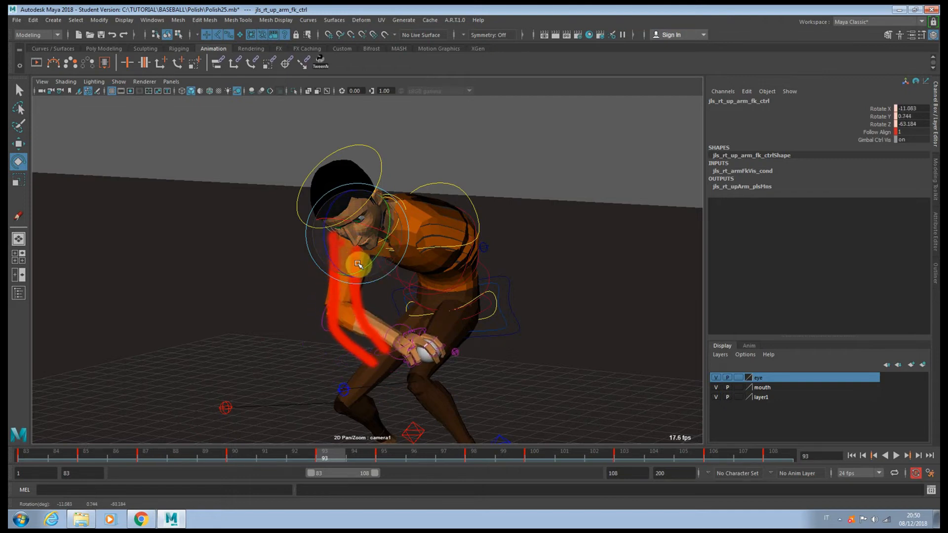
click(389, 340)
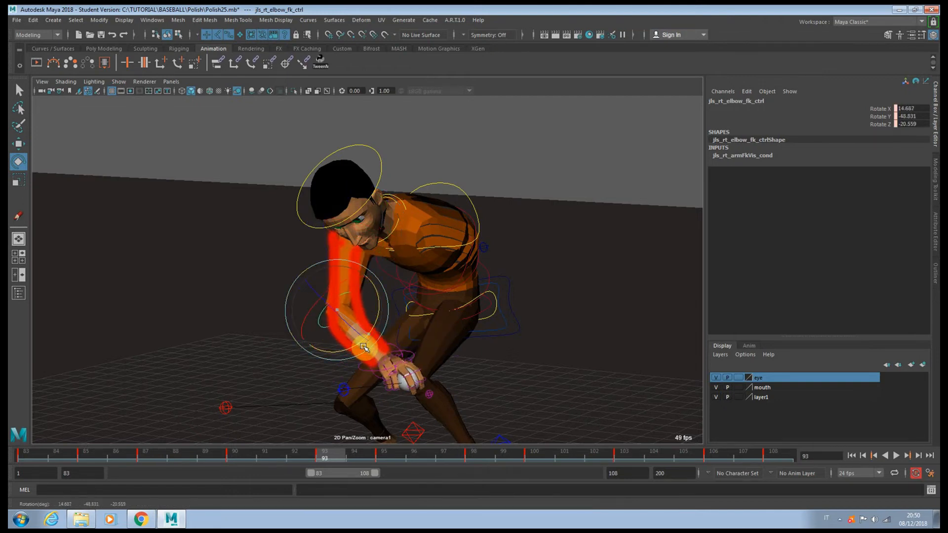
- At frame 95, pose the right clavicle, upper arm and elbow FK controls to follow the red arm sketch
key(period)
click(410, 216)
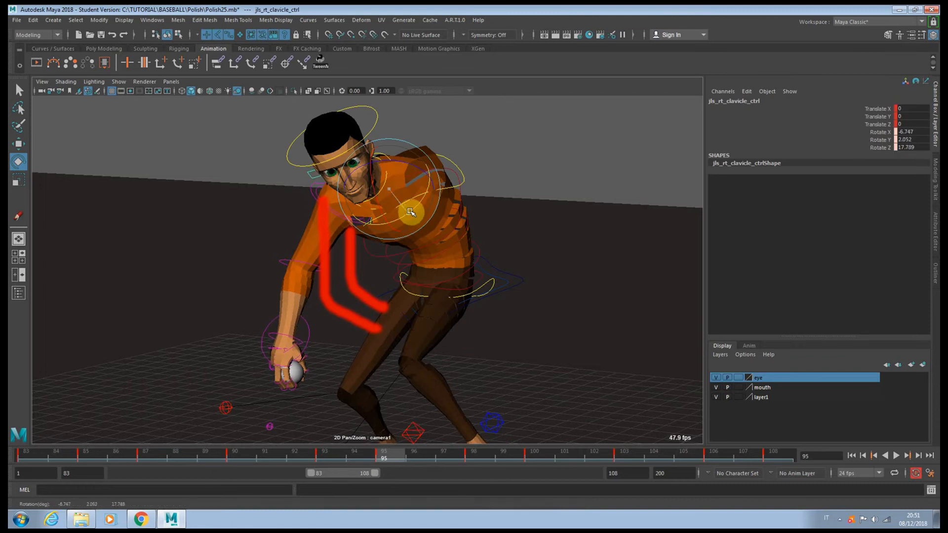
click(311, 191)
click(320, 183)
drag(320, 184, 339, 216)
click(305, 283)
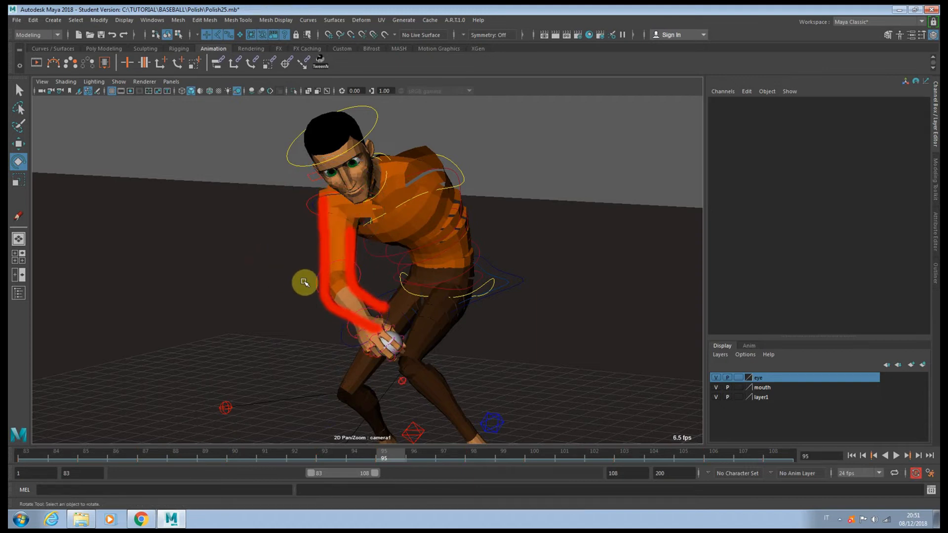
click(315, 283)
mouse_move(340, 284)
mouse_down()
mouse_move(360, 281)
mouse_move(345, 286)
mouse_up()
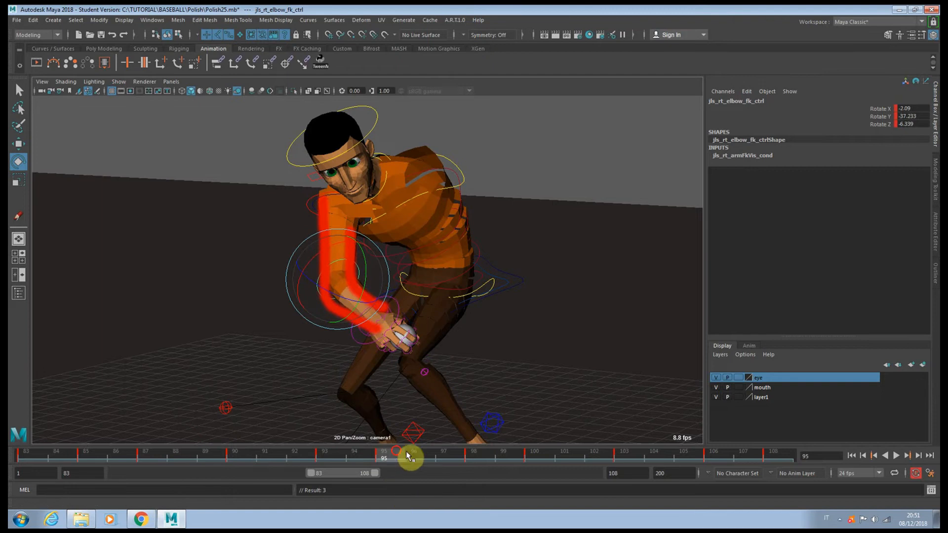
- At frame 98, rotate the right upper arm and elbow FK controls so the forearm bends across the waist like the sketch
drag(406, 451, 475, 454)
click(202, 231)
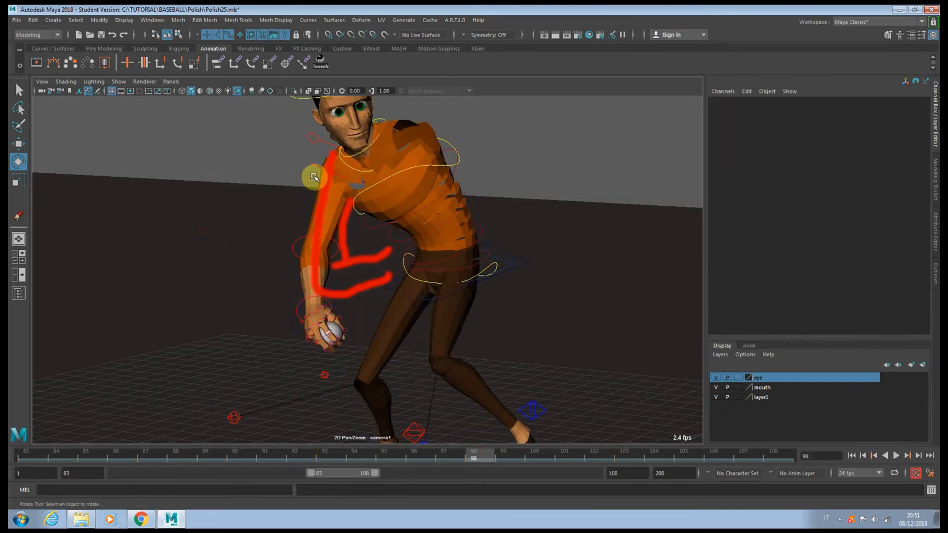
click(314, 163)
drag(354, 193, 361, 189)
click(303, 239)
click(303, 247)
drag(351, 246, 318, 204)
- Rotate the right clavicle control at frame 98 to refine the shoulder's fit to the sketch
click(256, 193)
click(312, 168)
click(272, 167)
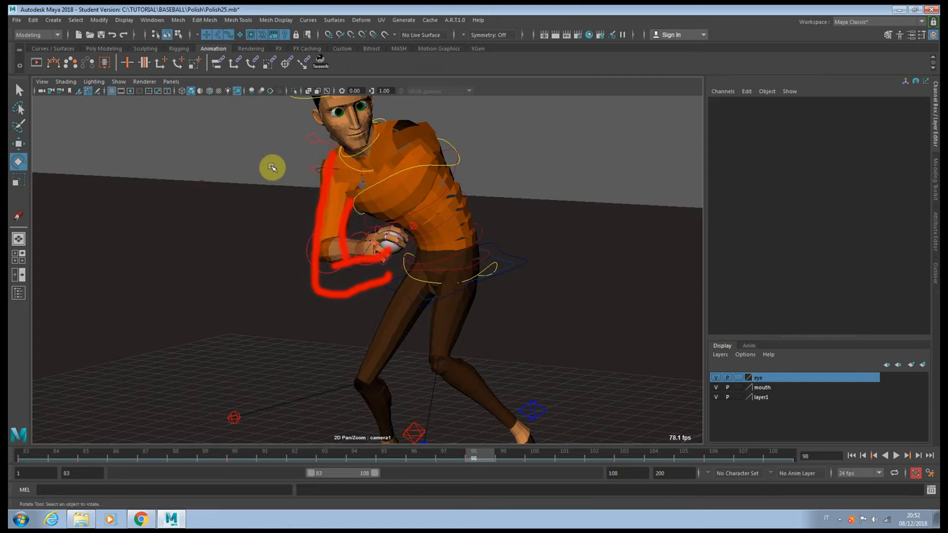
click(318, 145)
drag(392, 182, 374, 160)
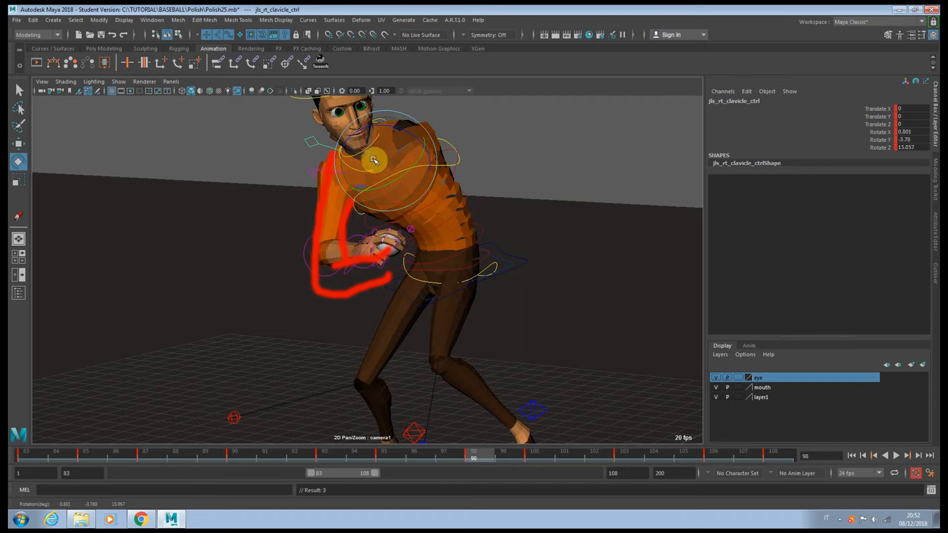
- Rotate the right upper arm FK control at frame 103 to match the sketch, and check the arm up to frame 108
click(309, 175)
drag(386, 459, 625, 457)
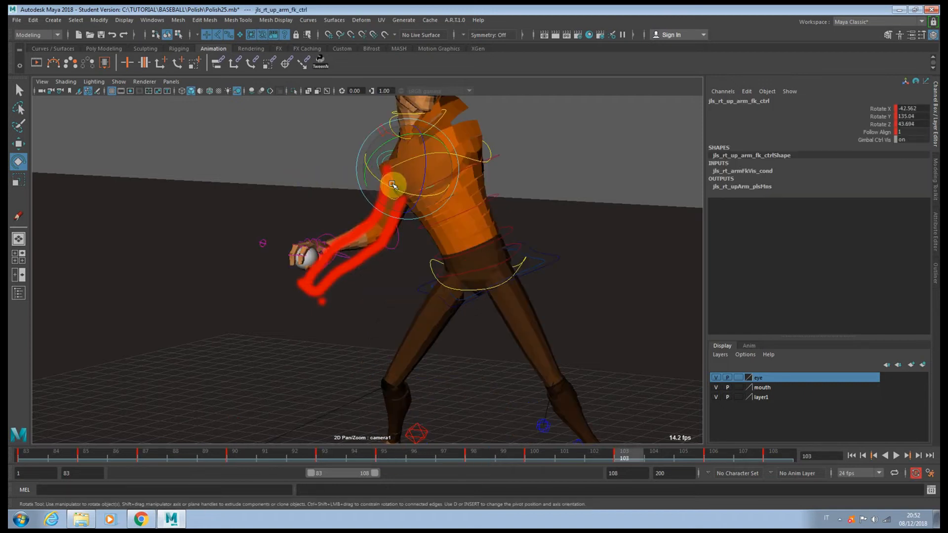
drag(392, 184, 401, 189)
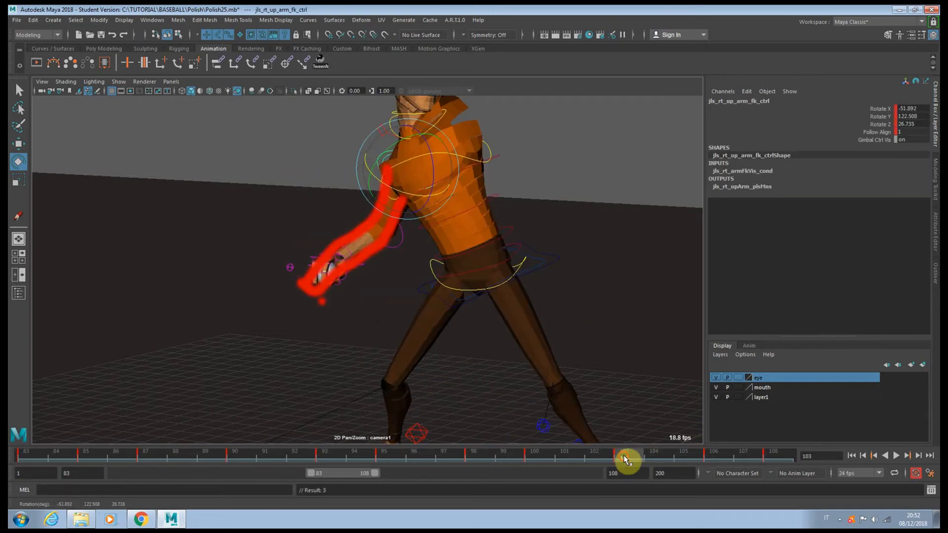
drag(625, 459, 800, 460)
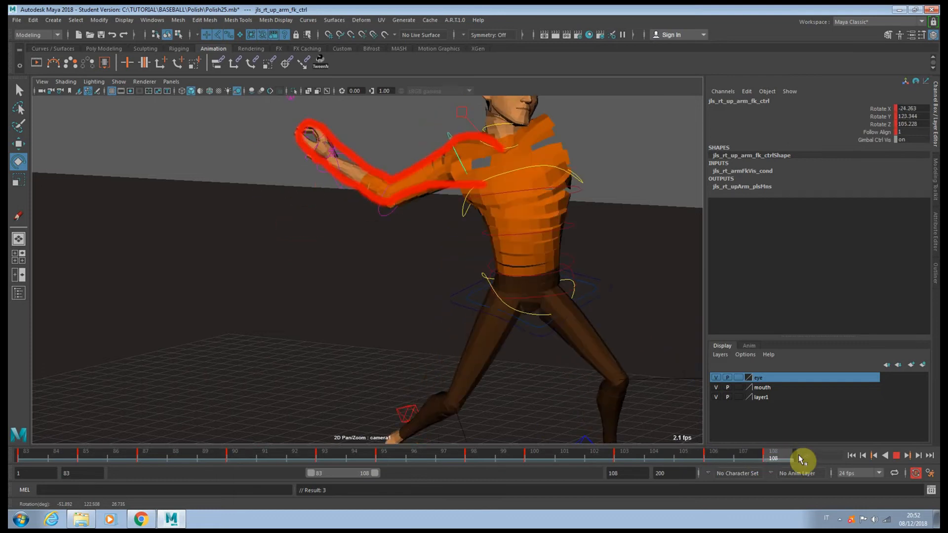
- Rotate the right upper arm FK control at frame 86 onto the sketched raised arm, and check the transition into frame 87
click(114, 455)
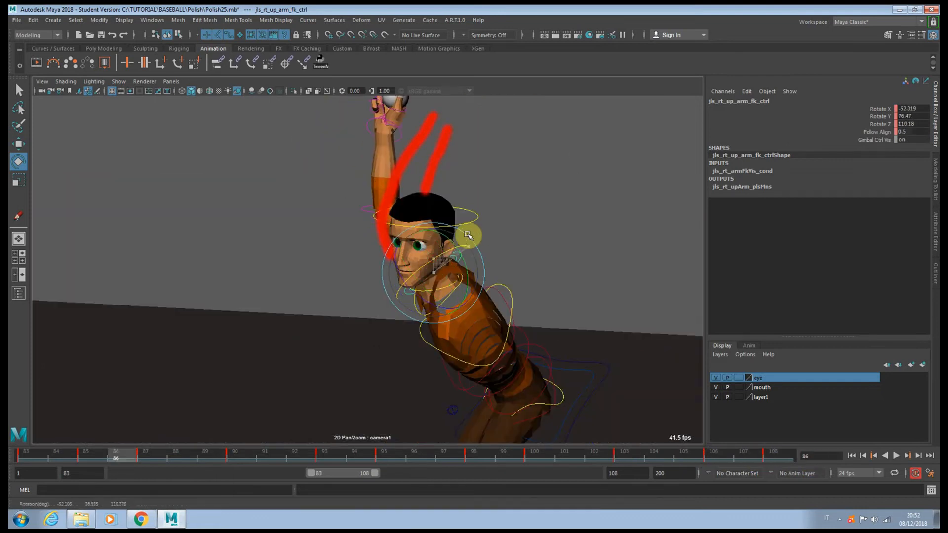
drag(468, 236, 466, 247)
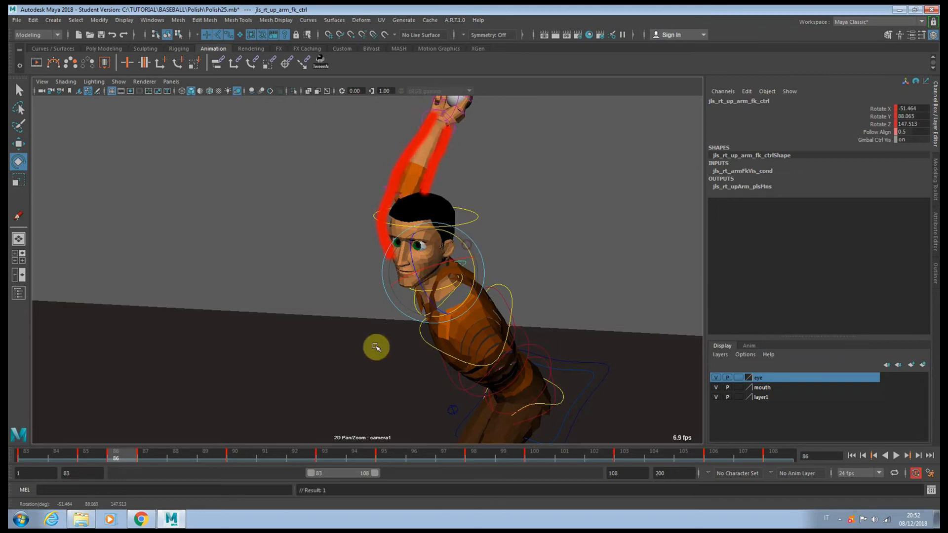
click(104, 455)
drag(102, 452, 154, 452)
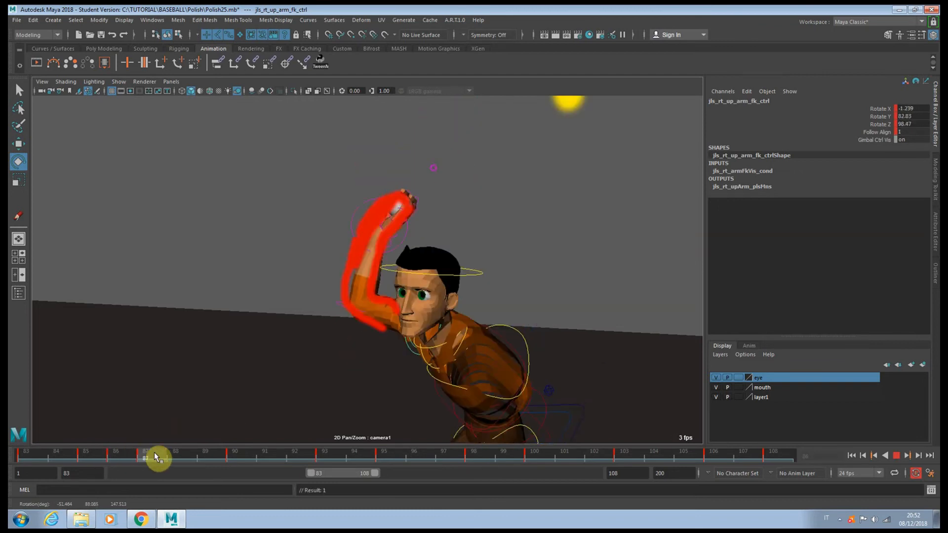
- At frame 88, rotate the right upper arm and elbow FK controls to match the sketched bent arm
click(195, 451)
drag(403, 352, 363, 308)
click(302, 338)
click(306, 334)
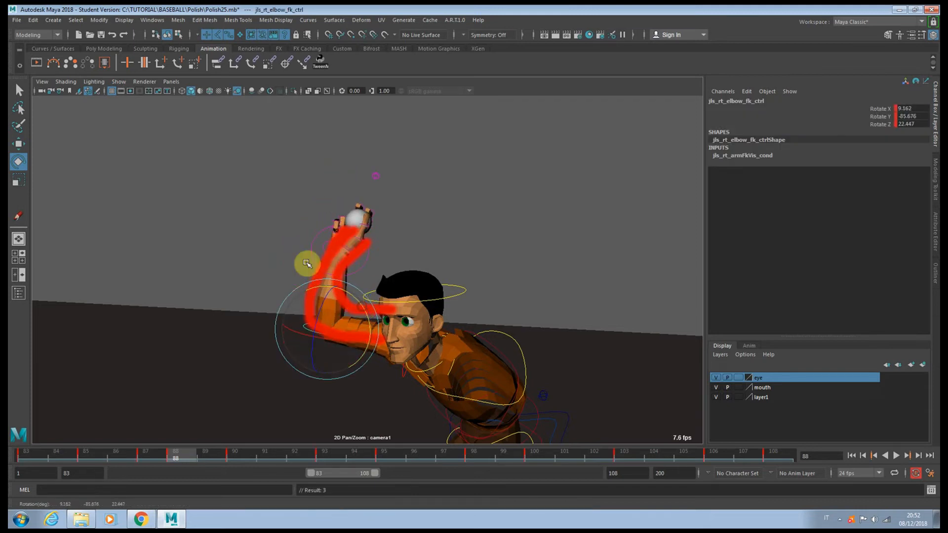
click(282, 250)
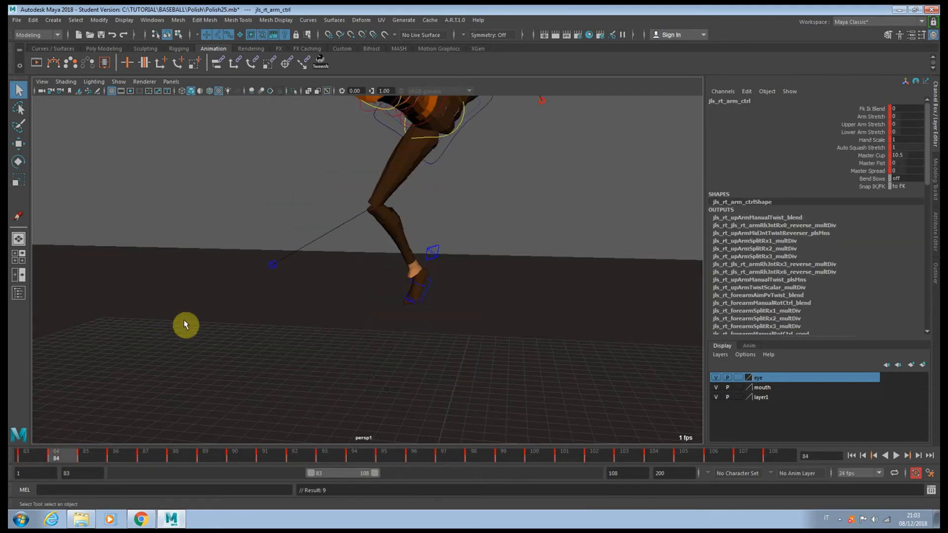
- Snap the right arm control from FK to IK at frames 84 and 85
alt+middle_drag(235, 273, 233, 365)
scroll(234, 365, up, 5)
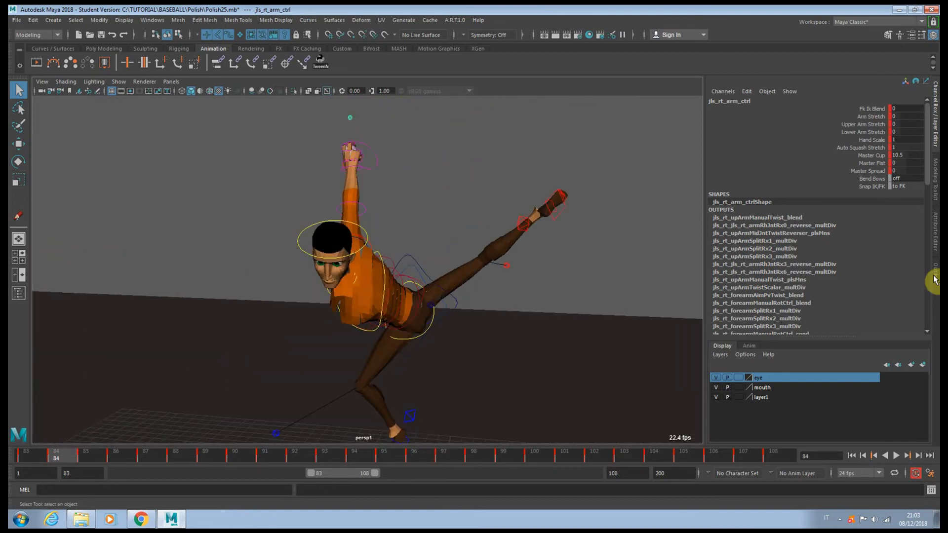
click(908, 196)
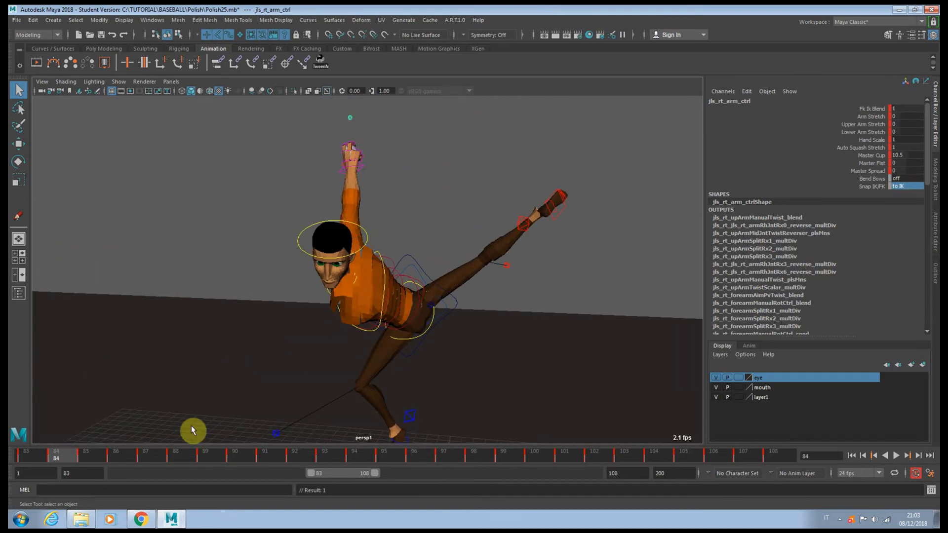
key(alt+period)
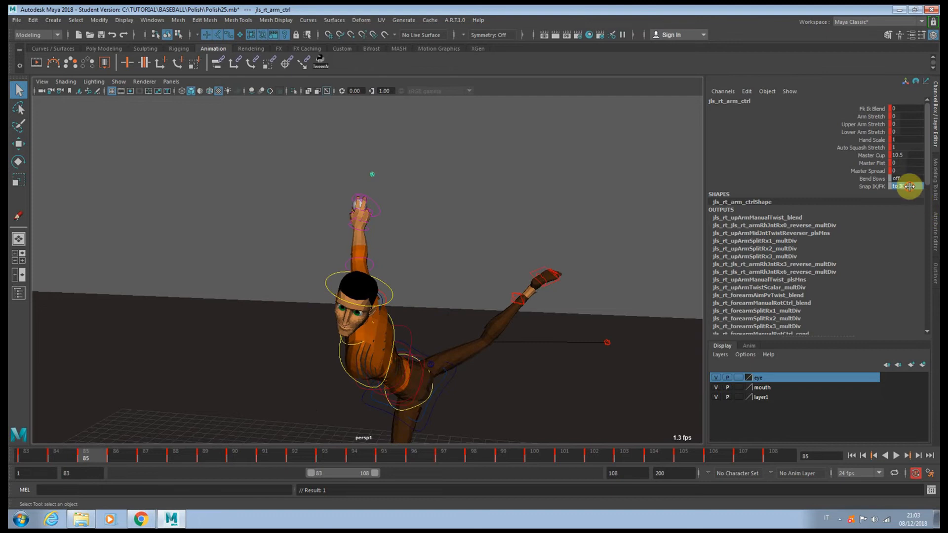
click(909, 186)
click(908, 198)
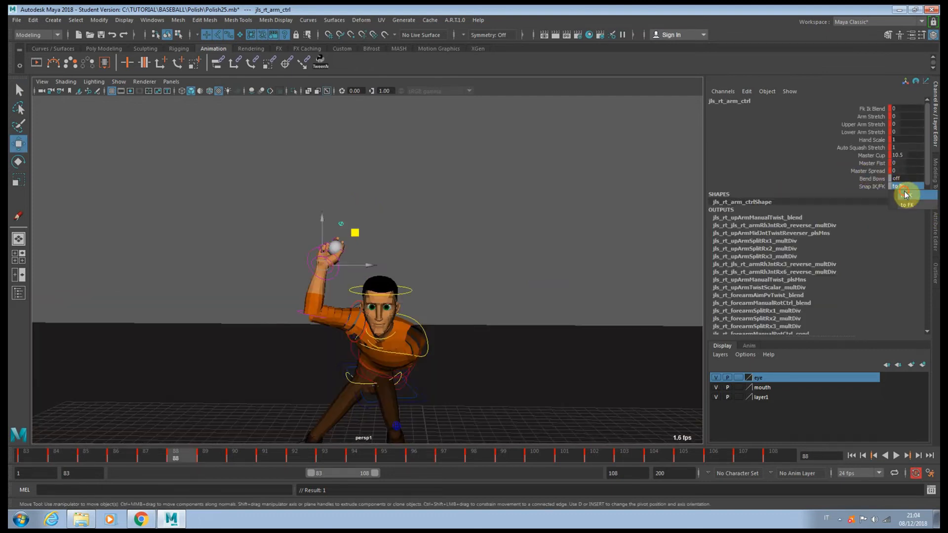
- Snap the right arm to IK at frames 88 and 89
click(905, 194)
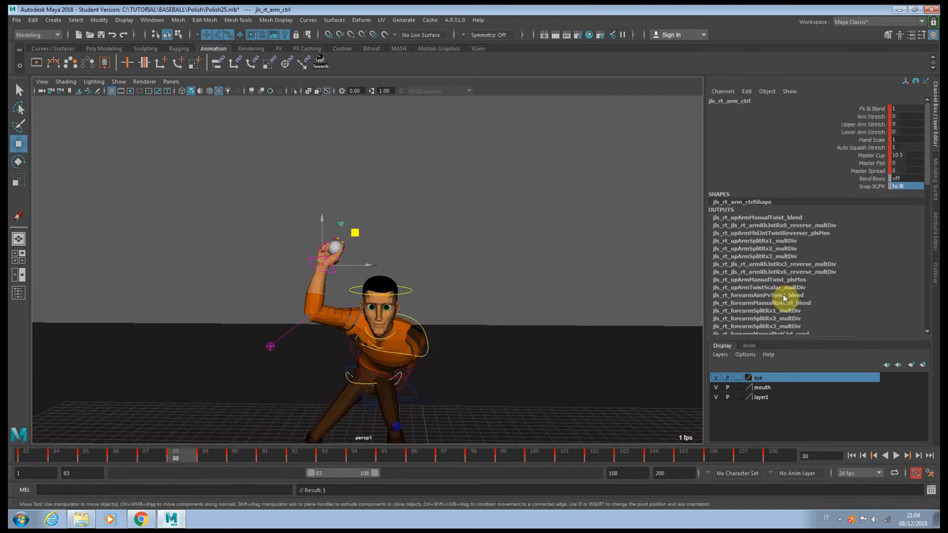
click(216, 459)
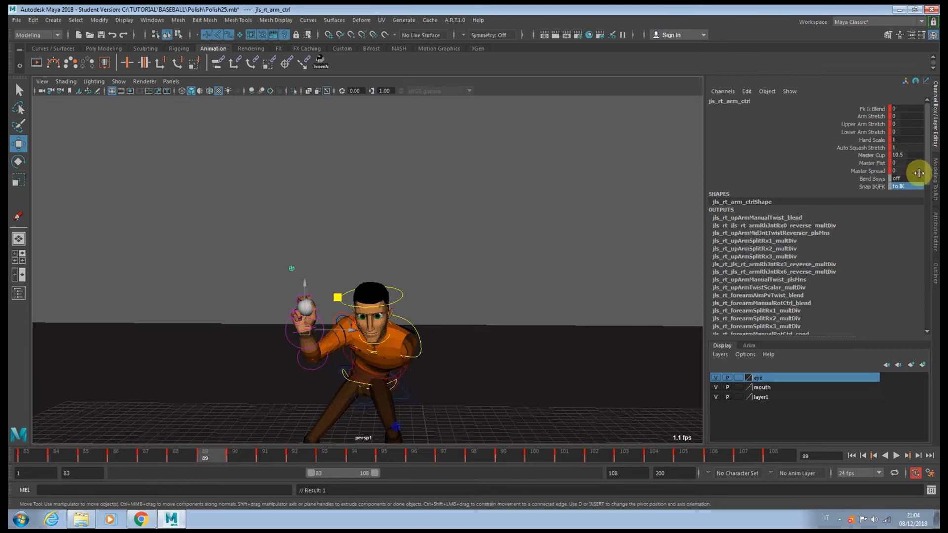
click(906, 197)
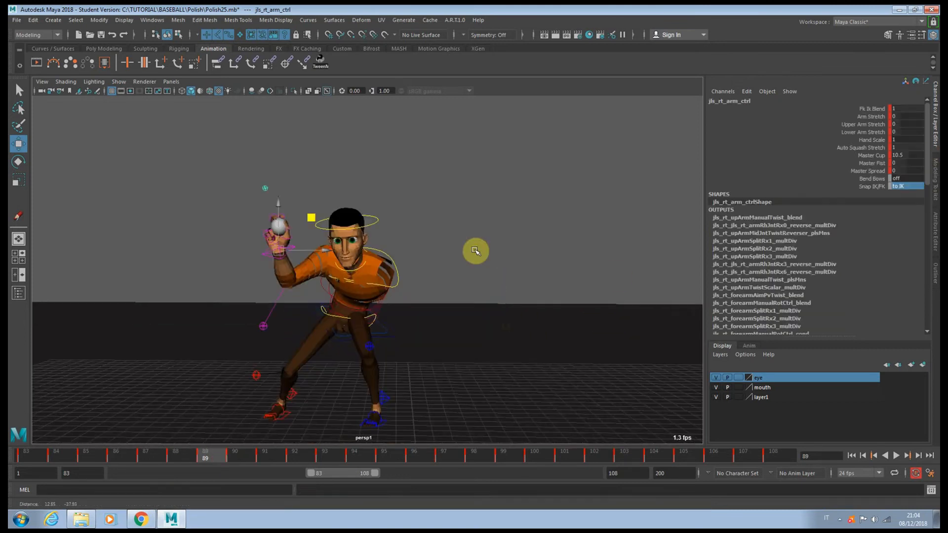
- Continue snapping the right arm to IK at frames 95, 96 and 97, and advance to frame 98
click(911, 195)
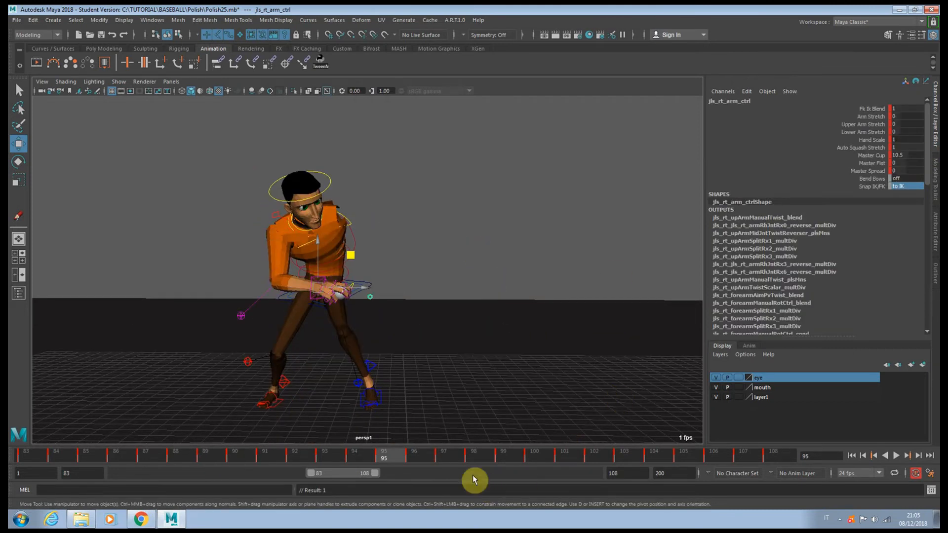
click(428, 459)
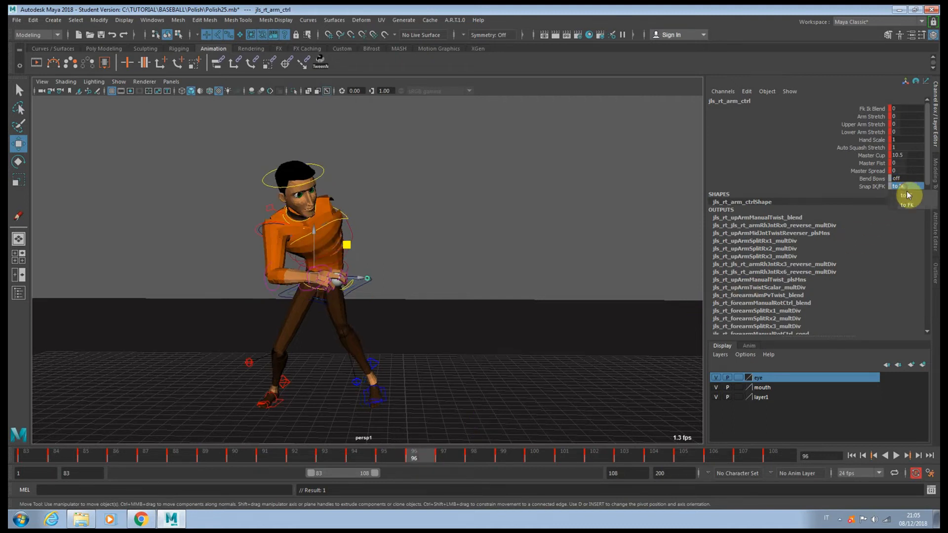
click(906, 195)
click(444, 459)
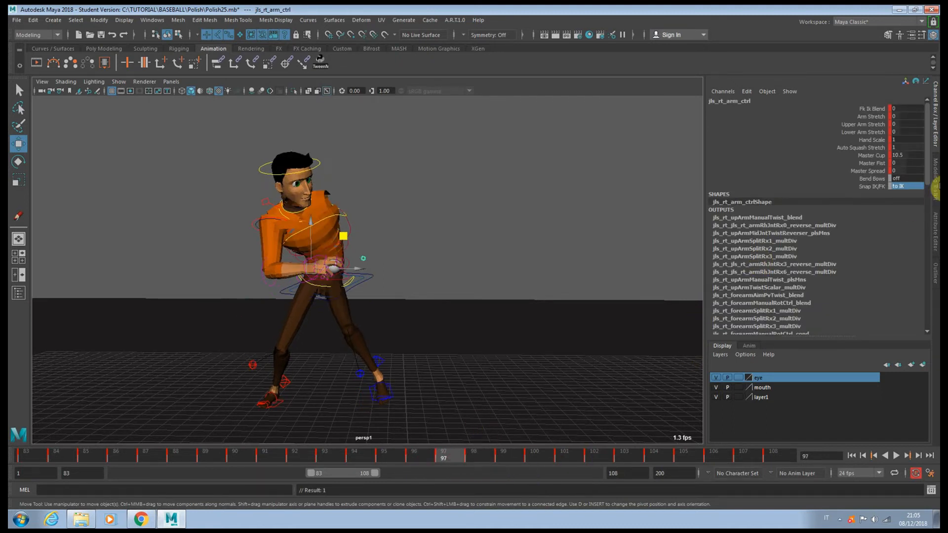
click(910, 195)
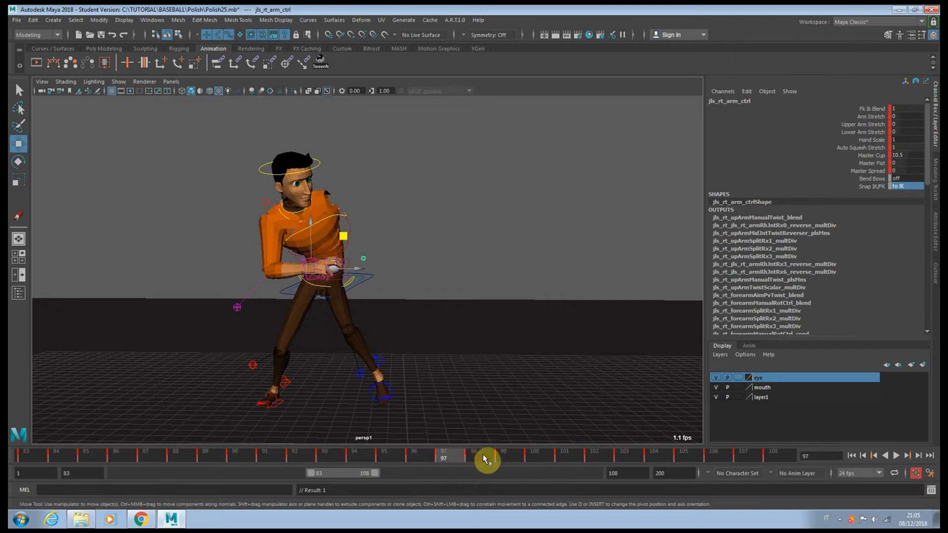
click(483, 459)
- Create an editable motion trail for the right arm IK control across frames 83 to 108
alt+middle_drag(269, 252, 275, 311)
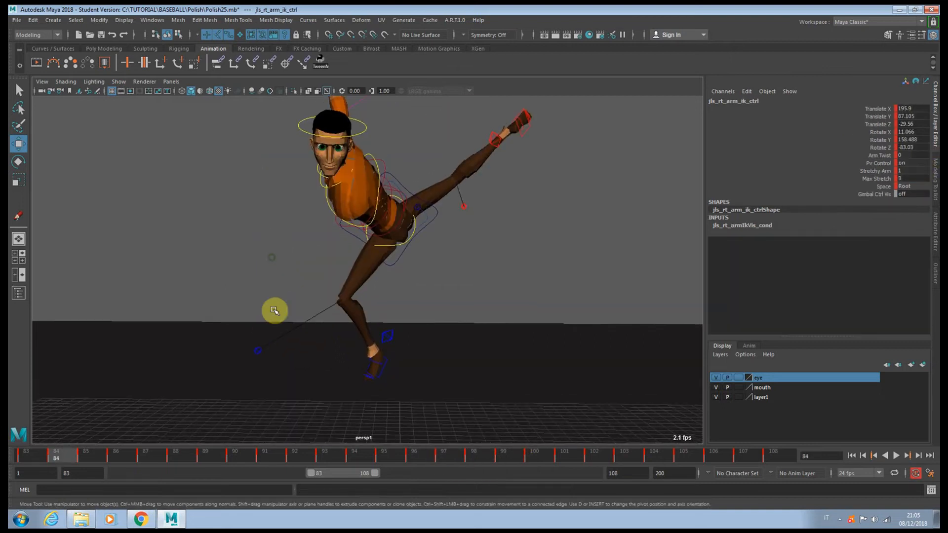
alt+middle_drag(304, 283, 295, 359)
alt+right_drag(294, 358, 297, 324)
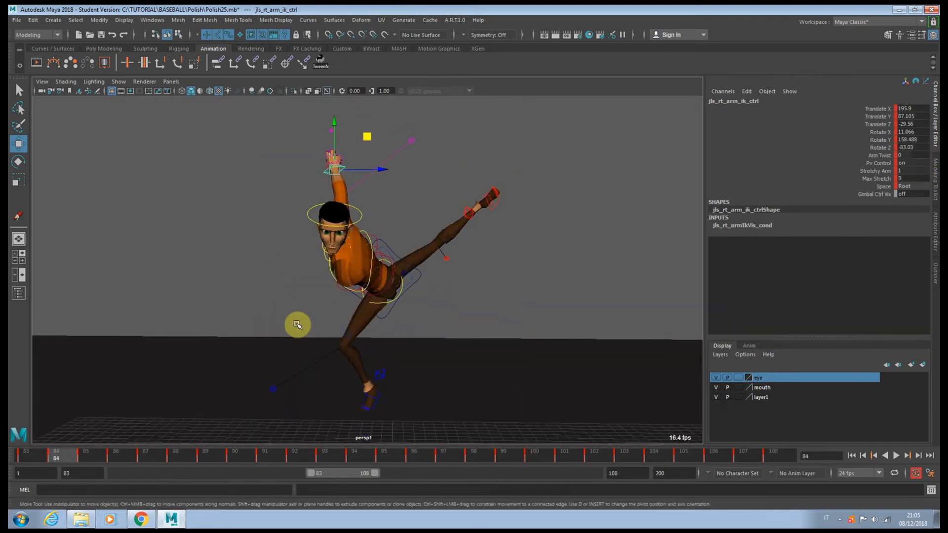
alt+drag(345, 273, 335, 243)
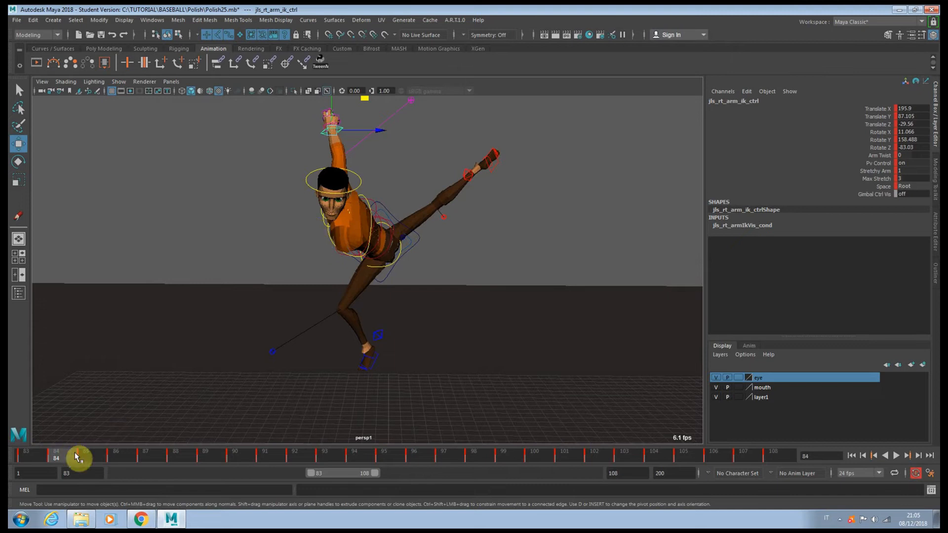
click(54, 63)
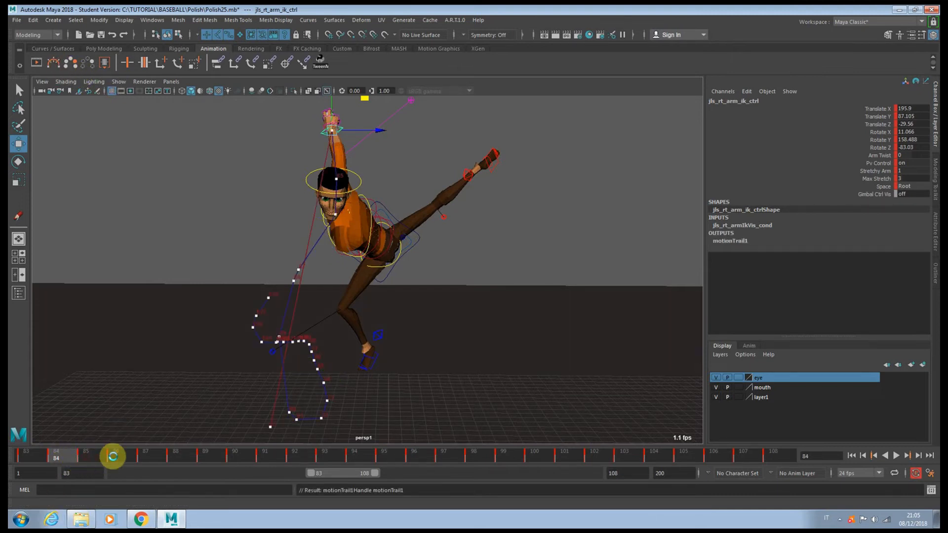
- At frame 87, move the right arm IK control to smooth the hand's arc along the motion trail
drag(113, 456, 144, 457)
alt+drag(285, 380, 307, 315)
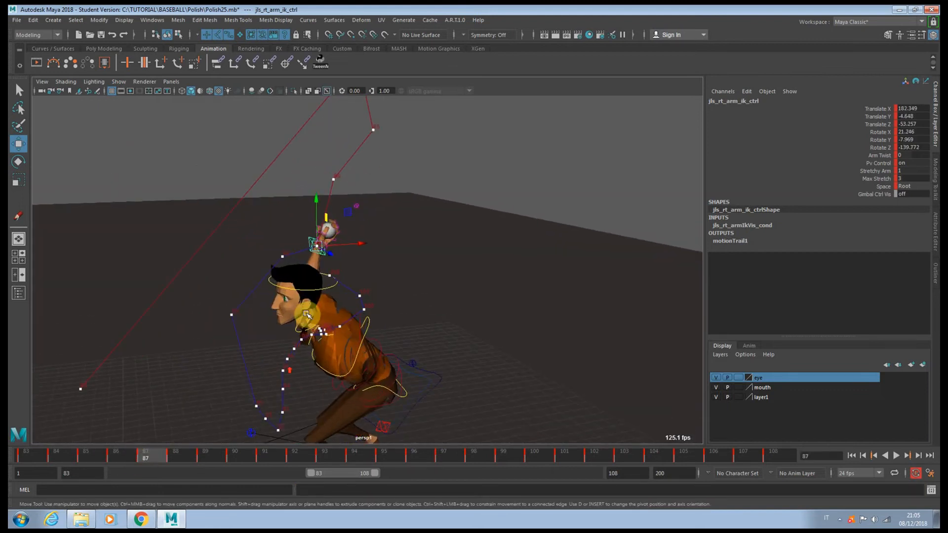
drag(346, 224, 357, 268)
alt+drag(302, 277, 233, 269)
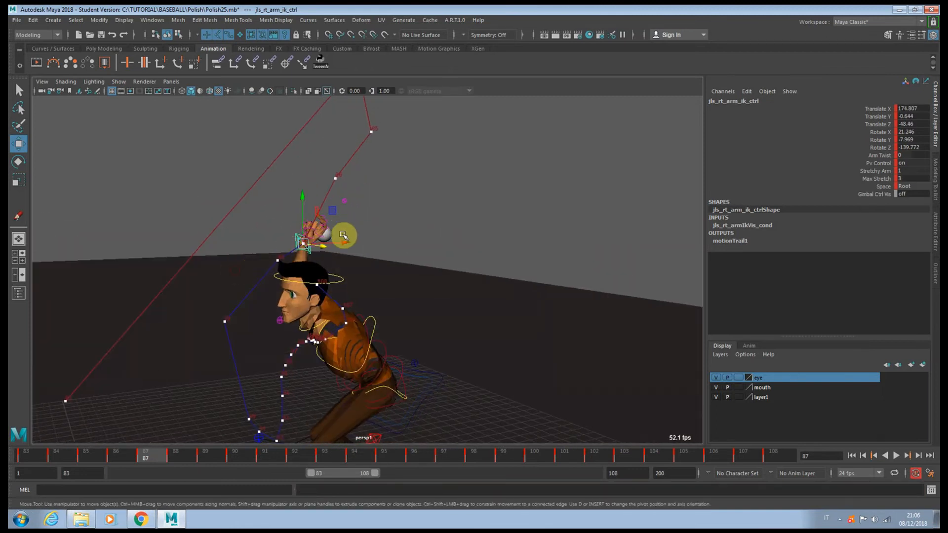
- Reposition the right arm IK control at frame 88 to refine the trail, and return to frame 87
click(180, 454)
alt+drag(213, 395, 229, 375)
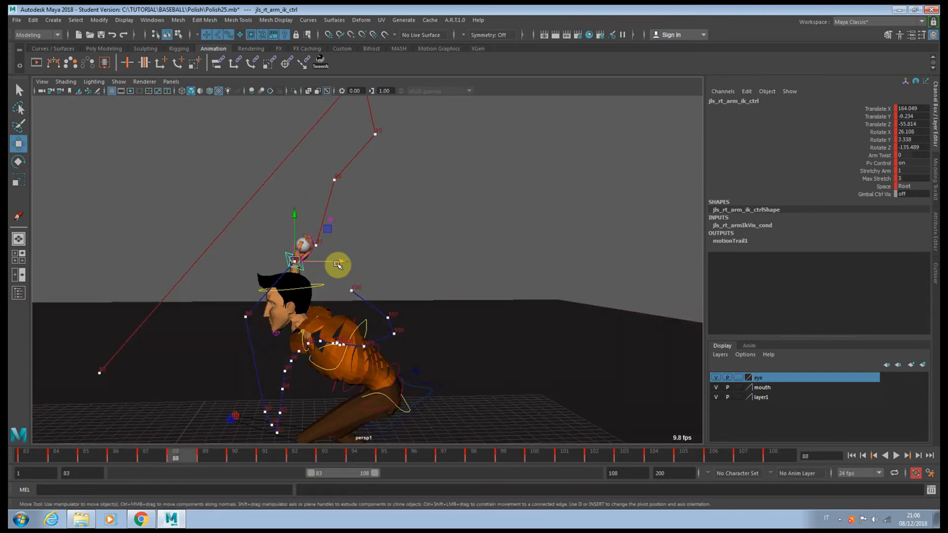
mouse_move(337, 264)
mouse_down()
mouse_move(319, 263)
mouse_move(329, 267)
mouse_up()
alt+drag(342, 265, 299, 237)
click(163, 457)
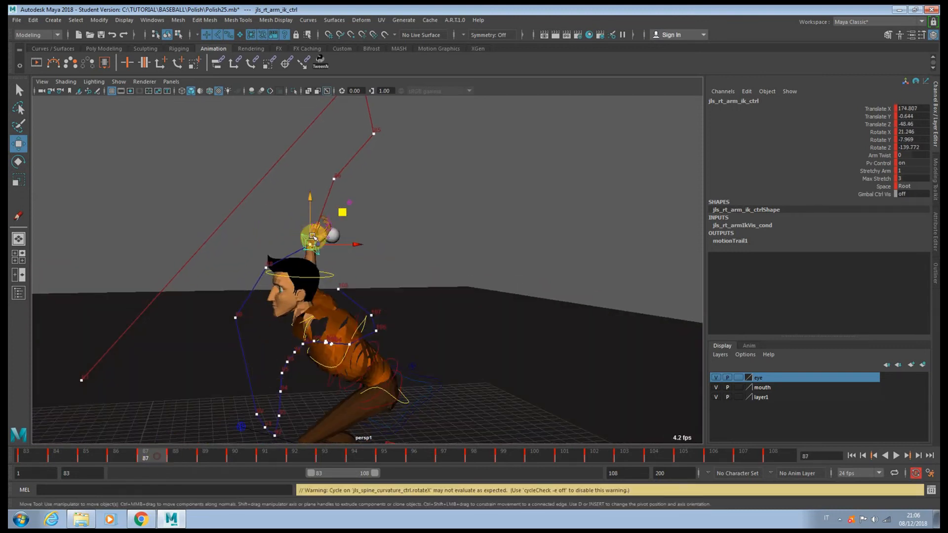
- Move the right arm IK control at frames 87, 96 and 97 to smooth the hand's motion trail
mouse_move(342, 211)
mouse_down()
mouse_move(328, 199)
mouse_move(327, 213)
mouse_up()
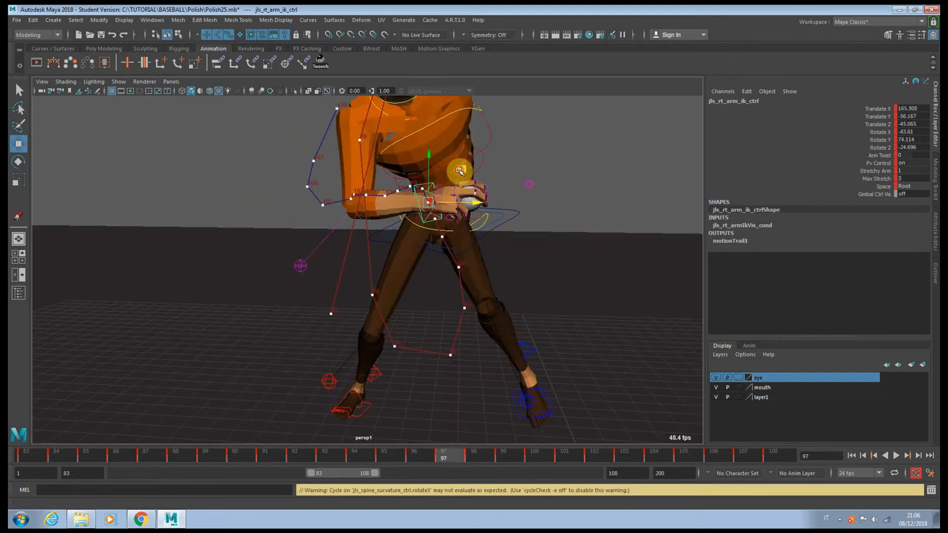
drag(462, 165, 478, 179)
key(comma)
key(comma)
key(period)
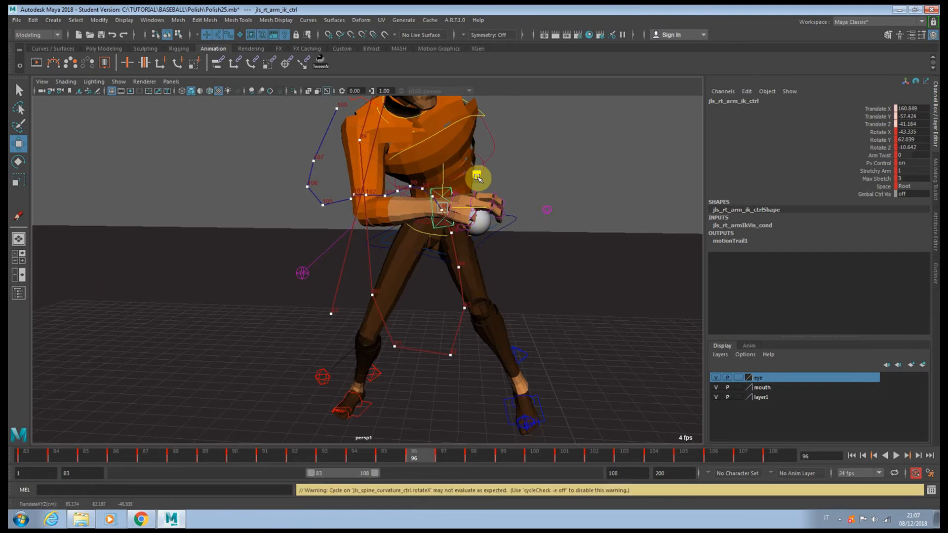
key(period)
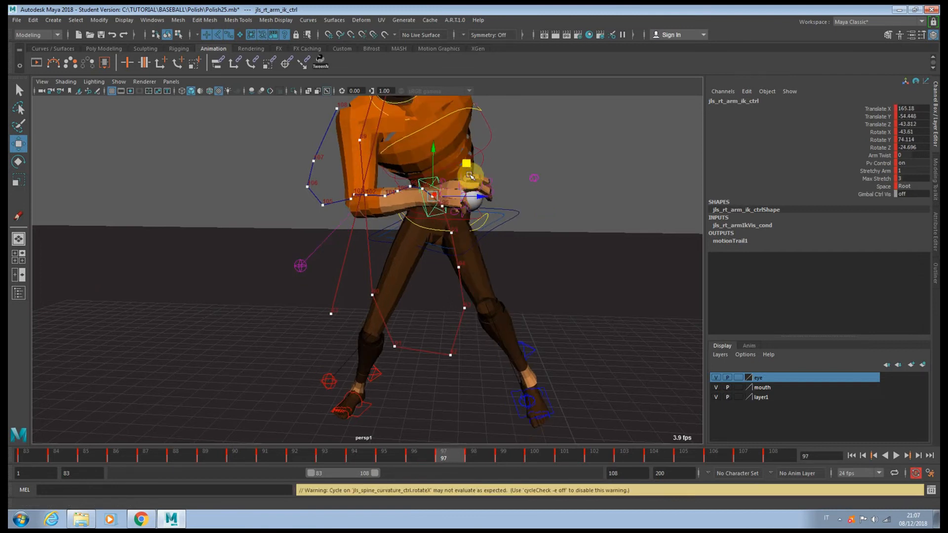
key(period)
key(period)
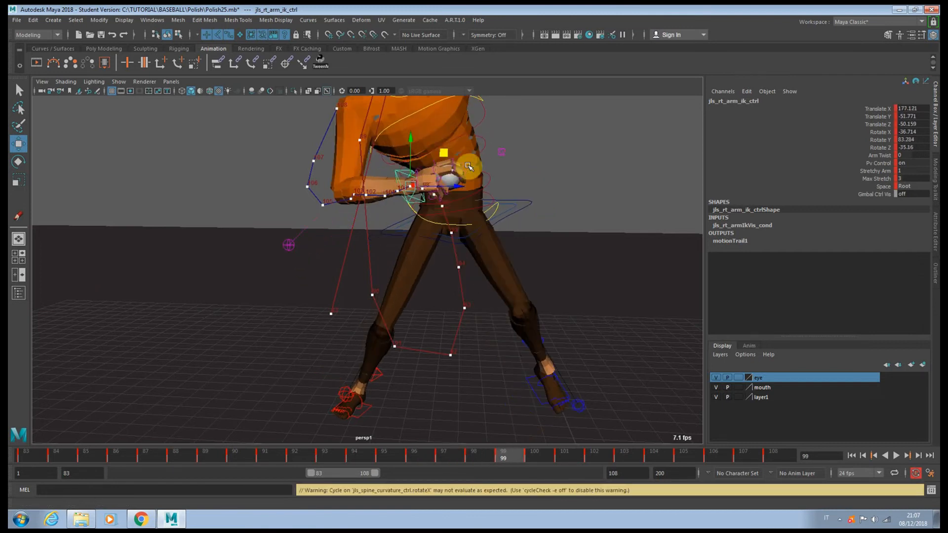
- Reposition the right arm IK control between frames 98 and 102 to even out the hand's arc along the trail
key(comma)
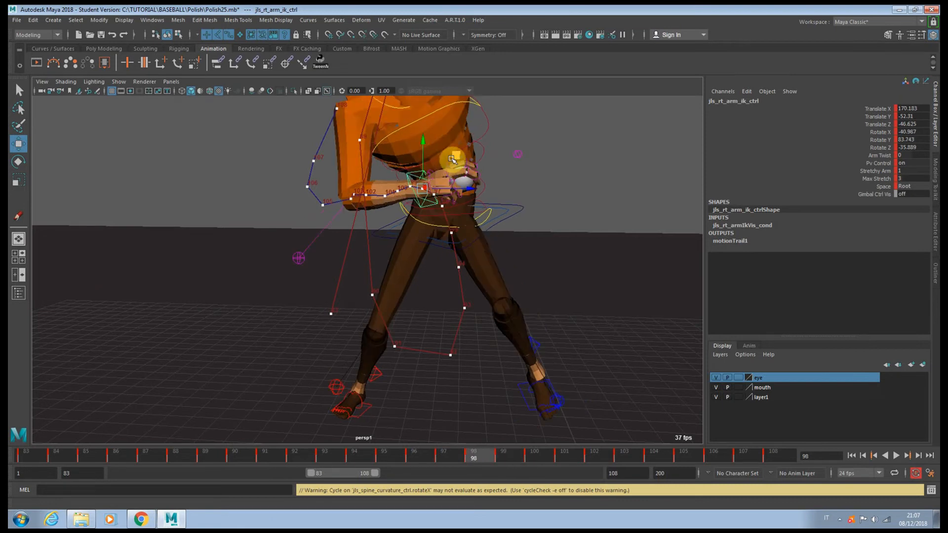
drag(453, 159, 458, 153)
key(period)
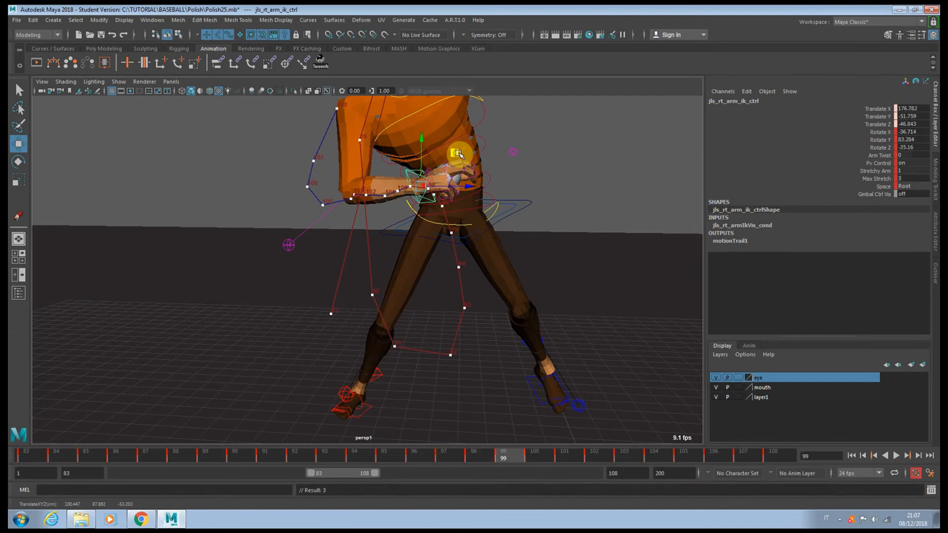
key(period)
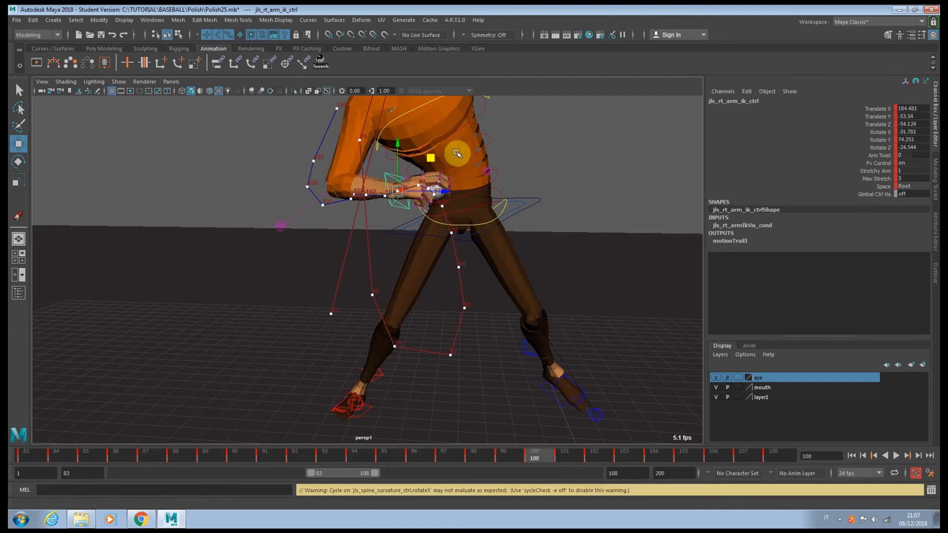
drag(446, 157, 443, 154)
key(period)
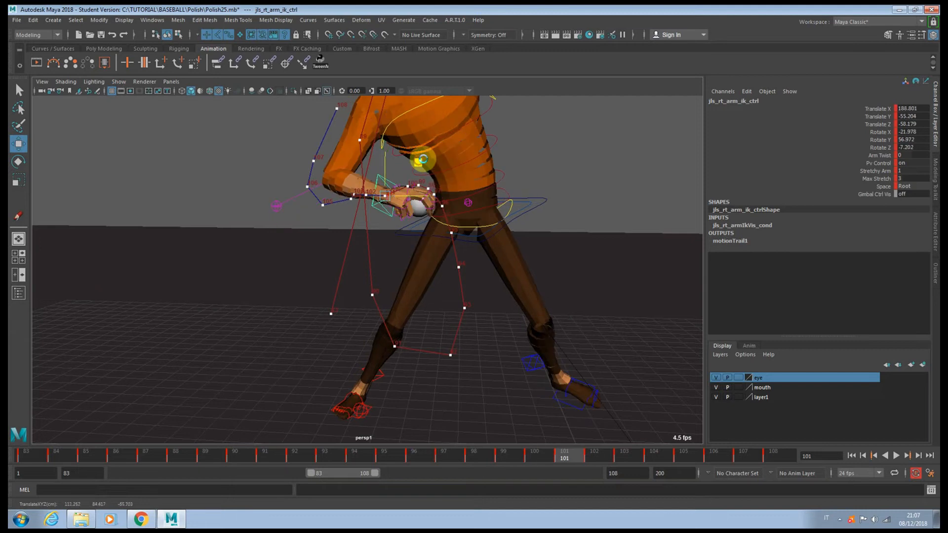
key(period)
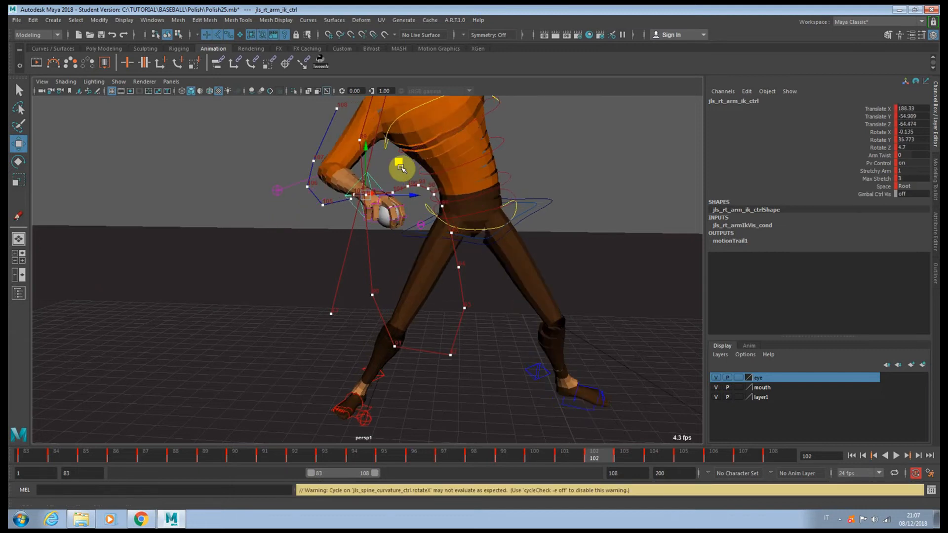
drag(400, 168, 414, 169)
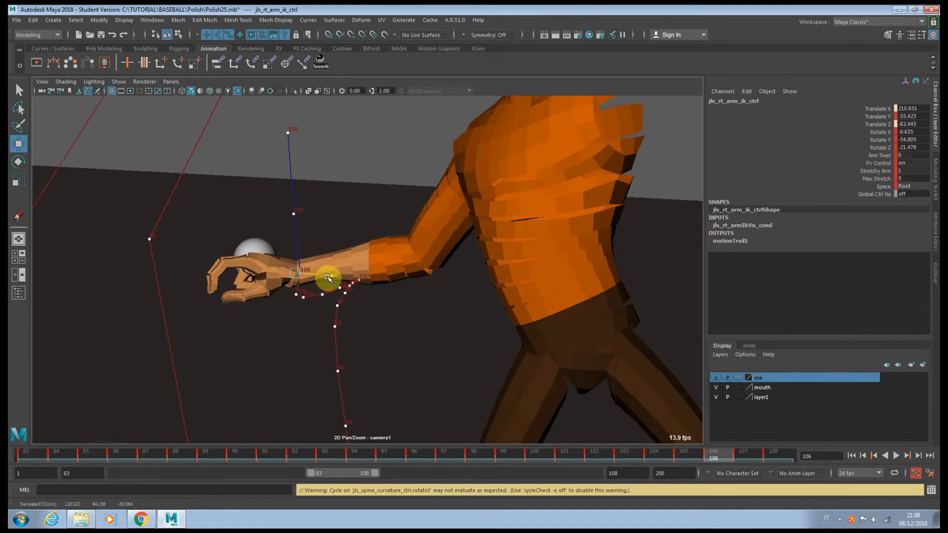
- In the zoomed camera1 view, move the right arm IK control at frames 106 and 105 to refine the end of the trail
drag(332, 277, 318, 275)
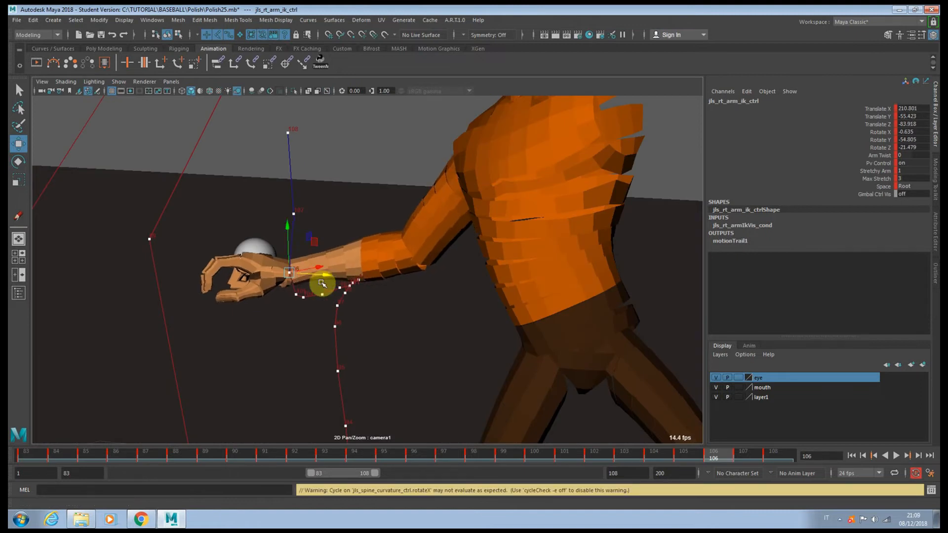
click(684, 455)
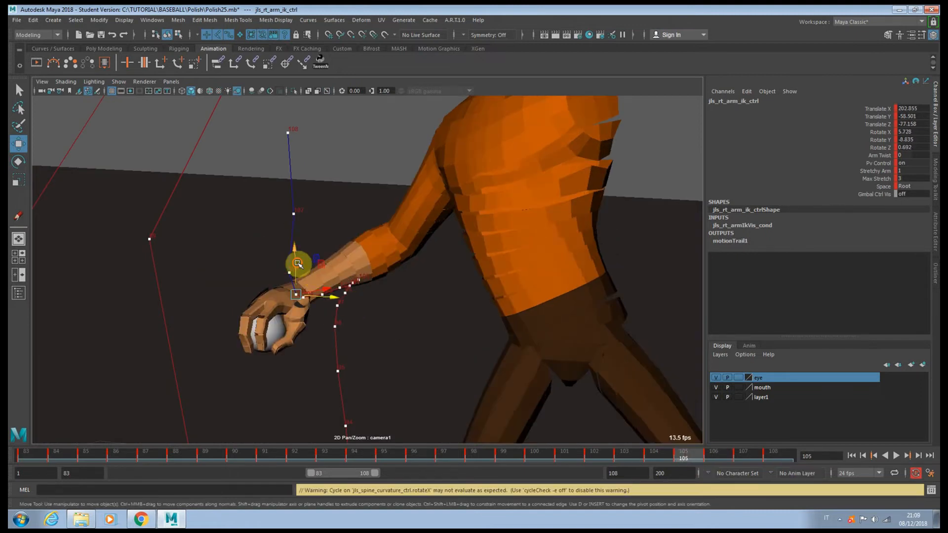
drag(298, 264, 296, 258)
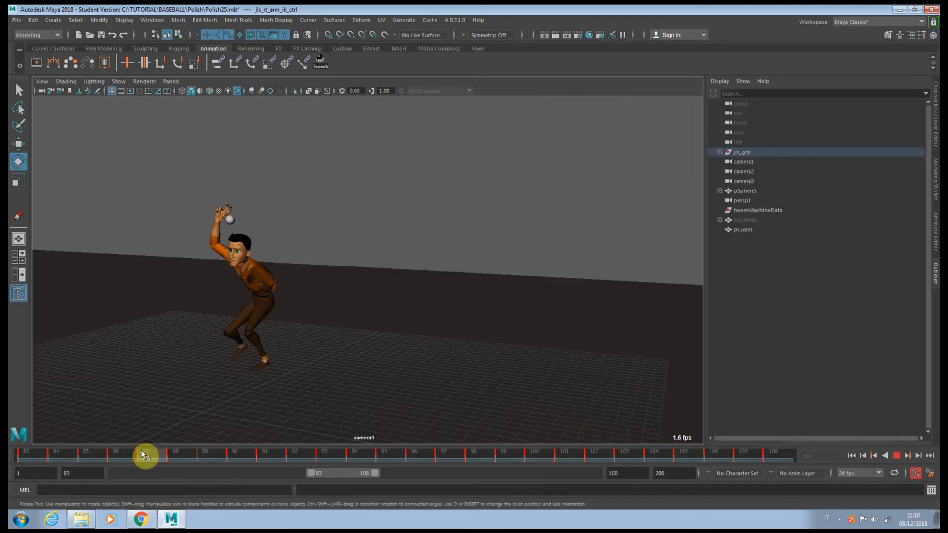
- Stop playback at frame 87, enable 2D pan/zoom on the throwing arm, rotate its IK control to adjust the wrist, and advance to frame 88
click(217, 269)
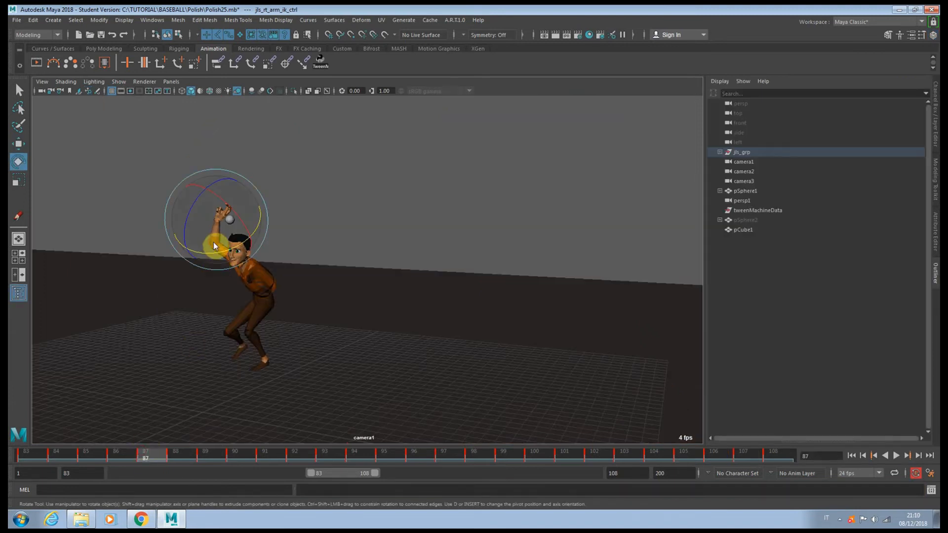
key(backslash)
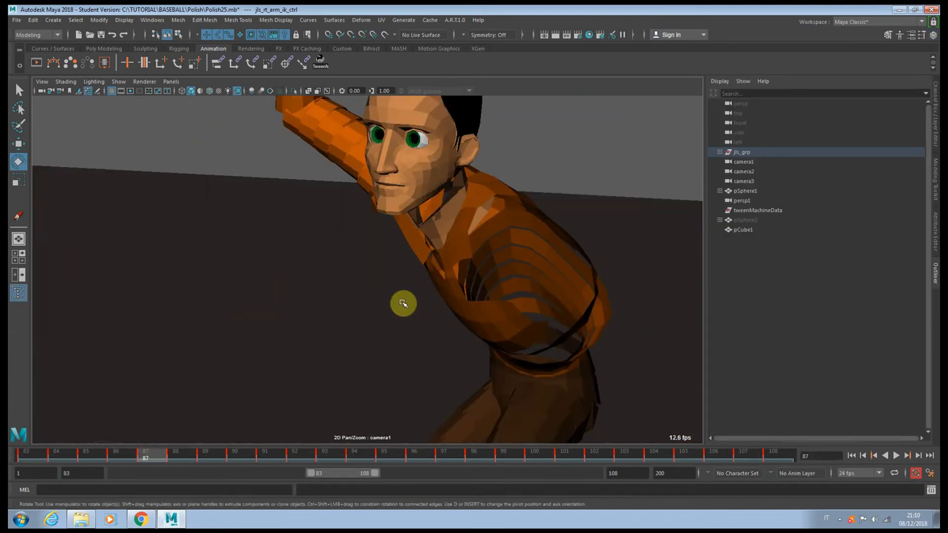
right_drag(403, 303, 79, 258)
middle_drag(330, 343, 343, 420)
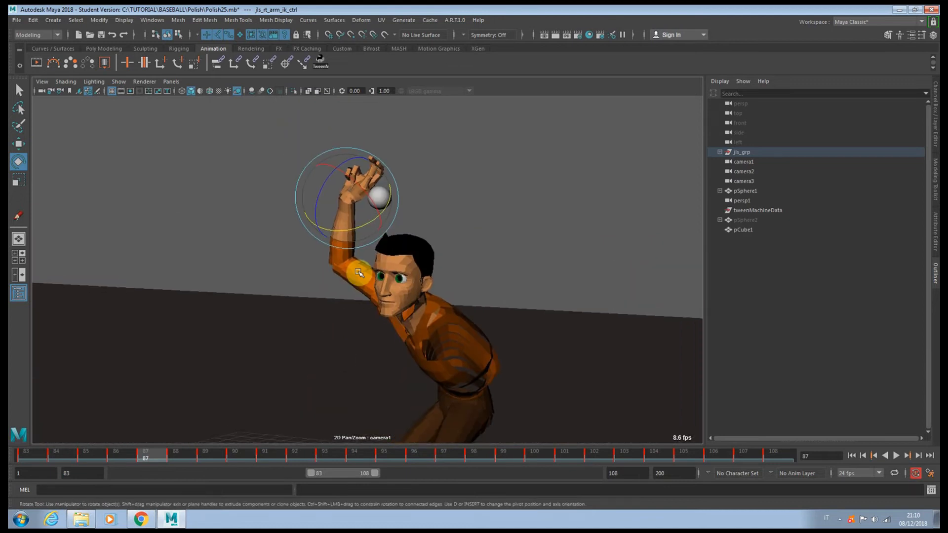
drag(363, 228, 377, 222)
key(alt+period)
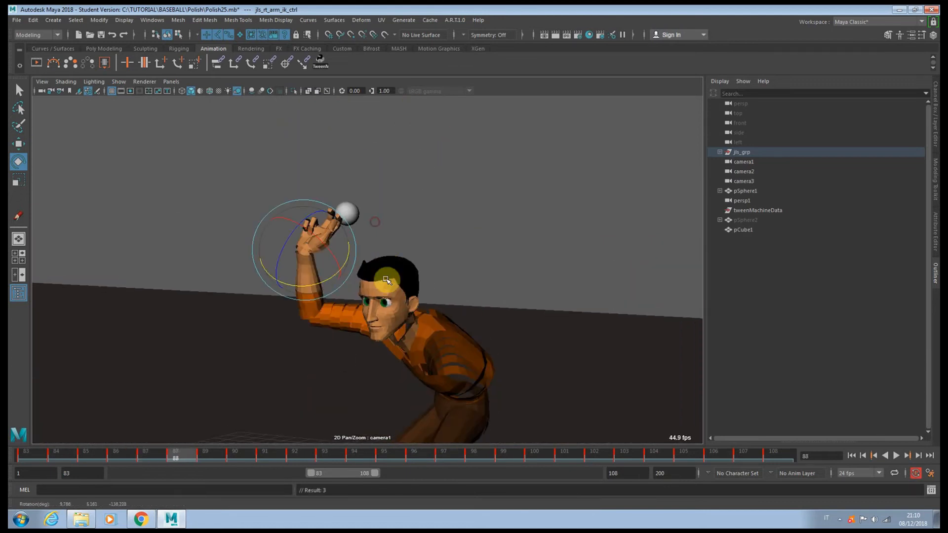
- Rotate the right arm IK control at frames 88 and 89 to adjust the wrist, and advance to frame 90
drag(322, 282, 330, 278)
drag(305, 277, 304, 277)
key(alt+period)
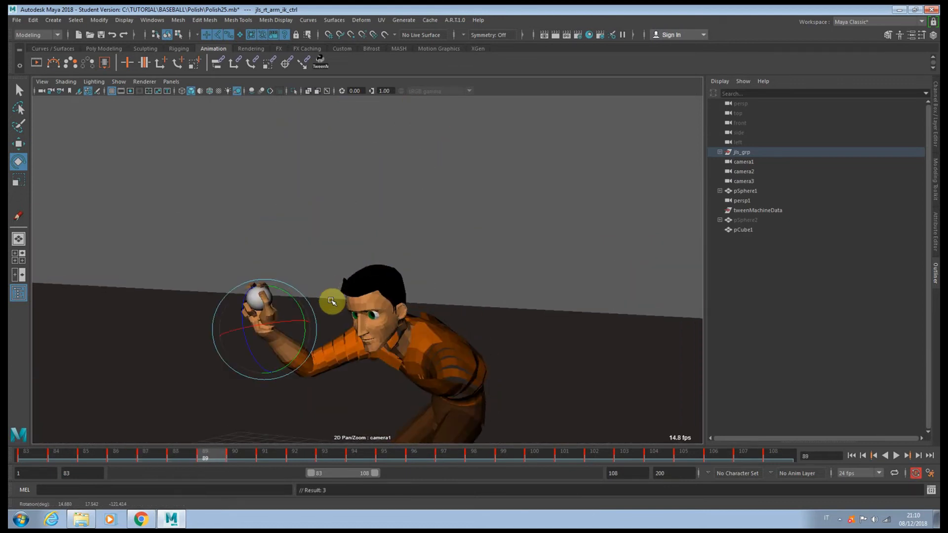
drag(281, 327, 281, 341)
drag(292, 302, 295, 309)
key(alt+period)
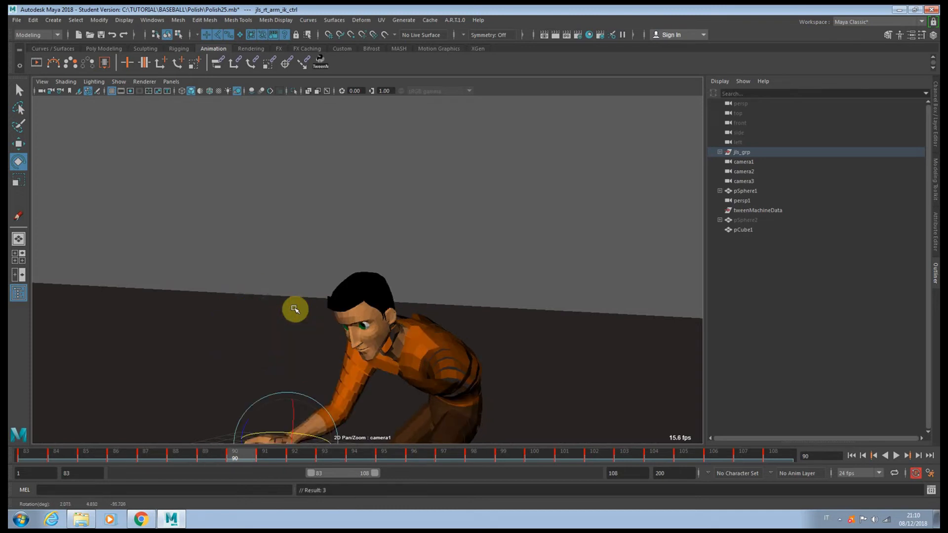
middle_drag(313, 364, 316, 234)
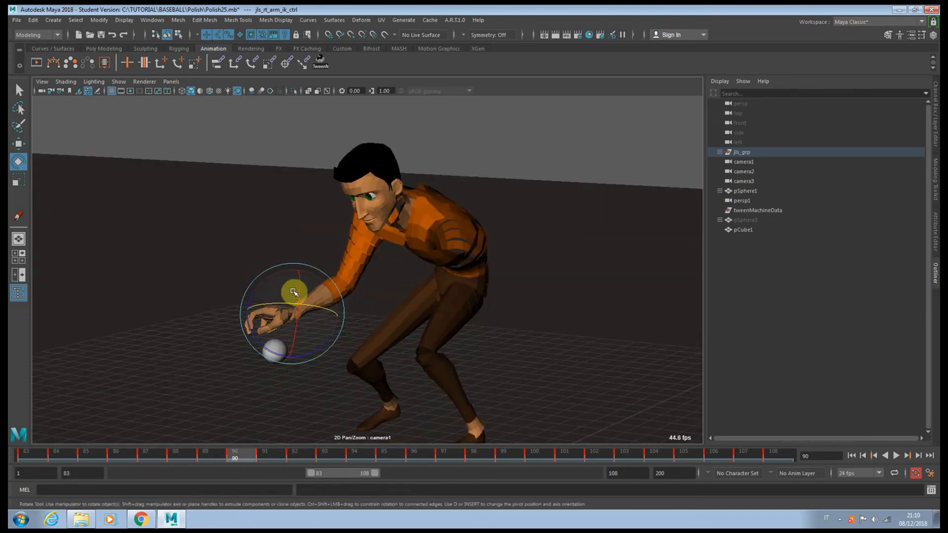
- Rotate the right hand IK control at frames 90 and 91 to refine the wrist as the arm swings down
mouse_move(296, 296)
mouse_down()
mouse_move(291, 306)
mouse_move(267, 285)
mouse_move(288, 290)
mouse_up()
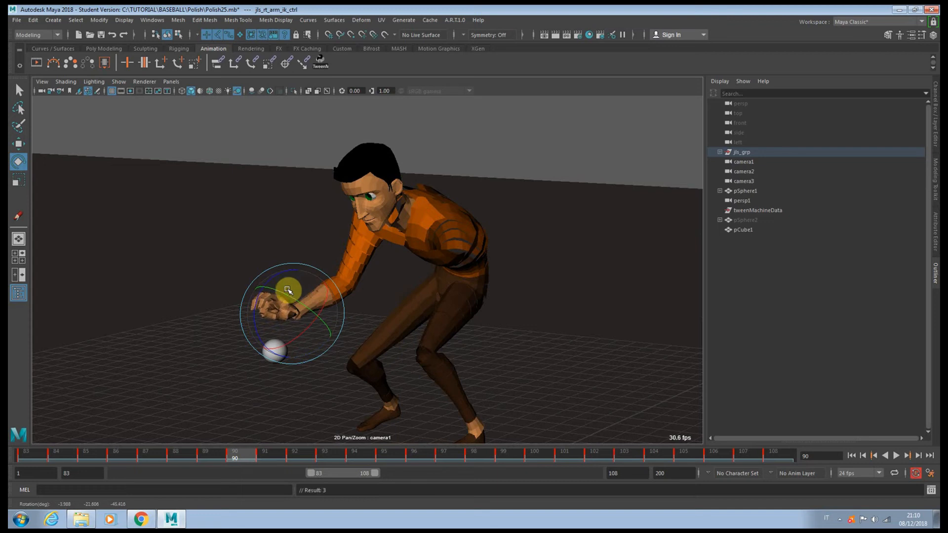
key(alt+period)
drag(298, 330, 312, 337)
key(alt+period)
key(alt+comma)
key(alt+comma)
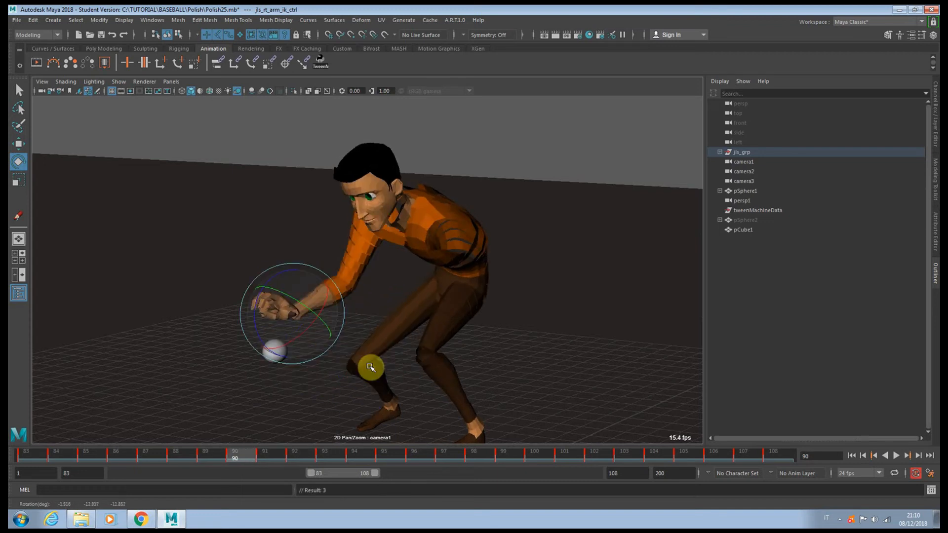
- Rotate the right hand IK control at frame 92 and advance to frame 94
key(alt+period)
key(alt+period)
drag(371, 366, 390, 351)
key(alt+period)
key(alt+period)
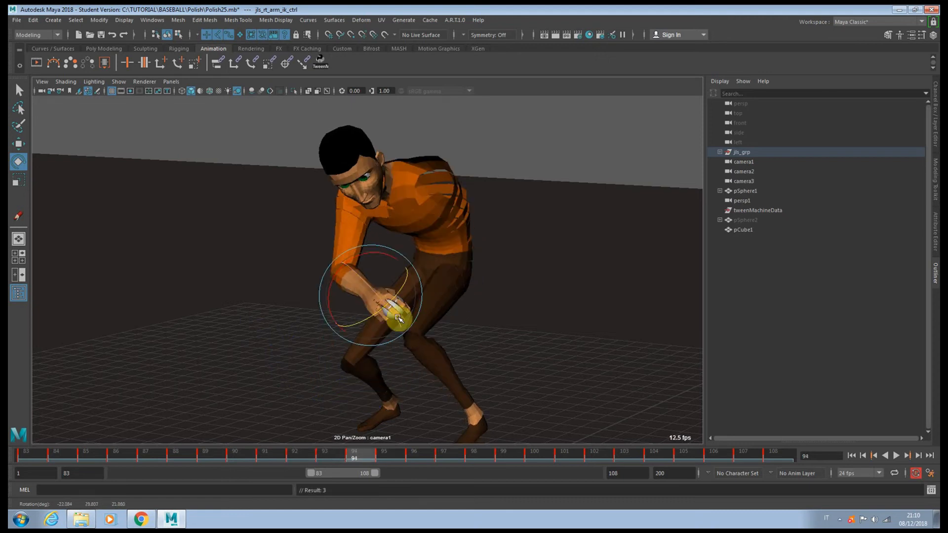
- Rotate the right hand IK control at frame 94 and compare the wrist against the following frames up to 97
drag(398, 318, 379, 229)
key(alt+period)
key(alt+period)
key(alt+period)
key(alt+comma)
key(alt+comma)
key(alt+comma)
key(alt+period)
key(alt+period)
key(alt+period)
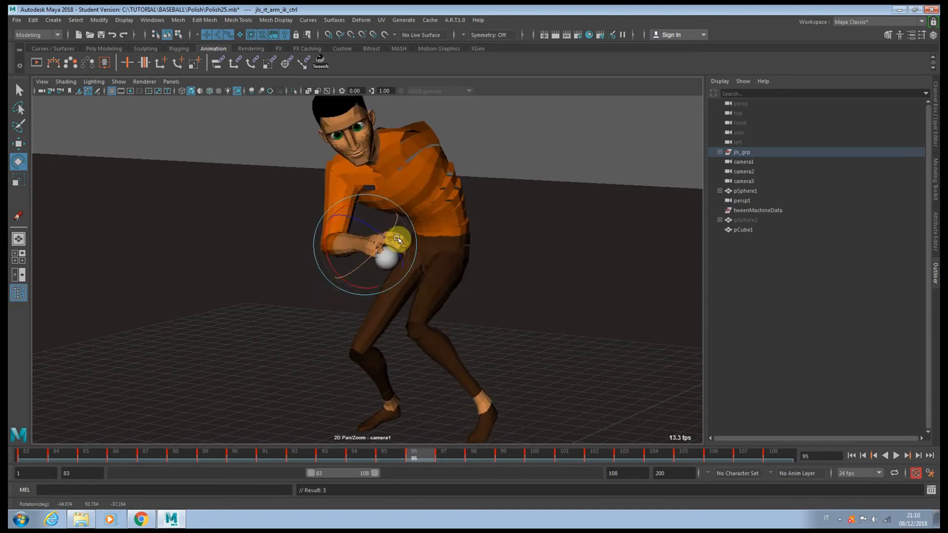
key(alt+period)
key(alt+comma)
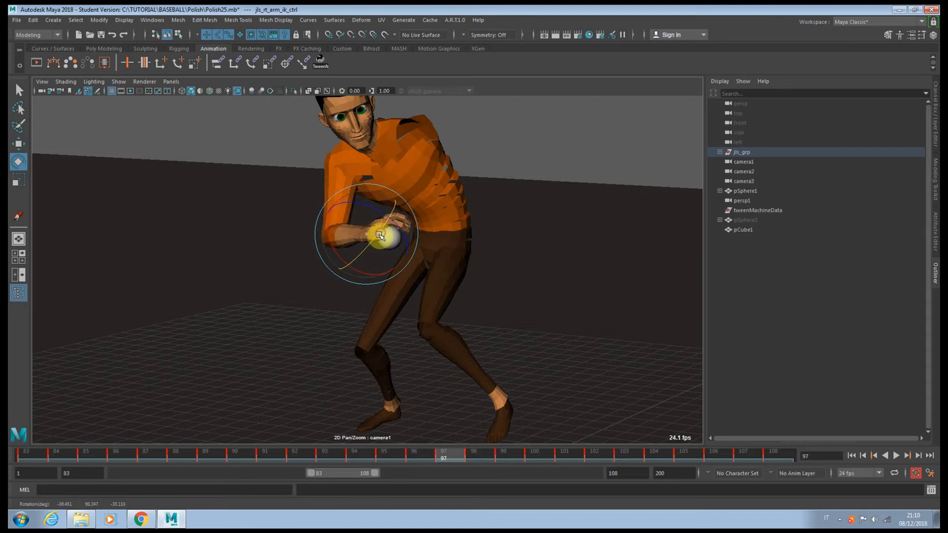
key(alt+period)
key(alt+period)
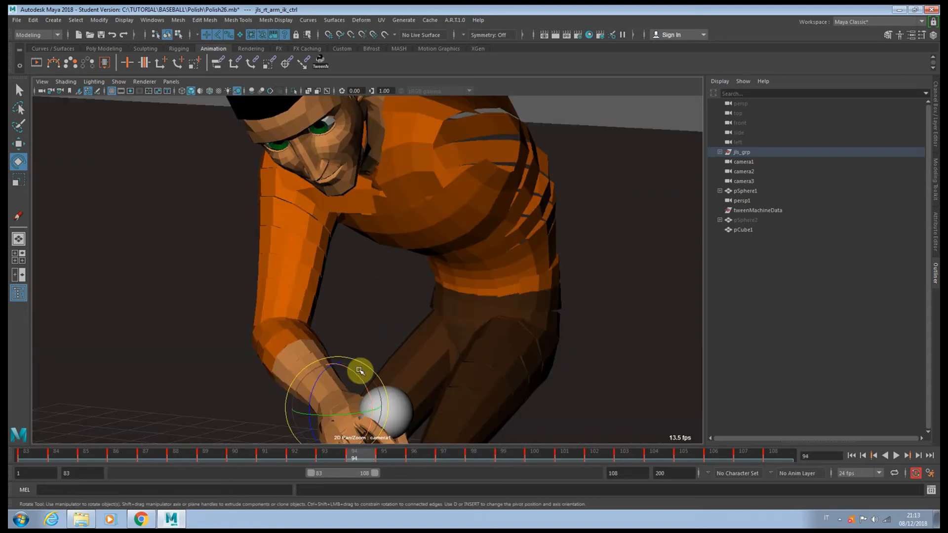
- Rotate the right hand IK control frame by frame from 94 to 99 to smooth the wrist's turn around the ball
drag(360, 371, 360, 376)
key(alt+period)
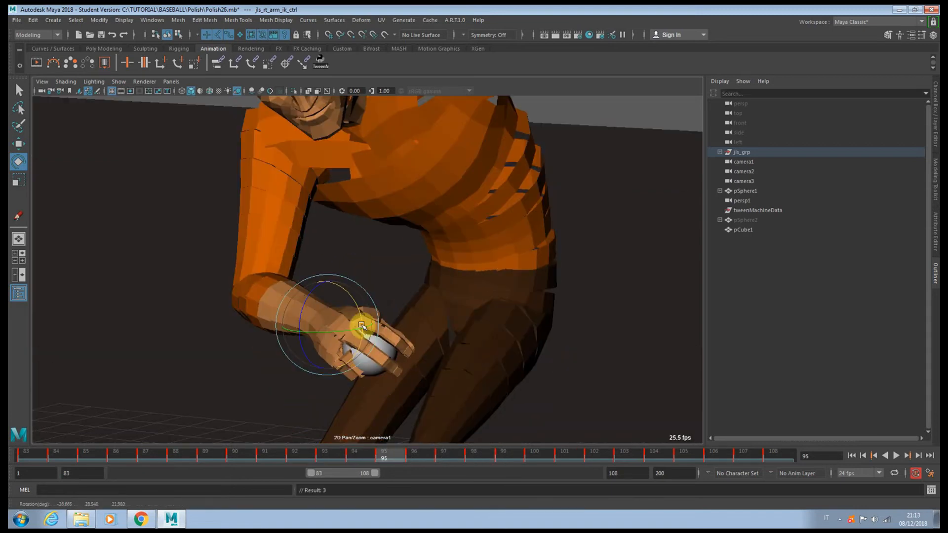
drag(358, 315, 359, 320)
key(alt+period)
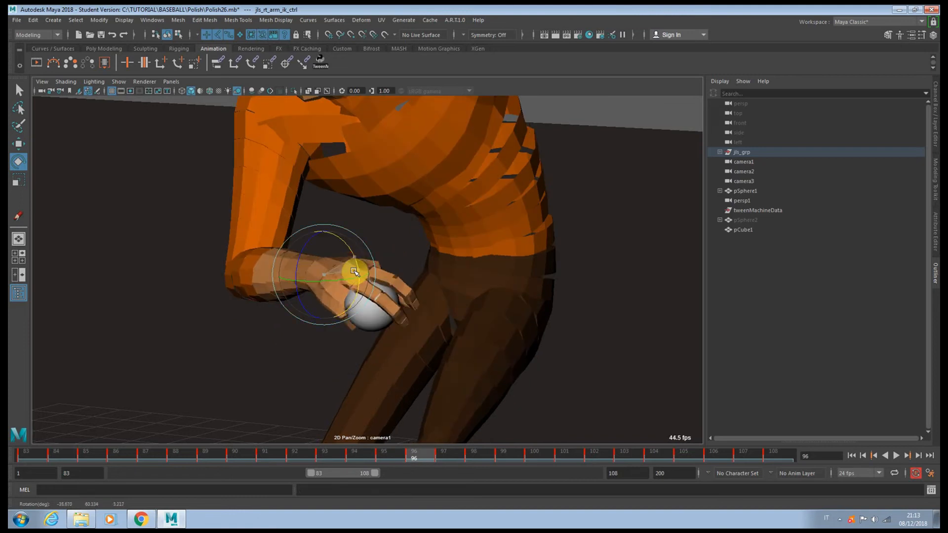
key(alt+period)
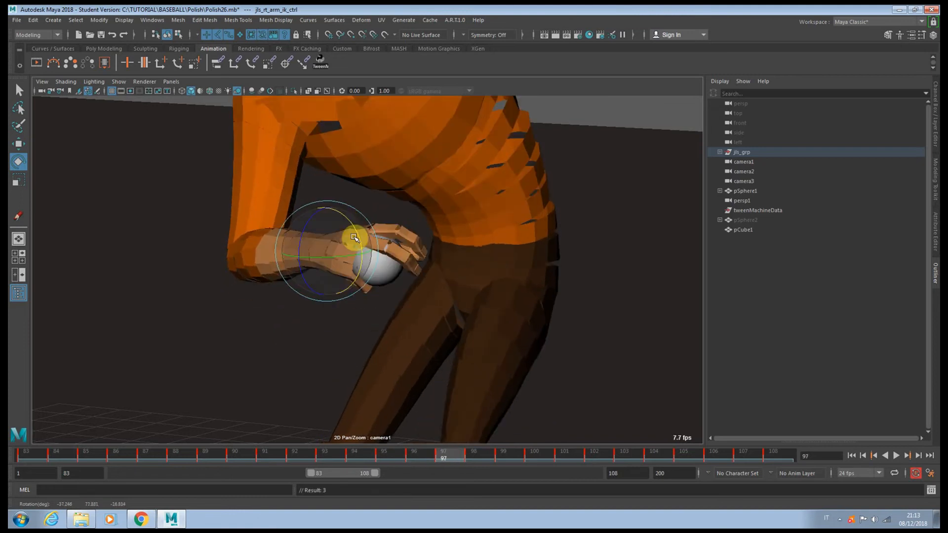
key(alt+period)
key(alt+period)
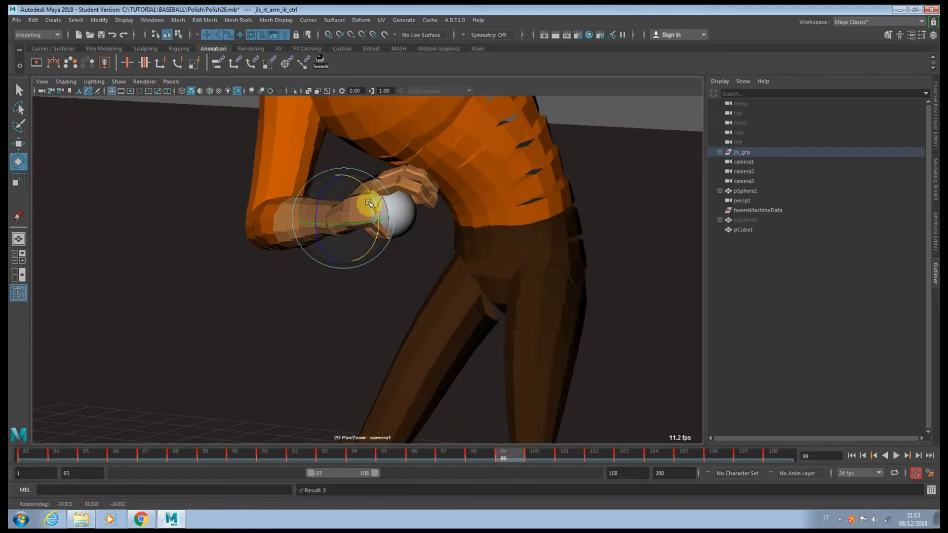
- Adjust the right hand's rotation around frames 99 and 100, comparing it with the neighbouring poses back to frame 96
key(alt+comma)
key(alt+comma)
key(alt+period)
key(alt+period)
key(alt+period)
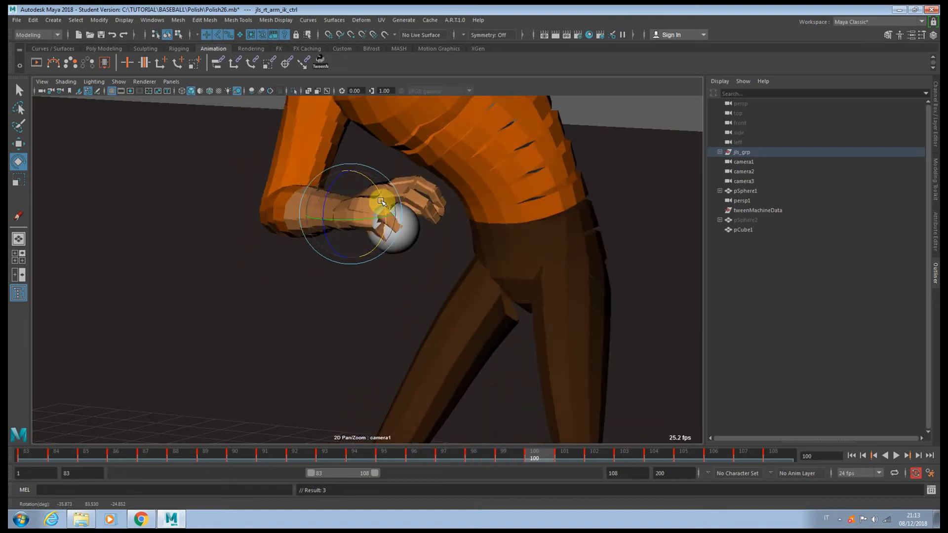
key(alt+comma)
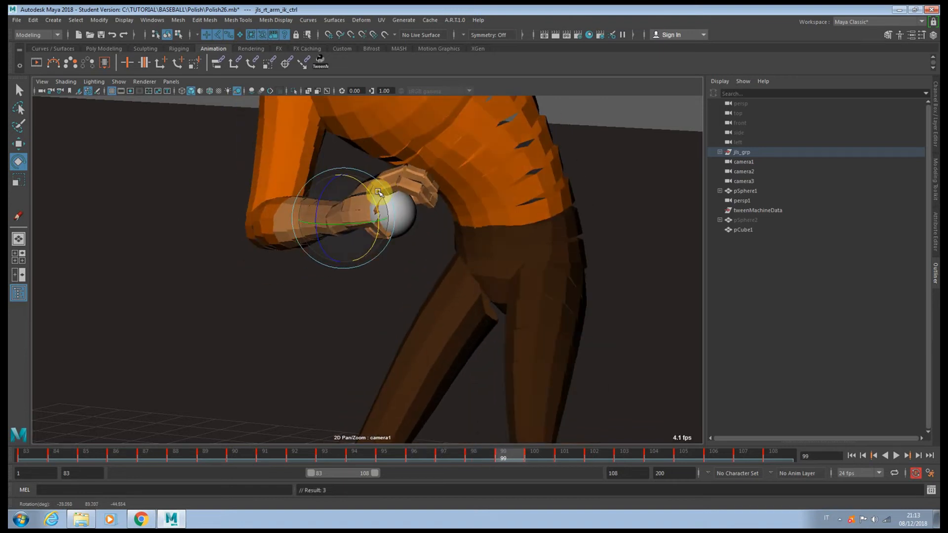
key(alt+comma)
key(alt+comma)
key(alt+comma)
key(alt+comma)
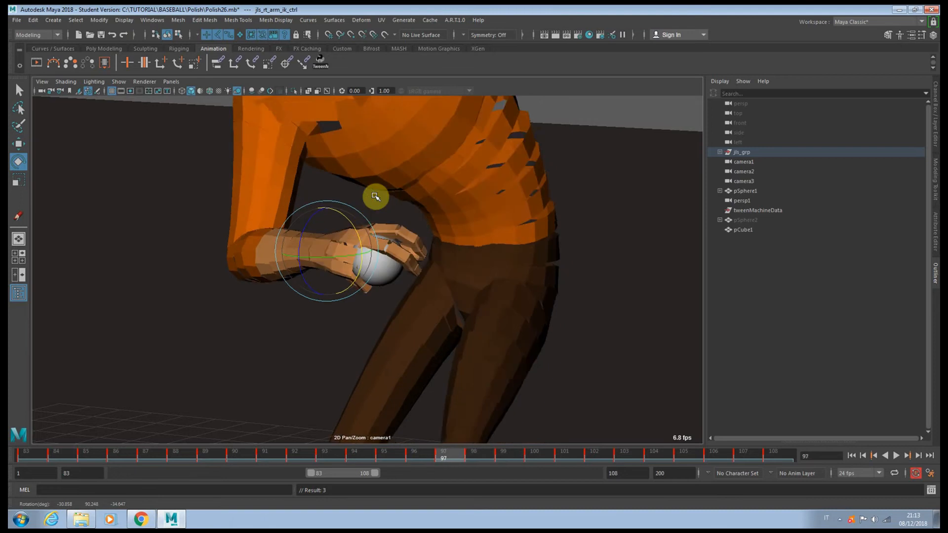
key(alt+period)
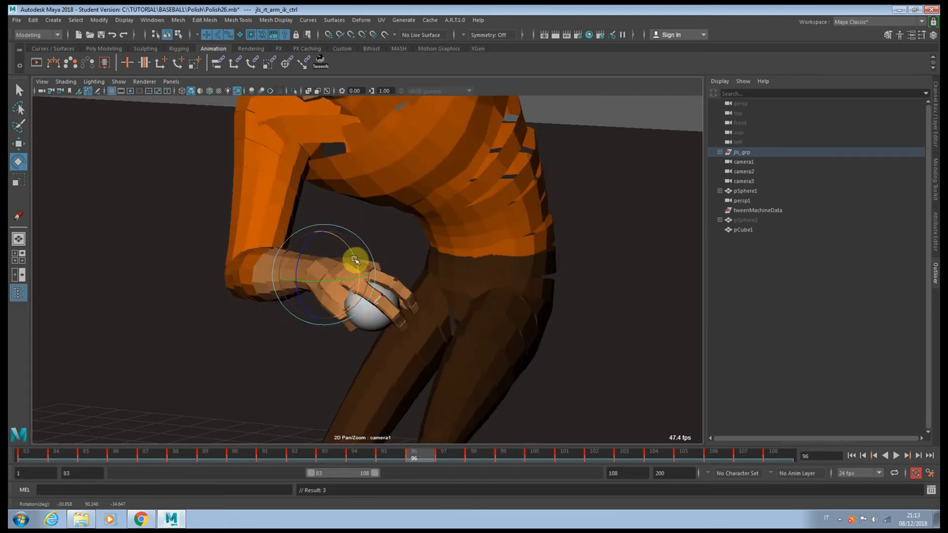
- Fine-tune the right hand IK control's rotation from frame 98 through frame 101
key(alt+period)
key(alt+period)
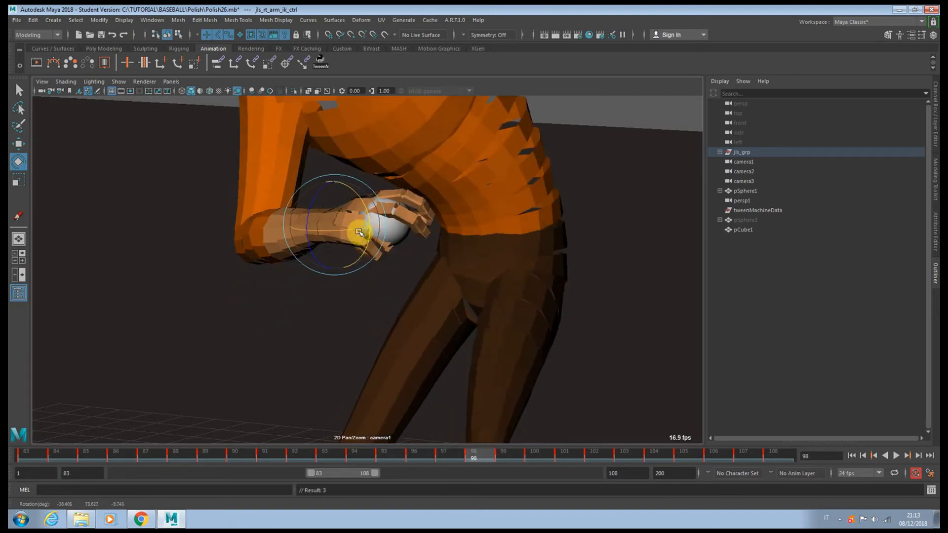
key(alt+period)
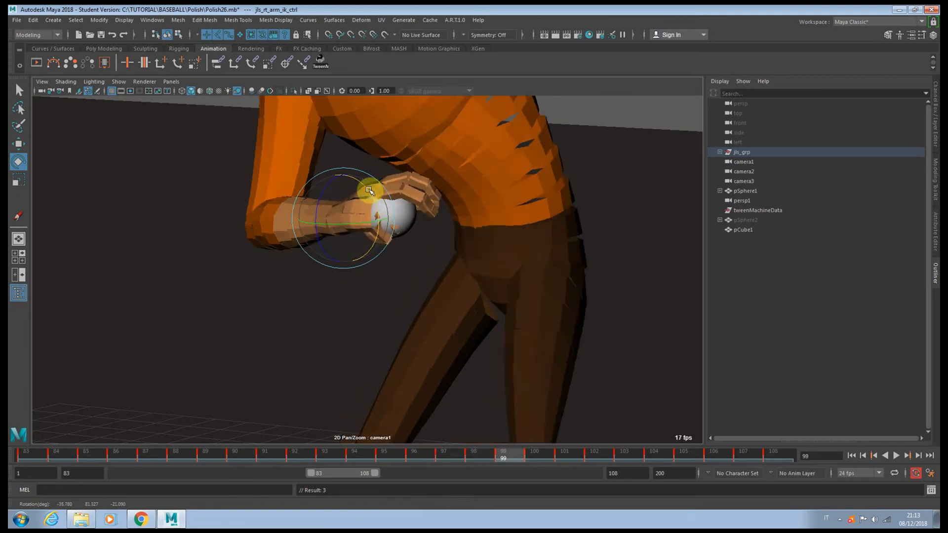
key(alt+period)
key(alt+period)
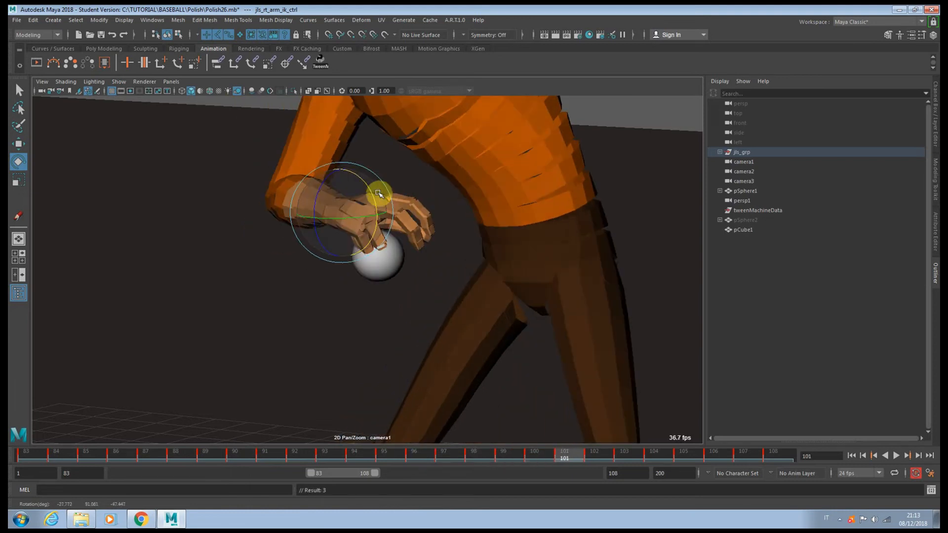
key(alt+period)
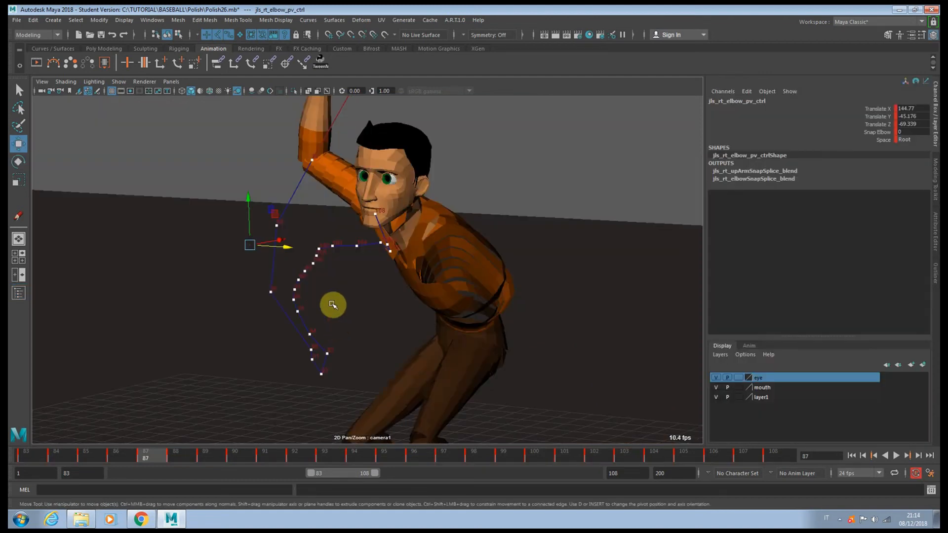
- Move the right elbow pole vector control at frame 90 to smooth the elbow's motion trail
key(alt+period)
key(alt+period)
key(alt+period)
drag(385, 384, 348, 365)
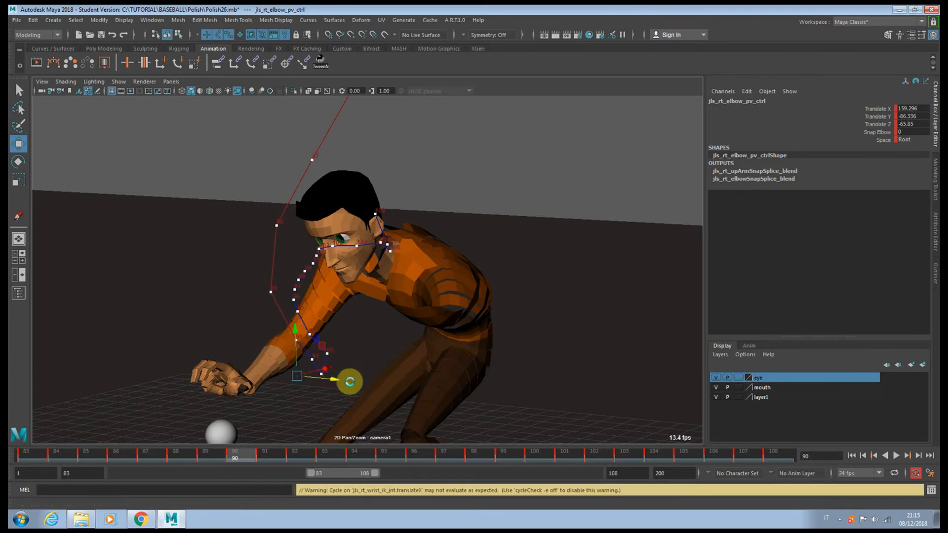
key(alt+period)
key(alt+period)
key(alt+comma)
- Reposition the right elbow pole vector control at frame 91 and check the elbow arc on the following frames
drag(344, 366, 327, 370)
key(alt+period)
key(alt+period)
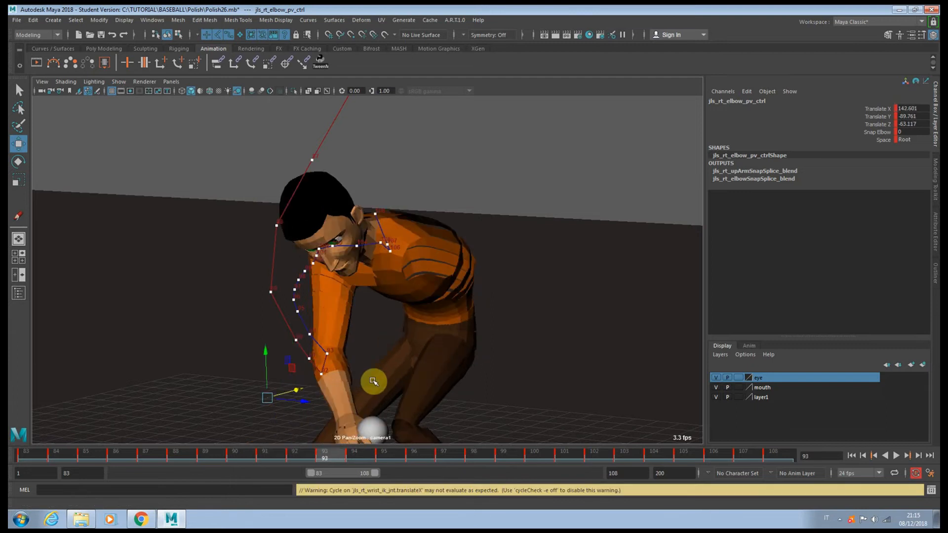
key(alt+period)
key(alt+period)
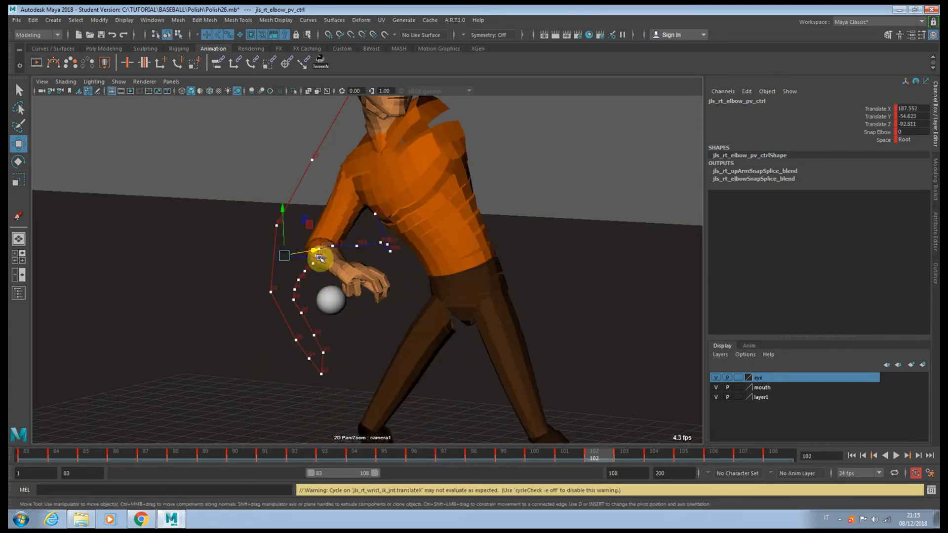
- Move the right elbow pole vector control at frame 102 to a Translate X of about 192.5, then advance to frame 106
drag(317, 251, 327, 250)
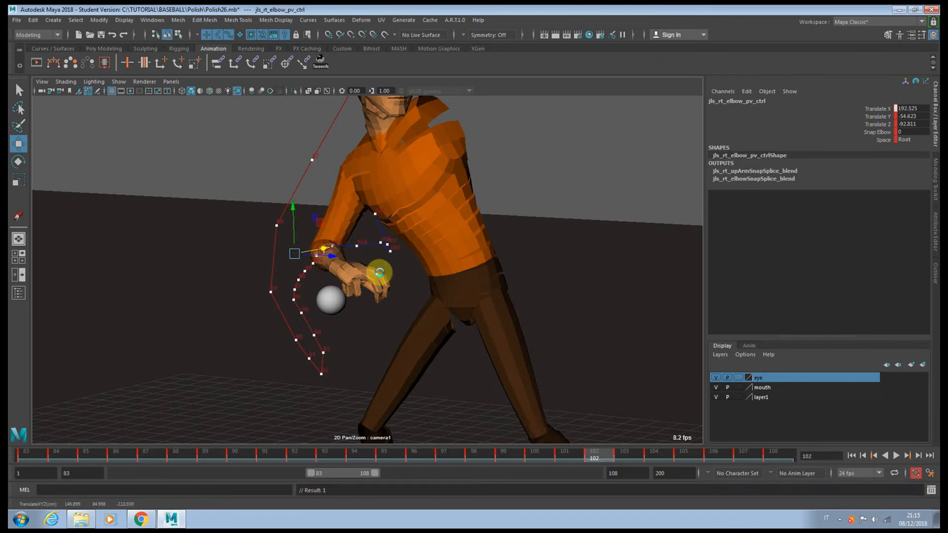
key(alt+period)
key(alt+period)
key(alt+period)
key(alt+period)
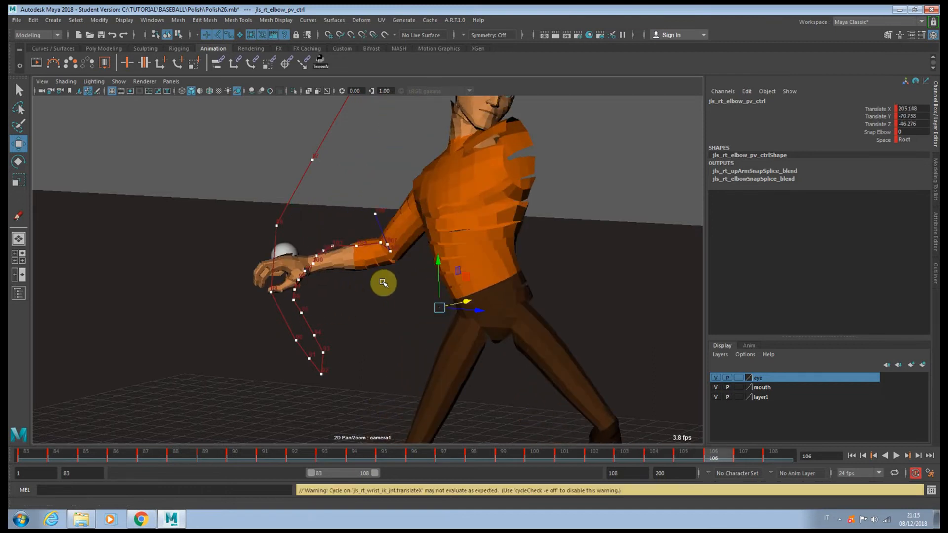
- Compare the elbow around frame 106 and raise the right elbow pole vector control on that frame
key(alt+period)
key(alt+comma)
key(alt+comma)
key(alt+period)
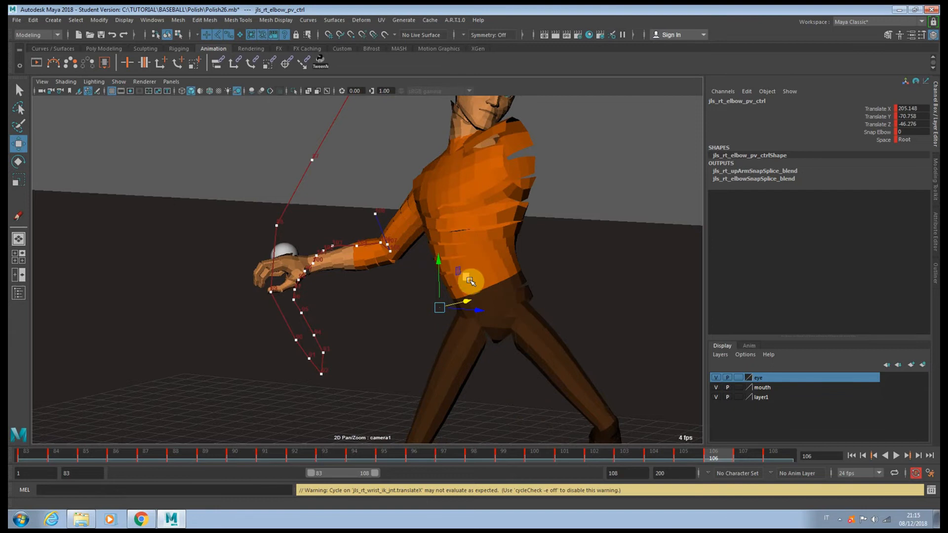
drag(469, 281, 455, 235)
- Raise the right elbow pole vector control at frame 107 to about Translate Y -36.35 and Translate Z -30.07
key(alt+period)
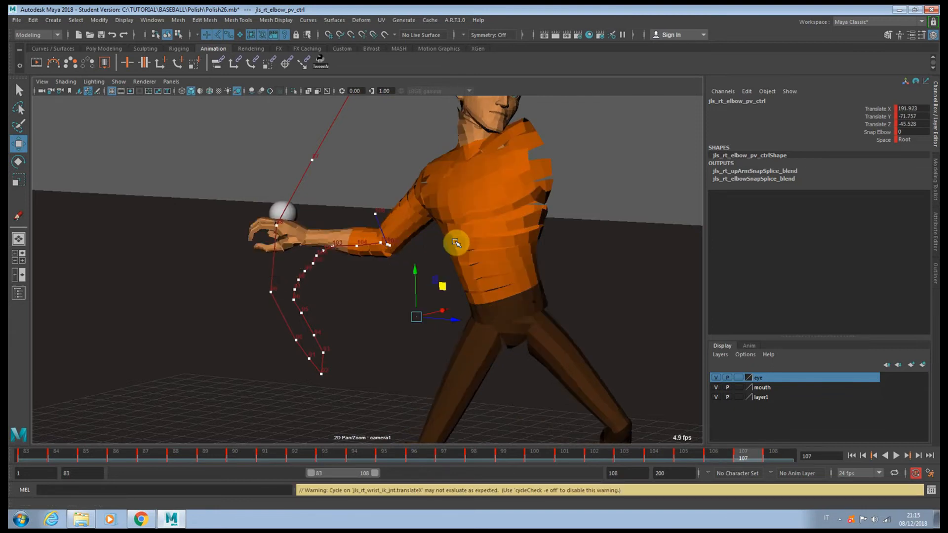
drag(451, 248, 479, 175)
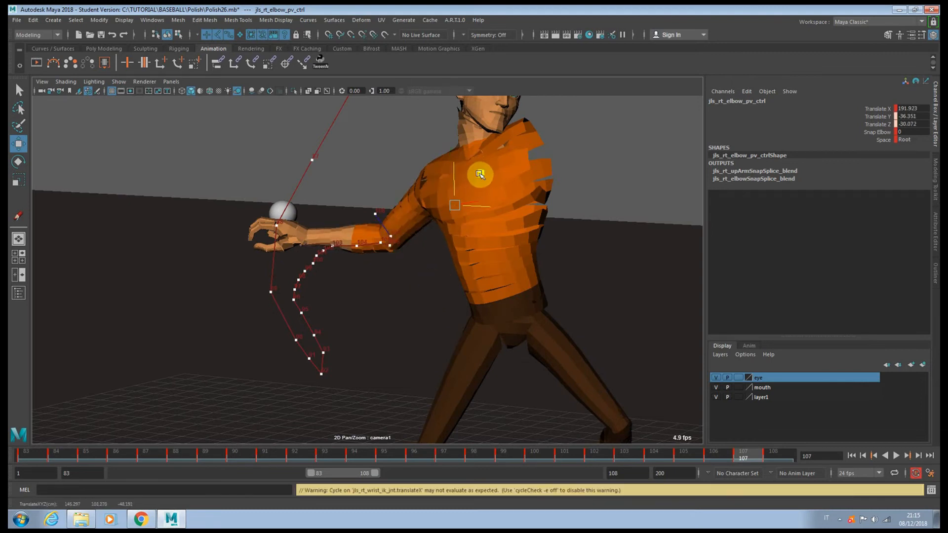
key(alt+period)
key(alt+comma)
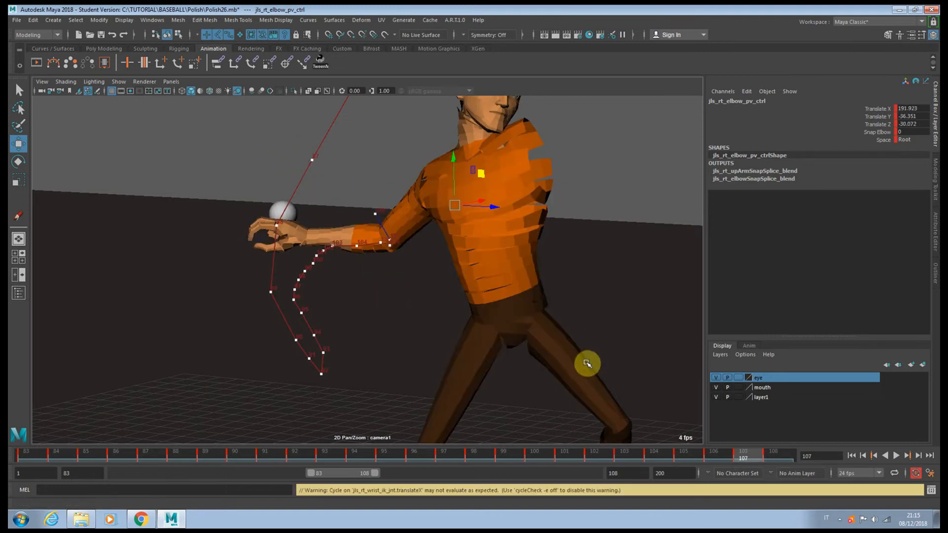
- Compare the elbow's last frames and move the pole vector control at frame 108 to a Translate X of about 178.7
key(alt+period)
key(alt+comma)
key(alt+comma)
key(alt+comma)
key(alt+period)
key(alt+period)
key(alt+period)
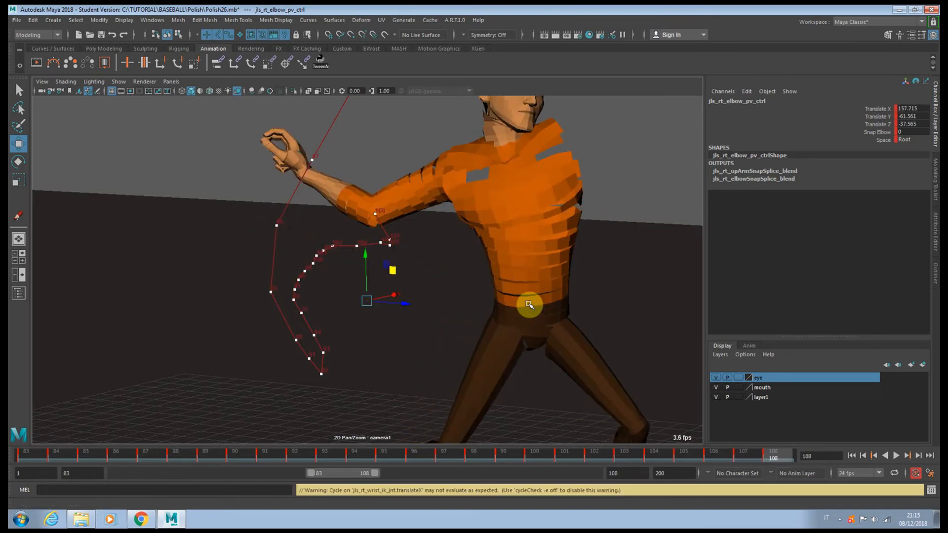
drag(393, 295, 434, 286)
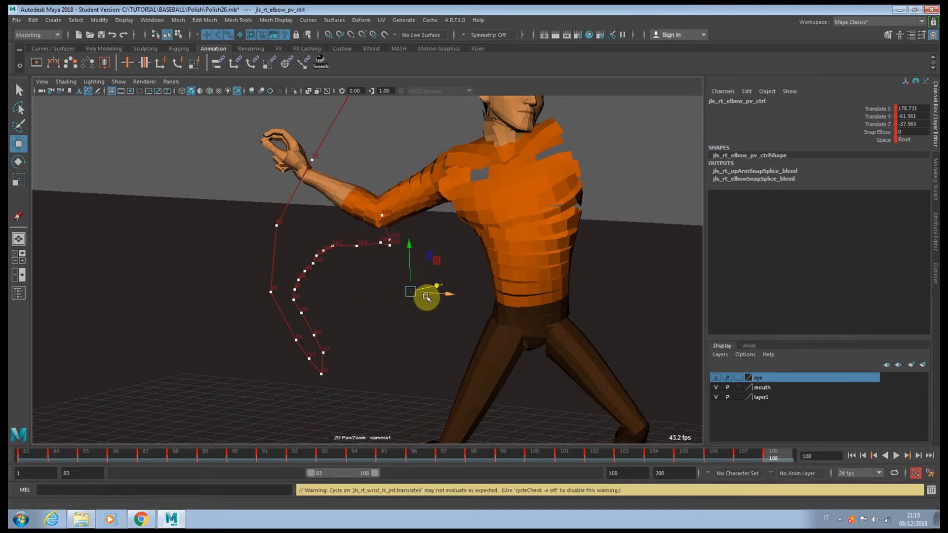
- Return to frame 104 and raise the right elbow pole vector control
key(alt+comma)
key(alt+comma)
key(alt+comma)
key(alt+comma)
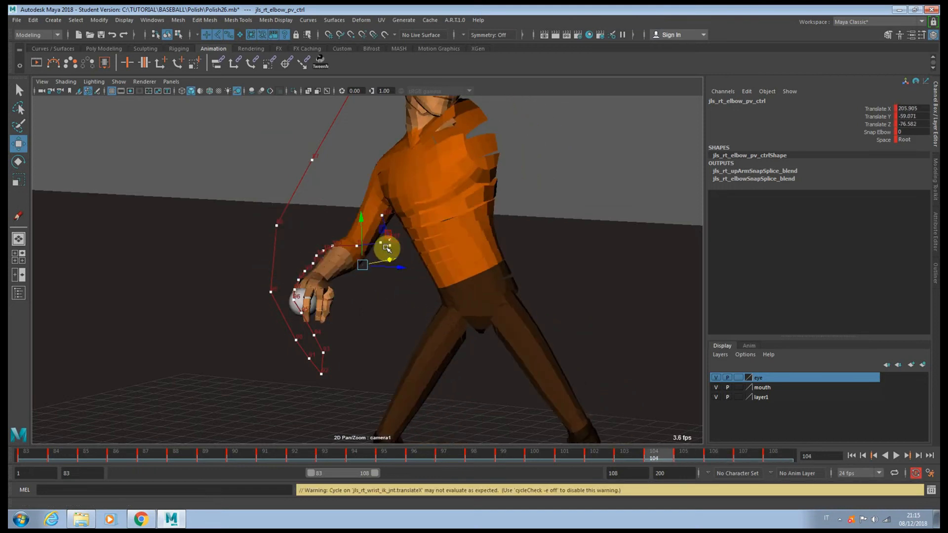
drag(361, 234, 357, 197)
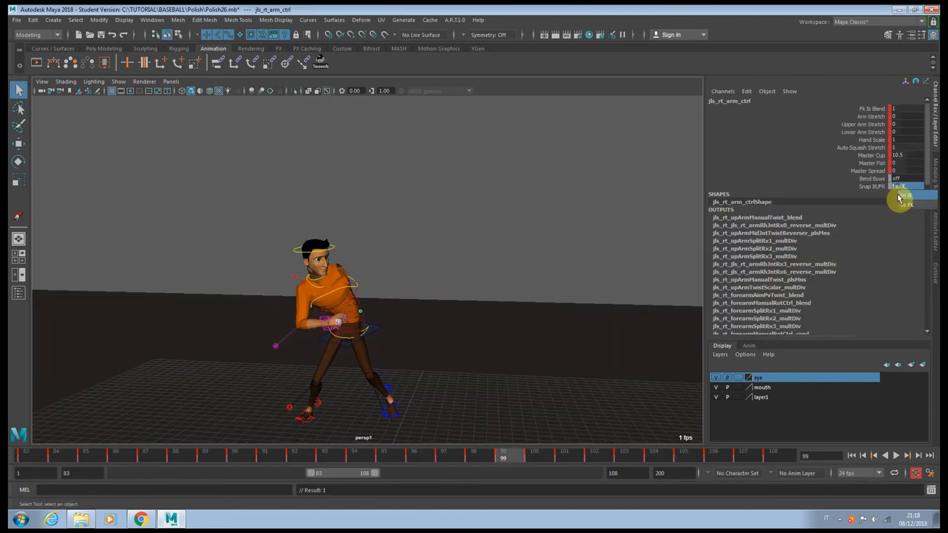
- Set the right arm control's Snap IK/FK to FK at frames 99, 100 and 101, advancing frame by frame
click(899, 197)
key(alt+period)
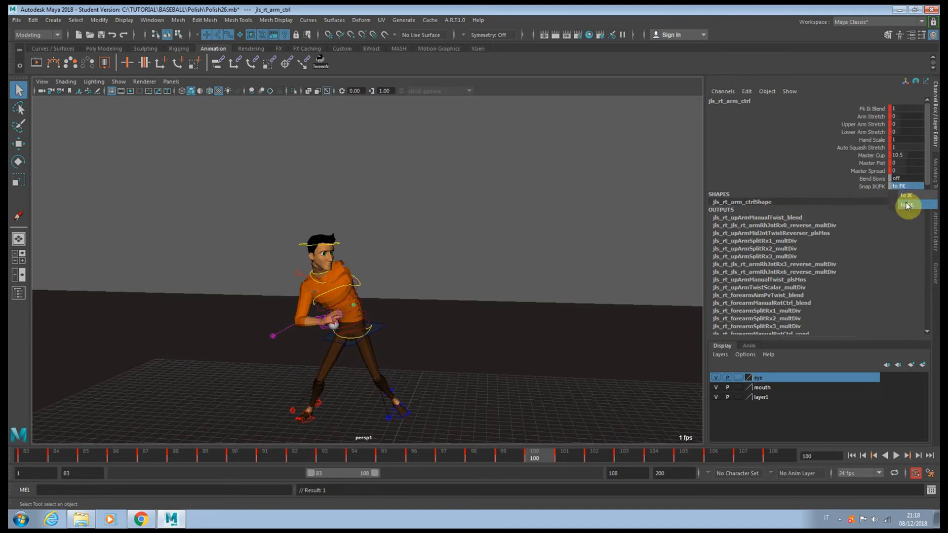
click(908, 205)
key(alt+period)
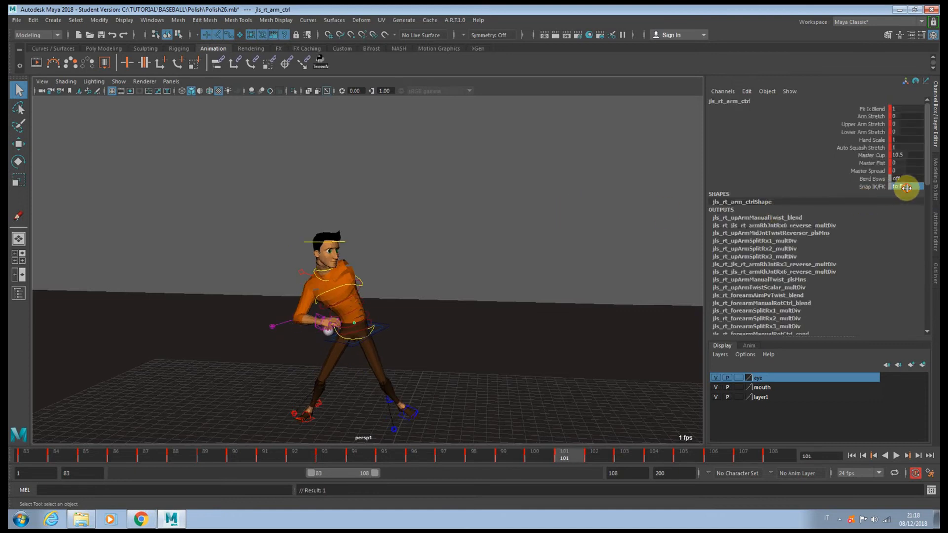
click(906, 187)
key(alt+period)
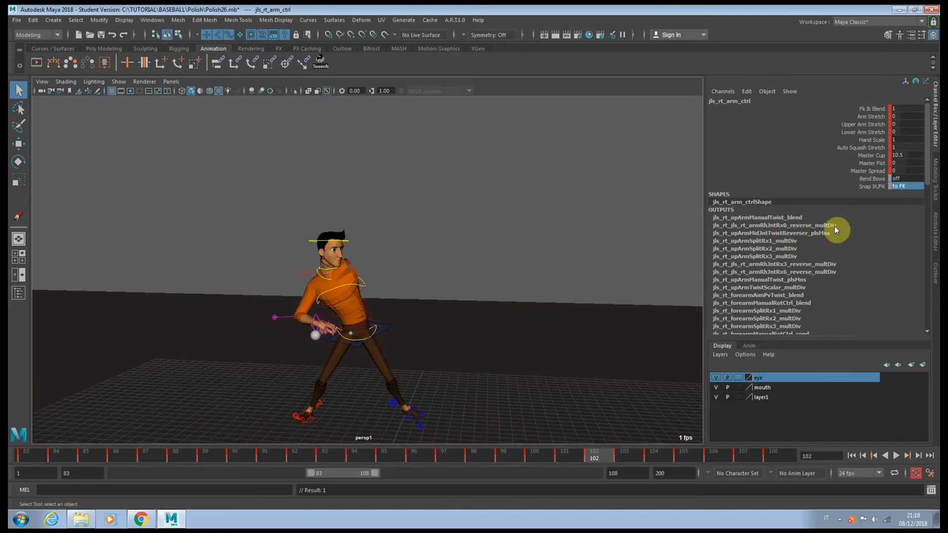
key(alt+period)
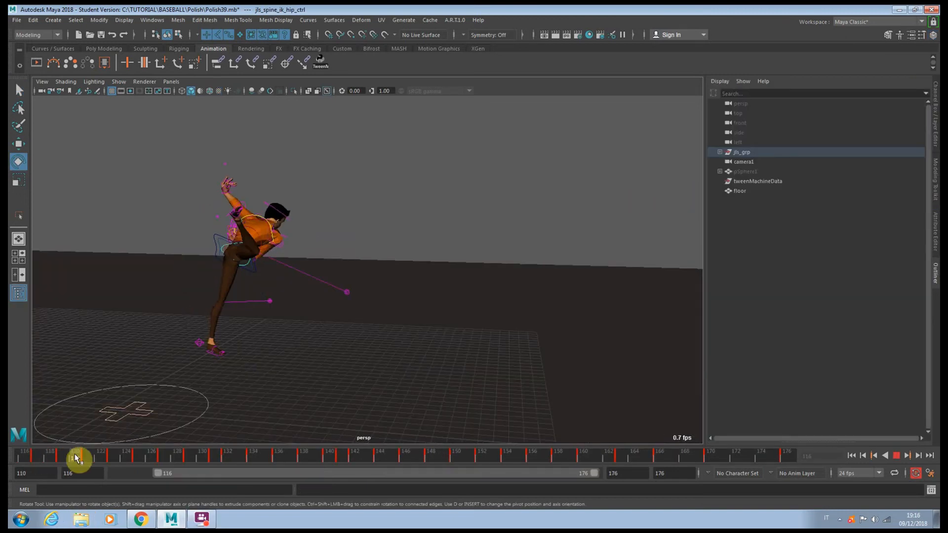
- Scrub through the frames to check the hip's motion trail, and delete motionTrail1Handle
drag(78, 455, 614, 434)
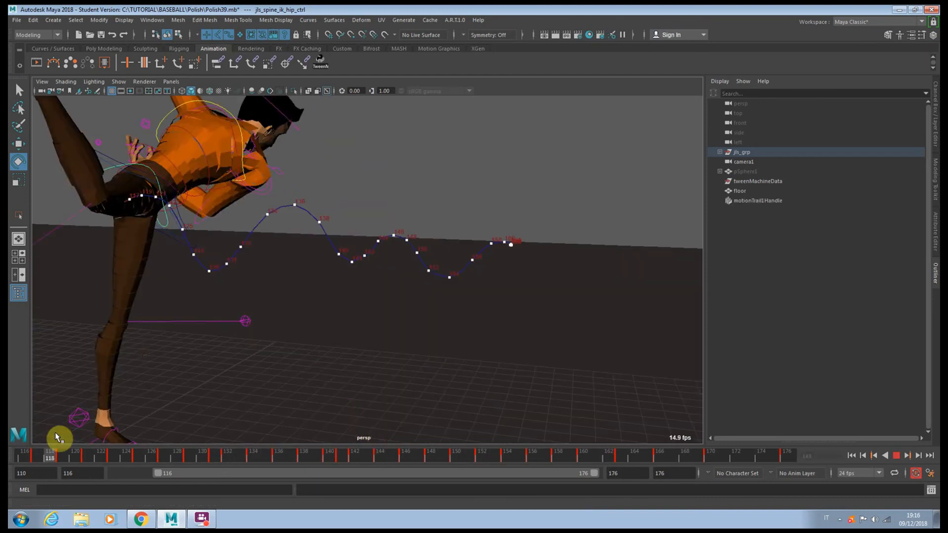
drag(56, 434, 379, 434)
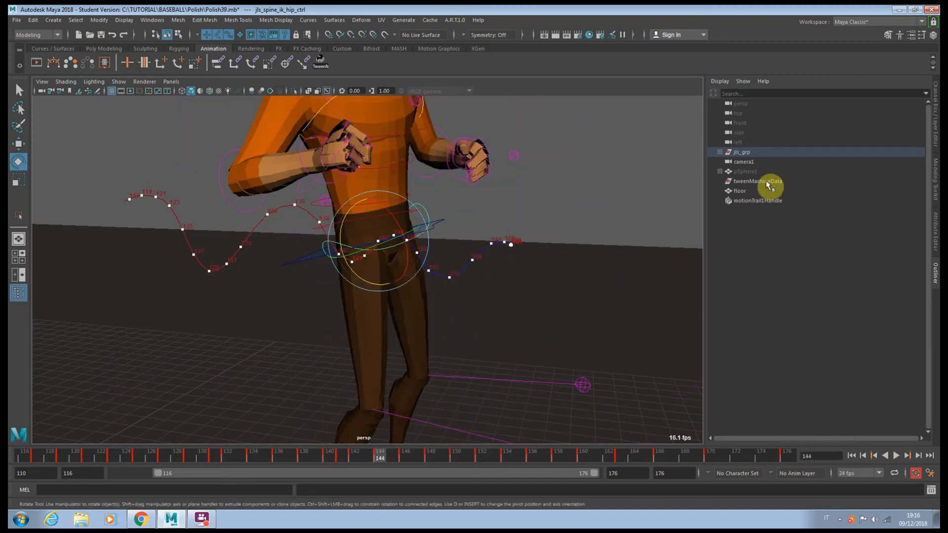
click(757, 201)
key(Delete)
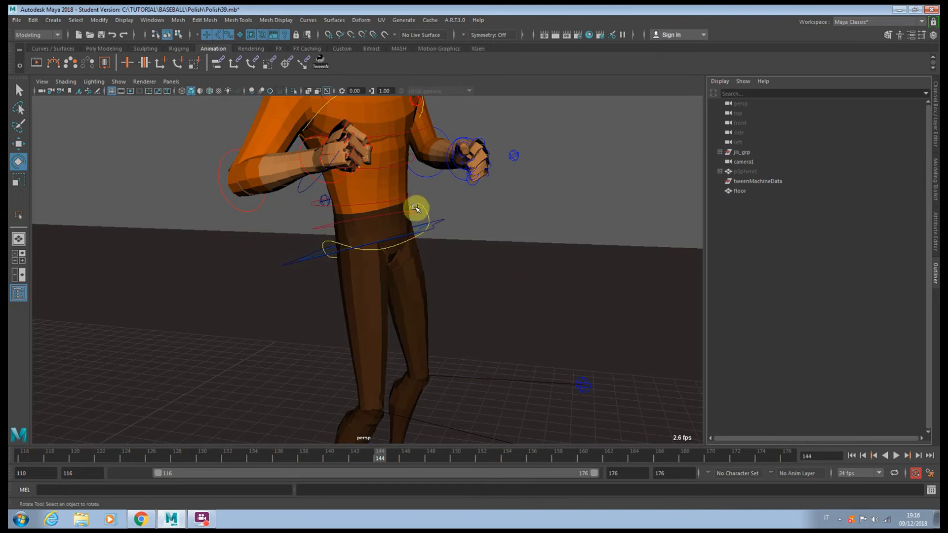
- Select the hip control, compare its poses between frames 138 and 144, and adjust its rotation at frame 140
click(428, 209)
alt+drag(474, 237, 457, 365)
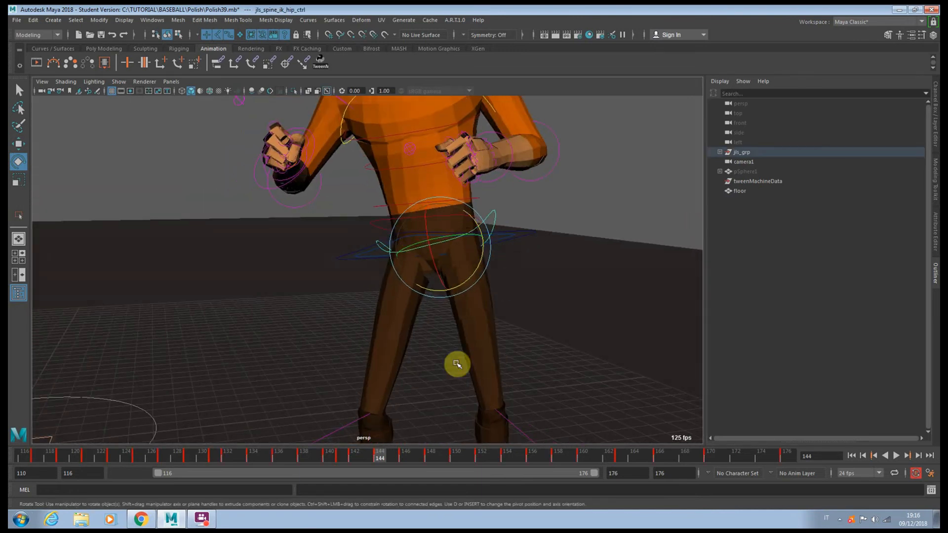
drag(283, 457, 339, 457)
mouse_move(427, 371)
alt+right_down()
mouse_move(402, 375)
mouse_move(419, 377)
alt+right_up()
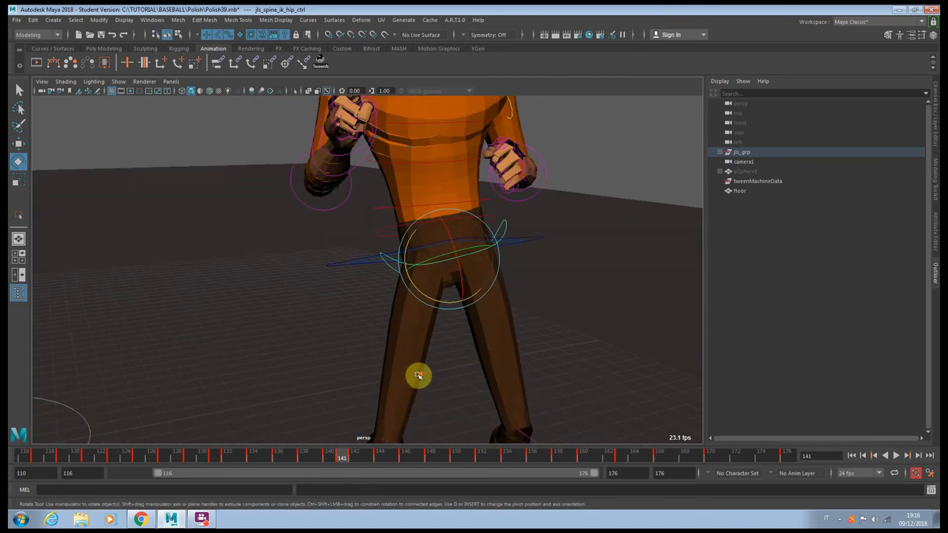
alt+drag(419, 377, 385, 380)
drag(321, 457, 307, 456)
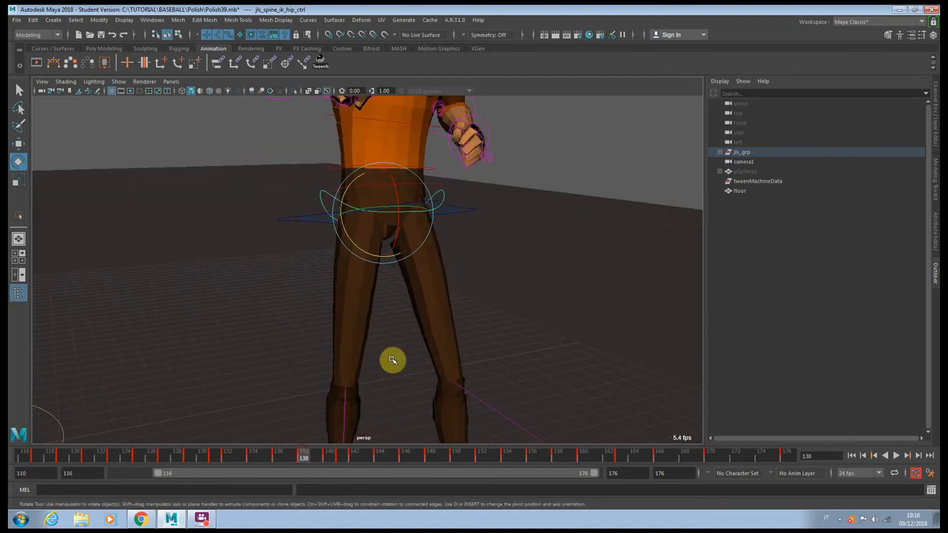
key(period)
key(period)
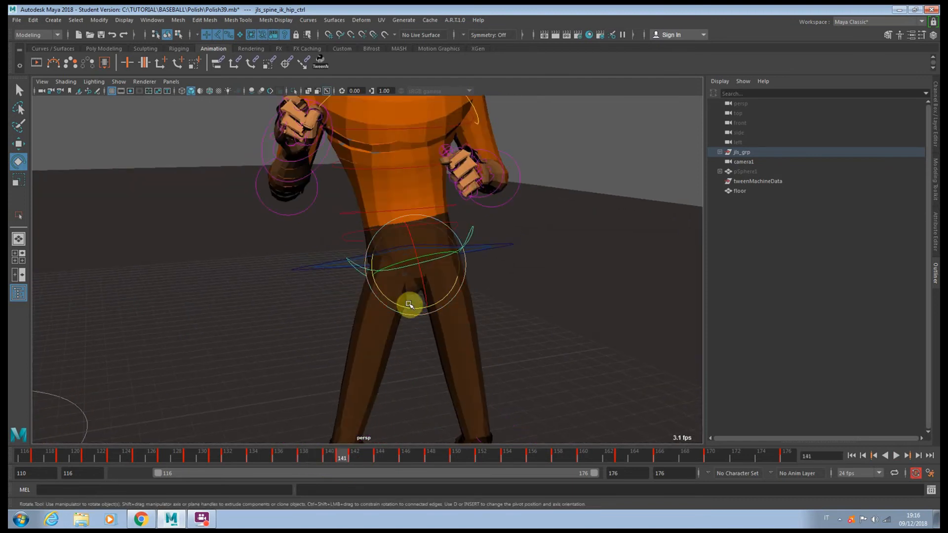
drag(405, 306, 417, 223)
scroll(432, 277, down, 3)
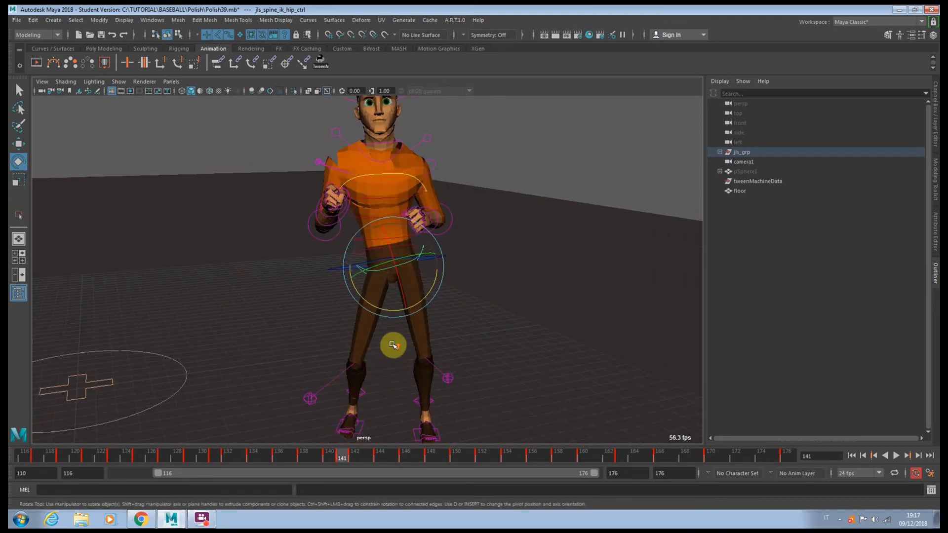
scroll(393, 345, up, 3)
key(comma)
drag(398, 296, 398, 294)
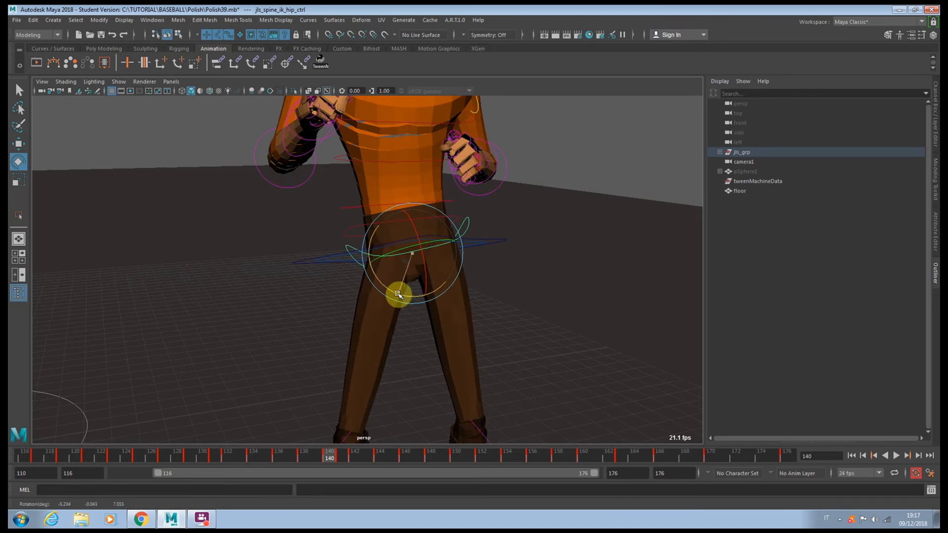
- Rotate and key the hip control on the poses before frame 140, going back to frame 134
key(comma)
drag(367, 252, 337, 216)
key(s)
key(comma)
key(comma)
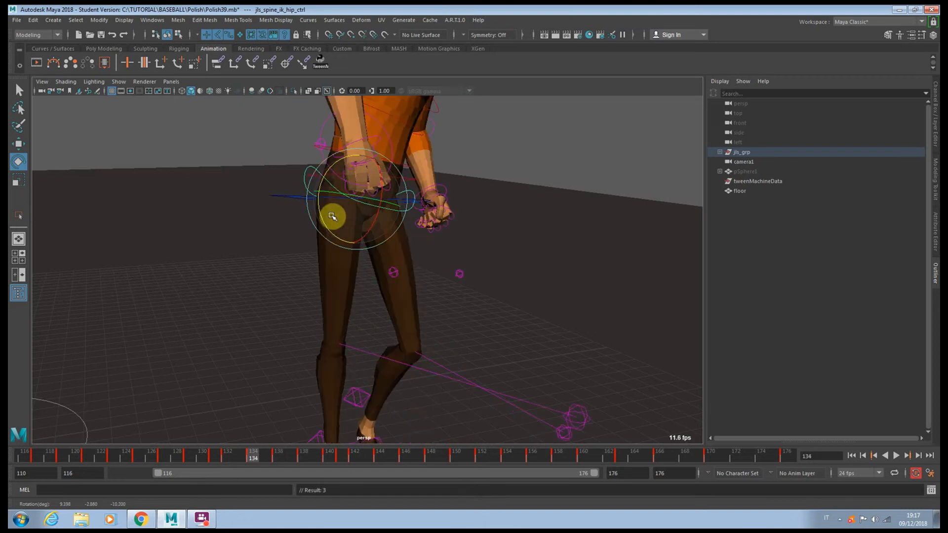
- Advance to frame 142 and rotate the hip control to about -4.51, 1.09, 18.77 degrees
key(period)
key(period)
key(period)
key(period)
key(period)
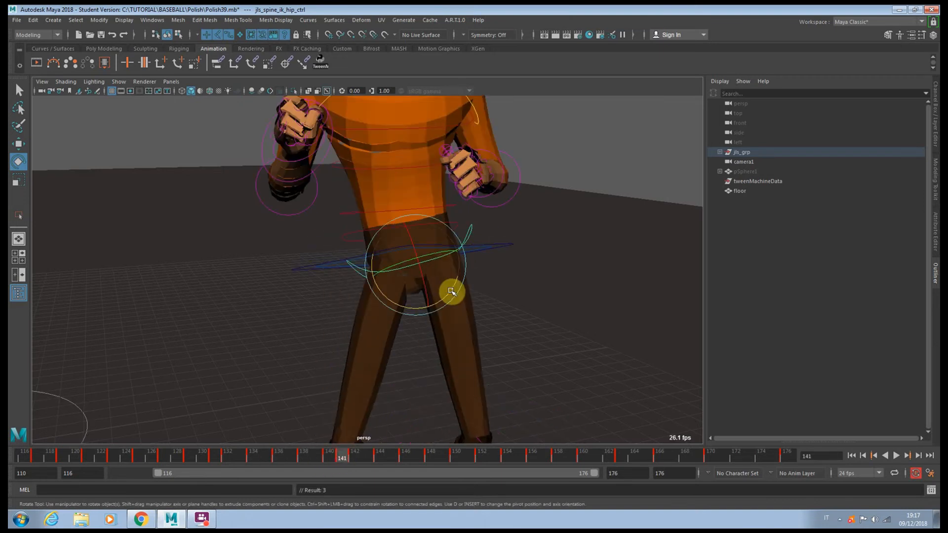
key(period)
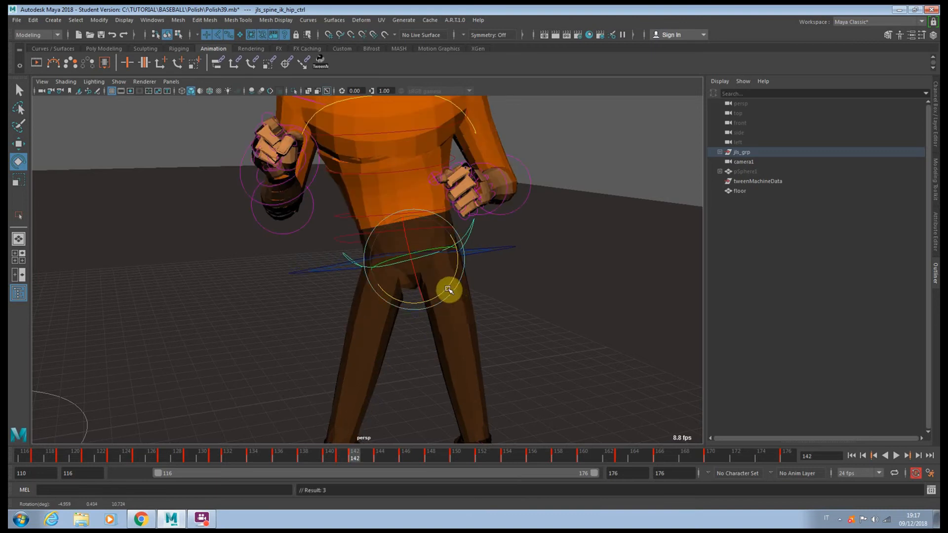
drag(448, 290, 450, 282)
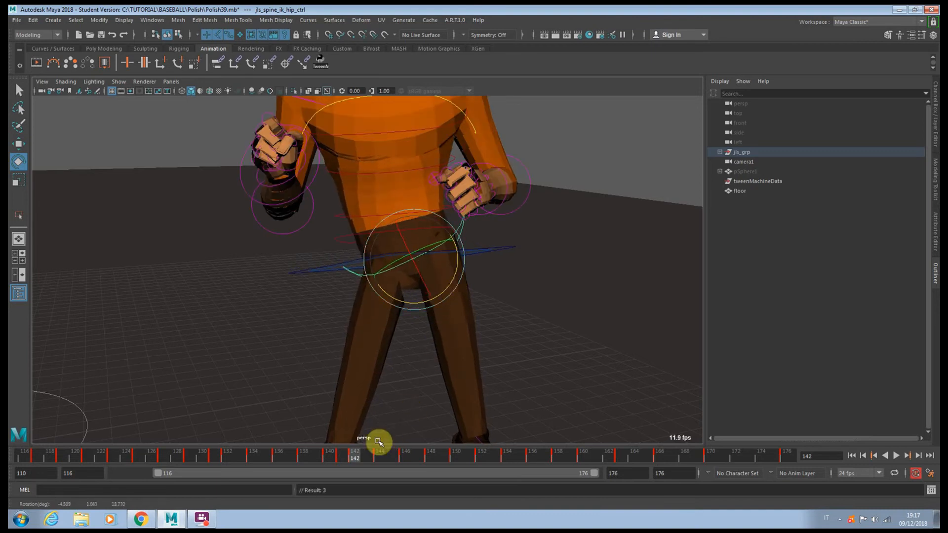
click(368, 459)
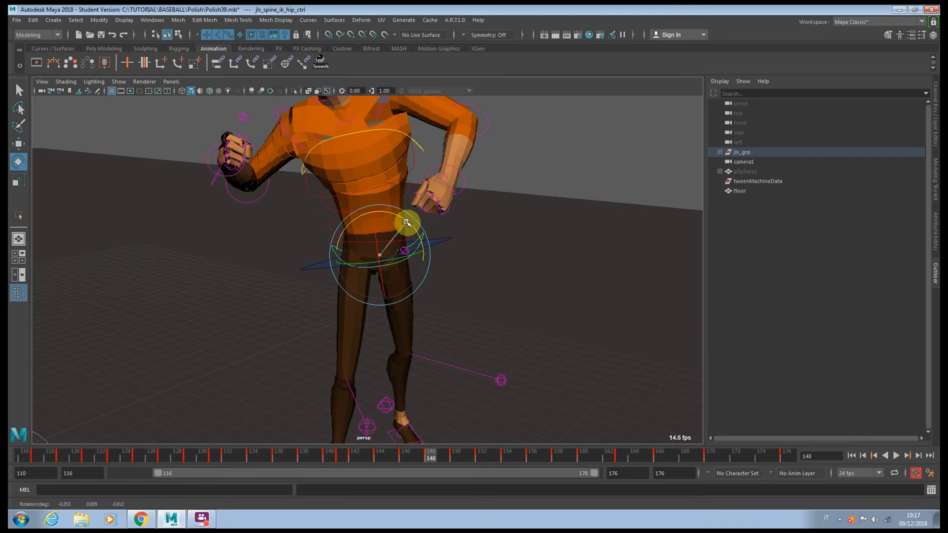
- Inspect the hips from frame 148 to 152 and refine the hip control's rotation at frames 150 and 152
key(.)
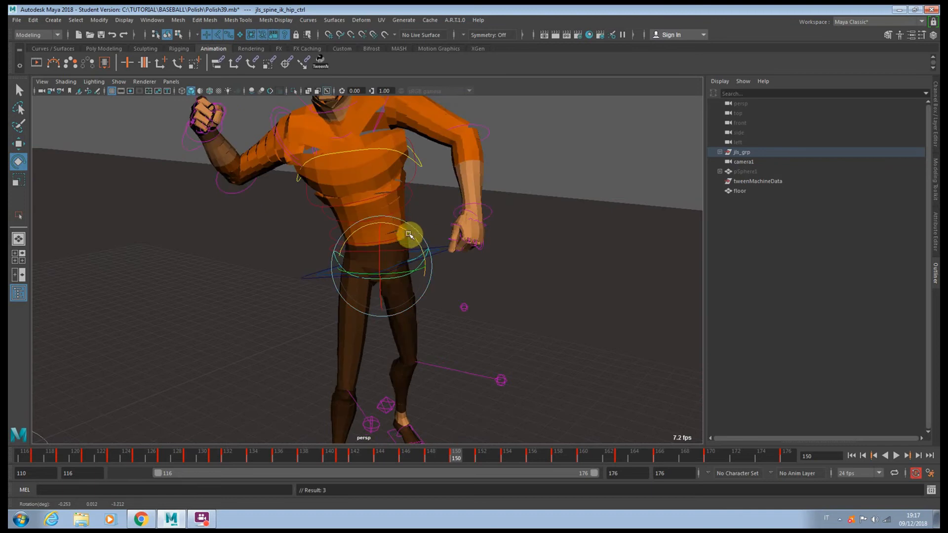
key(.)
key(.)
scroll(437, 321, down, 5)
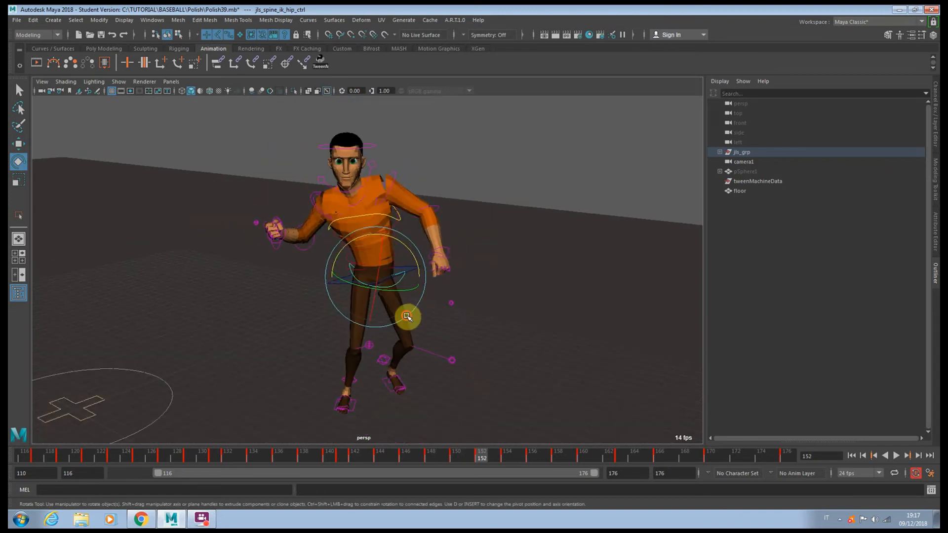
alt+drag(408, 317, 412, 346)
alt+middle_drag(413, 346, 423, 228)
scroll(422, 232, up, 5)
alt+drag(414, 301, 401, 252)
drag(481, 456, 455, 458)
alt+middle_drag(405, 135, 398, 305)
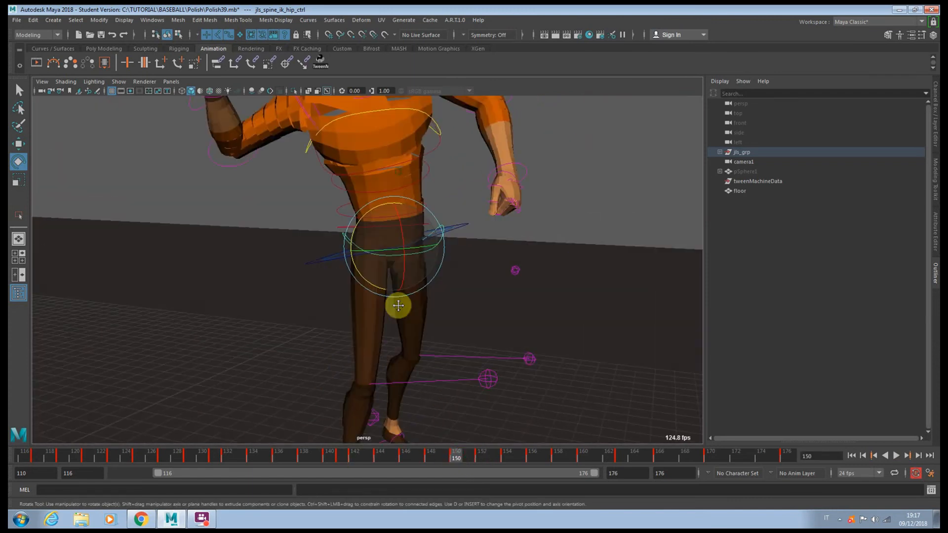
alt+drag(398, 305, 418, 278)
key(.)
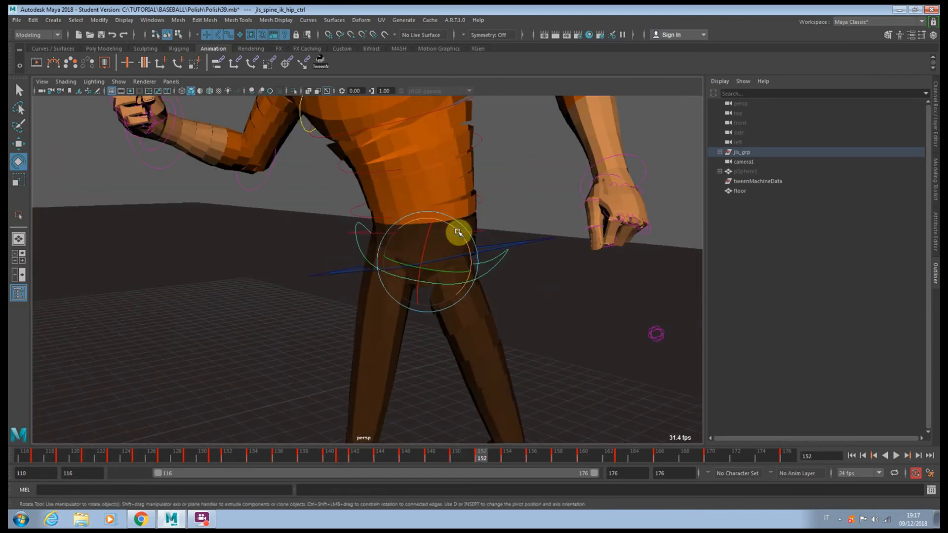
drag(457, 229, 457, 230)
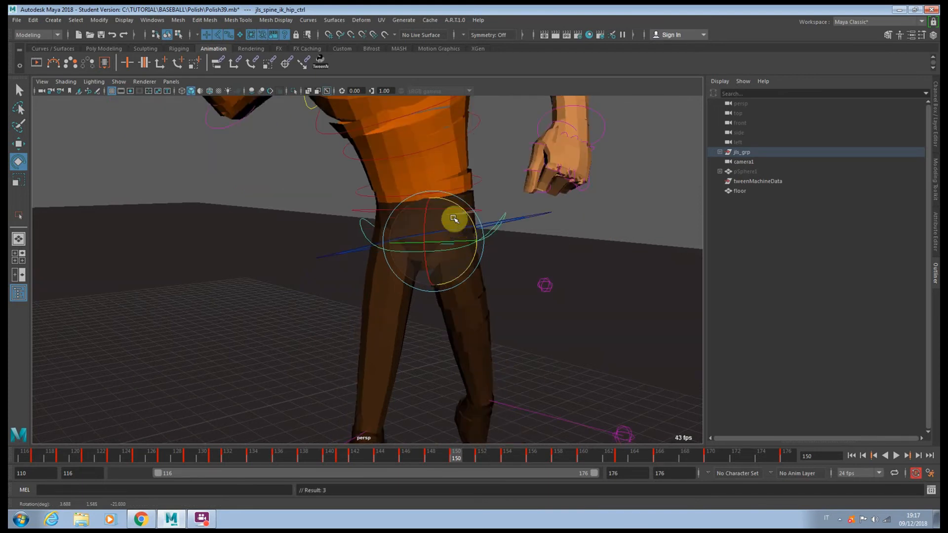
key(.)
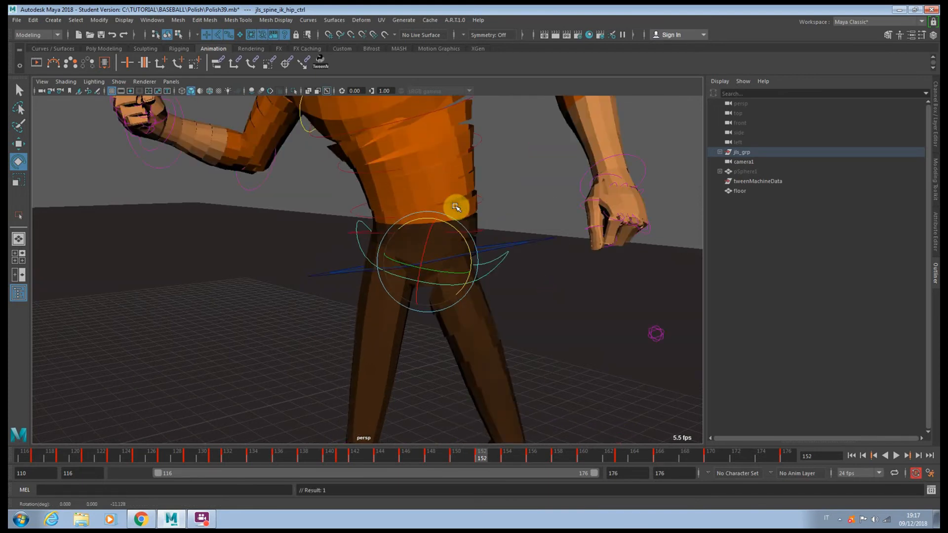
- Adjust the hip control's rotation around frame 154 and check the following poses up to frame 158
key(.)
drag(459, 240, 466, 246)
key(.)
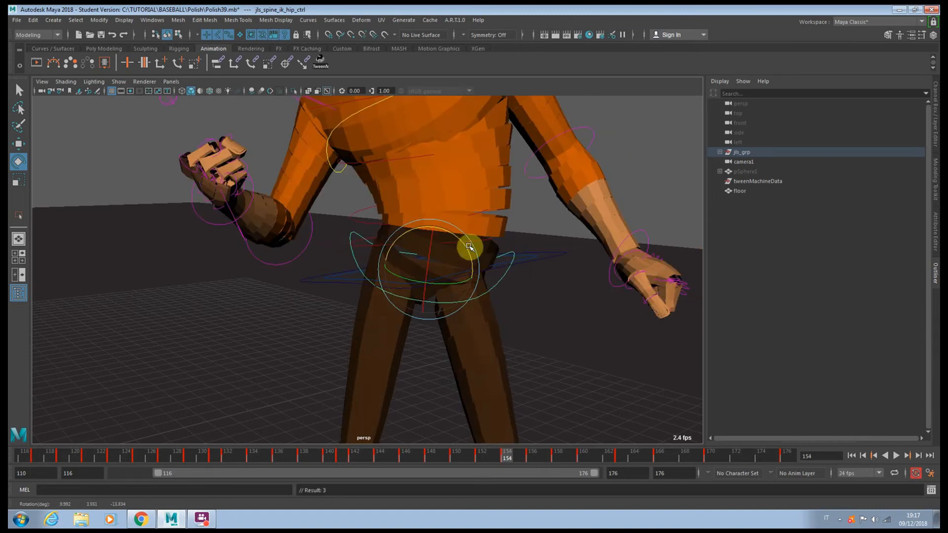
key(.)
key(.)
key(.)
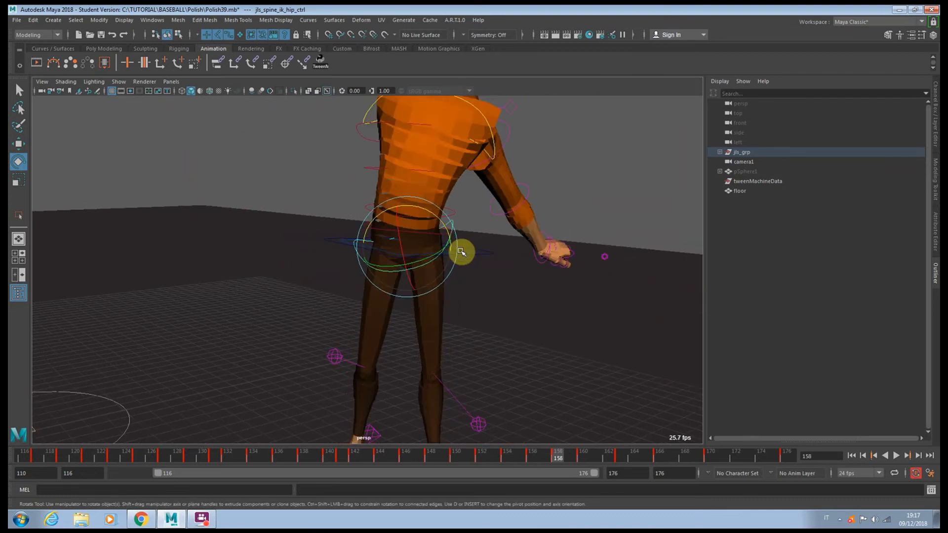
- Rotate the hip control to about 13.88, 2.74, 3.34 degrees at frame 156, and refine its rotation at frames 160 and 163
key(.)
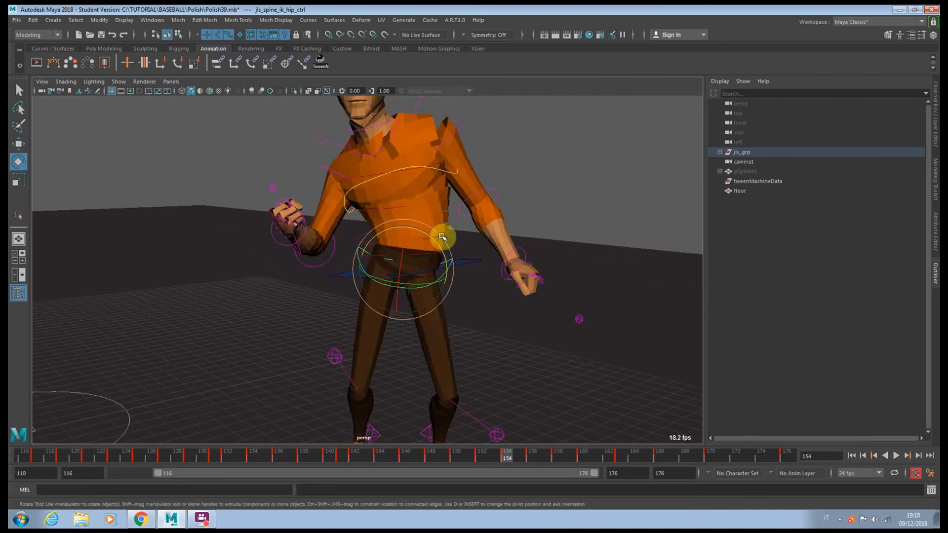
key(.)
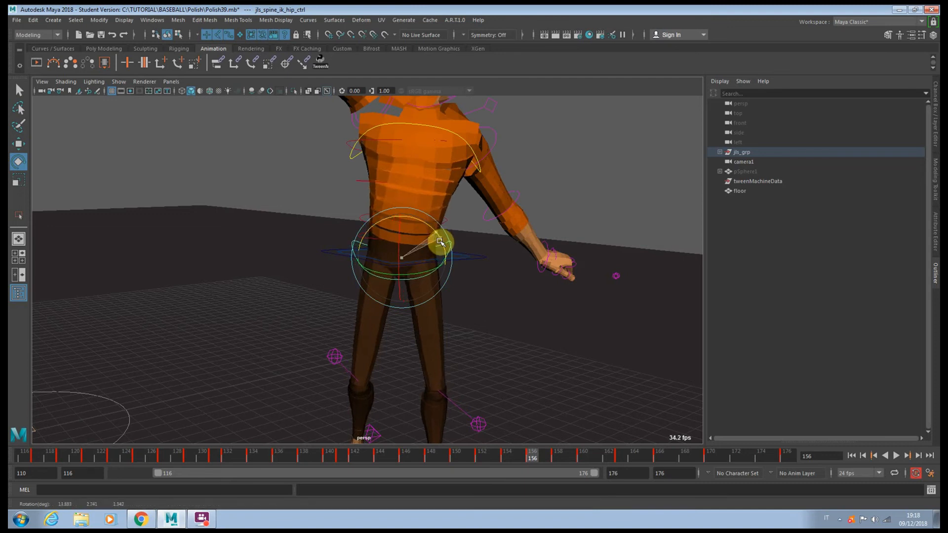
key(.)
key(.)
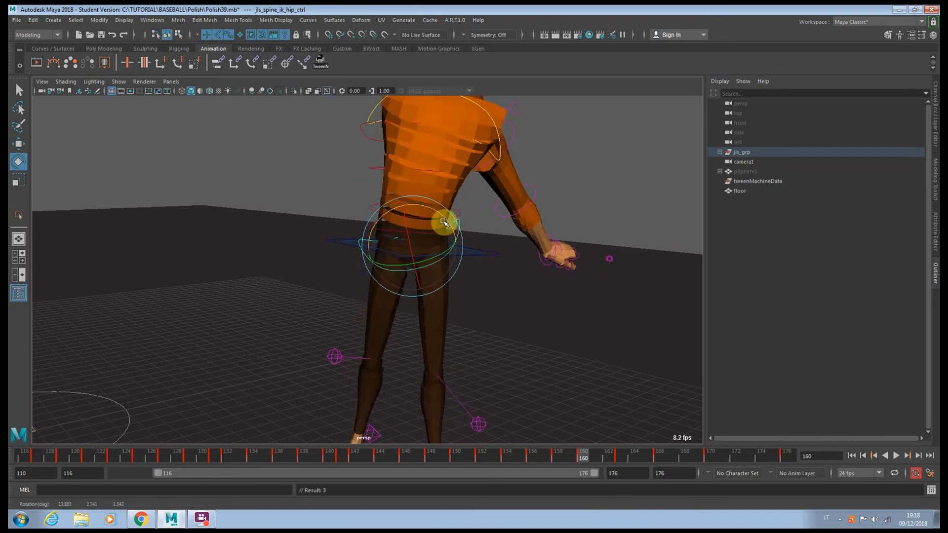
drag(443, 219, 442, 219)
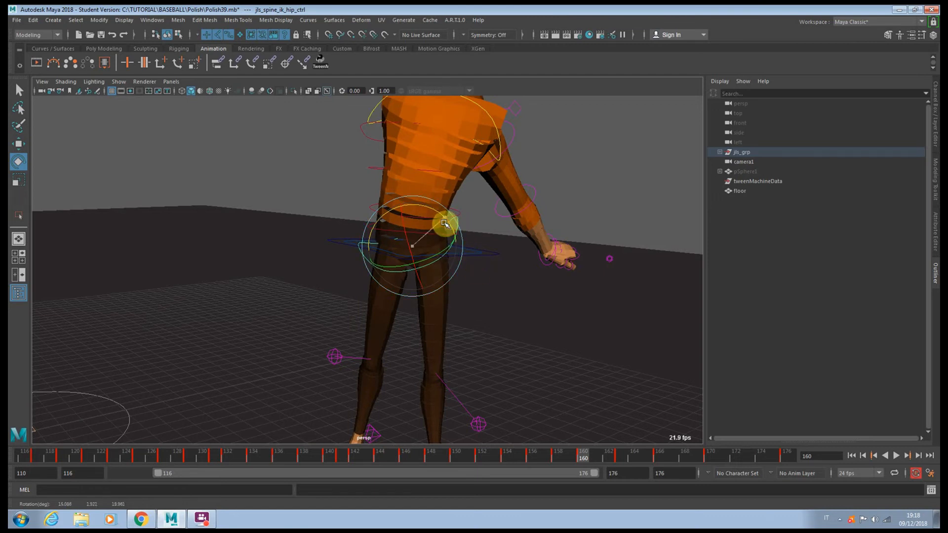
key(.)
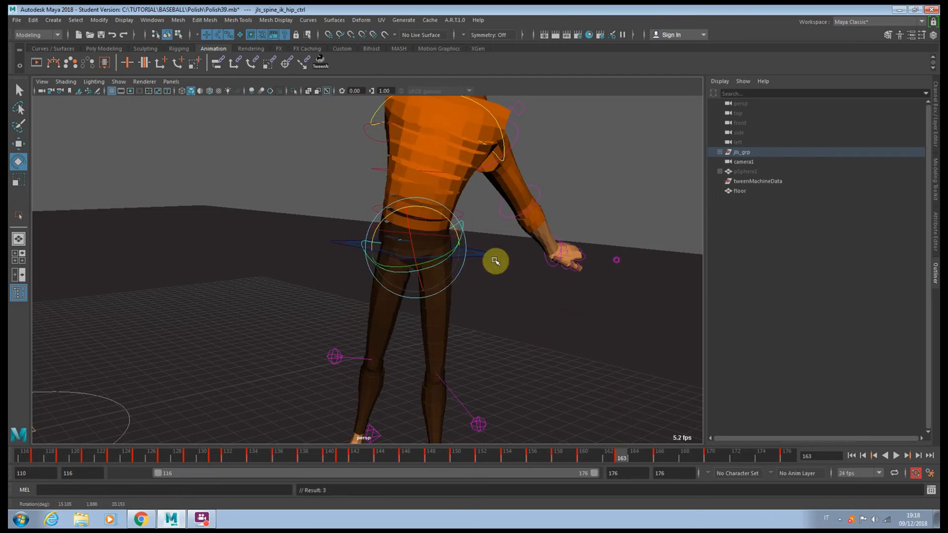
key(.)
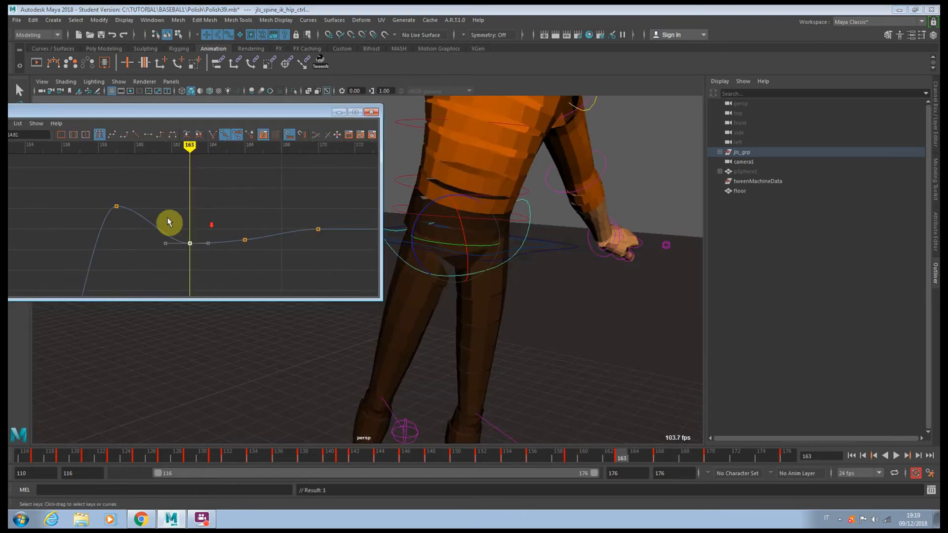
- In the Graph Editor, raise the hip curve's key at frame 163 and level the keys at 170 and 176 with frame 166
drag(170, 222, 198, 255)
middle_drag(198, 254, 192, 239)
alt+right_drag(201, 242, 245, 233)
drag(216, 204, 346, 249)
alt+right_drag(258, 250, 252, 247)
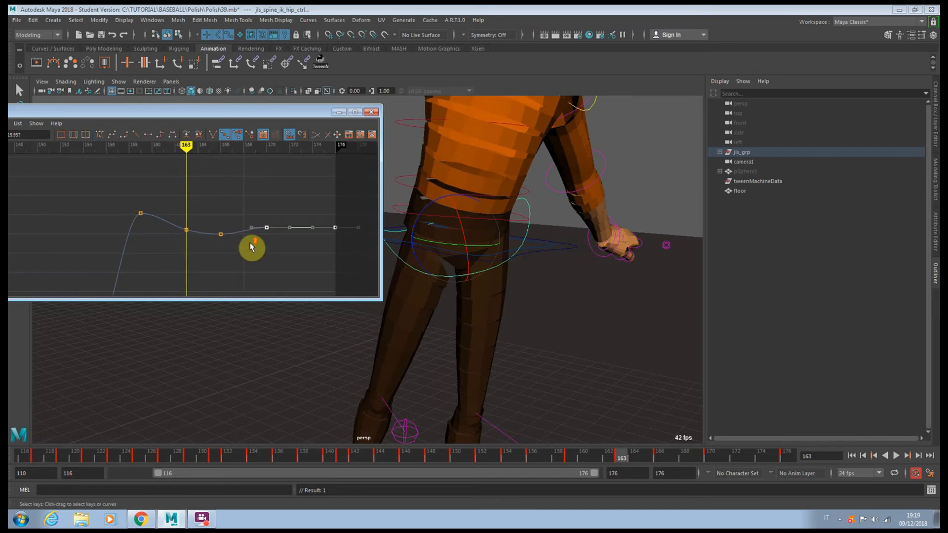
- Raise the hip curve's keys from frame 163 to 176 slightly, scrub to frame 175 and close the Graph Editor
drag(168, 209, 424, 286)
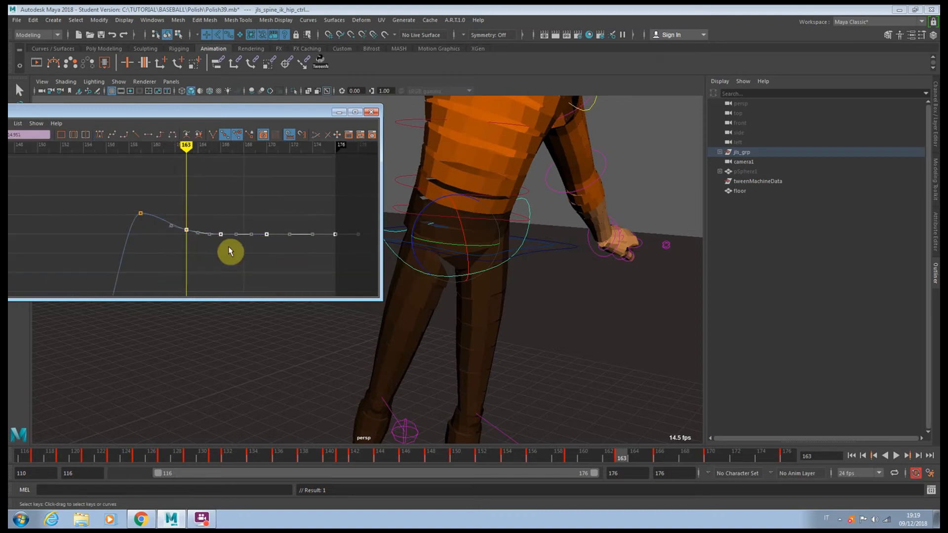
middle_drag(218, 246, 218, 243)
drag(642, 459, 779, 461)
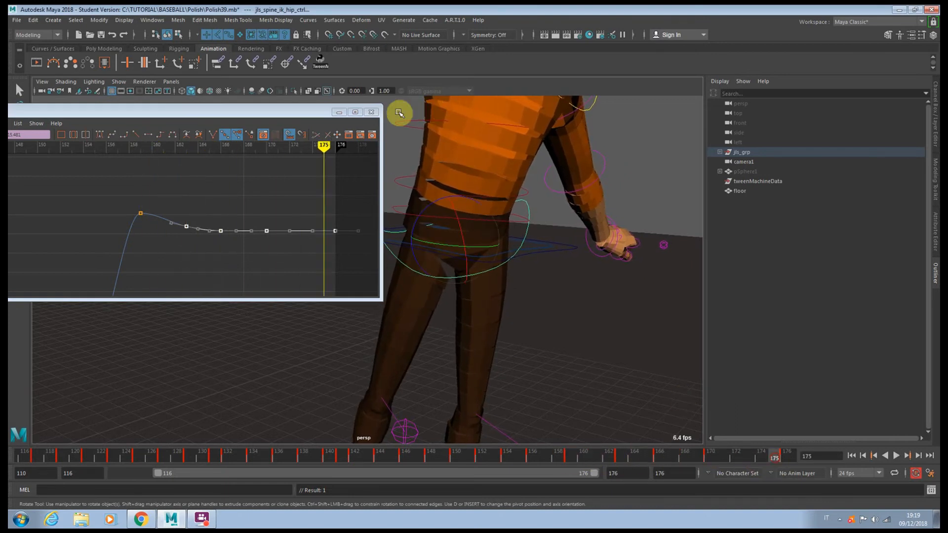
click(372, 111)
- Play back the animation to review the hip motion, and go to frame 127
alt+drag(350, 232, 367, 233)
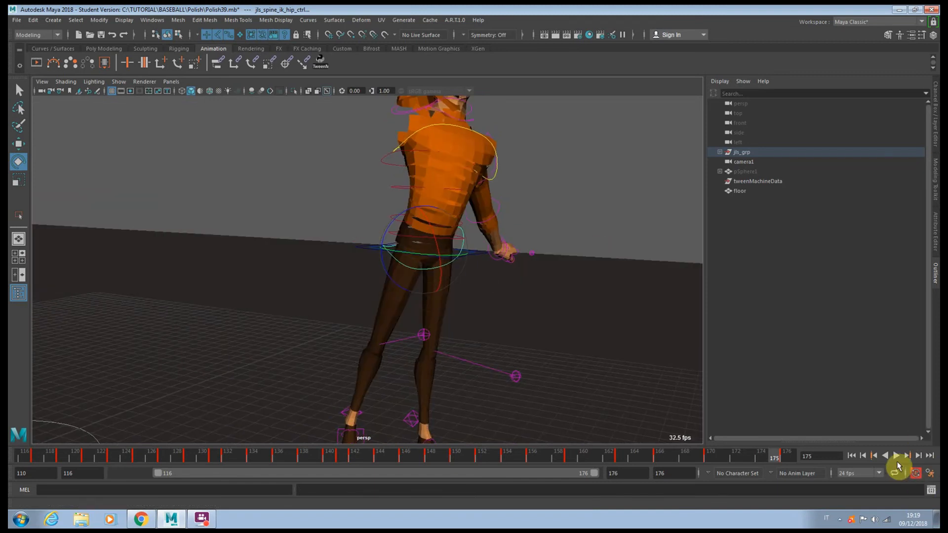
click(896, 456)
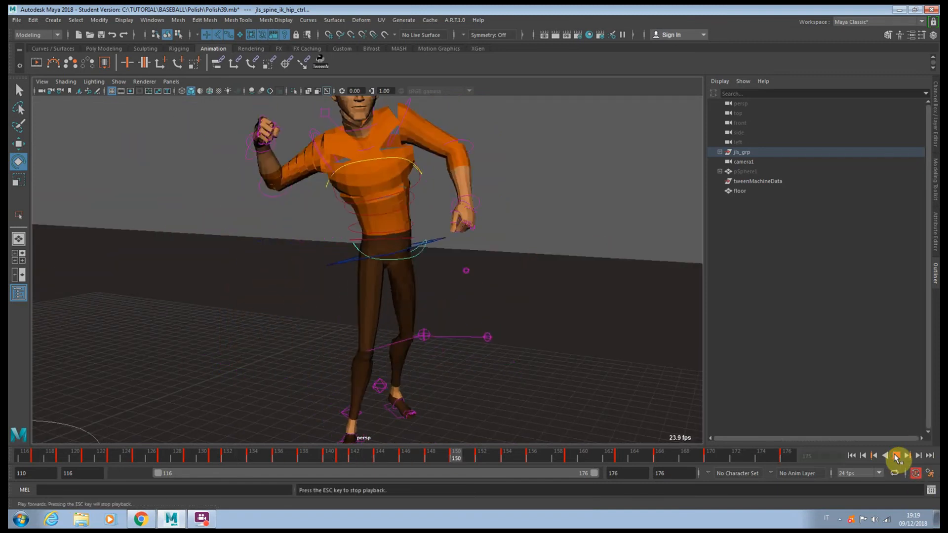
scroll(492, 347, up, 4)
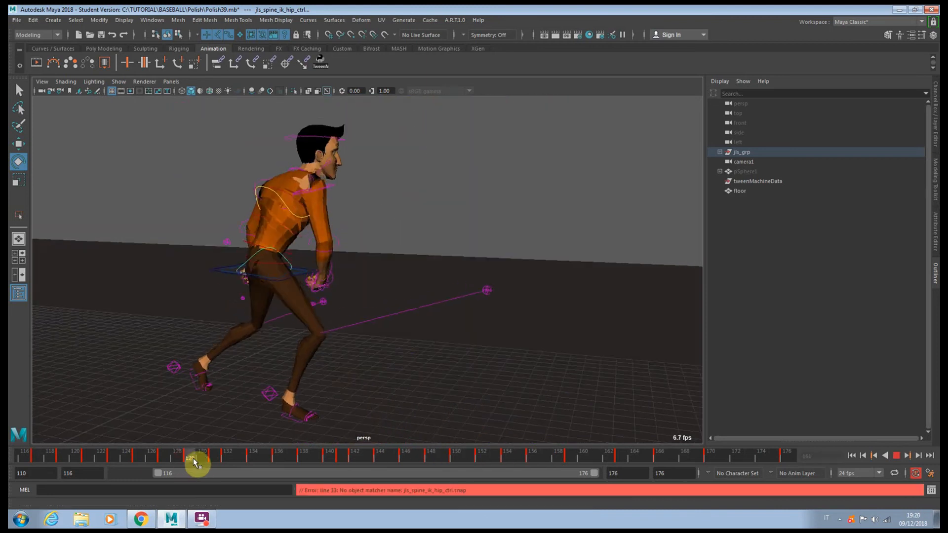
drag(194, 461, 161, 468)
key(period)
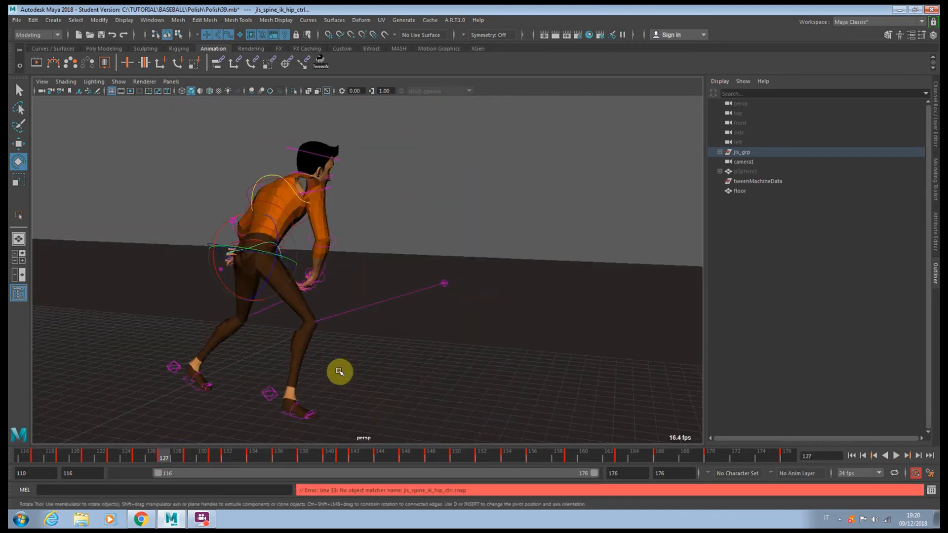
- Refine the hip control's rotation at frames 129 and 132 to smooth the body's rise out of the crouch
key(period)
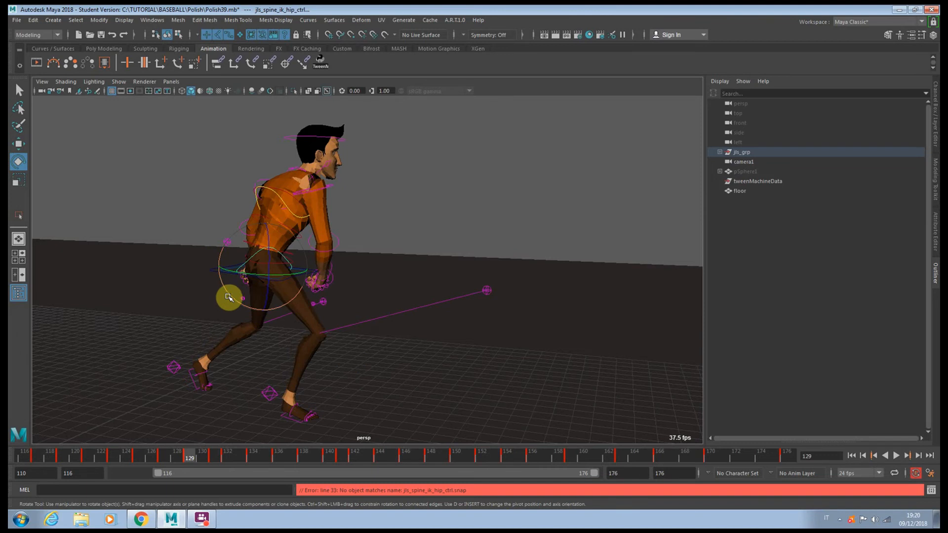
drag(229, 297, 253, 297)
key(period)
key(period)
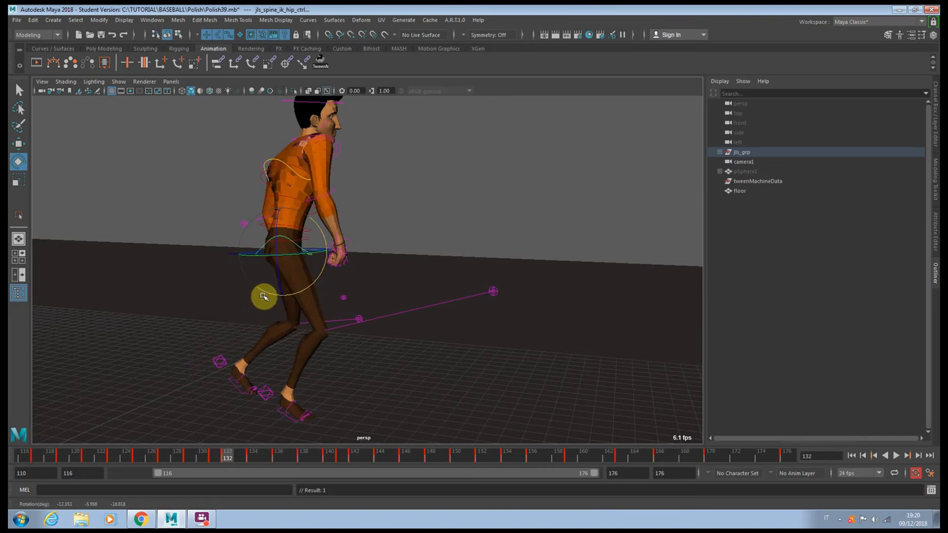
drag(311, 280, 321, 275)
key(period)
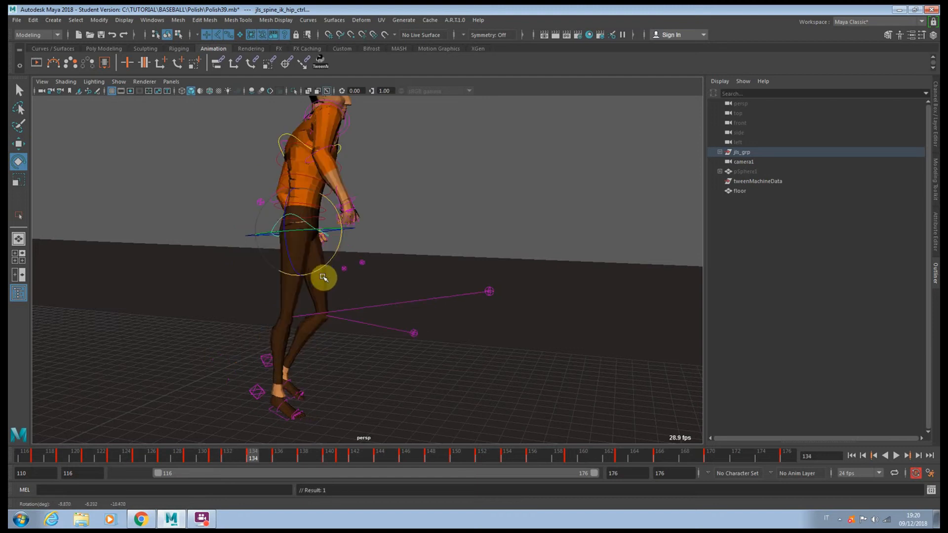
- Advance through the keys from frame 134 to 142, refining the hip control's rotation along the way
key(period)
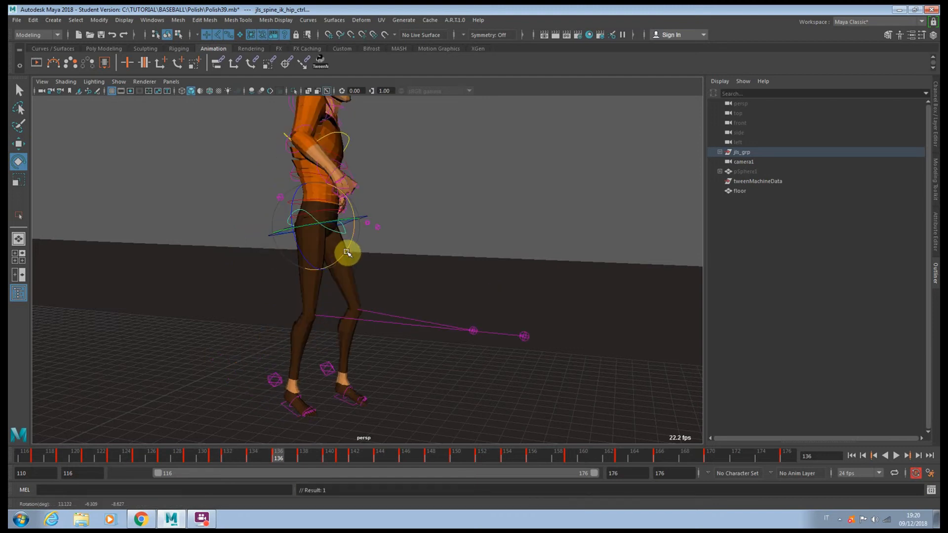
key(period)
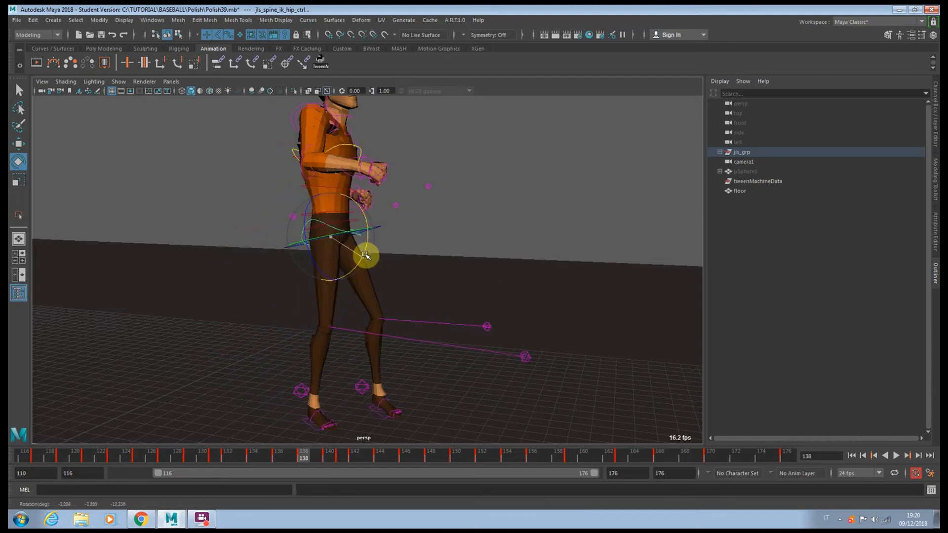
key(period)
key(period)
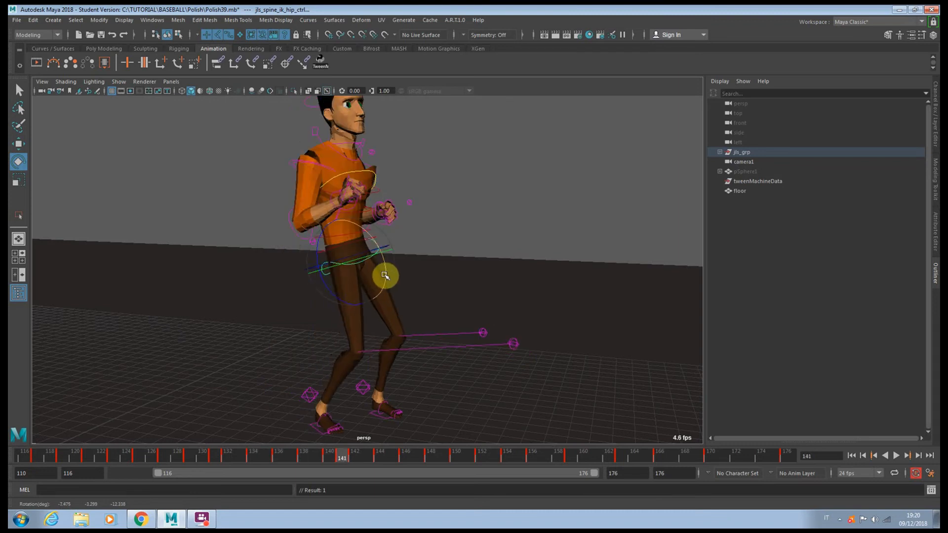
key(comma)
key(period)
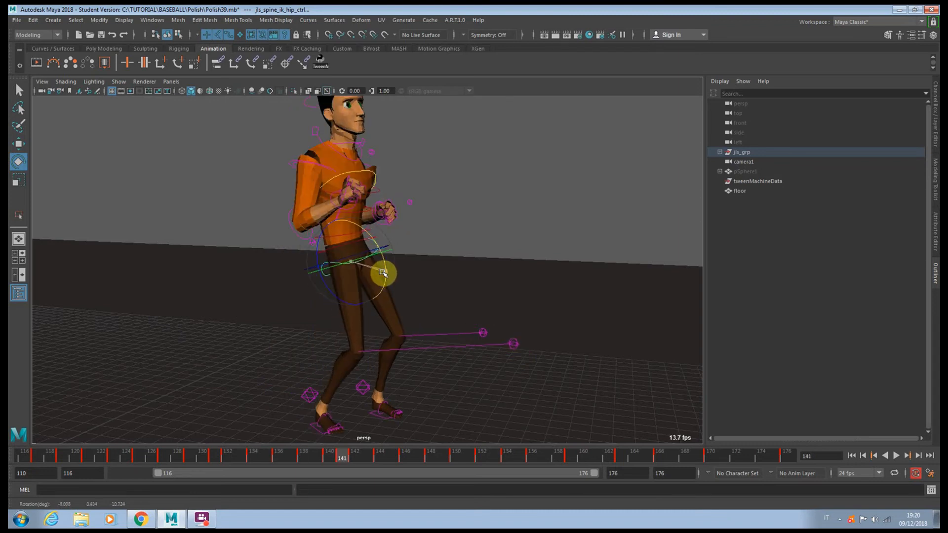
key(period)
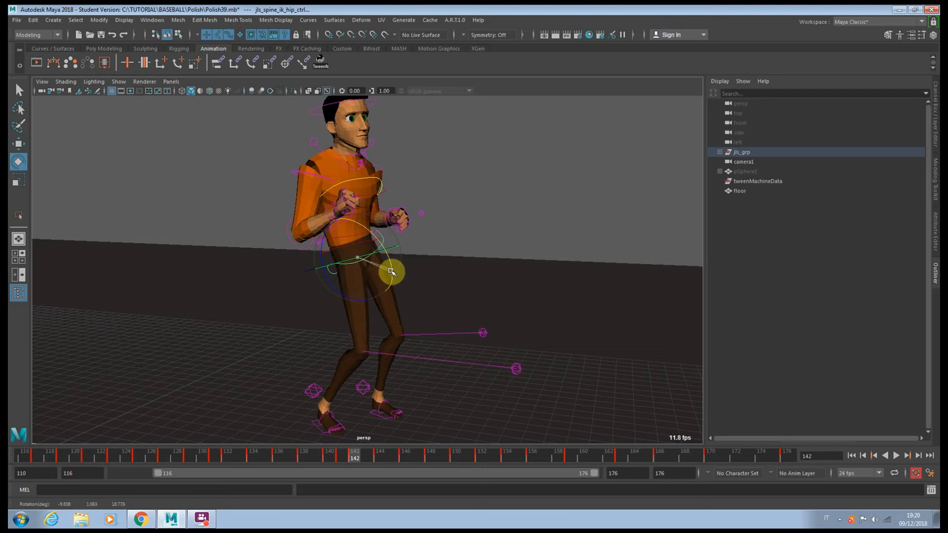
key(period)
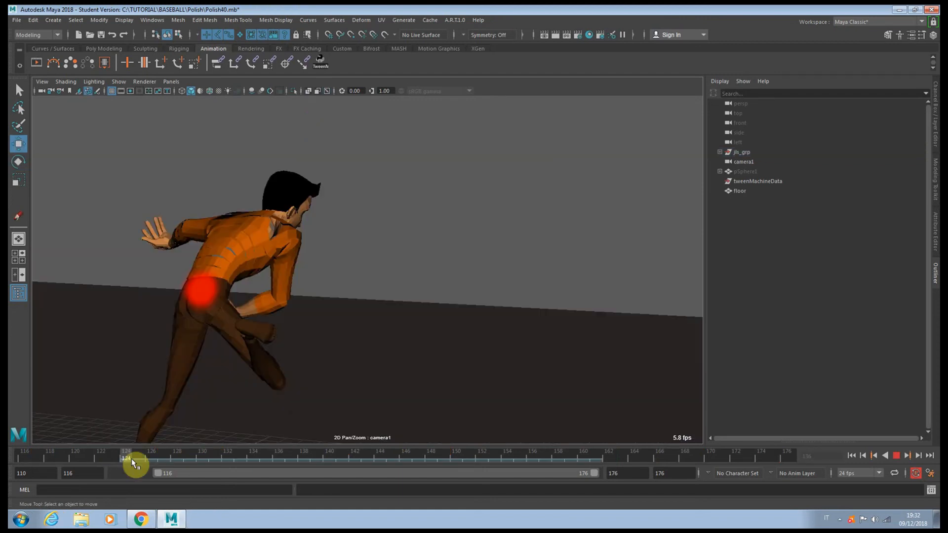
- Select the spine shoulder control at frame 136 and create an editable motion trail for it, shown in the camera view
drag(132, 463, 278, 454)
click(278, 258)
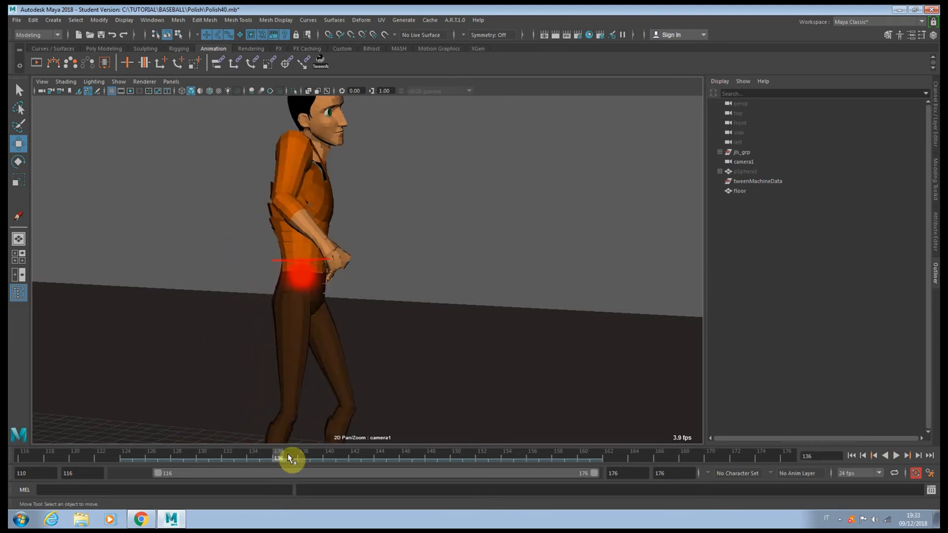
key(space)
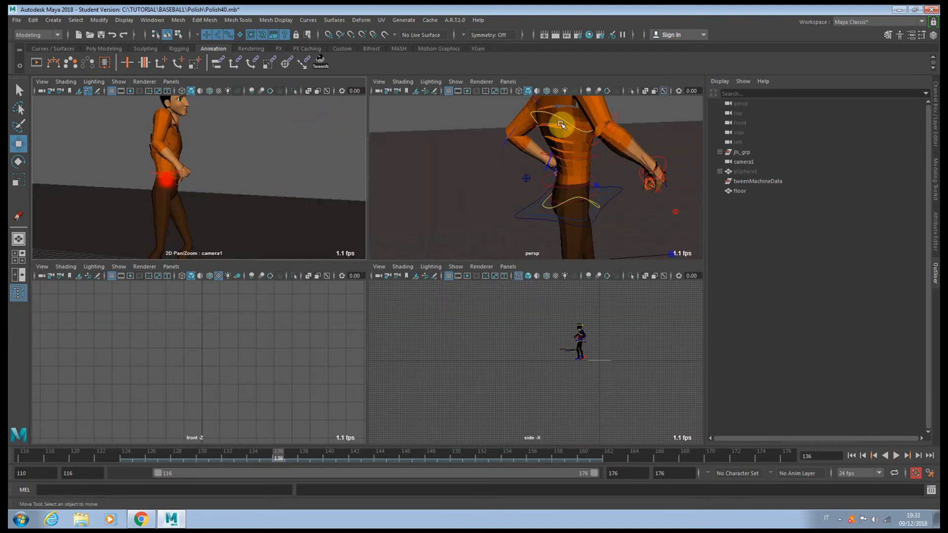
click(558, 117)
key(space)
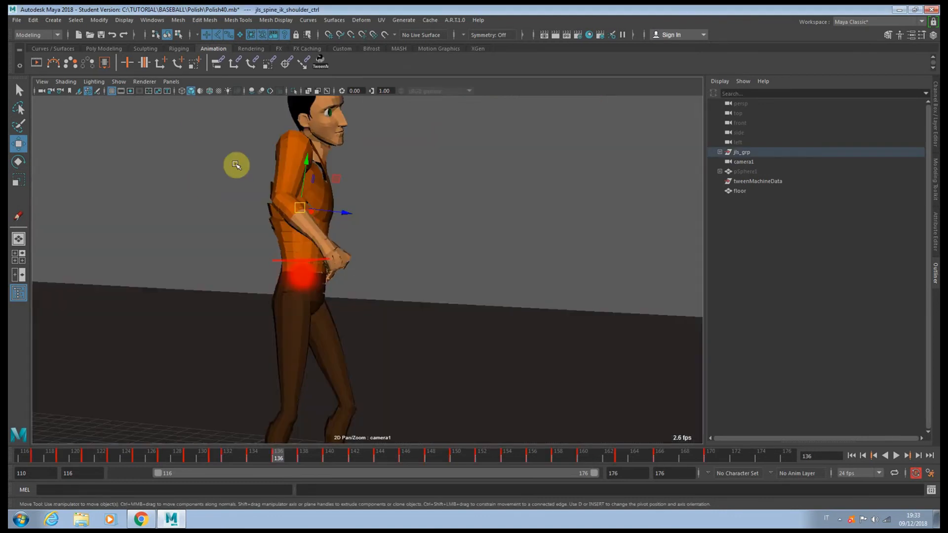
click(56, 63)
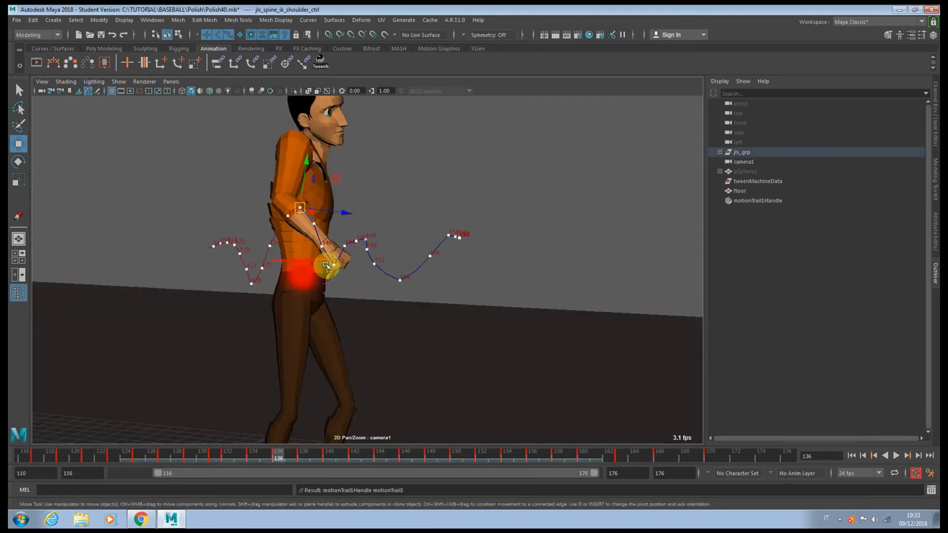
right_drag(314, 266, 421, 275)
middle_drag(321, 275, 378, 296)
right_drag(379, 297, 525, 314)
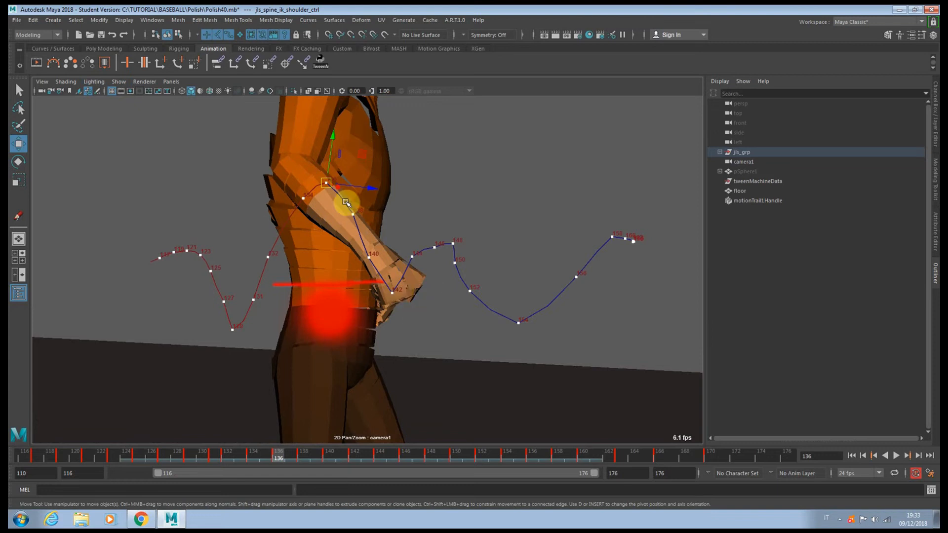
- Check the shoulder control's arc from frame 127 to 131, lower the control at frame 130 and raise it slightly at frame 129
drag(206, 461, 168, 461)
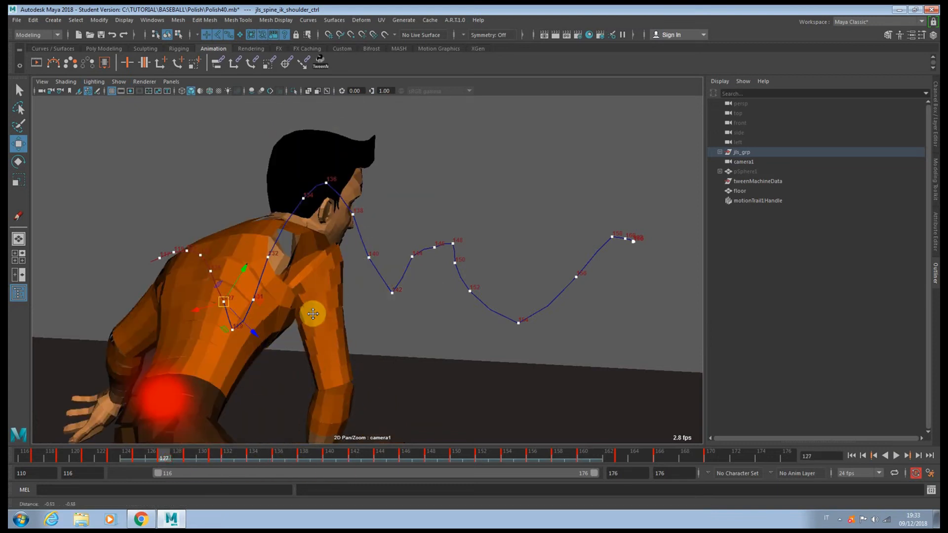
middle_drag(247, 345, 277, 382)
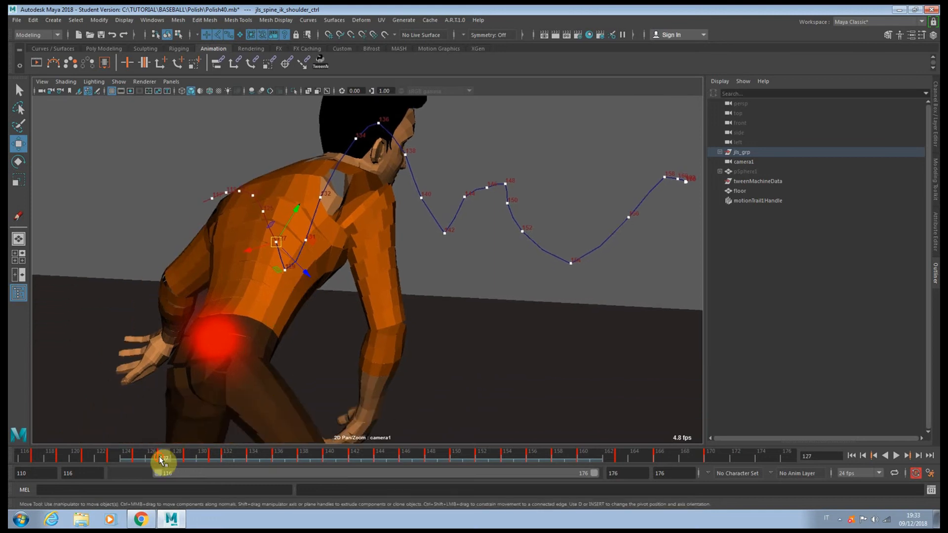
drag(161, 460, 190, 458)
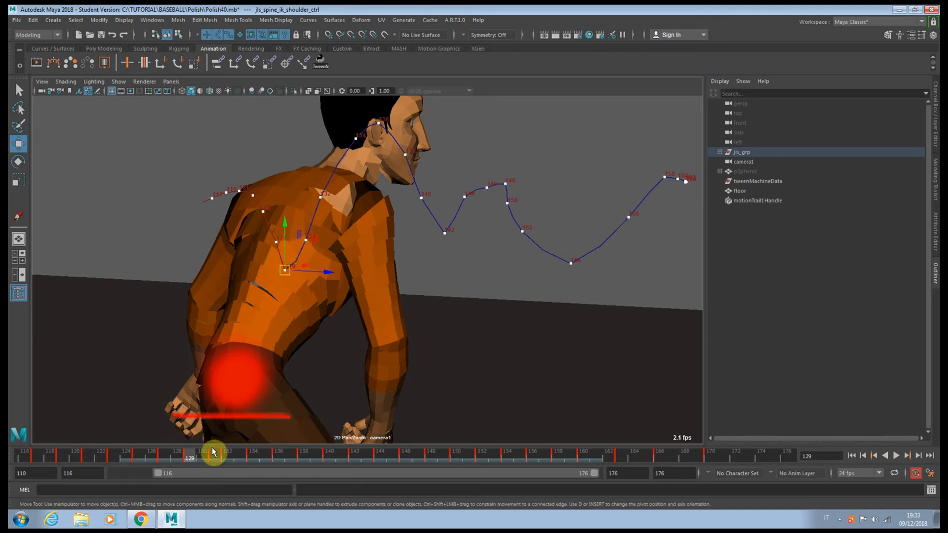
drag(203, 456, 206, 455)
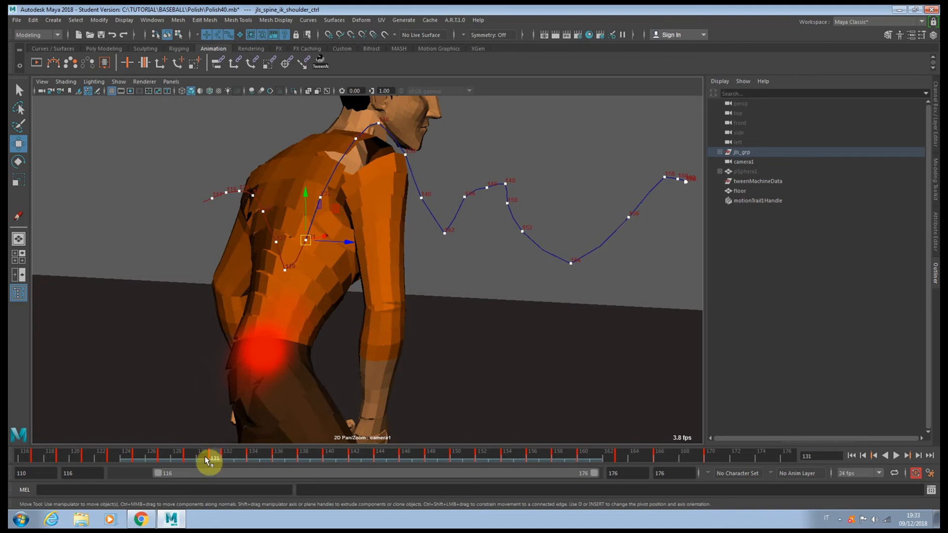
click(286, 263)
drag(299, 245, 294, 252)
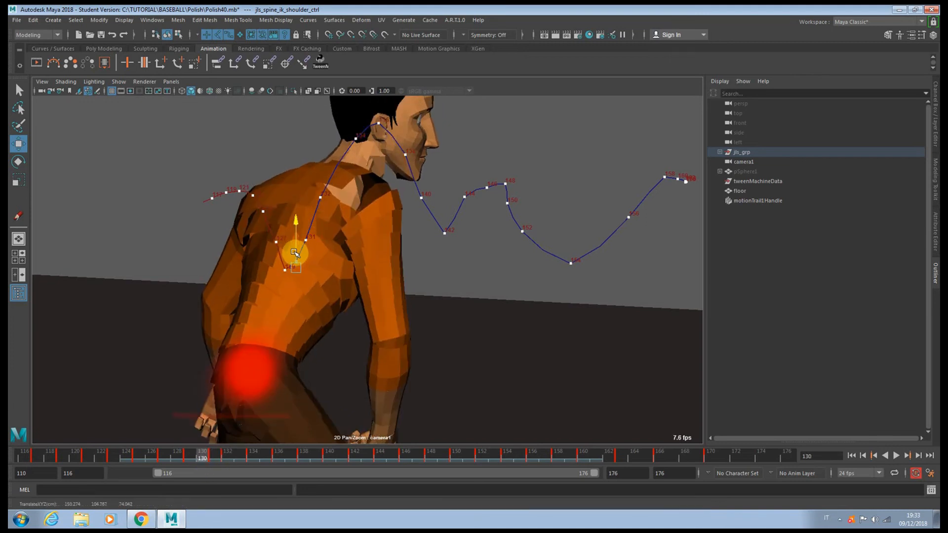
click(191, 455)
drag(286, 249, 288, 241)
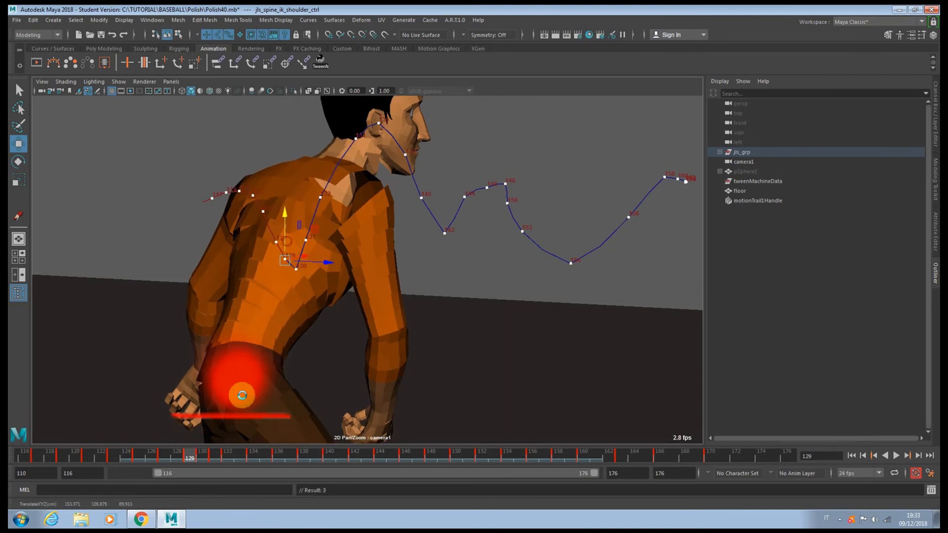
- Lower the shoulder control slightly at frames 131 and 132 to round the bottom of its arc
click(203, 459)
click(216, 459)
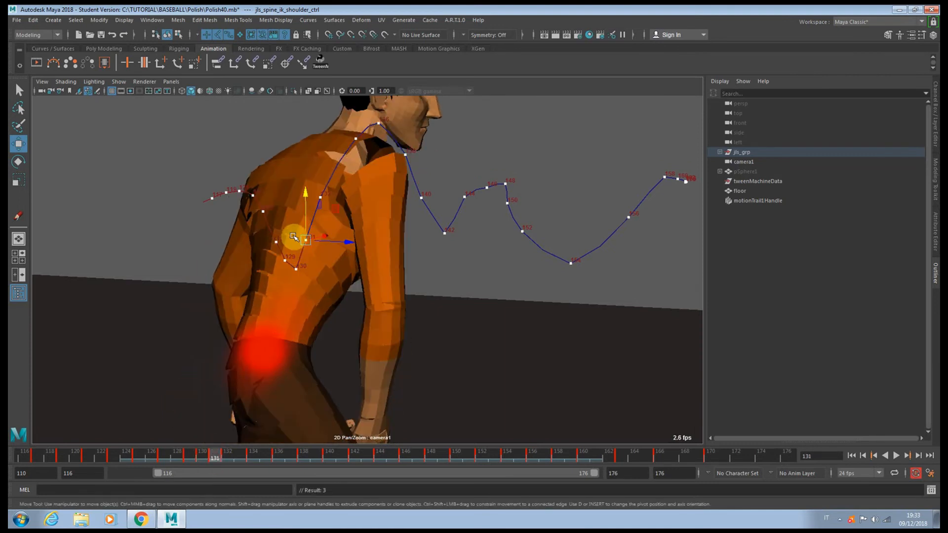
drag(304, 221, 304, 234)
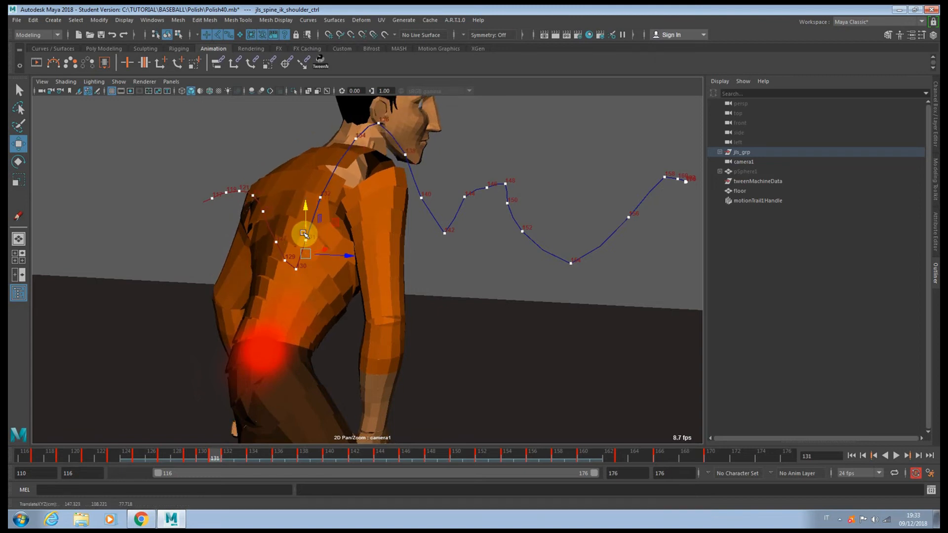
click(227, 457)
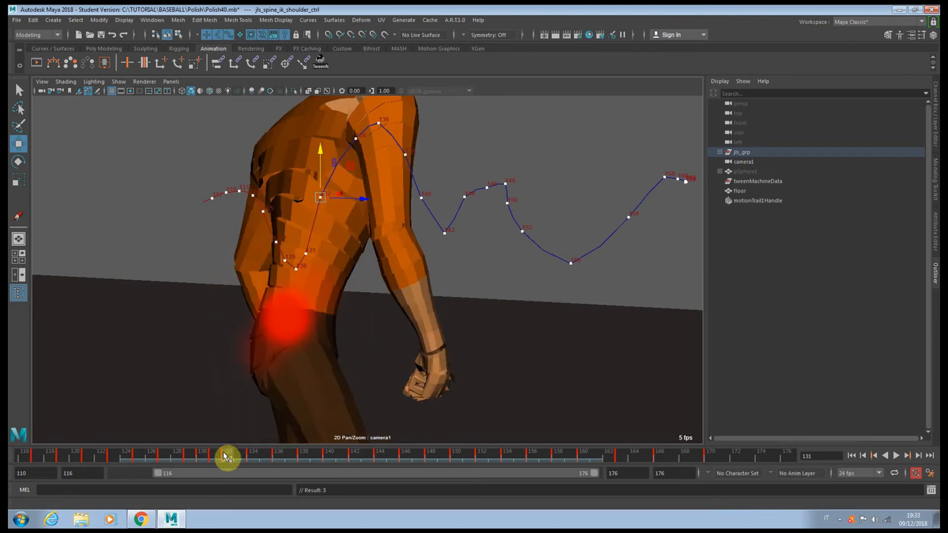
drag(309, 171, 318, 184)
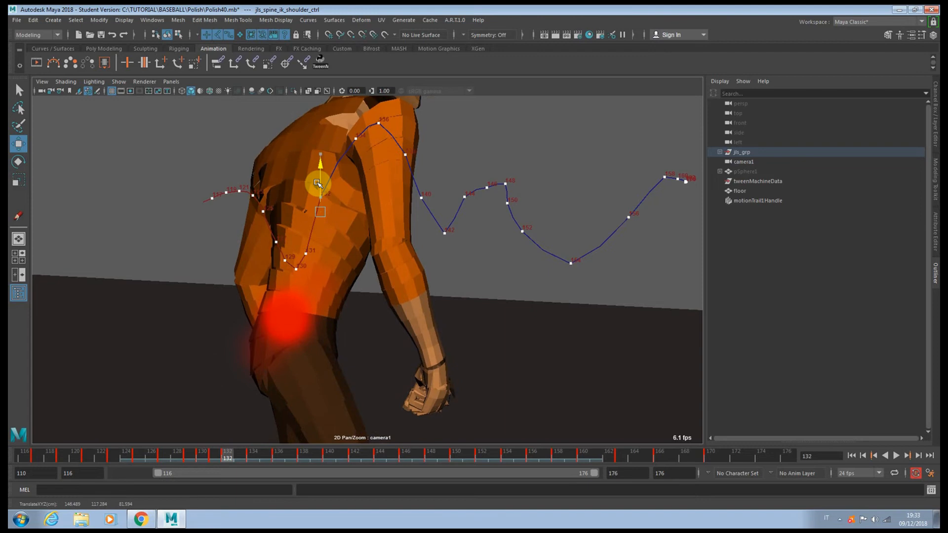
- Raise the shoulder control at frames 138 and 137 to round the peak of its motion trail
drag(236, 453, 266, 453)
alt+right_drag(421, 241, 382, 297)
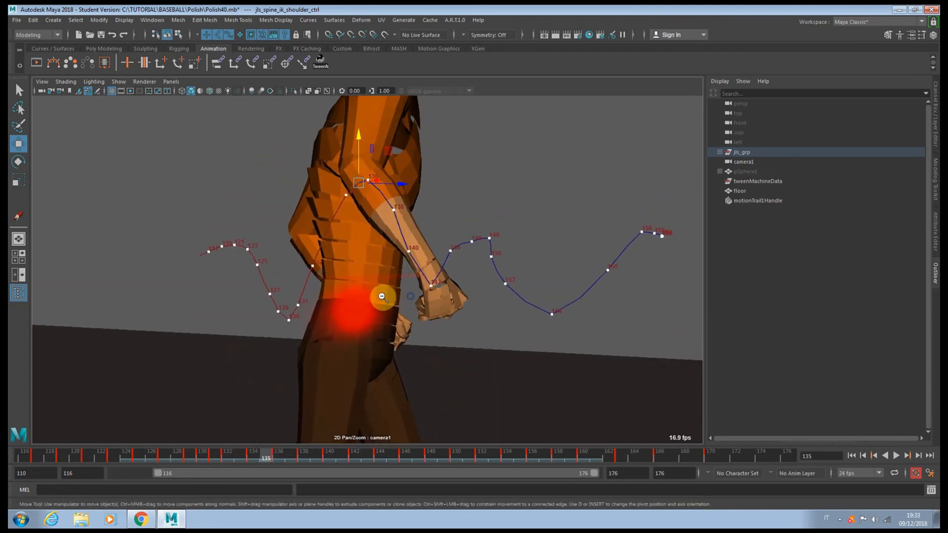
click(276, 452)
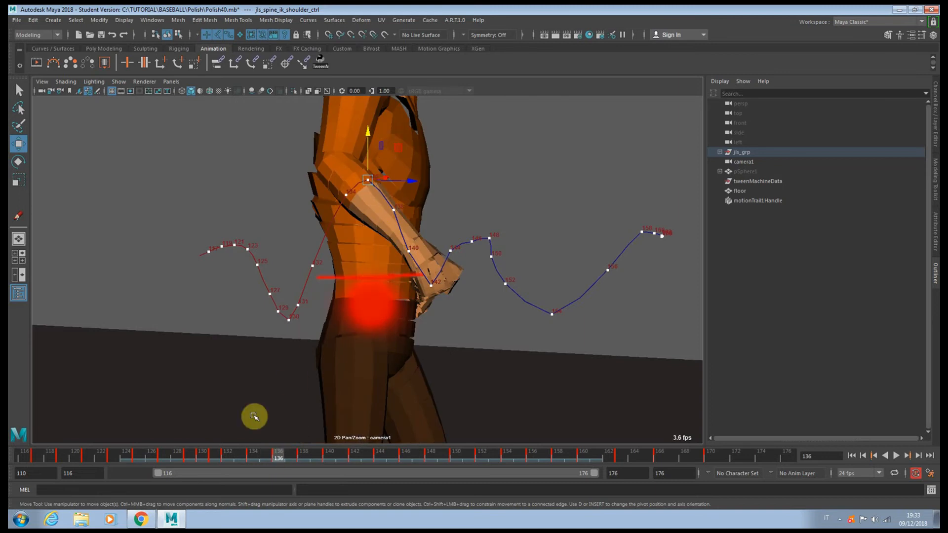
click(292, 454)
click(308, 455)
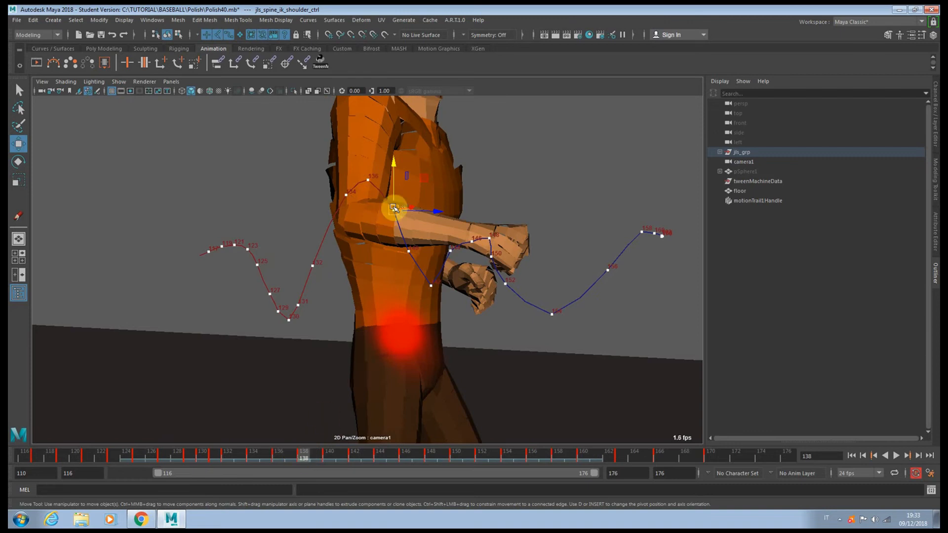
drag(393, 202, 389, 186)
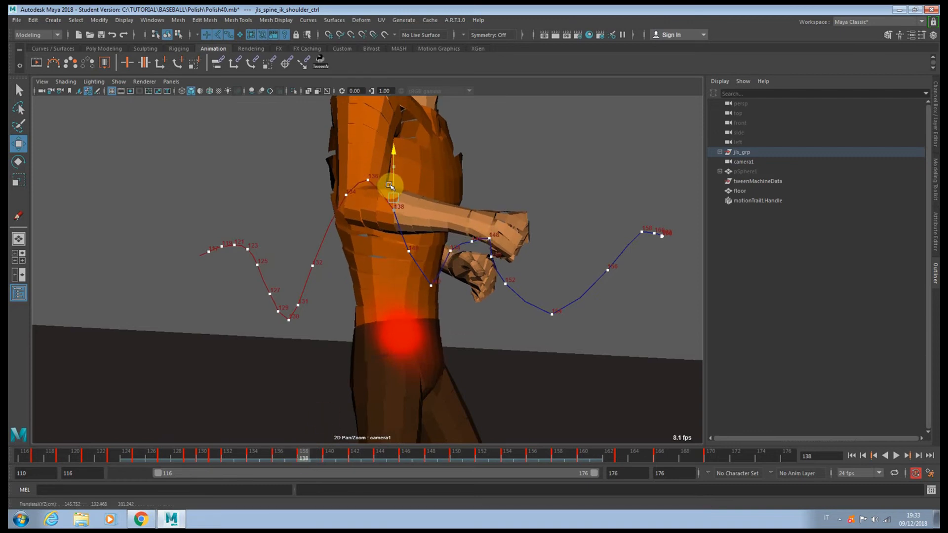
click(290, 456)
drag(380, 156, 380, 150)
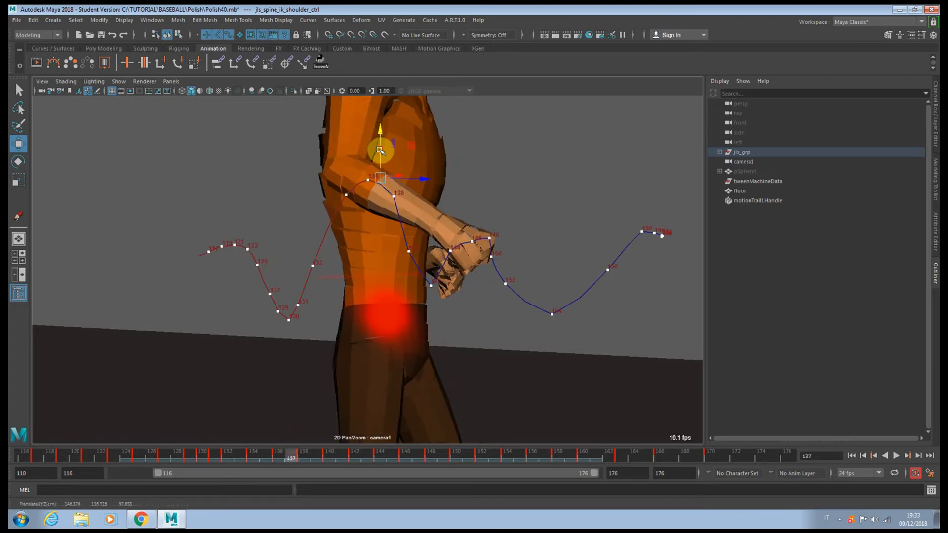
- Lower the shoulder control at frames 136 and 134, then fine-tune its height at frame 137 to even out the arc
key(alt+comma)
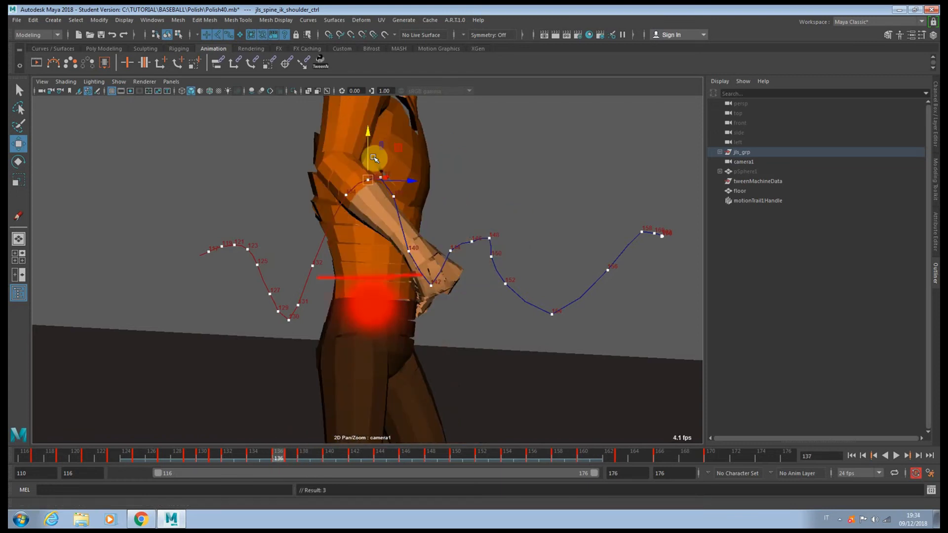
drag(368, 157, 349, 189)
key(comma)
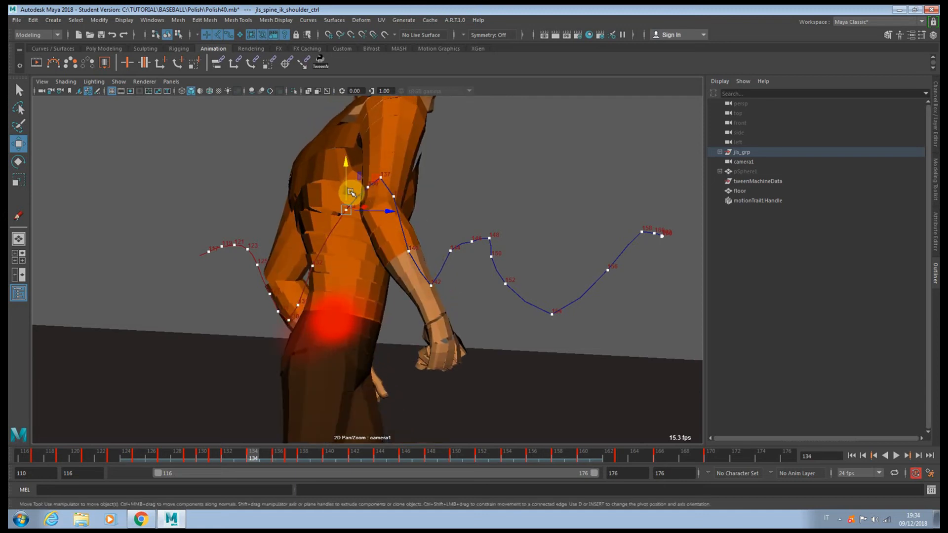
click(351, 191)
click(351, 191)
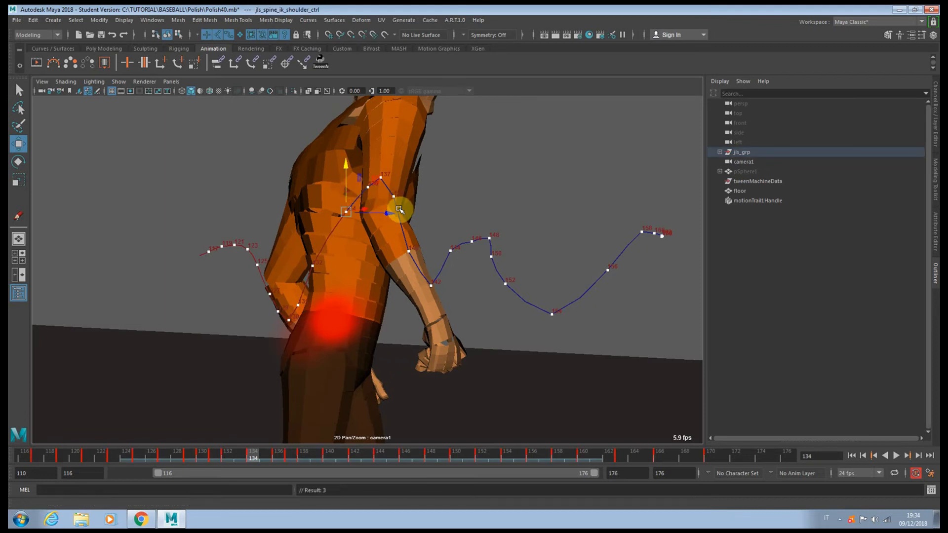
key(period)
drag(399, 190, 345, 195)
key(comma)
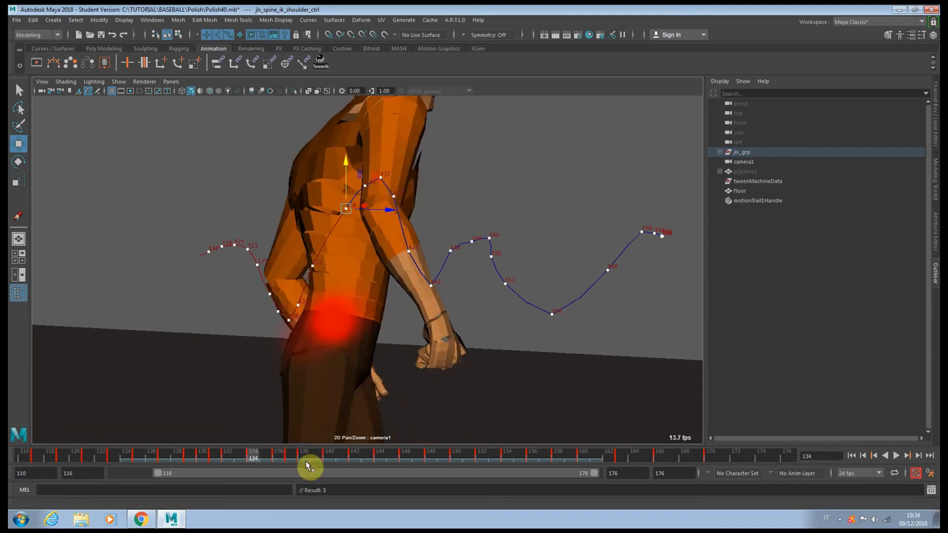
mouse_move(264, 459)
mouse_down()
mouse_move(287, 459)
mouse_move(296, 447)
mouse_up()
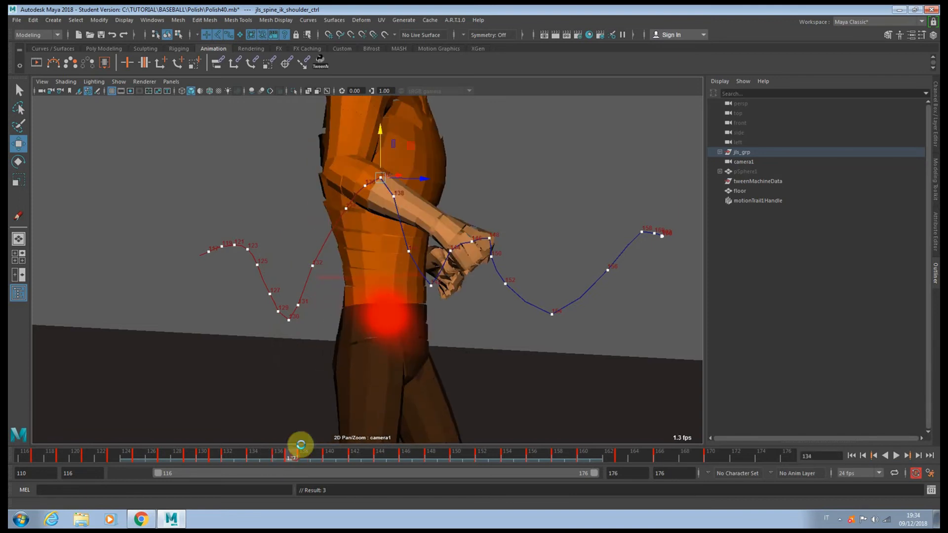
drag(379, 159, 378, 159)
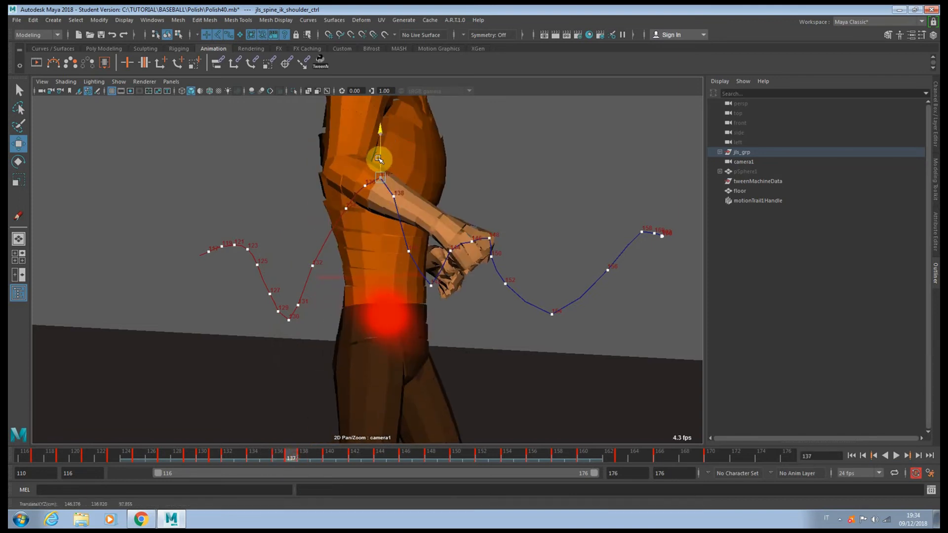
- Key the shoulder control at frame 137, and raise it slightly and key it at frame 138
key(s)
click(304, 456)
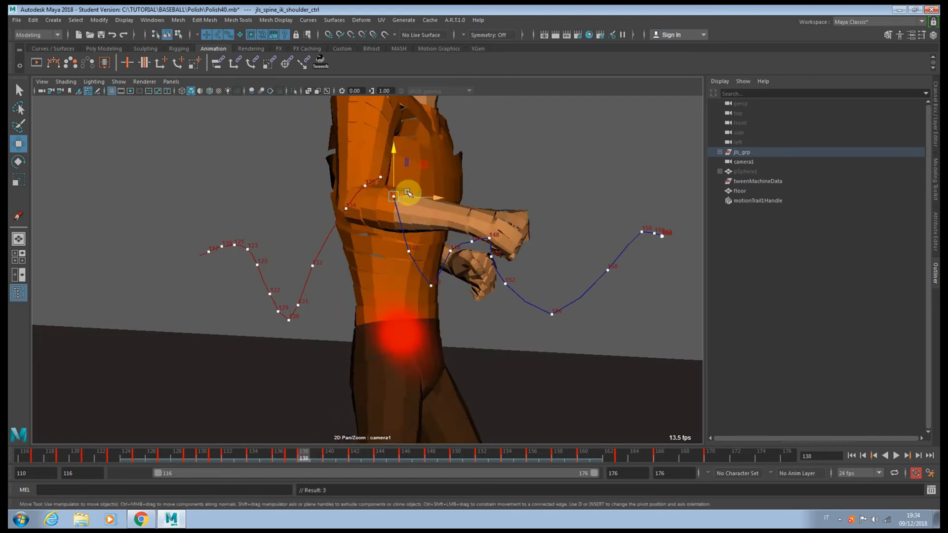
drag(394, 178, 394, 174)
key(s)
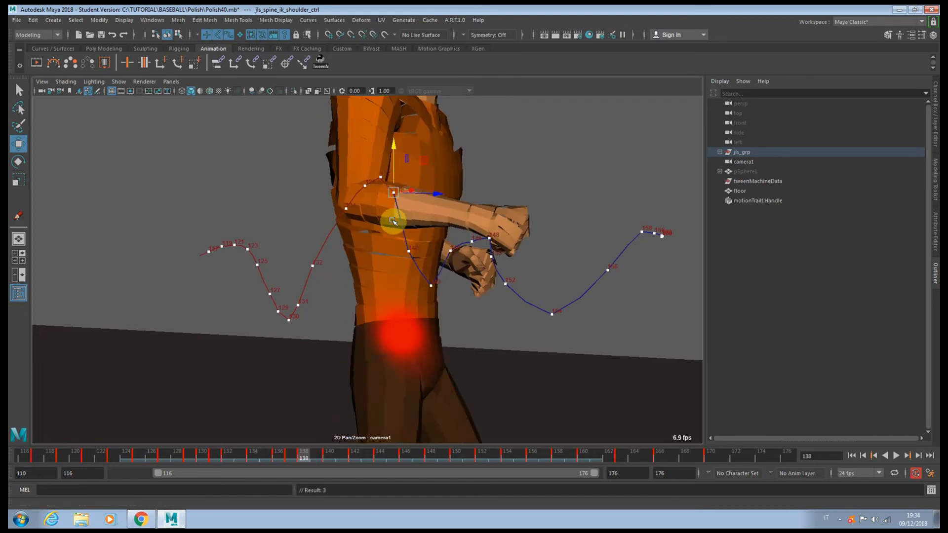
click(316, 454)
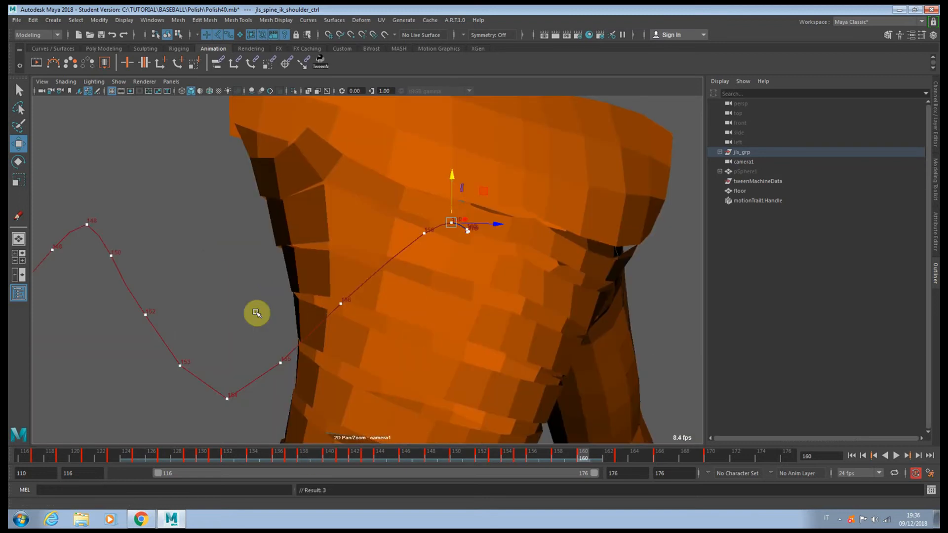
- Review the full motion trail of the spine shoulder control and delete the trail from the scene
middle_drag(262, 304, 580, 290)
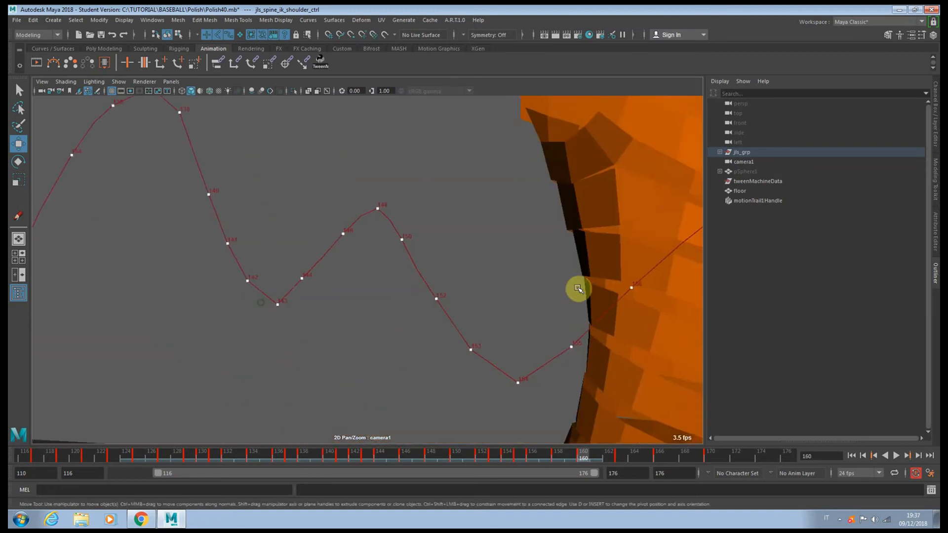
right_drag(580, 290, 61, 267)
middle_drag(67, 267, 120, 273)
right_drag(409, 277, 283, 278)
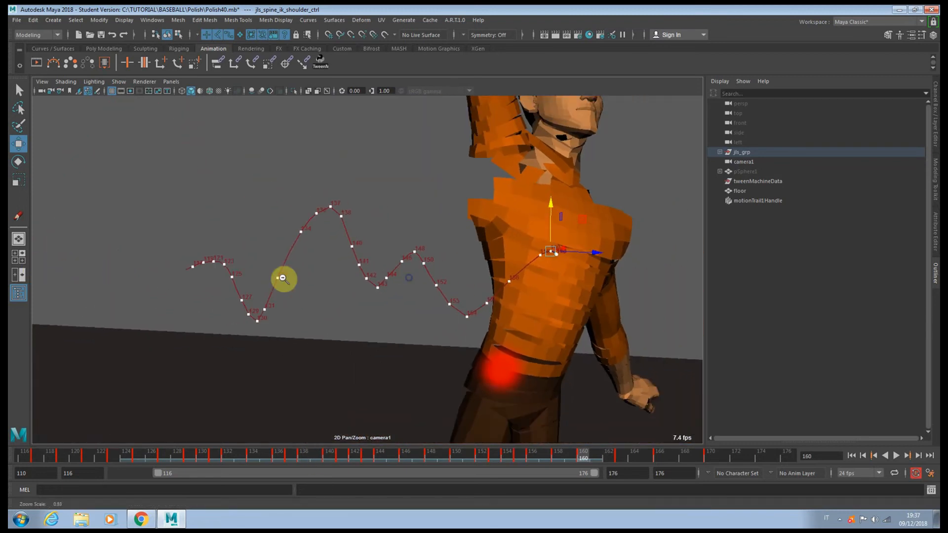
click(741, 200)
key(Delete)
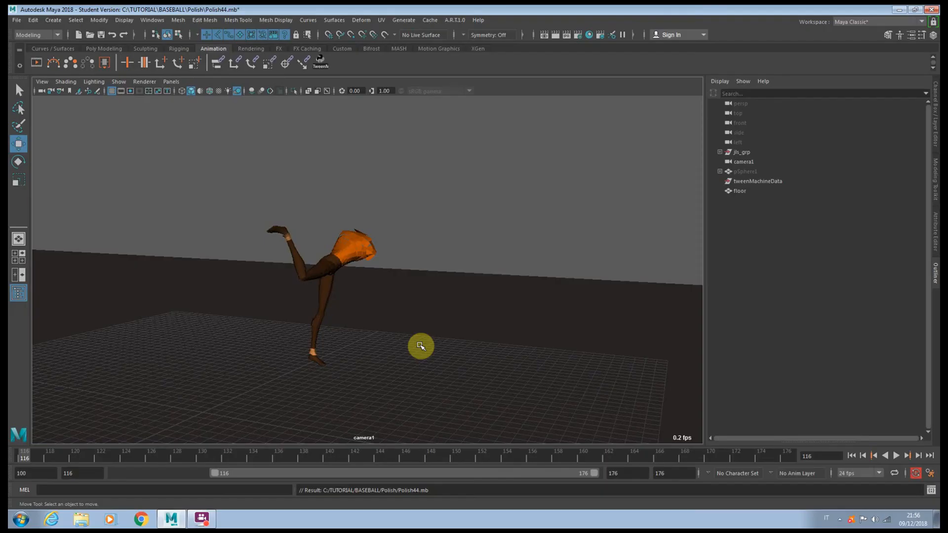
- Scrub through the torso animation, select the spine shoulder control in the perspective view and recheck its motion in the camera view
drag(100, 461, 469, 446)
drag(513, 446, 608, 444)
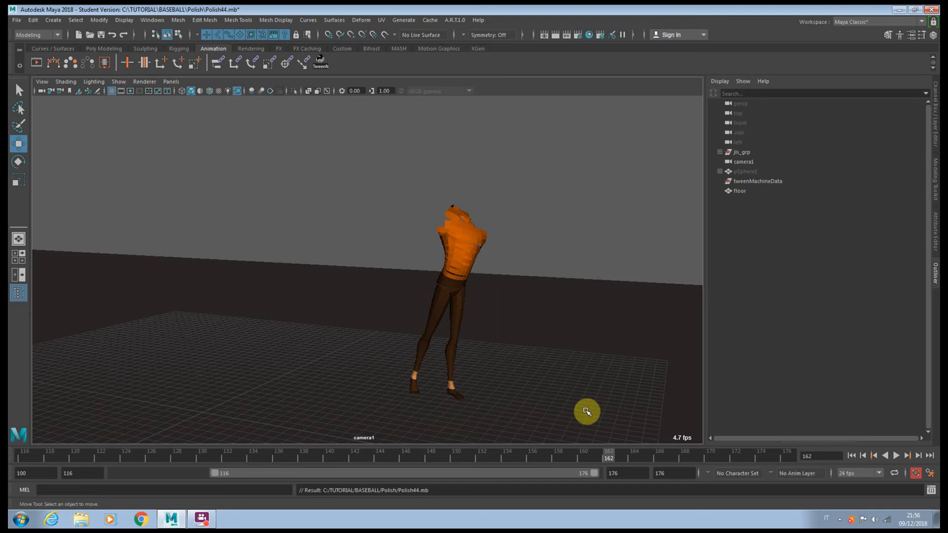
key(space)
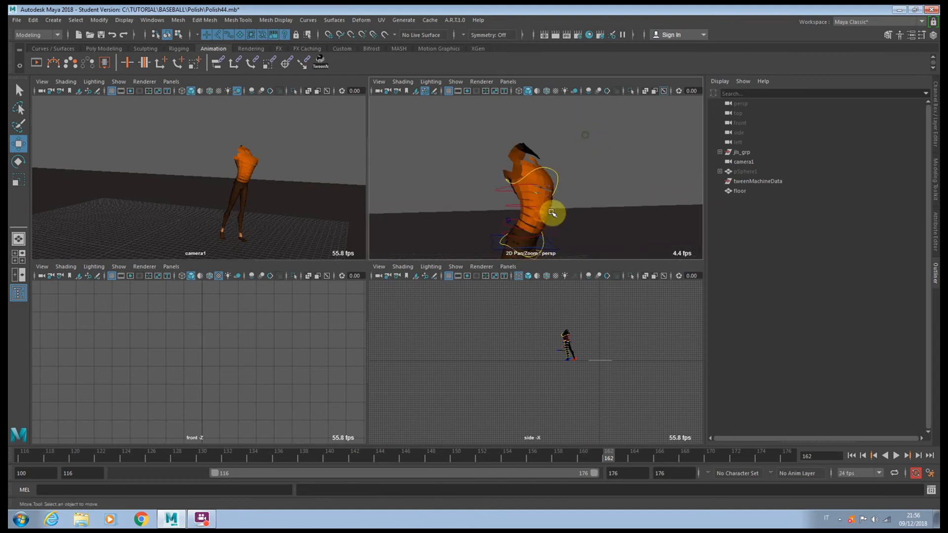
key(space)
click(400, 254)
click(400, 254)
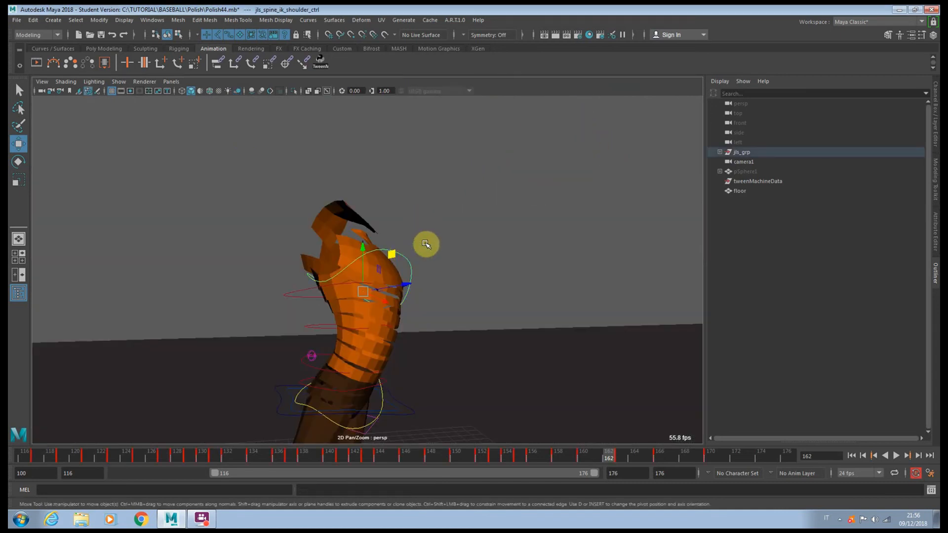
key(space)
key(space)
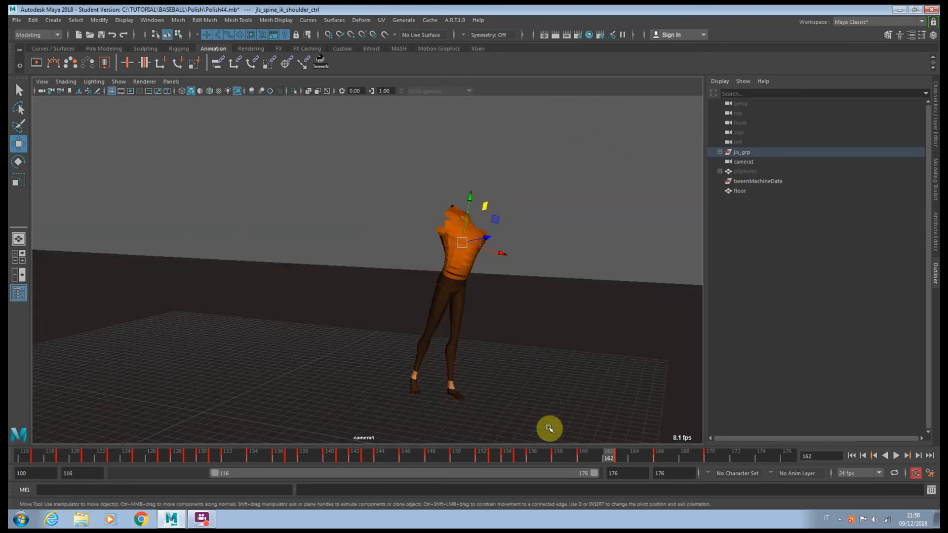
mouse_move(494, 459)
mouse_down()
mouse_move(442, 459)
mouse_move(555, 459)
mouse_move(502, 457)
mouse_move(545, 457)
mouse_up()
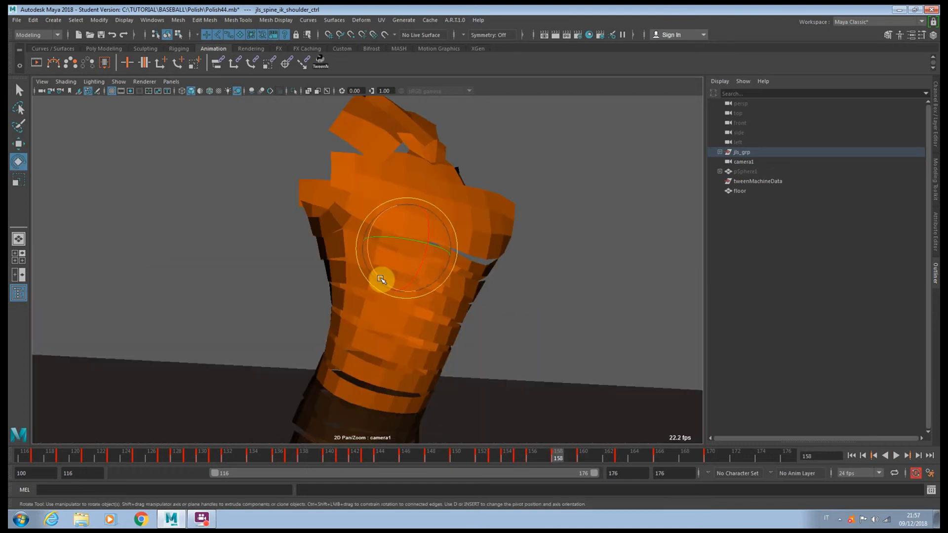
drag(383, 280, 375, 274)
key(ctrl+z)
key(ctrl+z)
- Lower the shoulder control's Z rotation key at frame 158 slightly on its animation curve
drag(504, 452, 565, 455)
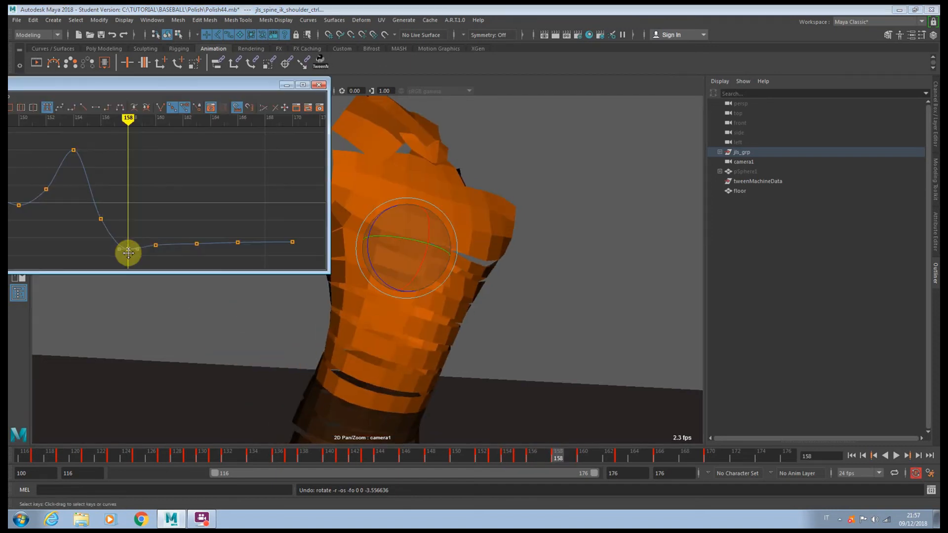
drag(128, 253, 130, 257)
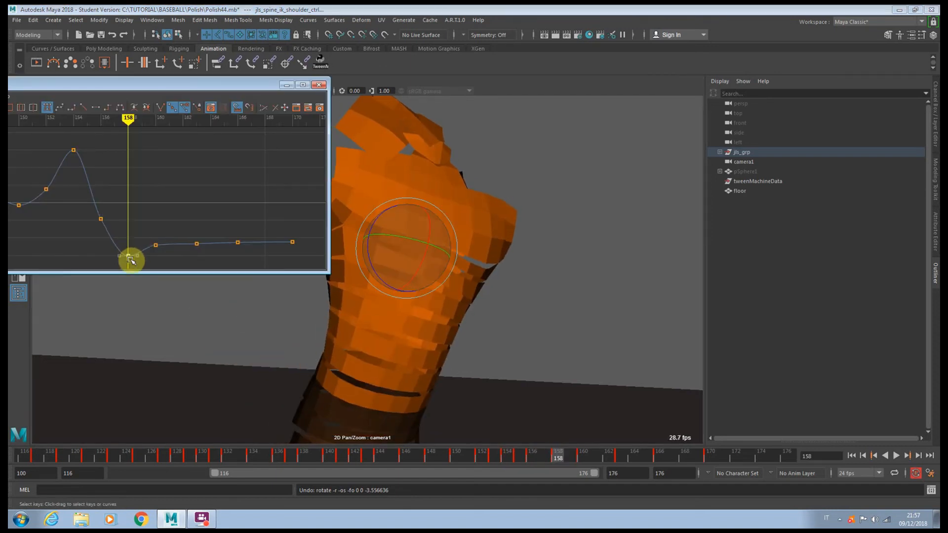
key(f)
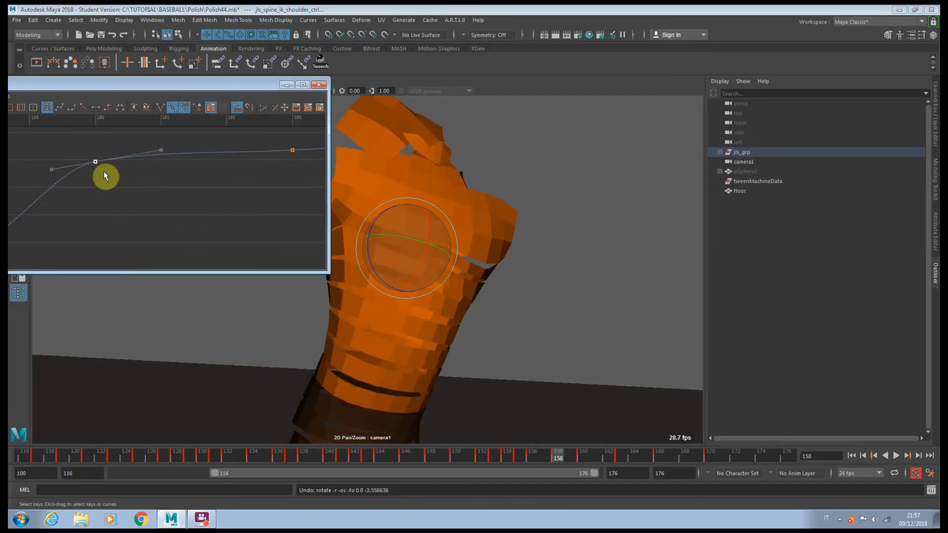
scroll(104, 173, down, 5)
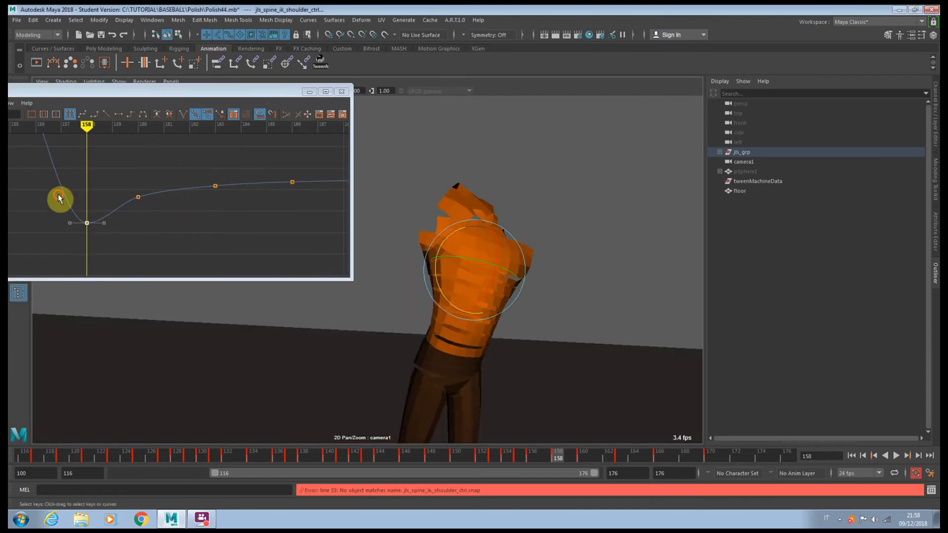
- Lower the shoulder control's Z rotation keys at frames 158 and 160, undo the excess change and scrub back to frame 158
drag(59, 199, 96, 231)
middle_drag(88, 226, 87, 254)
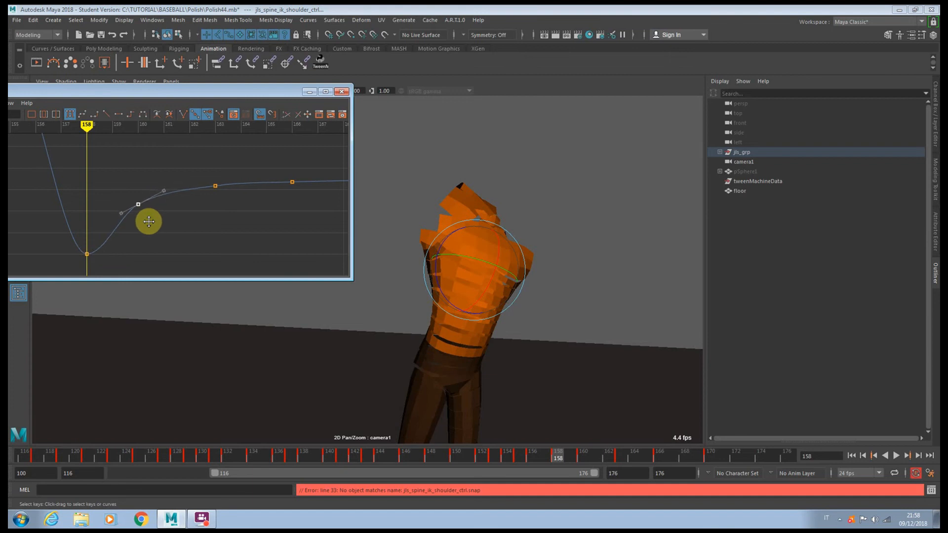
click(907, 456)
key(ctrl+z)
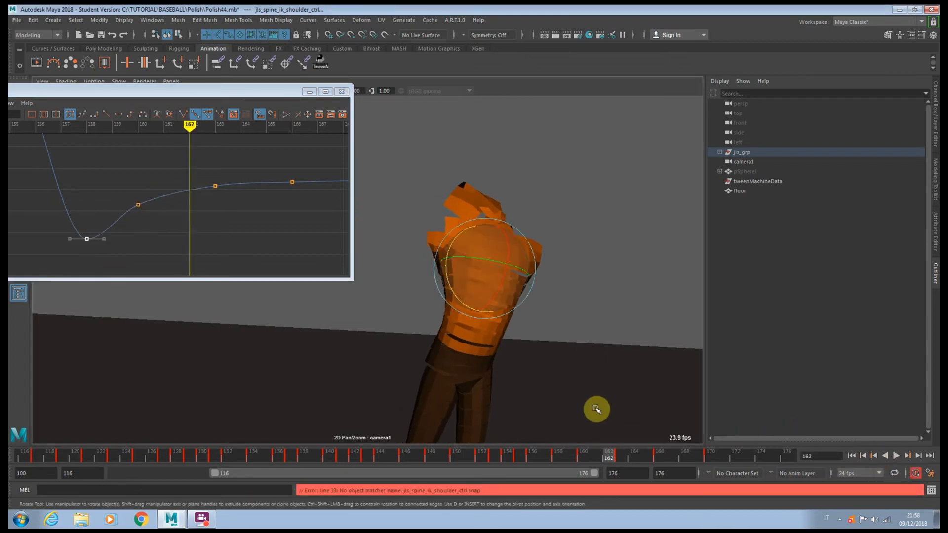
mouse_move(598, 456)
mouse_down()
mouse_move(539, 458)
mouse_move(563, 459)
mouse_up()
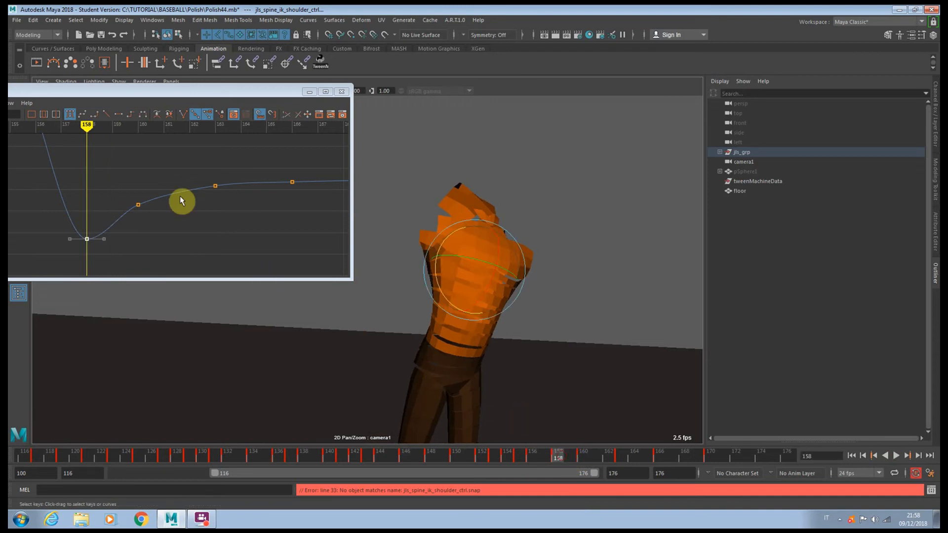
- On the shoulder control's green rotation curve, raise the key at frame 158 and lower the key at frame 156 slightly
drag(137, 98, 166, 99)
click(22, 206)
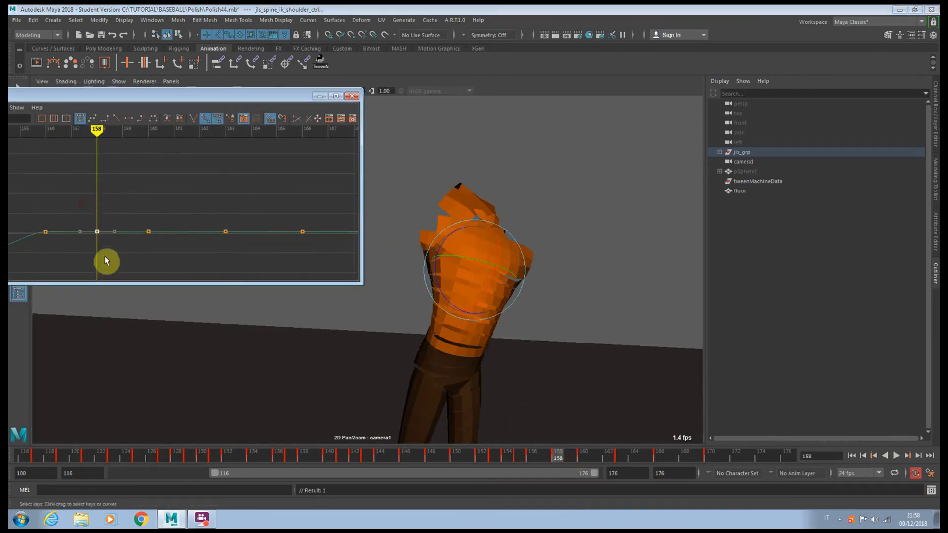
middle_drag(105, 256, 102, 249)
key(ctrl+z)
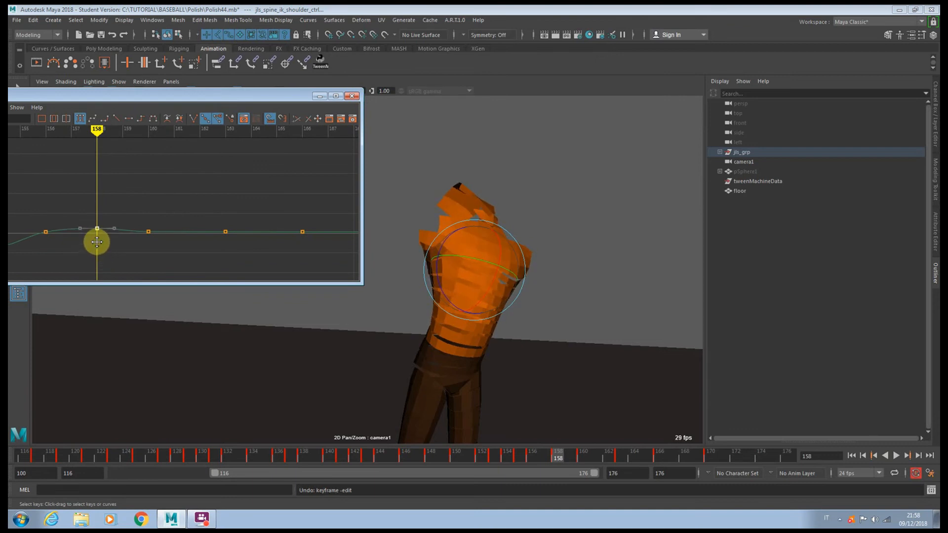
drag(99, 103, 144, 104)
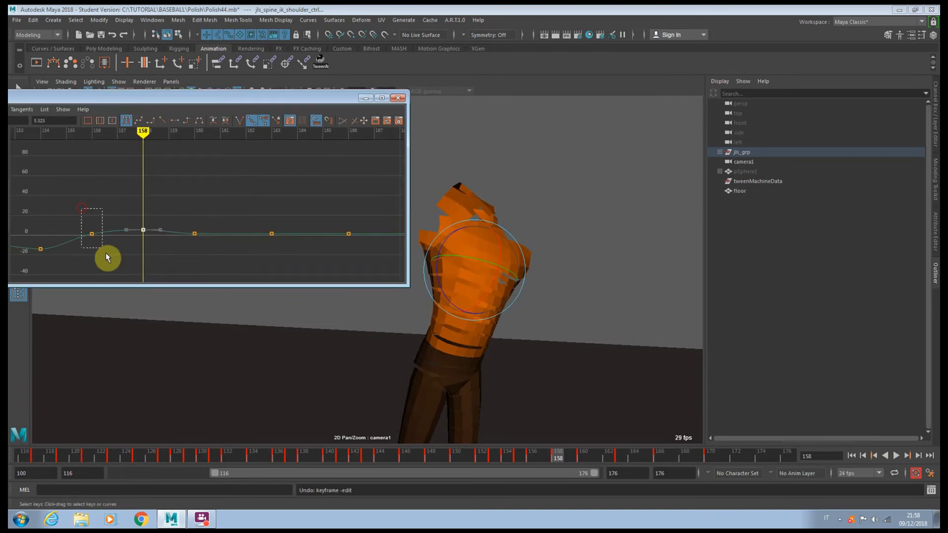
drag(138, 212, 157, 248)
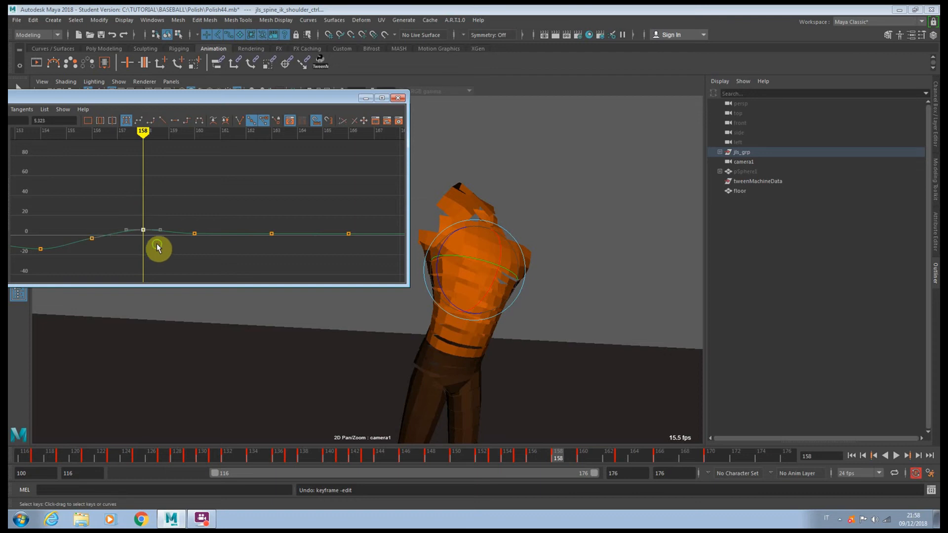
- Raise the key at frame 160 on the same green curve to soften the settle after its peak
drag(184, 212, 216, 262)
alt+shift+right_drag(217, 264, 189, 248)
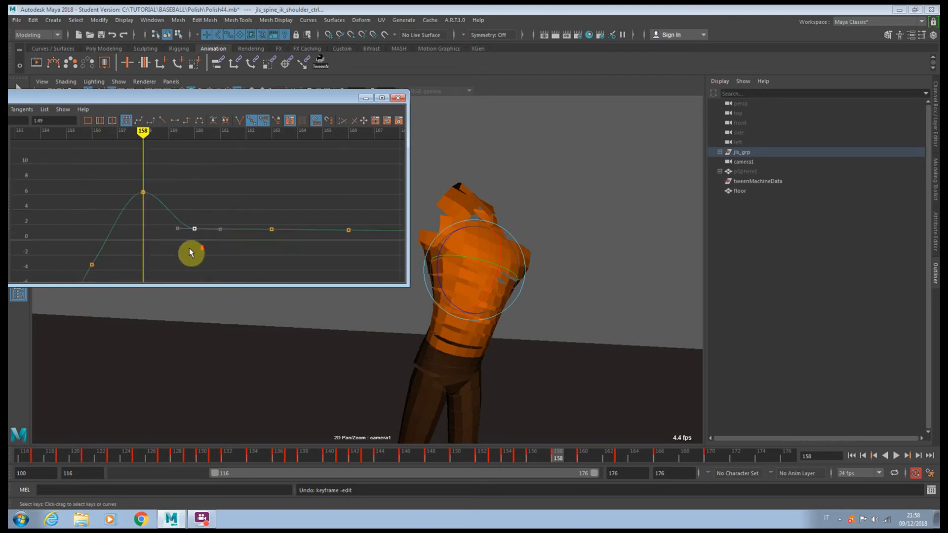
middle_drag(191, 247, 189, 235)
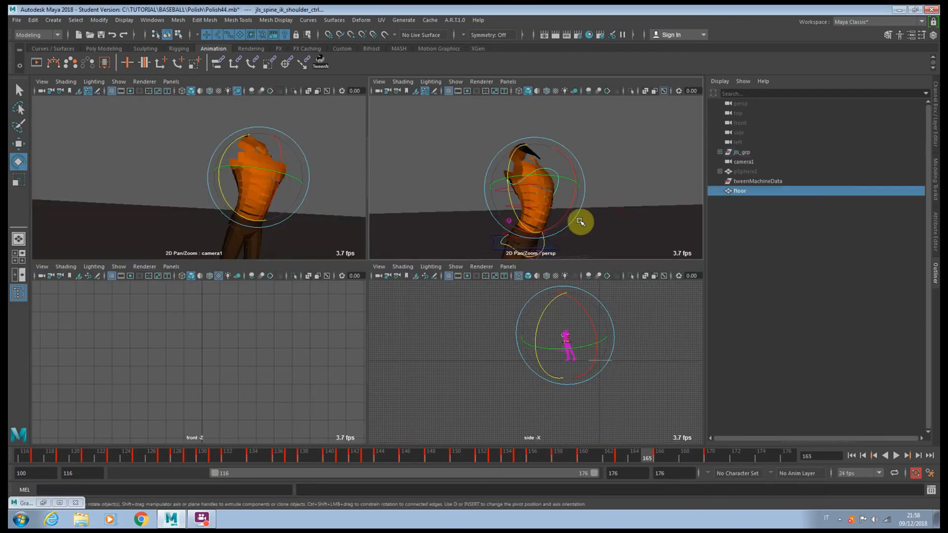
- Select the spine curvature control and adjust its position around frames 154 to 156
click(510, 225)
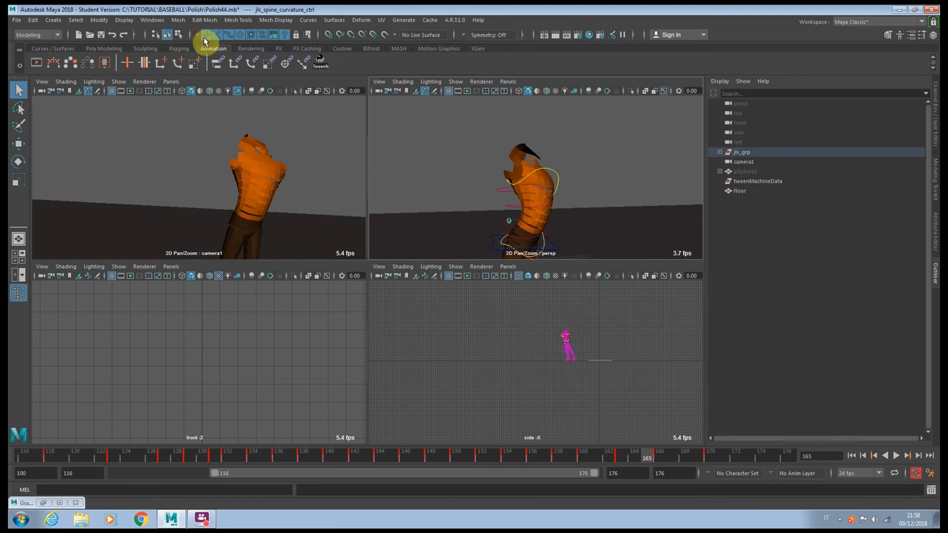
key(space)
drag(618, 464, 510, 456)
key(w)
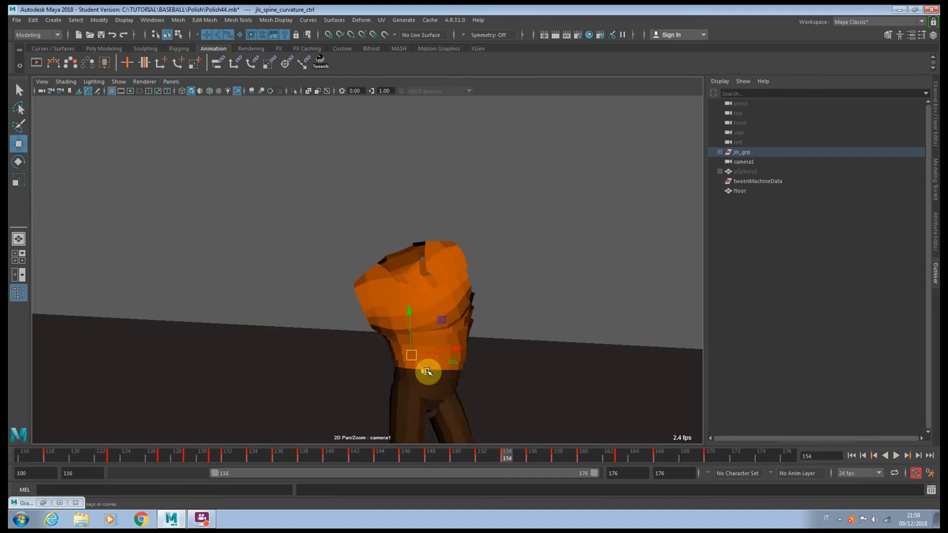
click(527, 452)
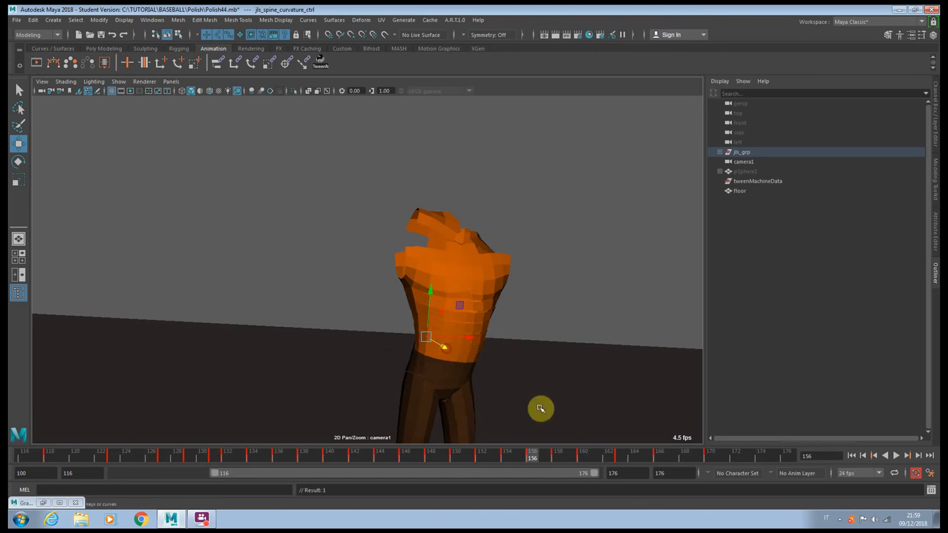
- Delete the spine curvature control's key at frame 158, and reposition and key the control at frame 160
mouse_move(539, 462)
mouse_down()
mouse_move(575, 458)
mouse_move(557, 457)
mouse_up()
right_click(557, 457)
click(578, 334)
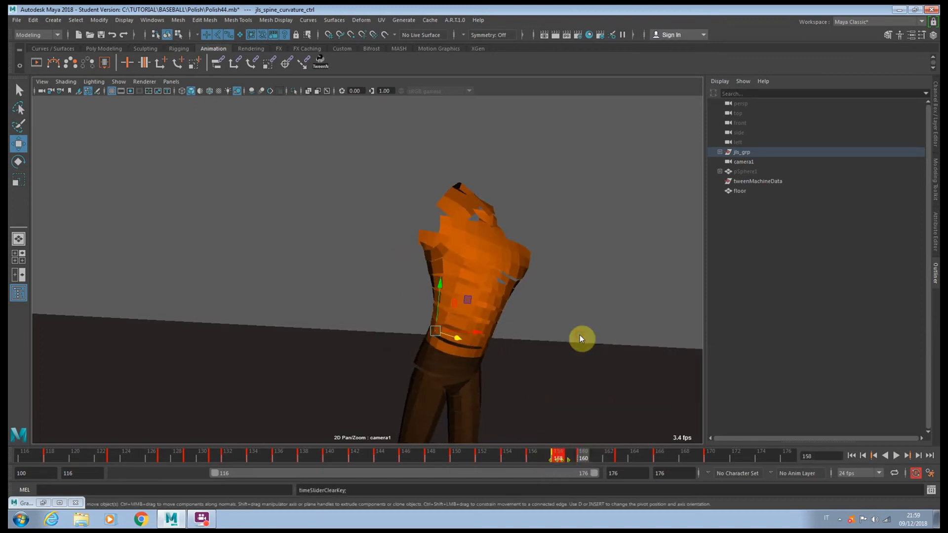
click(583, 451)
drag(467, 339, 486, 329)
key(s)
- Delete the spine curvature control's key at frame 163
drag(592, 457, 620, 458)
right_drag(620, 457, 653, 348)
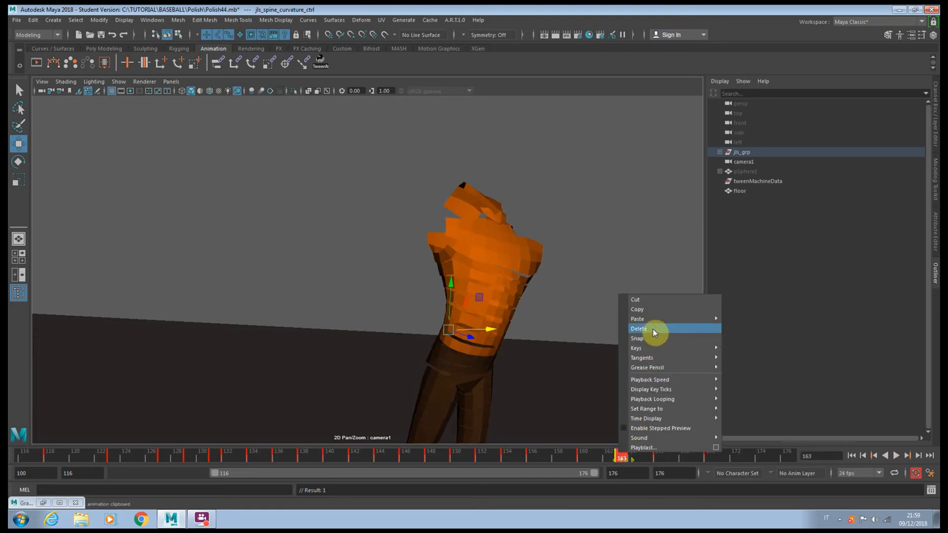
click(653, 328)
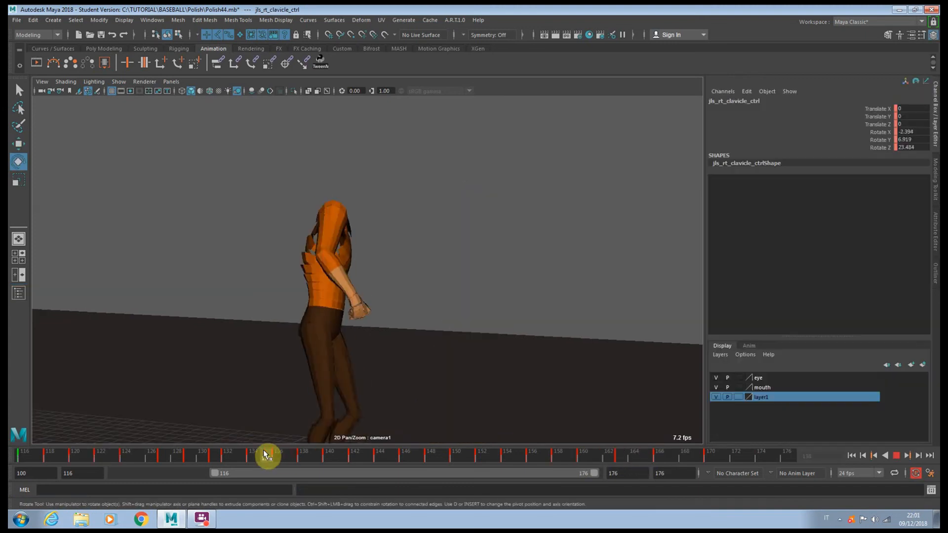
- Review the right clavicle control's motion and lower its Rotate Z key at frame 132 to about 4.6
drag(265, 454, 434, 449)
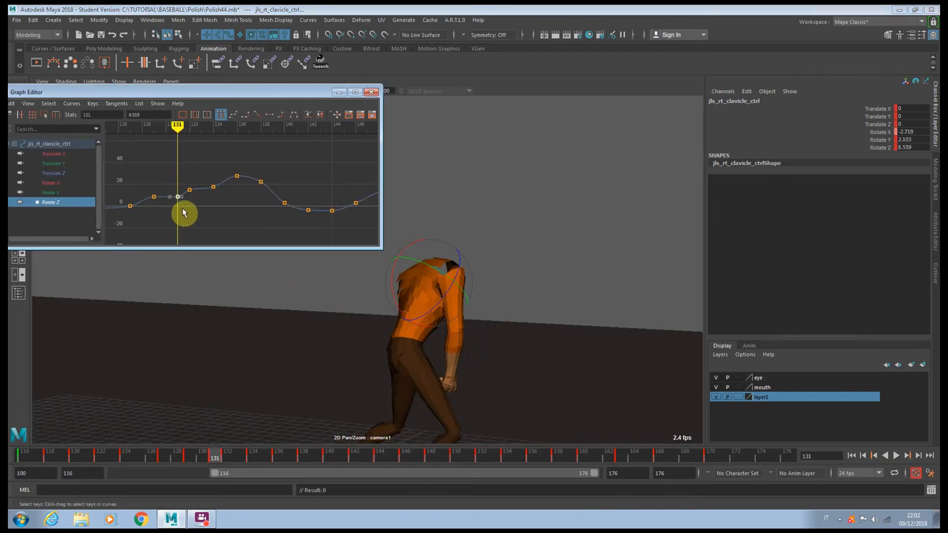
key(Delete)
key(ctrl+z)
click(227, 455)
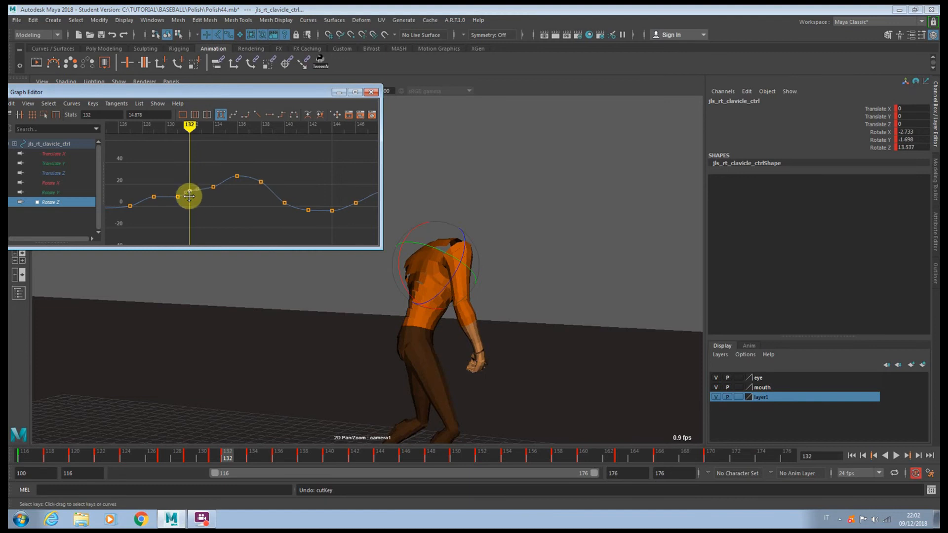
drag(189, 196, 188, 200)
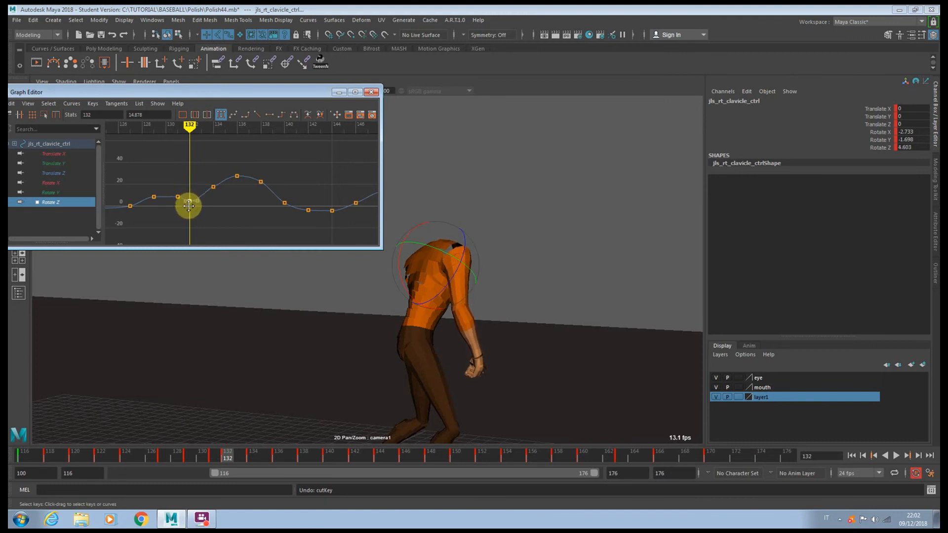
- Lower the right clavicle's Rotate Z key at frame 134 to about 10 and check the motion up to frame 138
click(252, 460)
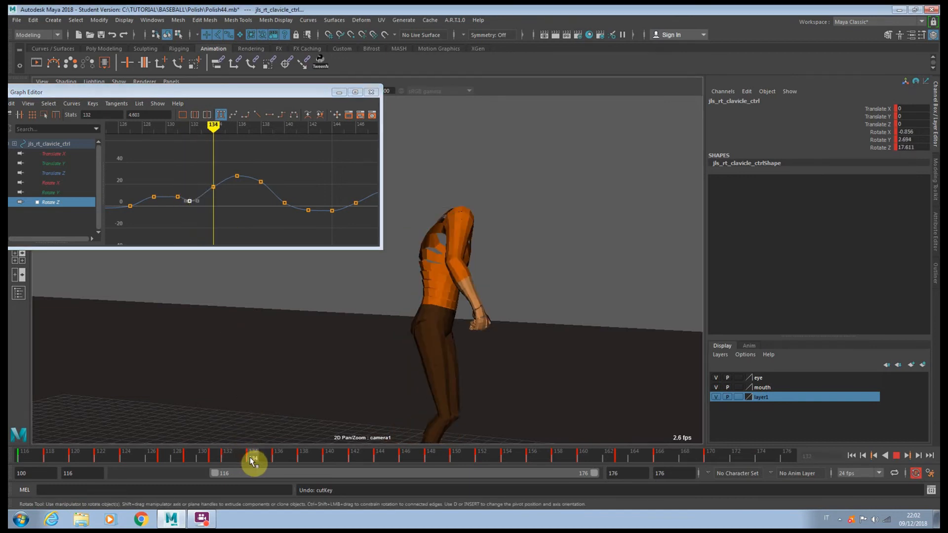
drag(213, 186, 213, 196)
drag(263, 454, 300, 456)
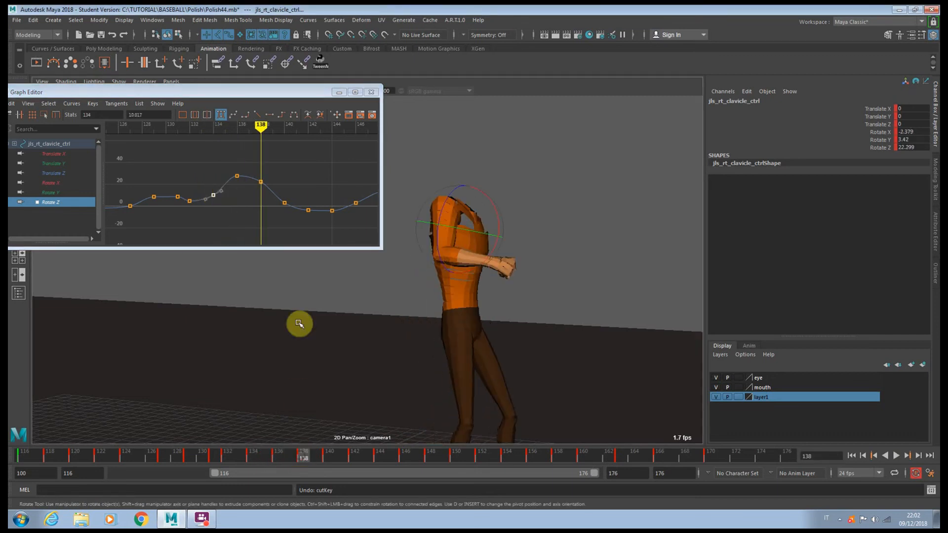
- Raise the right clavicle's Rotate Z key at frame 138 to about 32 and lower its key at frame 136 to about 23
alt+middle_drag(272, 156, 243, 182)
scroll(237, 192, up, 3)
drag(234, 193, 250, 224)
middle_drag(244, 219, 268, 173)
drag(213, 154, 282, 187)
middle_drag(267, 175, 265, 170)
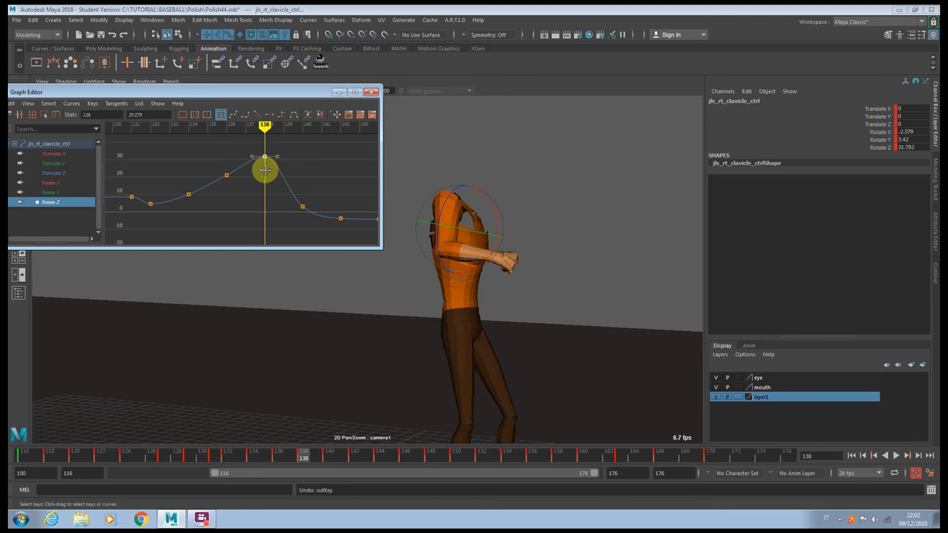
drag(206, 163, 249, 191)
- Set the right clavicle's Rotate Z keys to about 19 at frame 140, 1.8 at frame 142 and -7.6 at frame 144
mouse_move(343, 454)
mouse_down()
mouse_move(309, 457)
mouse_move(324, 455)
mouse_up()
drag(281, 201, 311, 220)
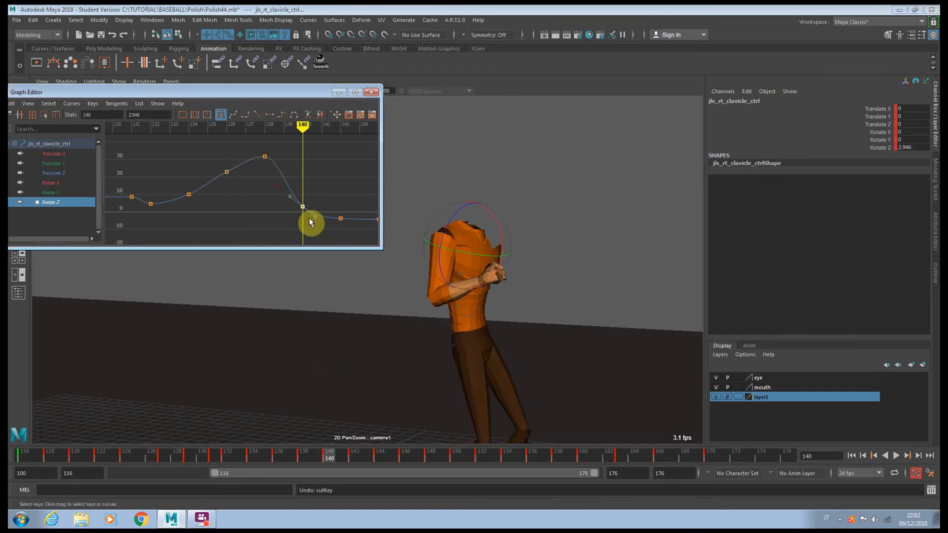
middle_drag(311, 221, 226, 197)
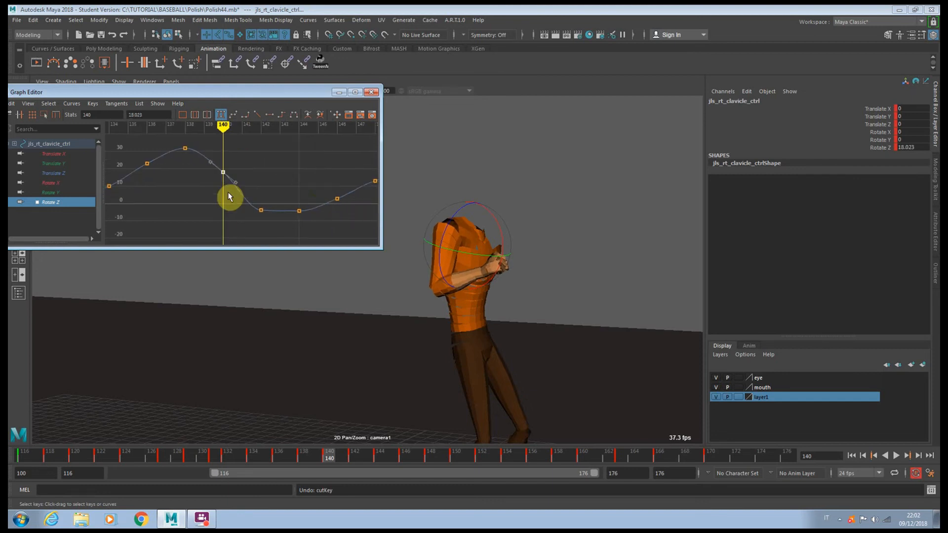
drag(330, 459, 378, 461)
drag(319, 227, 285, 197)
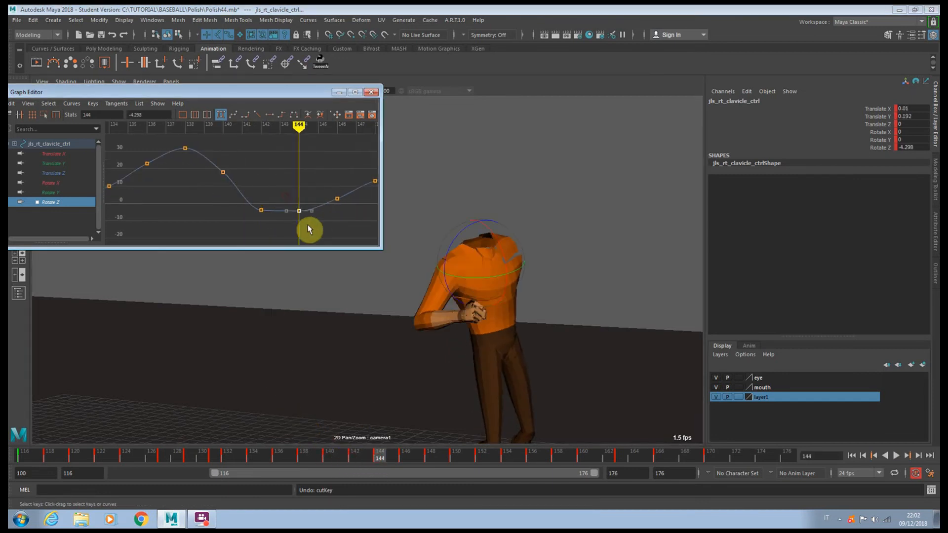
middle_drag(300, 219, 298, 225)
drag(251, 190, 266, 231)
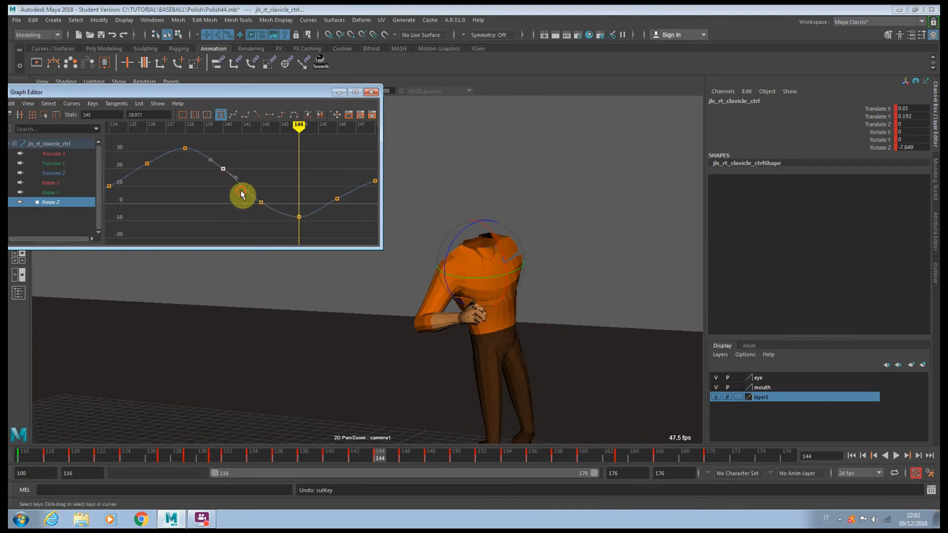
drag(241, 194, 269, 211)
- Lower the right clavicle's Rotate Z key at frame 146 to about -1.1 and raise its key at frame 150 to about 21.7
mouse_move(388, 461)
mouse_down()
mouse_move(413, 460)
mouse_move(404, 453)
mouse_up()
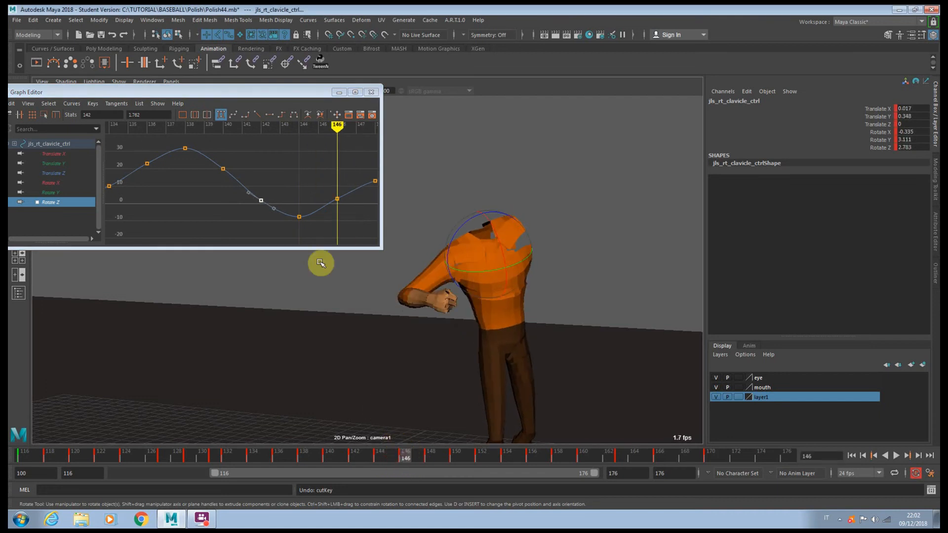
alt+middle_drag(329, 208, 237, 201)
drag(236, 179, 257, 200)
middle_drag(256, 199, 254, 202)
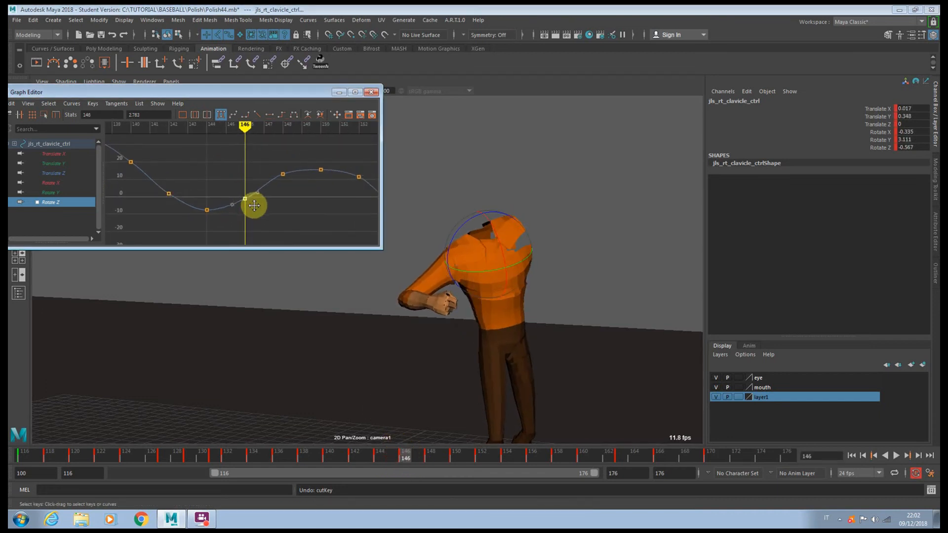
drag(413, 454, 456, 455)
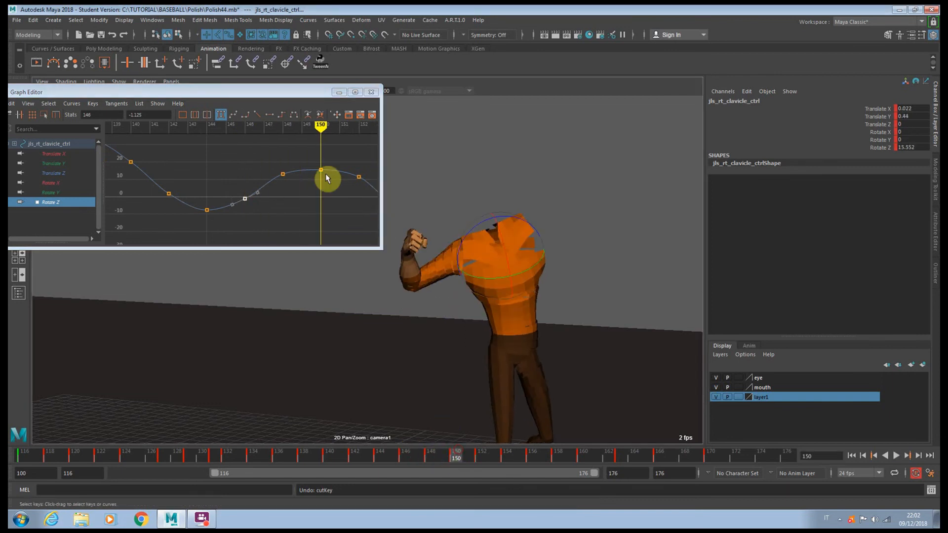
drag(329, 178, 306, 156)
middle_drag(320, 183, 321, 169)
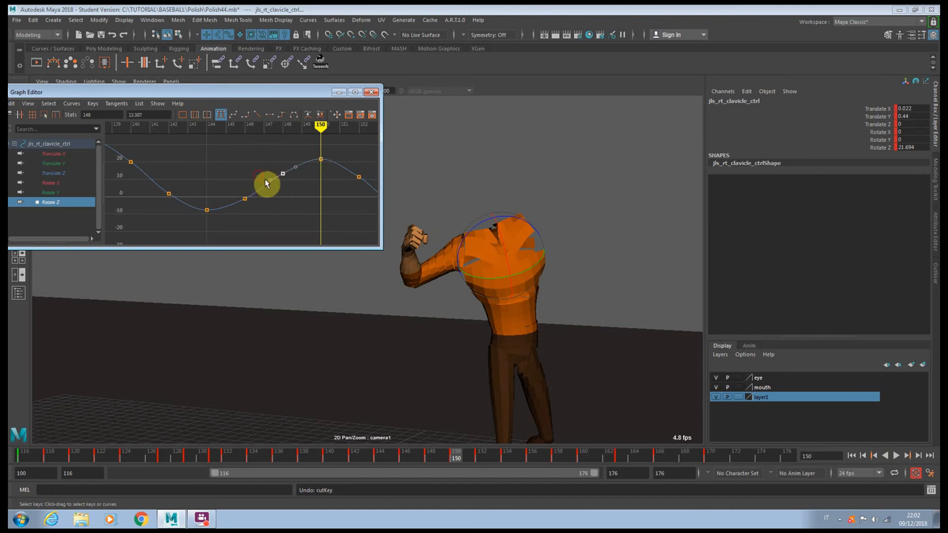
- Set the right clavicle's Rotate Z keys to about 17 at frame 152 and about -5.1 at frame 154
alt+middle_drag(298, 187, 188, 200)
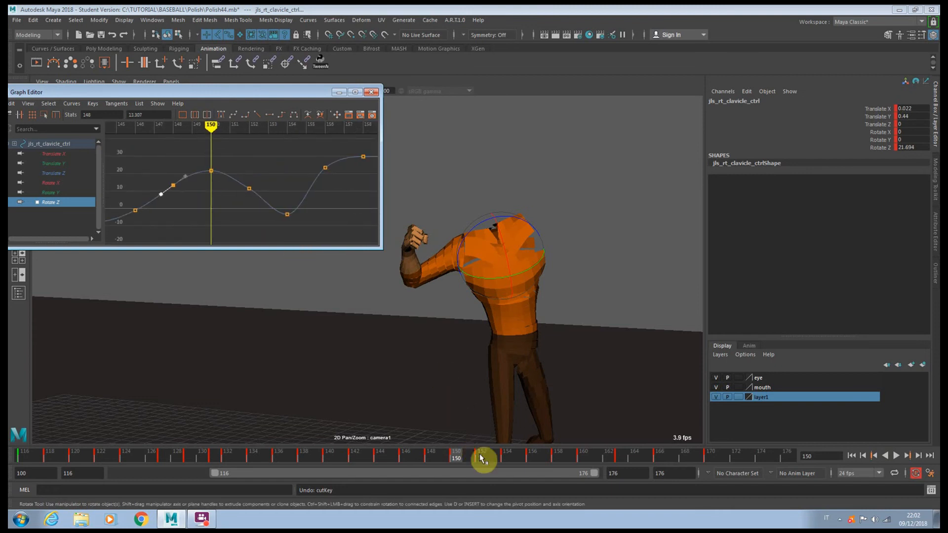
drag(471, 454, 484, 455)
click(249, 194)
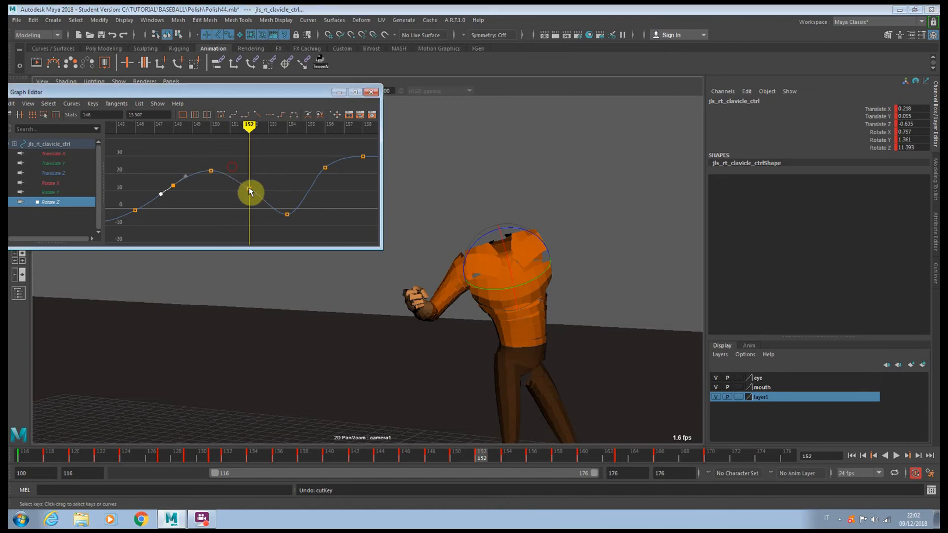
middle_drag(252, 199, 254, 191)
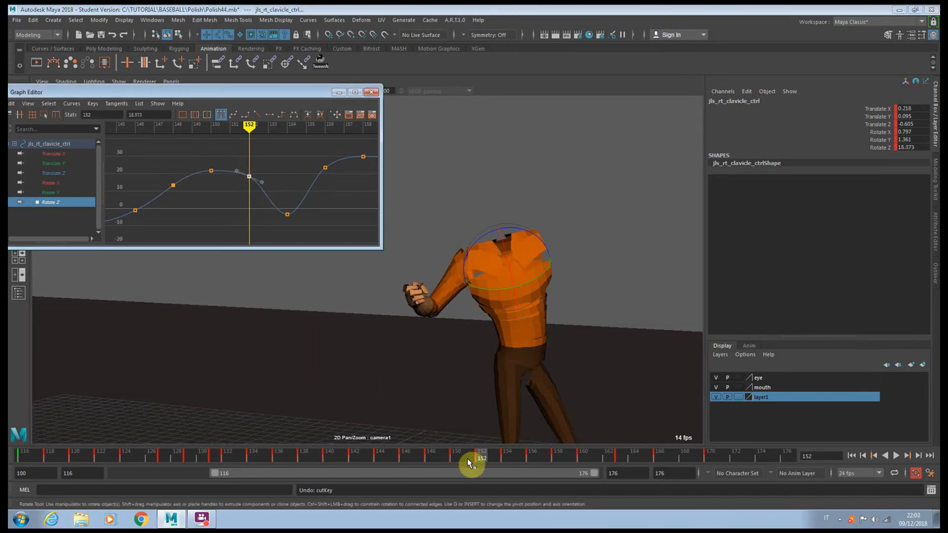
drag(470, 461, 509, 460)
click(287, 214)
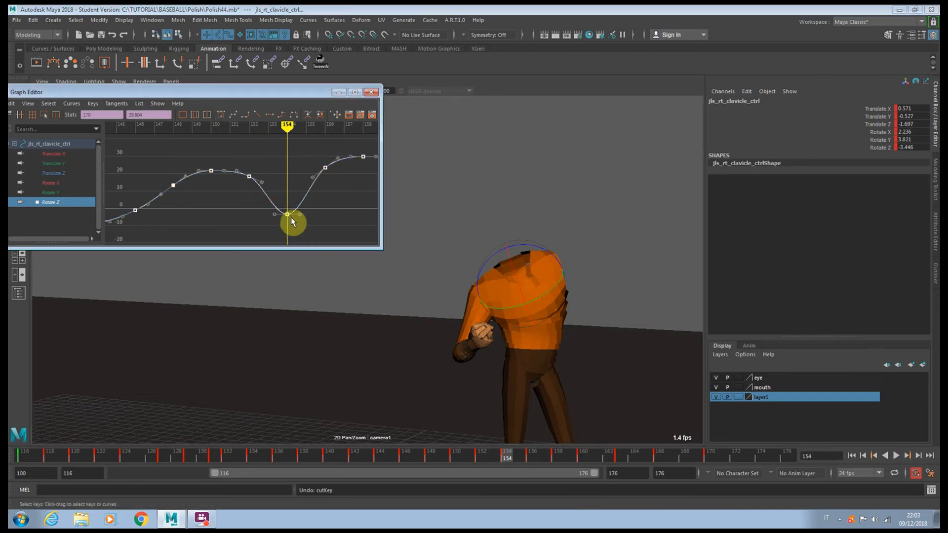
middle_drag(304, 236, 291, 220)
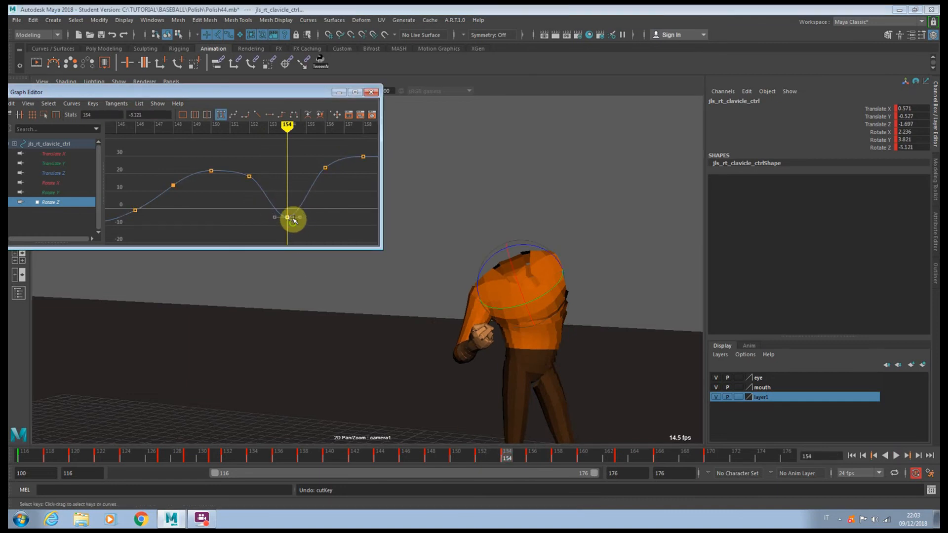
drag(239, 159, 252, 186)
- Raise the right clavicle's Rotate Z key at frame 158 to about 37 and select its key at frame 160
drag(505, 457, 531, 461)
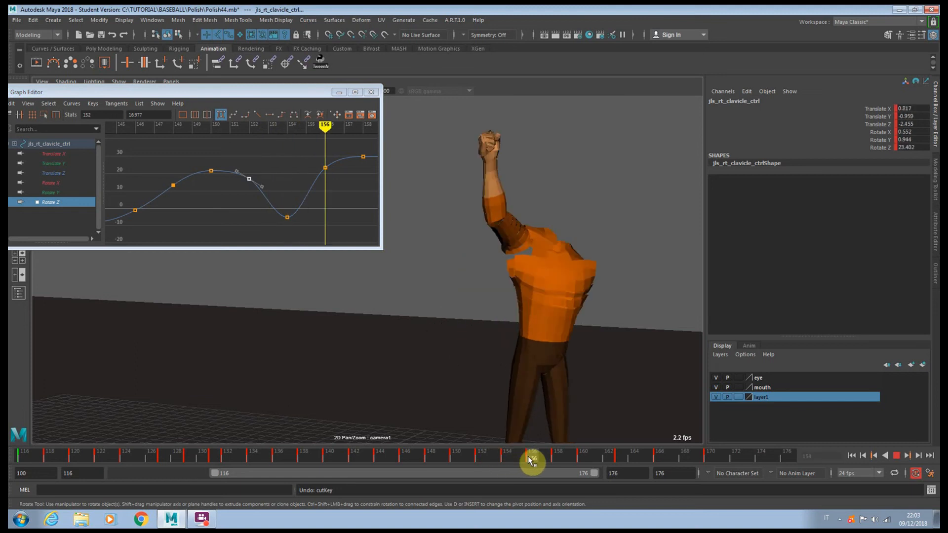
alt+middle_drag(311, 233, 213, 207)
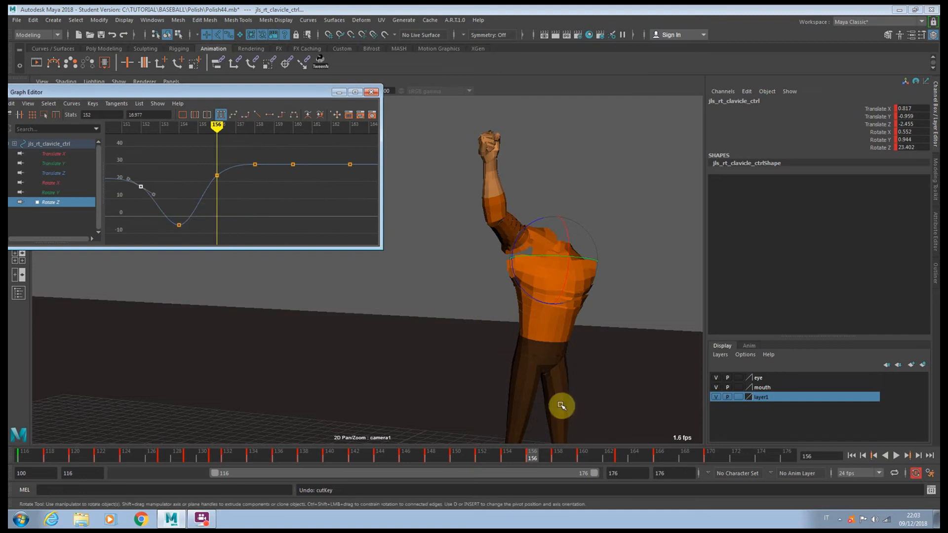
drag(545, 460, 564, 455)
alt+middle_drag(256, 152, 248, 179)
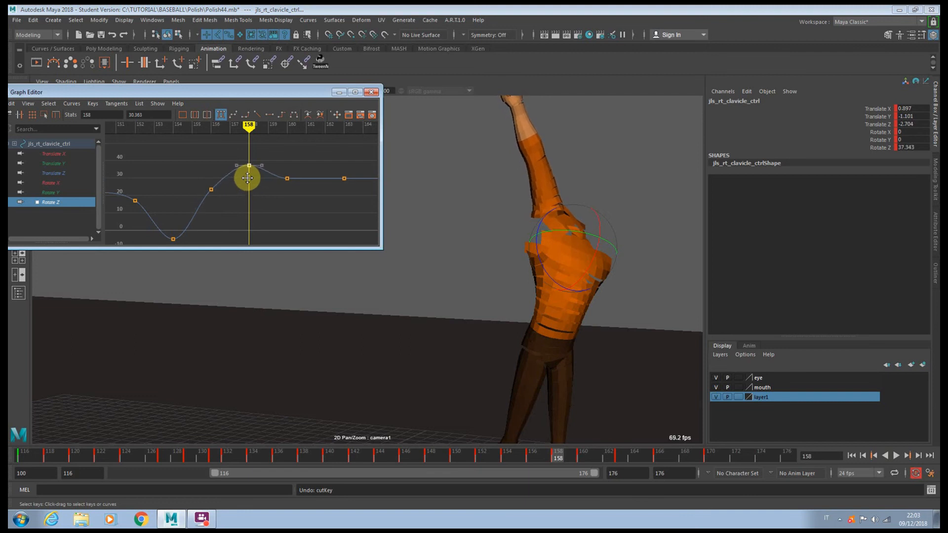
drag(573, 460, 589, 456)
drag(284, 167, 302, 198)
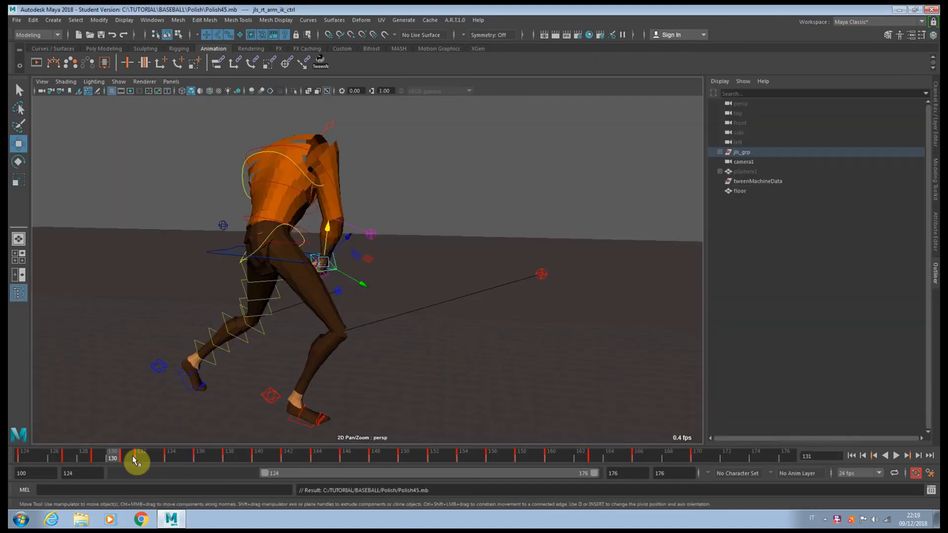
- Create an editable motion trail for the right arm IK control and view it closely at frame 131
drag(132, 460, 142, 459)
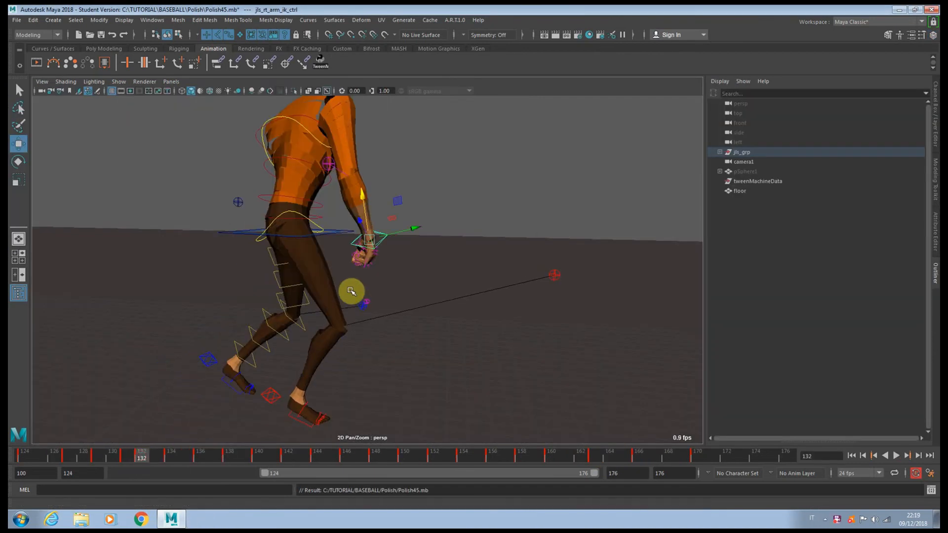
alt+middle_drag(350, 291, 344, 337)
mouse_move(133, 455)
mouse_down()
mouse_move(100, 452)
mouse_move(127, 450)
mouse_up()
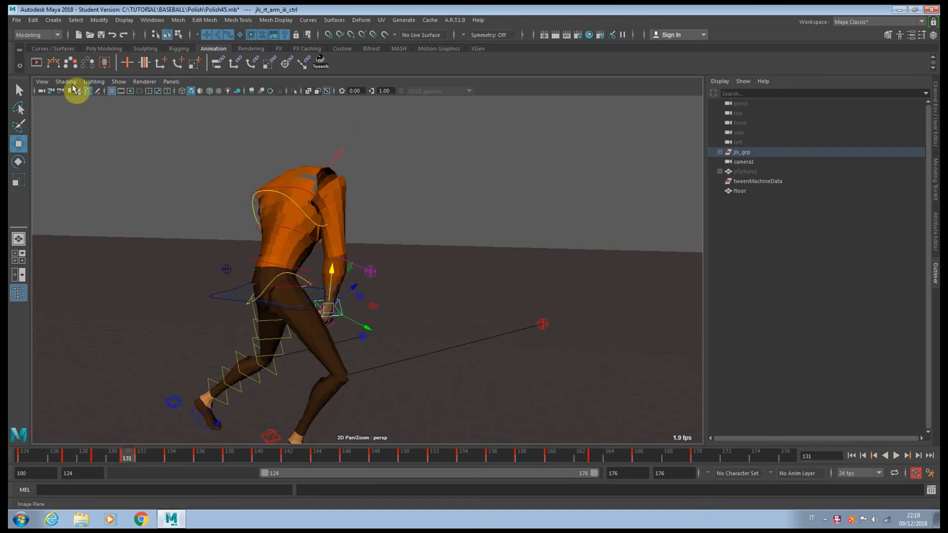
click(53, 62)
alt+middle_drag(362, 339, 332, 422)
scroll(362, 347, up, 5)
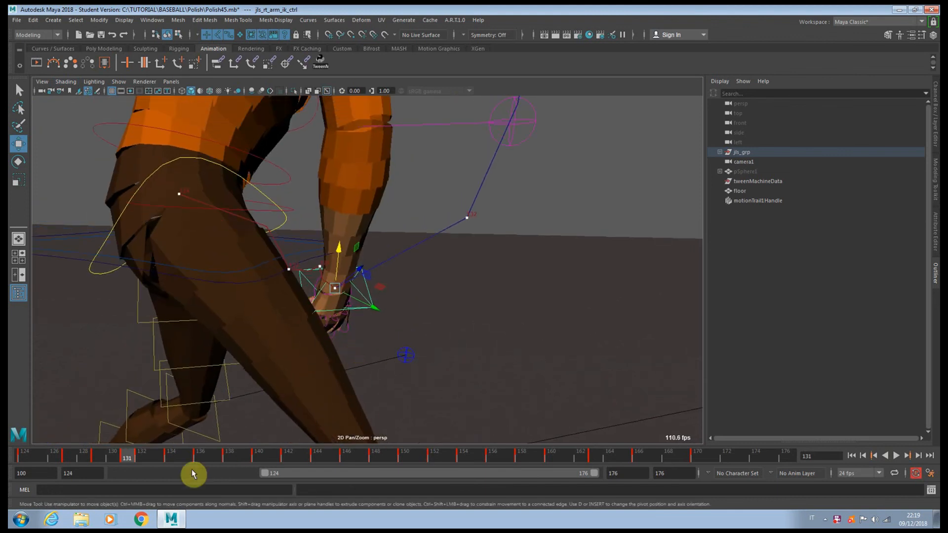
- Check the right arm IK control's arc from several angles and nudge the control's position at frame 129
drag(376, 308, 480, 276)
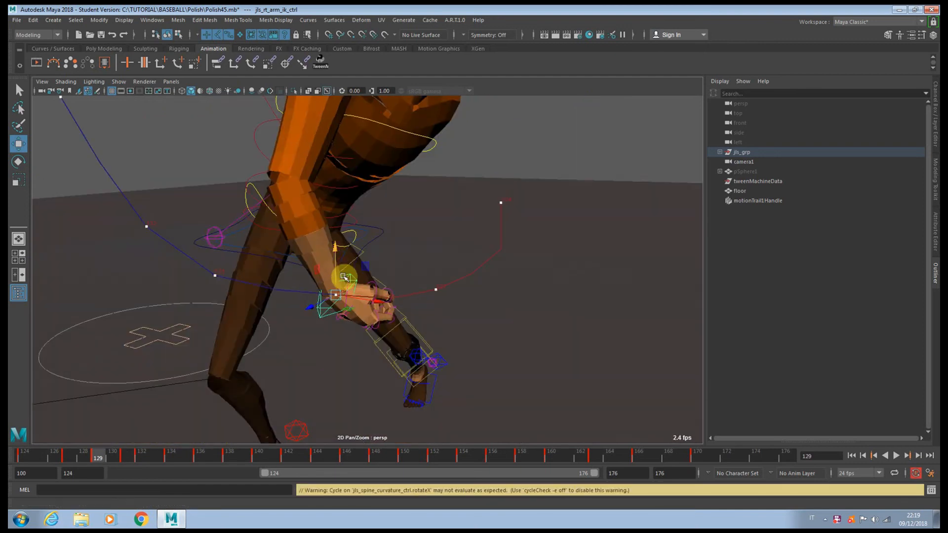
alt+drag(344, 278, 459, 269)
alt+drag(405, 280, 405, 306)
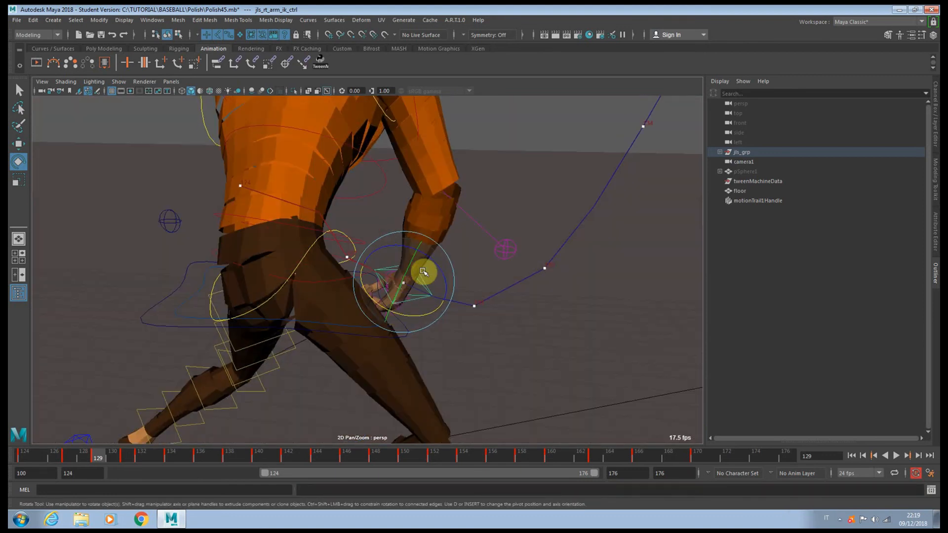
key(w)
drag(408, 253, 411, 256)
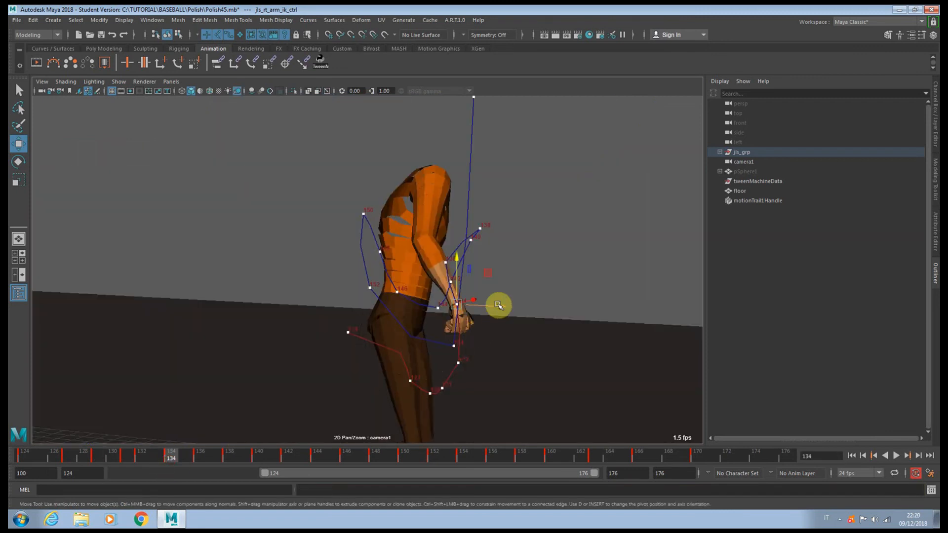
- Move the right arm IK control slightly forward at frames 134 and 136 to smooth the hand's arc
drag(500, 305, 504, 307)
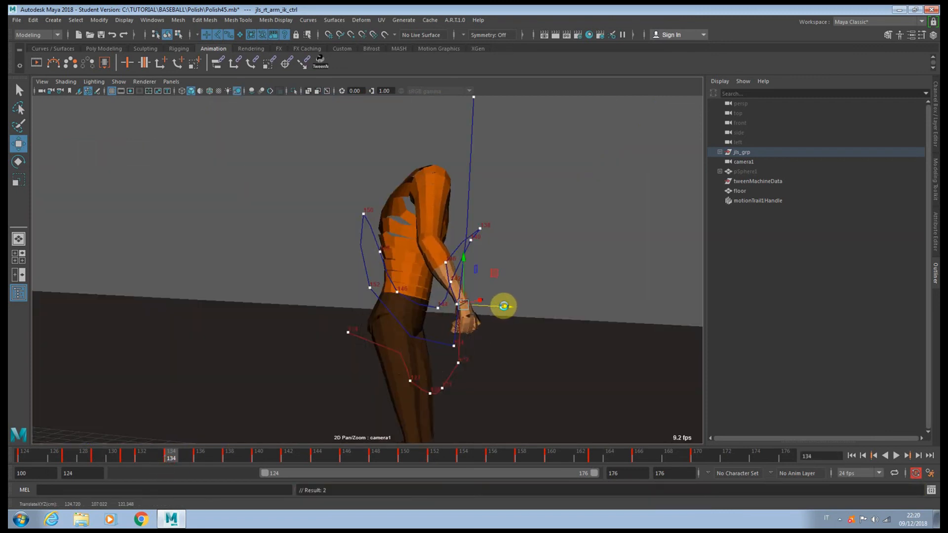
key(alt+v)
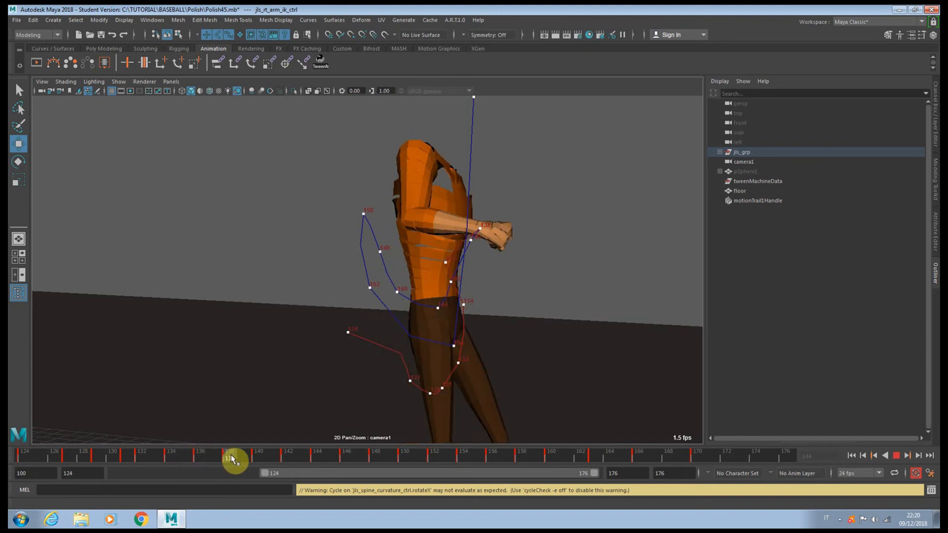
drag(232, 459, 202, 459)
drag(470, 292, 507, 264)
- Lower the right arm IK control slightly at frame 138 and reposition it at frame 140 to round the top of the arc
drag(207, 461, 229, 457)
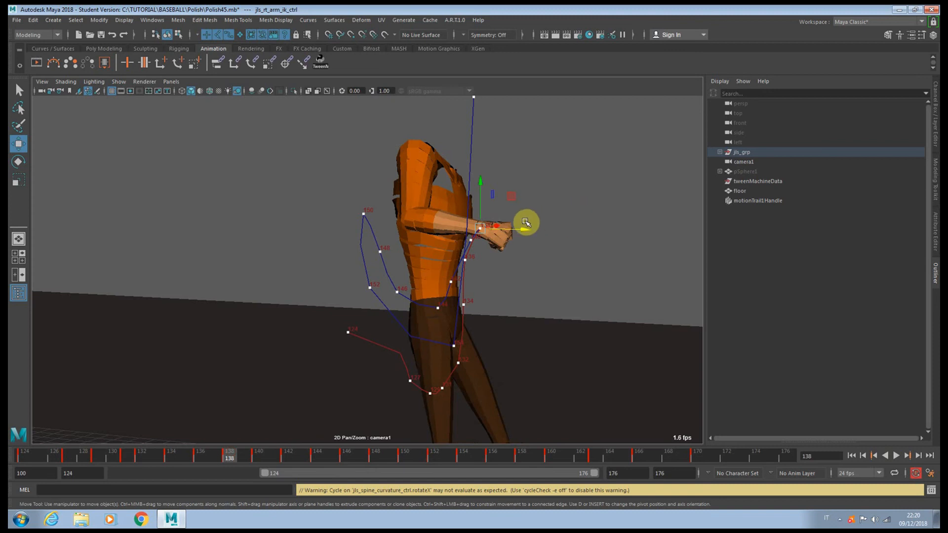
drag(523, 221, 513, 203)
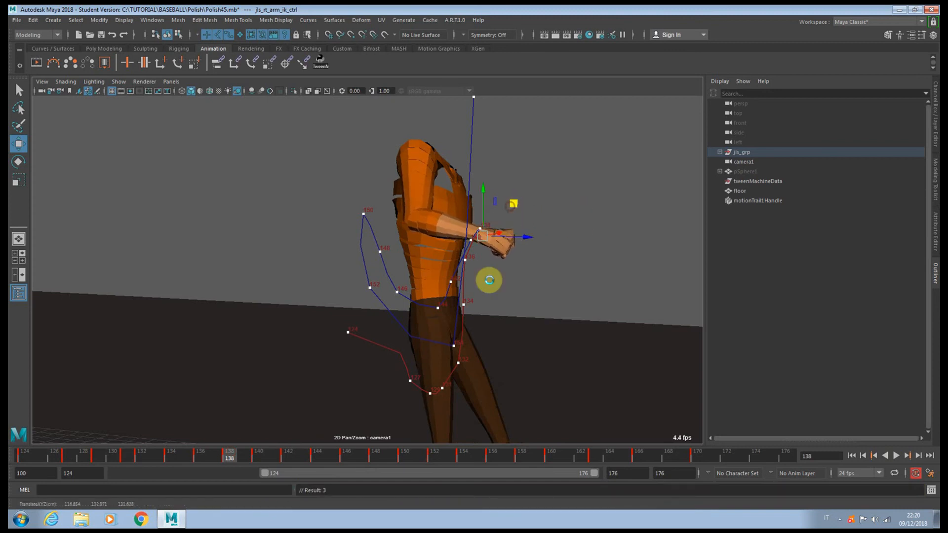
drag(238, 459, 254, 454)
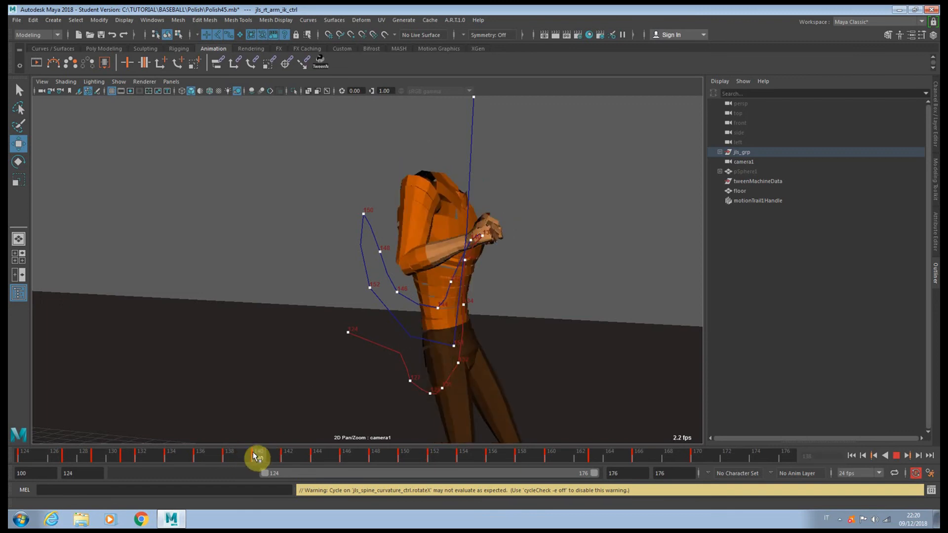
drag(497, 205, 499, 202)
- Nudge the right arm IK control farther forward at frame 136 and slightly back and down at frame 138
drag(249, 456, 203, 457)
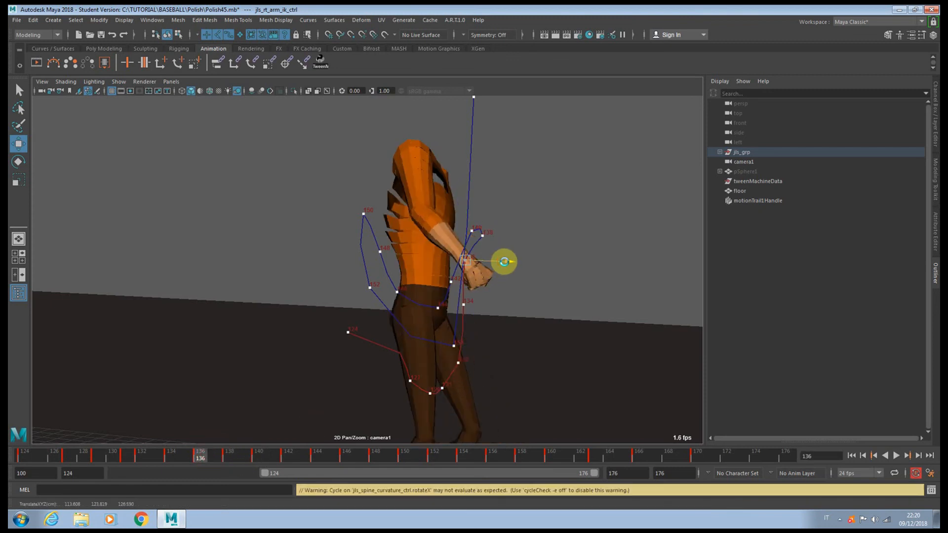
drag(504, 261, 507, 262)
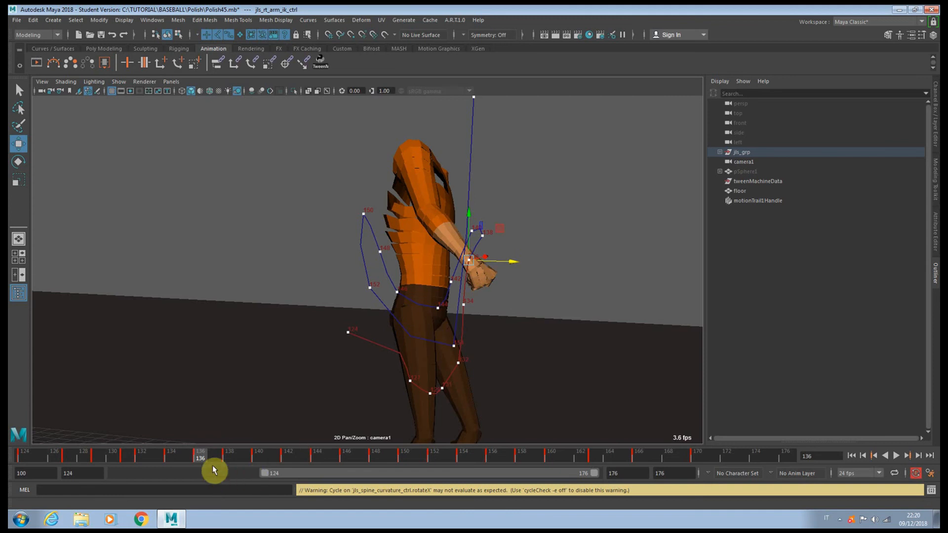
drag(214, 464, 233, 462)
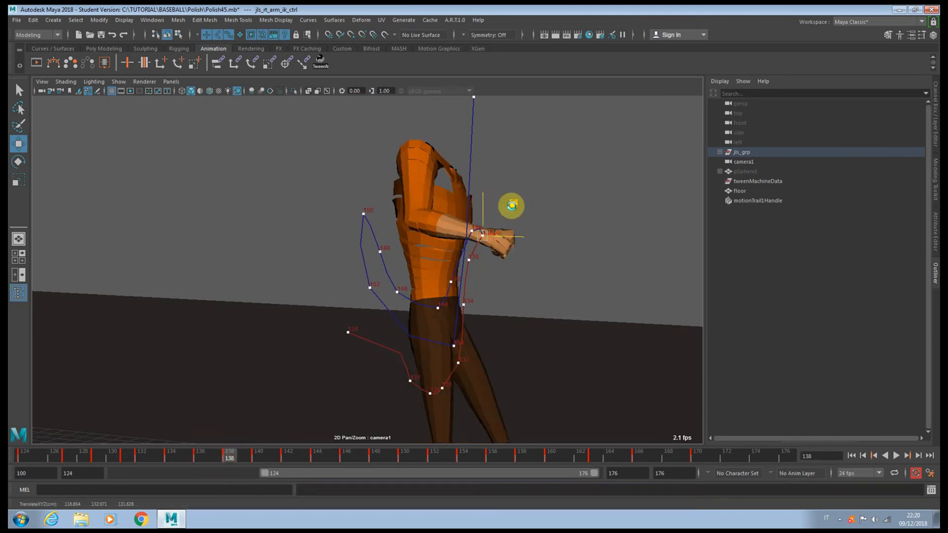
drag(512, 206, 511, 246)
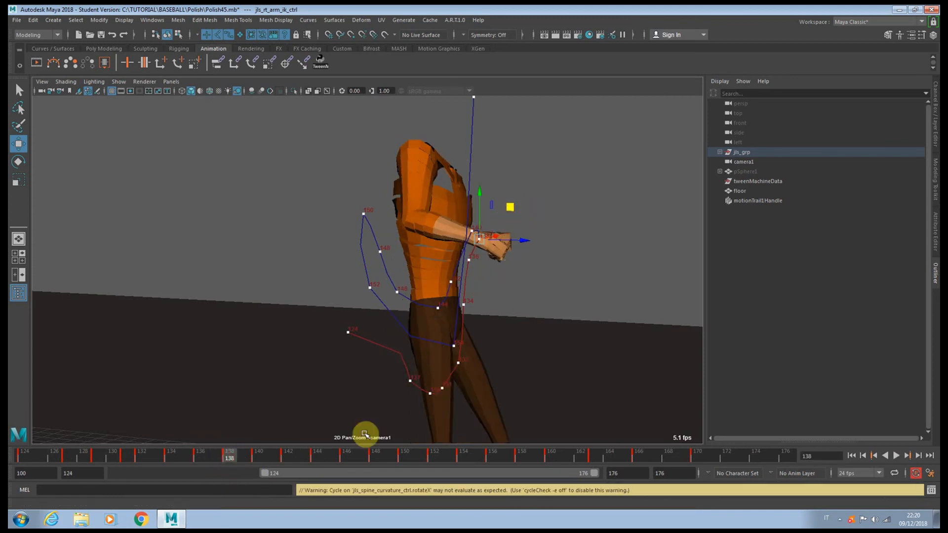
- Reposition the right arm IK control at frames 140 and 144, and adjust its height and depth at frame 145 to round the arc
drag(250, 457, 258, 458)
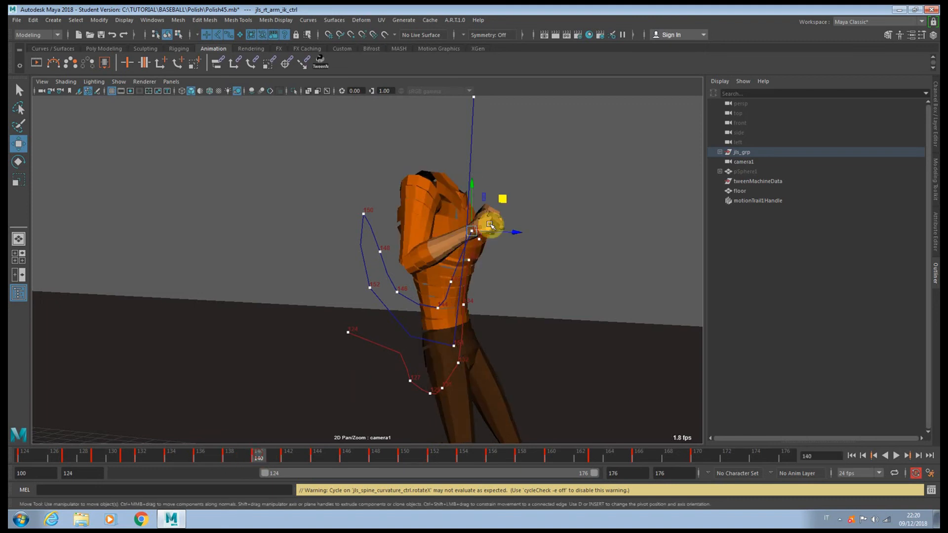
drag(500, 201, 487, 311)
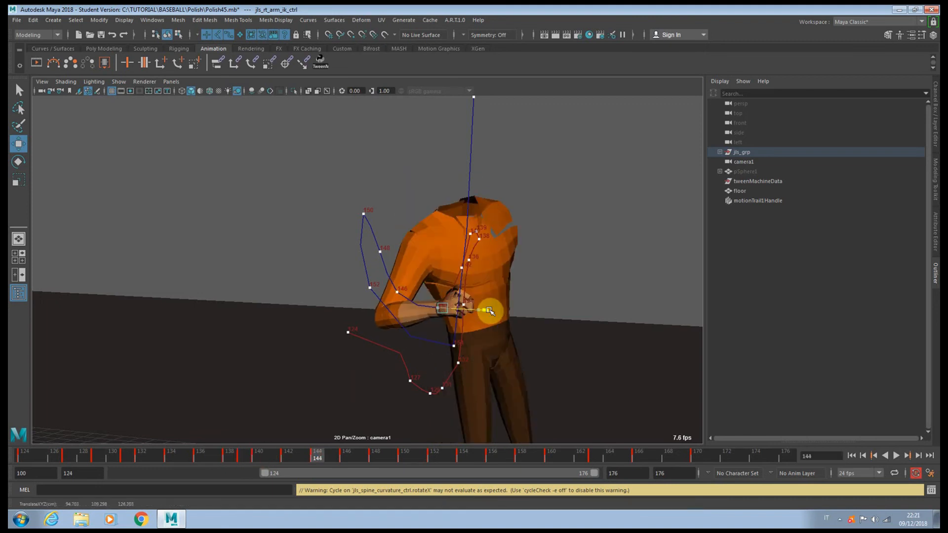
click(337, 455)
drag(424, 285, 464, 330)
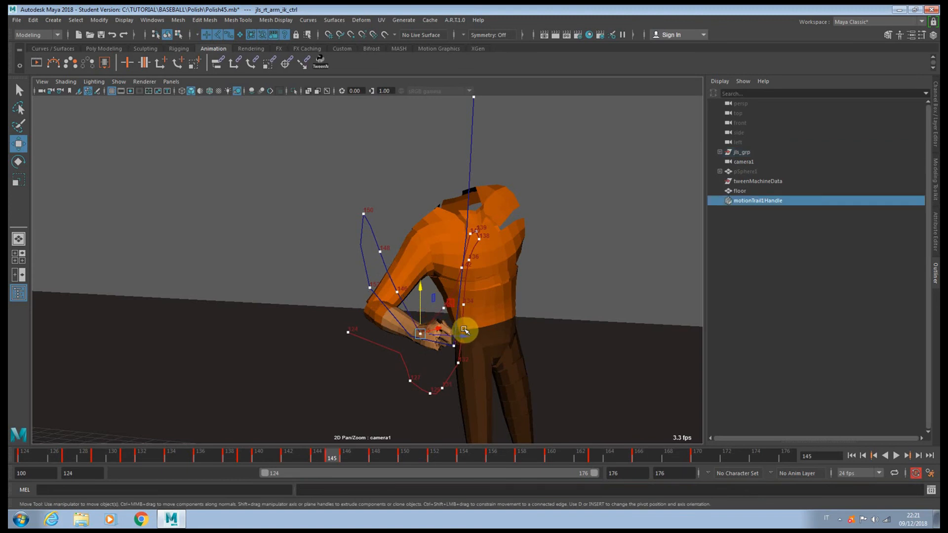
click(407, 332)
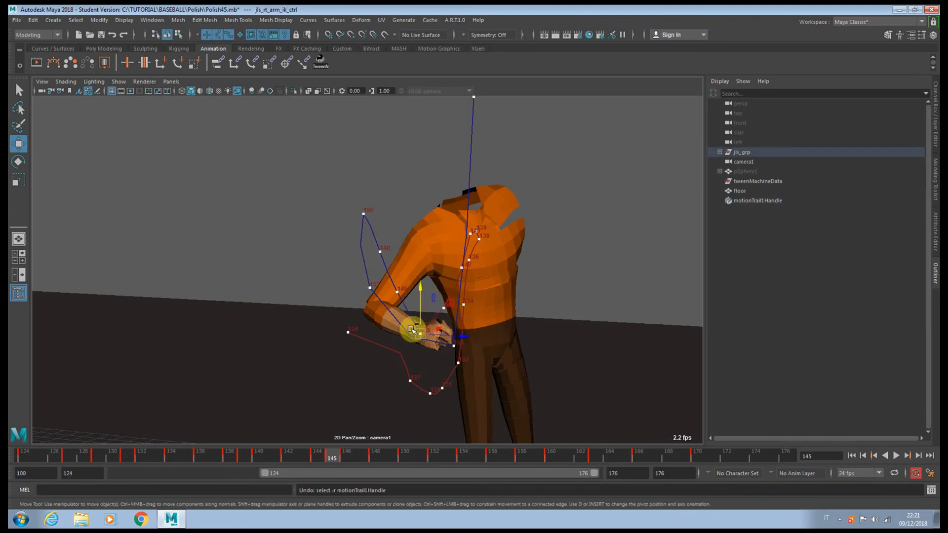
drag(479, 334, 456, 360)
- Move the right arm IK control down and forward at frame 146, and raise it at frames 148 and 149
click(352, 454)
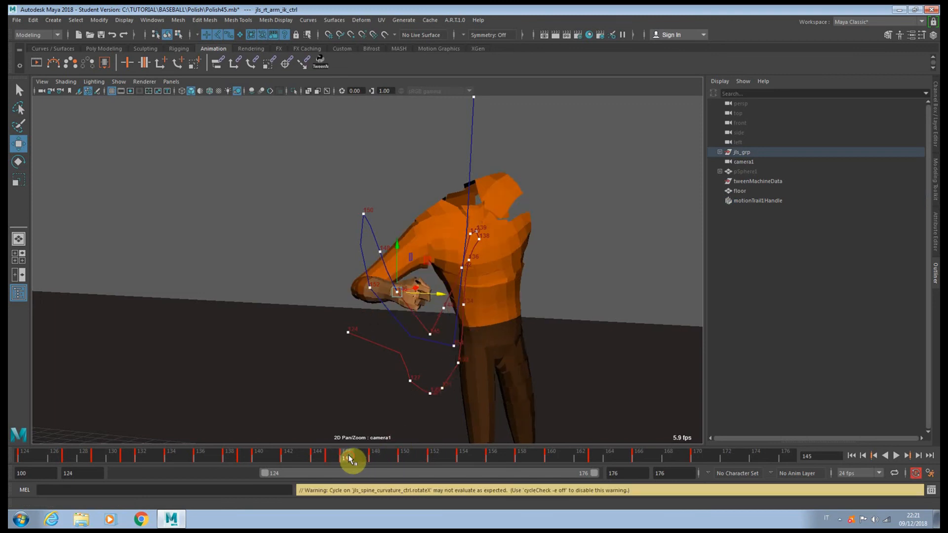
drag(431, 264, 442, 279)
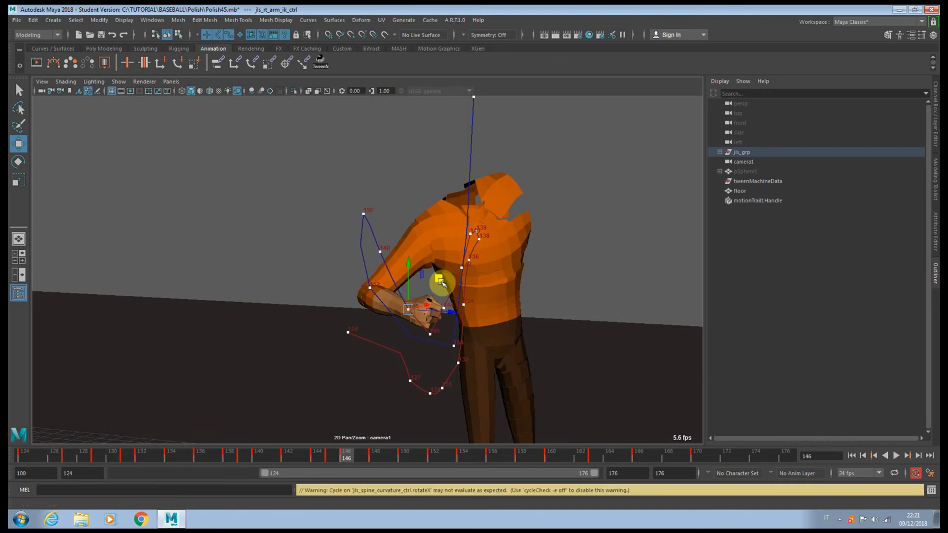
drag(356, 458, 375, 453)
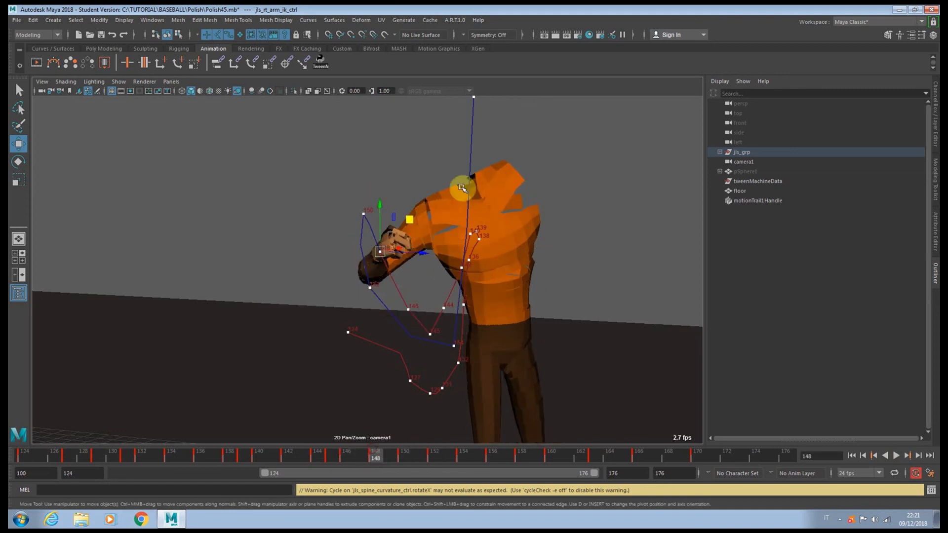
drag(413, 220, 405, 185)
click(390, 454)
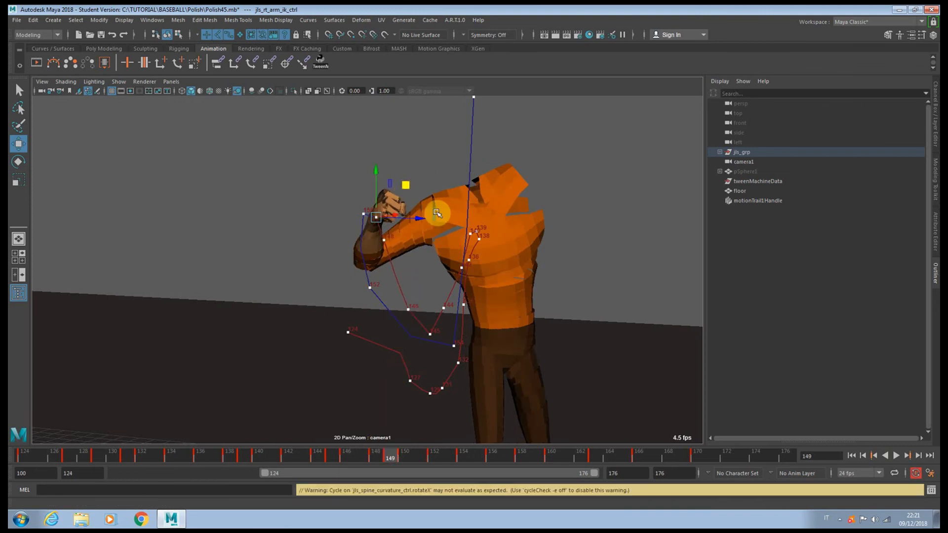
- Move the right arm IK control up and back at frames 151 and 152 to widen the hand's loop
click(419, 455)
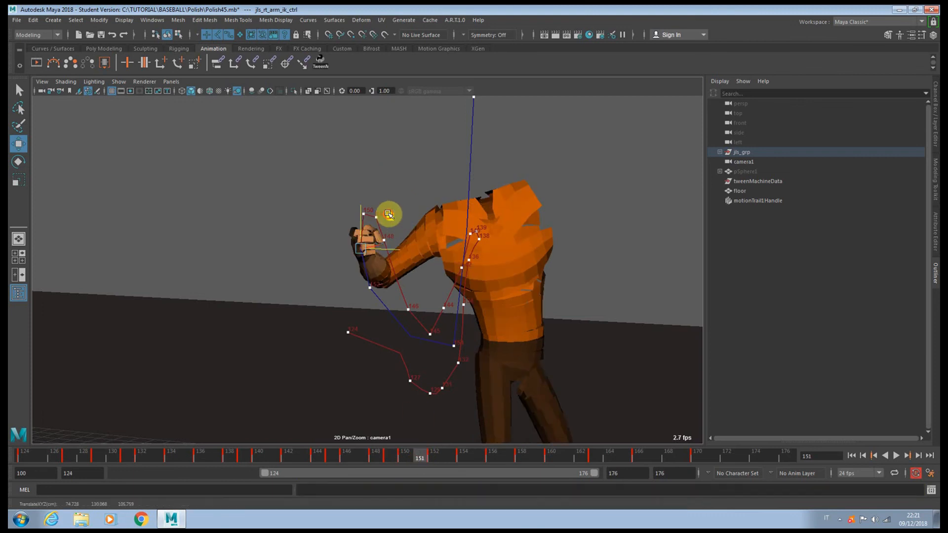
mouse_move(387, 212)
mouse_down()
mouse_move(383, 201)
mouse_move(376, 212)
mouse_move(381, 205)
mouse_up()
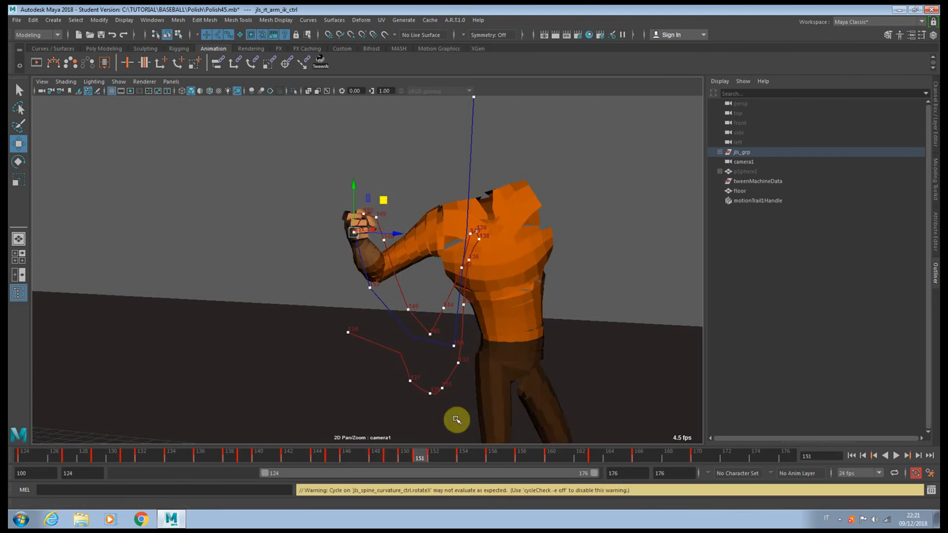
click(432, 456)
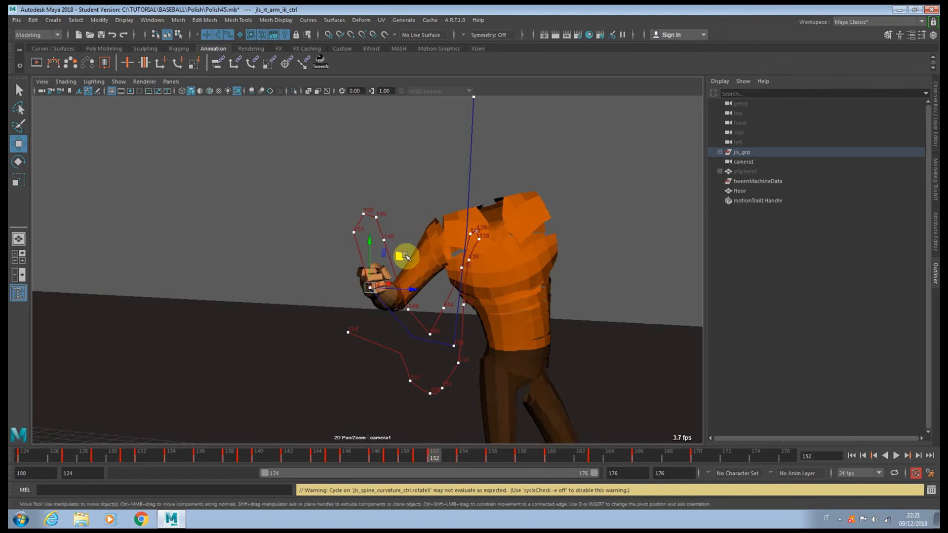
drag(401, 254, 388, 237)
- Move the right arm IK control up and back at frame 153 and rotate the hand slightly
key(alt+period)
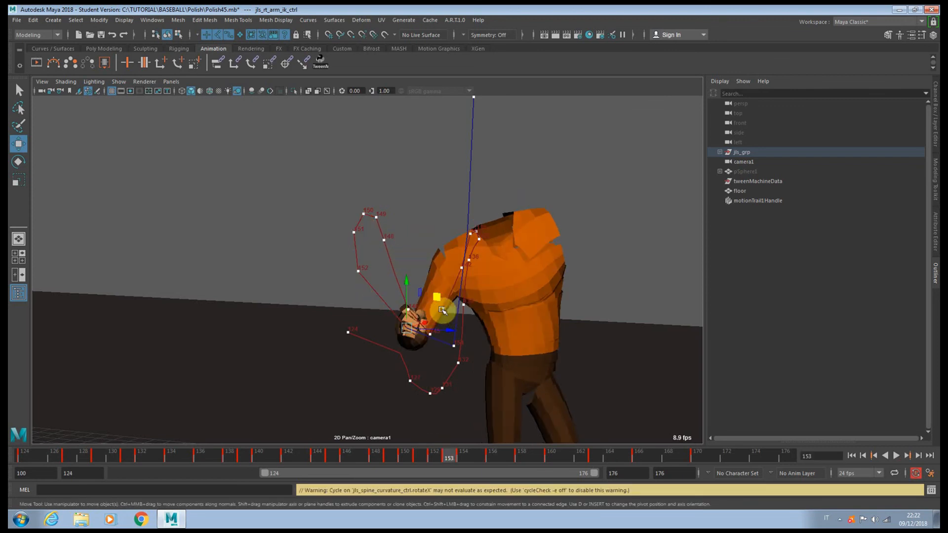
drag(442, 307, 418, 285)
key(e)
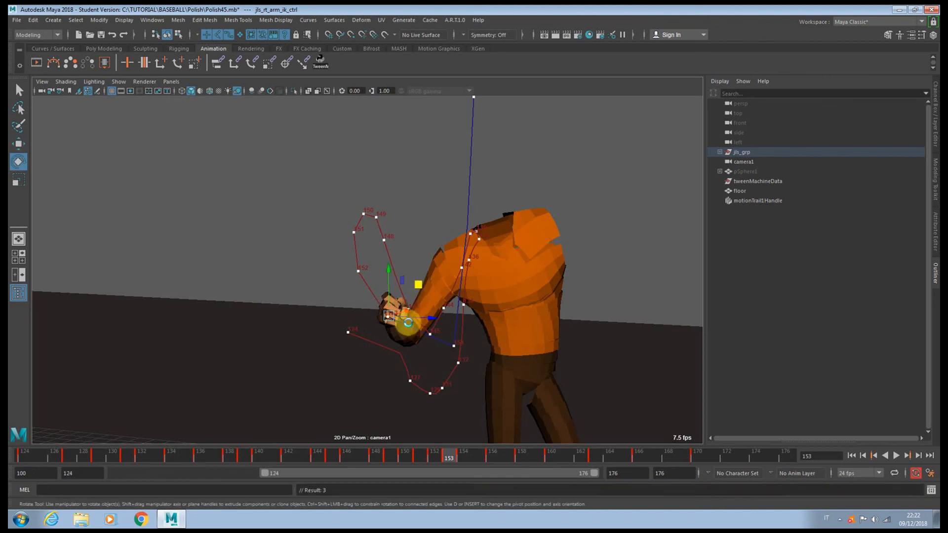
drag(408, 322, 391, 315)
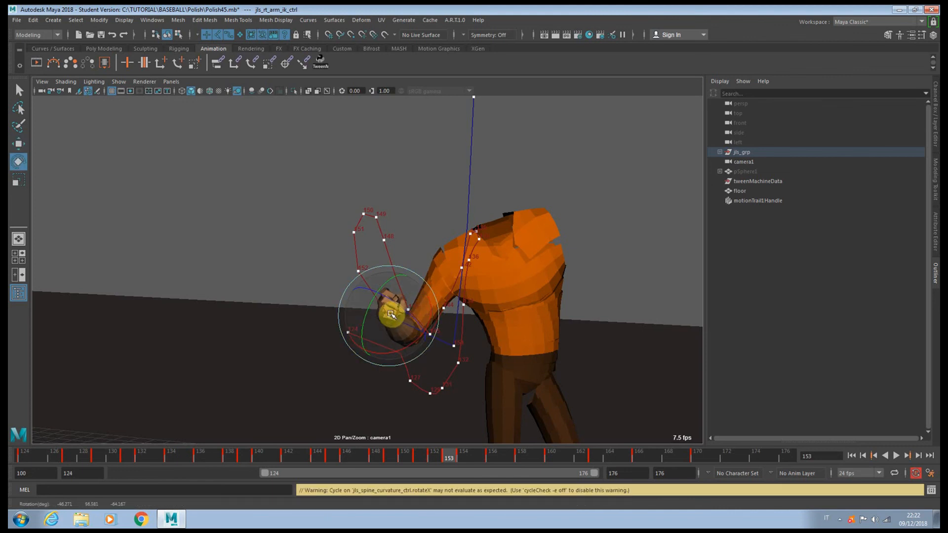
- Nudge the right arm IK control slightly down and forward at frame 154
click(463, 455)
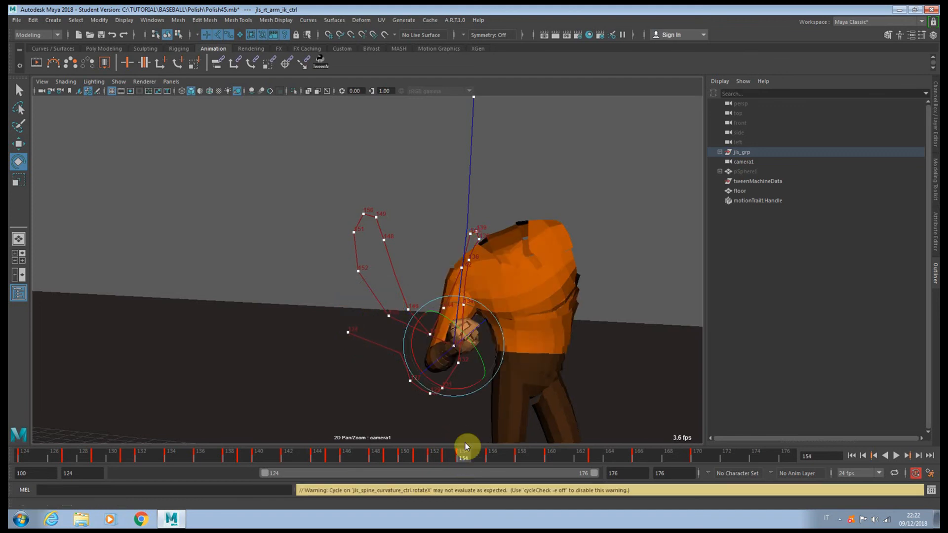
key(w)
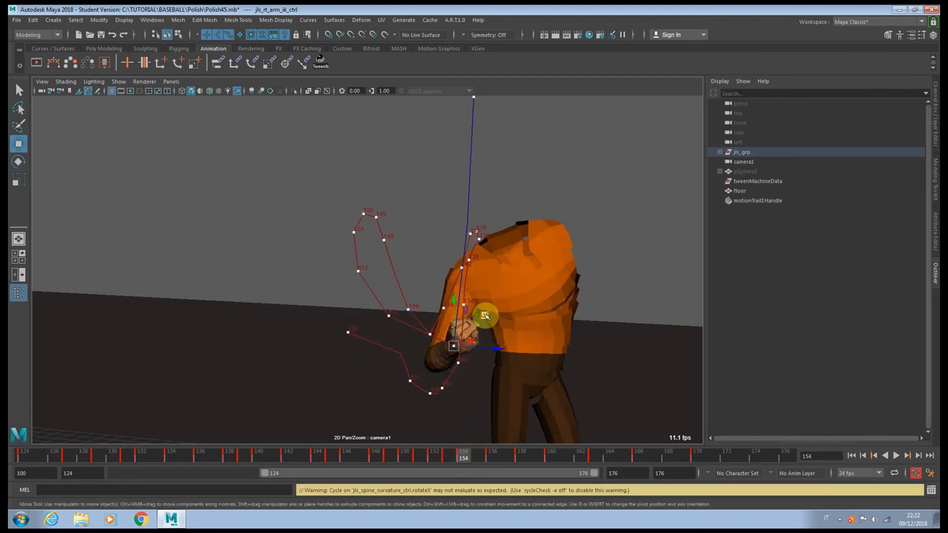
middle_drag(486, 315, 488, 322)
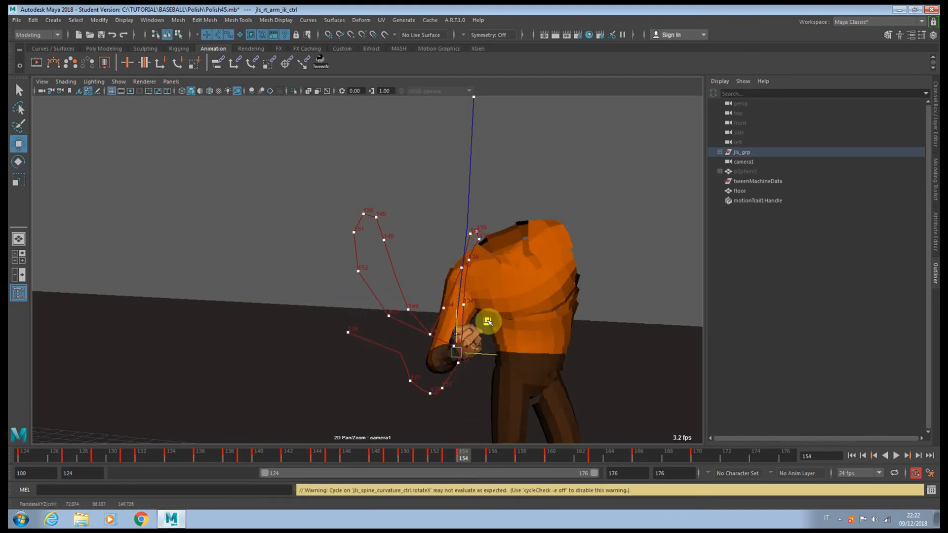
- Lower the right arm IK control and rotate the hand upward at frame 155, and shift the control forward at frame 156
click(480, 457)
click(497, 460)
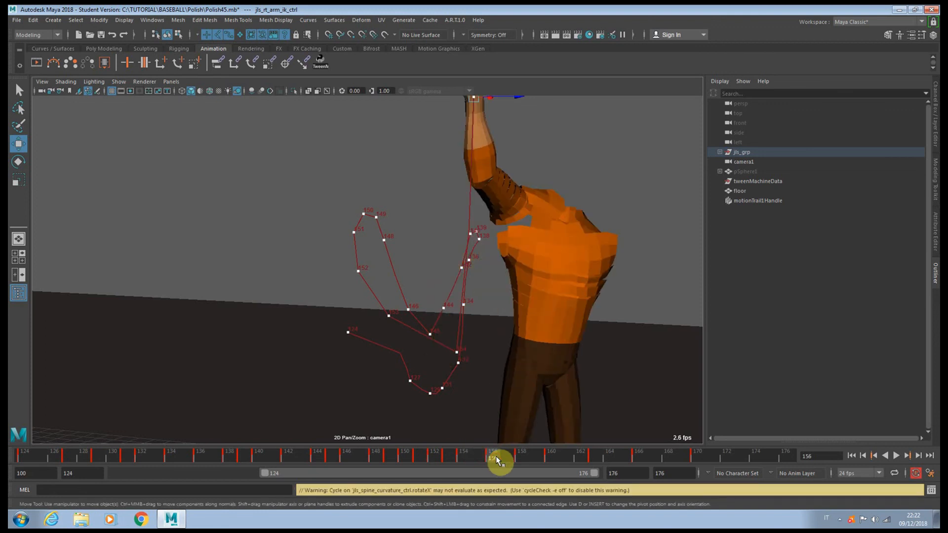
click(478, 458)
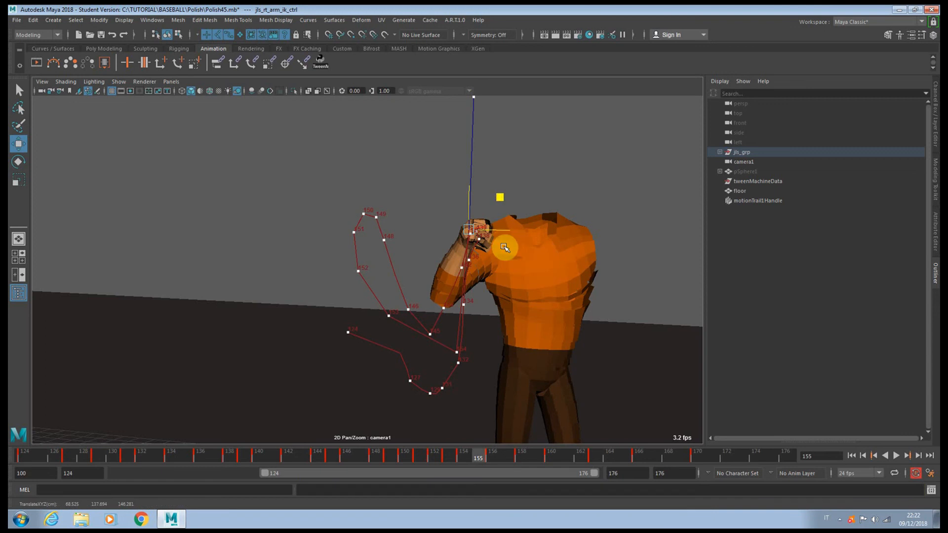
middle_drag(502, 193, 506, 269)
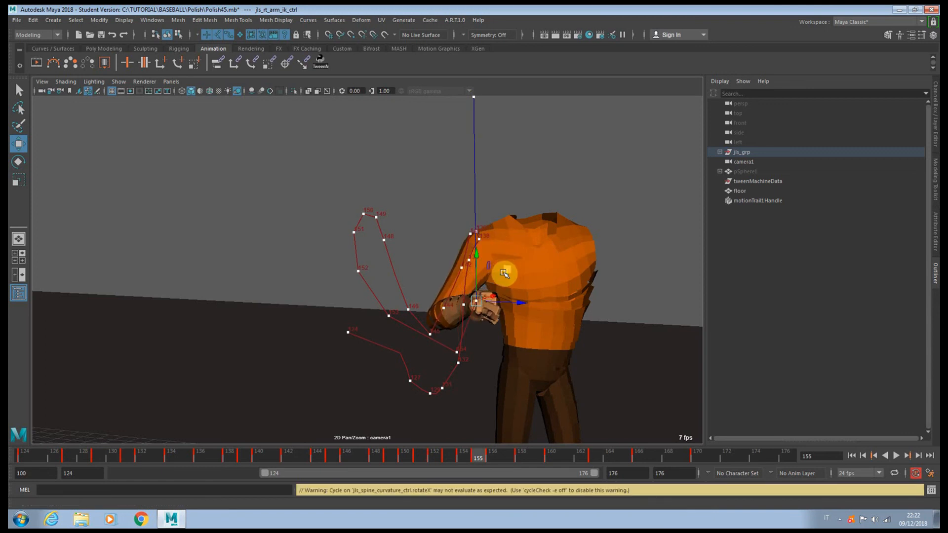
key(e)
mouse_move(479, 305)
mouse_down()
mouse_move(461, 275)
mouse_move(449, 381)
mouse_move(455, 286)
mouse_move(454, 338)
mouse_move(502, 290)
mouse_move(483, 268)
mouse_move(483, 303)
mouse_up()
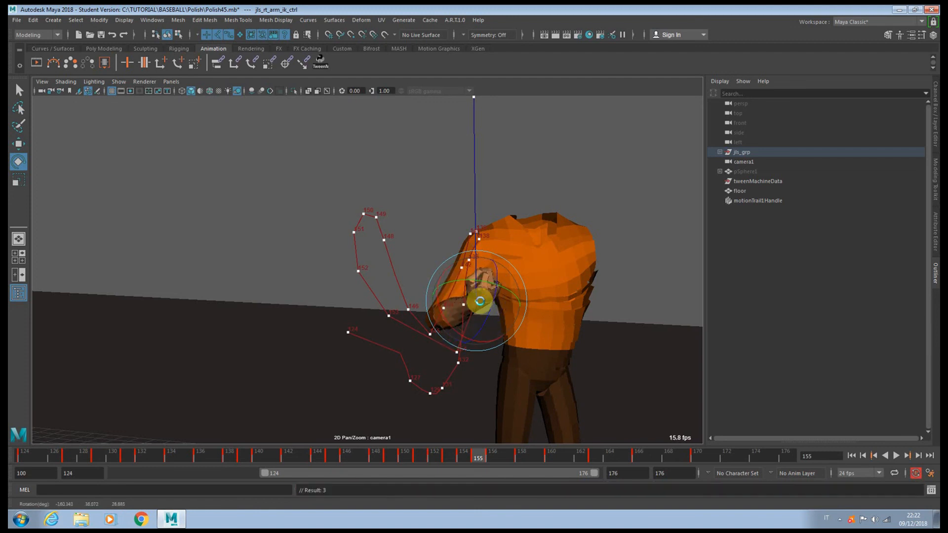
key(w)
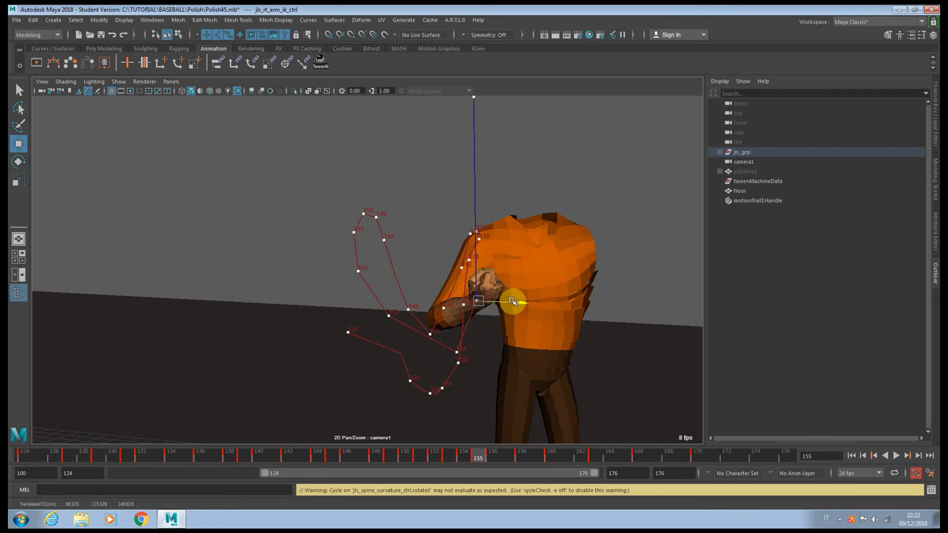
key(period)
drag(502, 235, 520, 232)
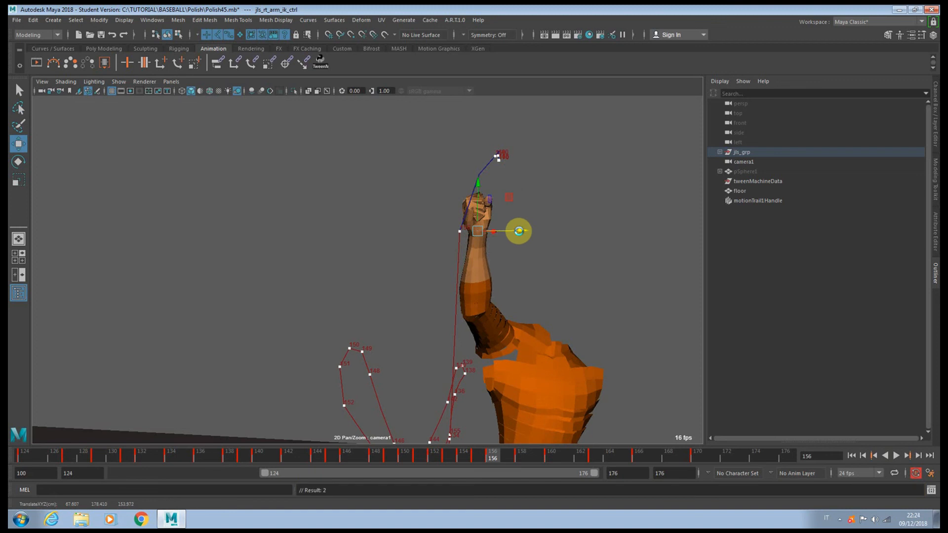
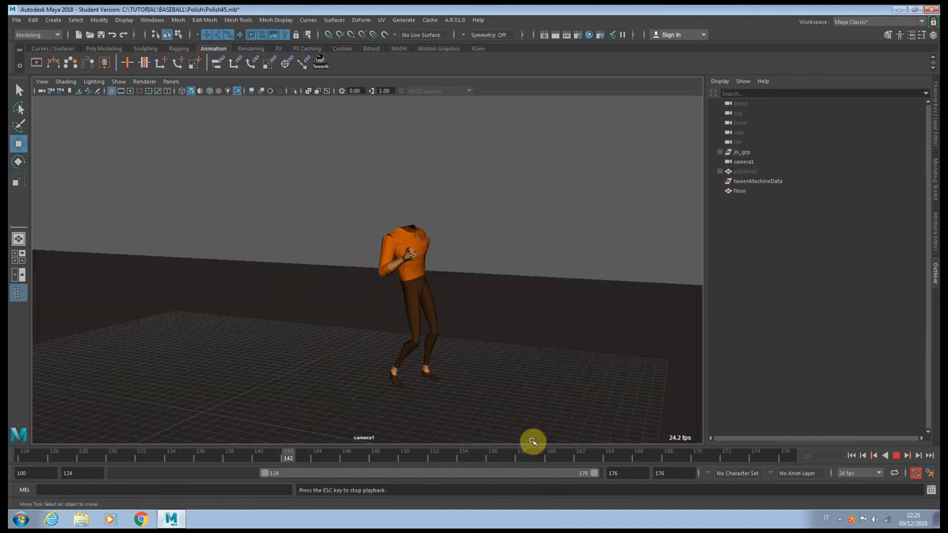
- Stop the playback and lower the right arm IK control slightly at frame 143 in the perspective view
click(897, 458)
key(space)
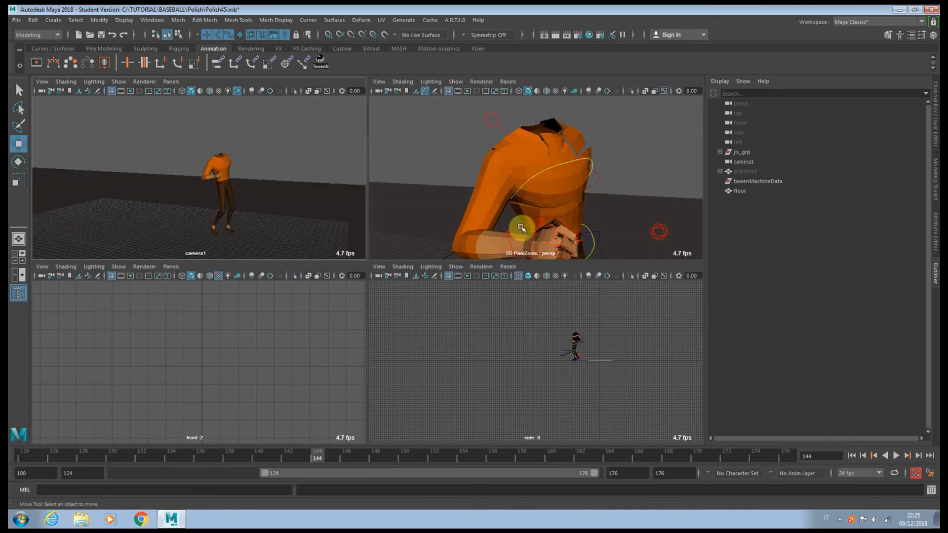
click(523, 225)
key(space)
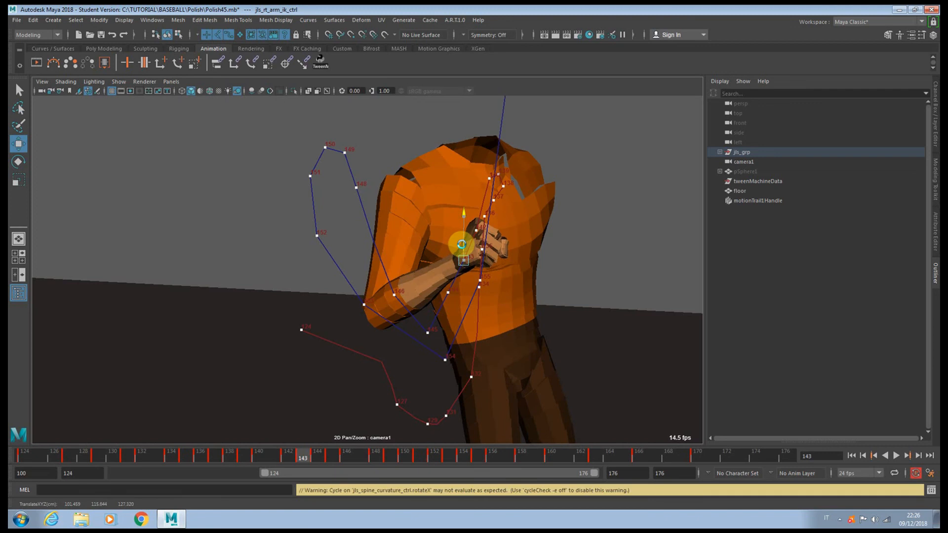
drag(461, 245, 440, 283)
key(period)
key(period)
key(period)
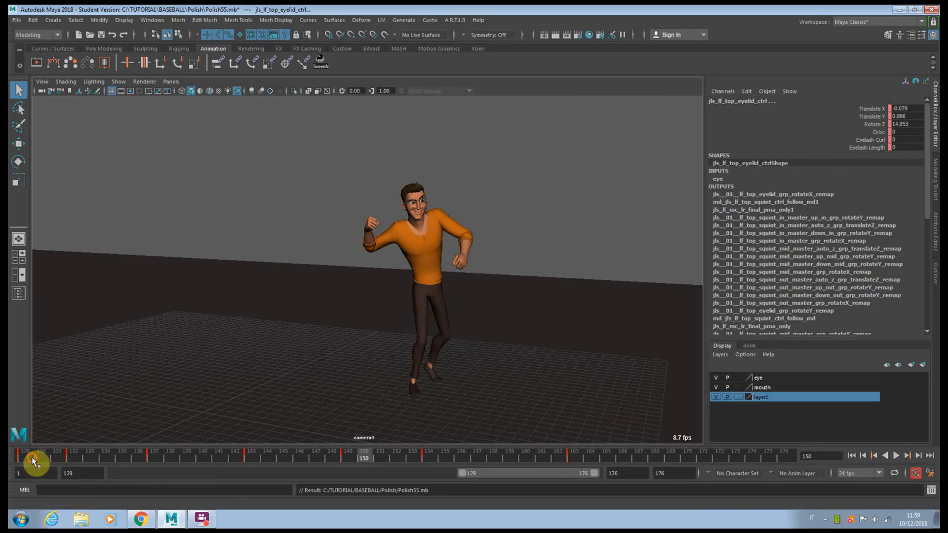
- Review the full character's facial expressions and body motion between frames 129 and 164 through the camera view
drag(34, 462, 599, 449)
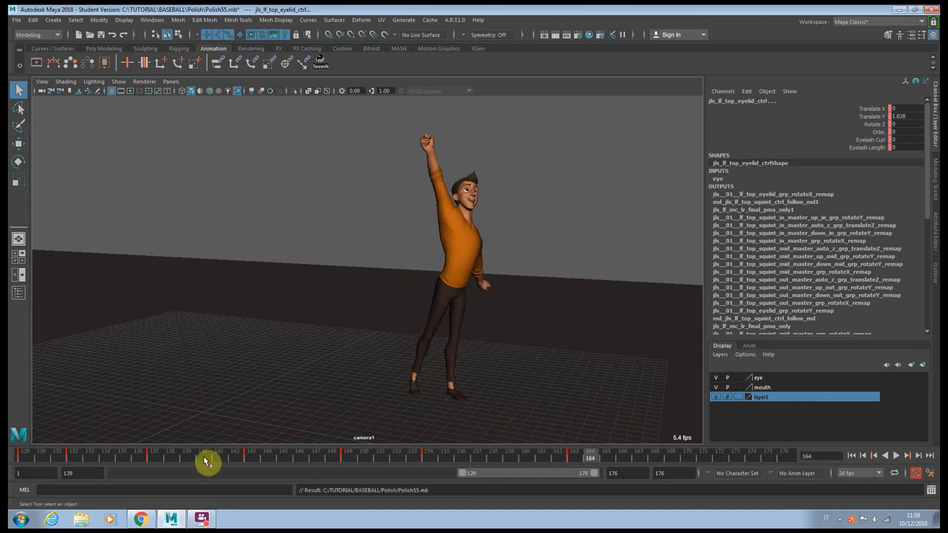
key(alt+v)
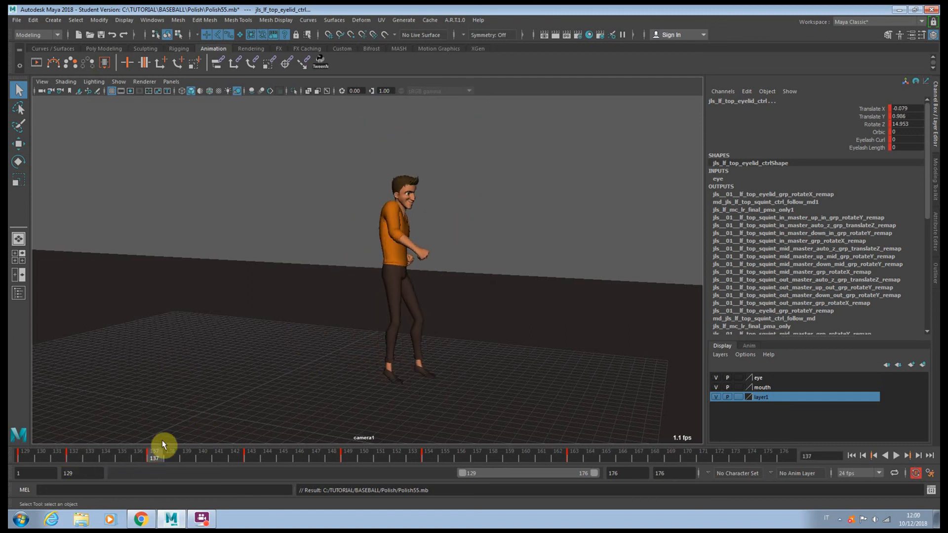
key(alt+v)
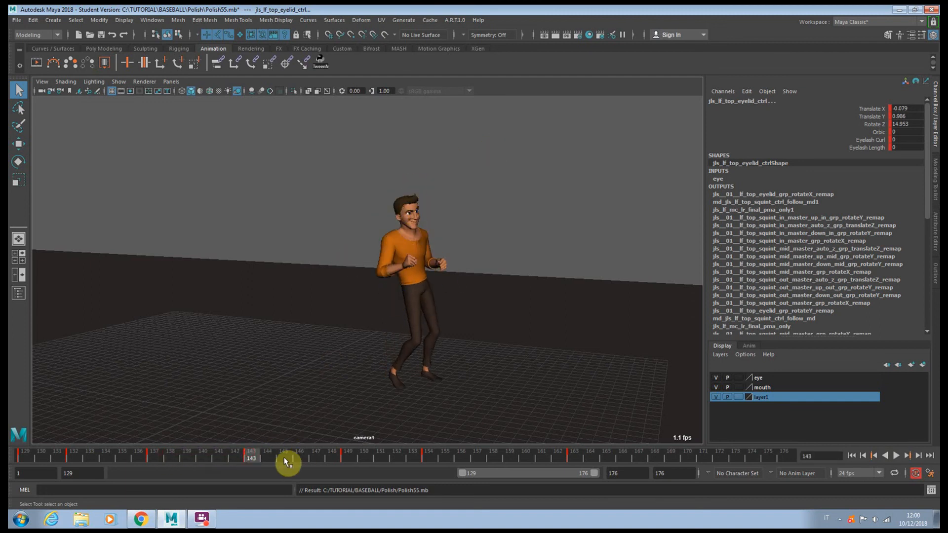
key(alt+v)
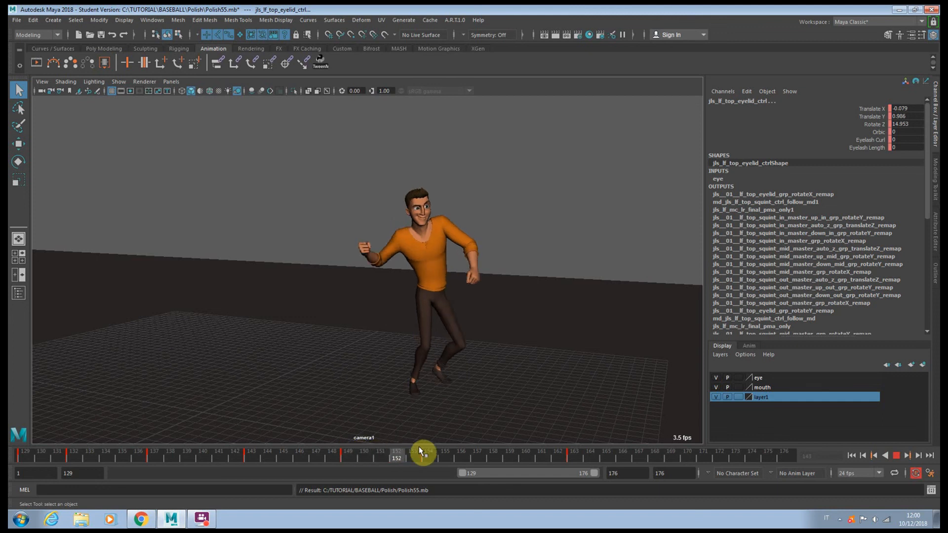
click(428, 452)
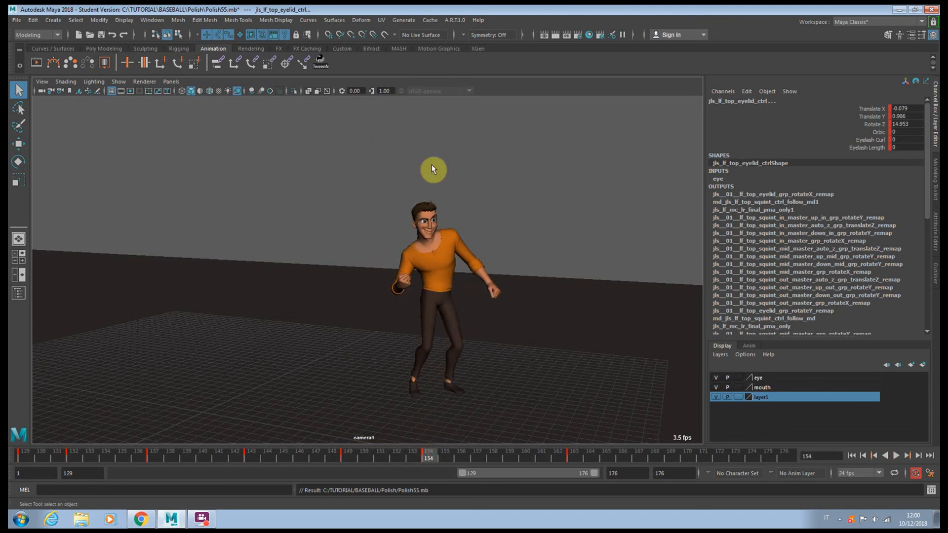
mouse_move(451, 455)
mouse_down()
mouse_move(535, 442)
mouse_move(663, 449)
mouse_move(572, 456)
mouse_move(653, 458)
mouse_move(575, 459)
mouse_up()
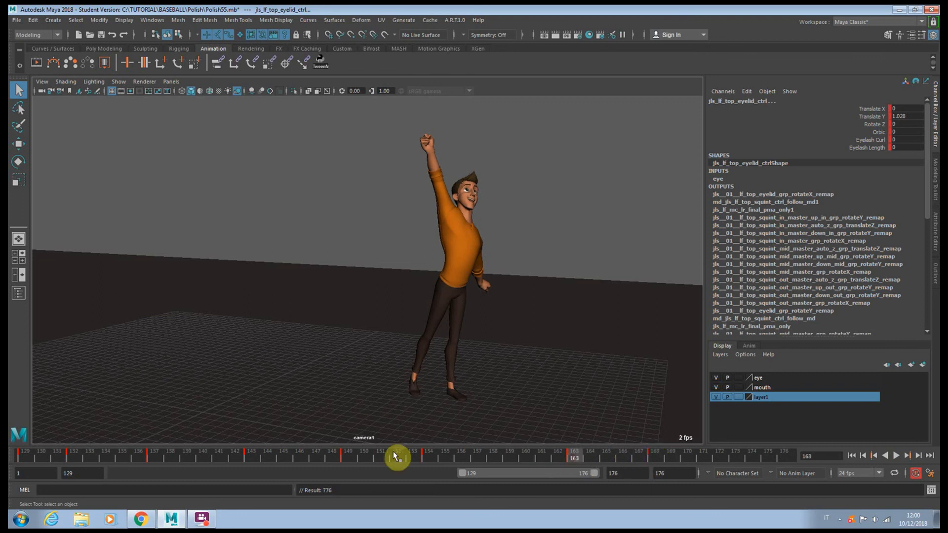
- Go to frame 154 and show the perspective close-up of the character's face and its facial controls
click(427, 454)
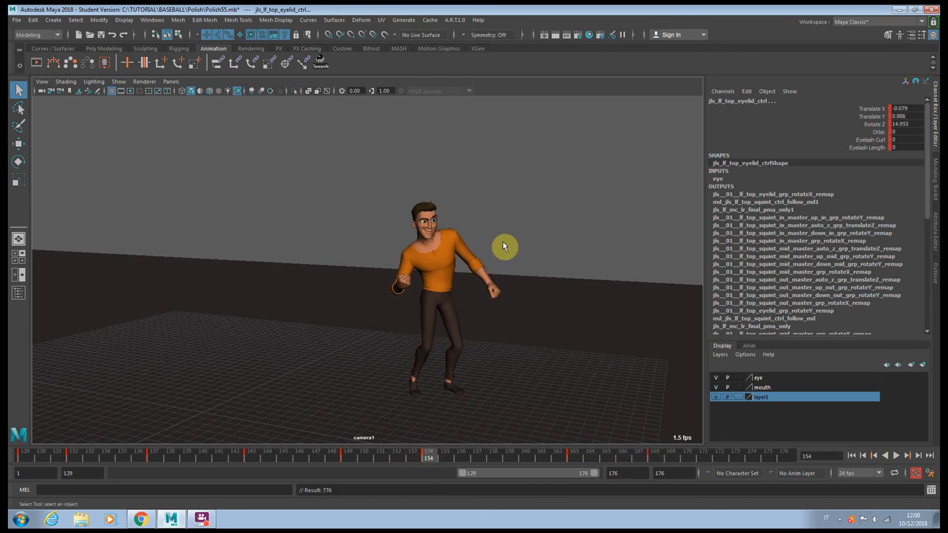
key(space)
key(space)
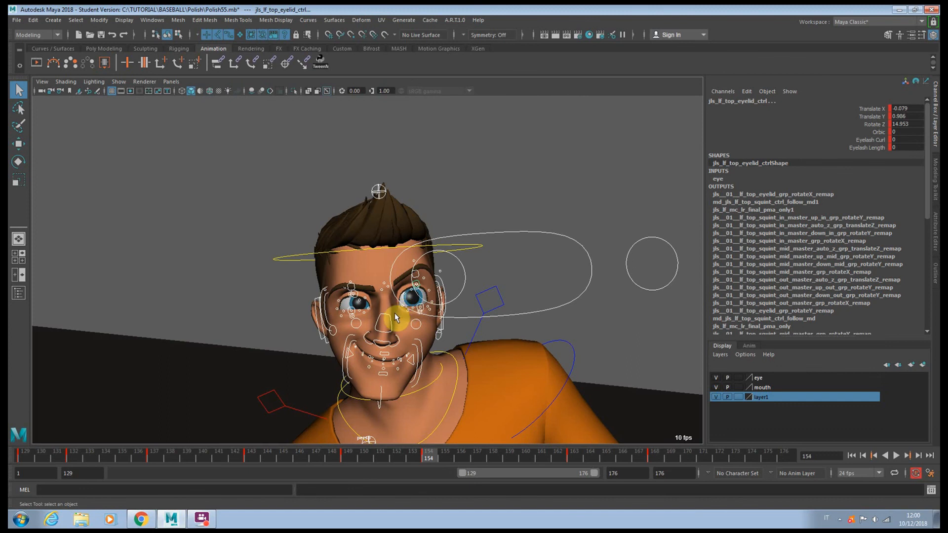
- Raise the lower face control below the chin to about Translate Y 0.647 at frame 154
alt+drag(395, 316, 368, 269)
alt+right_drag(368, 268, 406, 303)
alt+middle_drag(407, 303, 415, 286)
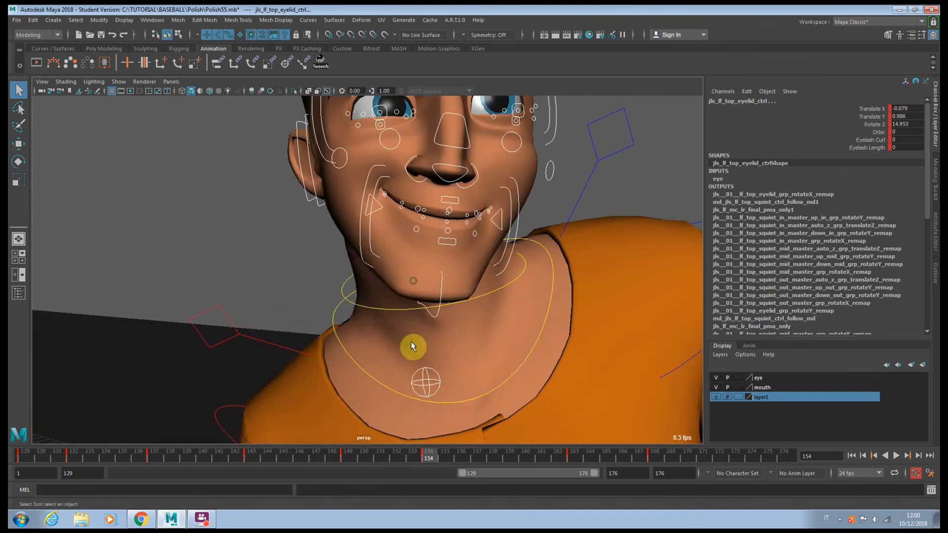
click(423, 379)
key(w)
middle_drag(423, 375, 429, 334)
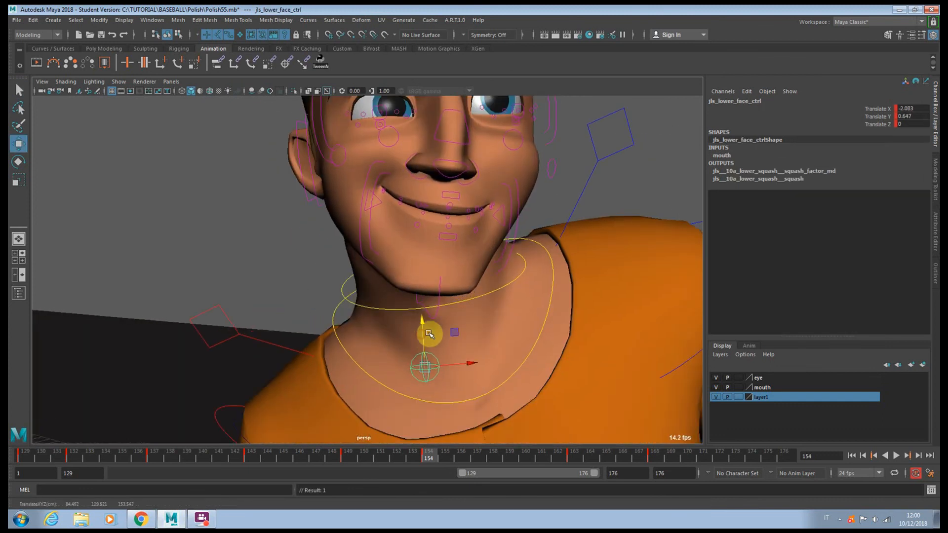
- Adjust the central lower-lip control slightly downward at frame 154
key(q)
alt+middle_drag(457, 220, 438, 240)
click(429, 246)
key(w)
drag(430, 226, 422, 249)
drag(409, 201, 451, 237)
- Select all four cheek controls on both sides of the face and reduce their Puff Cheek value at frame 154
click(472, 239)
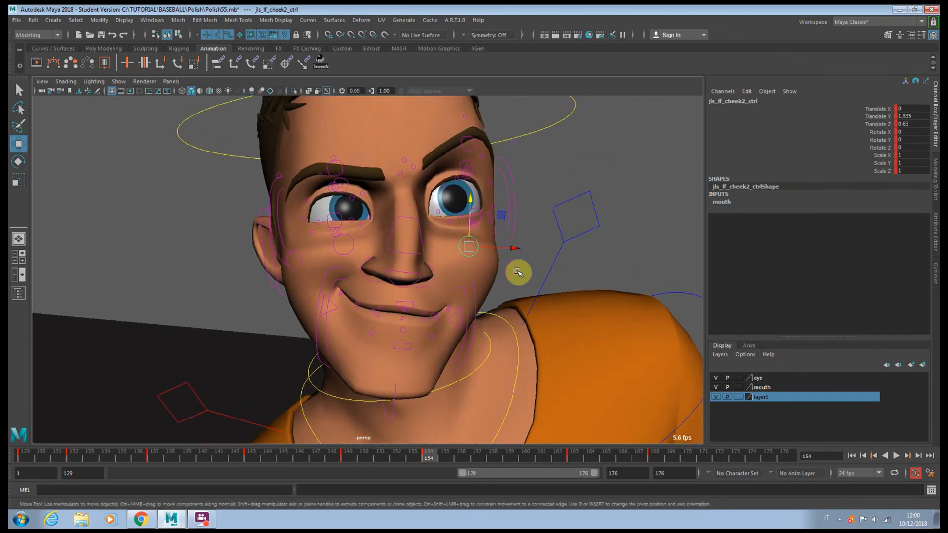
key(q)
shift+click(512, 273)
shift+click(348, 254)
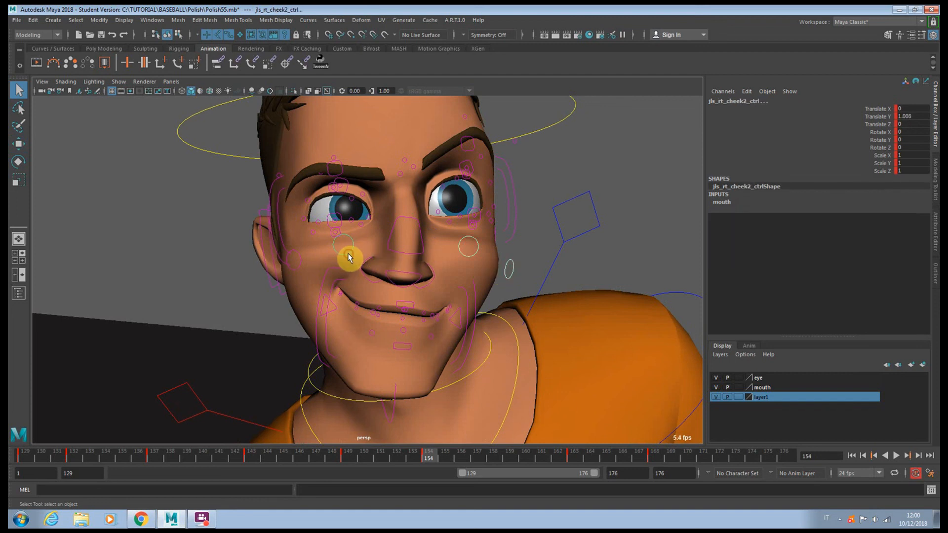
shift+click(297, 264)
click(883, 178)
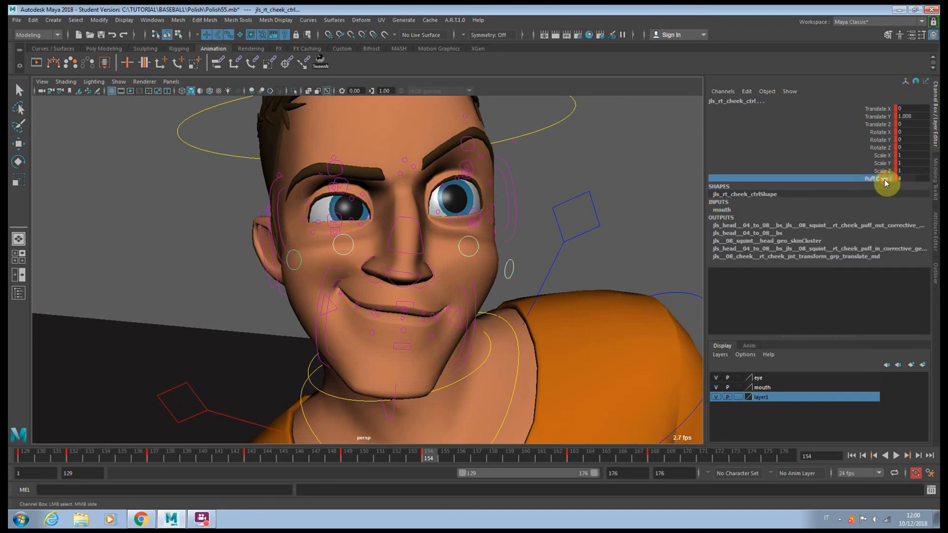
middle_drag(598, 175, 537, 167)
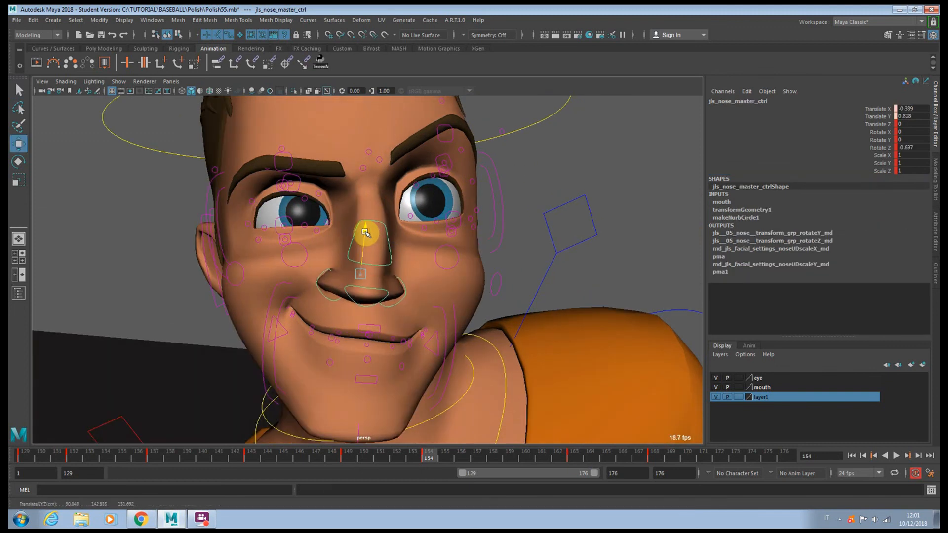
- Raise the nose master control to Translate Y 0.916 and move the mouth master control slightly up at frame 154
key(q)
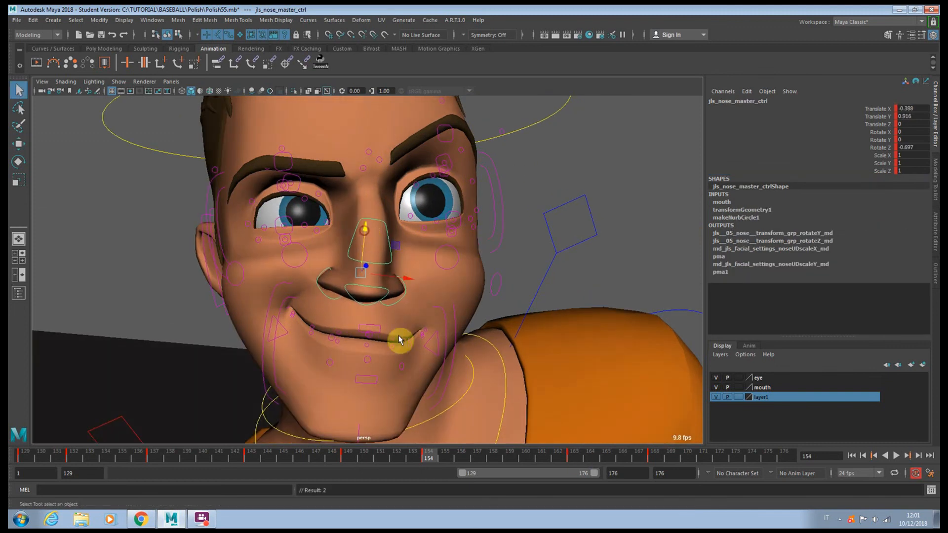
click(450, 324)
key(w)
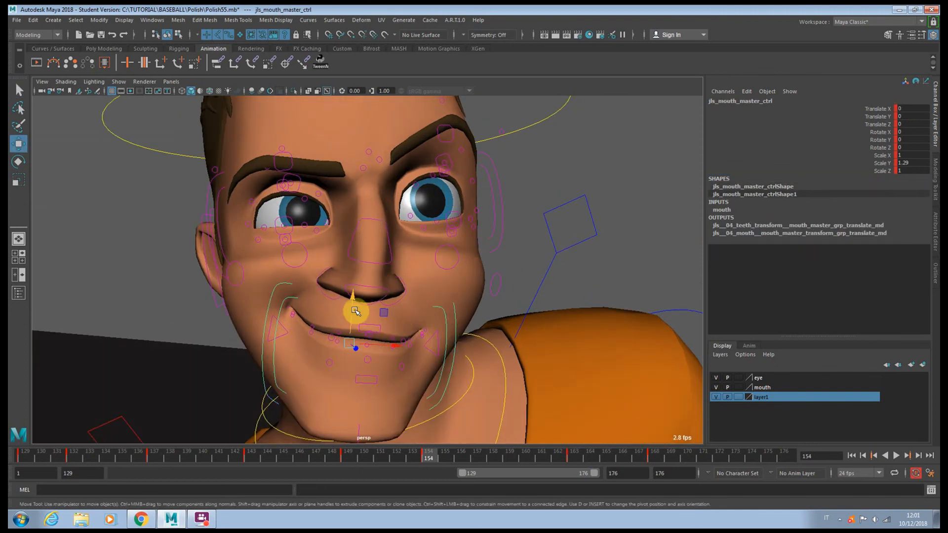
drag(354, 312, 355, 303)
- Lower the upper face control to about Translate Y -0.856 and adjust the character's right bottom eyelid at frame 154
drag(375, 184, 376, 198)
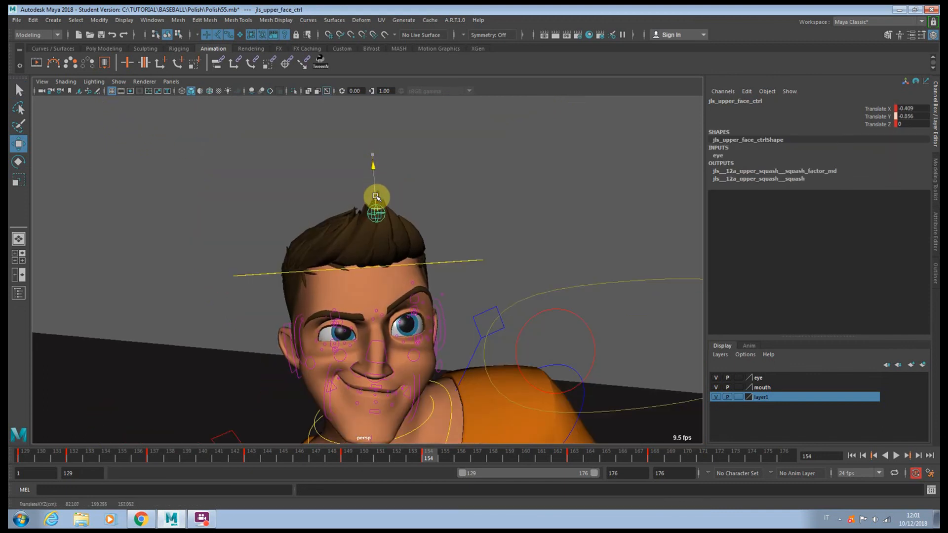
scroll(374, 258, up, 3)
alt+drag(375, 259, 308, 272)
scroll(335, 299, up, 3)
key(q)
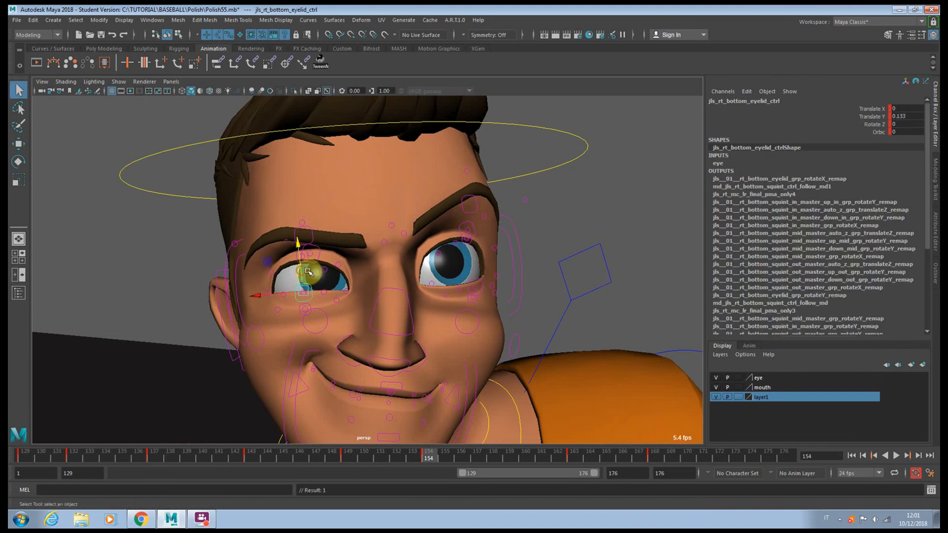
- Lower the right top eyelid slightly and raise the right bottom squint control to about Translate Y 0.487
click(320, 260)
key(w)
drag(317, 235, 317, 237)
key(q)
click(306, 306)
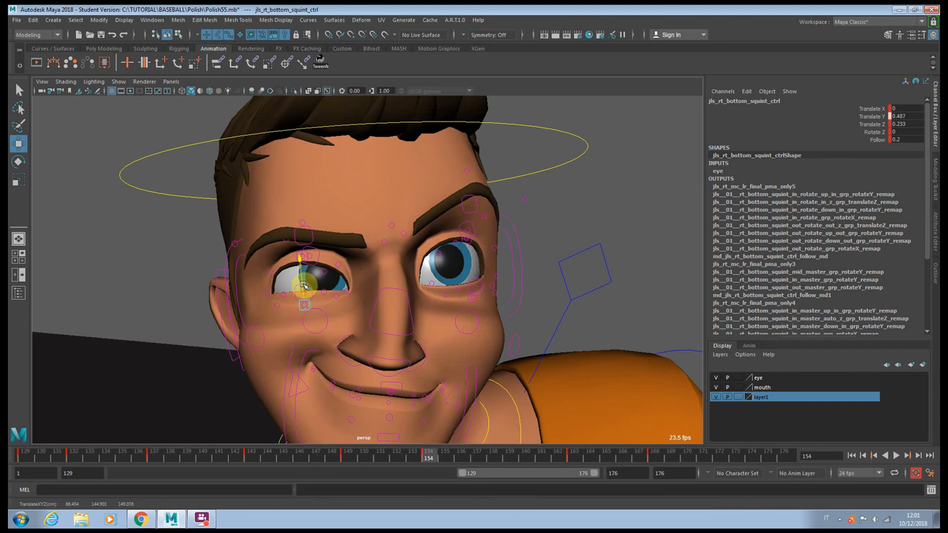
- Lower the right top squint control slightly and bring the right brow control down to about Translate Y -0.08
click(300, 254)
key(w)
drag(301, 240, 301, 244)
key(q)
click(303, 223)
key(w)
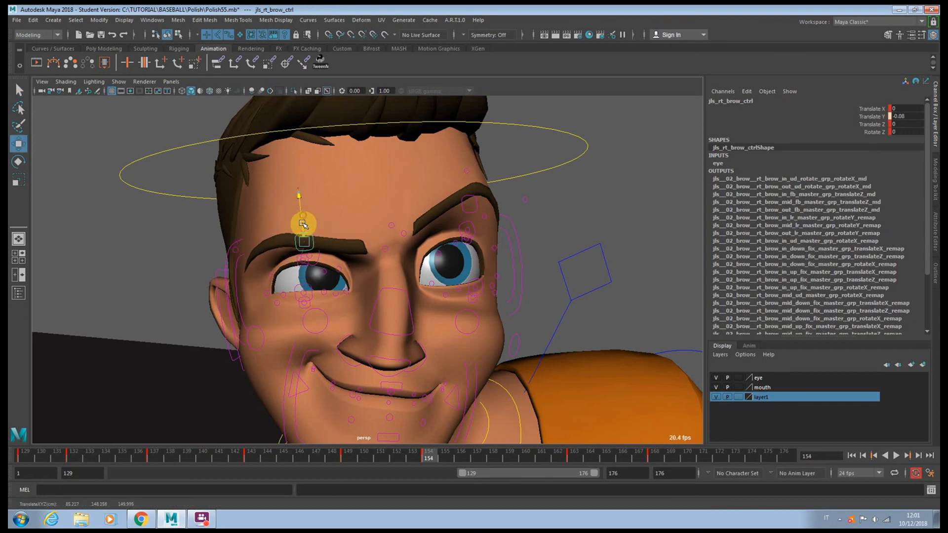
- Raise the left bottom eyelid slightly and lower the left top eyelid to Translate Y 0.844 at frame 154
click(475, 280)
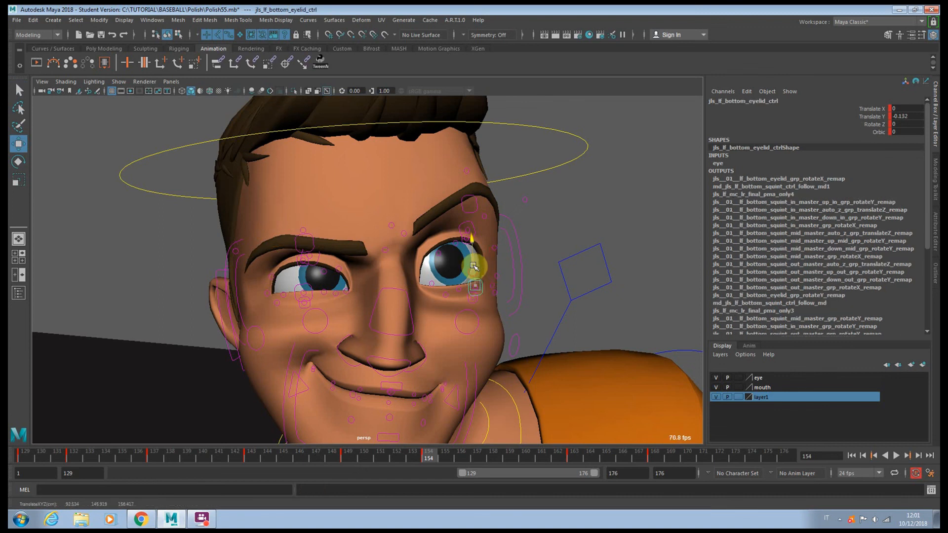
drag(474, 271, 473, 267)
key(q)
click(462, 229)
key(w)
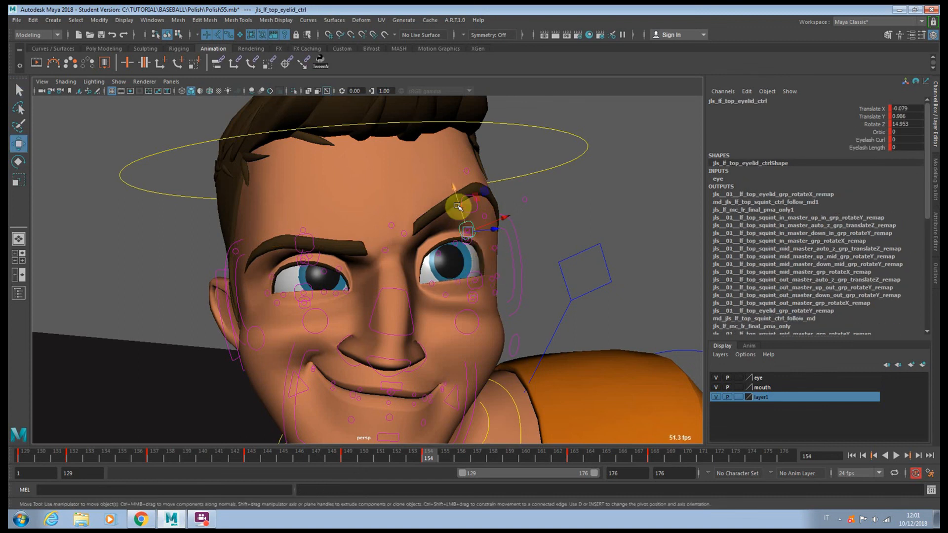
drag(457, 206, 460, 218)
key(q)
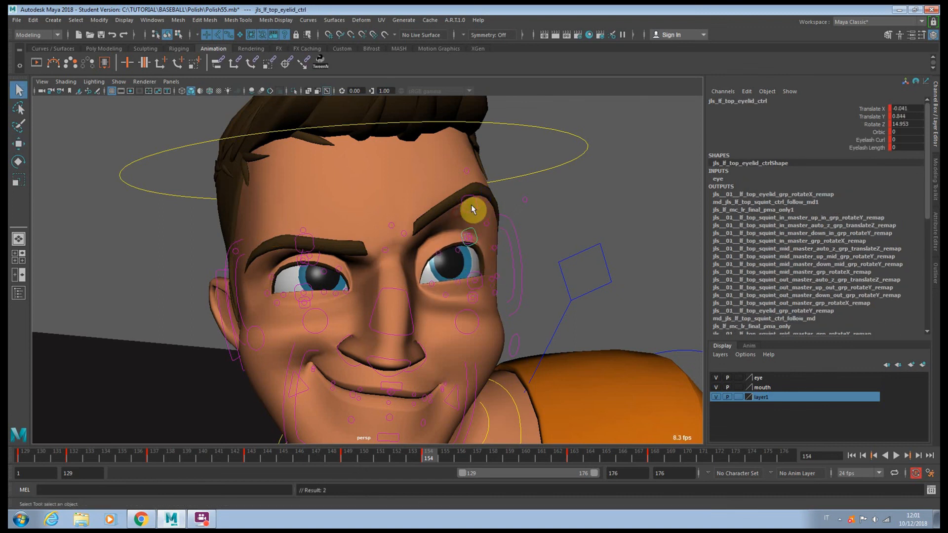
- Lower the left brow control and its middle local control at frame 154
click(469, 203)
key(w)
key(q)
click(470, 186)
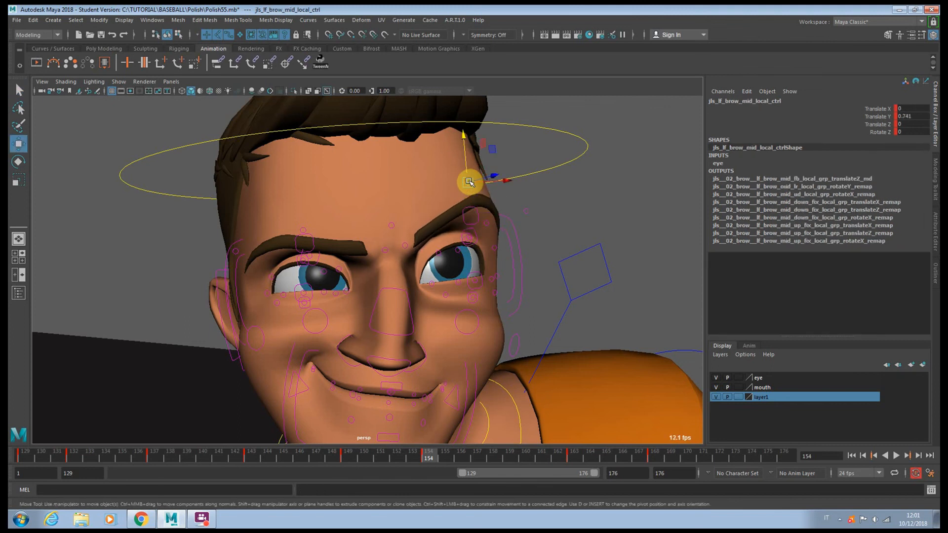
key(w)
drag(469, 184, 468, 202)
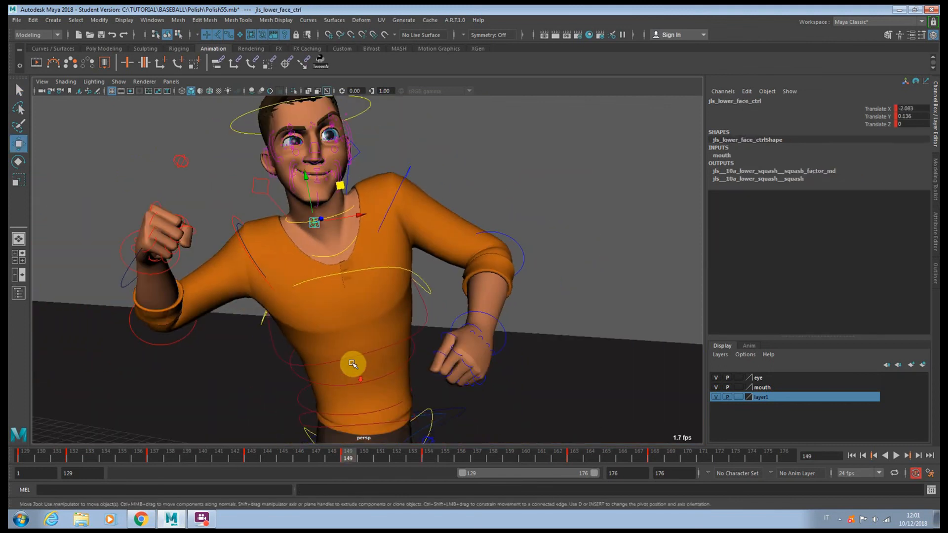
- Move the lower face control down to Translate Y -0.212 at frame 149
alt+drag(349, 362, 376, 372)
scroll(379, 372, up, 2)
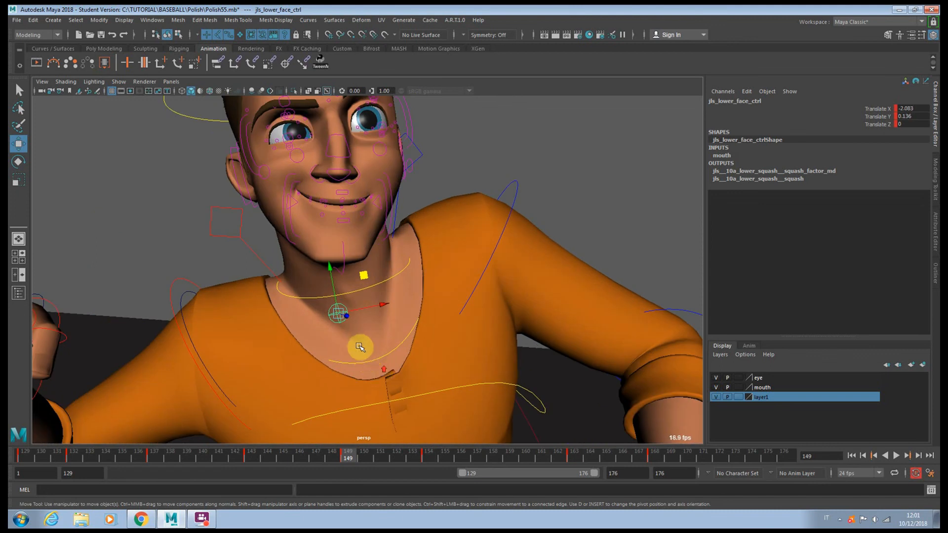
scroll(348, 360, down, 8)
scroll(352, 364, up, 3)
scroll(356, 364, up, 1)
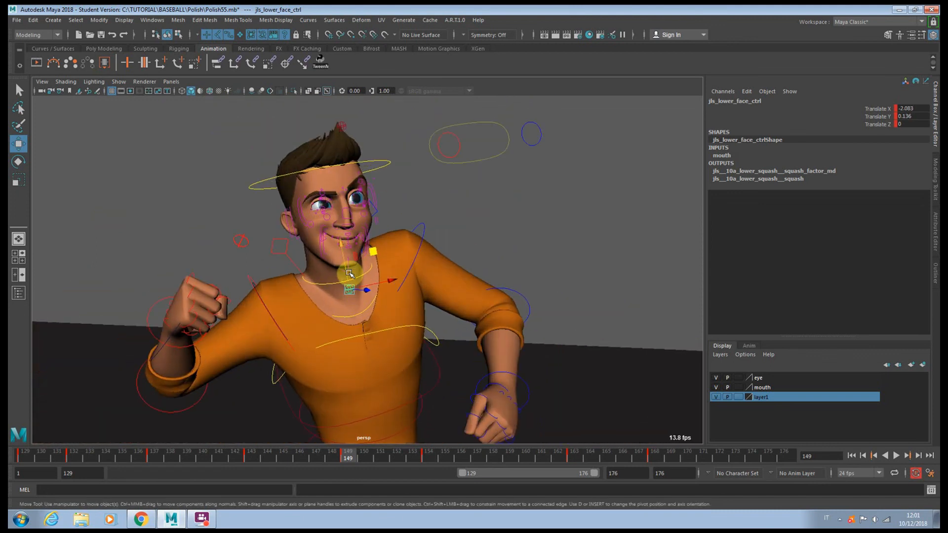
drag(345, 275, 347, 278)
scroll(349, 270, up, 3)
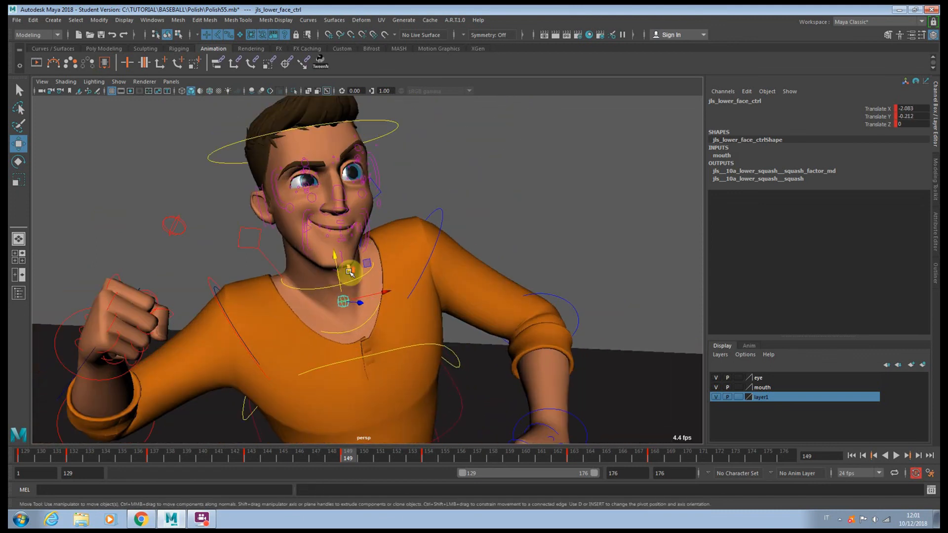
- Open the mouth slightly at frame 149 by rotating the lower jaw control about X
key(q)
click(342, 264)
key(e)
drag(330, 242, 329, 243)
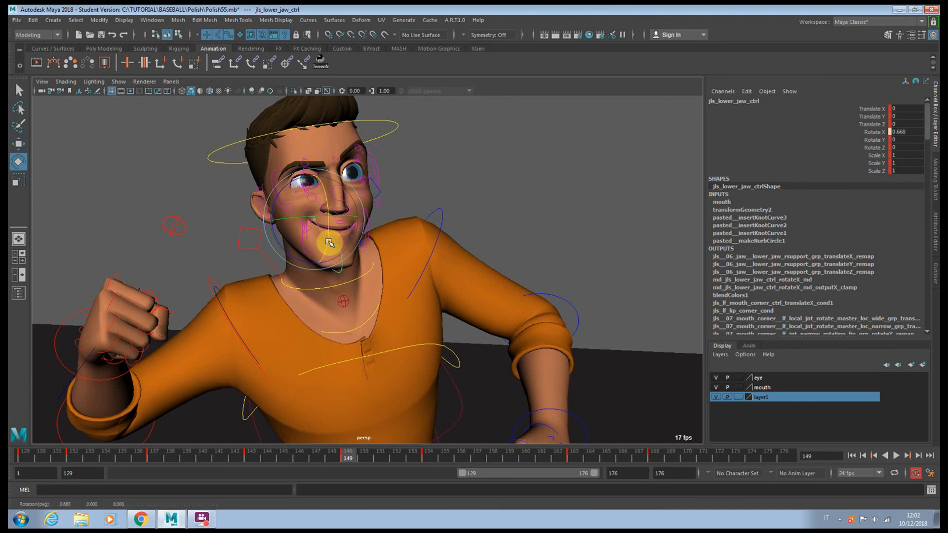
drag(330, 243, 329, 244)
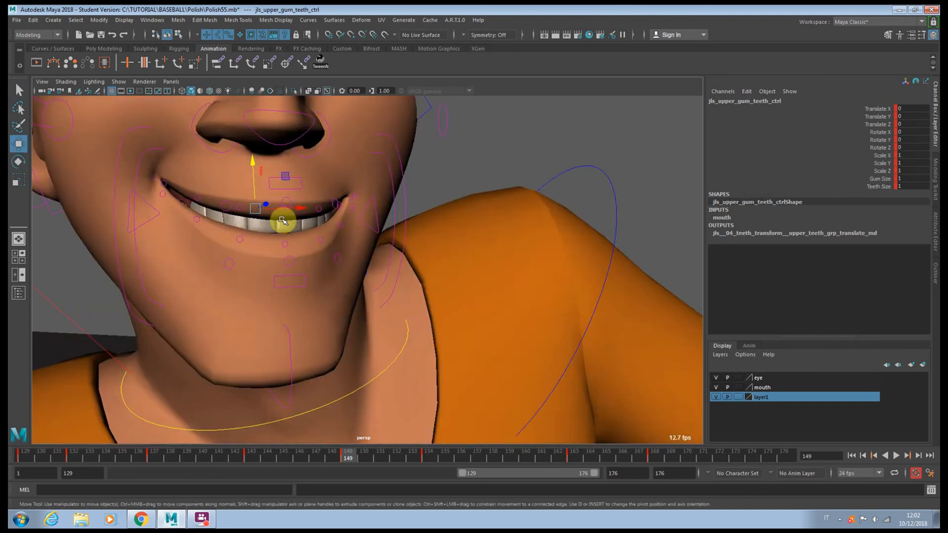
- Raise the upper gum and teeth control to about Translate Y 0.5 and rotate it about 13 degrees in X
scroll(284, 219, down, 2)
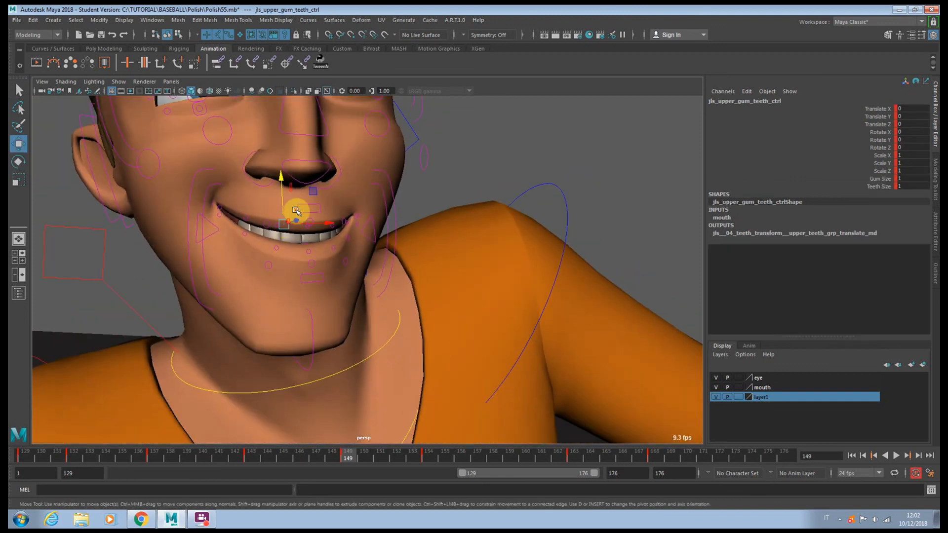
mouse_move(281, 199)
mouse_down()
mouse_move(282, 190)
mouse_move(296, 210)
mouse_move(285, 192)
mouse_up()
key(e)
key(w)
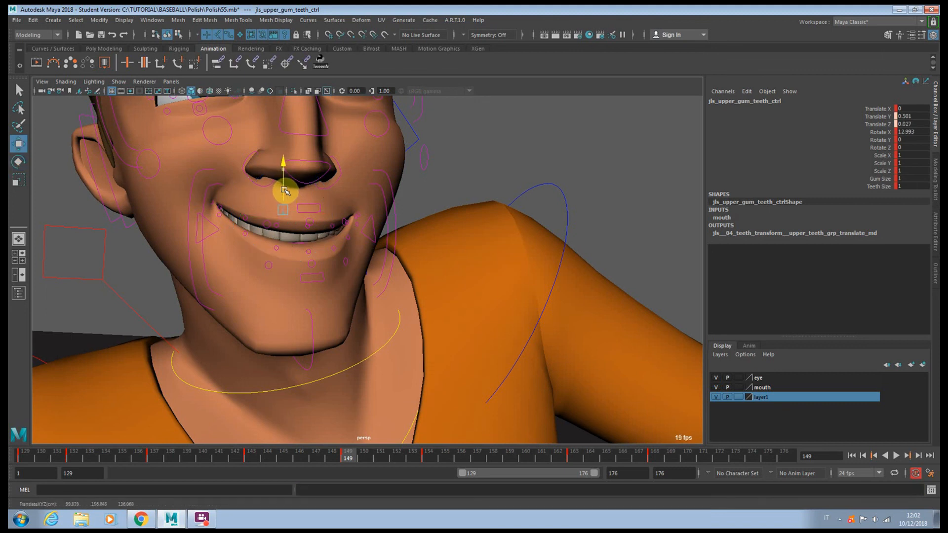
- Raise the upper face control slightly and edit the Puff Cheek value of the four cheek controls at frame 149
scroll(316, 219, down, 3)
alt+middle_drag(317, 221, 339, 298)
scroll(319, 280, down, 2)
scroll(339, 298, down, 4)
click(348, 169)
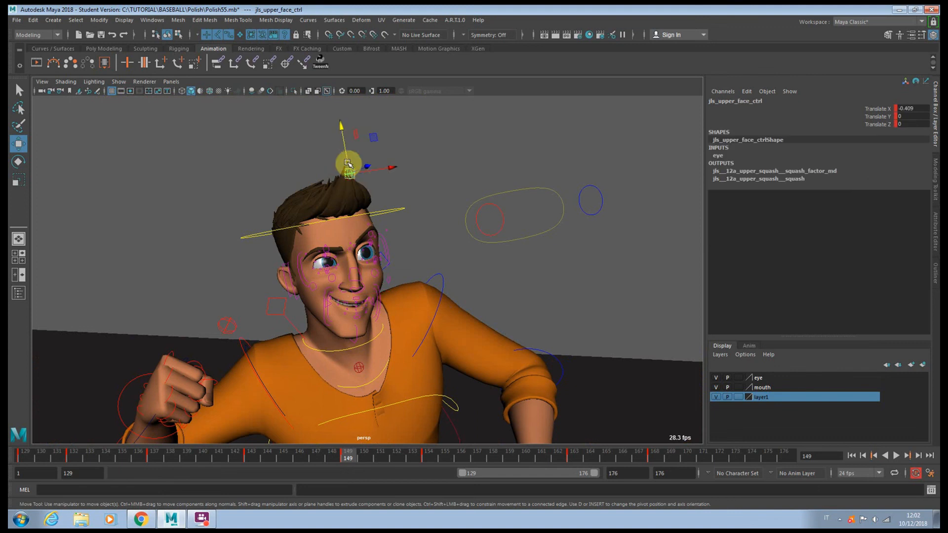
drag(345, 157, 345, 154)
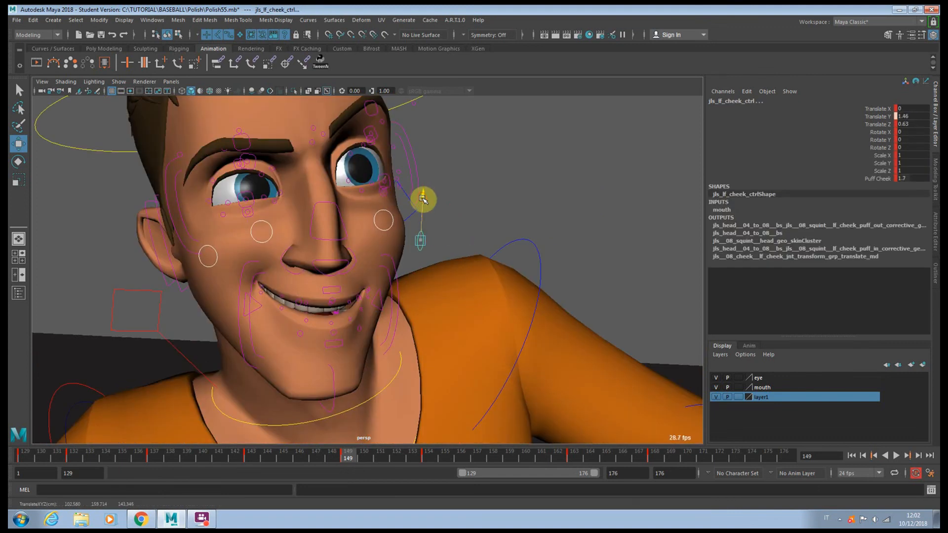
click(900, 178)
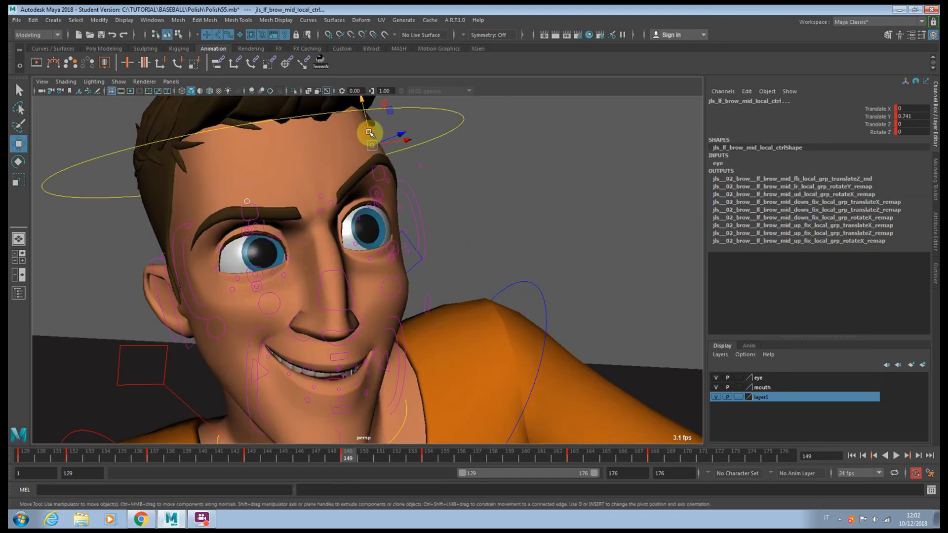
- Raise both middle local brow controls, the left to Translate Y 1.056, and select the main brow controls at frame 149
drag(369, 131, 366, 123)
key(q)
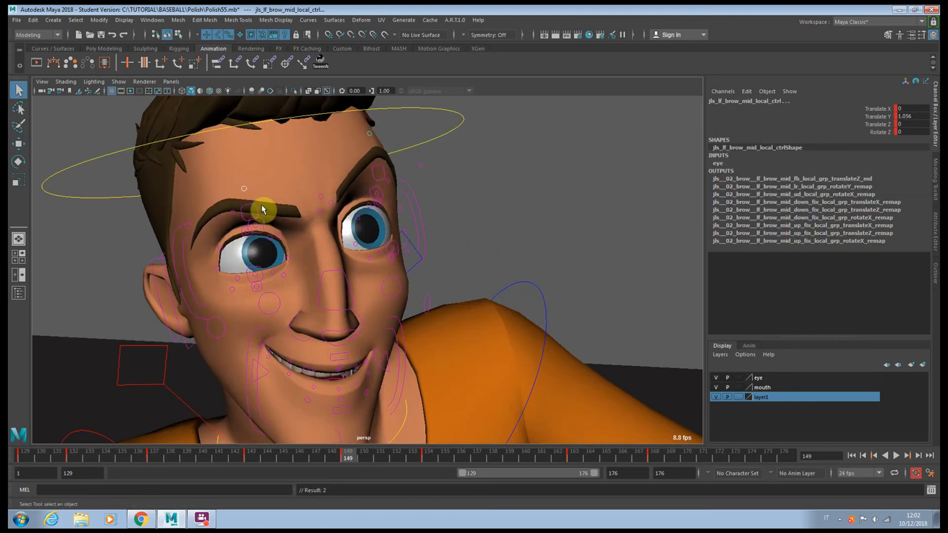
click(253, 211)
key(w)
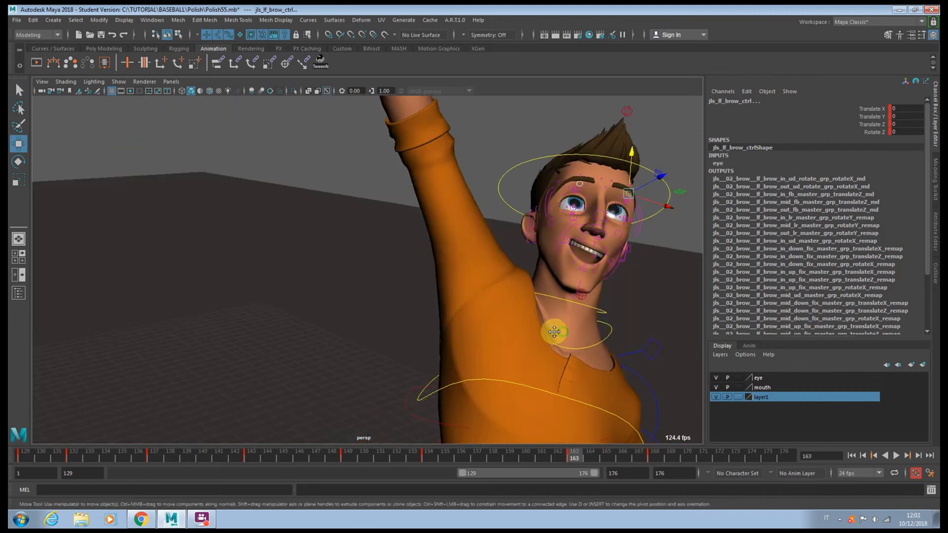
- Open the jaw wider at frame 163 by rotating the lower jaw control to about 17 degrees in X
alt+middle_drag(553, 332, 414, 320)
alt+drag(414, 320, 408, 351)
scroll(426, 307, up, 3)
alt+middle_drag(426, 307, 347, 339)
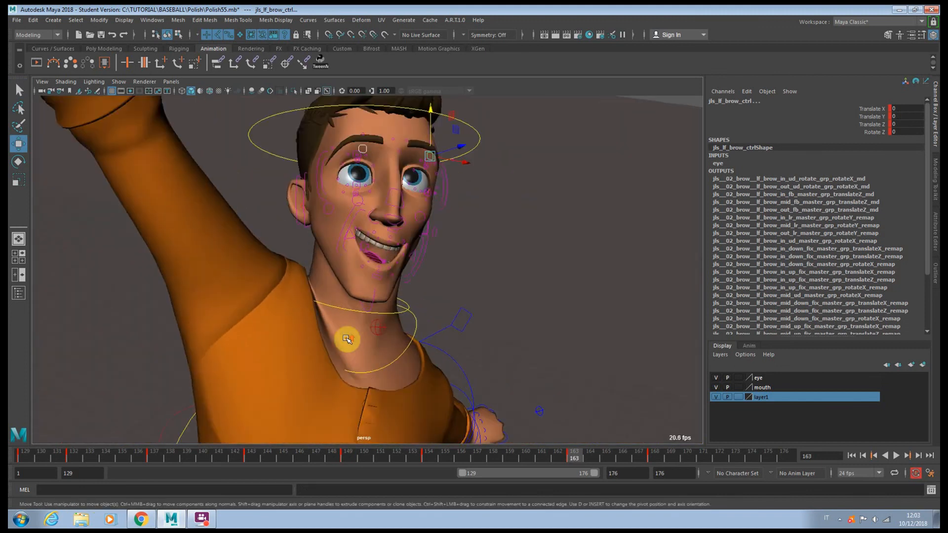
alt+drag(347, 338, 389, 306)
click(395, 294)
key(e)
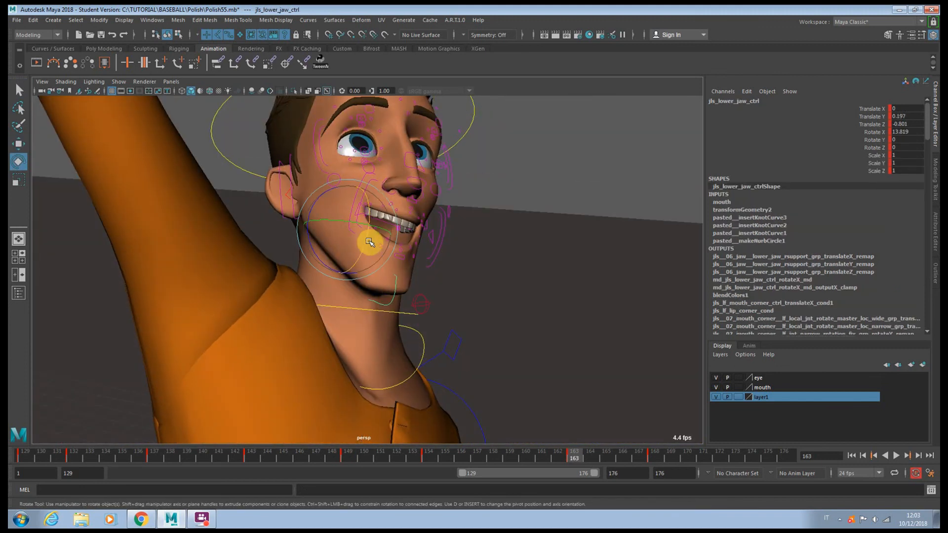
drag(370, 239, 367, 244)
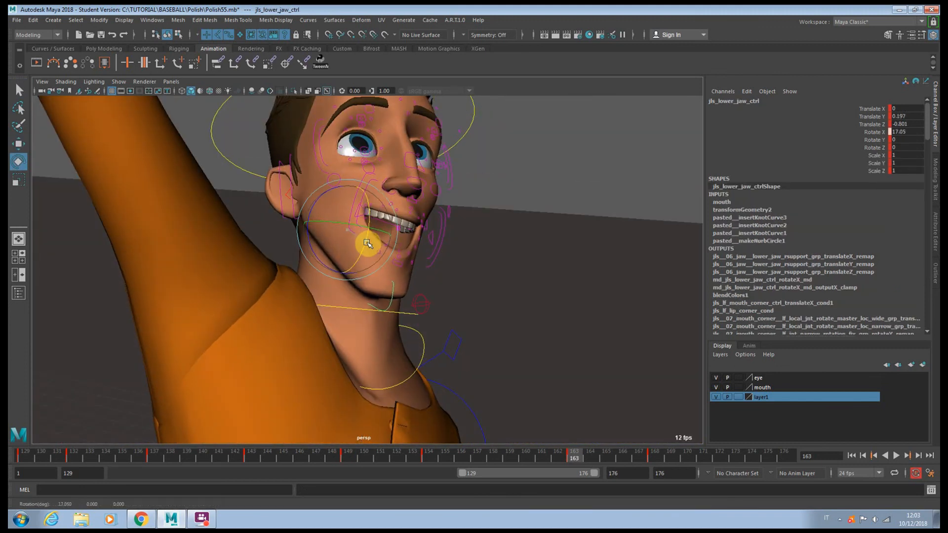
- Stretch the lower face at frame 163 by lowering its control to Translate Y -0.766
click(422, 307)
key(w)
drag(419, 288, 420, 294)
- Lower the nose master control slightly at frame 163 and key it
alt+middle_drag(432, 259, 398, 336)
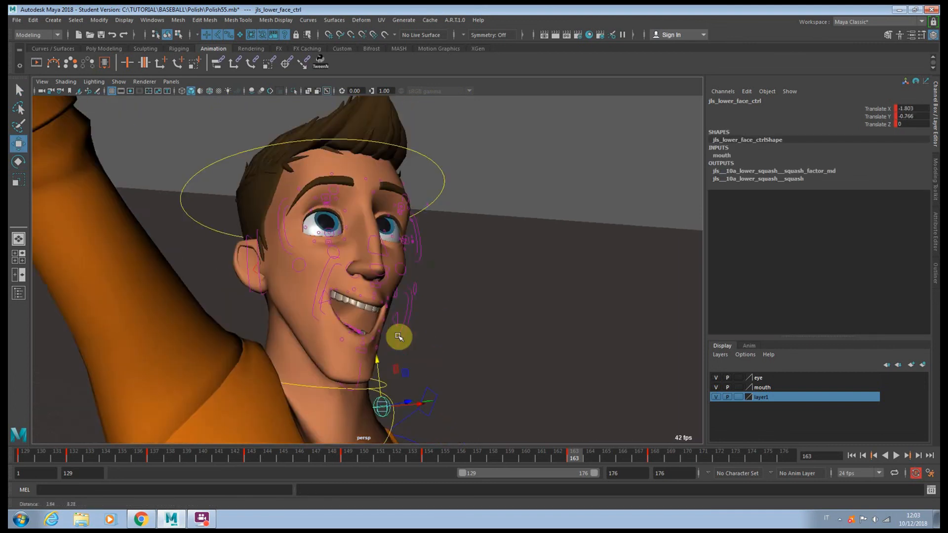
scroll(373, 332, up, 4)
key(q)
click(370, 242)
key(w)
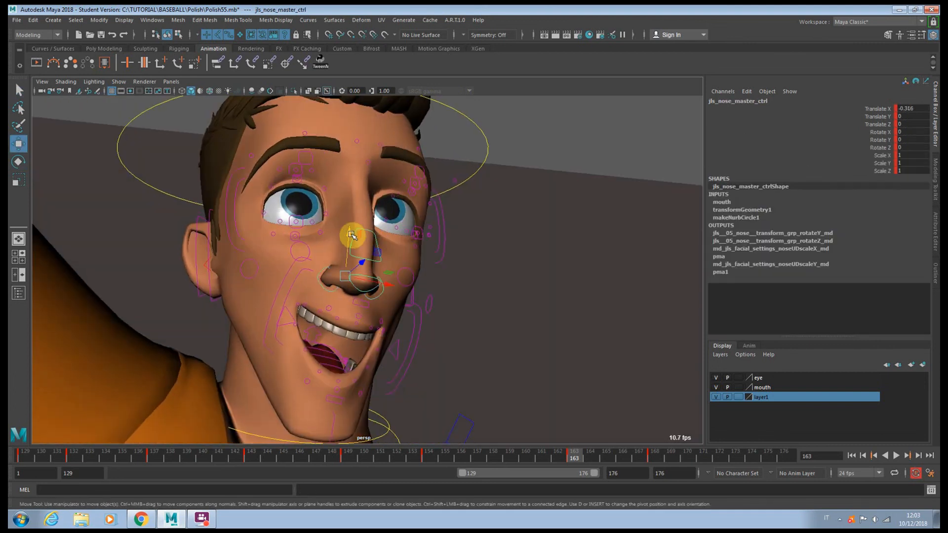
drag(351, 235, 351, 237)
key(s)
- Raise the upper face control to Translate Y 0.696 at frame 163 and key it
alt+middle_drag(351, 237, 354, 333)
scroll(354, 261, down, 5)
click(393, 173)
drag(393, 155, 392, 144)
key(s)
scroll(412, 267, up, 5)
alt+drag(413, 273, 415, 286)
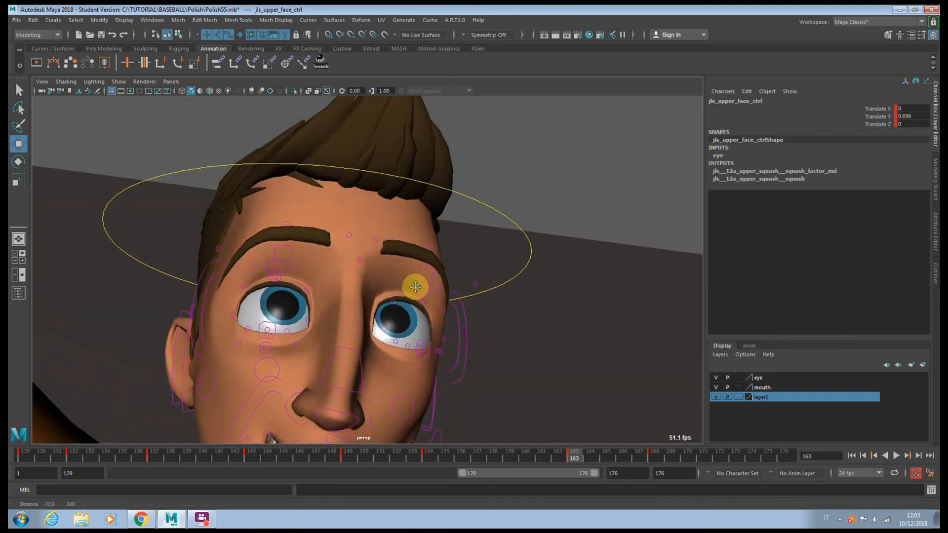
- Raise the right and left brow controls together at frame 163 and key them
alt+middle_drag(414, 286, 426, 295)
key(q)
click(306, 255)
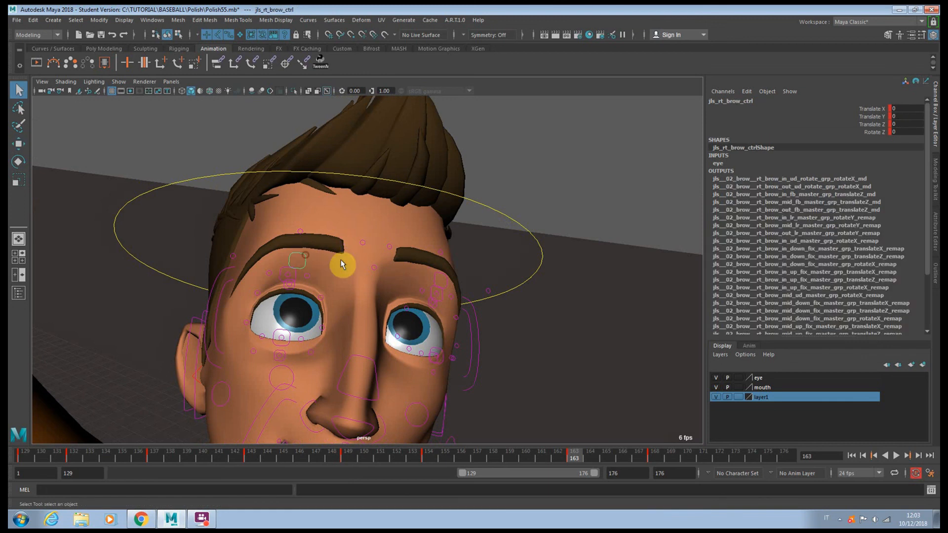
shift+click(437, 275)
key(w)
drag(437, 246, 439, 224)
key(s)
- Raise the middle local controls of both brows at frame 163, bringing the left one to Translate Y 0.912
key(q)
click(300, 226)
shift+click(441, 246)
key(w)
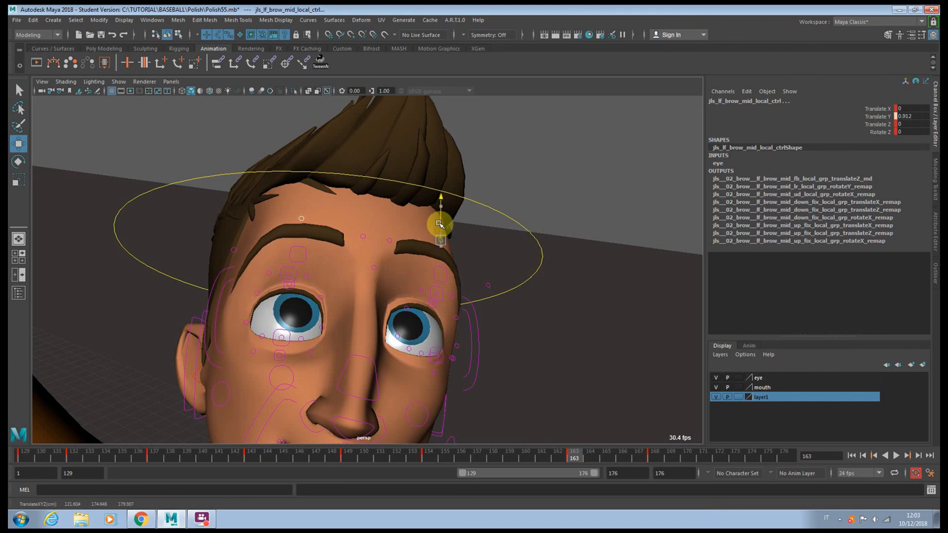
- Open both upper eyelids wider at frame 163, raising the left eyelid control to Translate Y of about 1.16
alt+drag(423, 285, 339, 265)
key(q)
click(301, 260)
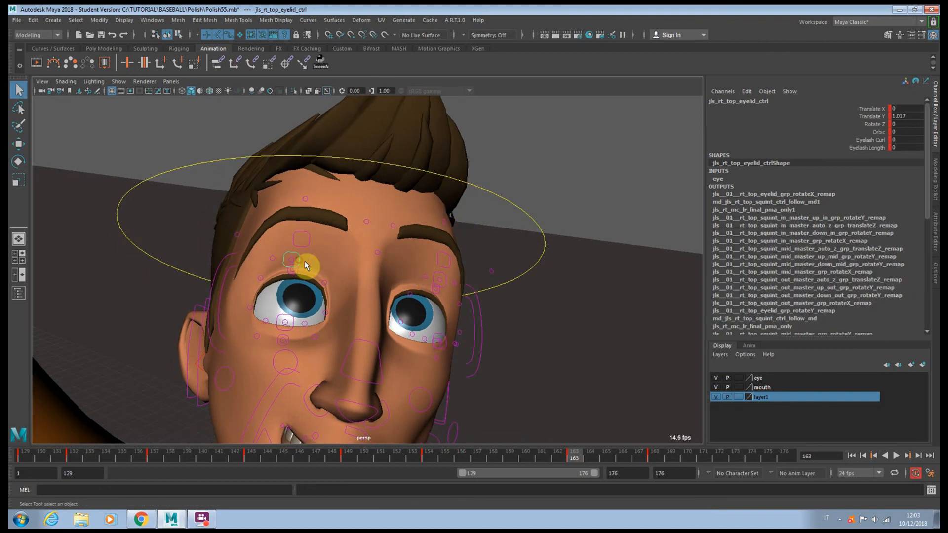
shift+click(444, 281)
key(w)
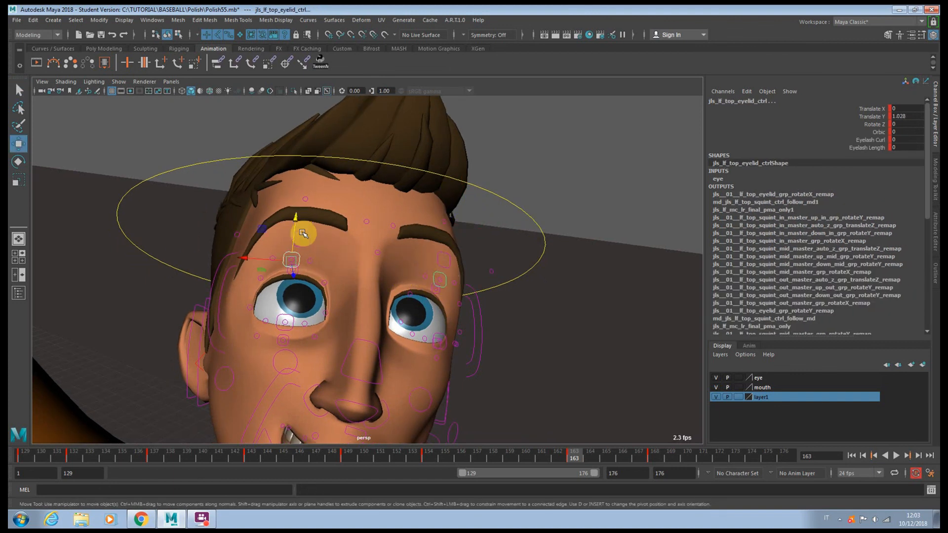
drag(297, 230, 297, 221)
key(q)
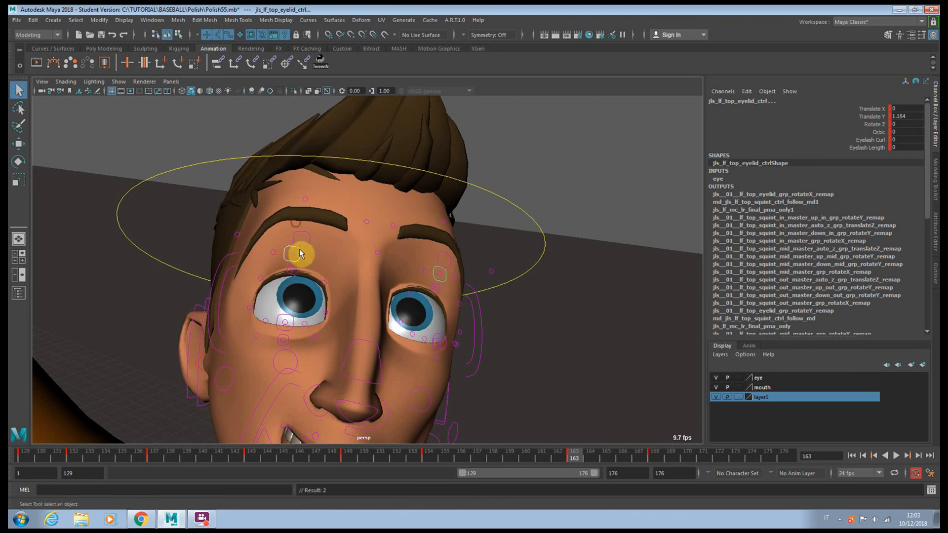
- Raise the upper squint controls above both eyes at frame 163
click(437, 284)
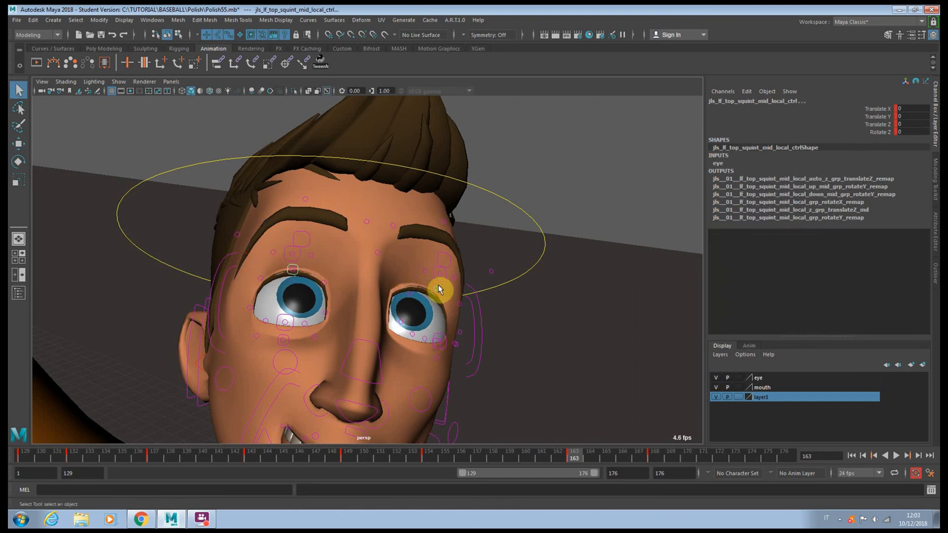
click(439, 289)
key(w)
drag(440, 286, 434, 262)
- Lower both bottom eyelid controls at frame 163, bringing the left one to Translate Y -0.472
key(q)
click(294, 326)
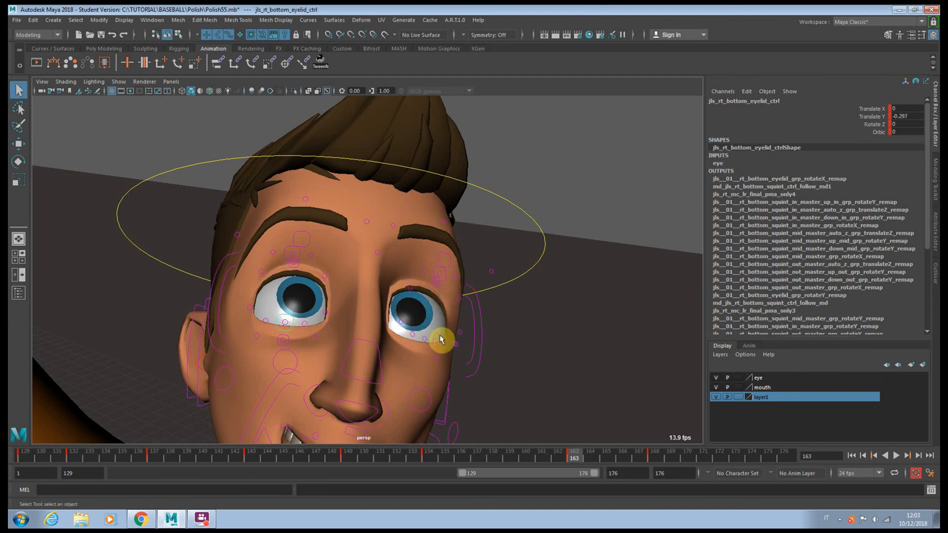
shift+click(441, 335)
key(w)
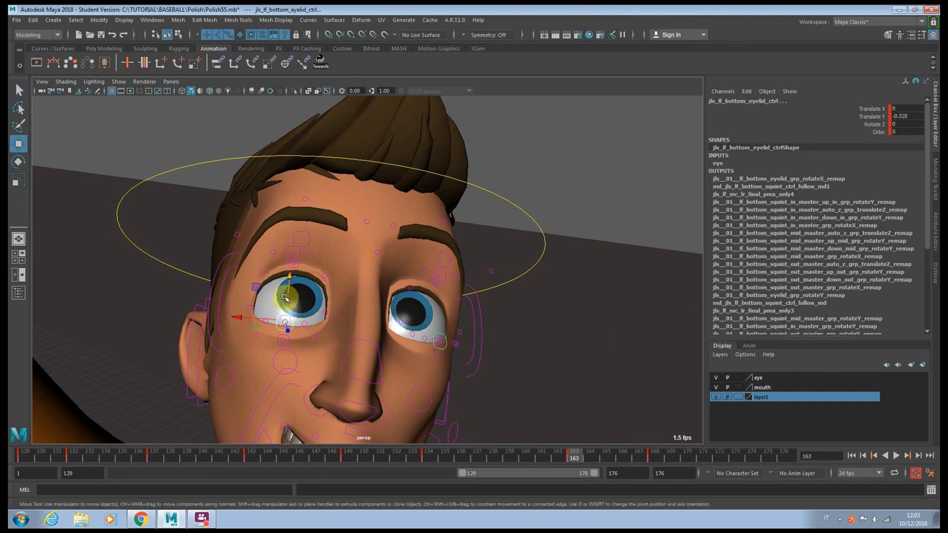
drag(288, 292, 288, 296)
- Lower the bottom squint controls of both eyes slightly at frame 163
key(q)
click(285, 347)
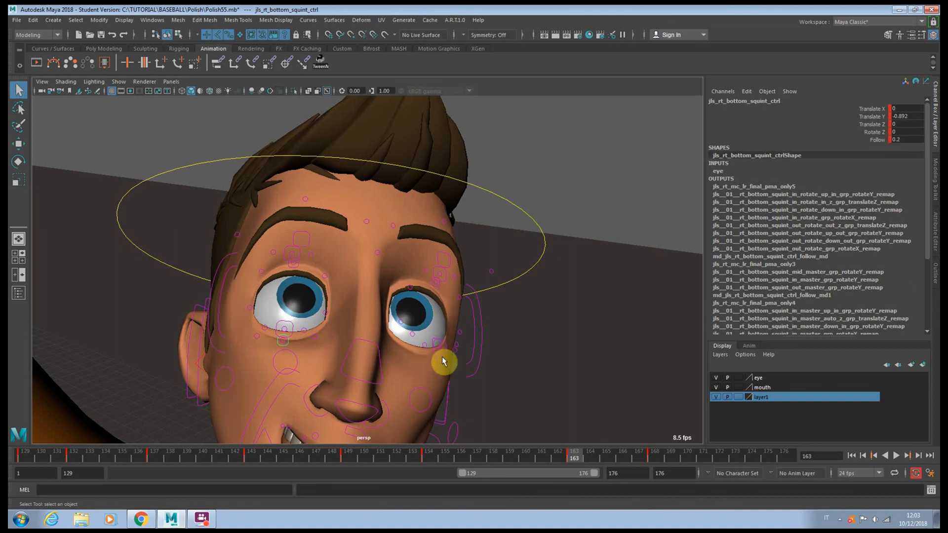
click(434, 348)
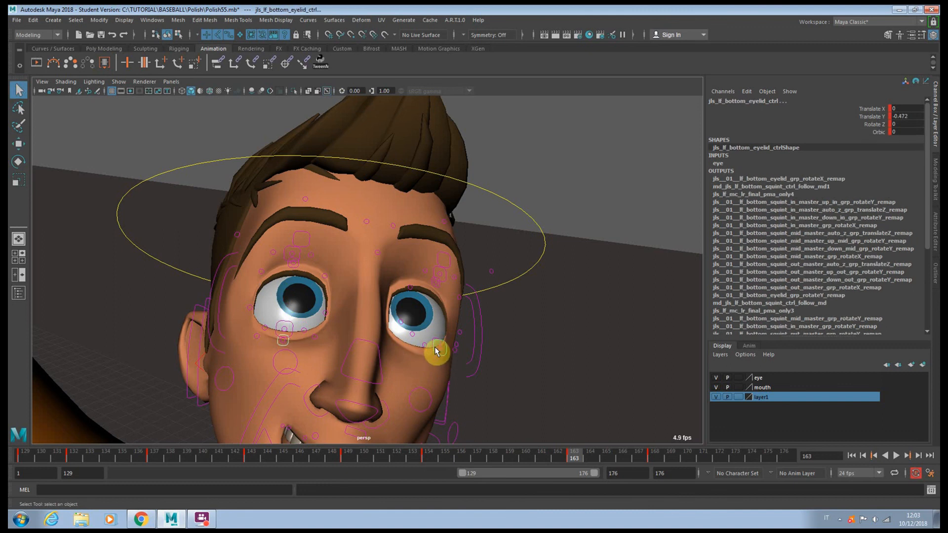
key(w)
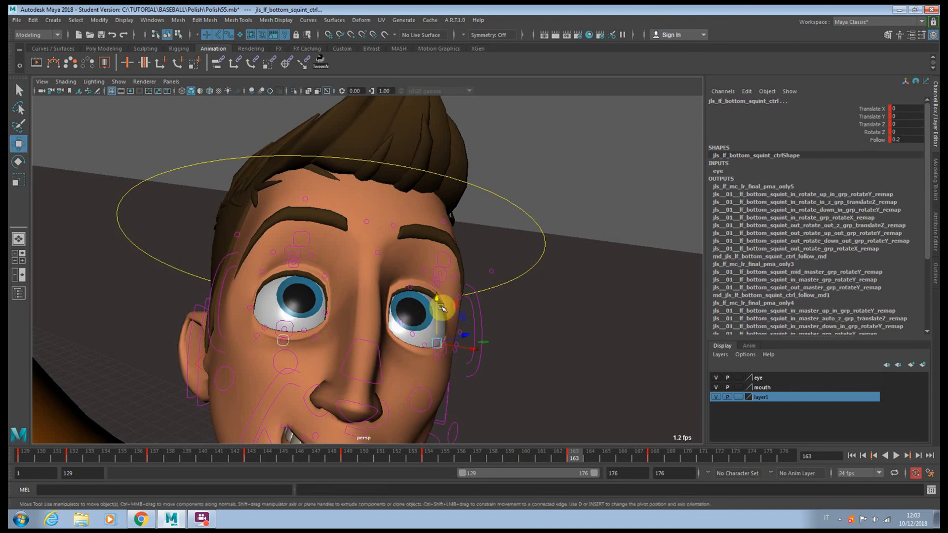
drag(437, 302, 438, 310)
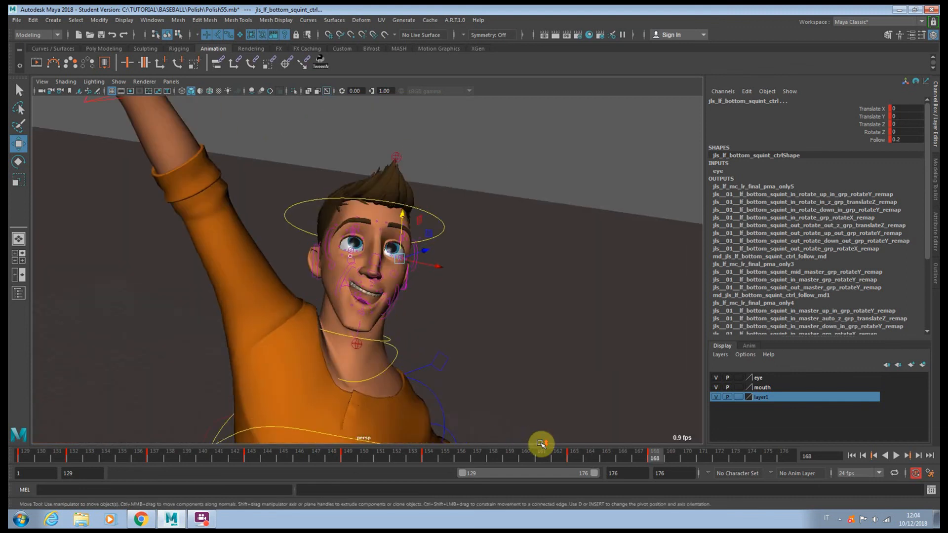
- Scrub from frame 163 to 168 to examine how the facial pose moves
alt+right_drag(540, 442, 570, 462)
drag(573, 460, 641, 461)
alt+right_drag(535, 410, 508, 386)
scroll(508, 386, up, 3)
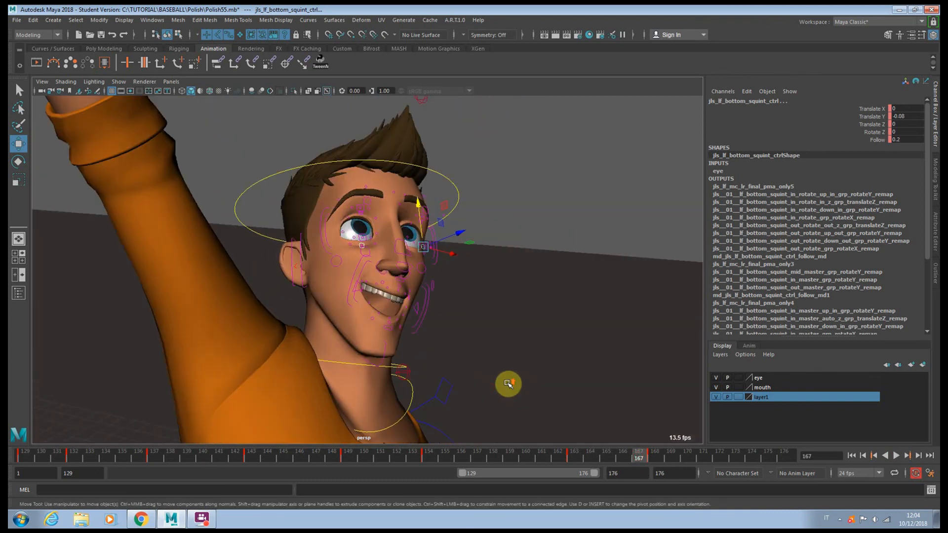
scroll(508, 386, down, 4)
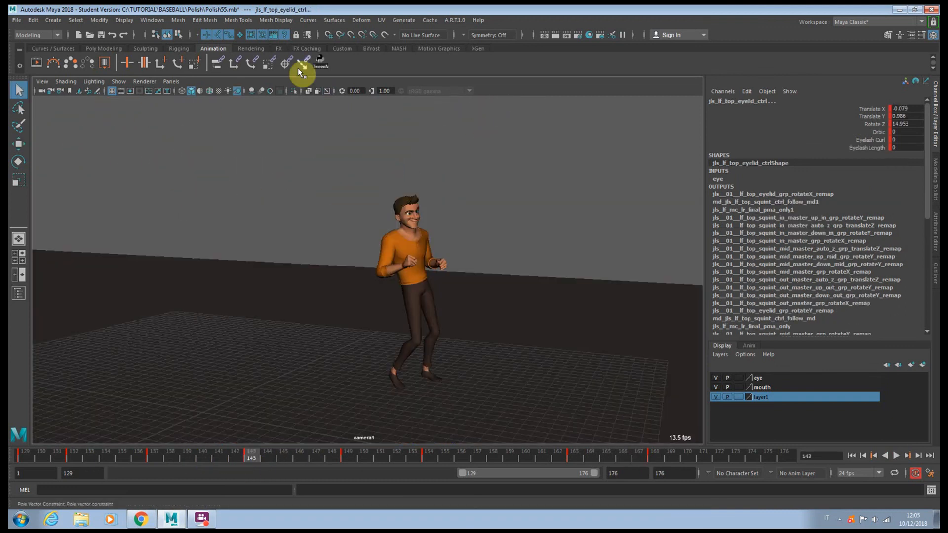
- Open tweenMachine and shift the keys from frames 137 to 154 one frame later
click(319, 65)
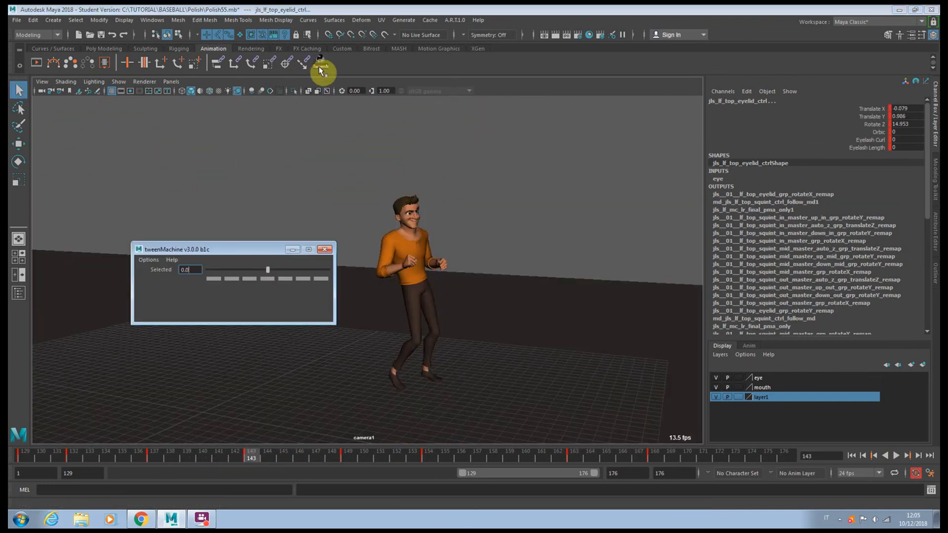
drag(238, 248, 181, 134)
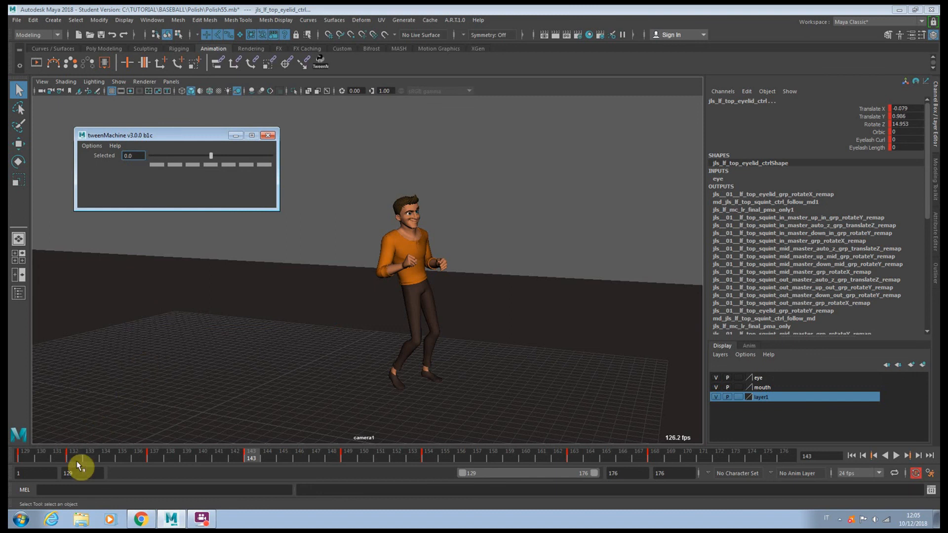
drag(79, 452, 113, 463)
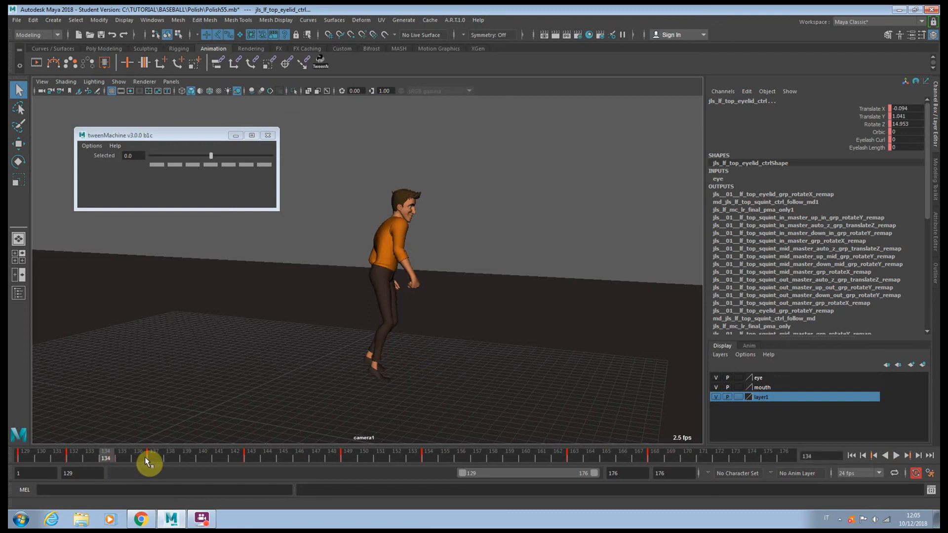
key(alt+v)
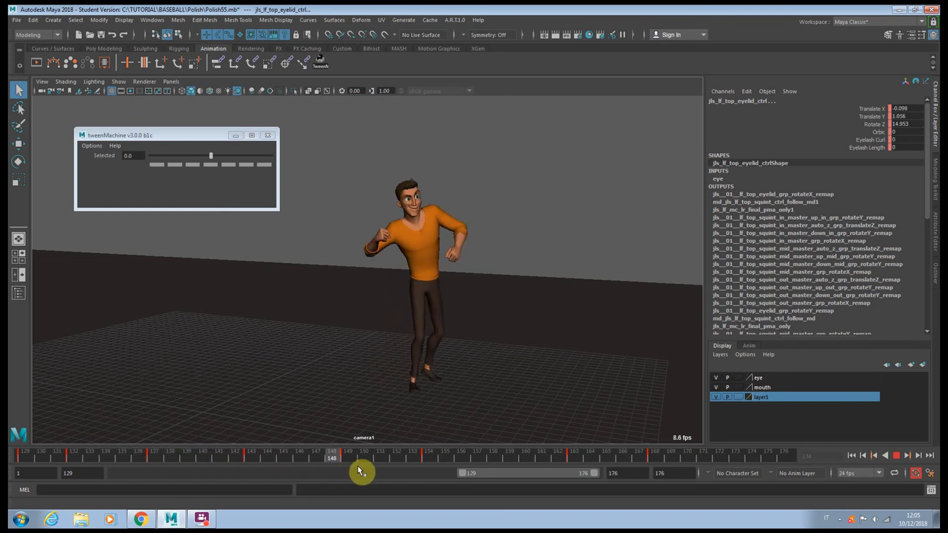
click(437, 472)
shift+drag(133, 457, 434, 457)
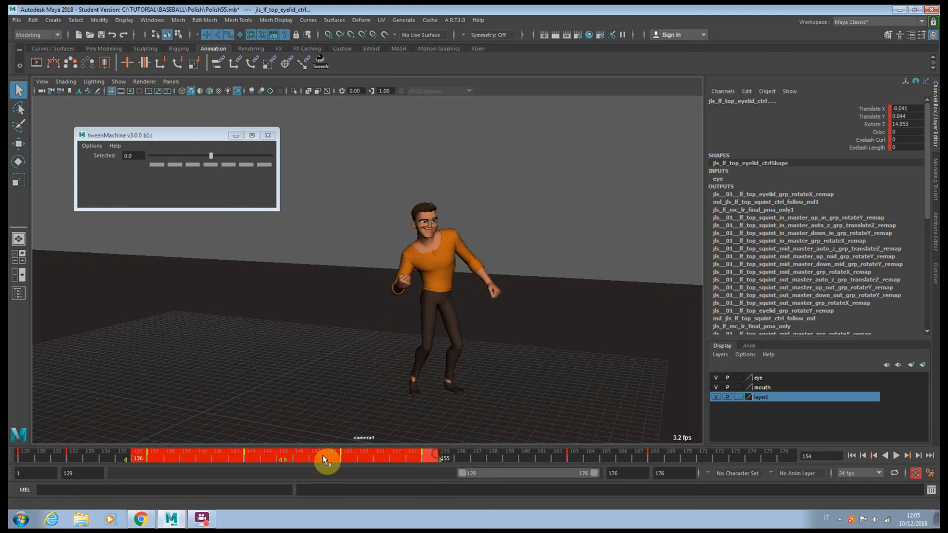
drag(289, 462, 295, 464)
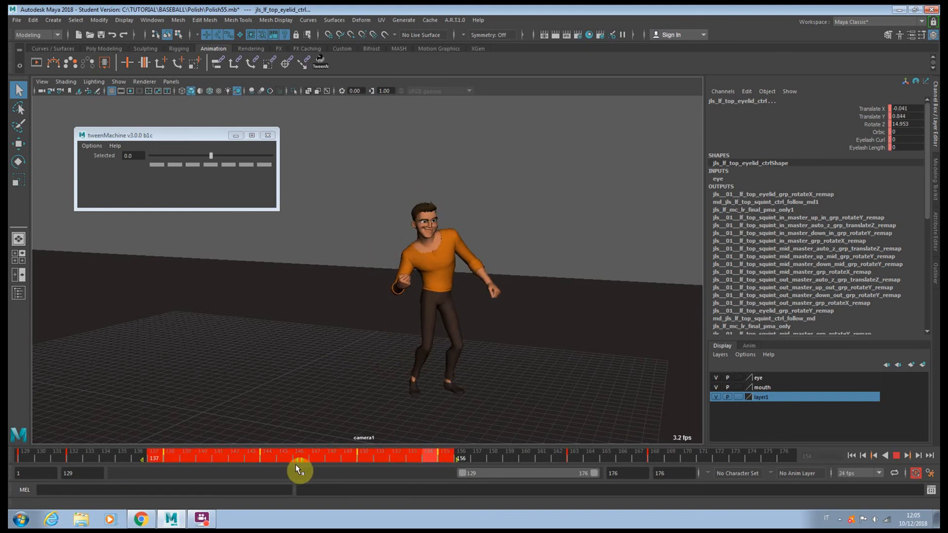
- Create tweenMachine breakdown keys at frame 135 with a value of 48.2 and at frame 141 with 58.7
drag(79, 455, 122, 459)
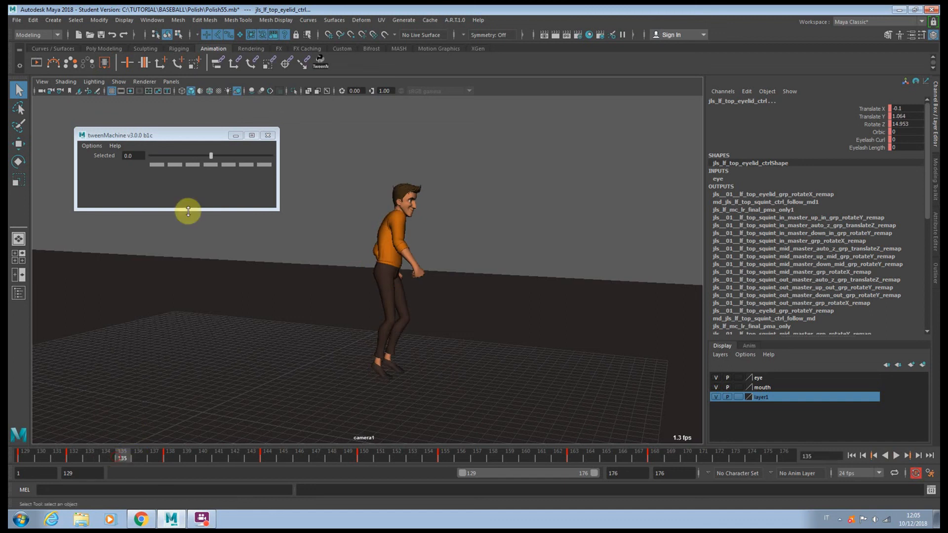
click(239, 155)
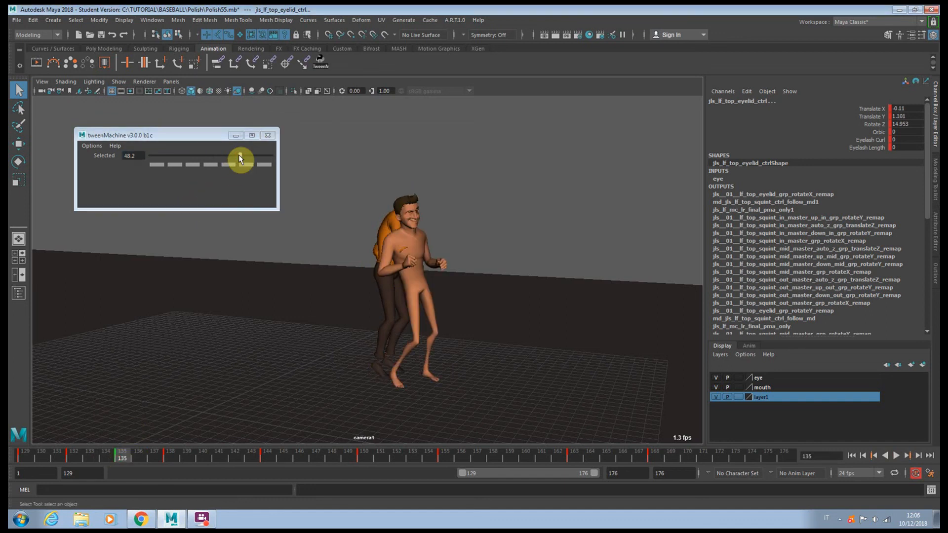
drag(144, 460, 218, 460)
click(246, 157)
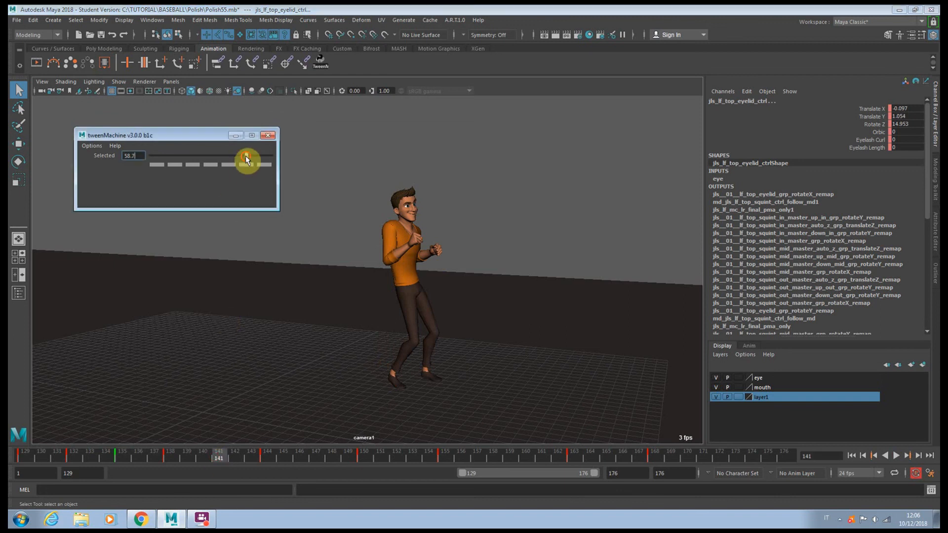
- Create tweenMachine breakdown keys at frame 147 with a value of 44.9 and at frame 152 with -44.9
drag(209, 458, 316, 459)
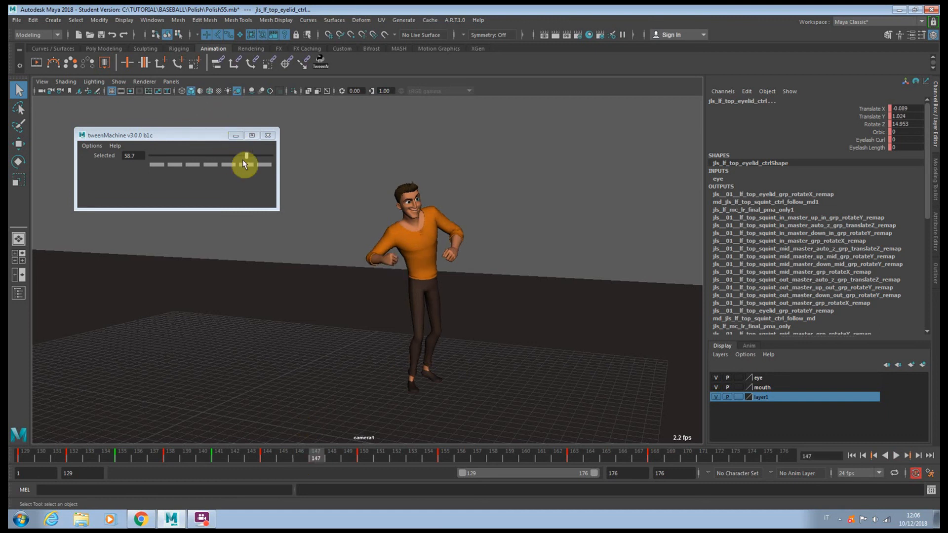
click(239, 158)
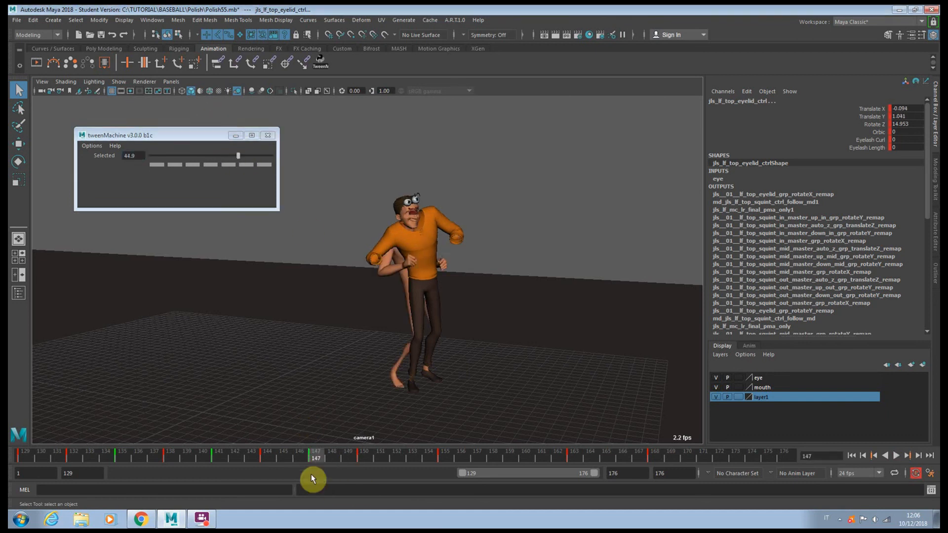
key(alt+v)
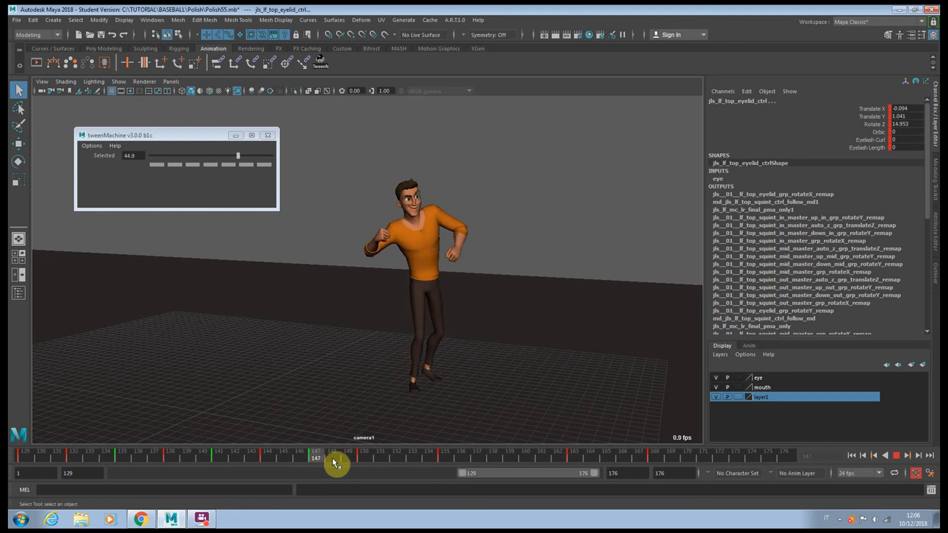
drag(333, 459, 394, 457)
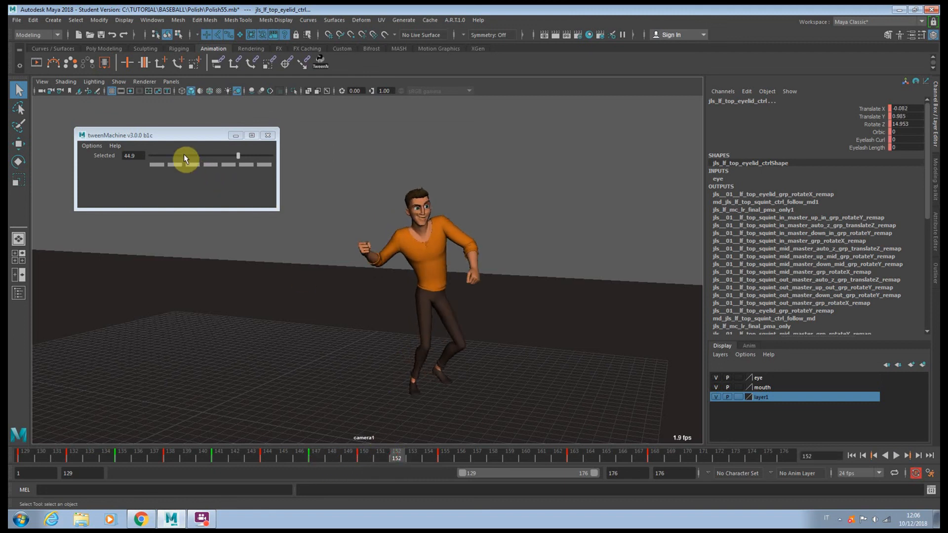
click(183, 155)
click(385, 457)
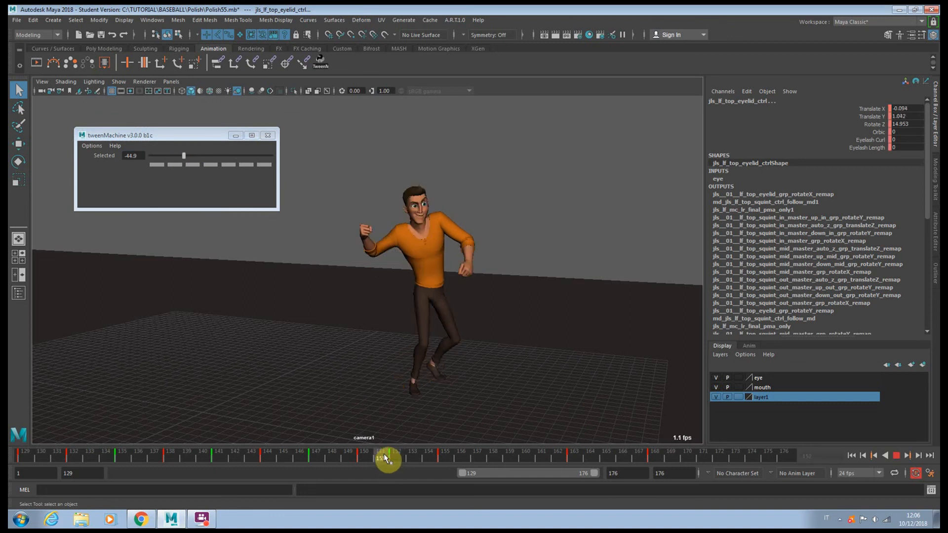
- Create a tweenMachine breakdown key at frame 158 with a value of 60.3
drag(381, 454, 492, 460)
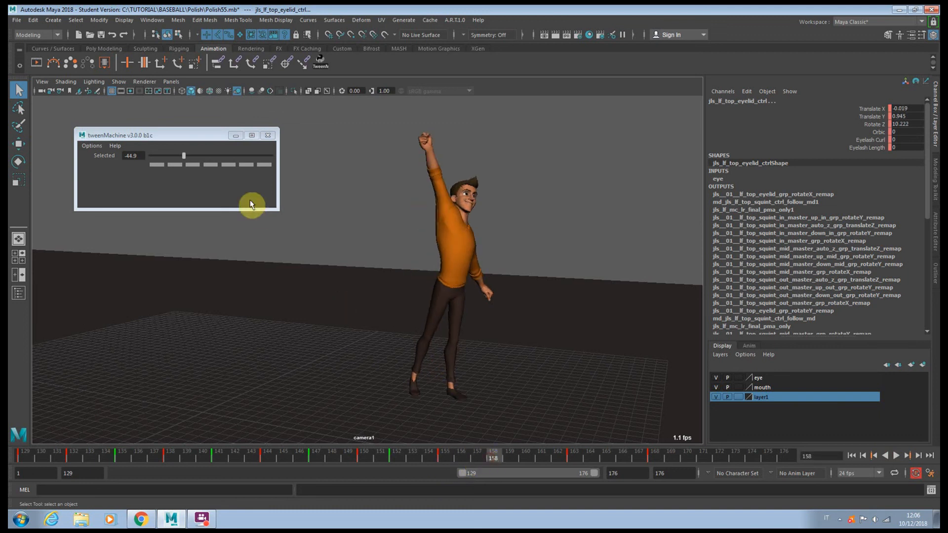
drag(250, 158, 247, 157)
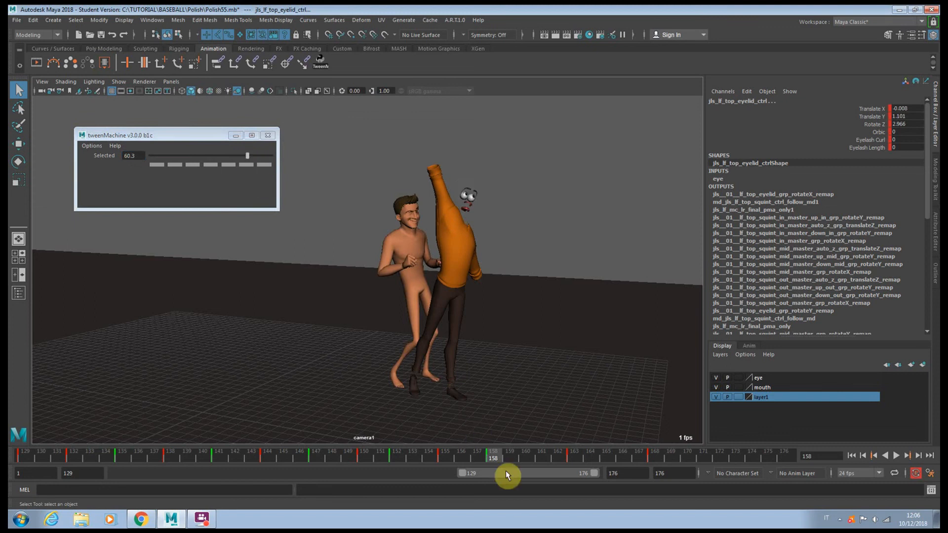
- Retime the final poses by moving the keys at frames 158, 163 and 168 to 157, 160 and 166
drag(488, 457, 522, 456)
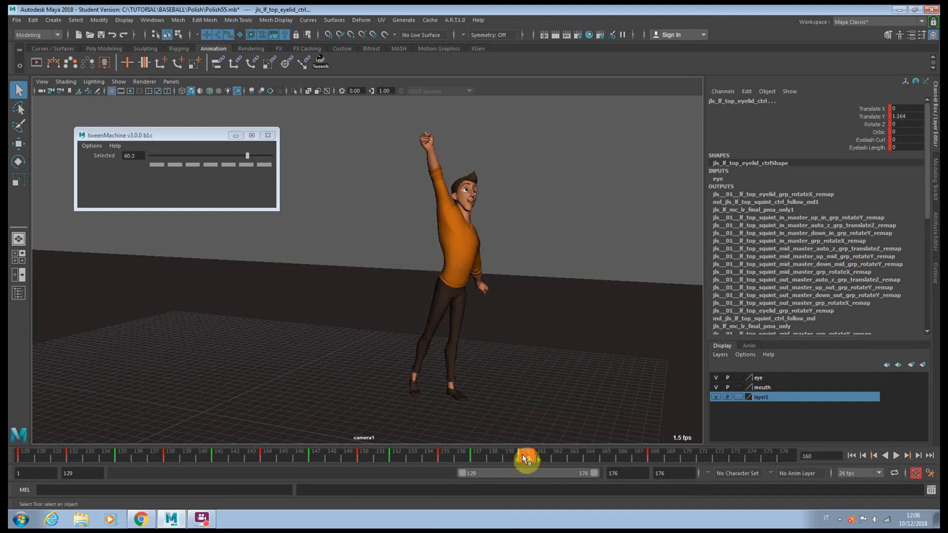
drag(645, 458, 654, 458)
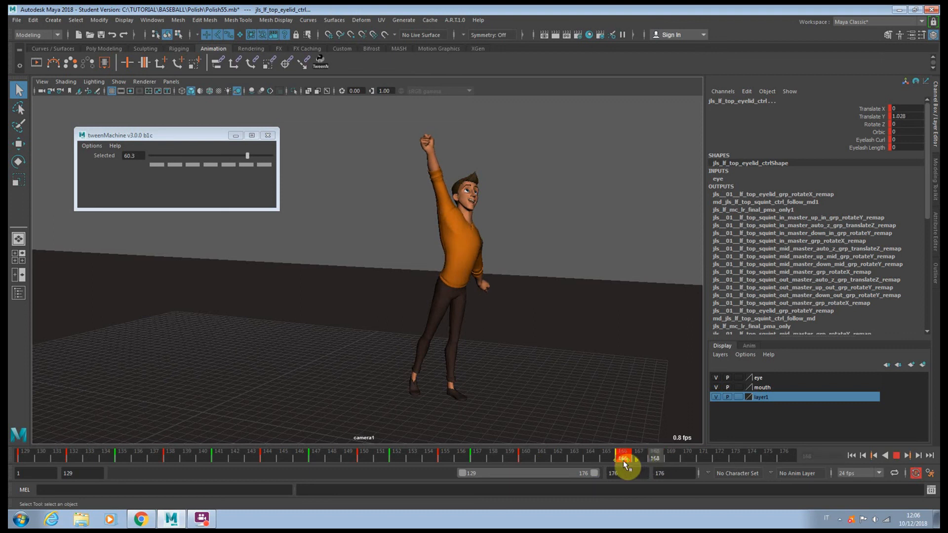
- Create a tweenMachine breakdown key at frame 163 with a value of 70.9
drag(530, 455, 573, 456)
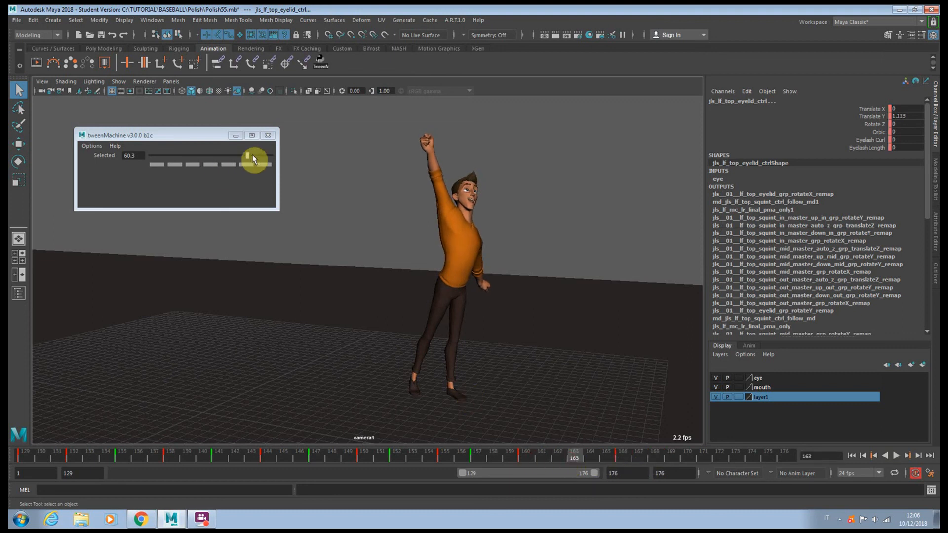
drag(253, 159, 253, 159)
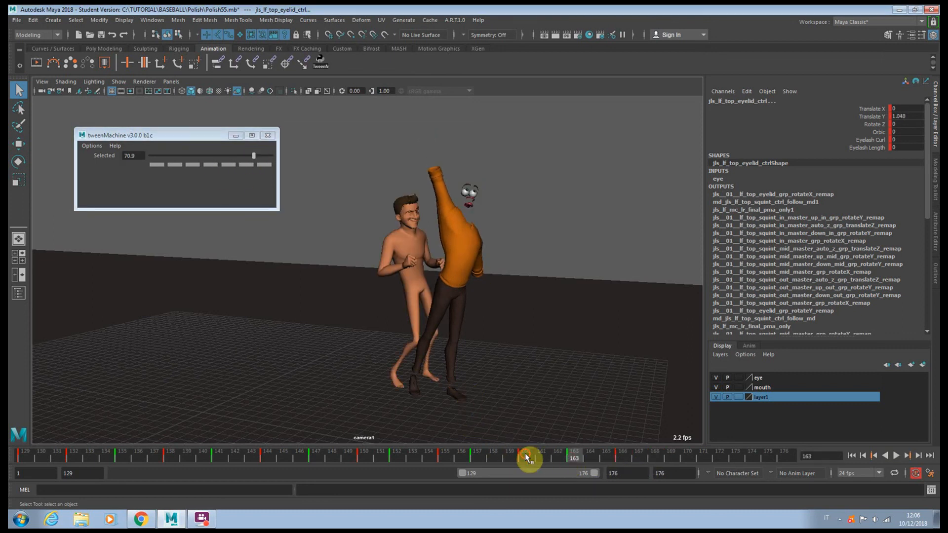
key(alt+v)
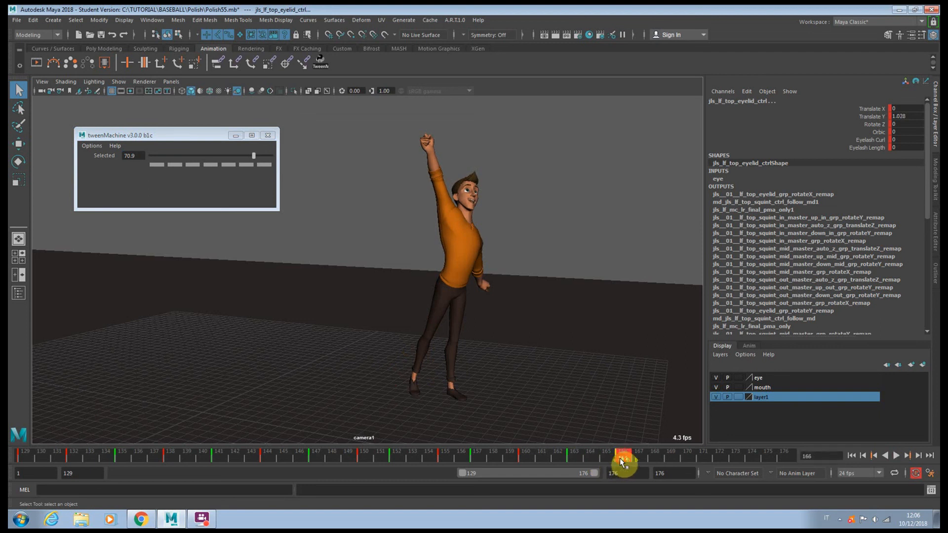
- Review the final celebration motion from about frame 155 to the raised-fist pose, and close tweenMachine
click(443, 461)
drag(444, 461, 598, 457)
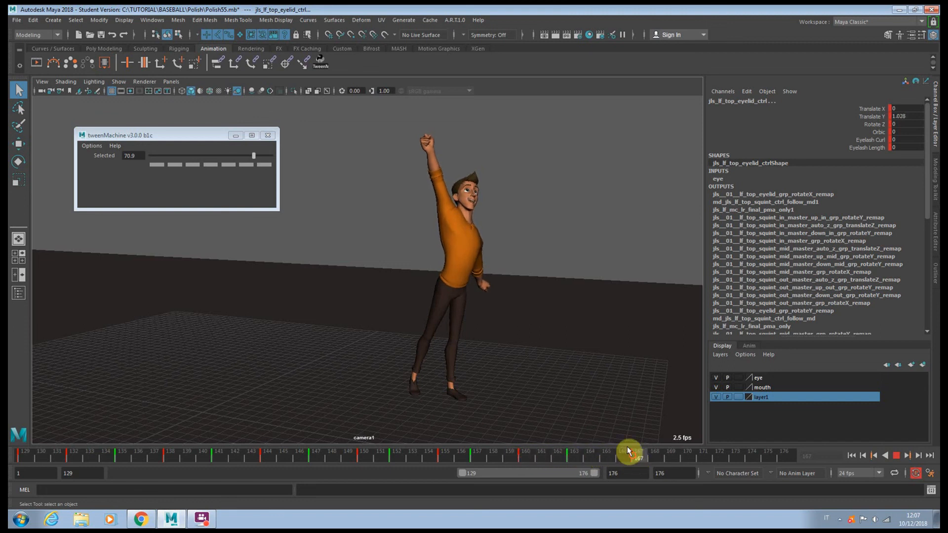
click(476, 203)
click(268, 135)
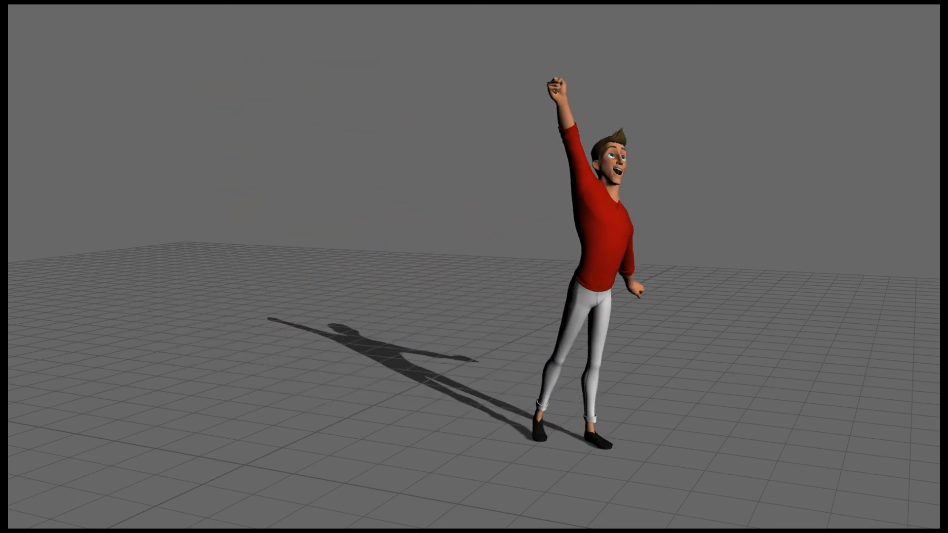
- Examine the polished wind-up and throw by scrubbing and playing the animation from about frame 15 to frame 118
click(85, 453)
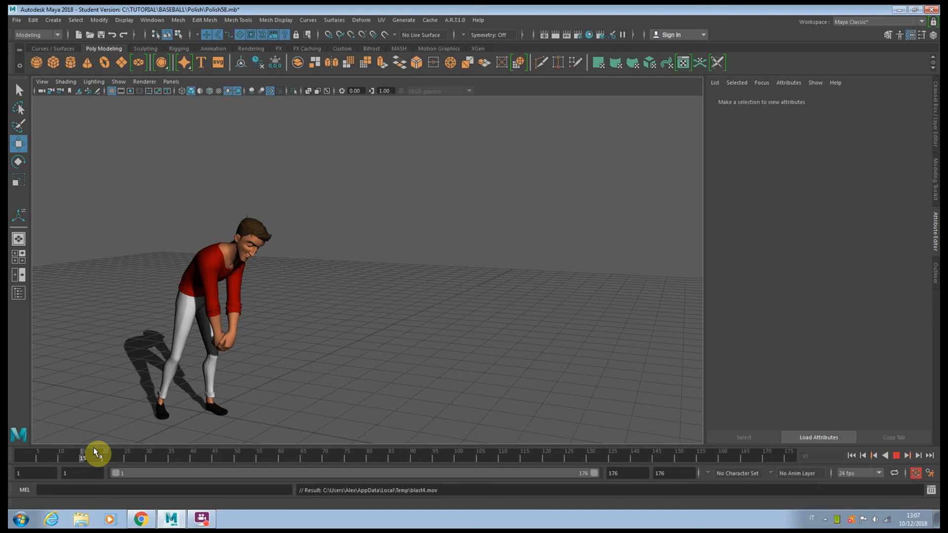
drag(95, 452, 444, 452)
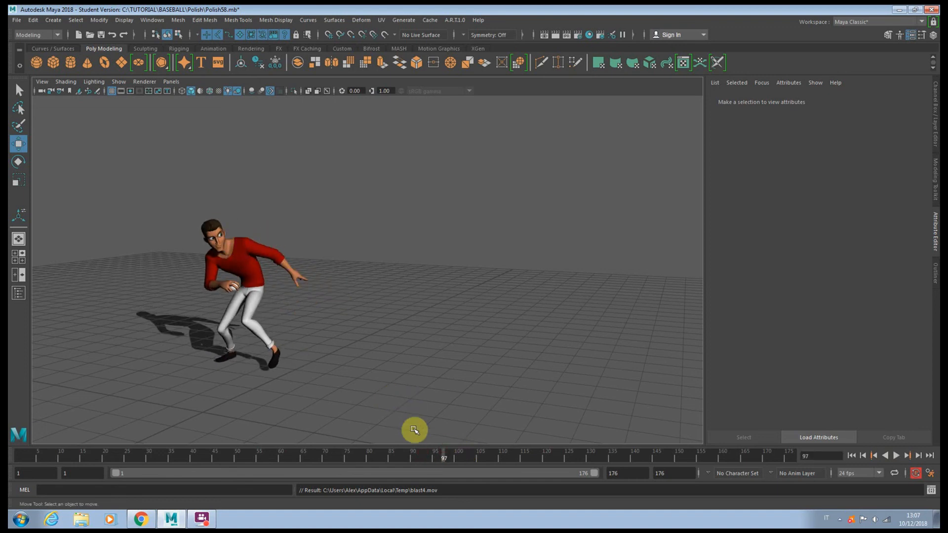
drag(446, 456, 498, 448)
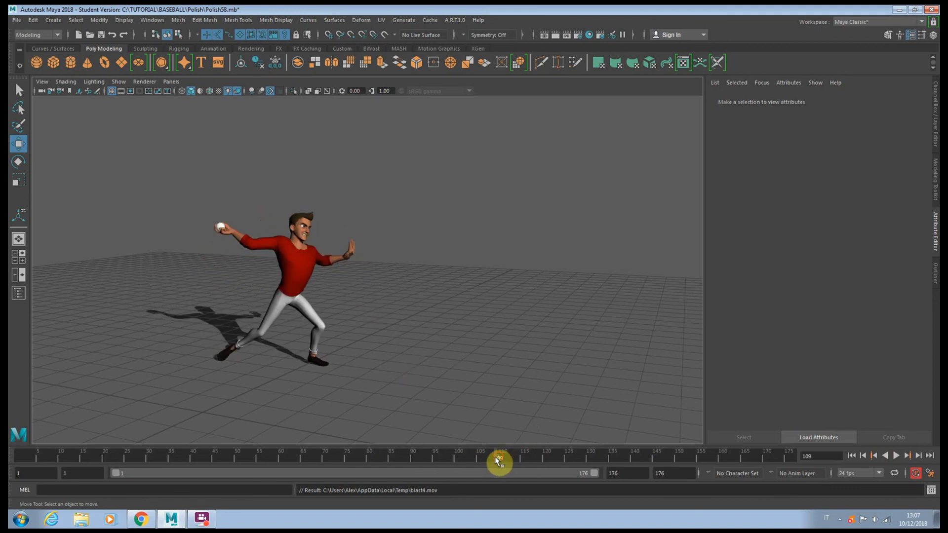
drag(491, 463, 512, 461)
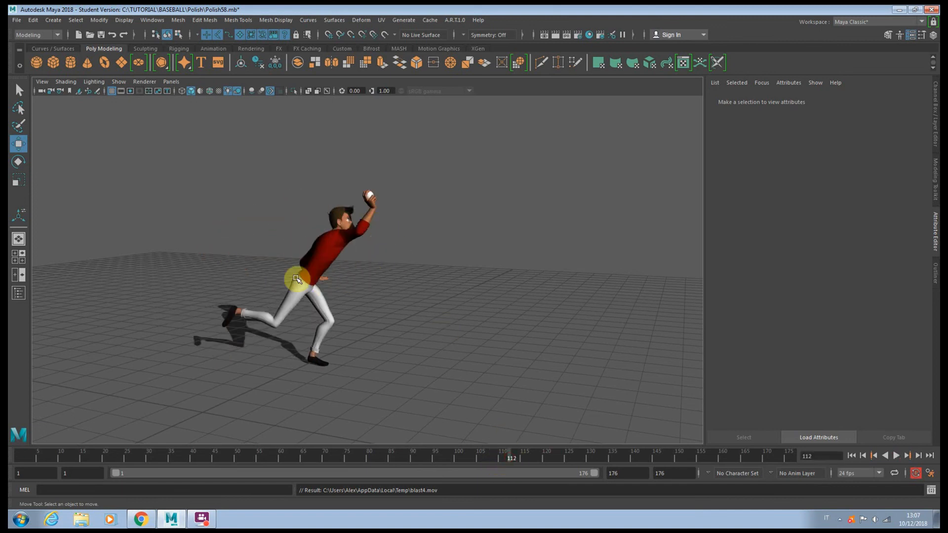
key(alt+v)
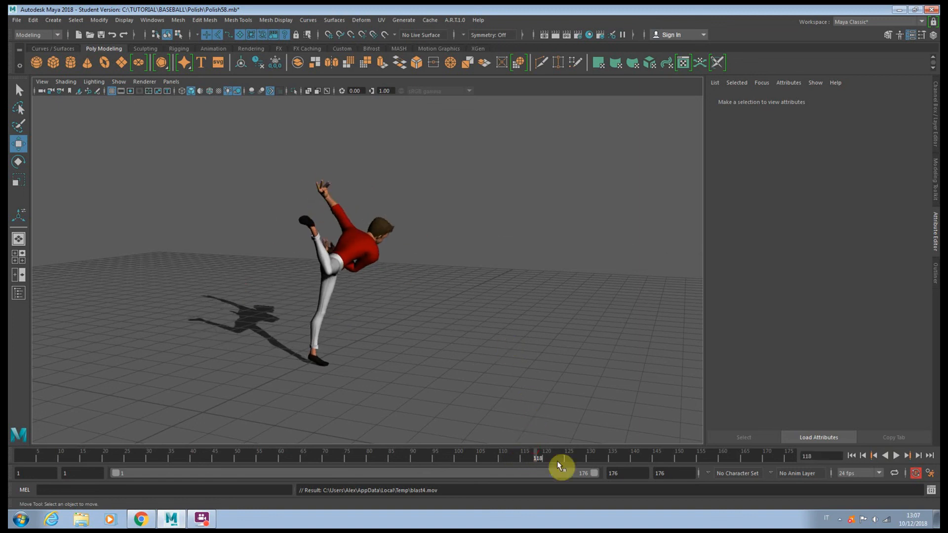
- Examine the follow-through and celebration poses by scrubbing and playing the animation from frame 118 to frame 160
click(540, 459)
mouse_move(535, 458)
mouse_down()
mouse_move(529, 454)
mouse_move(546, 456)
mouse_up()
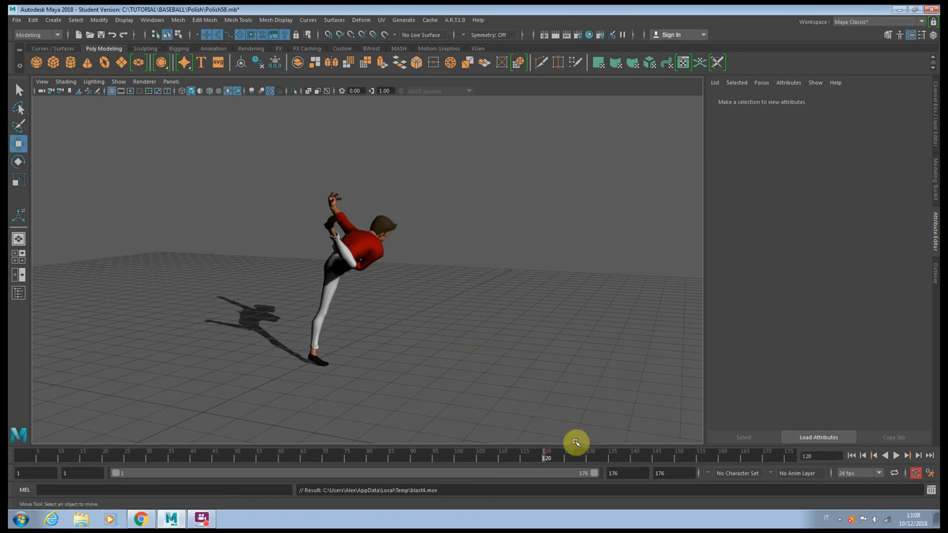
key(alt+v)
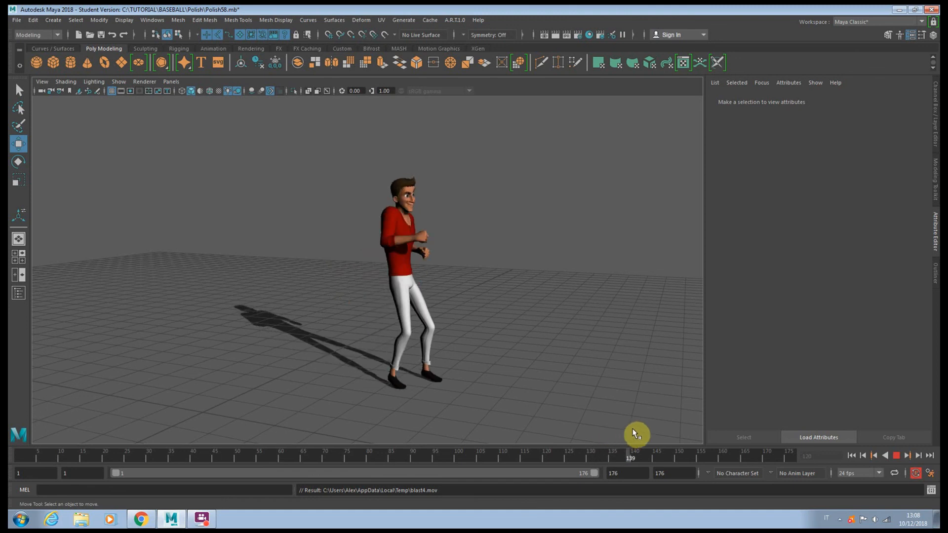
key(Escape)
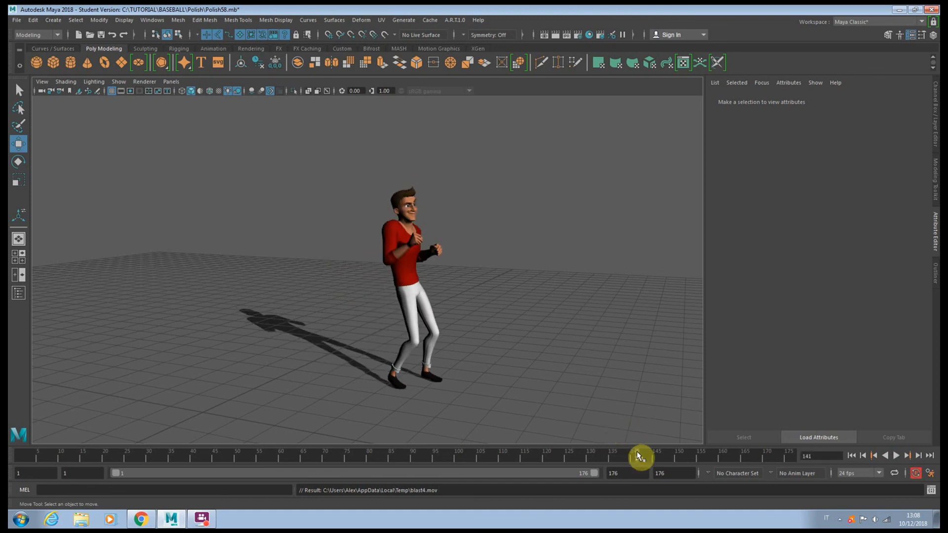
key(alt+v)
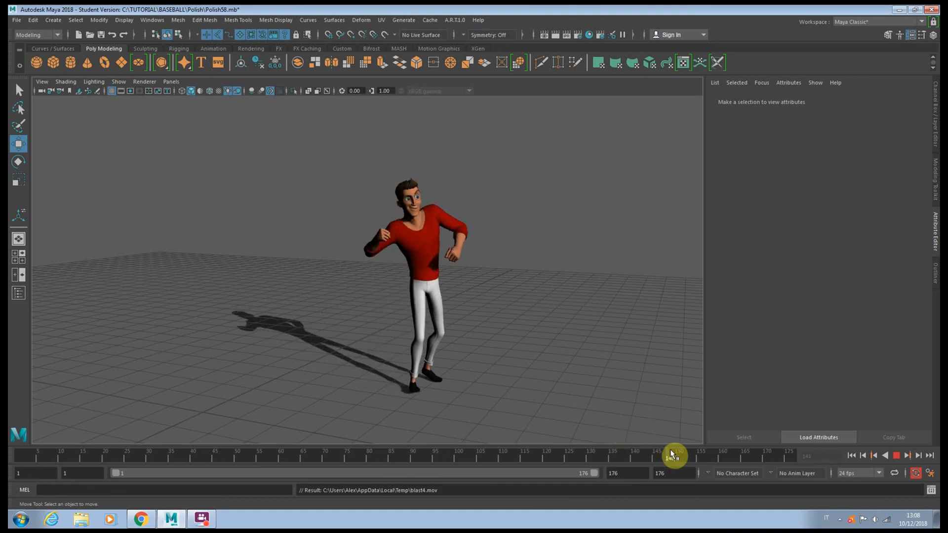
drag(687, 453, 719, 447)
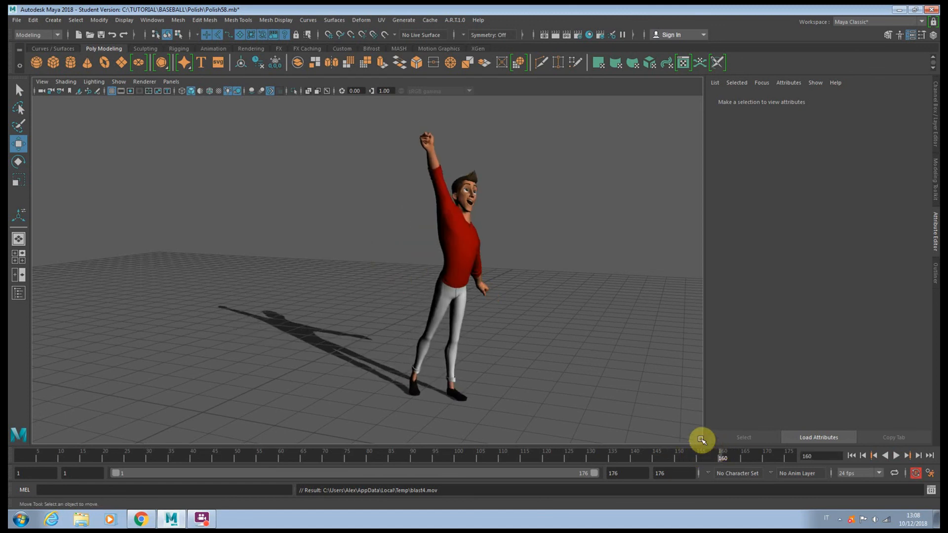